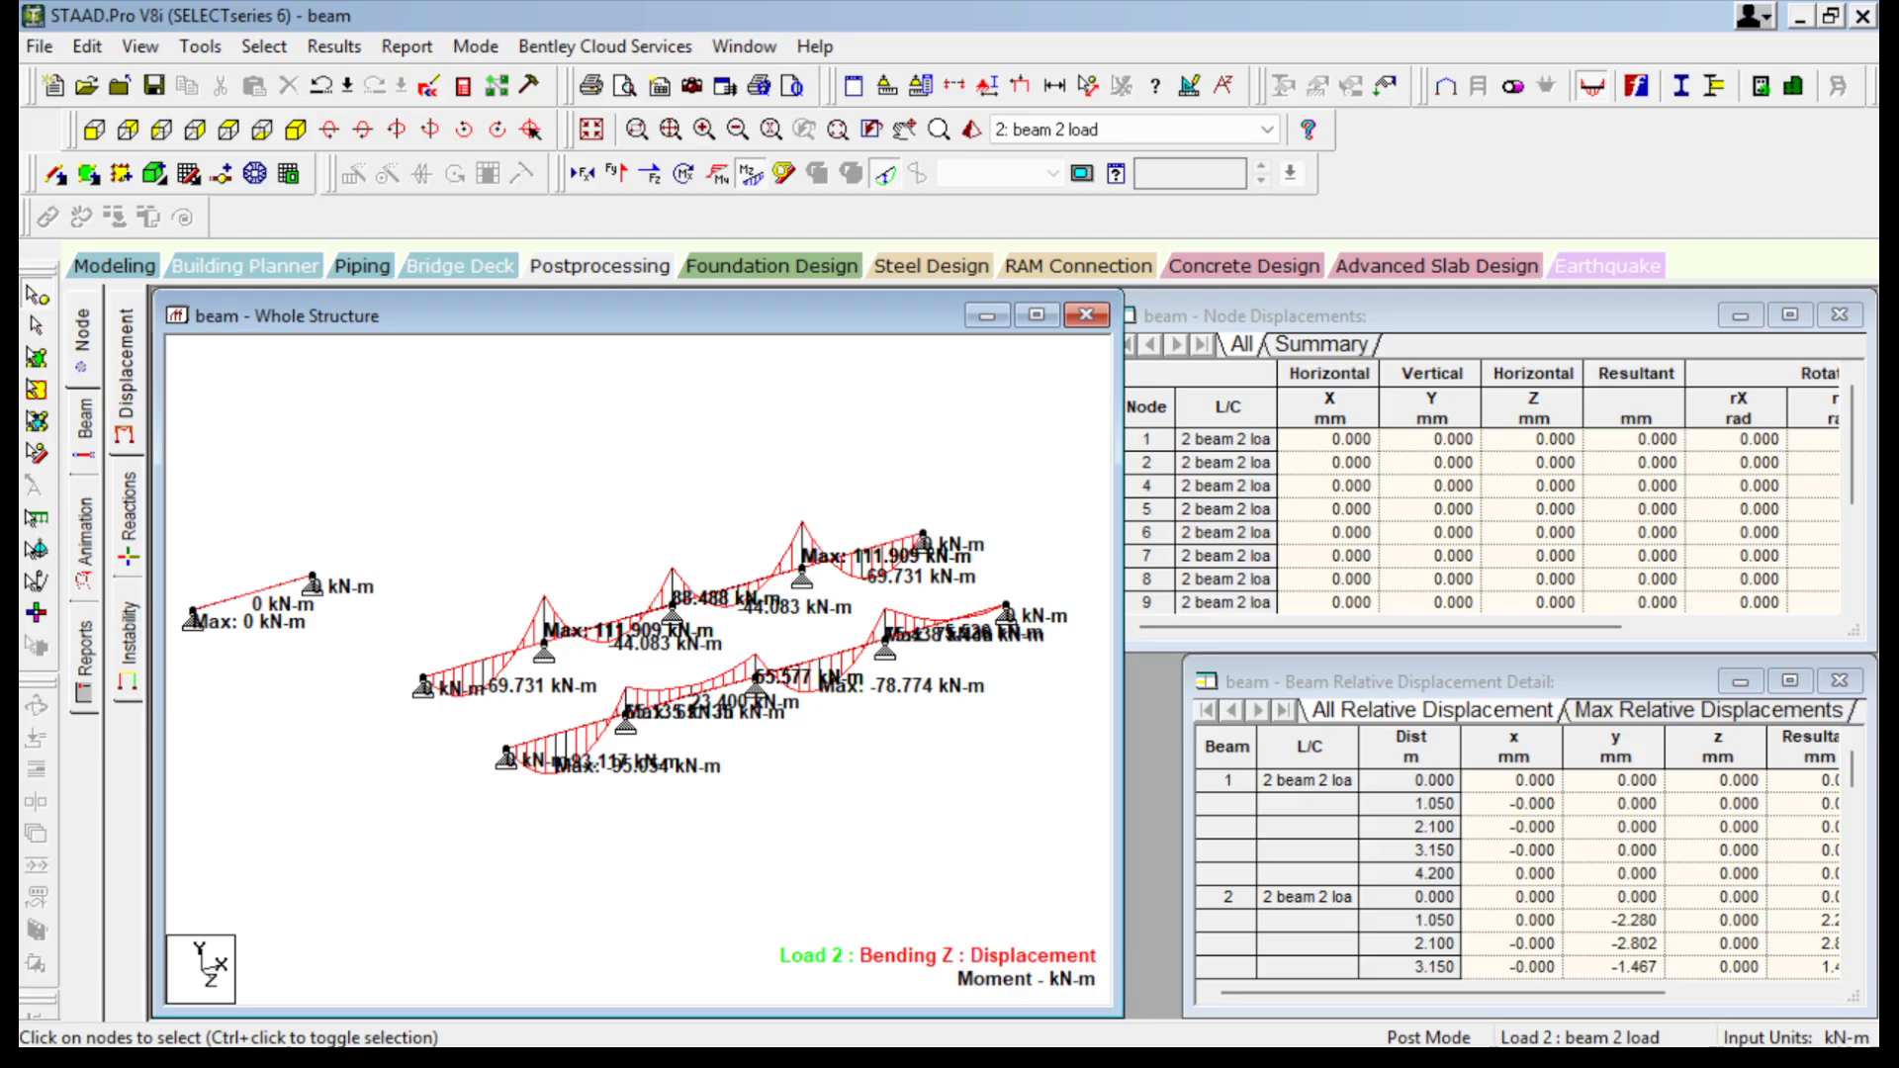
pyautogui.scroll(1, 597, 648)
pyautogui.scroll(-1, 598, 648)
pyautogui.moveTo(597, 648); pyautogui.dragTo(622, 673, button='middle')
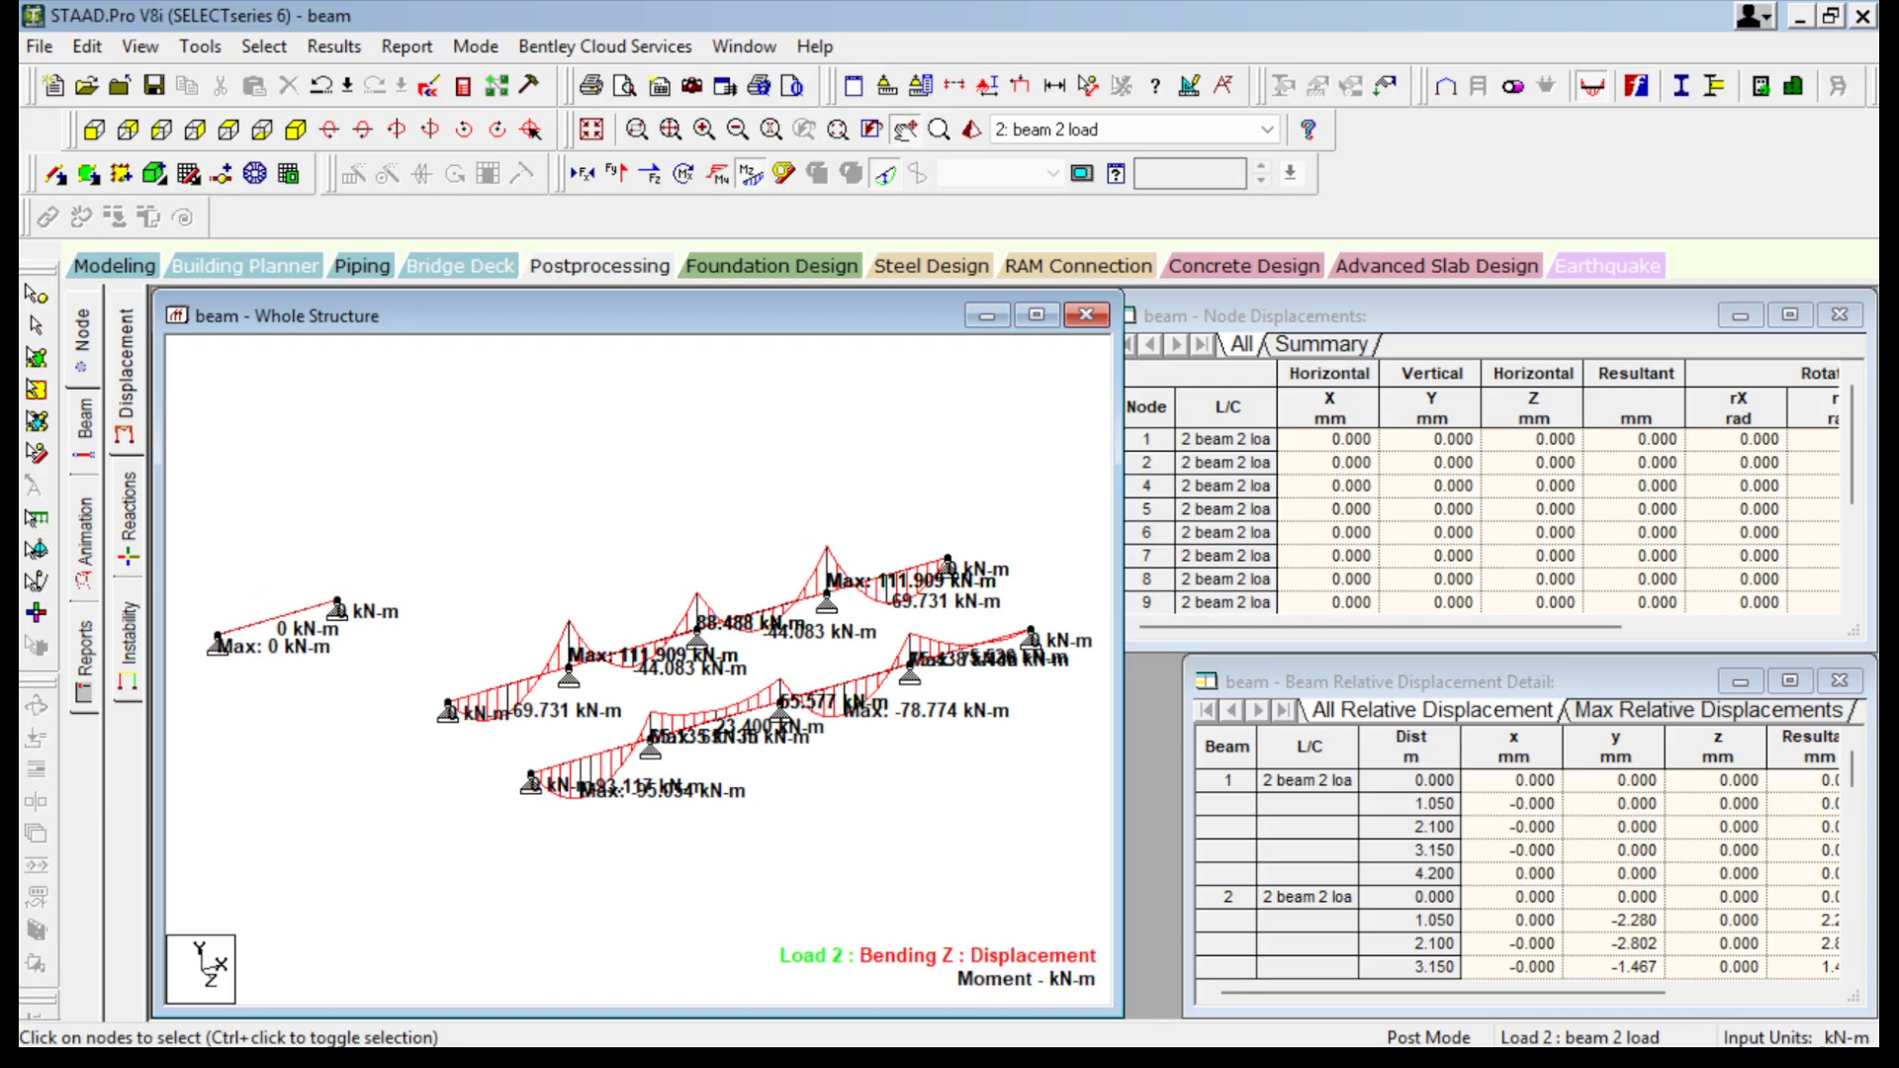
pyautogui.press('Escape')
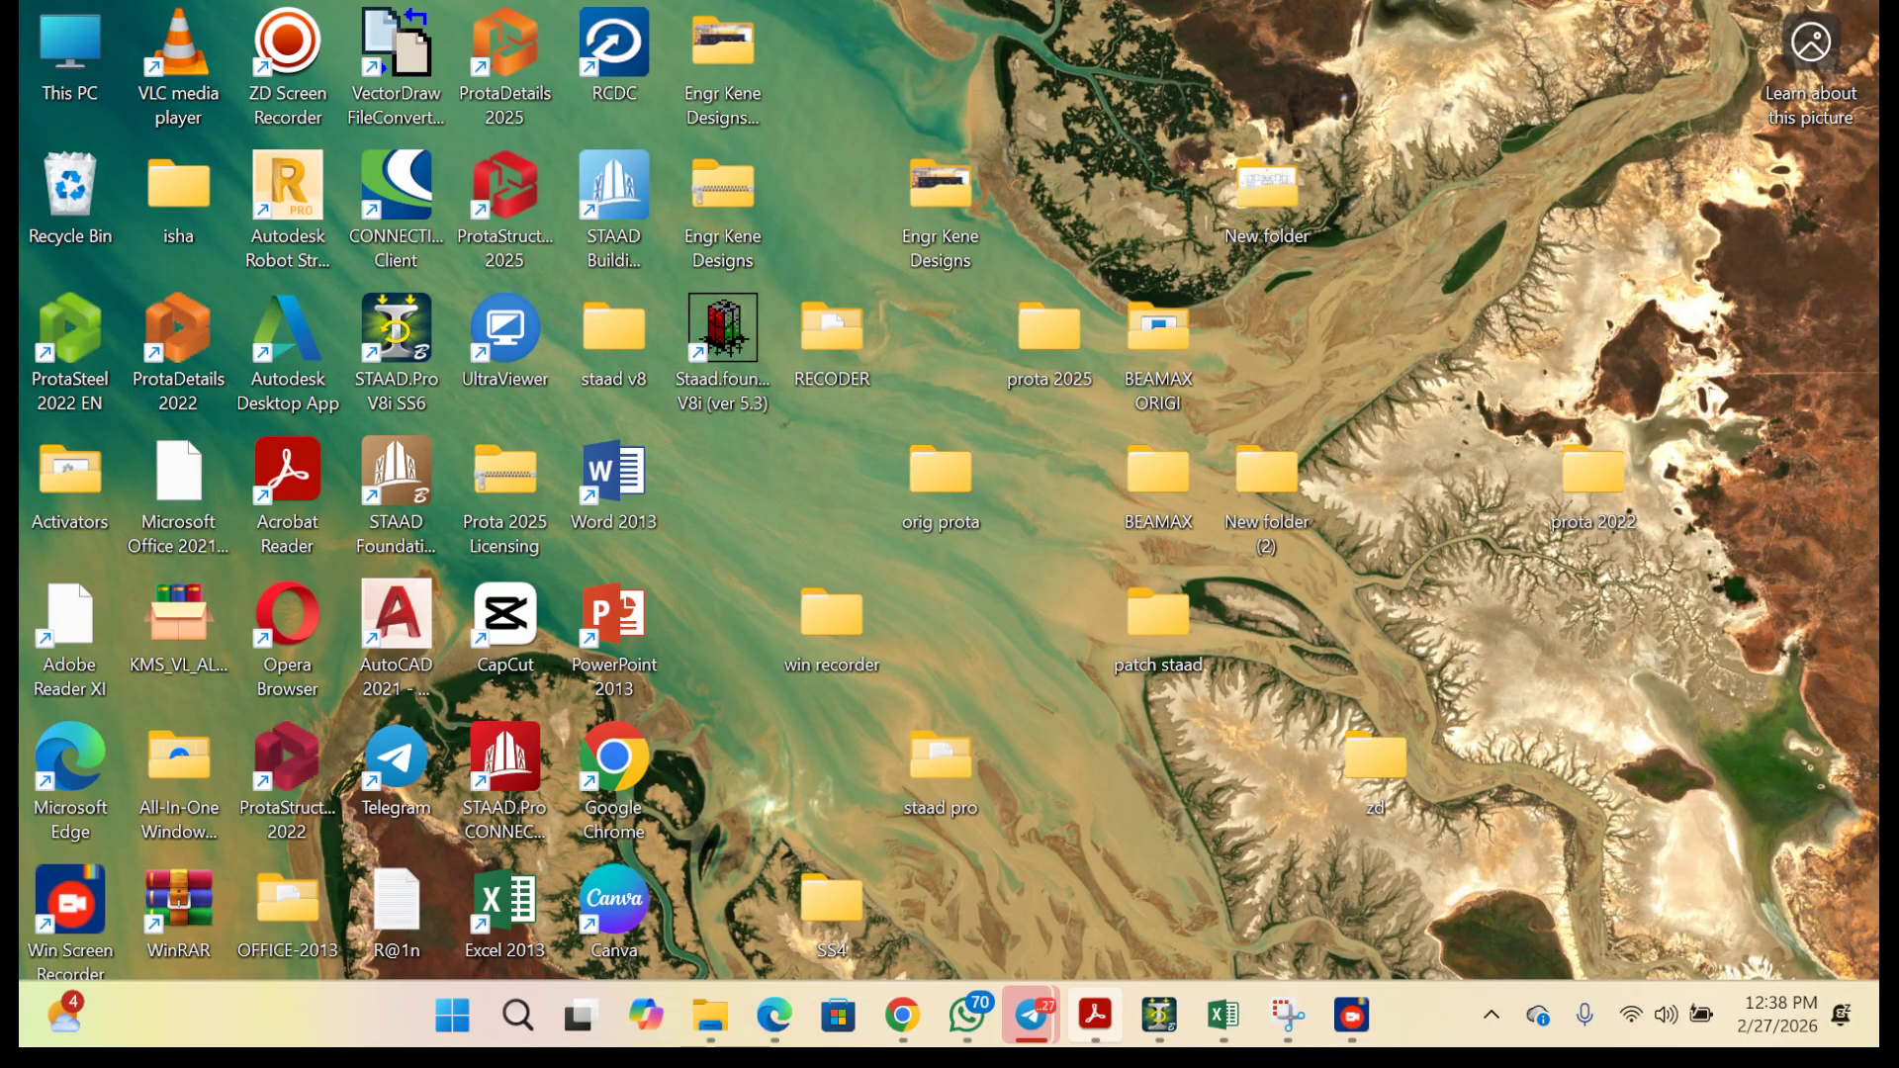
# Switch to the PDF textbook in Adobe Acrobat and review the single-span beam of Figure 6.2 and the four-span continuous beam of Example 6.2.
pyautogui.hotkey('alt', 'Tab')
pyautogui.scroll(8, 655, 555)
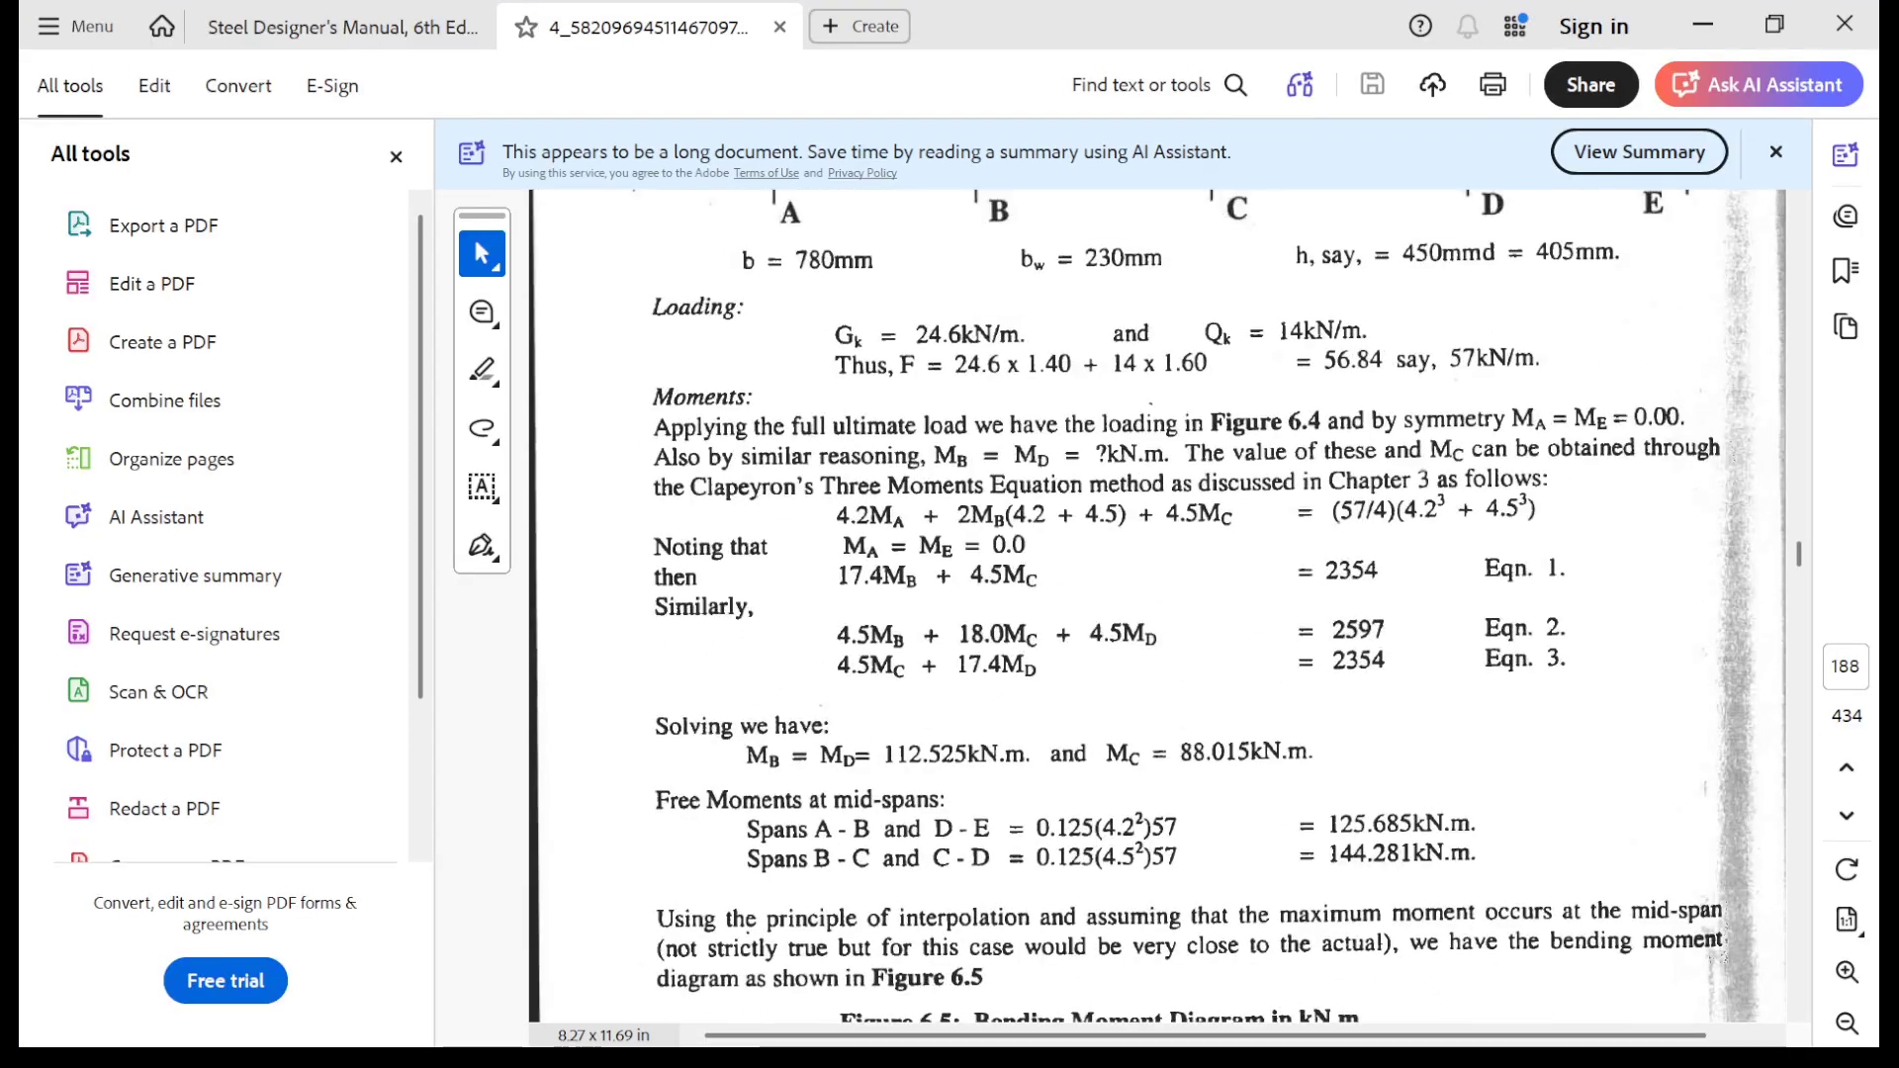
pyautogui.scroll(10, 1158, 605)
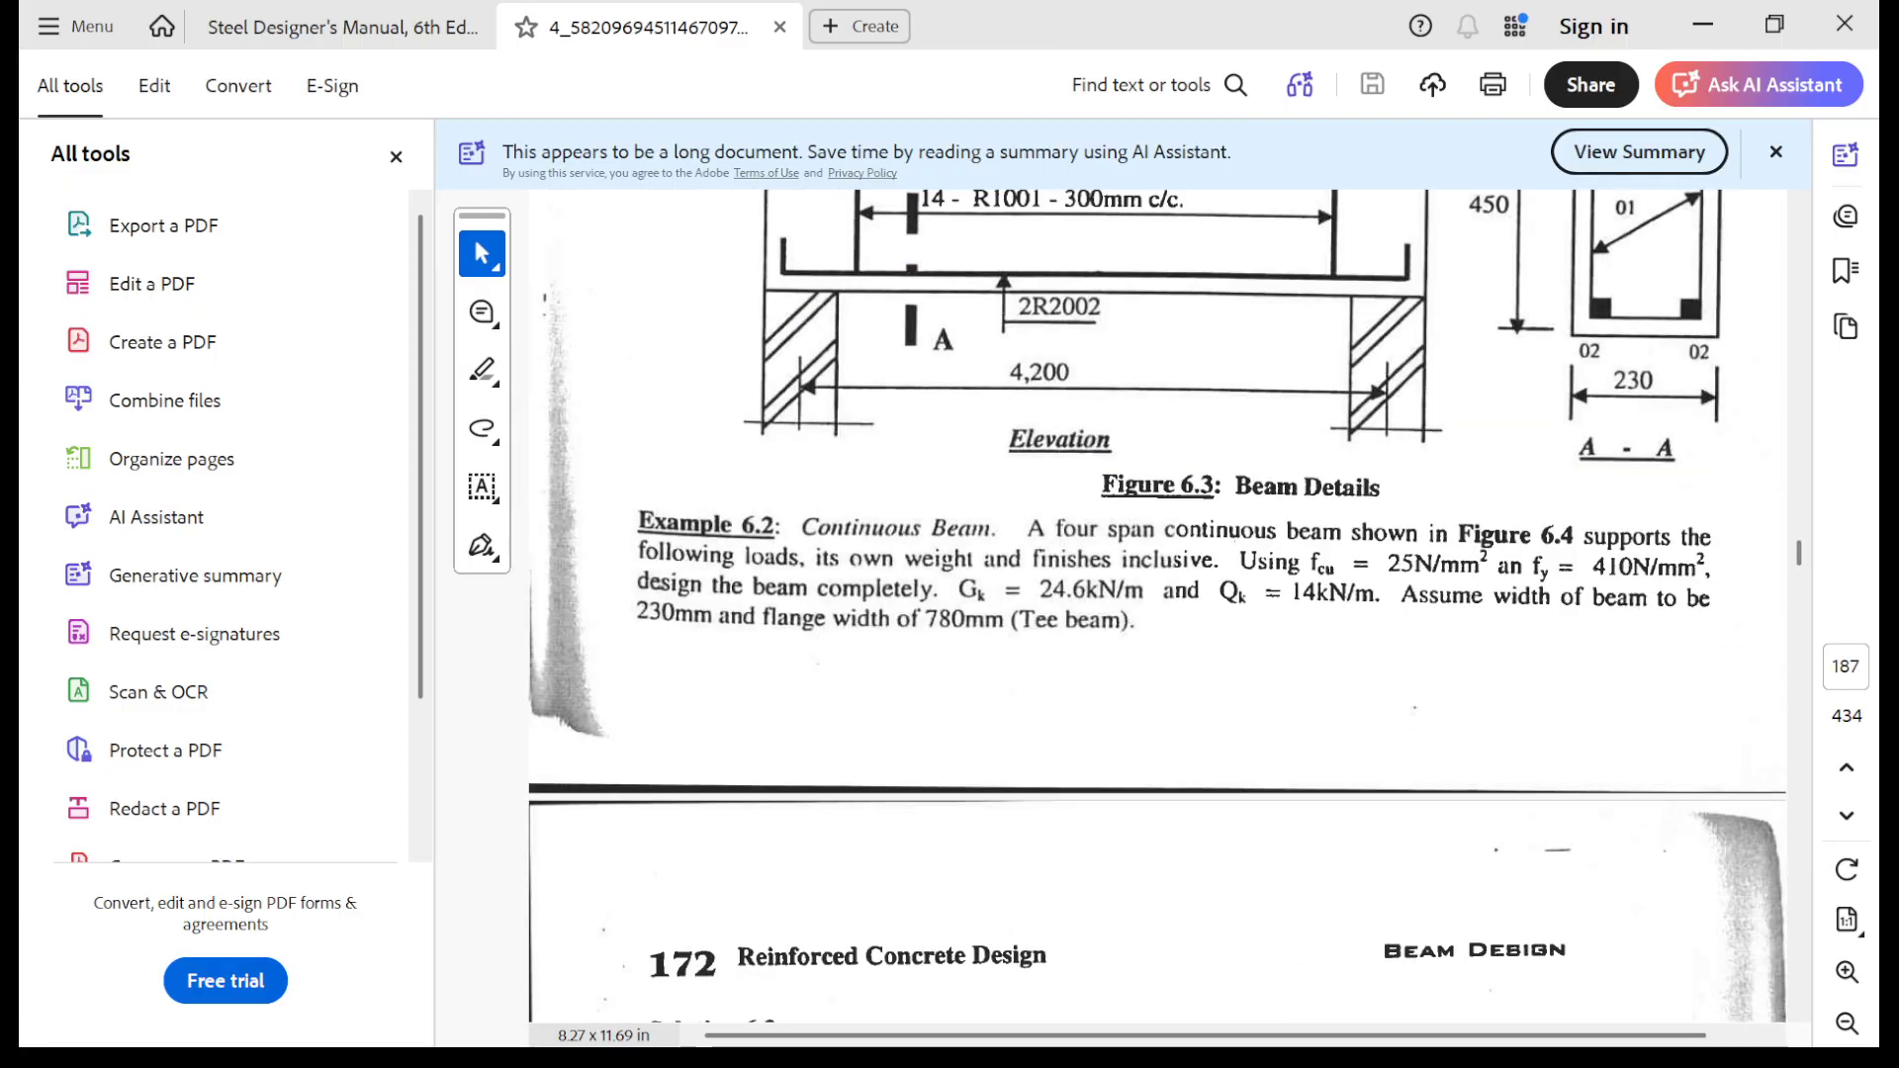
pyautogui.scroll(12, 1157, 605)
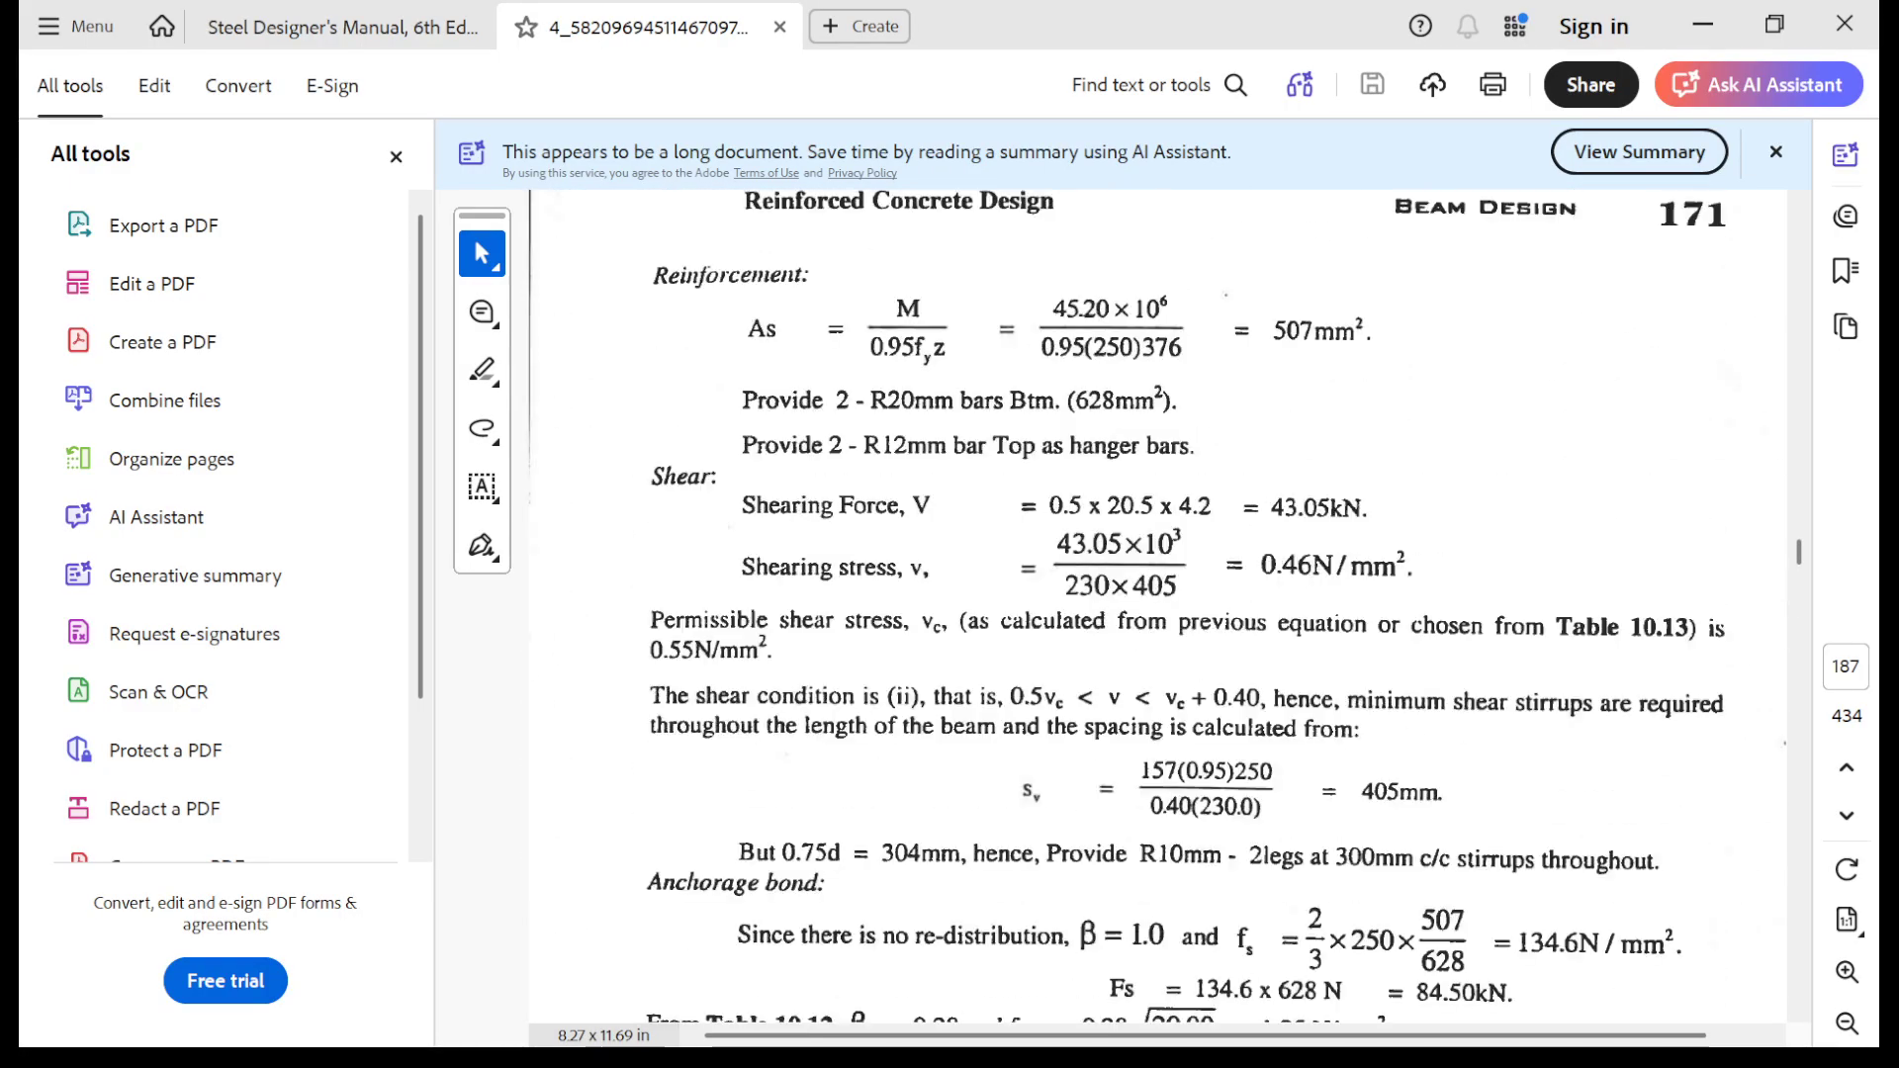
pyautogui.scroll(6, 1157, 605)
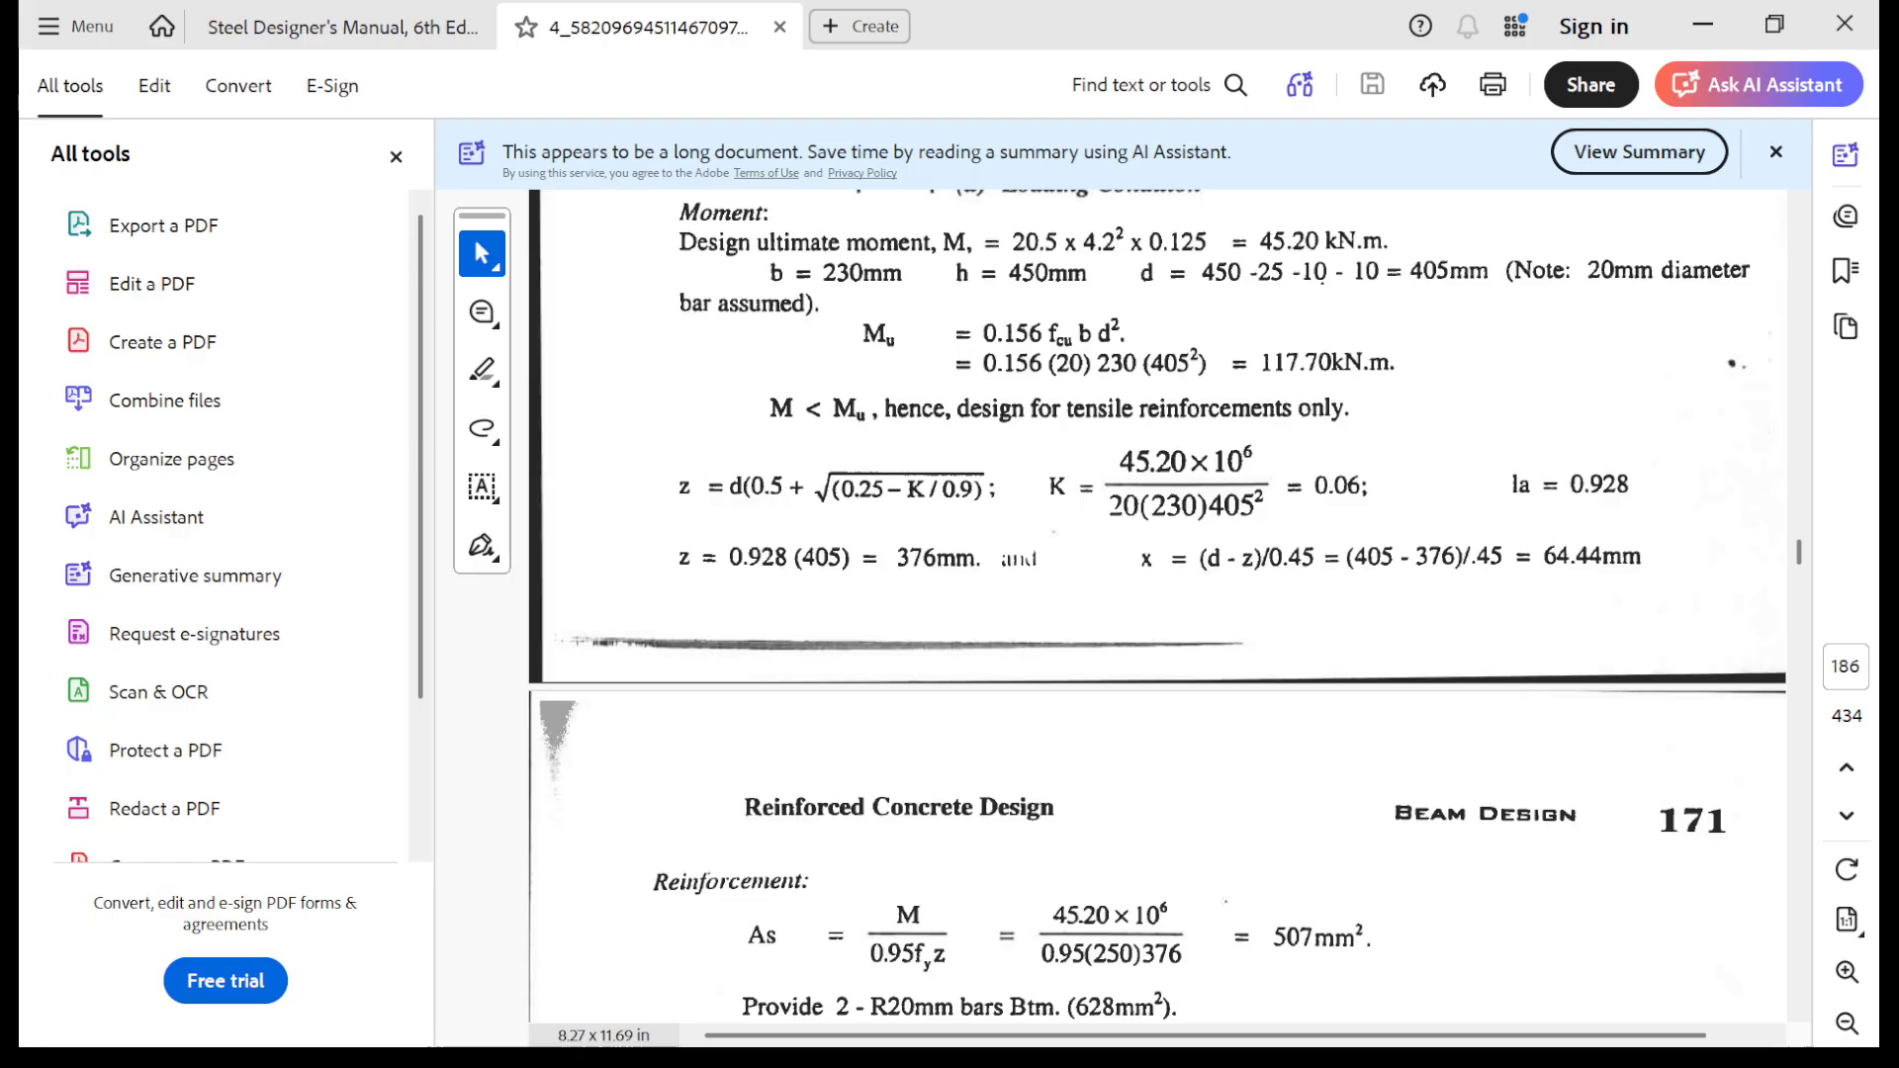
pyautogui.scroll(5, 1157, 606)
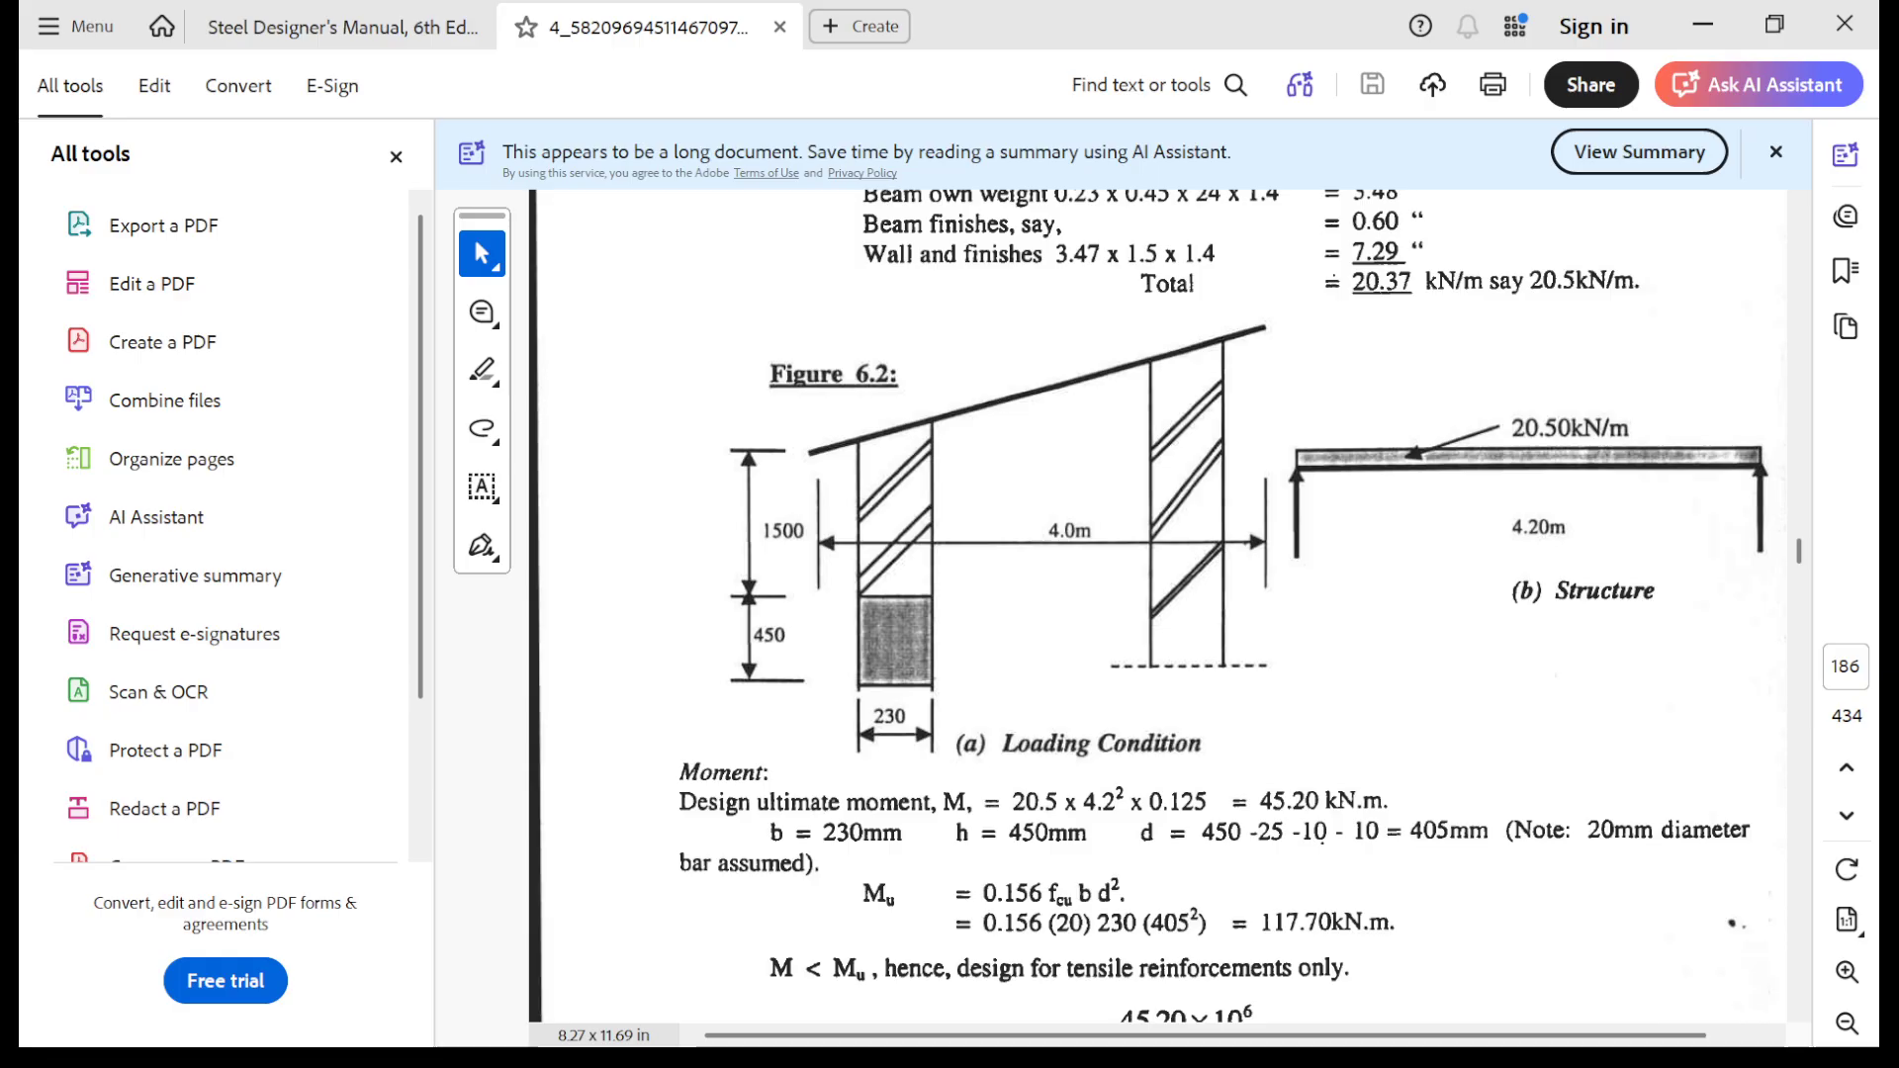
pyautogui.scroll(-10, 1157, 603)
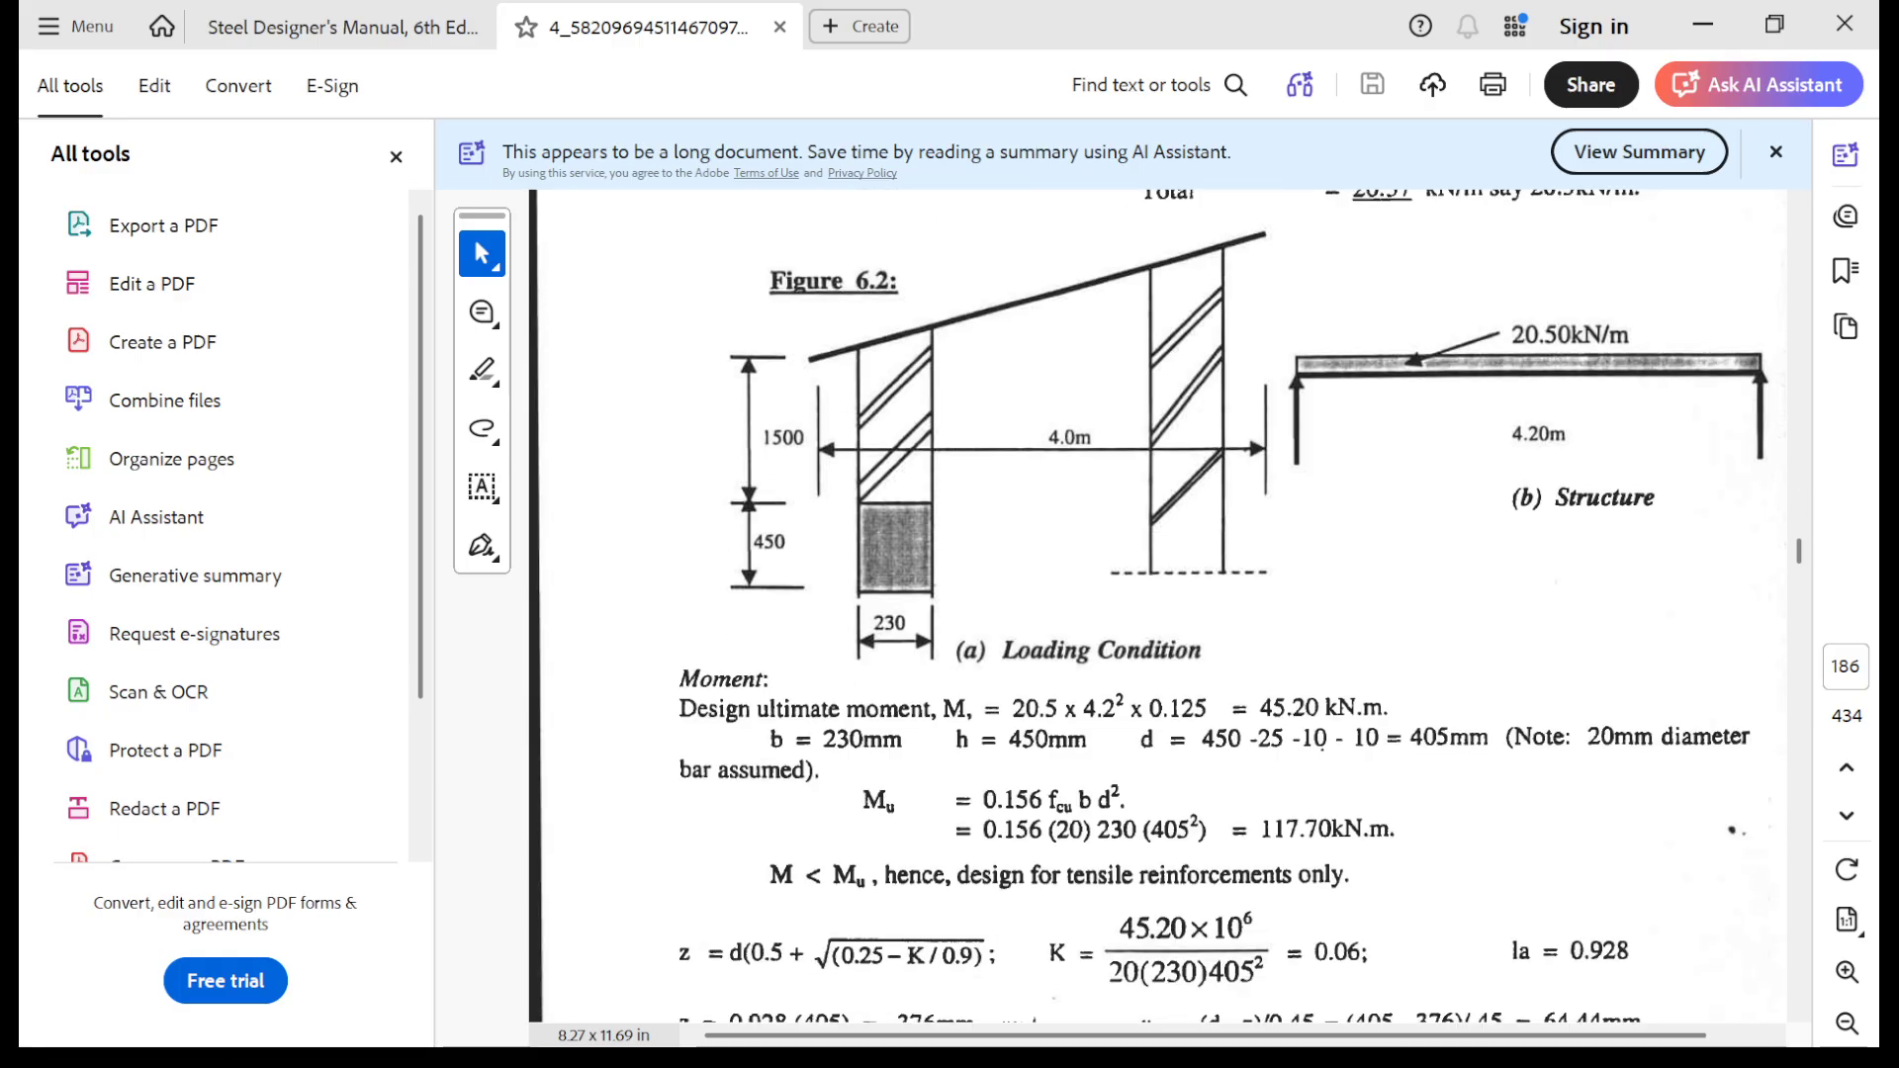
pyautogui.scroll(-10, 1157, 603)
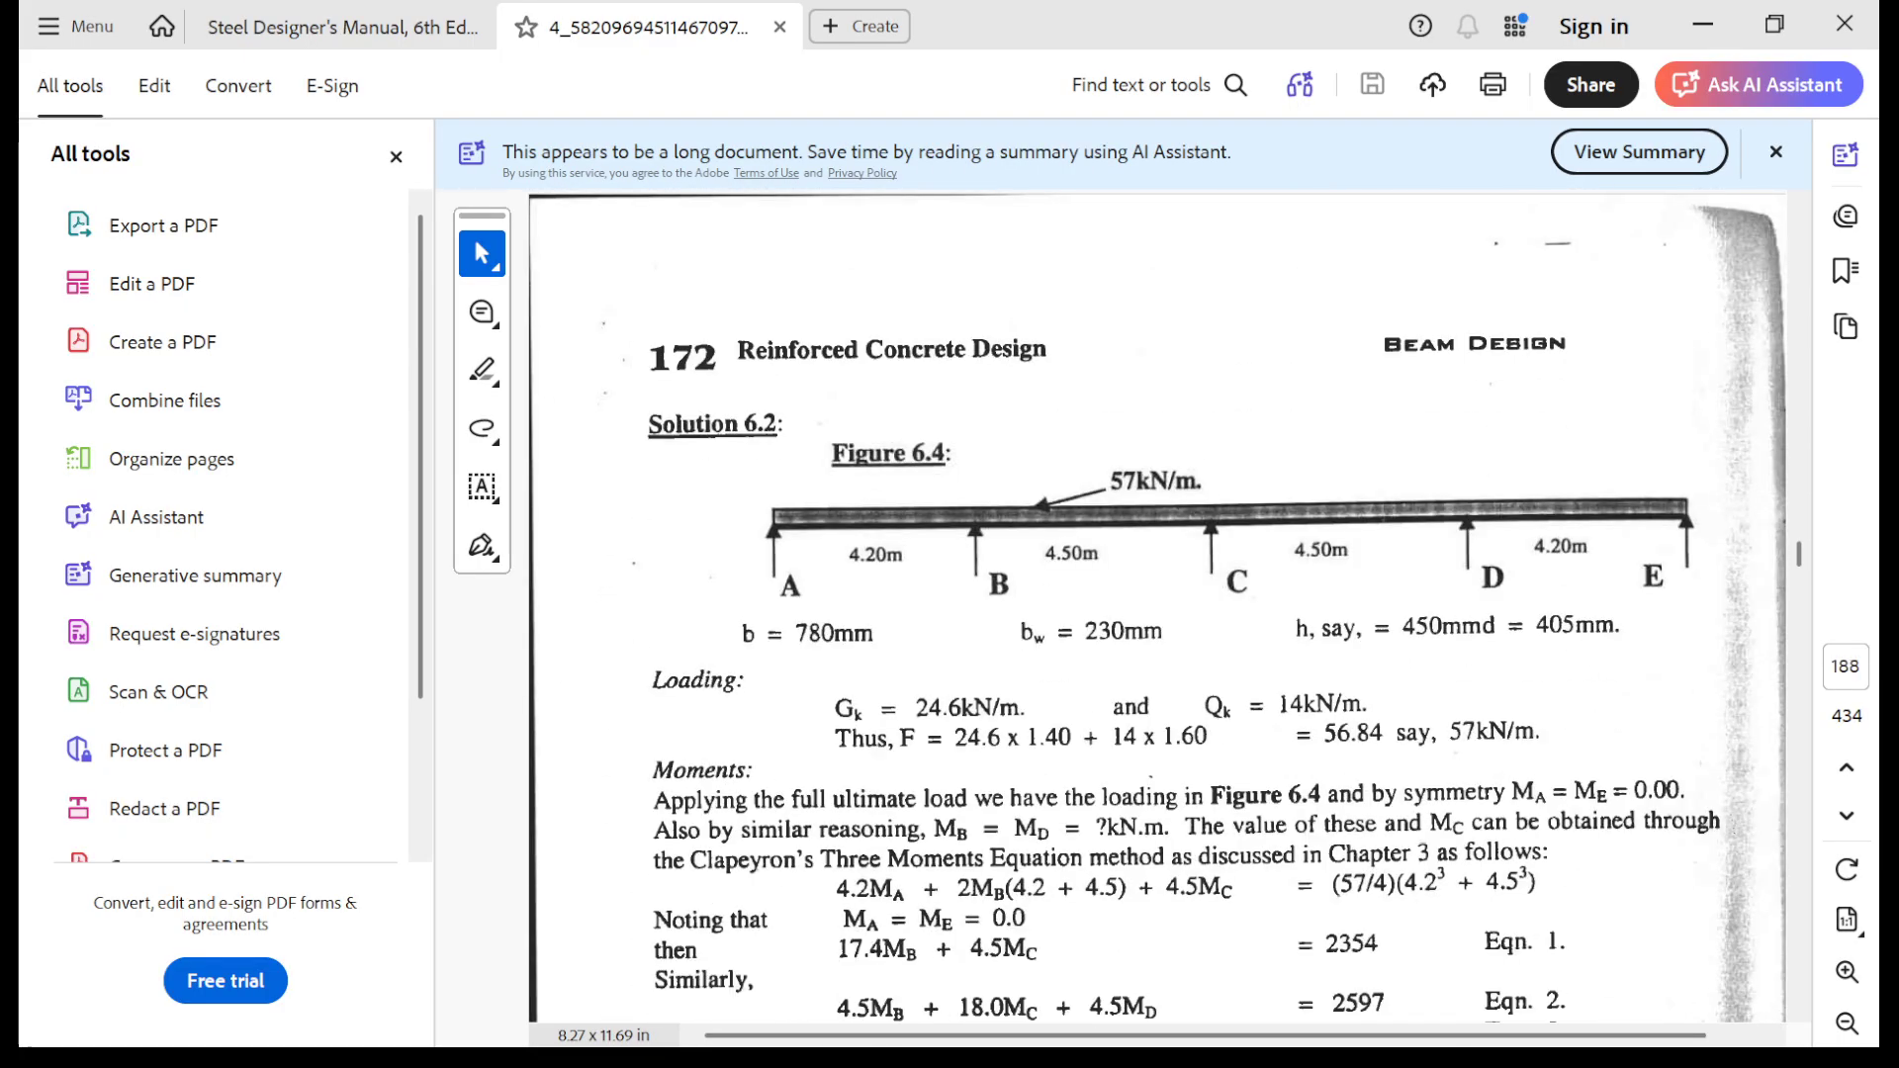
pyautogui.scroll(10, 1157, 603)
pyautogui.scroll(10, 1157, 603)
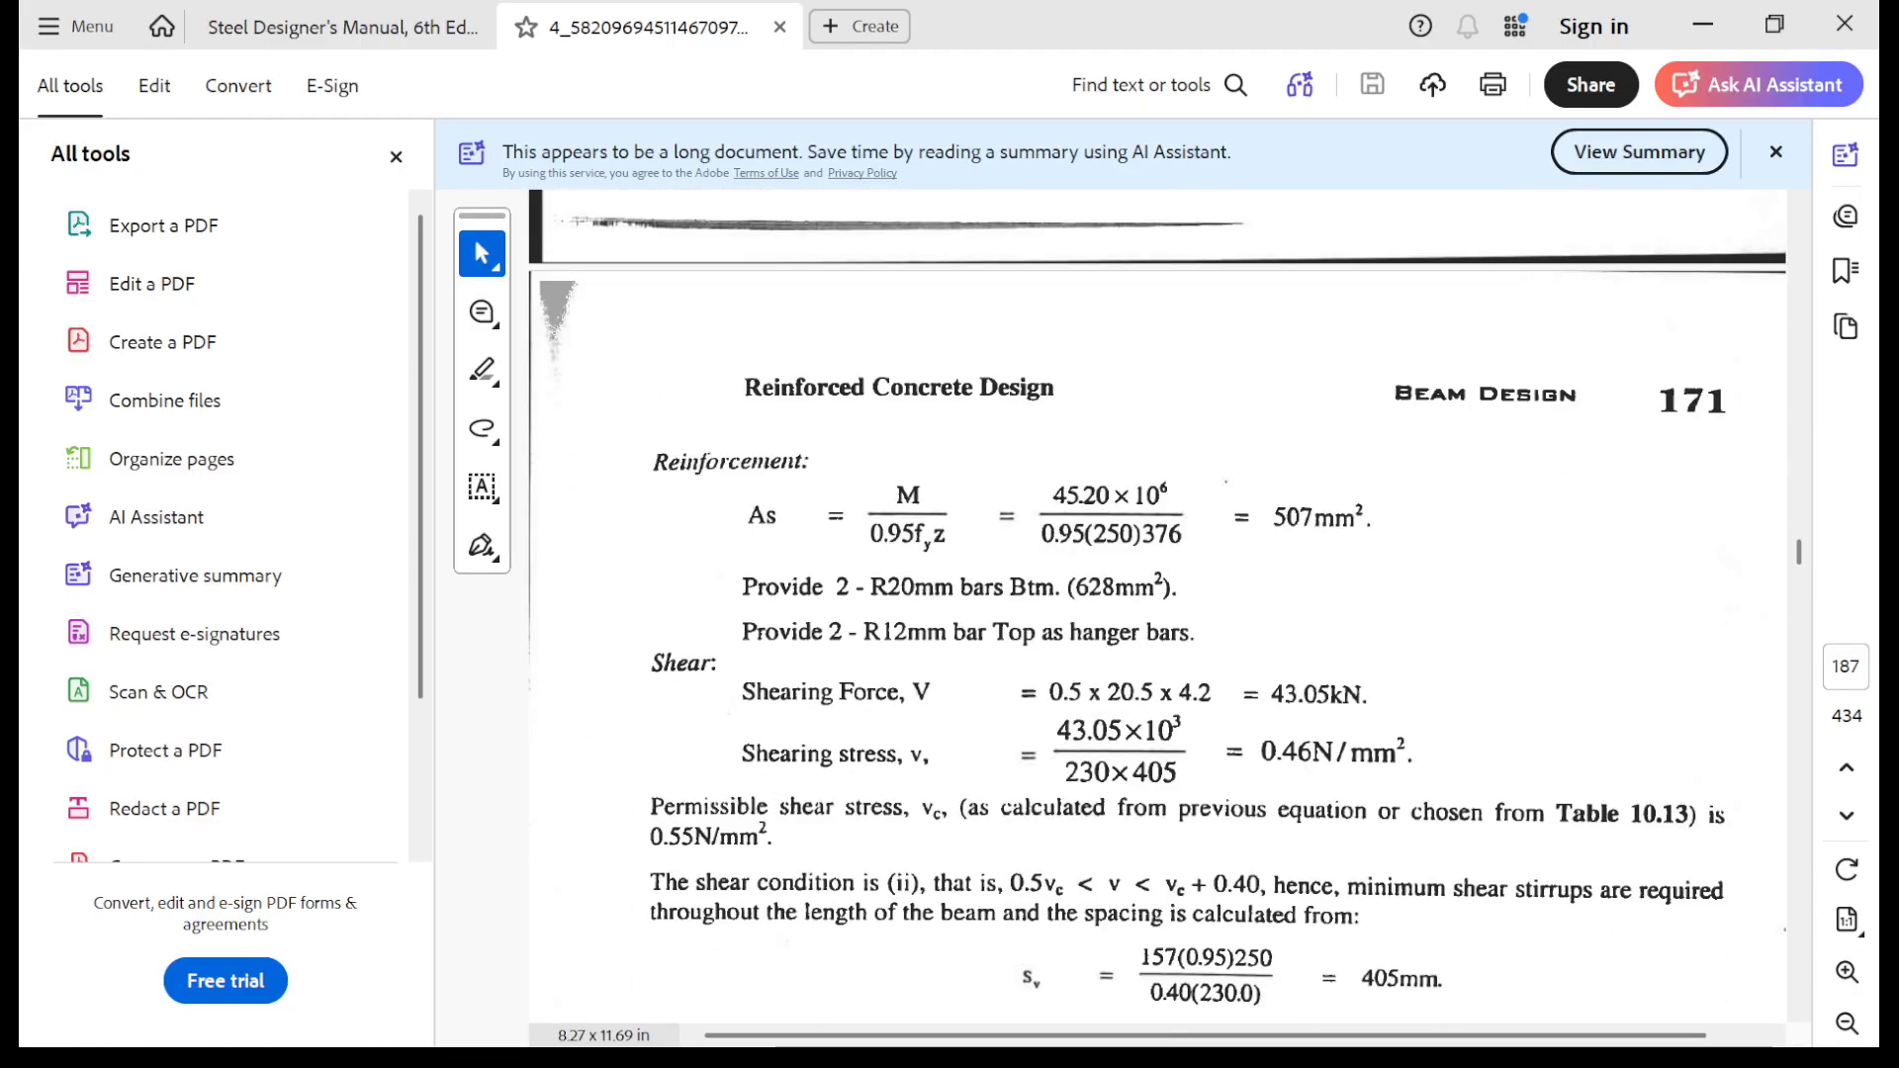
pyautogui.scroll(-6, 1157, 603)
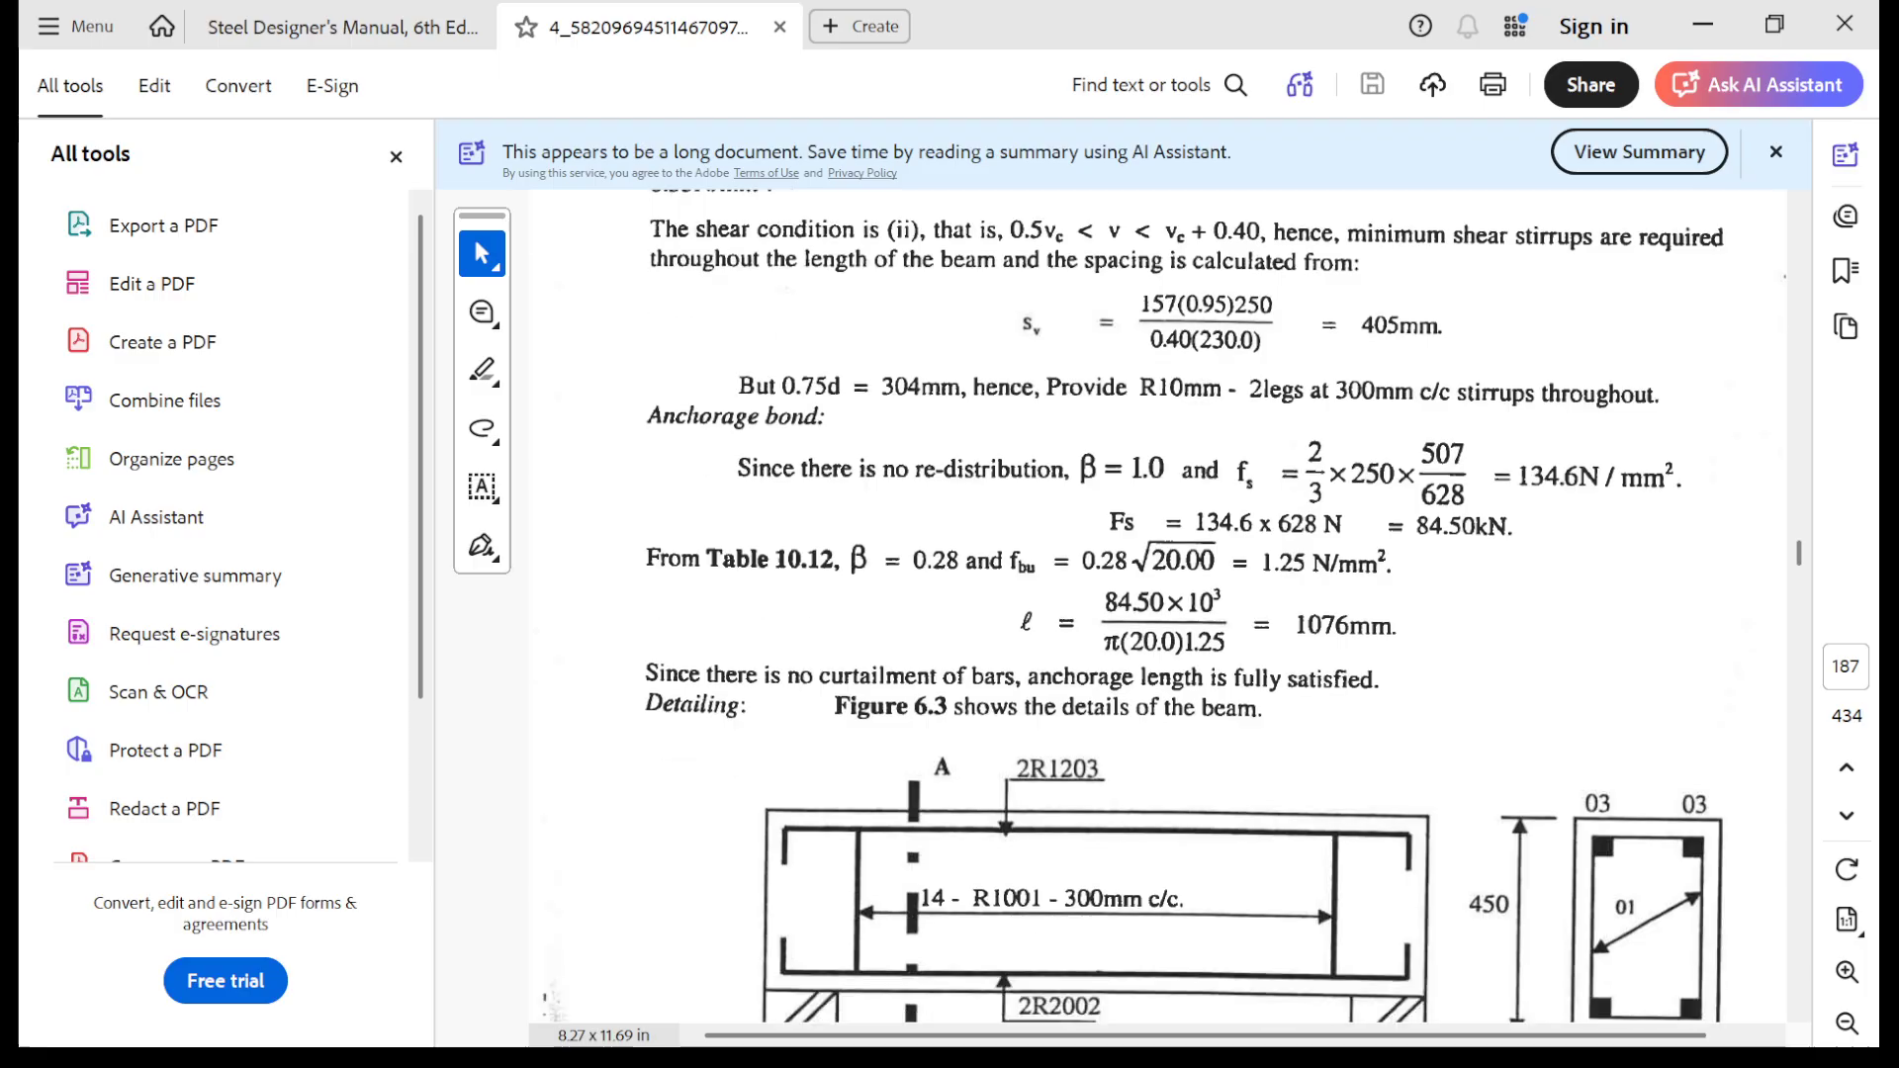
pyautogui.scroll(-10, 1157, 603)
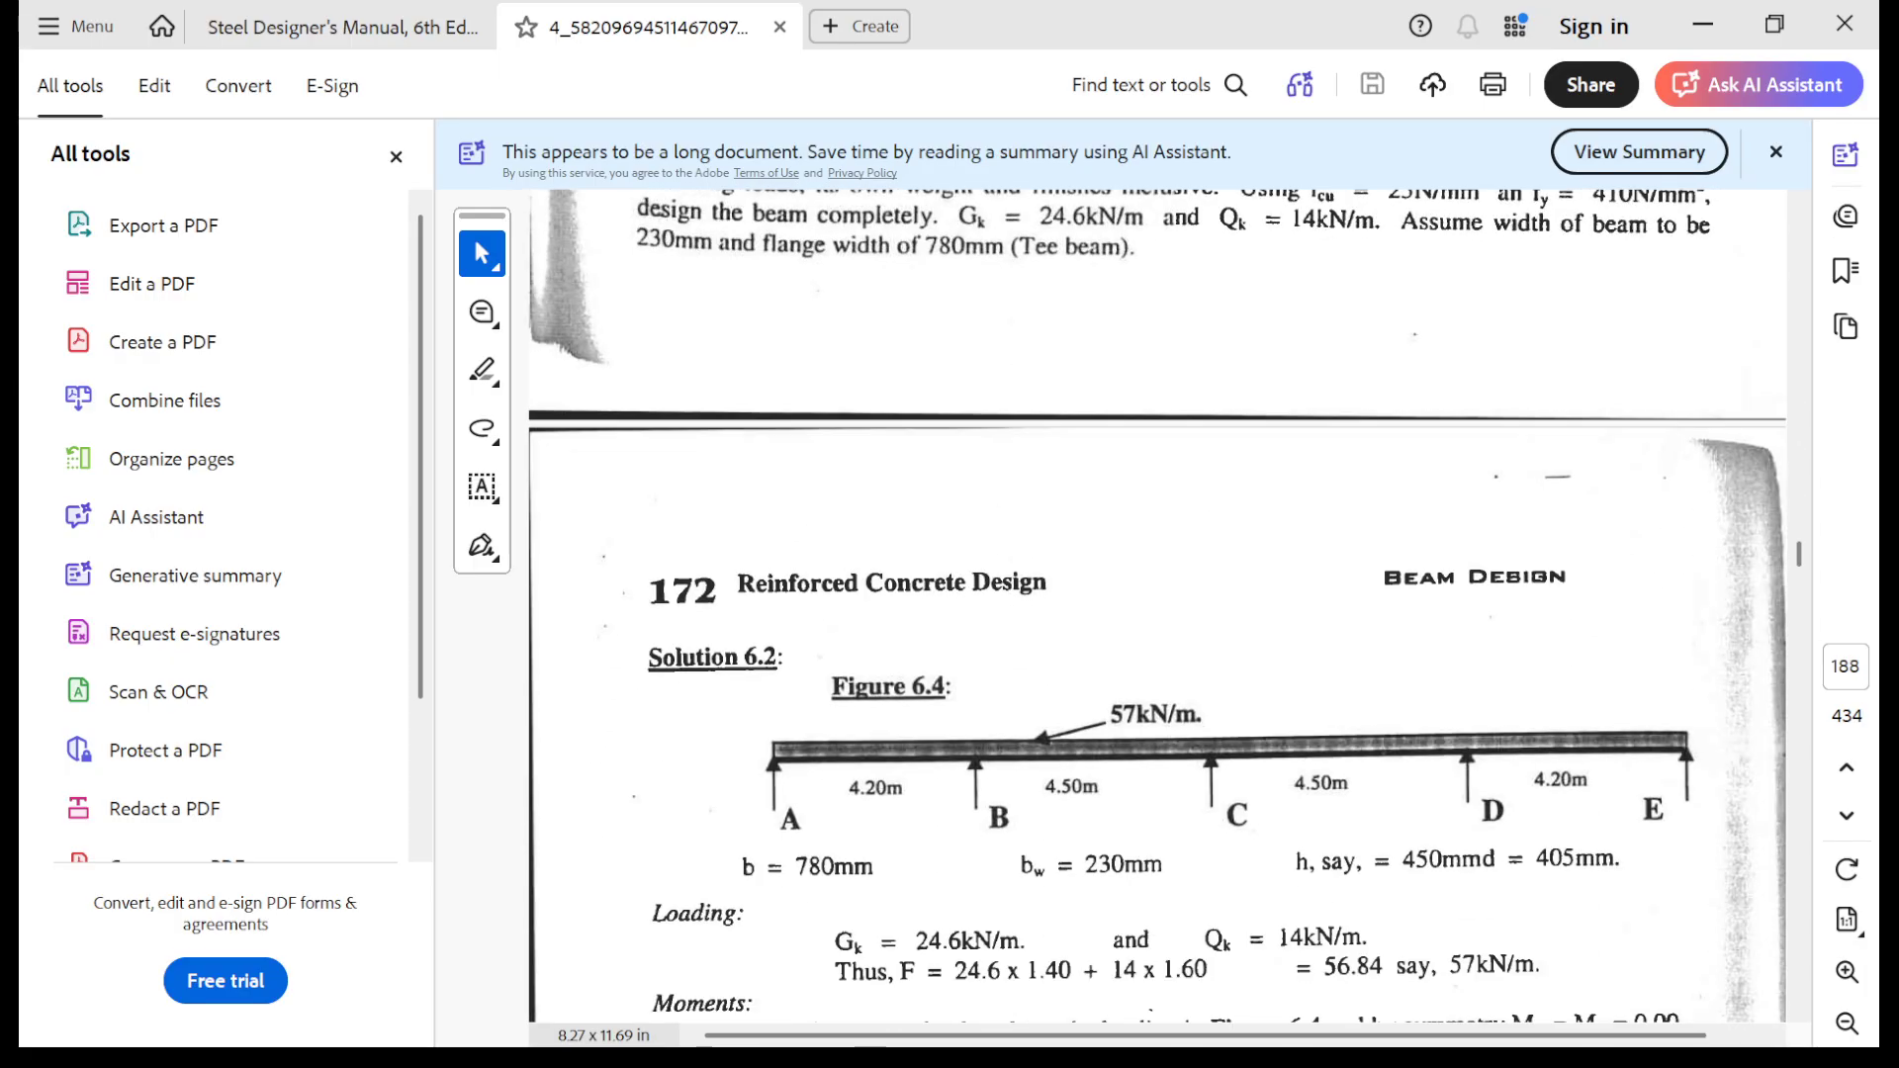
pyautogui.scroll(10, 1157, 604)
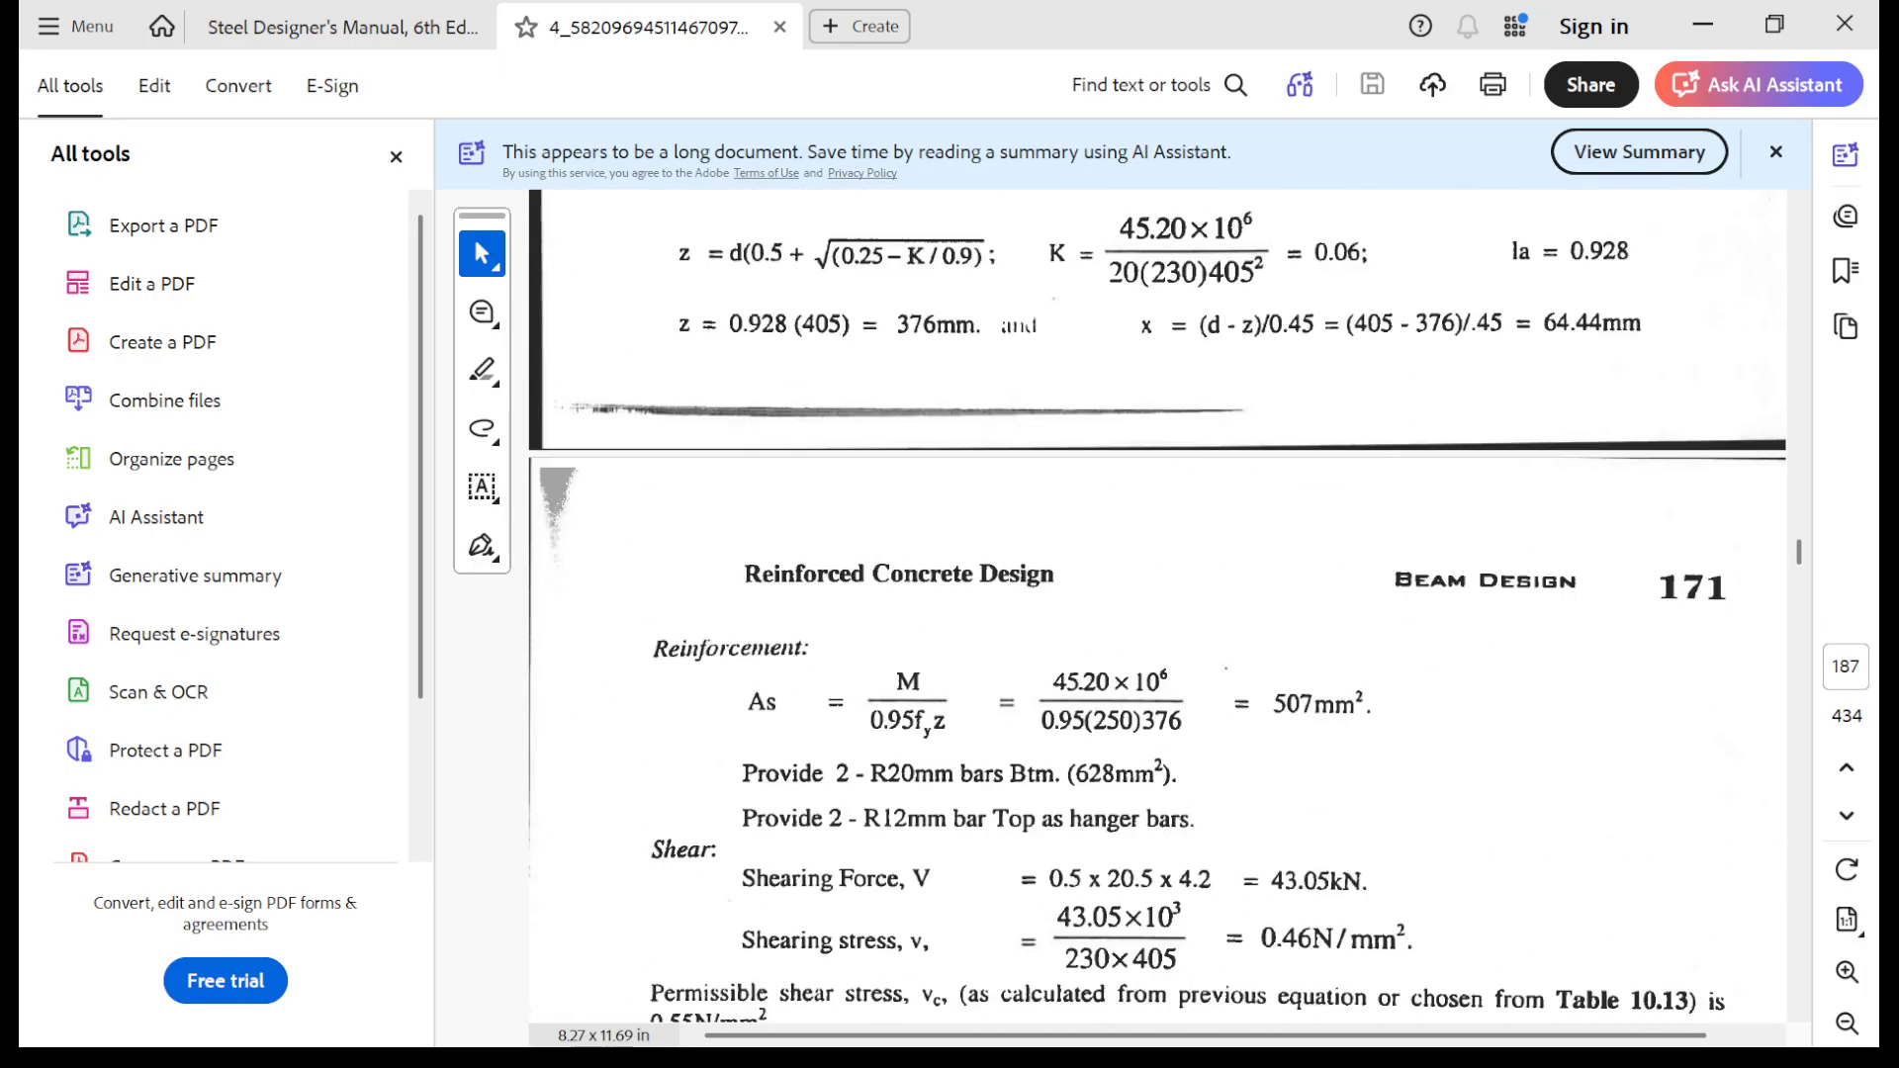
pyautogui.scroll(9, 1157, 604)
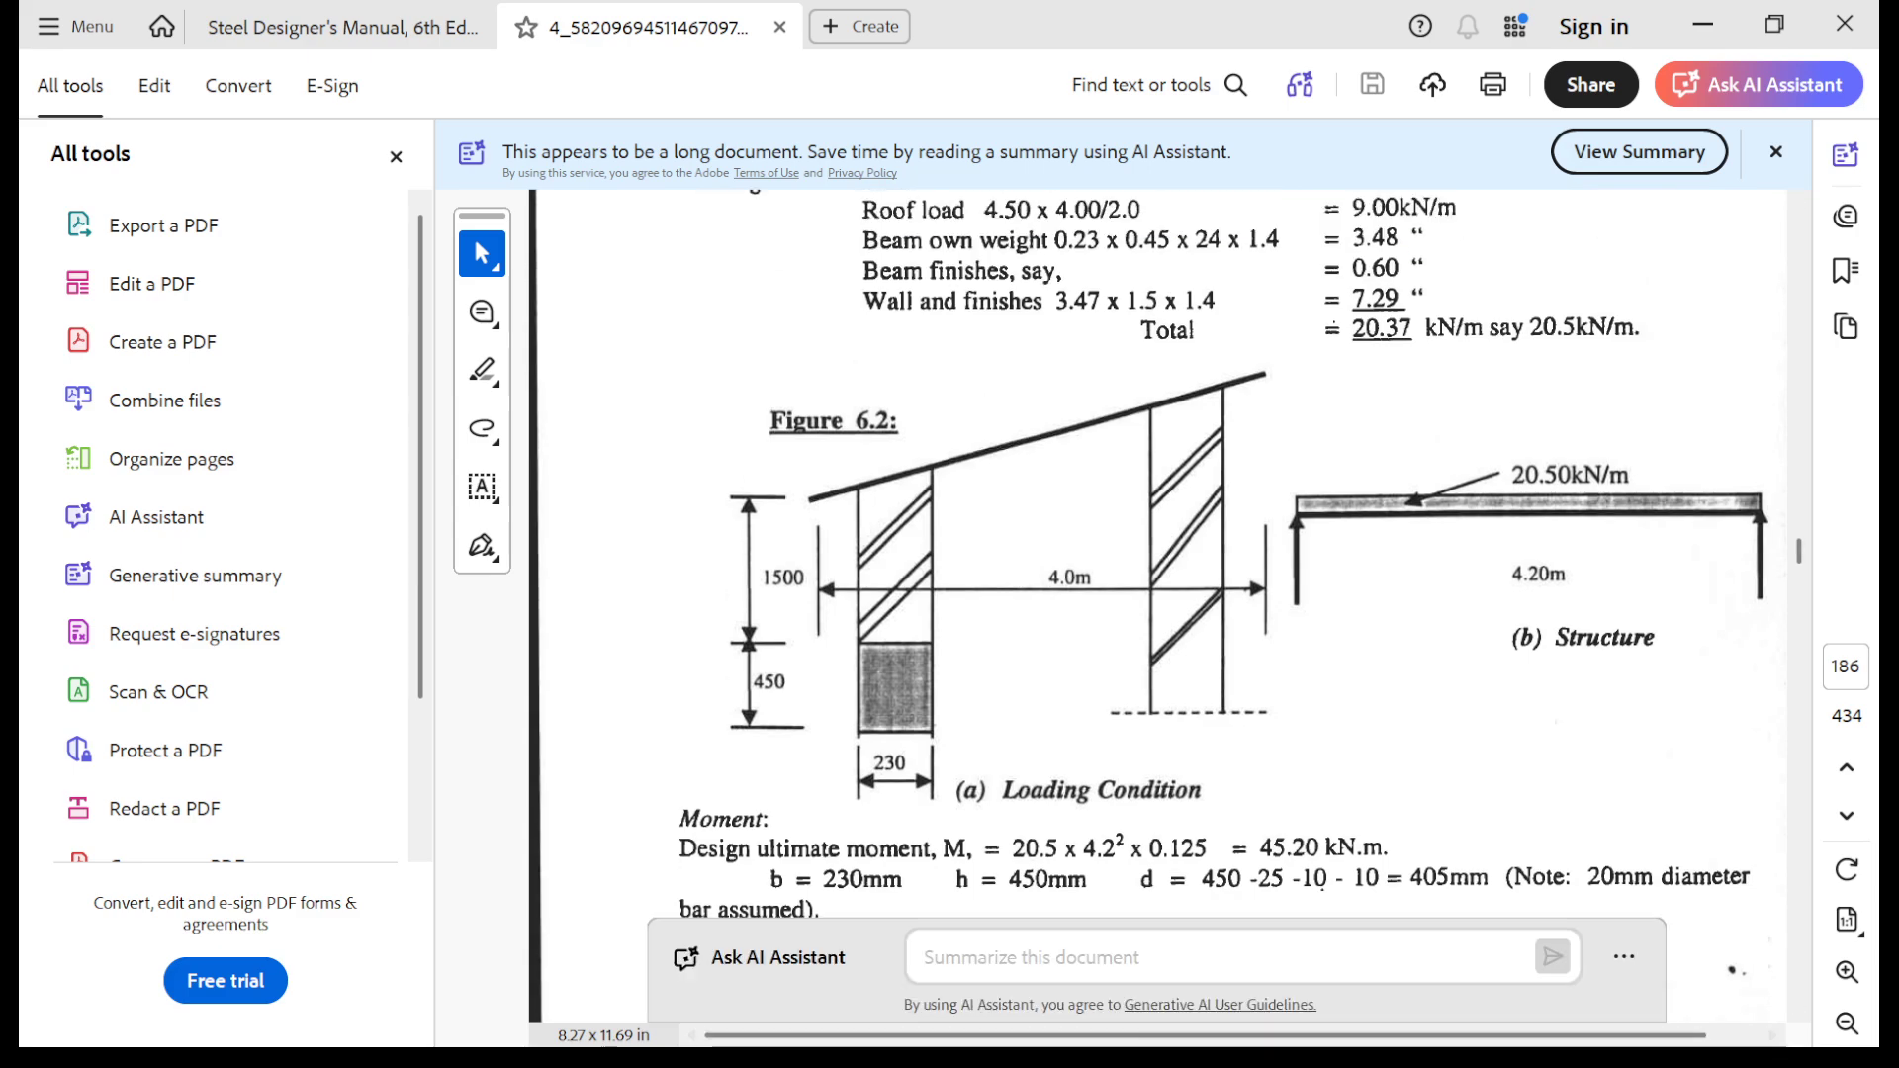
# Switch to STAAD.Pro and create a new model named STAAD BEAMS in meter and KiloNewton units, starting with Add Beam.
pyautogui.press('super')
pyautogui.click(1030, 1017)
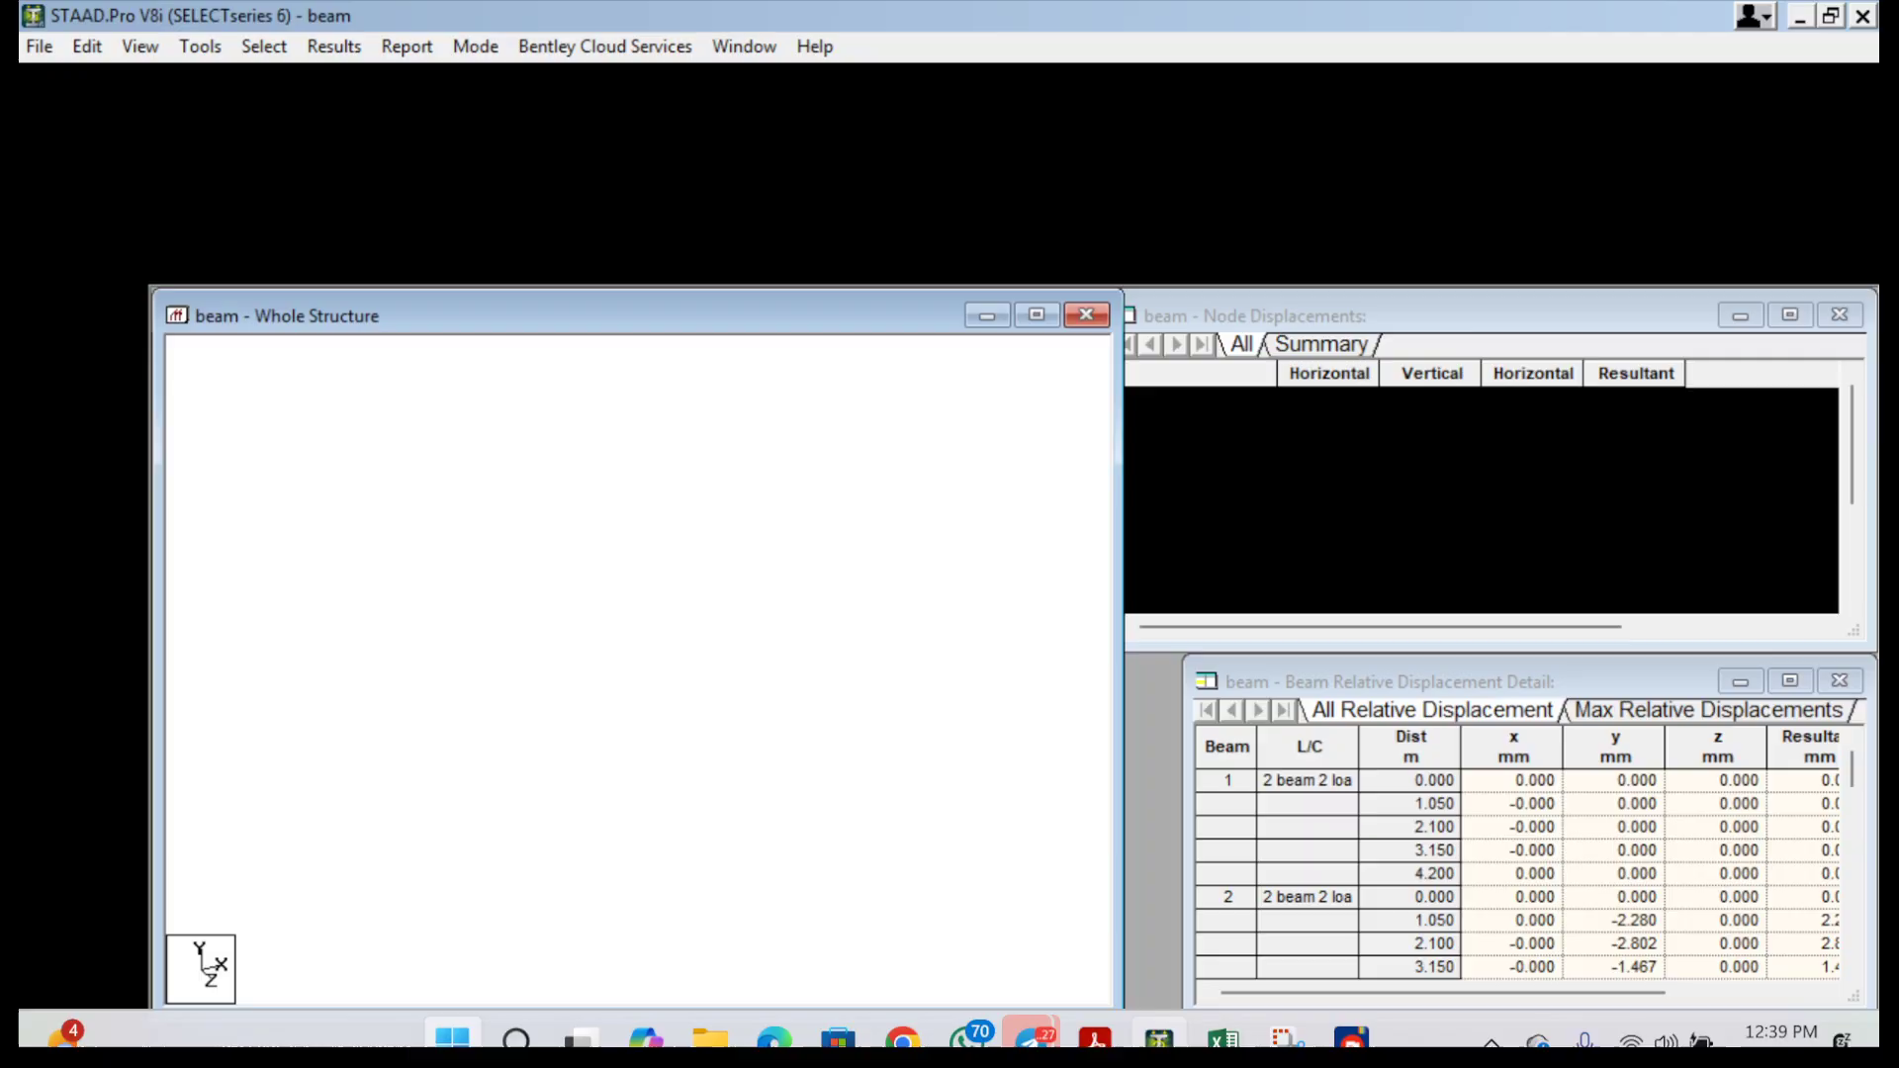
pyautogui.click(39, 46)
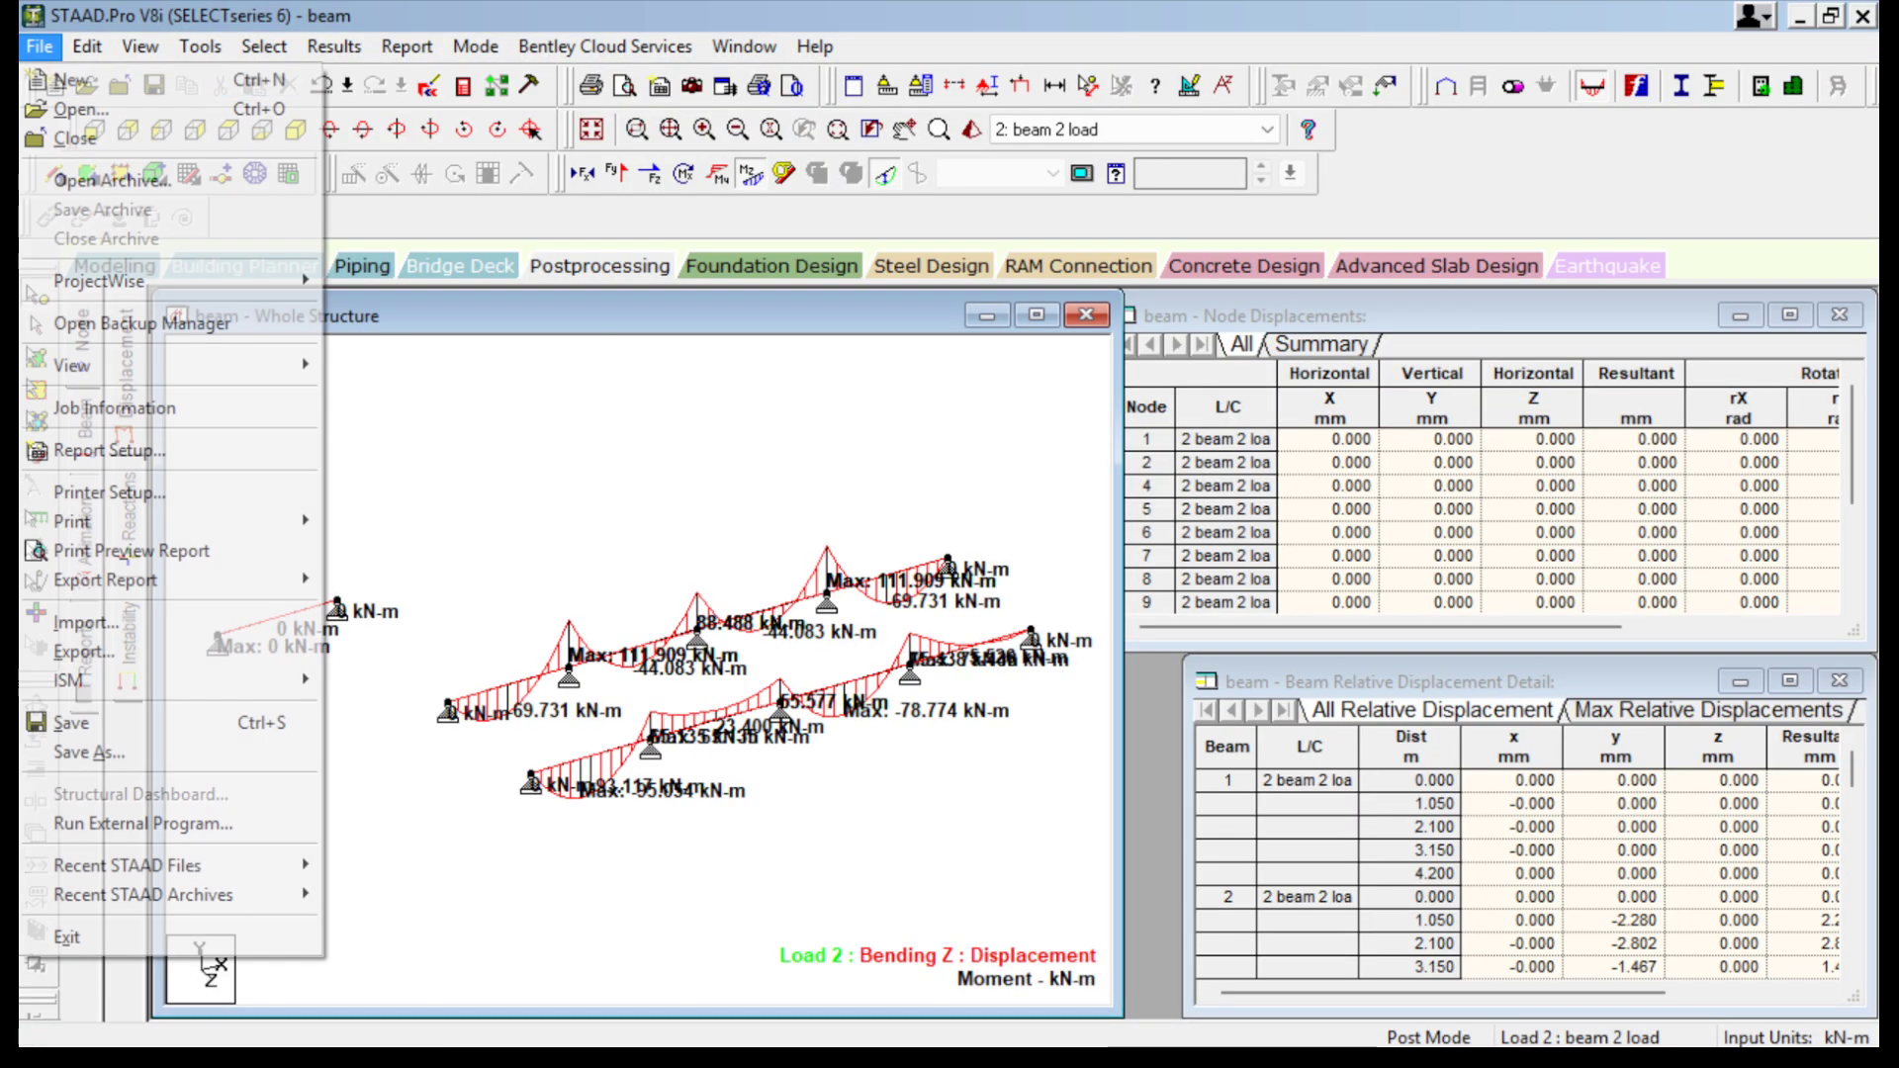
pyautogui.click(71, 80)
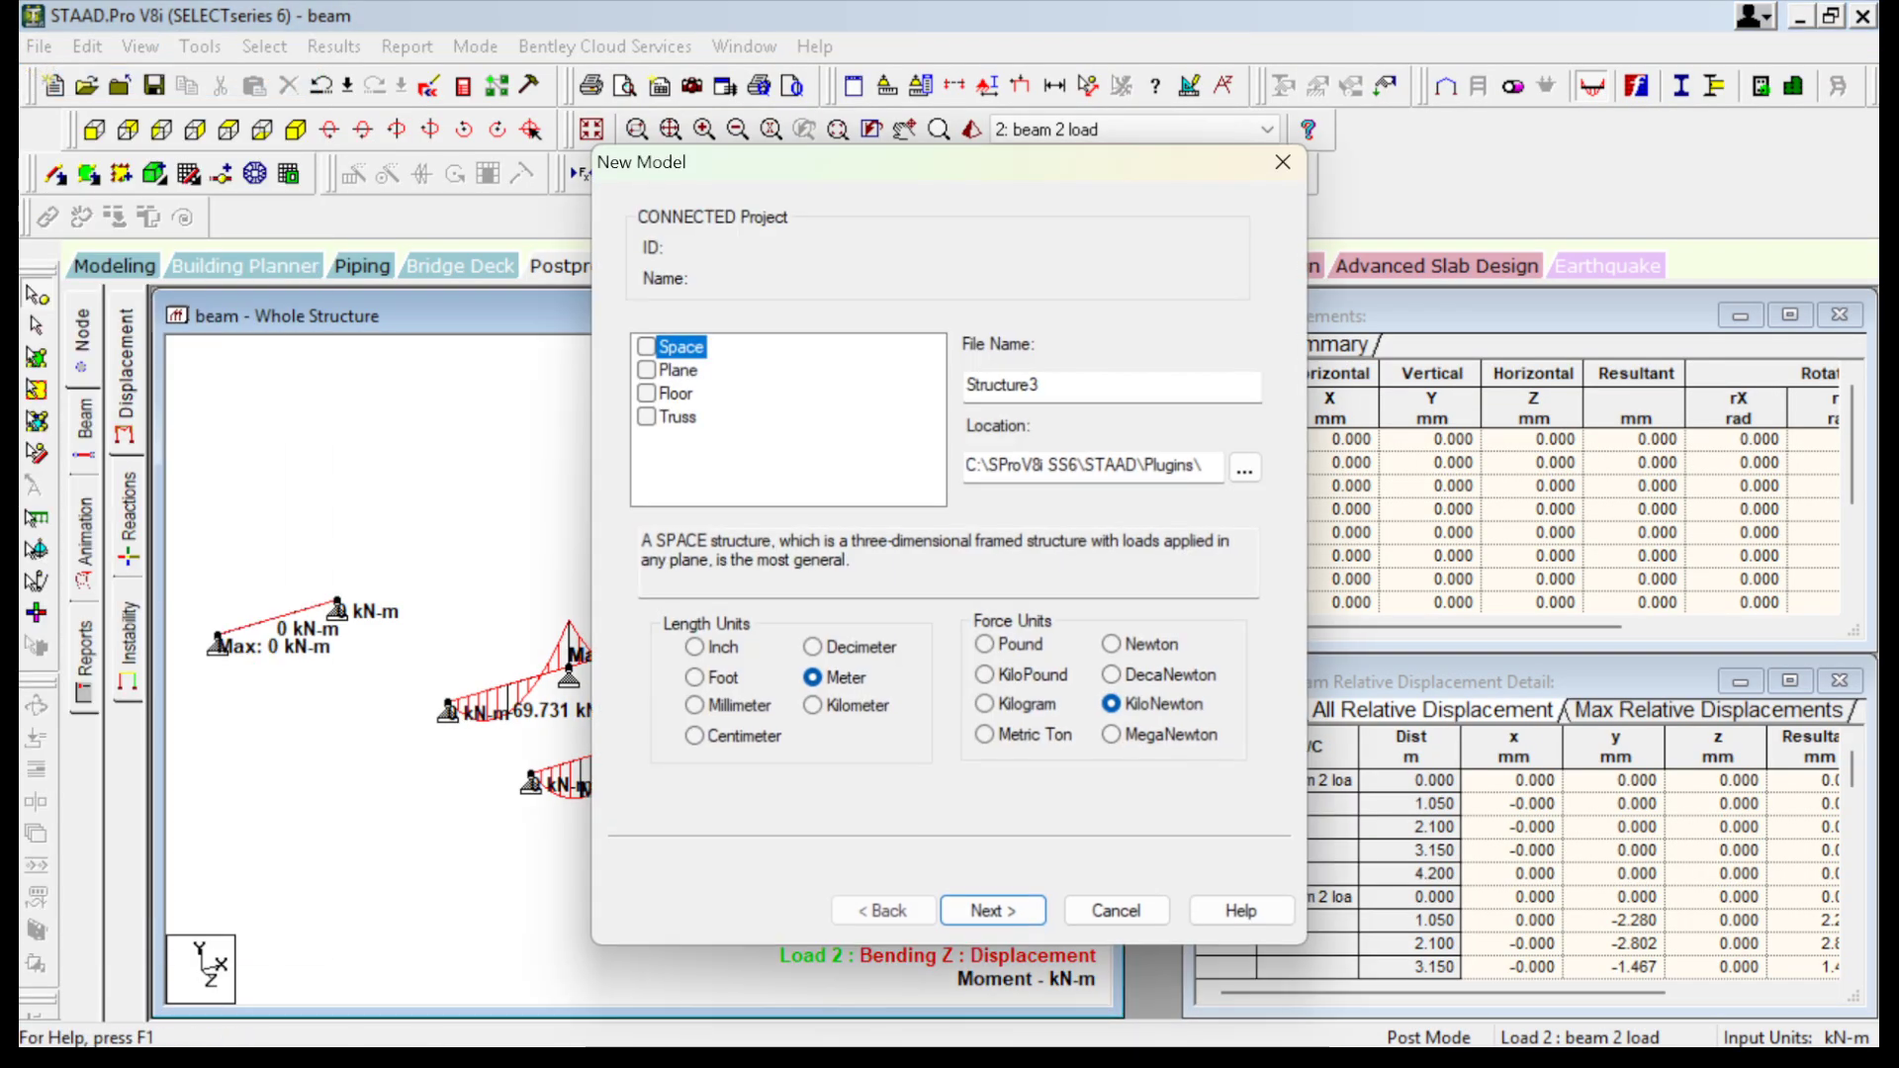
pyautogui.moveTo(1033, 386); pyautogui.dragTo(963, 385)
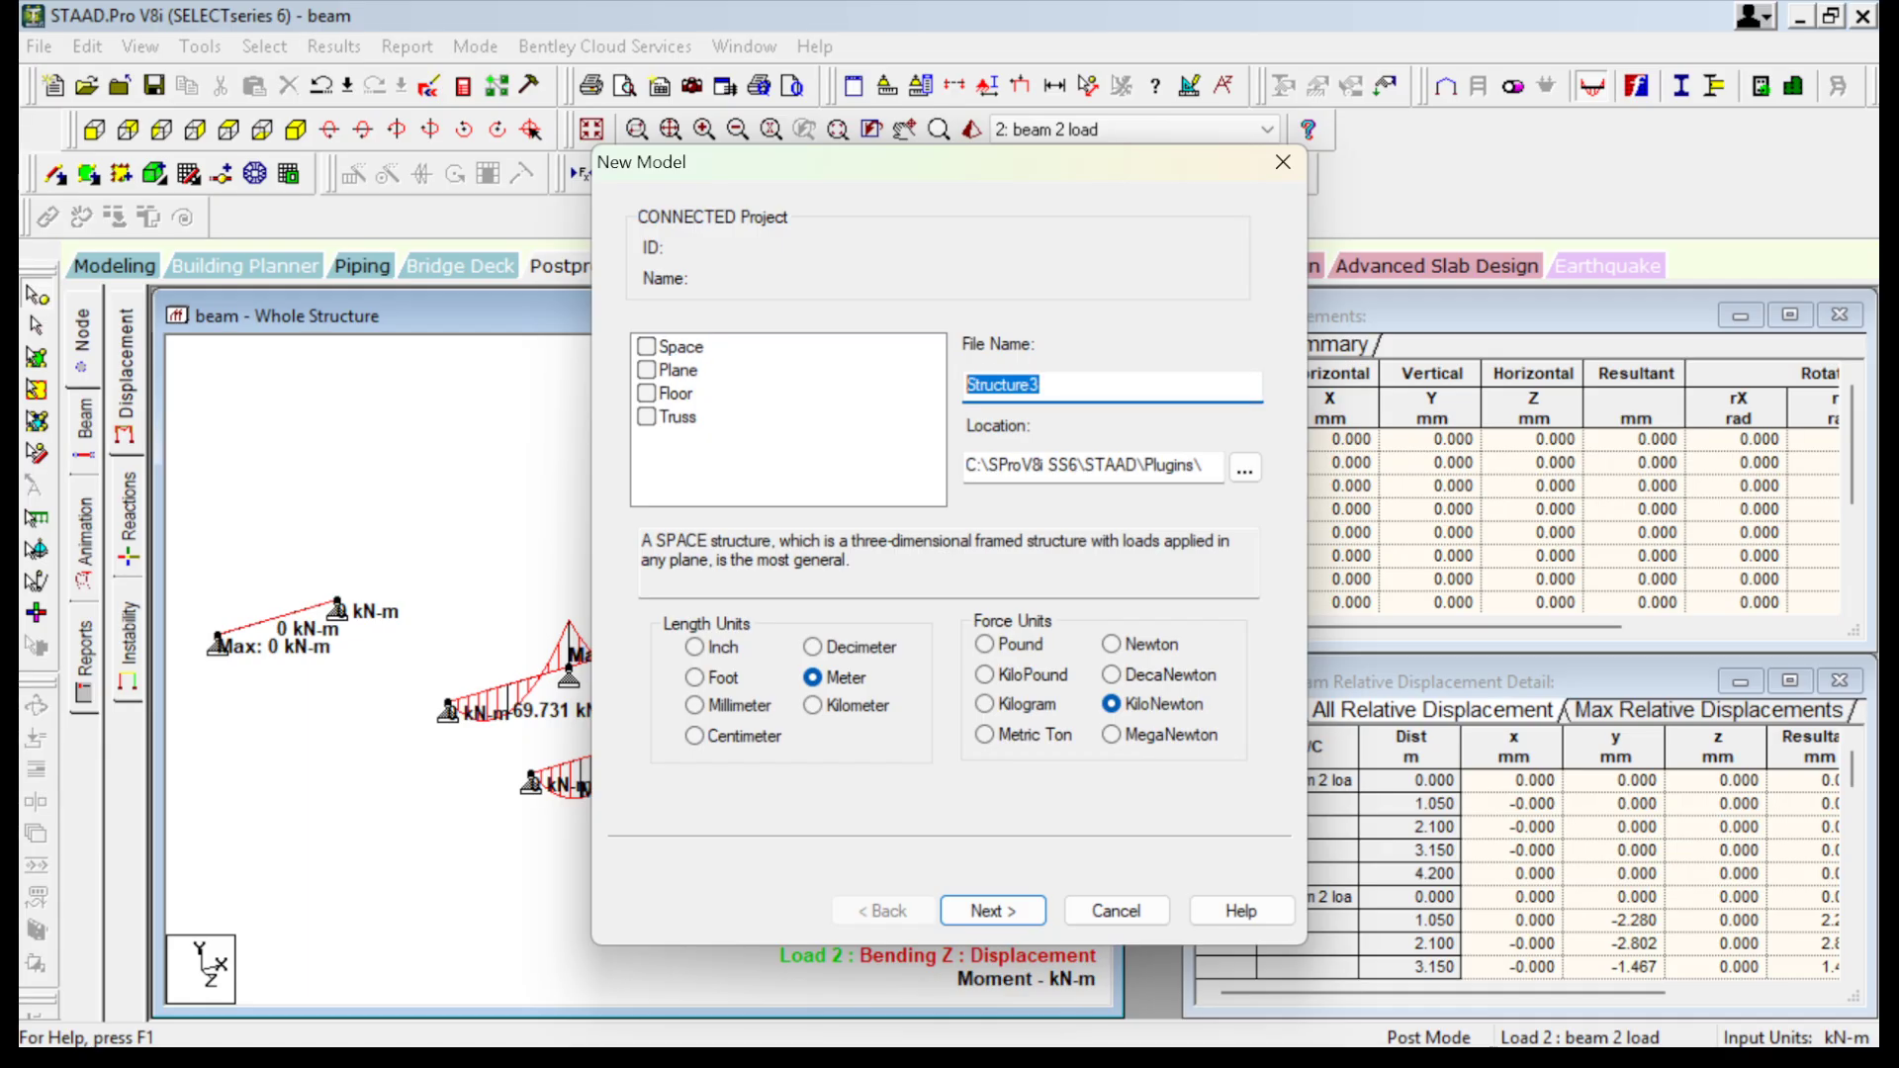
pyautogui.write('STAAQD')
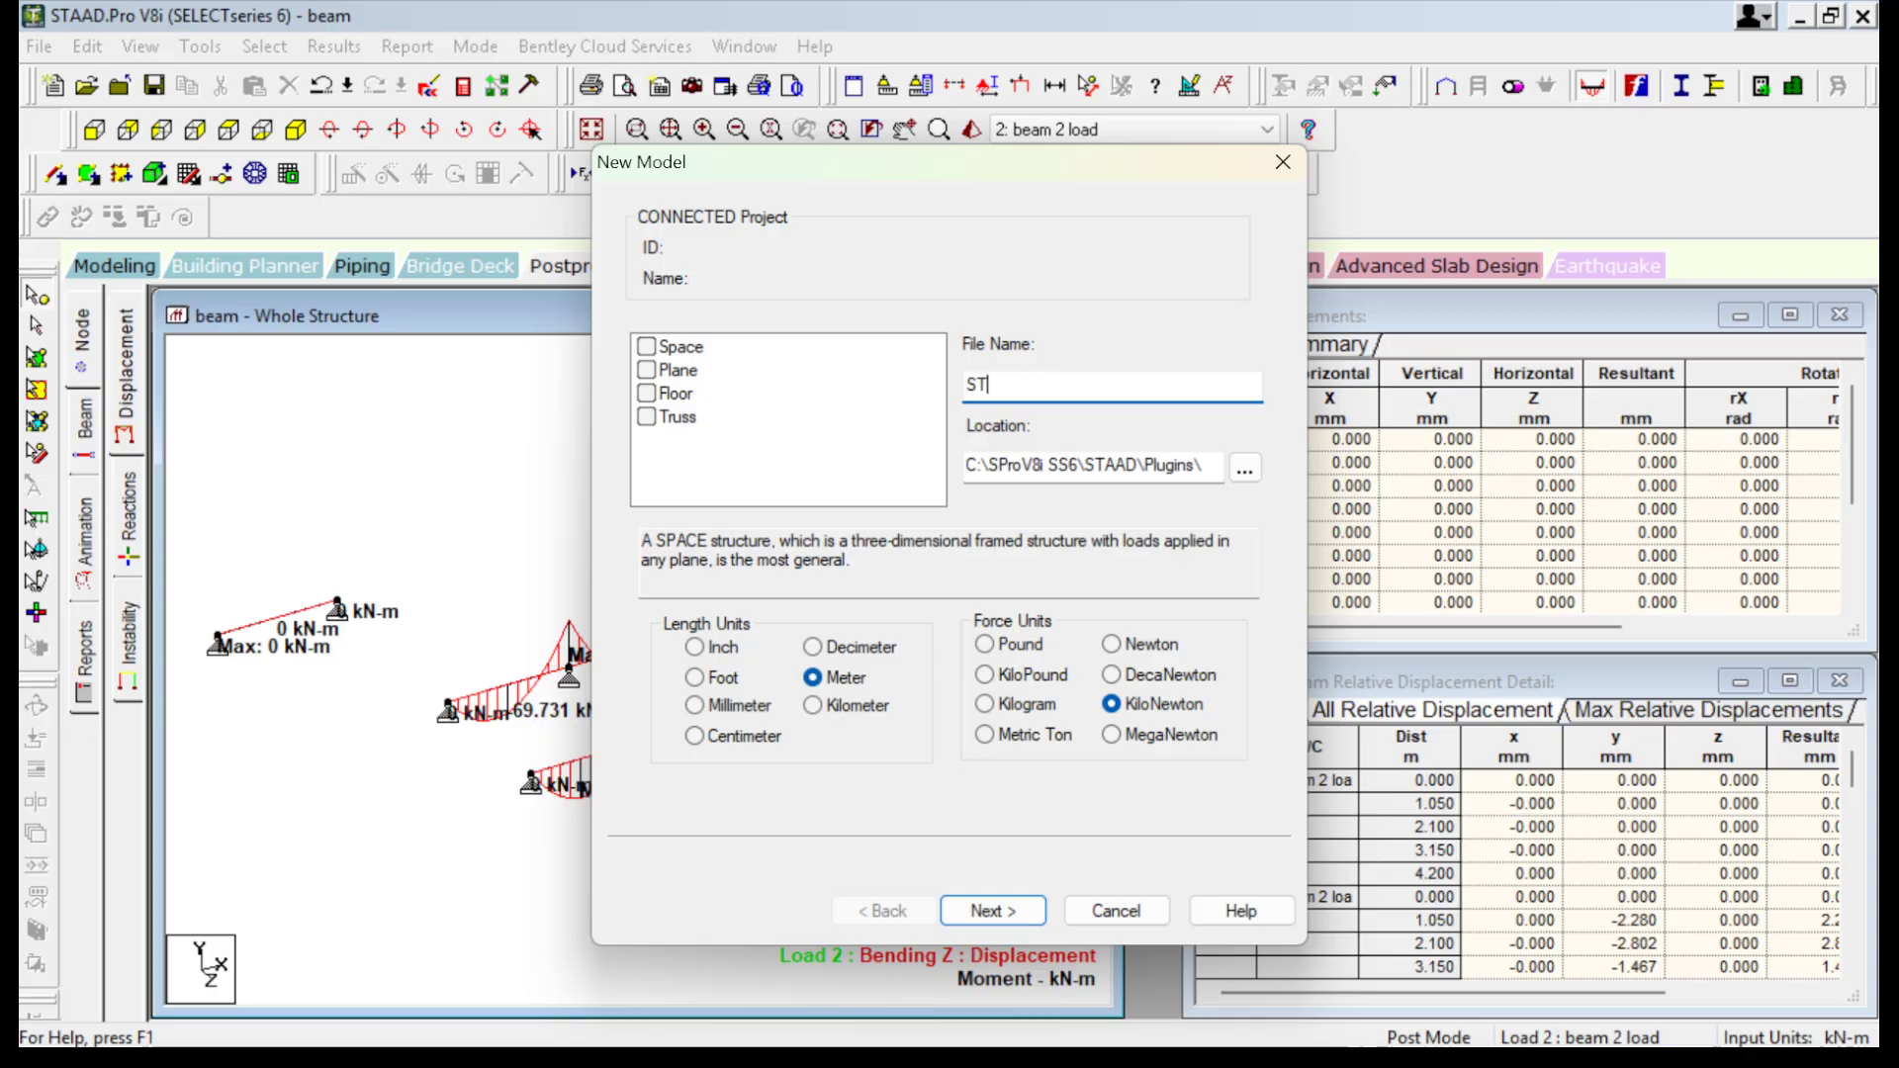
pyautogui.press('BackSpace')
pyautogui.press('BackSpace')
pyautogui.write('D BEAMS')
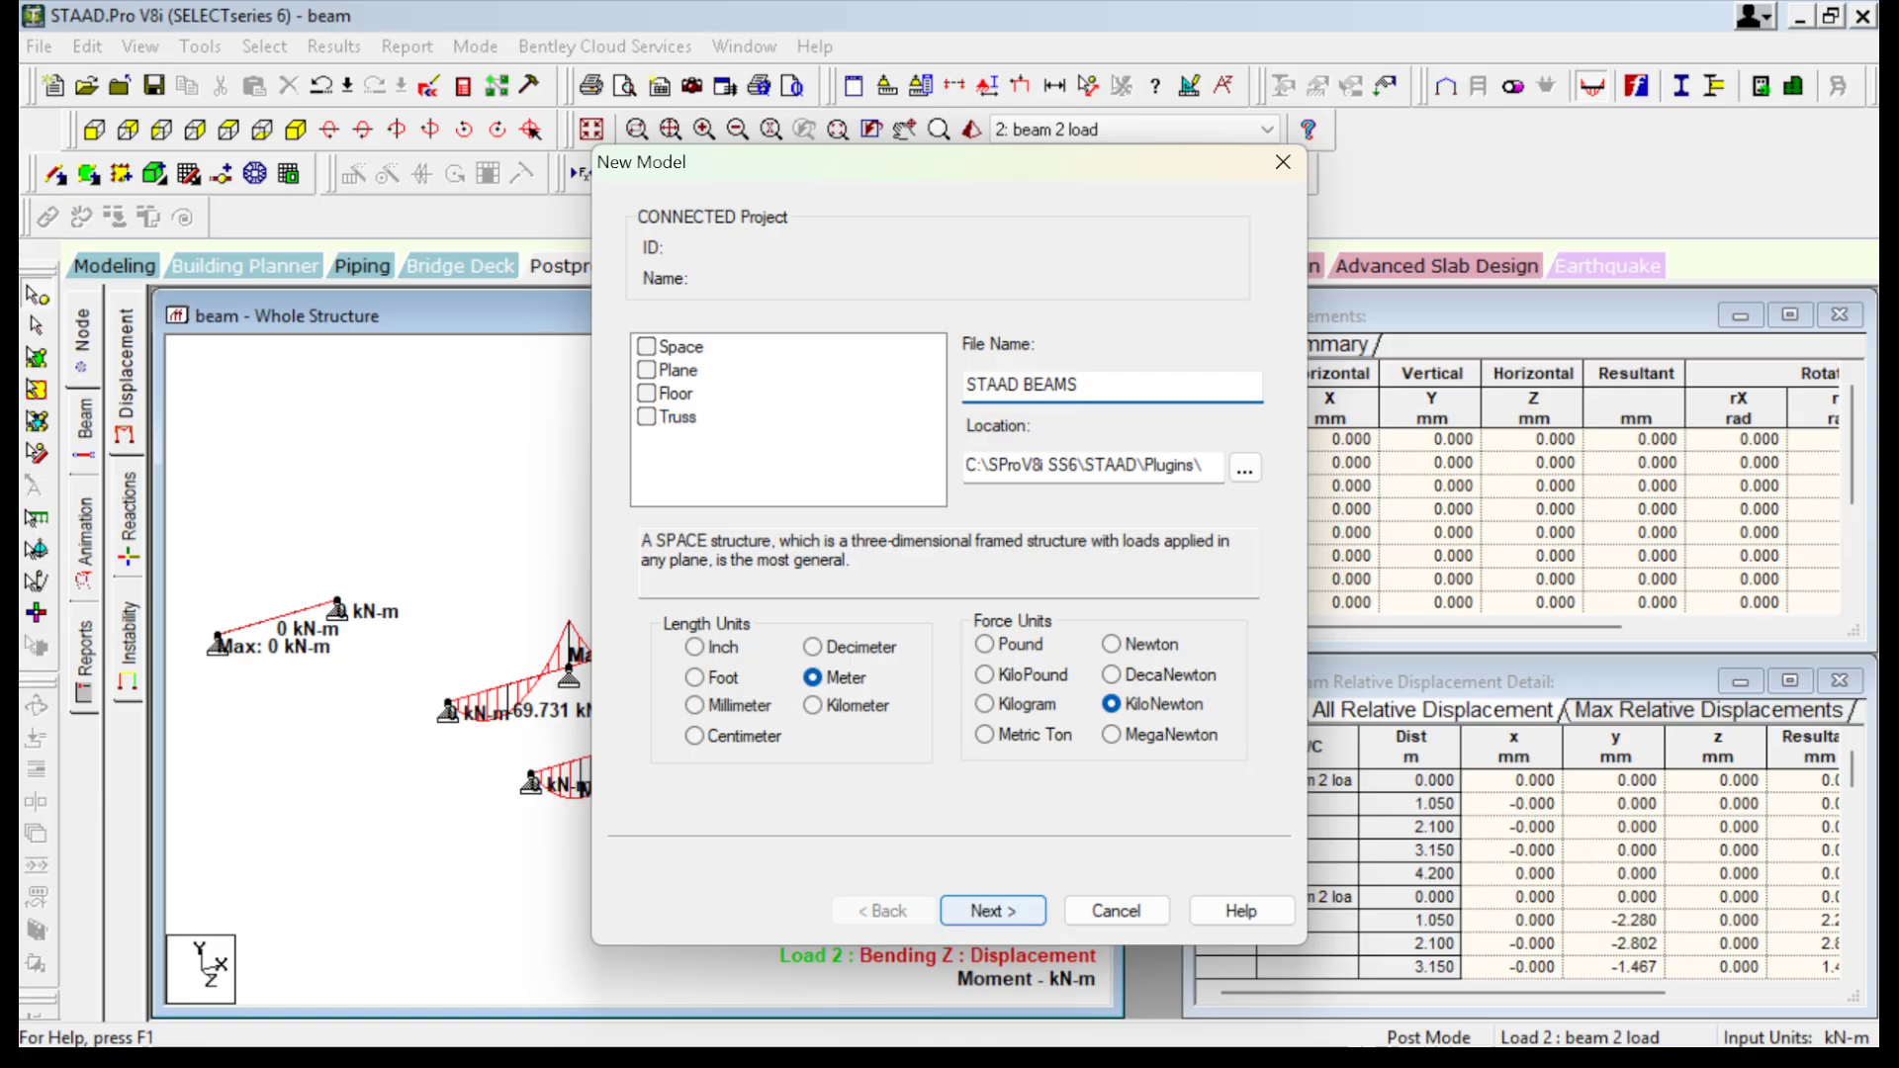
pyautogui.click(992, 910)
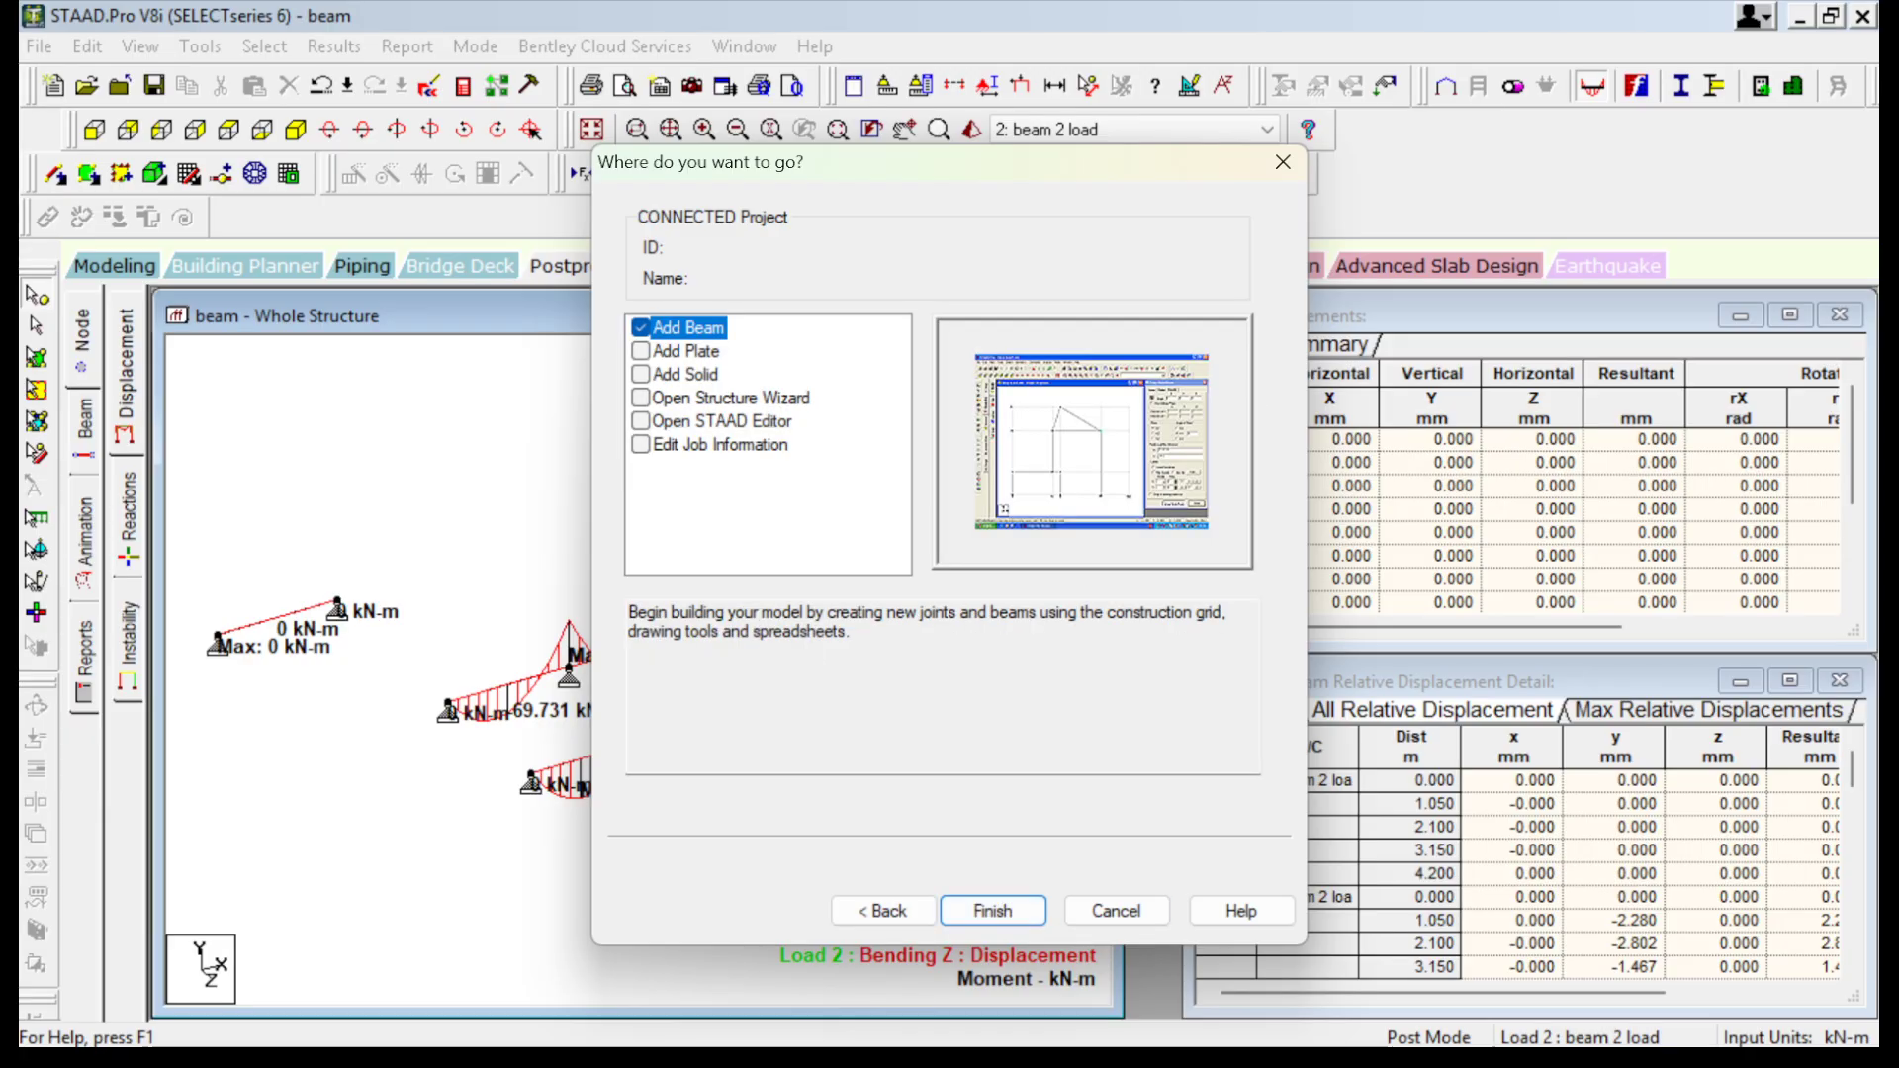
pyautogui.click(992, 910)
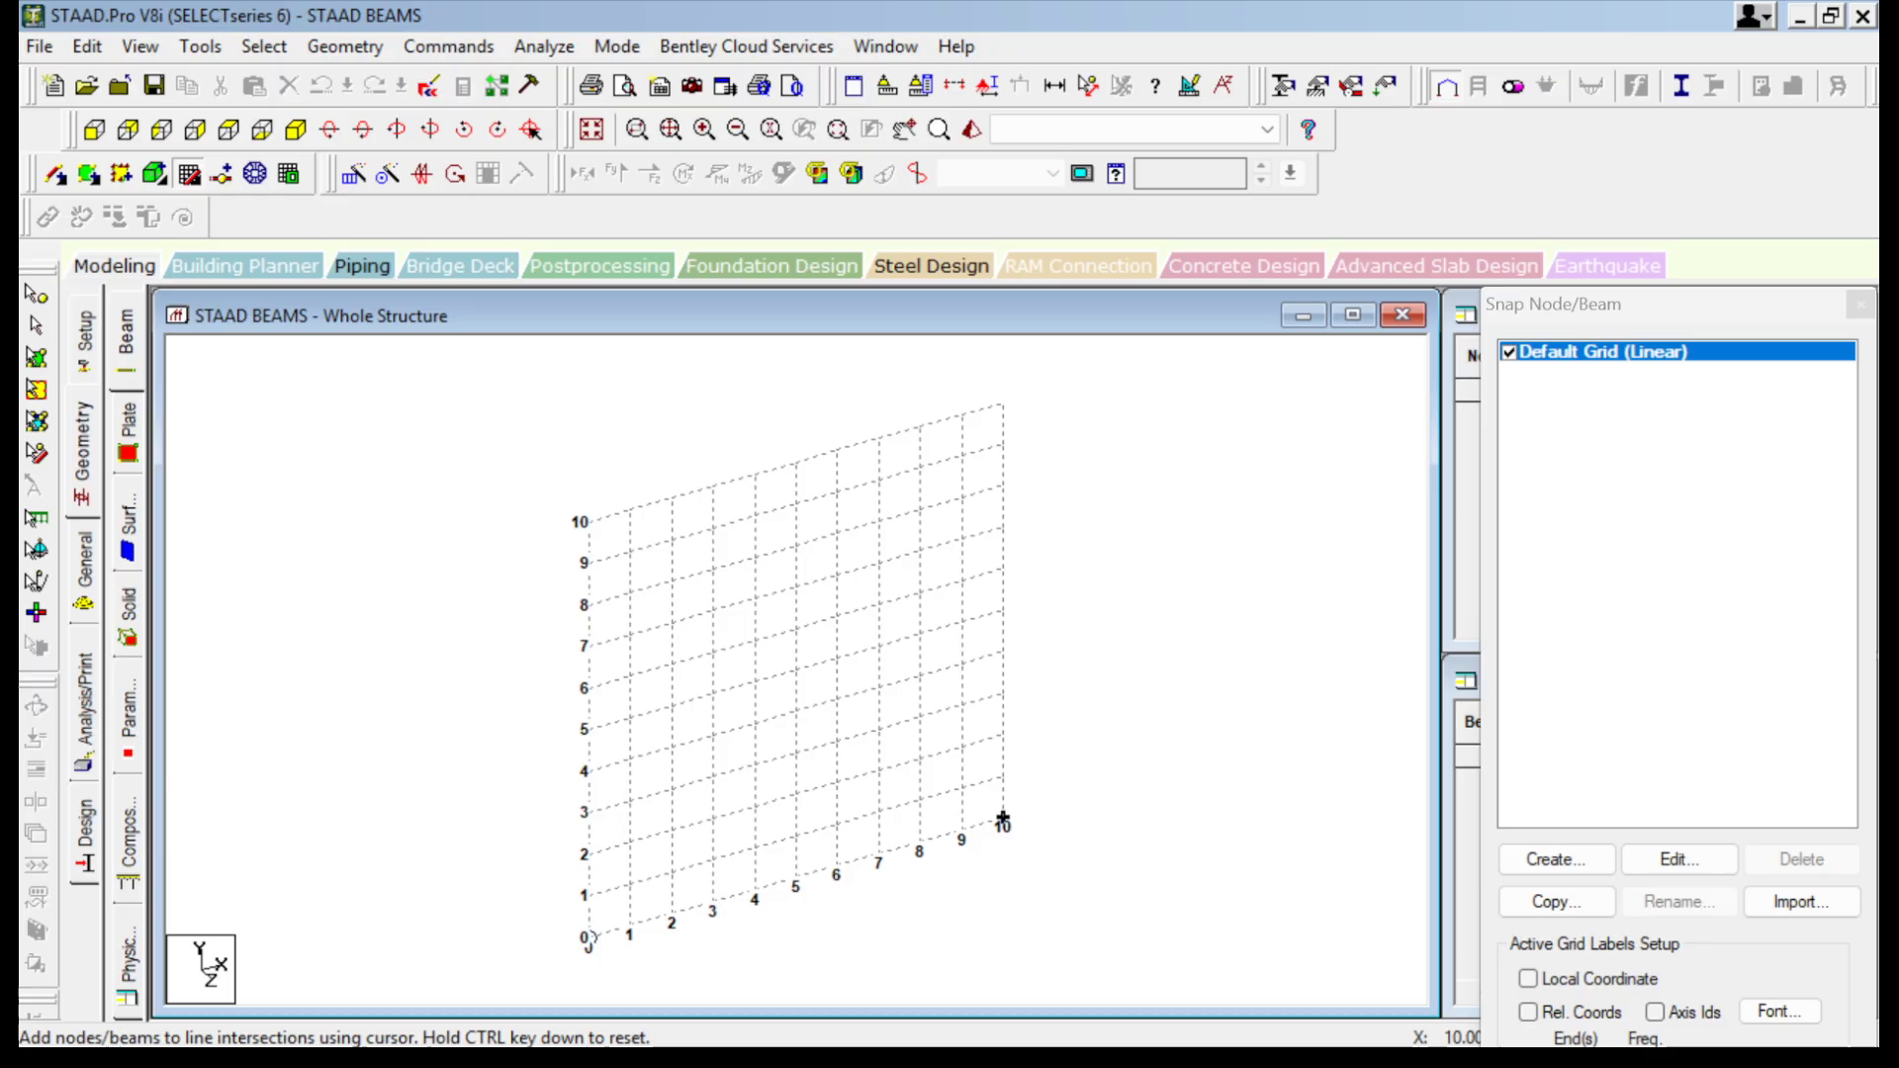
# Change the default linear grid's plane to X-Z.
pyautogui.click(1678, 859)
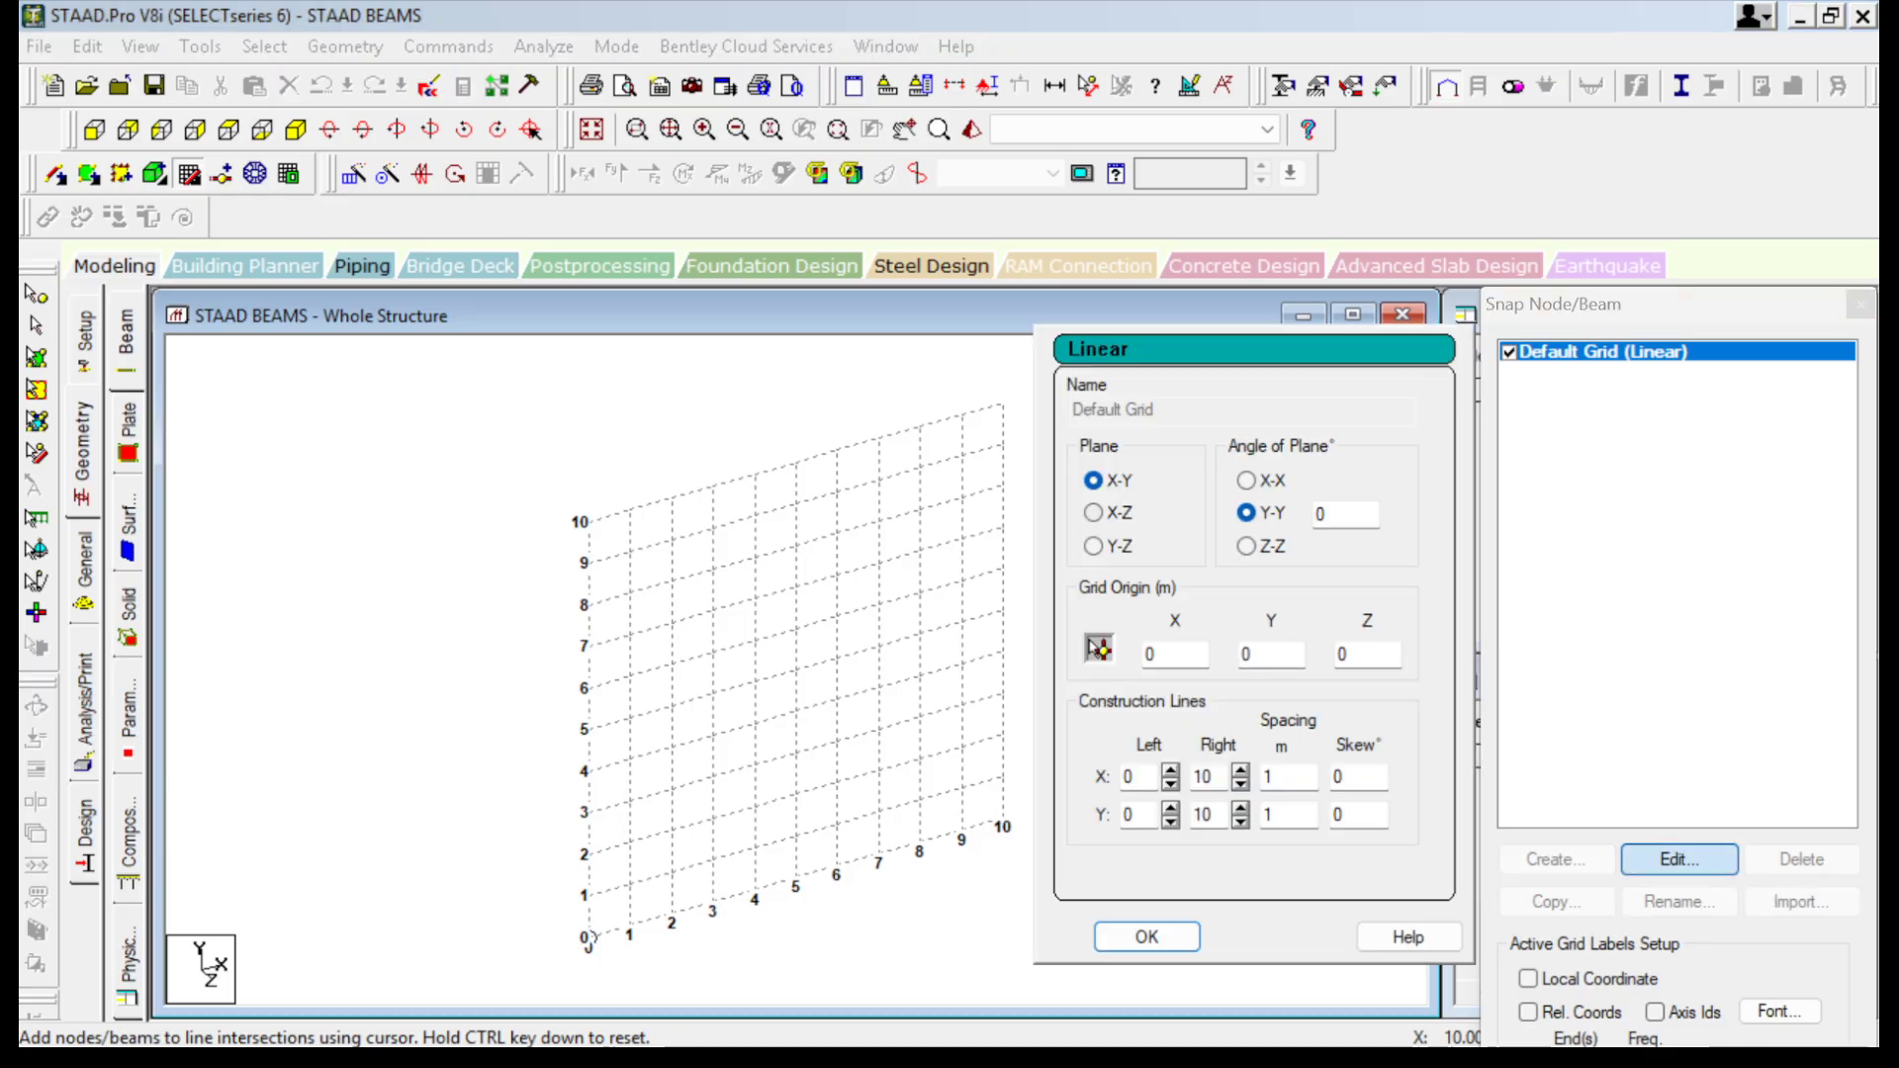
pyautogui.click(1092, 512)
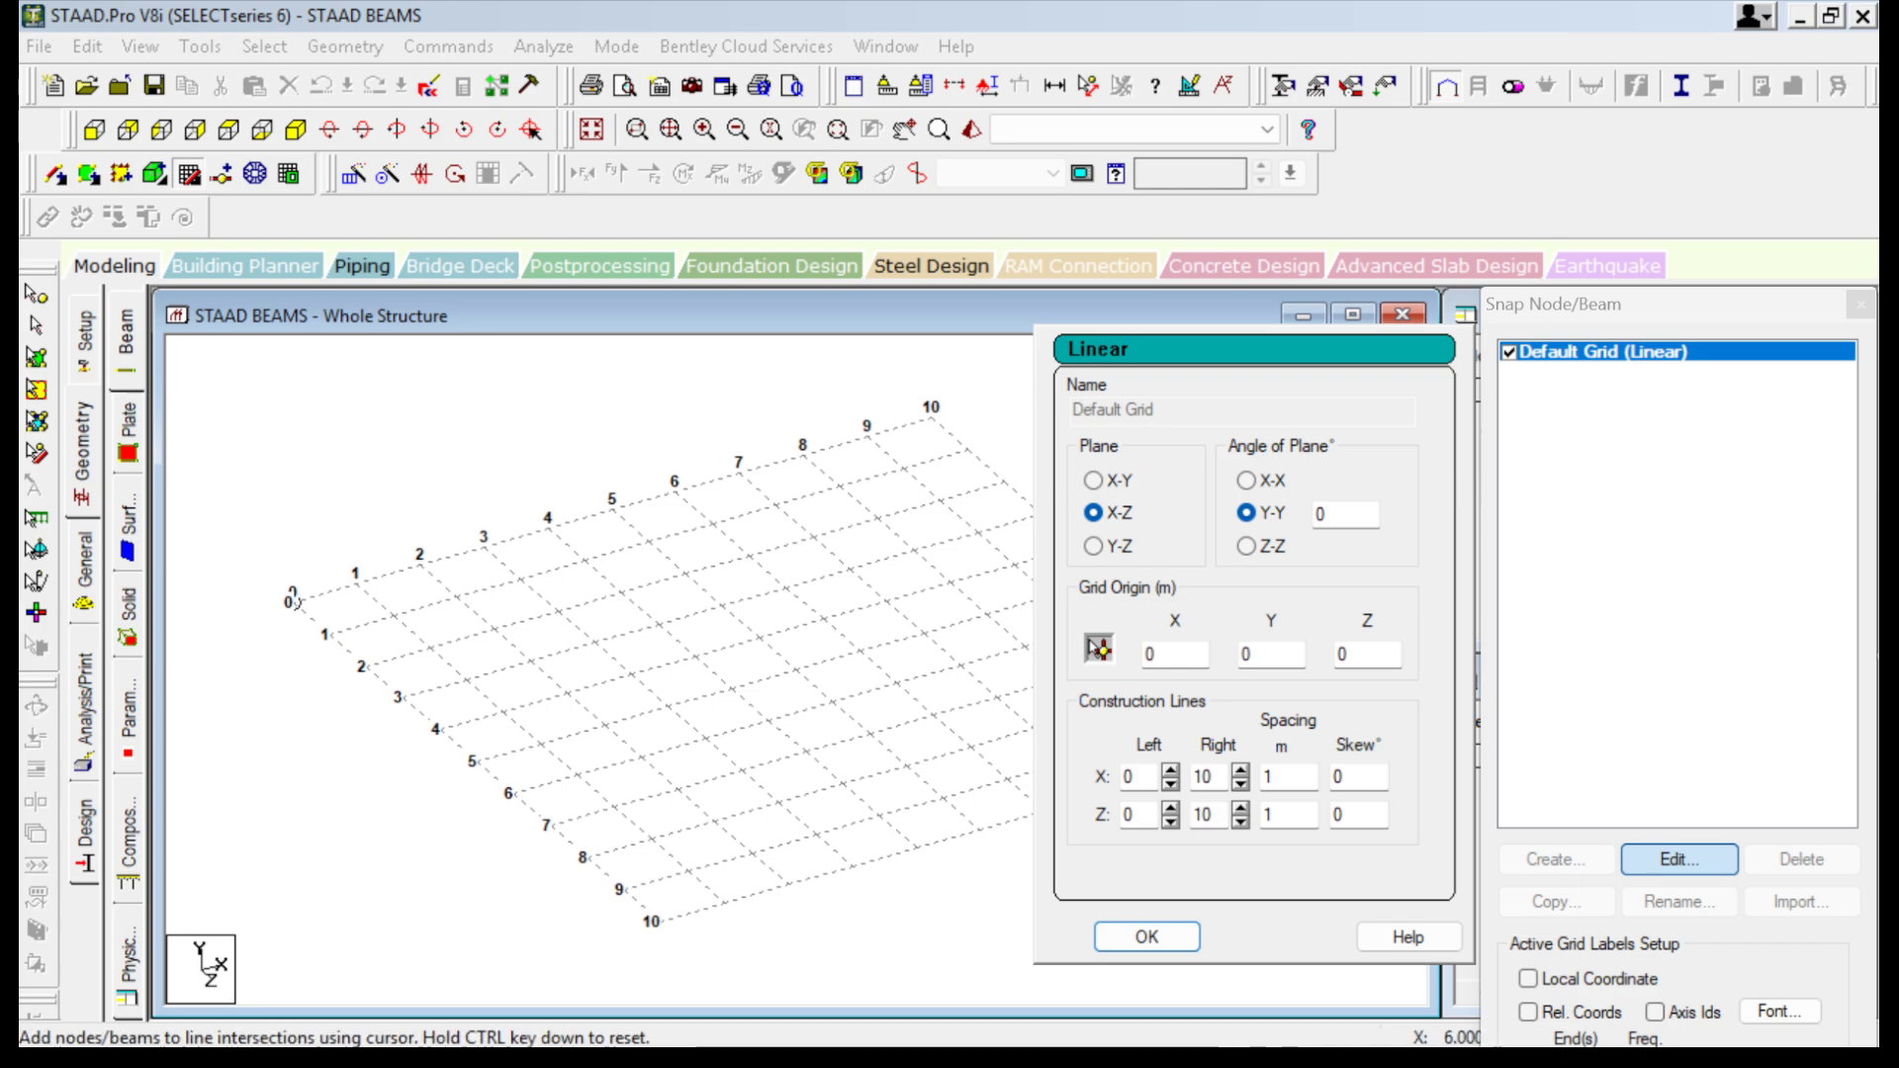
pyautogui.click(1146, 936)
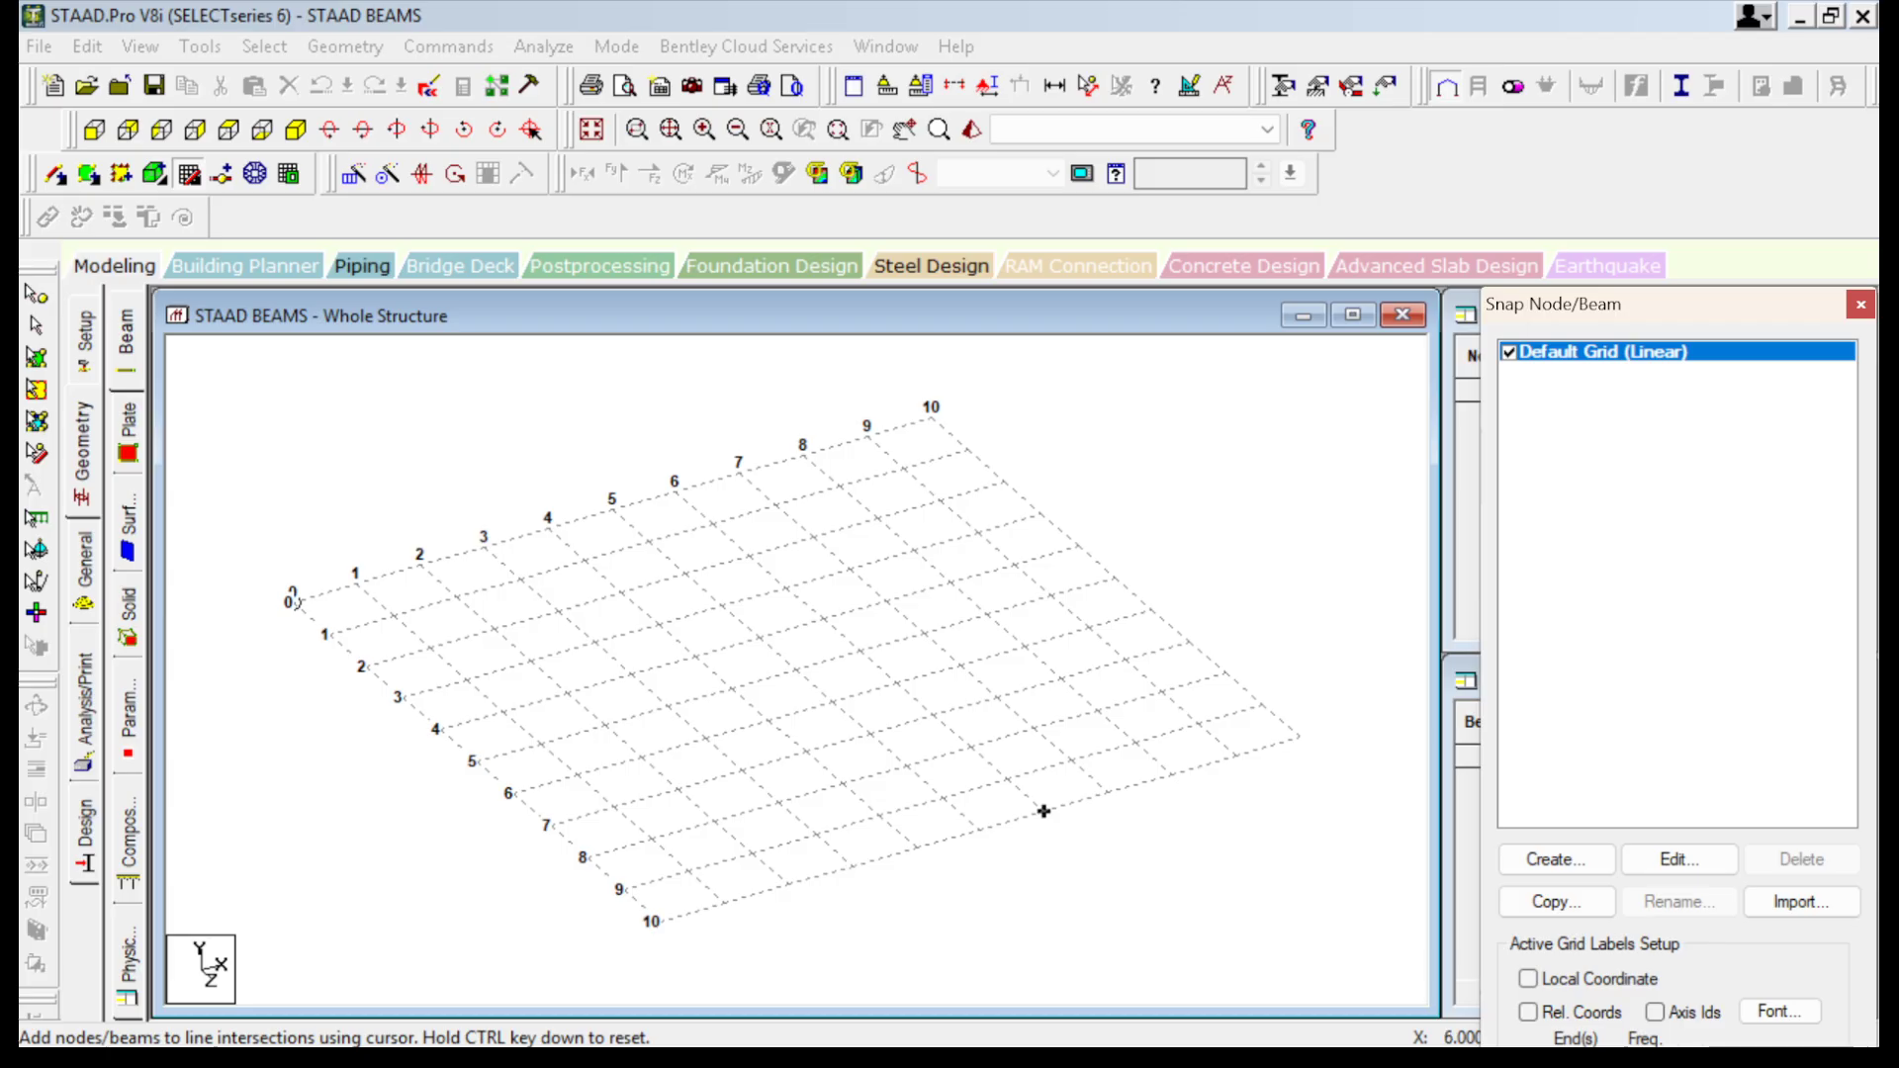
# Check the beam structure of Figure 6.2 in the open PDF textbook and return to the model.
pyautogui.press('super')
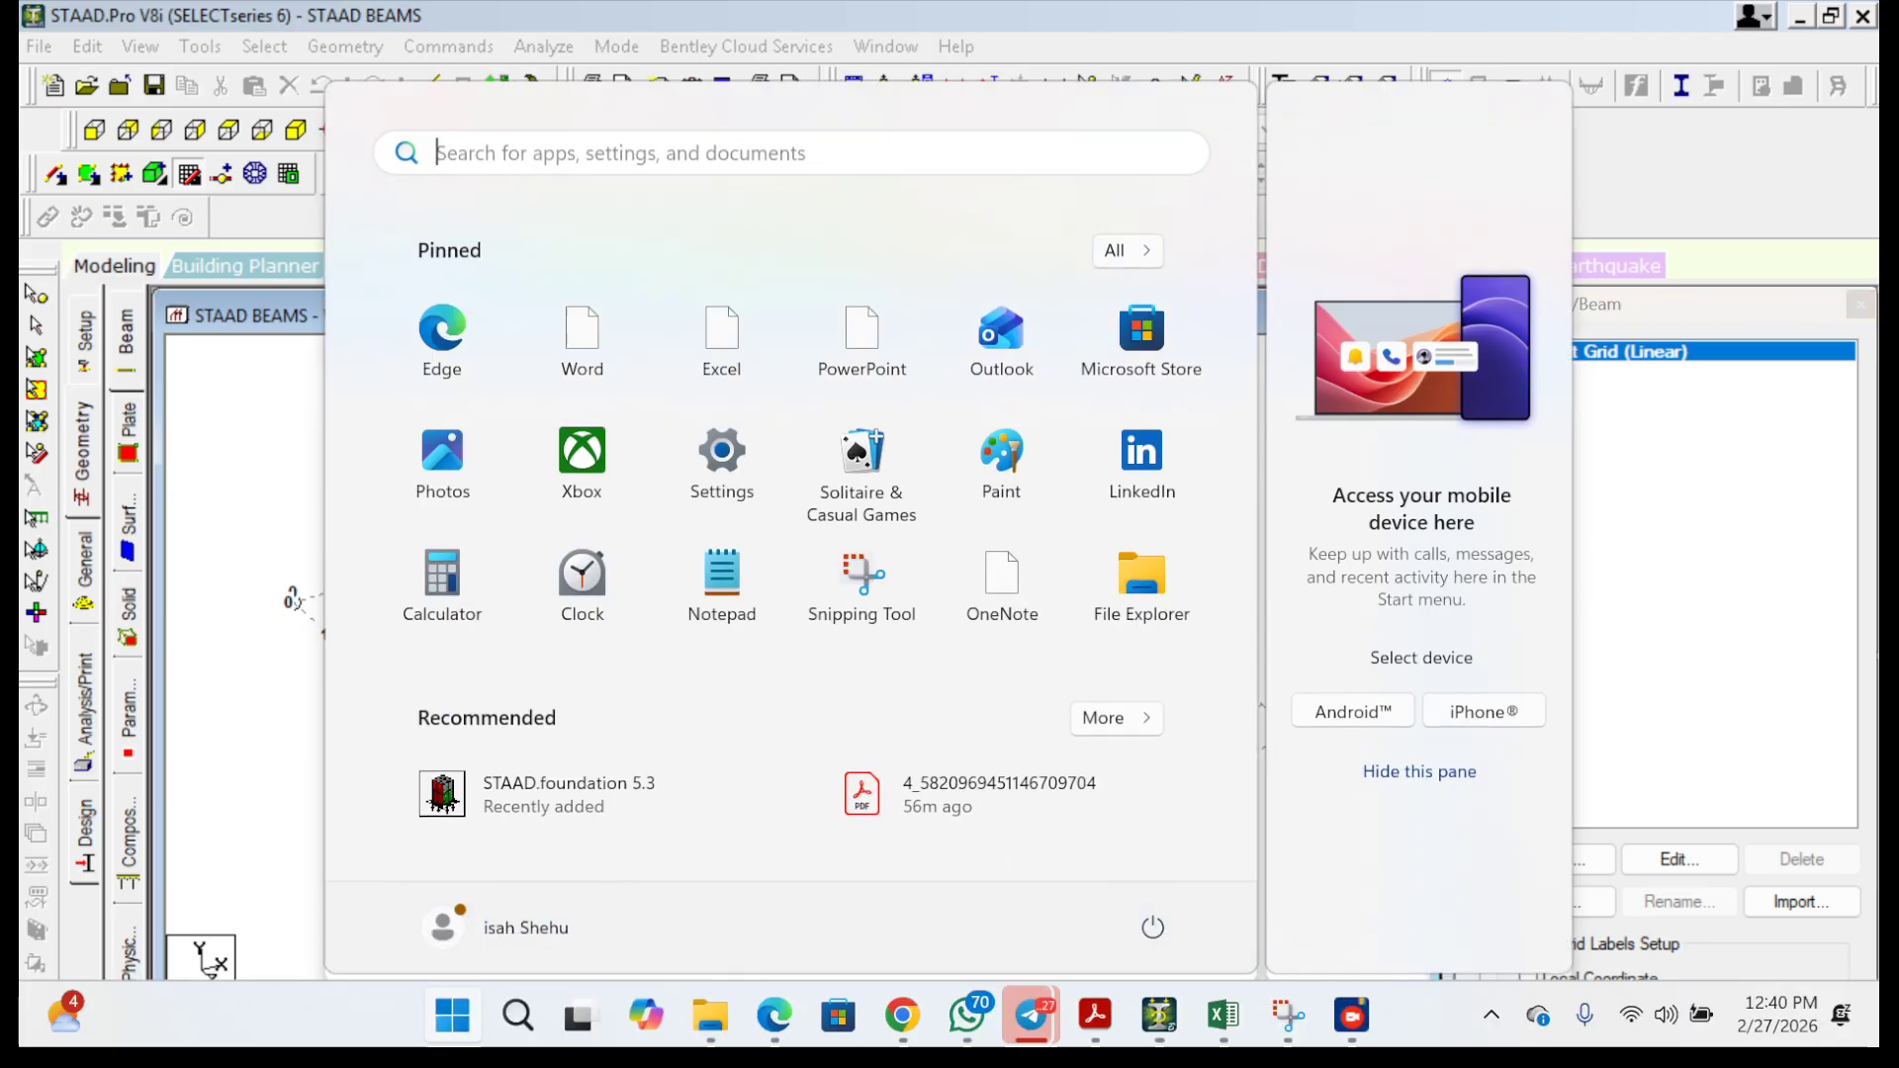
pyautogui.moveTo(1094, 1013)
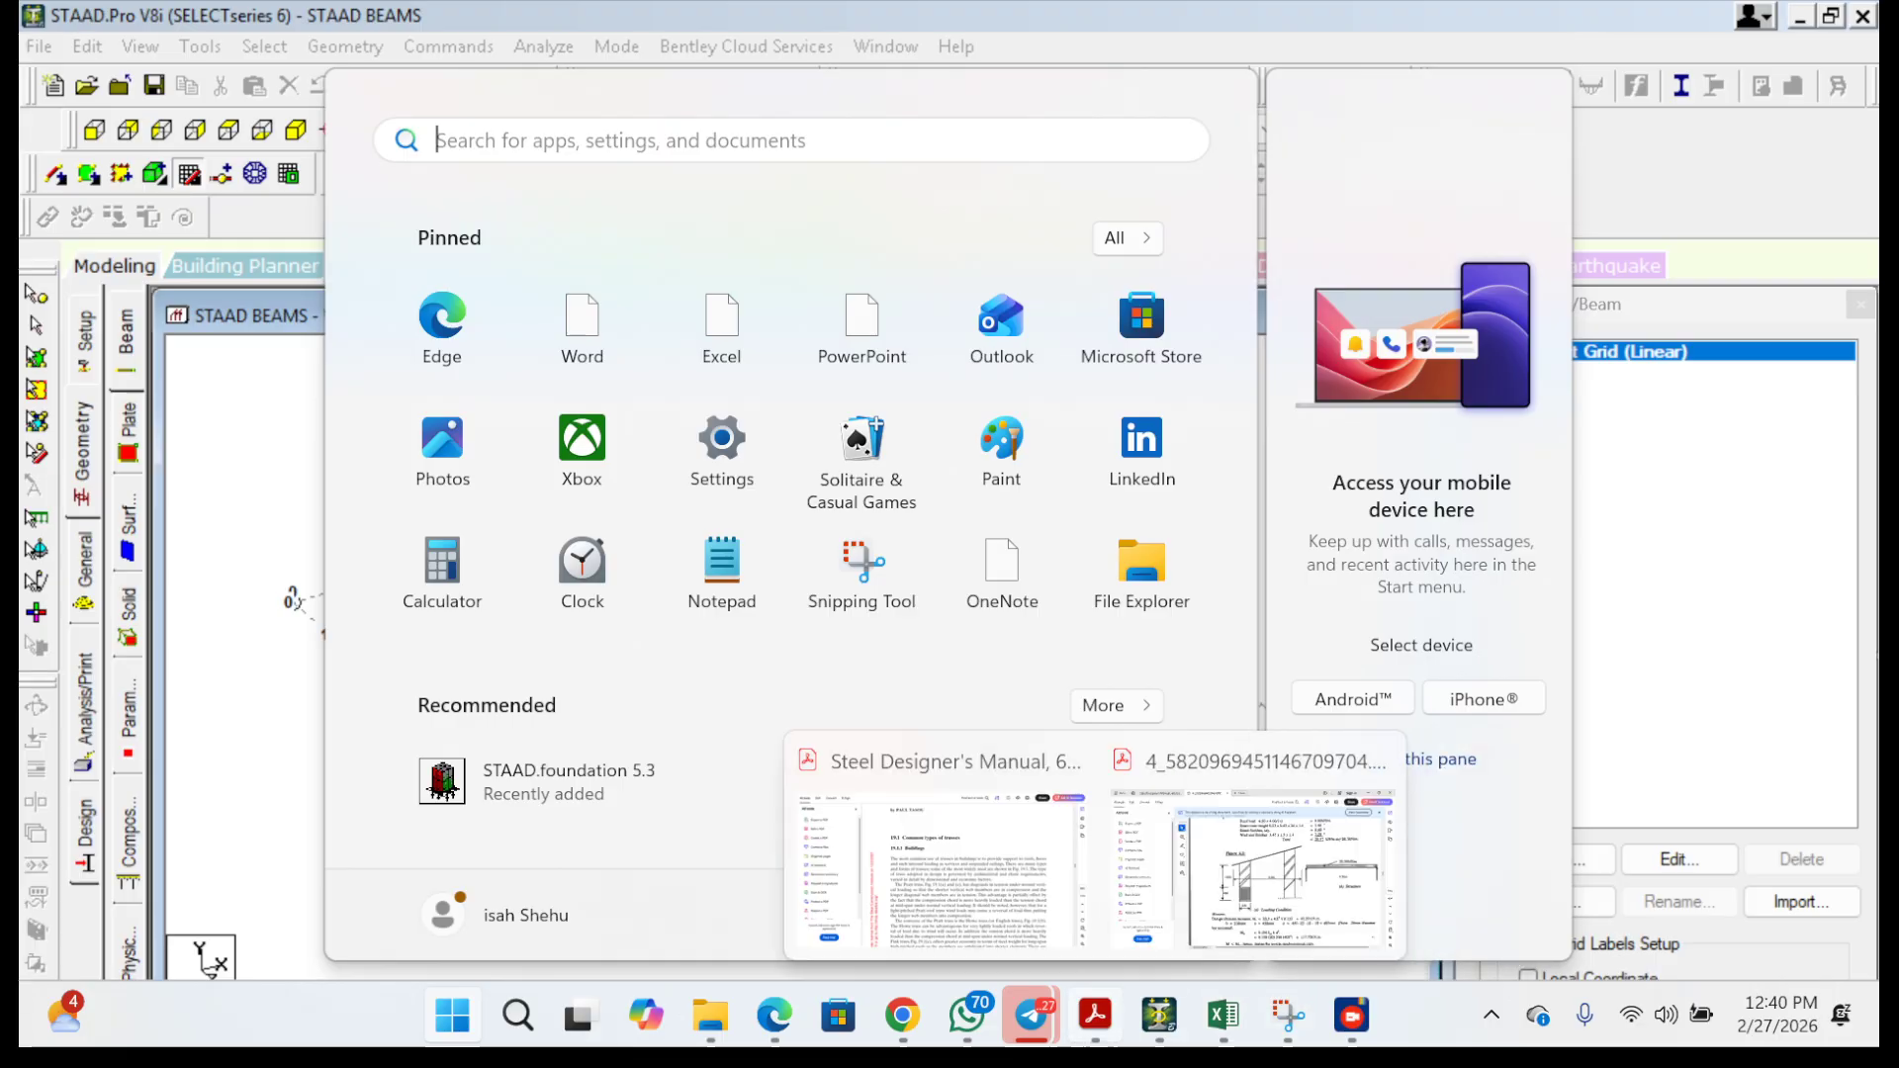
pyautogui.click(1252, 866)
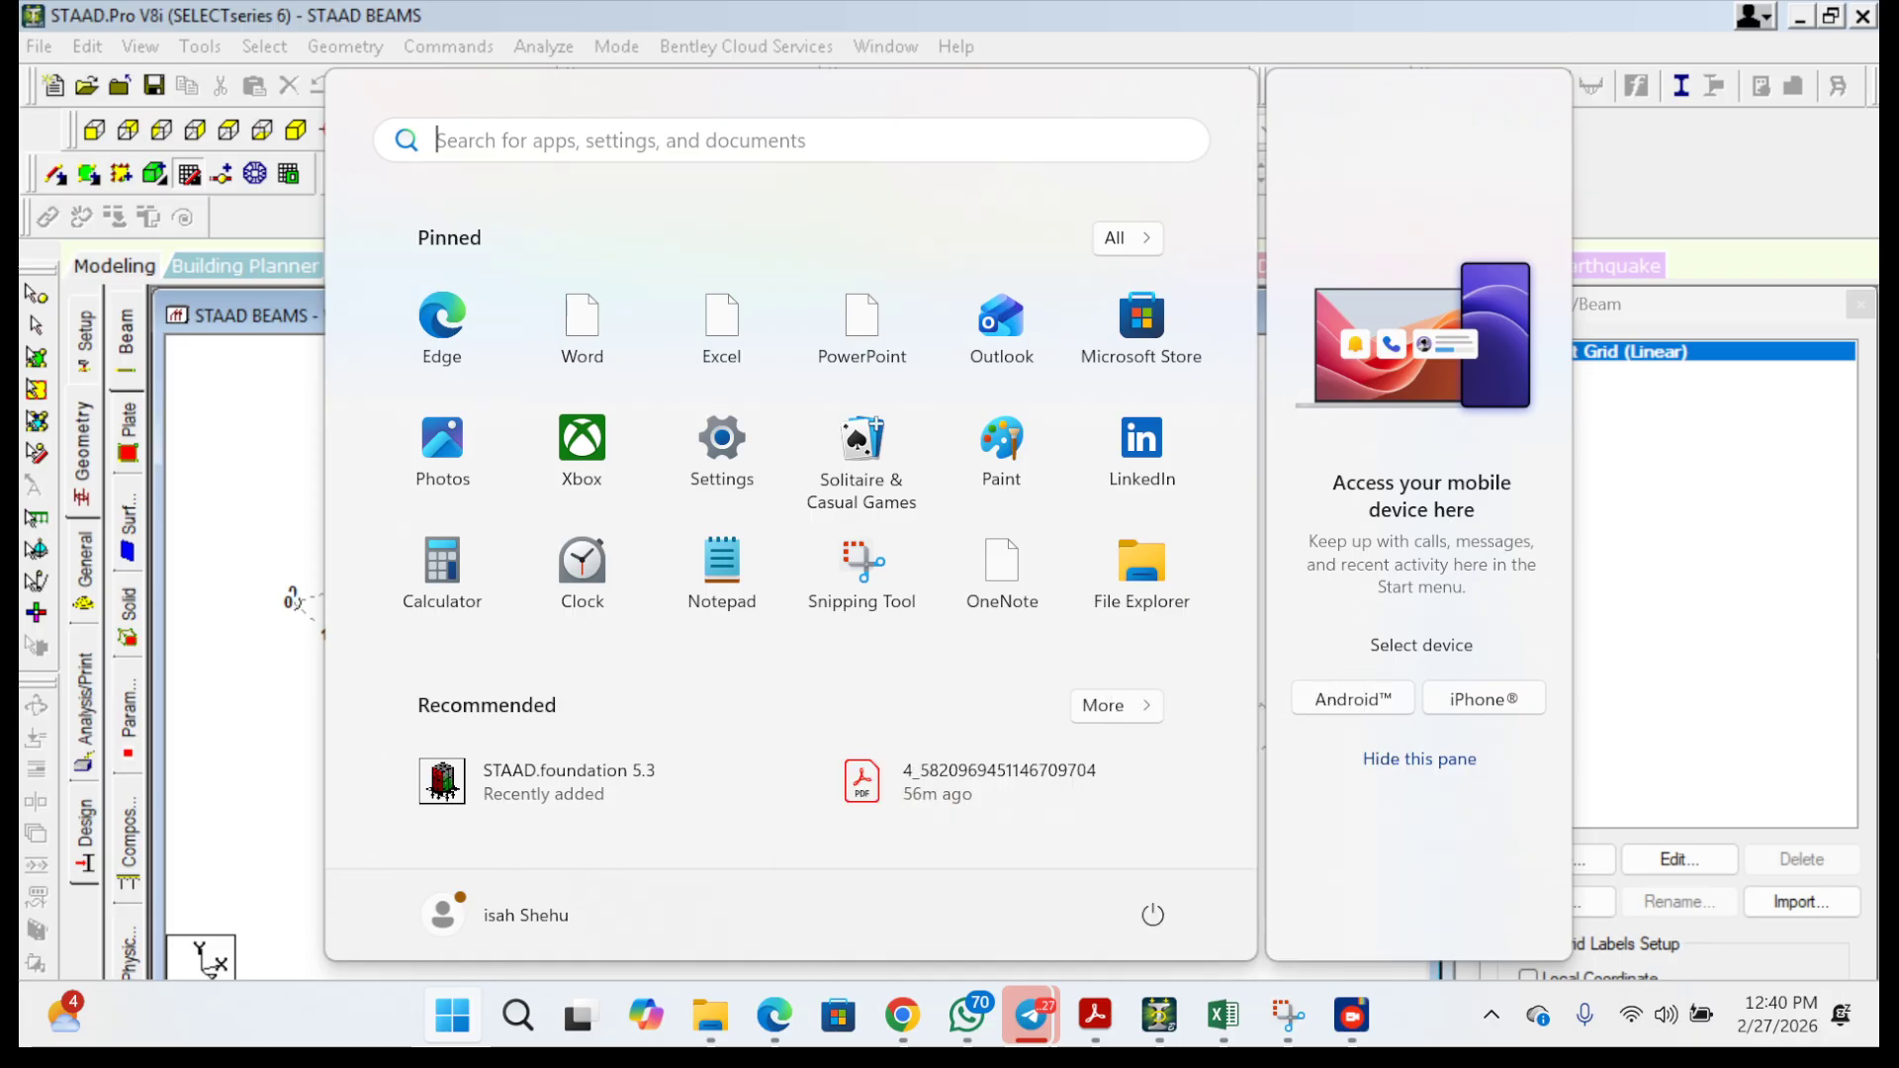
pyautogui.press('Escape')
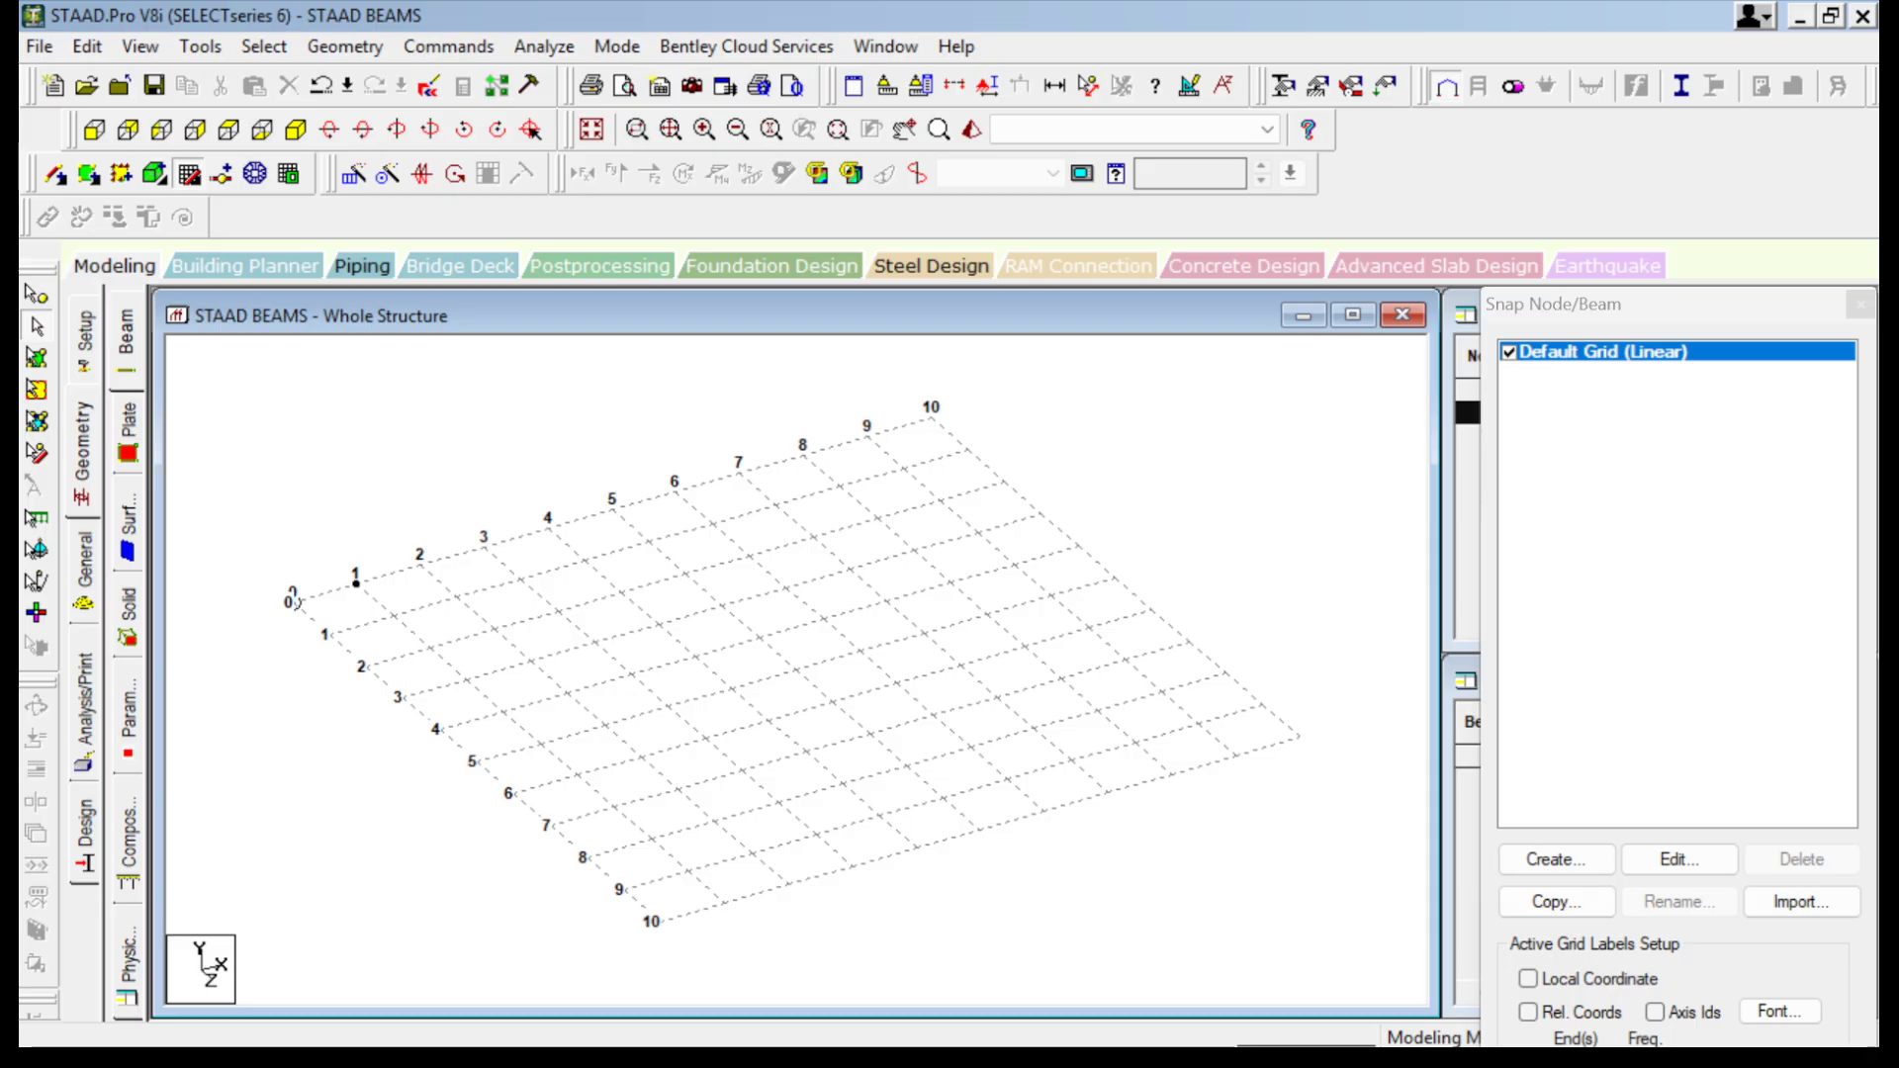
# Delete the stray node located 1 m along the X axis from the model.
pyautogui.click(189, 174)
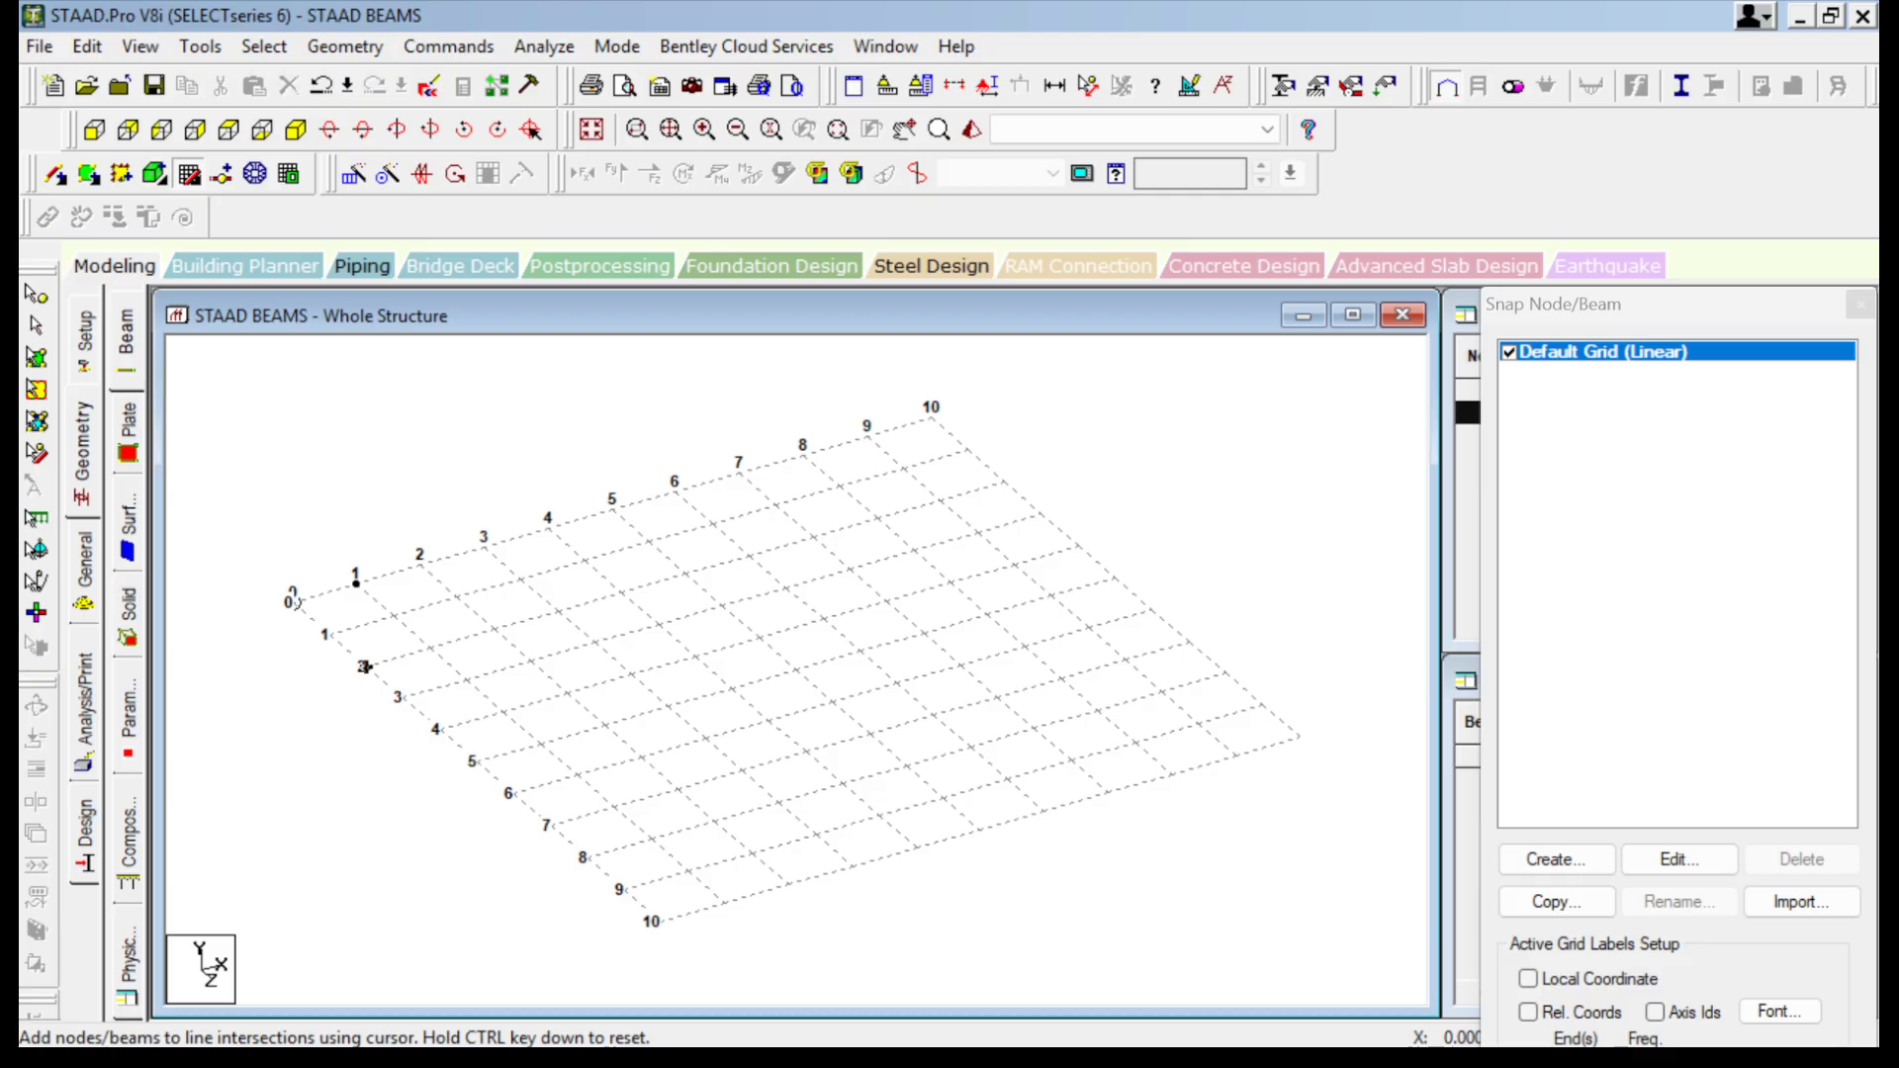
pyautogui.click(189, 174)
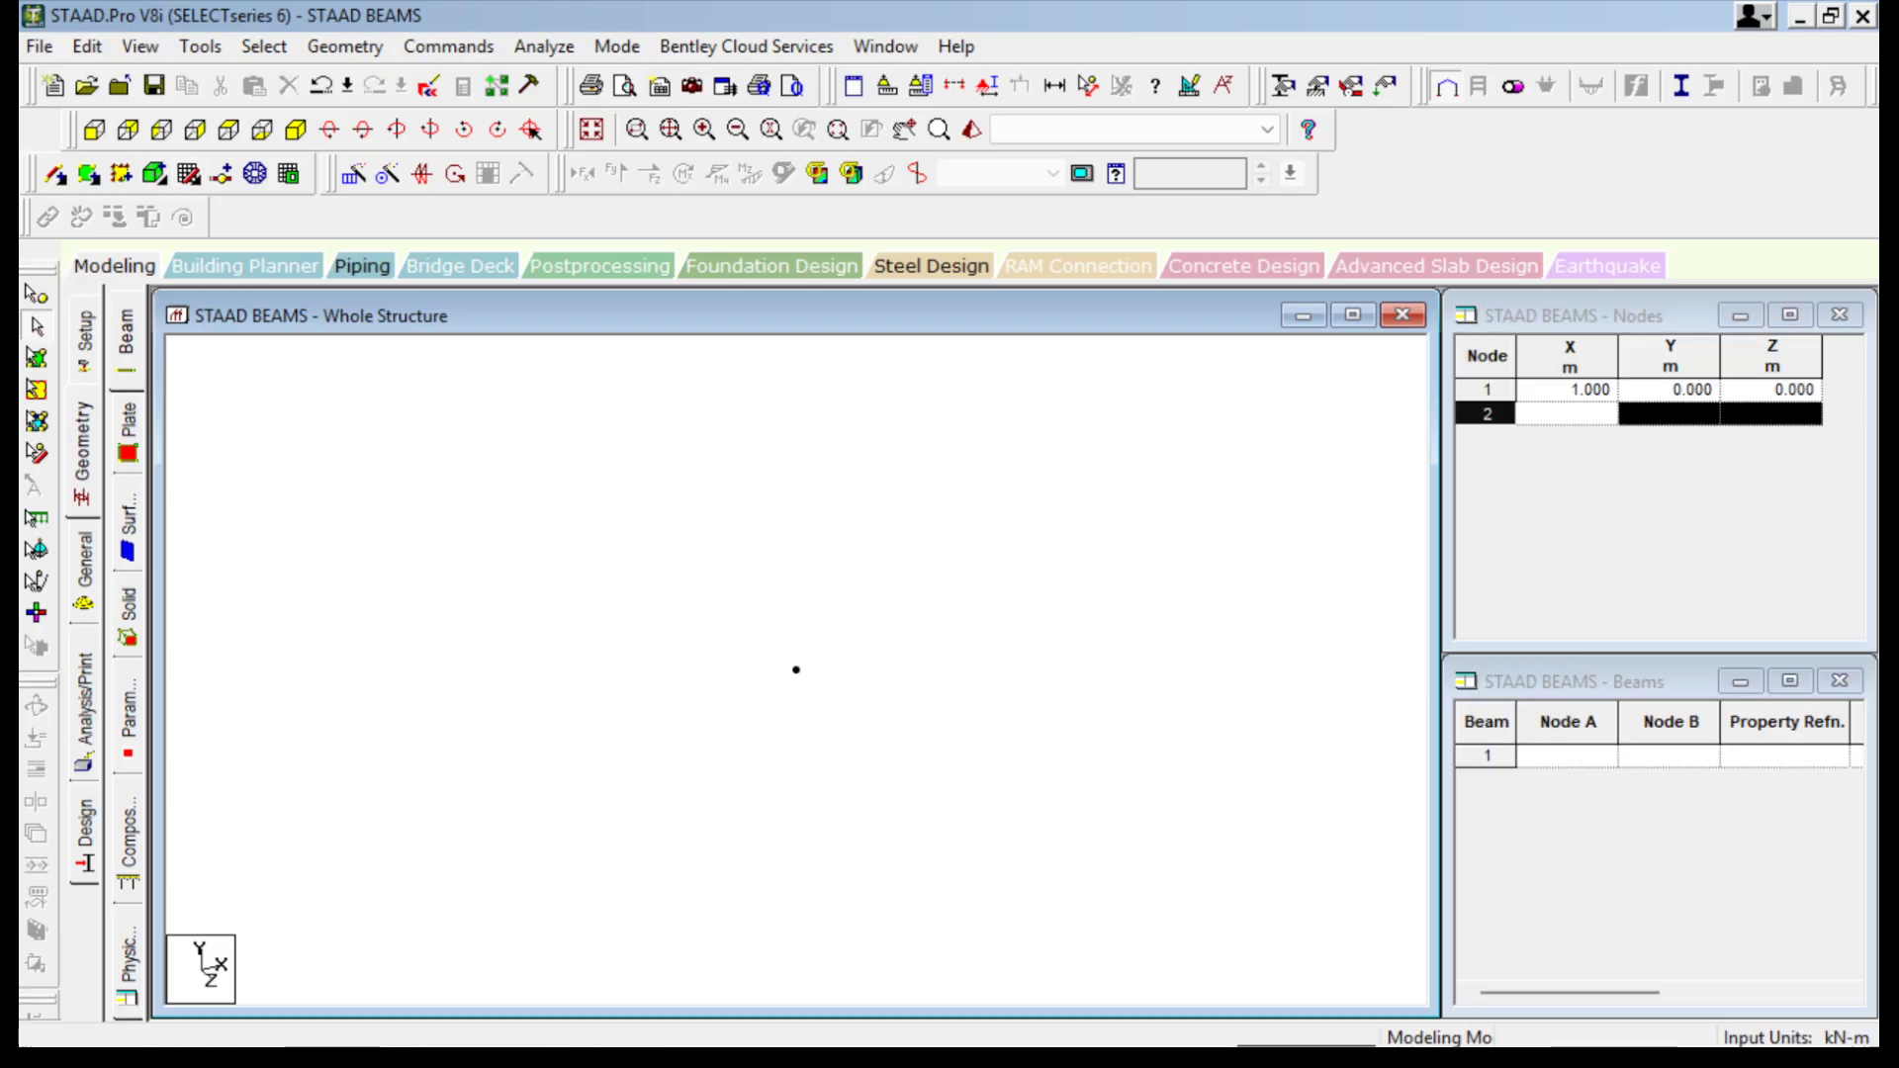
pyautogui.click(36, 294)
pyautogui.click(796, 669)
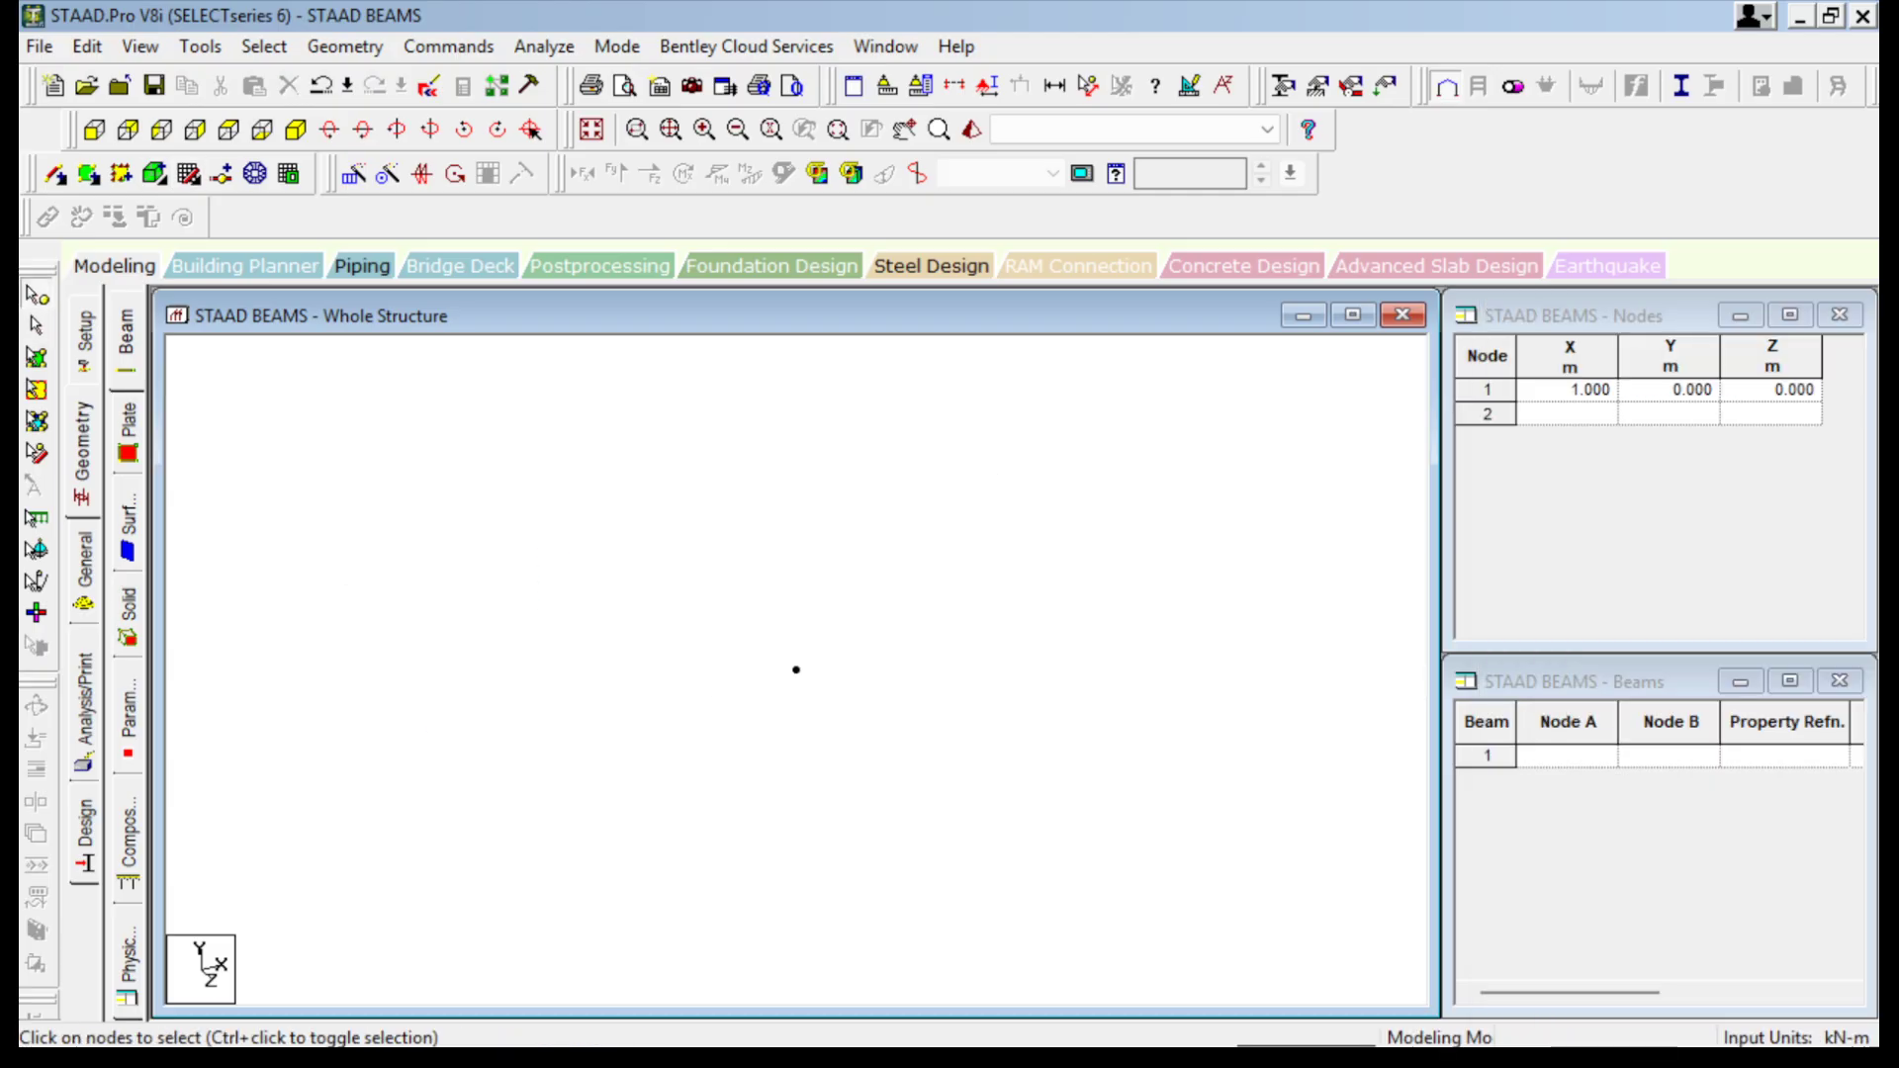
pyautogui.press('Delete')
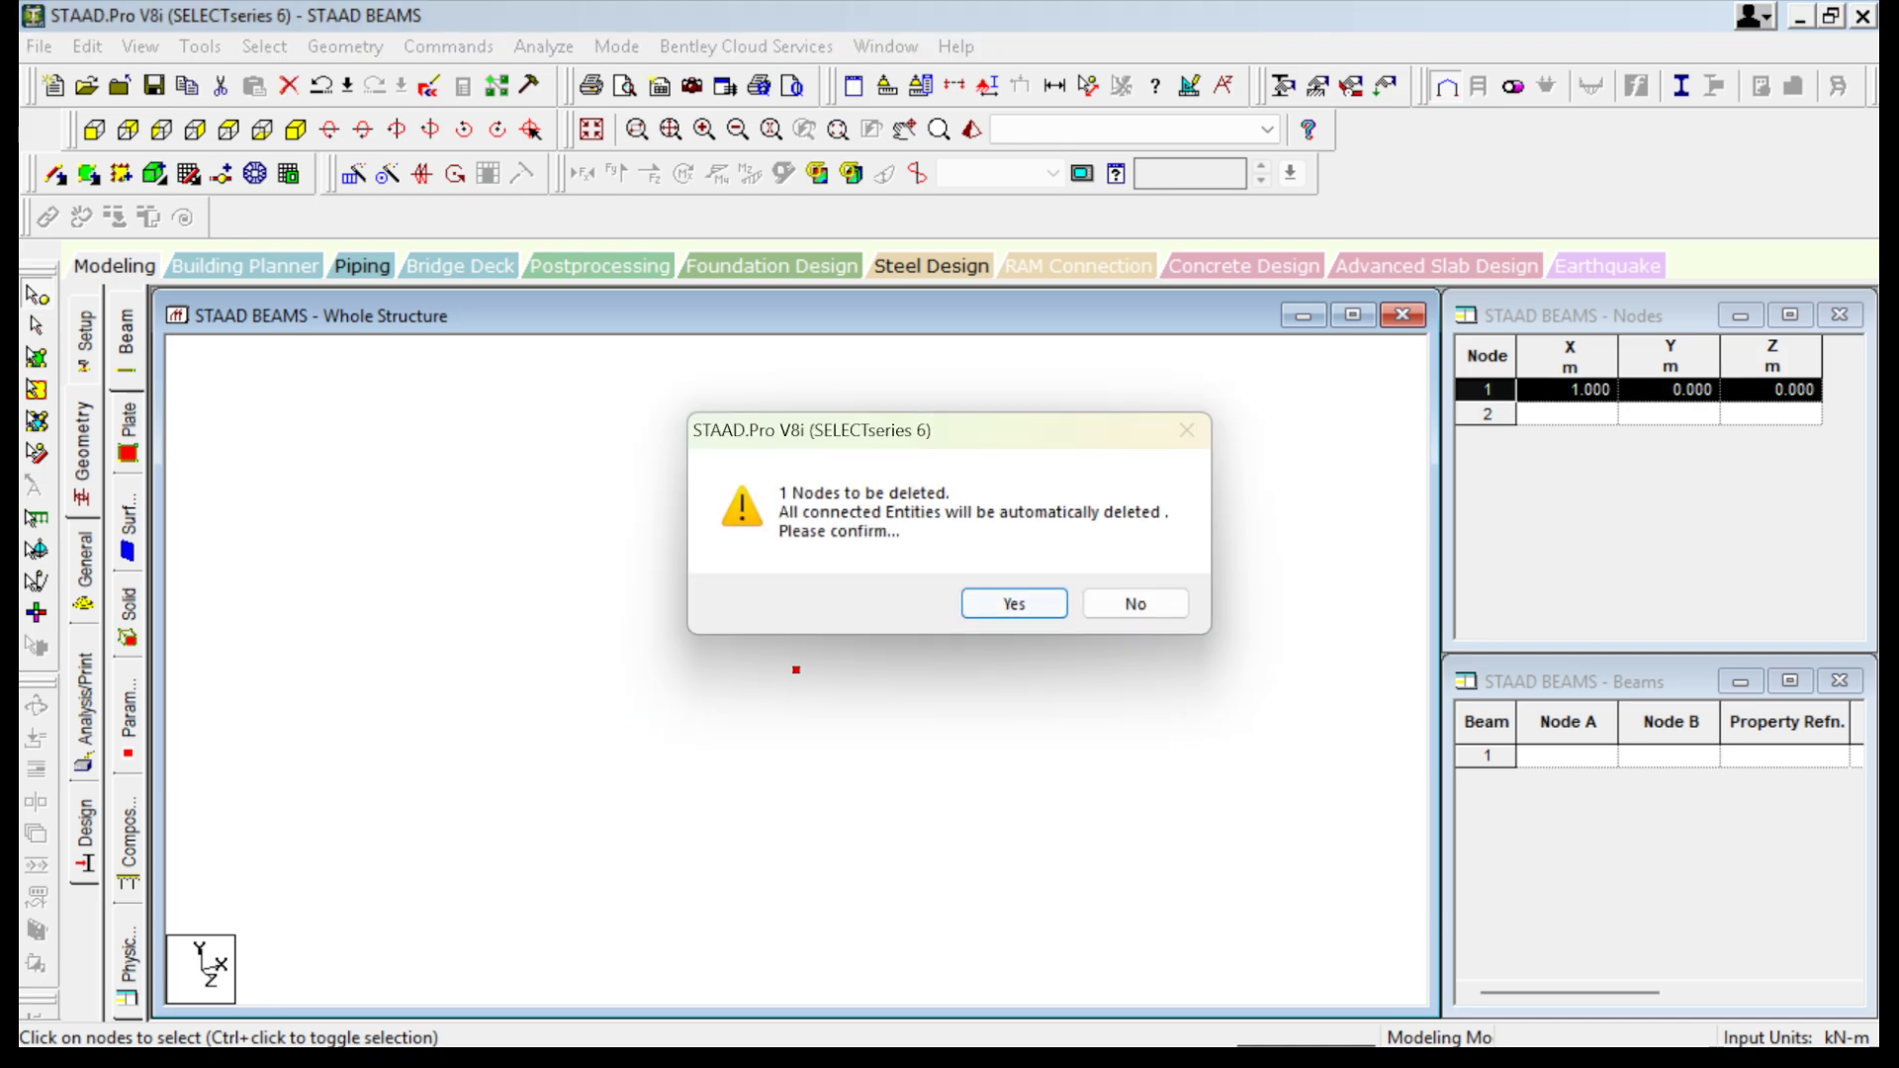
pyautogui.press('Return')
# Draw a 4 m beam along the X axis of the default grid, starting at the origin.
pyautogui.click(188, 174)
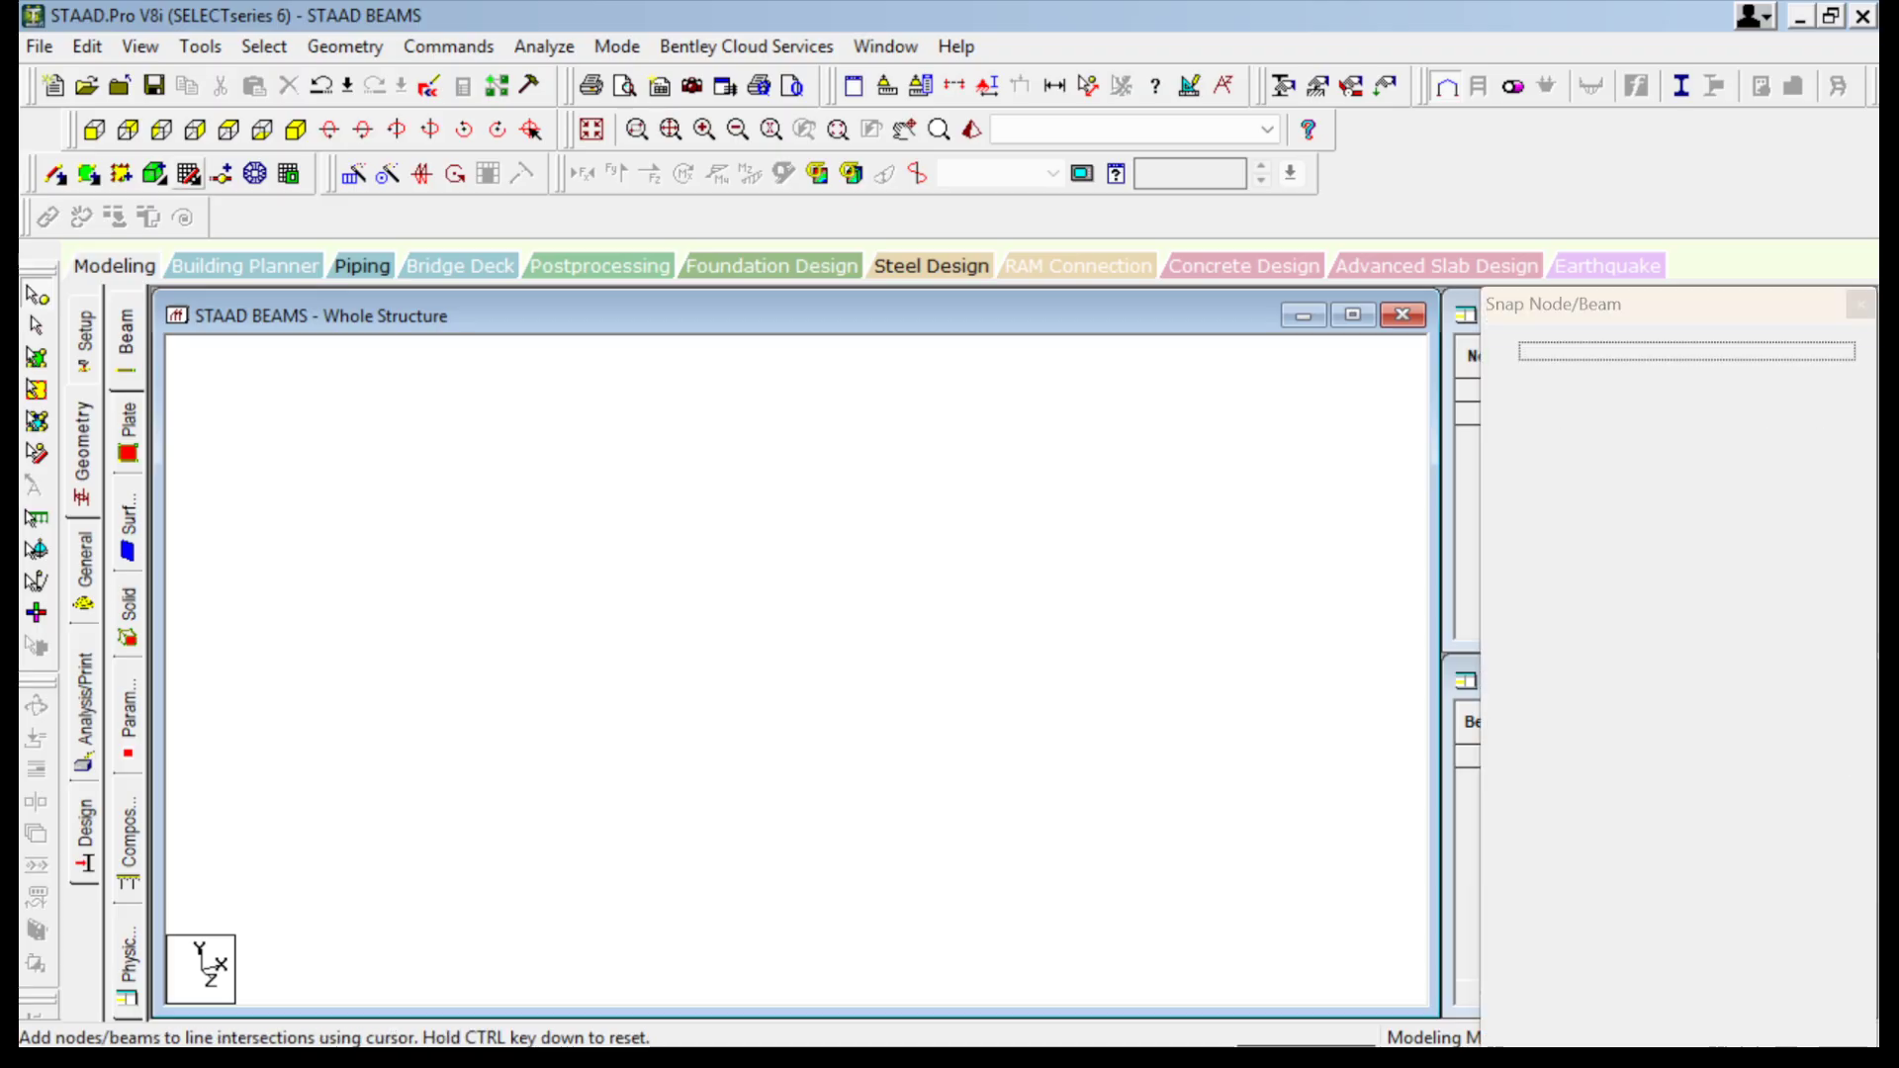
pyautogui.click(292, 600)
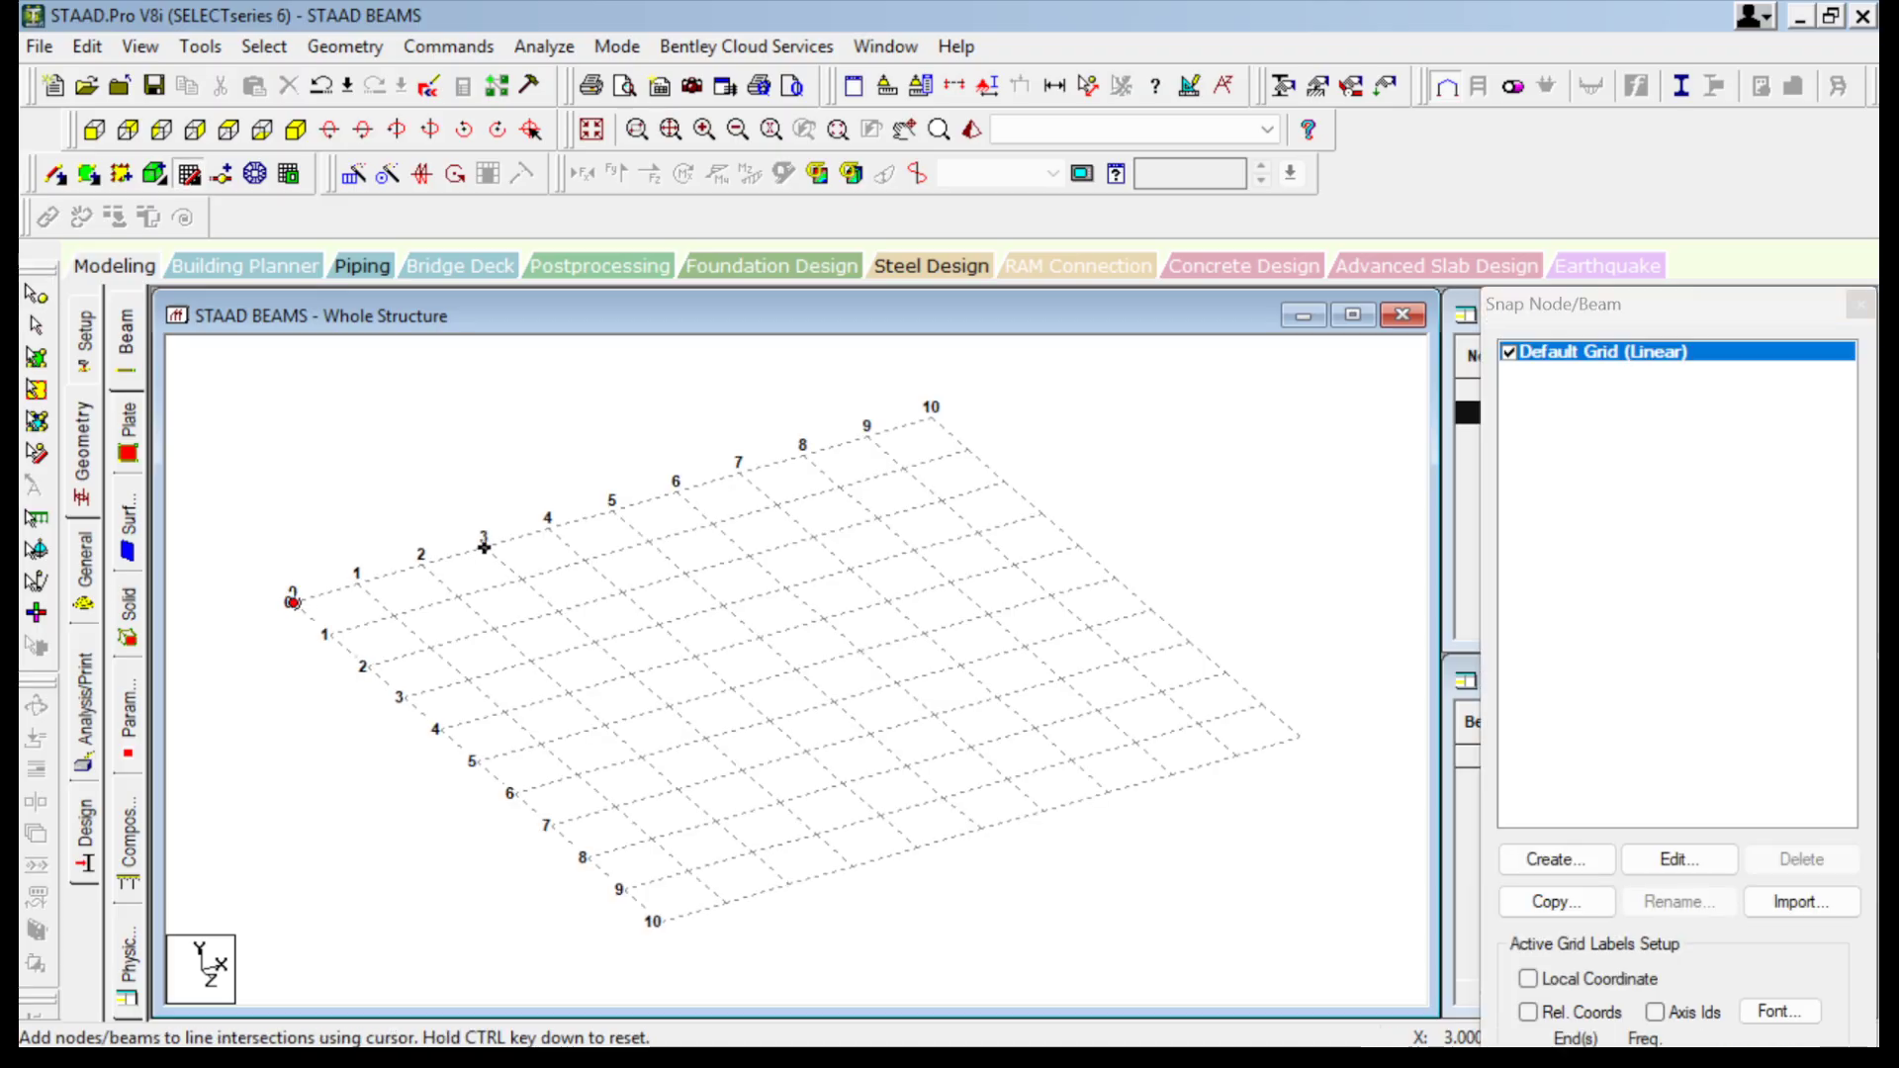
pyautogui.click(549, 527)
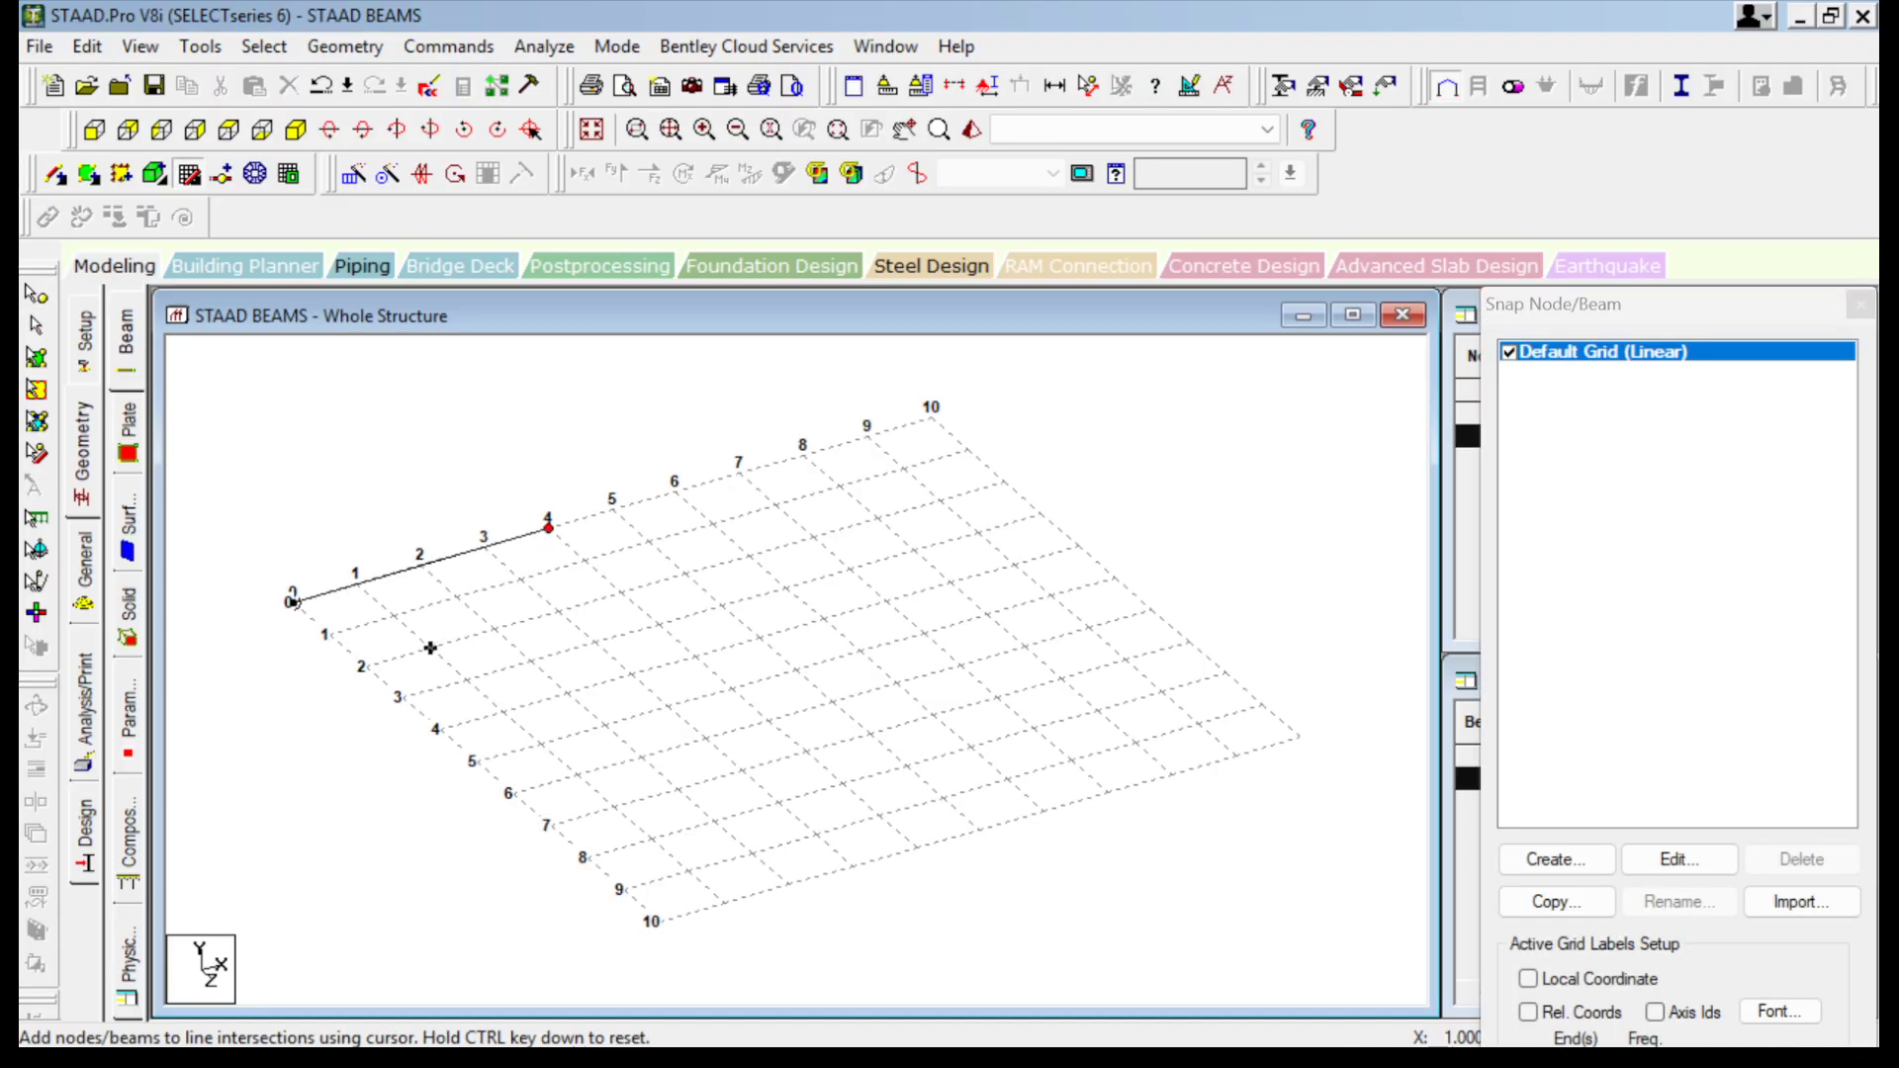
pyautogui.press('Escape')
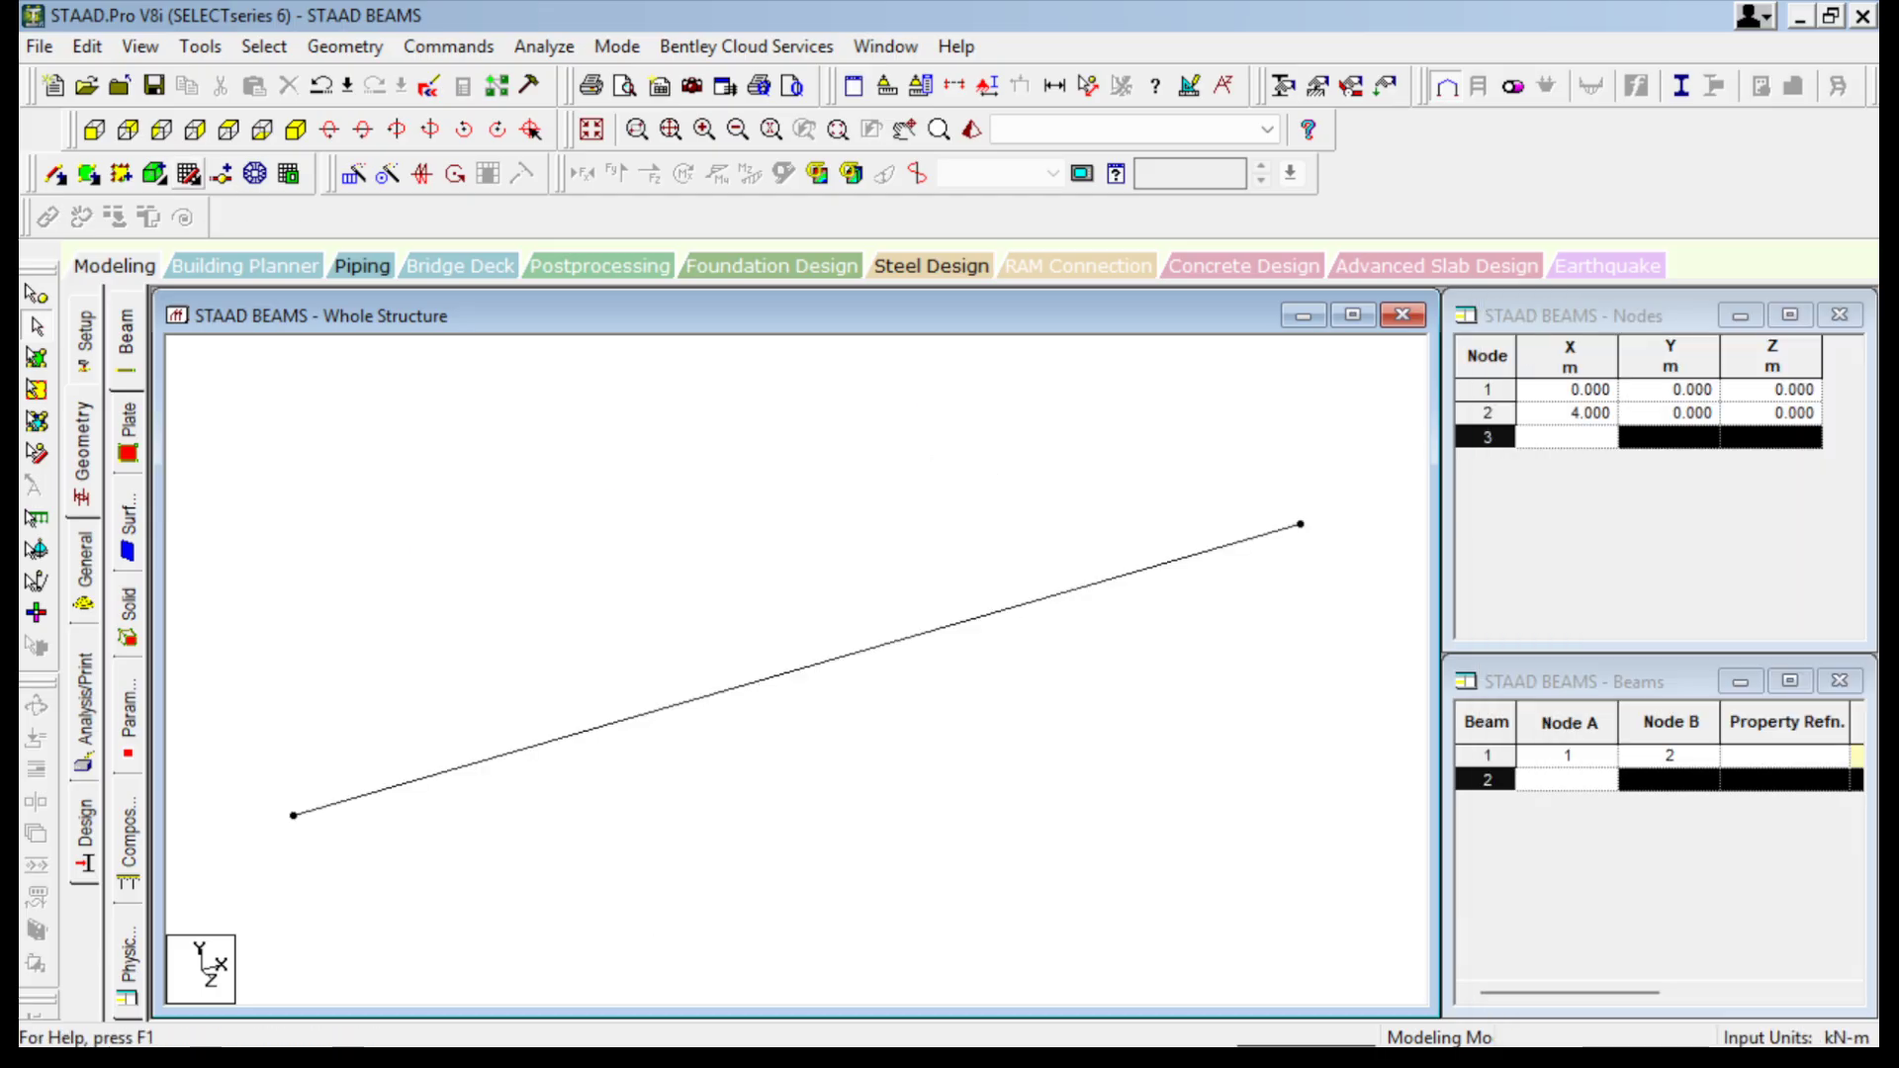
# Move the beam's end node at 4 m by 0.2 m in X, agreeing to split any members it falls on.
pyautogui.moveTo(767, 679); pyautogui.dragTo(612, 652, button='middle')
pyautogui.scroll(-1, 627, 668)
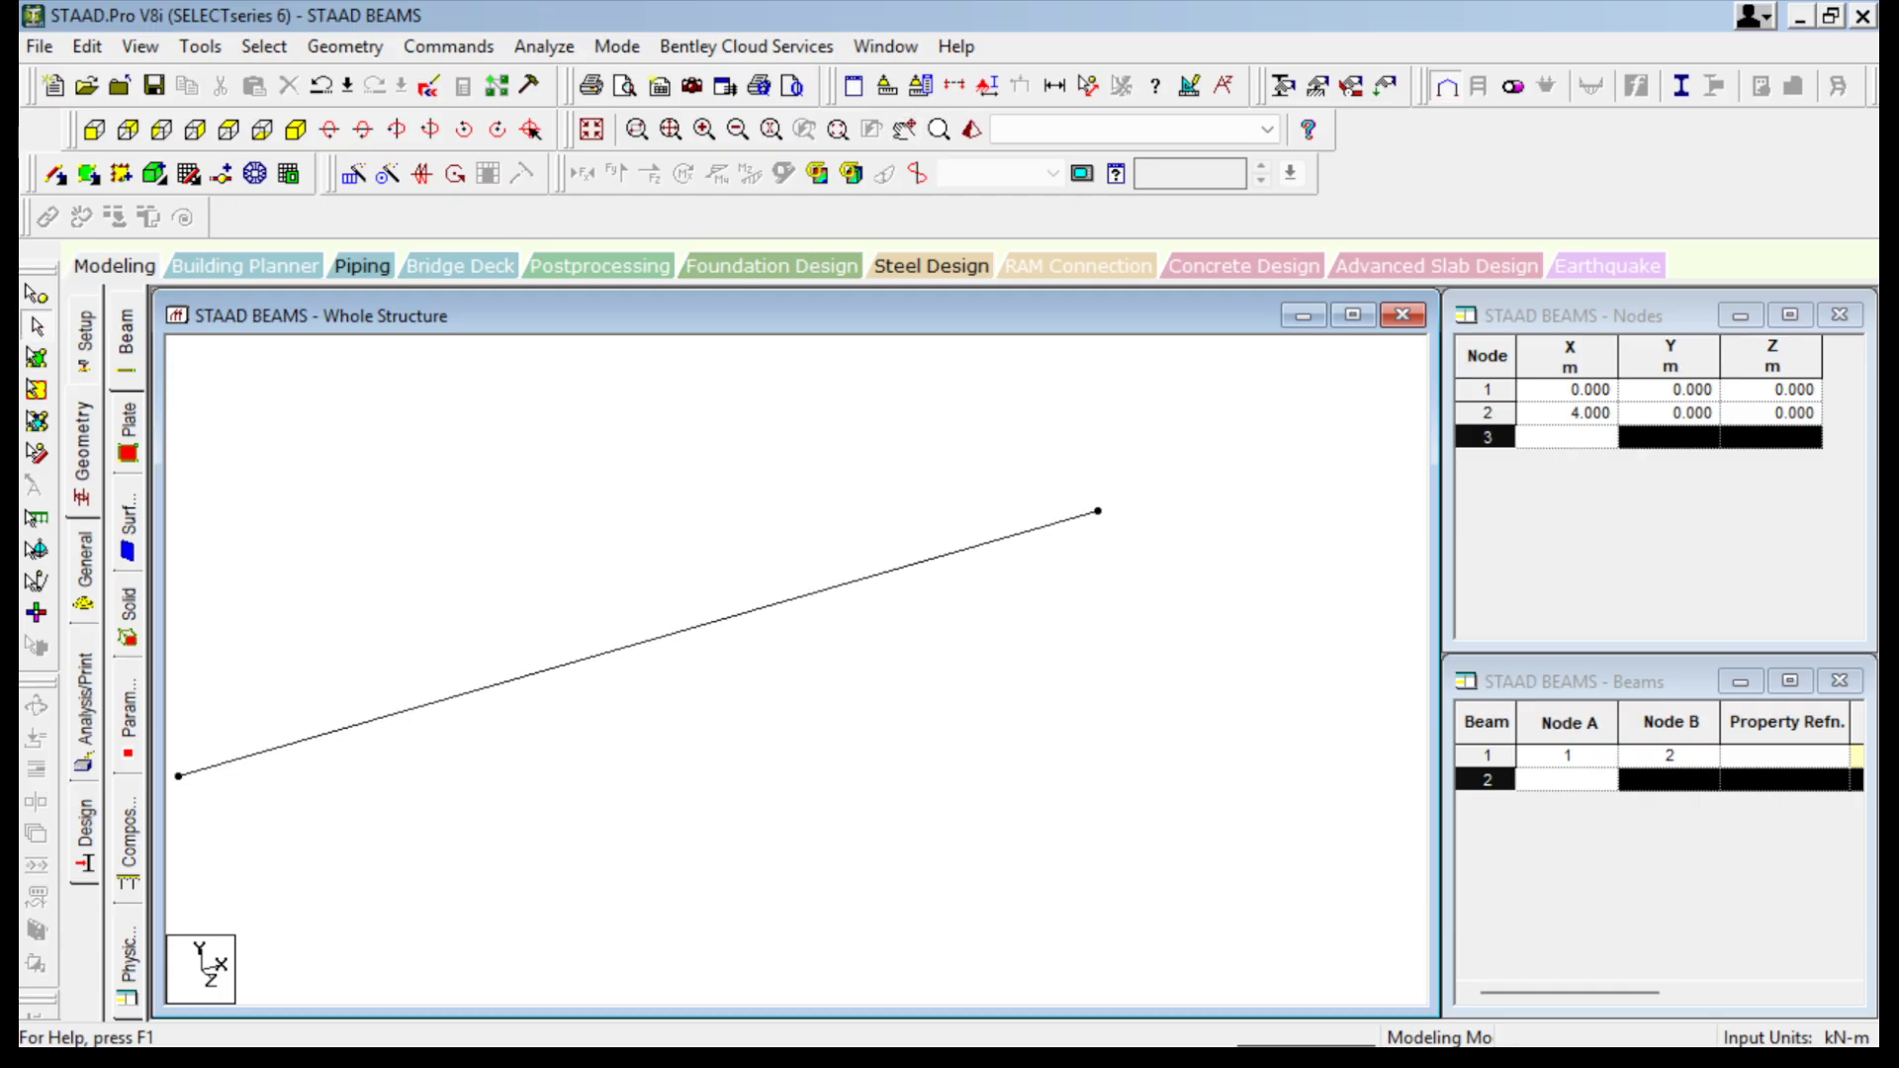
pyautogui.click(35, 294)
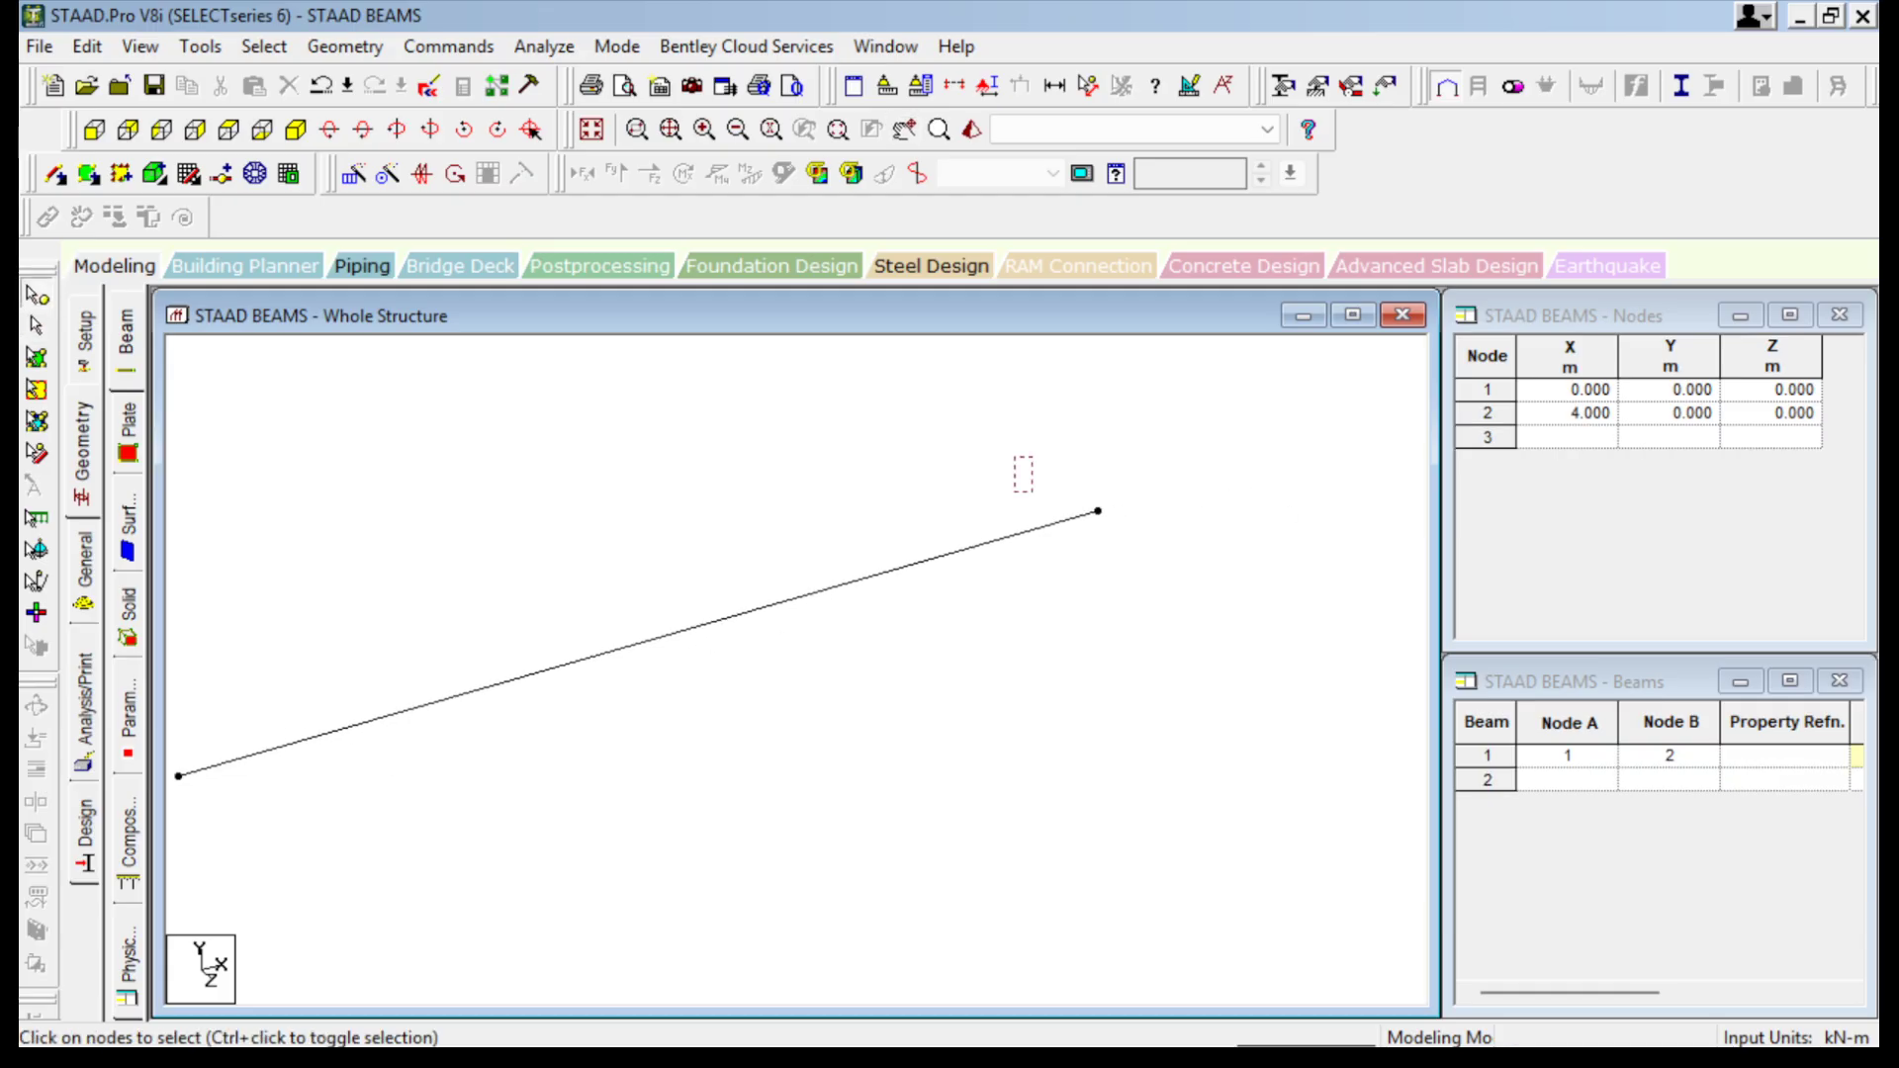
pyautogui.click(1098, 511)
pyautogui.rightClick(905, 500)
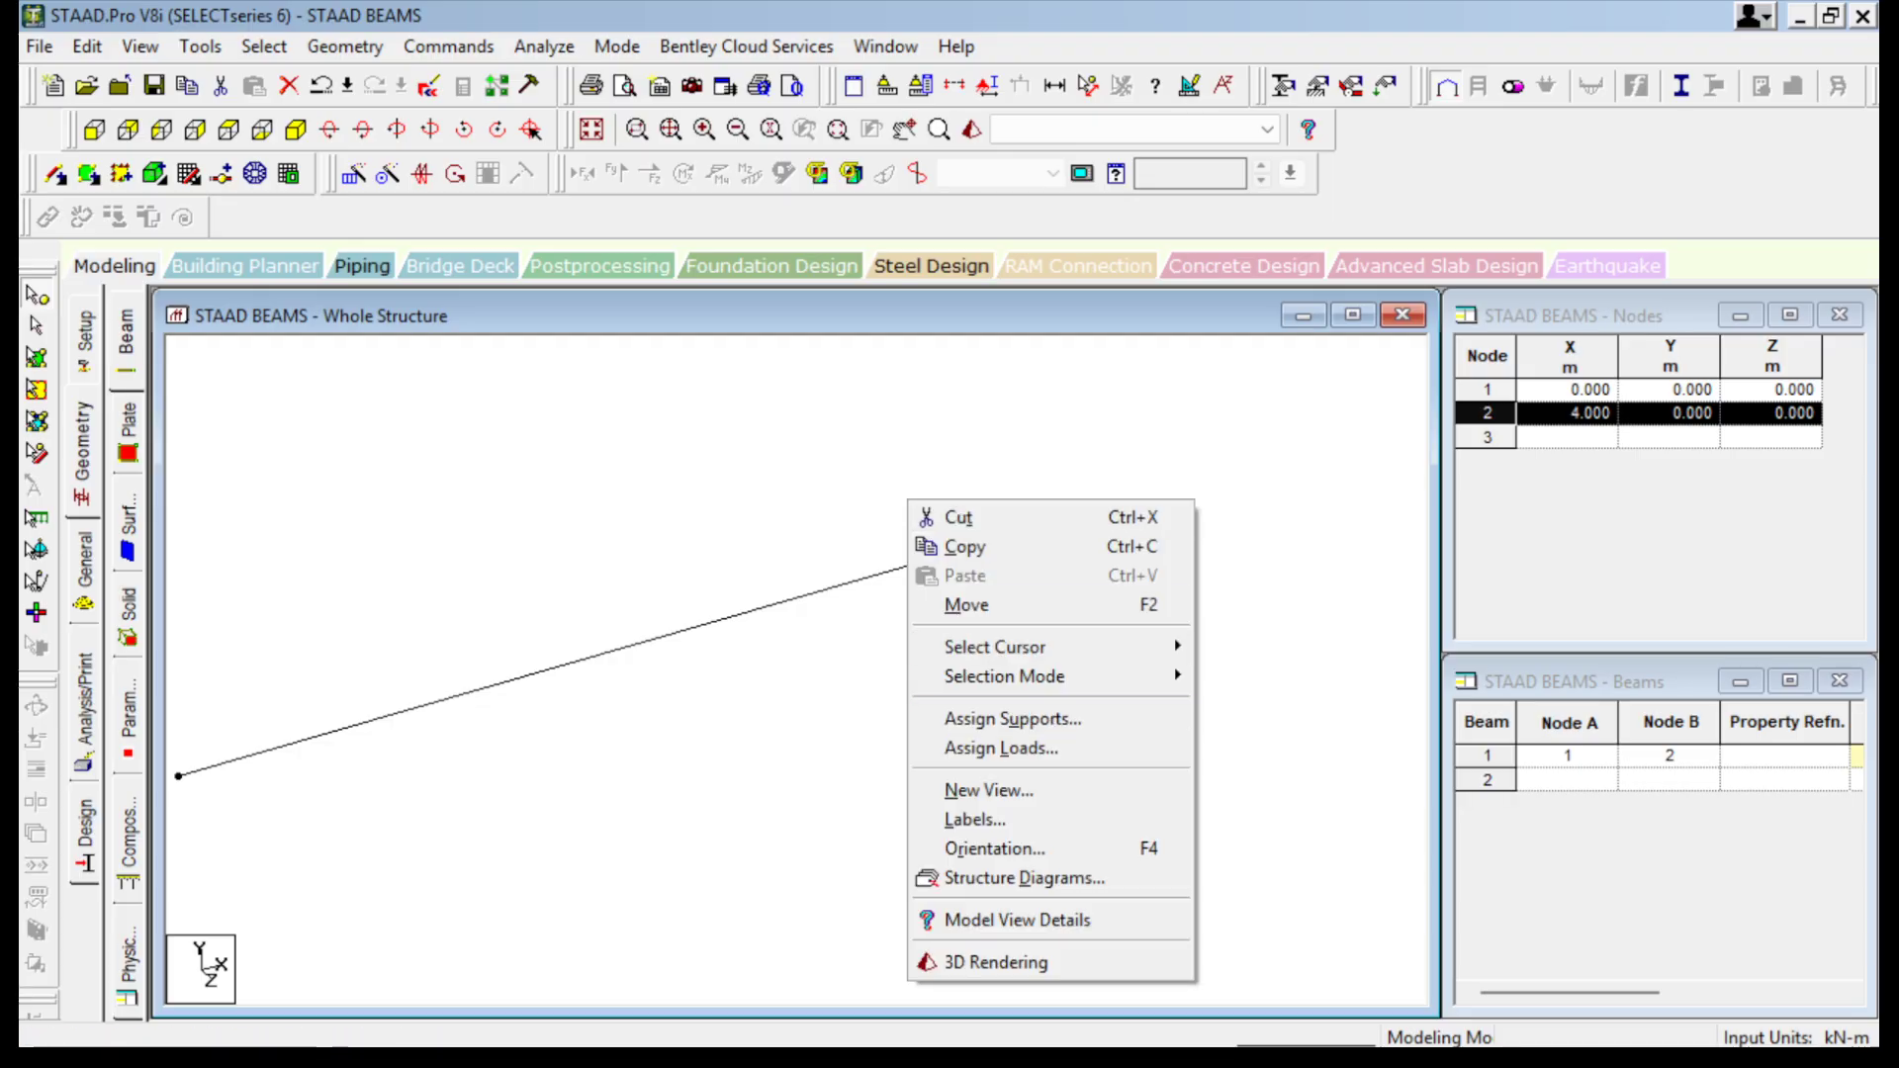
pyautogui.click(966, 606)
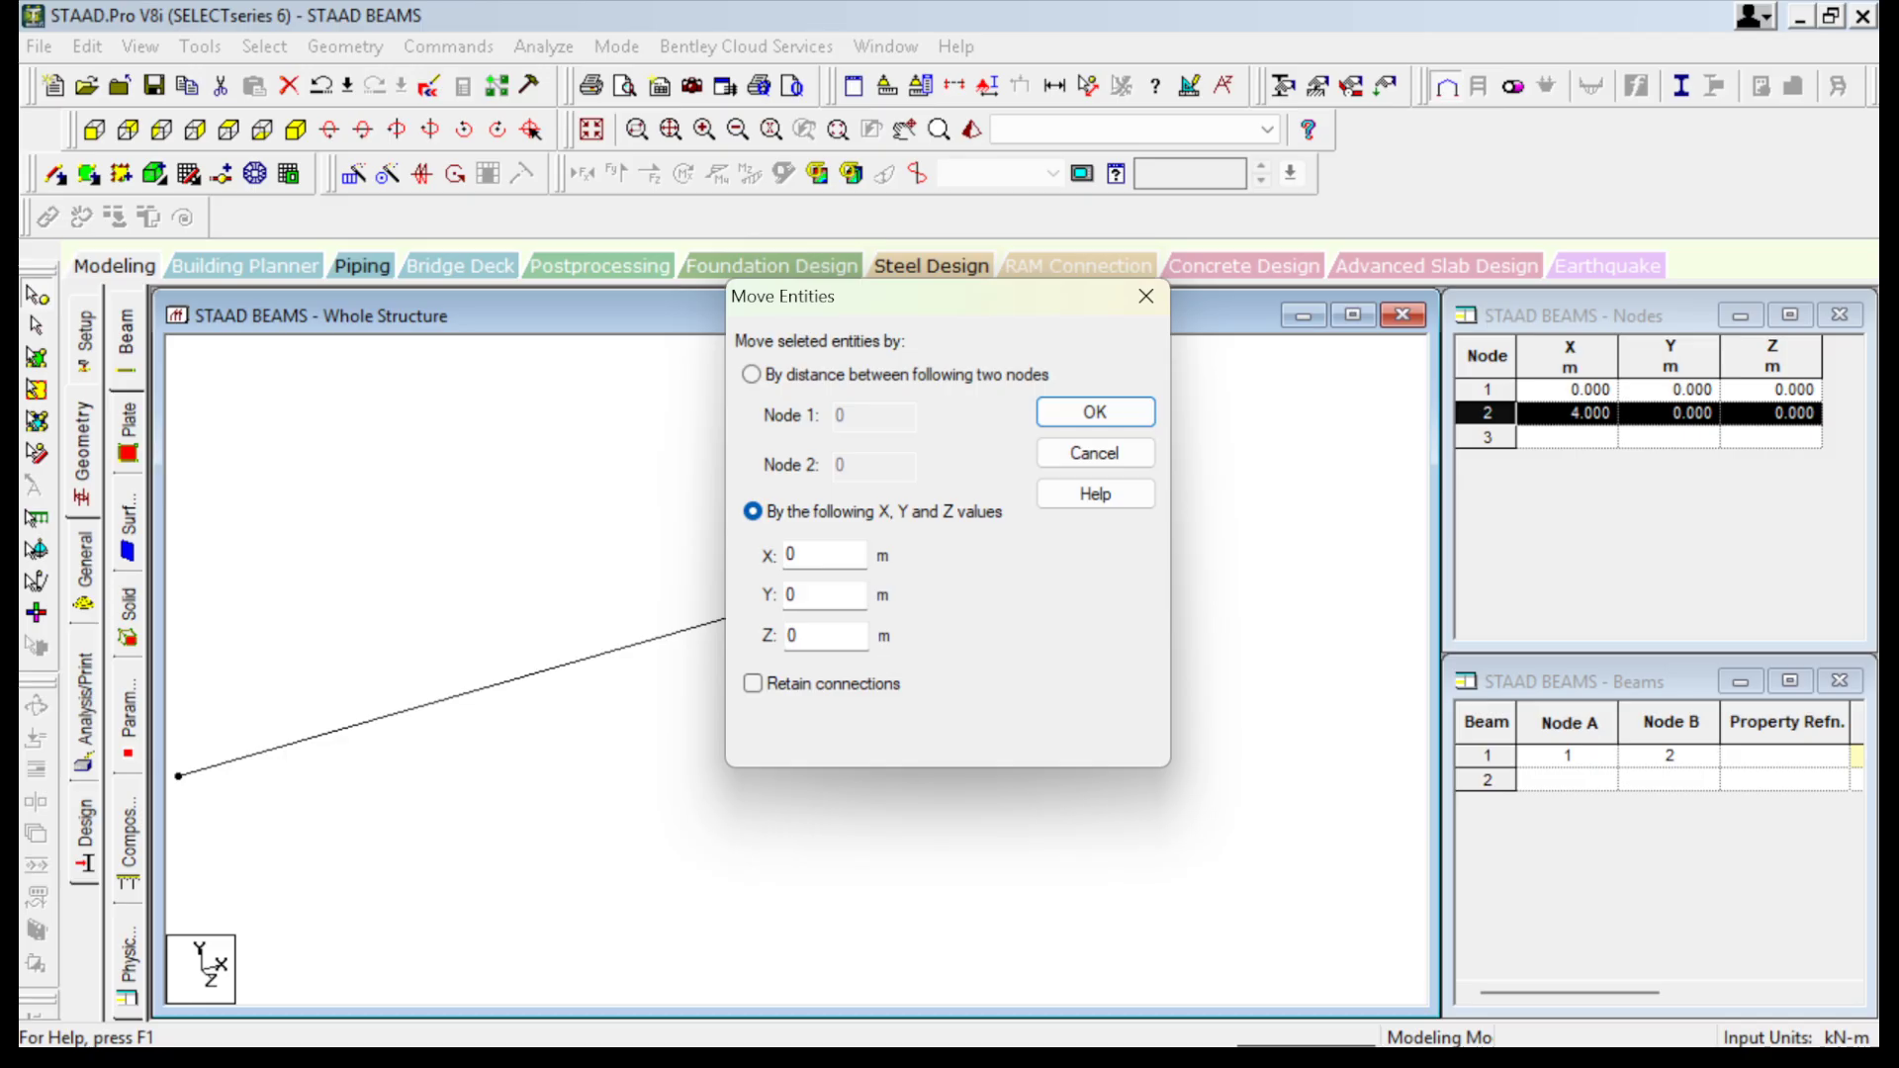
pyautogui.press('Tab')
pyautogui.write('.2')
pyautogui.press('Return')
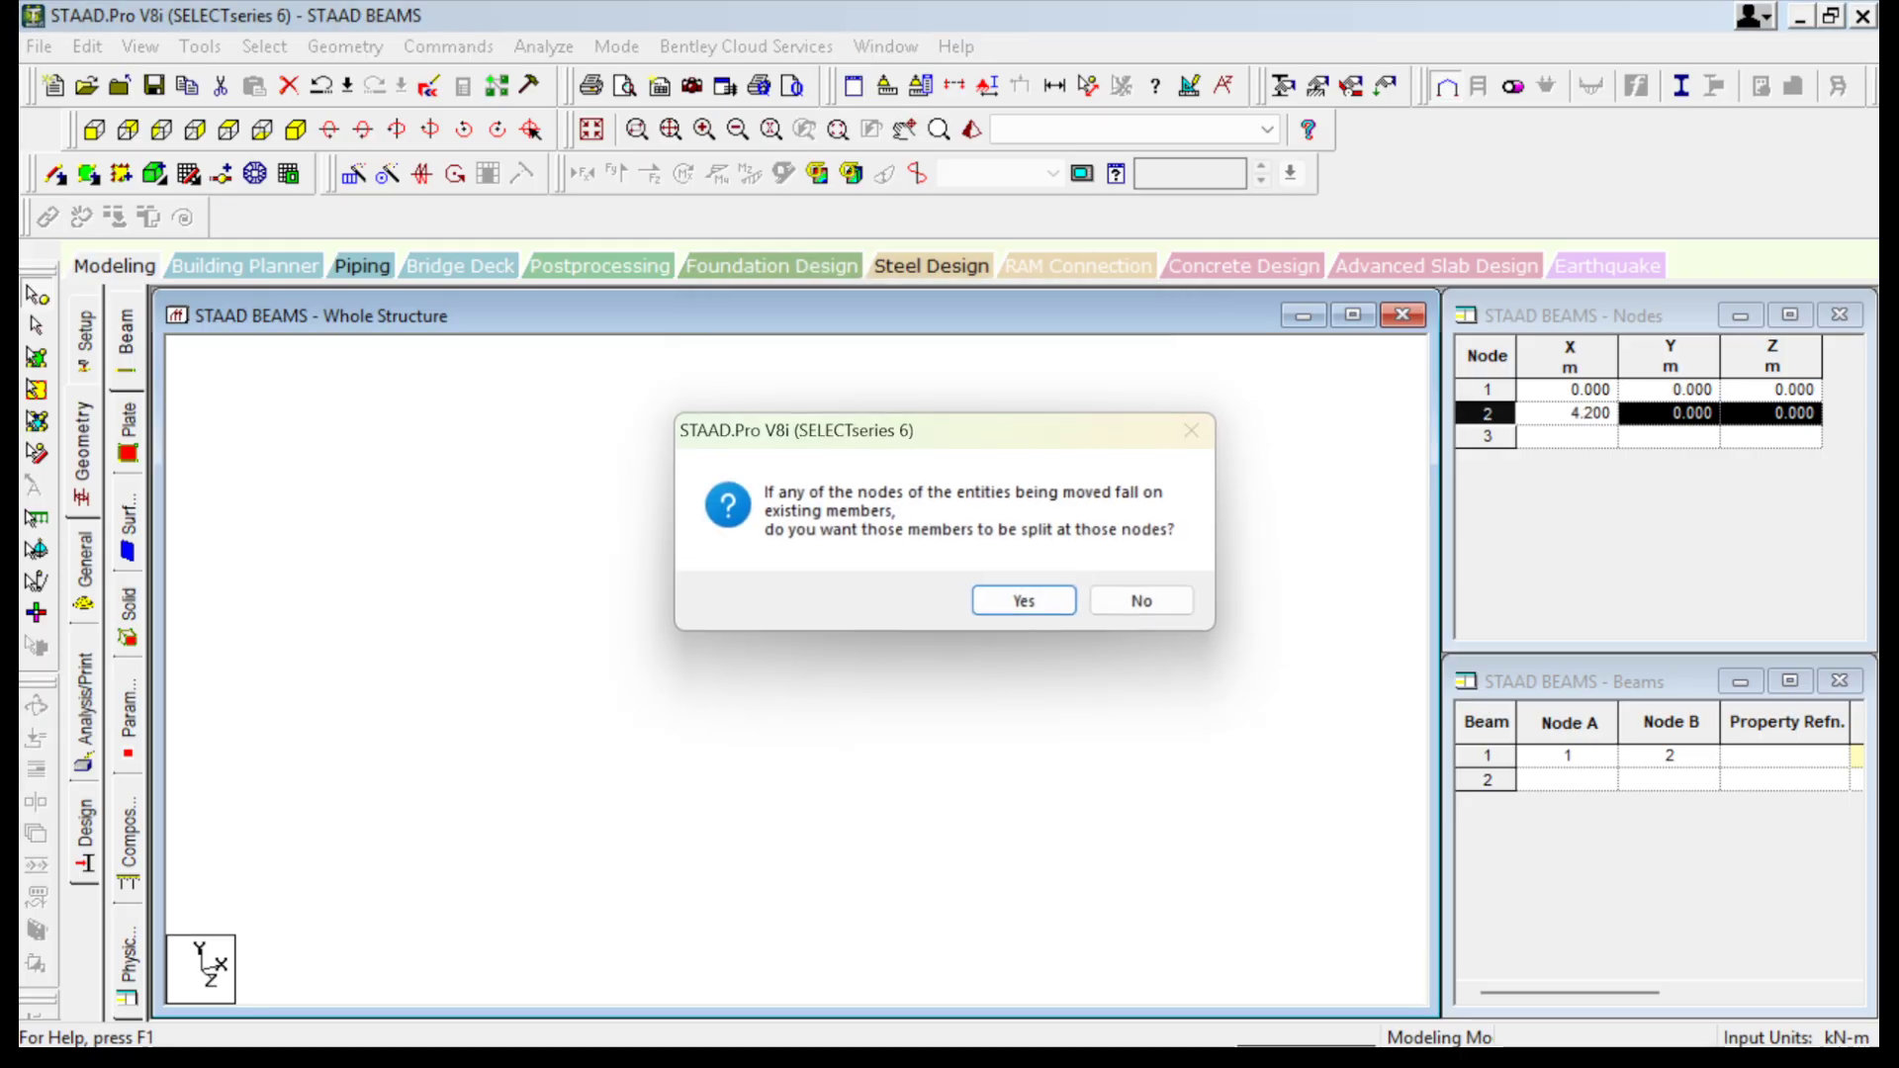
pyautogui.press('Return')
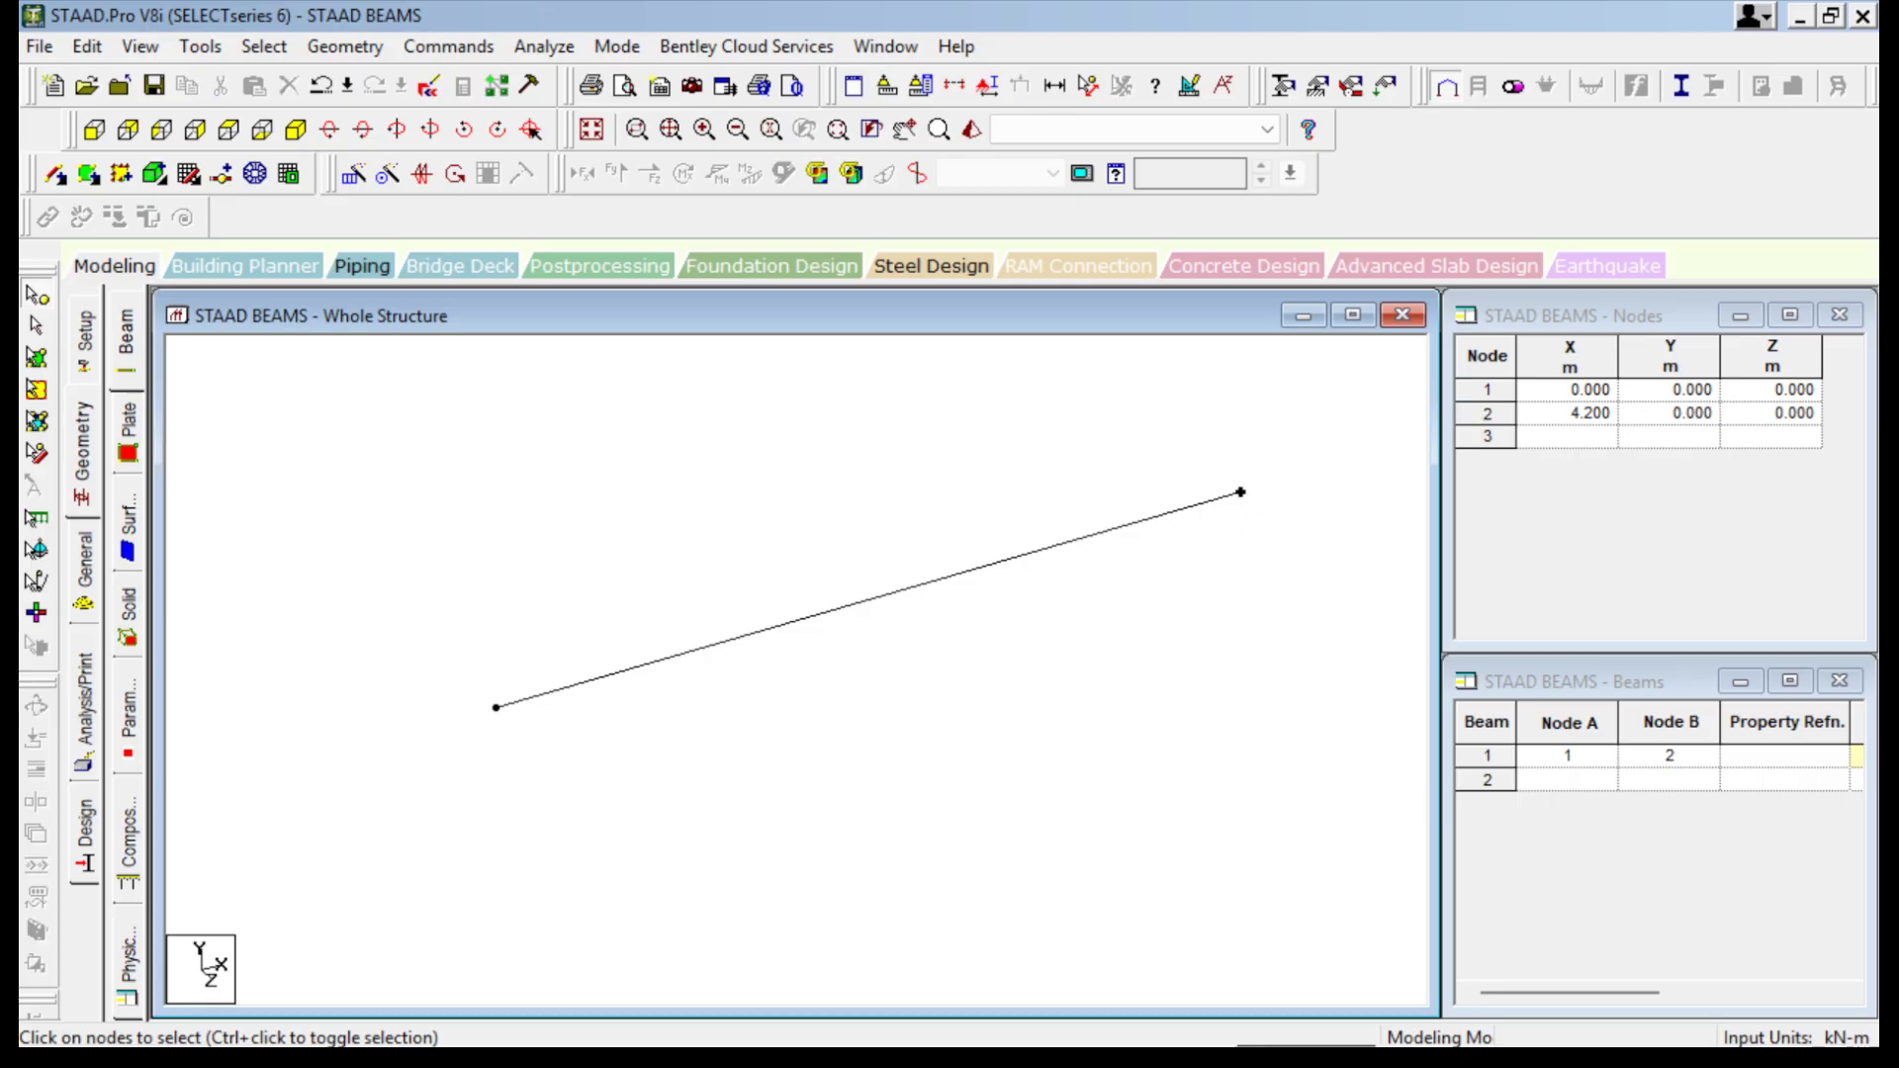
# Dimension the distance between the beam's two end nodes and compare it with the Figure 6.2 structure in the PDF textbook.
pyautogui.click(1089, 86)
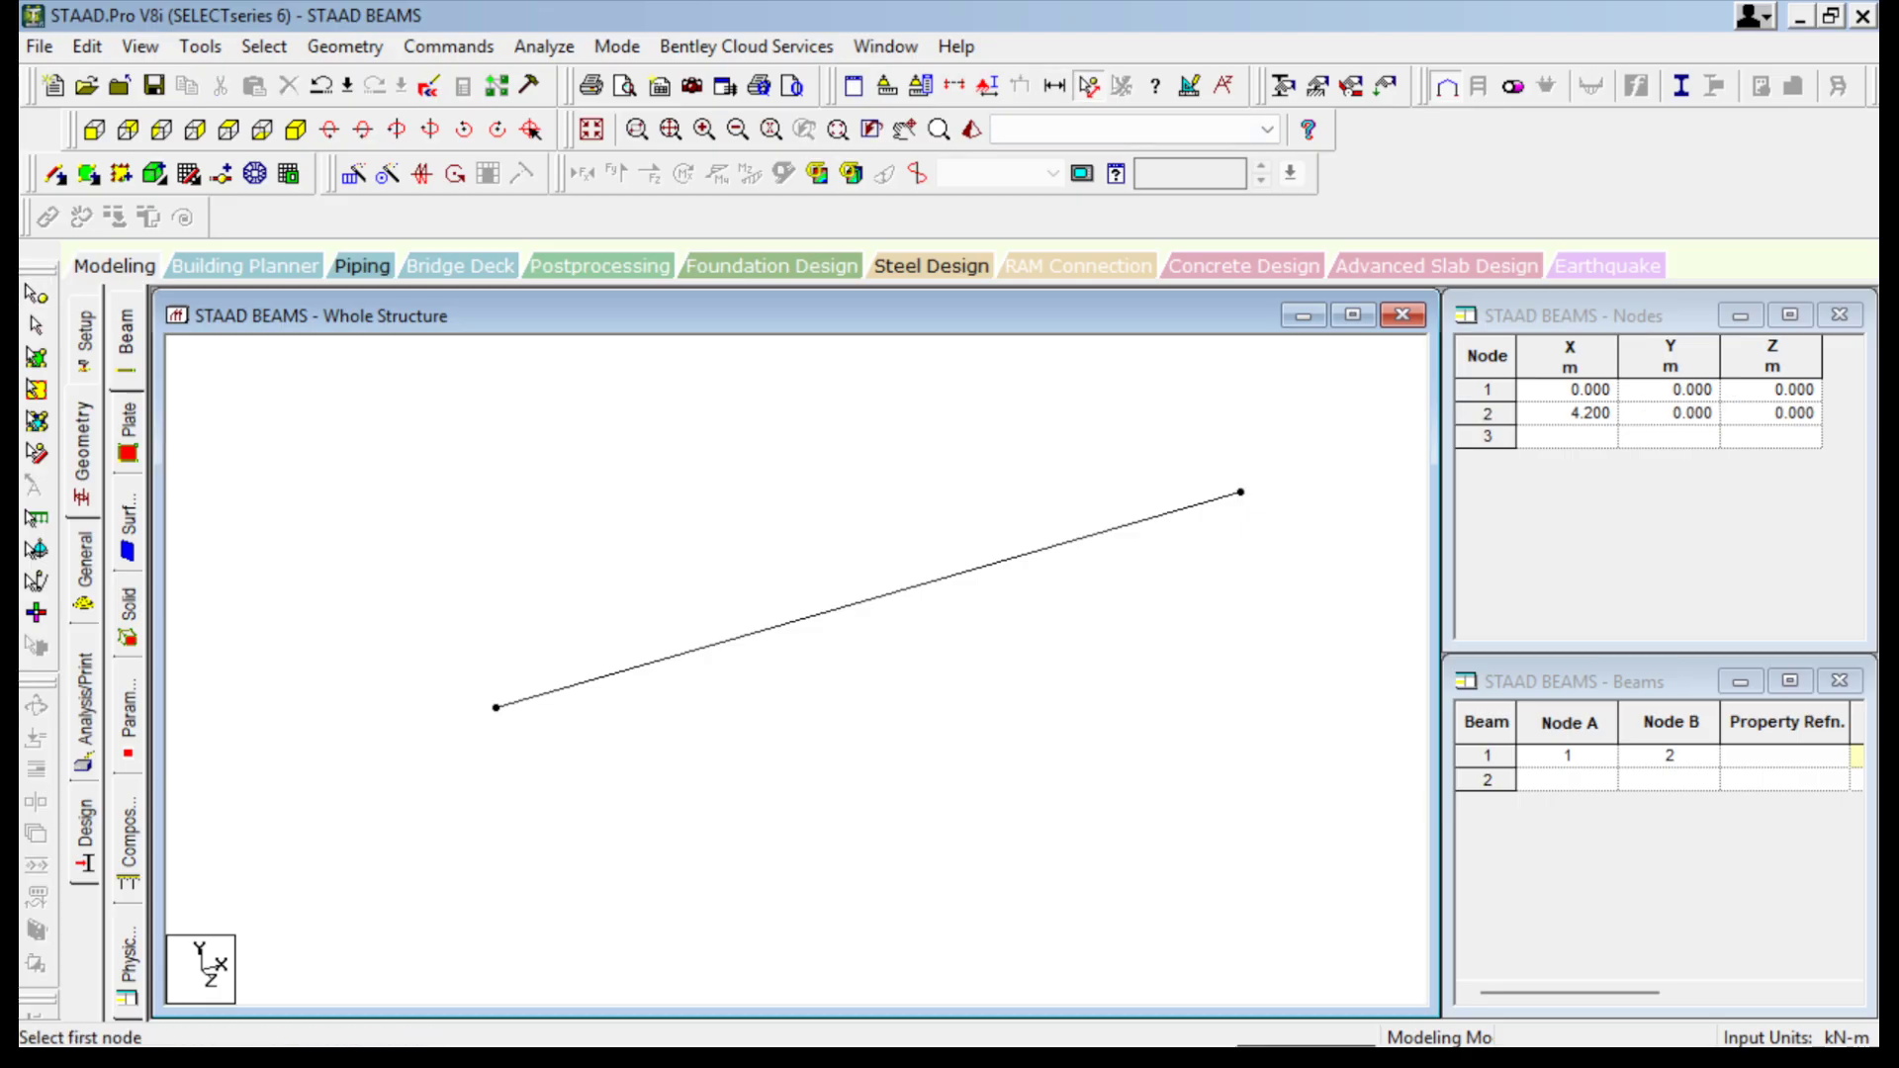
pyautogui.click(496, 707)
pyautogui.click(1240, 492)
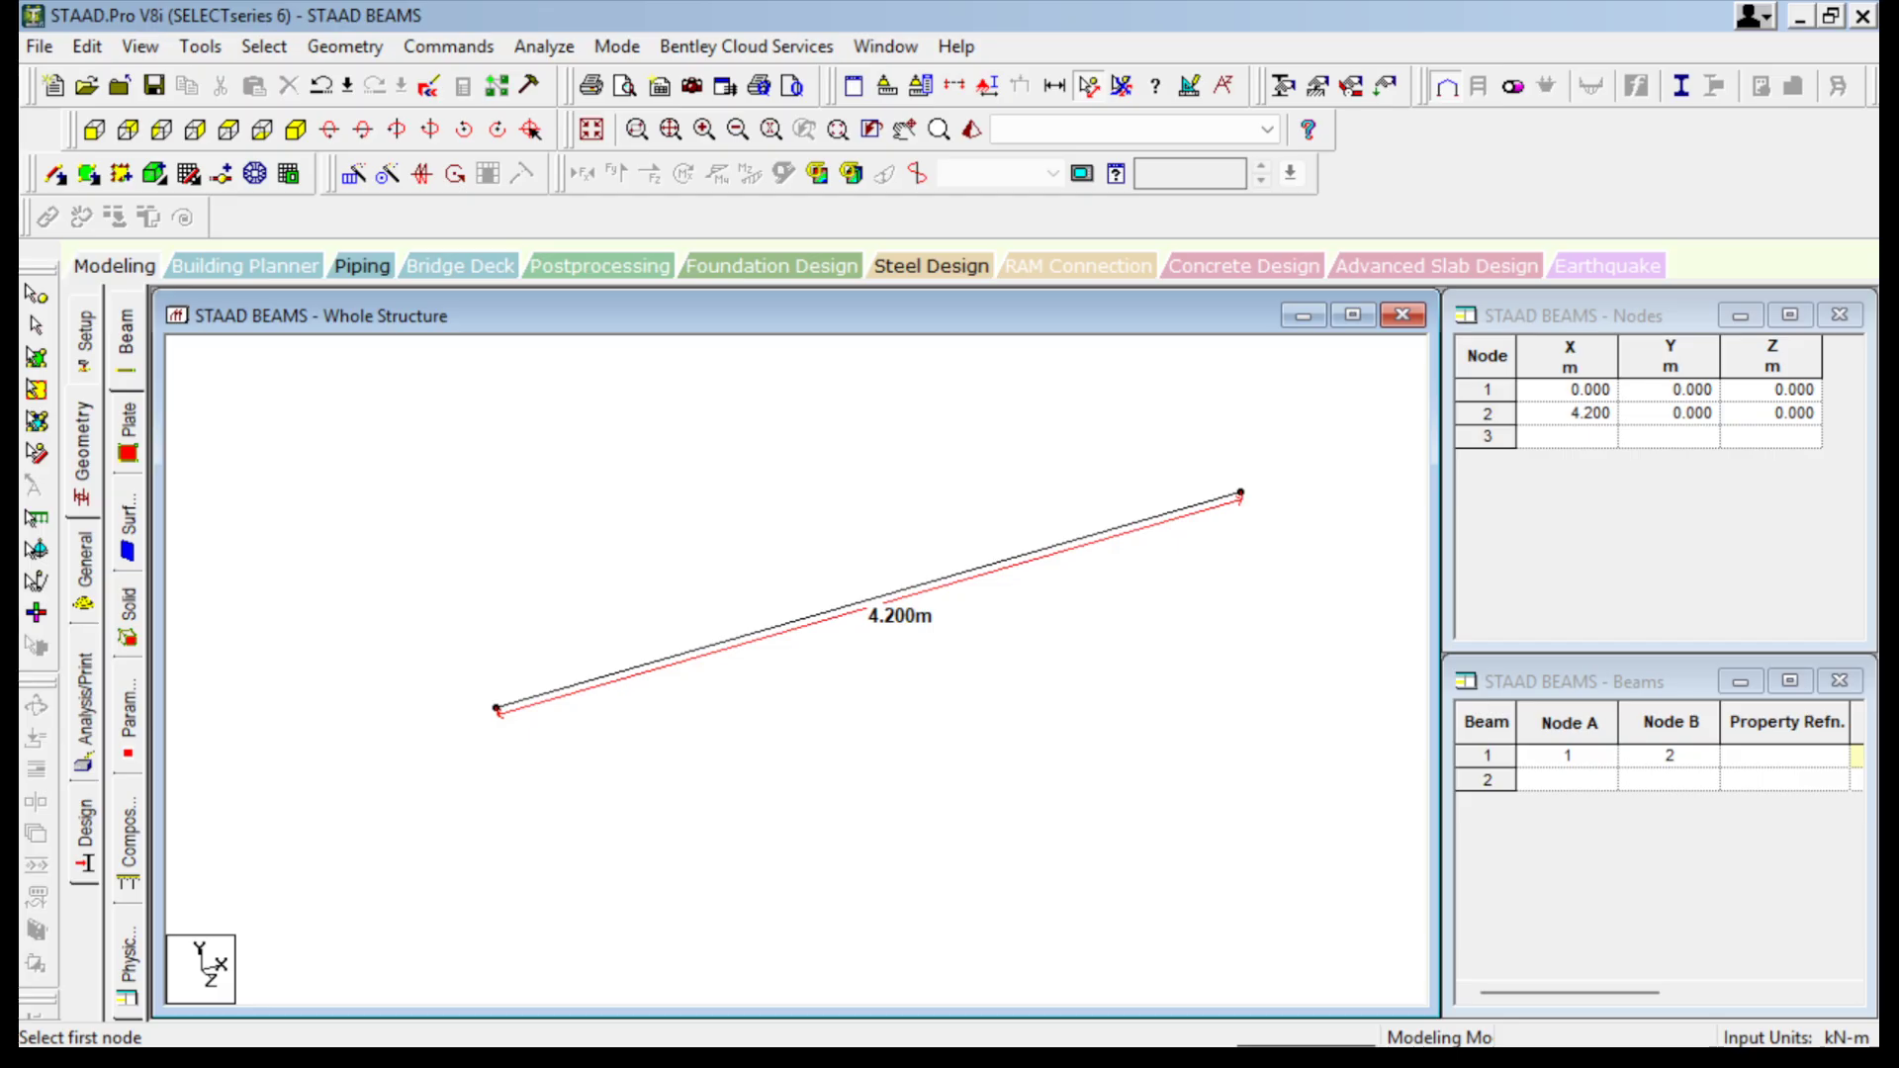
pyautogui.press('super')
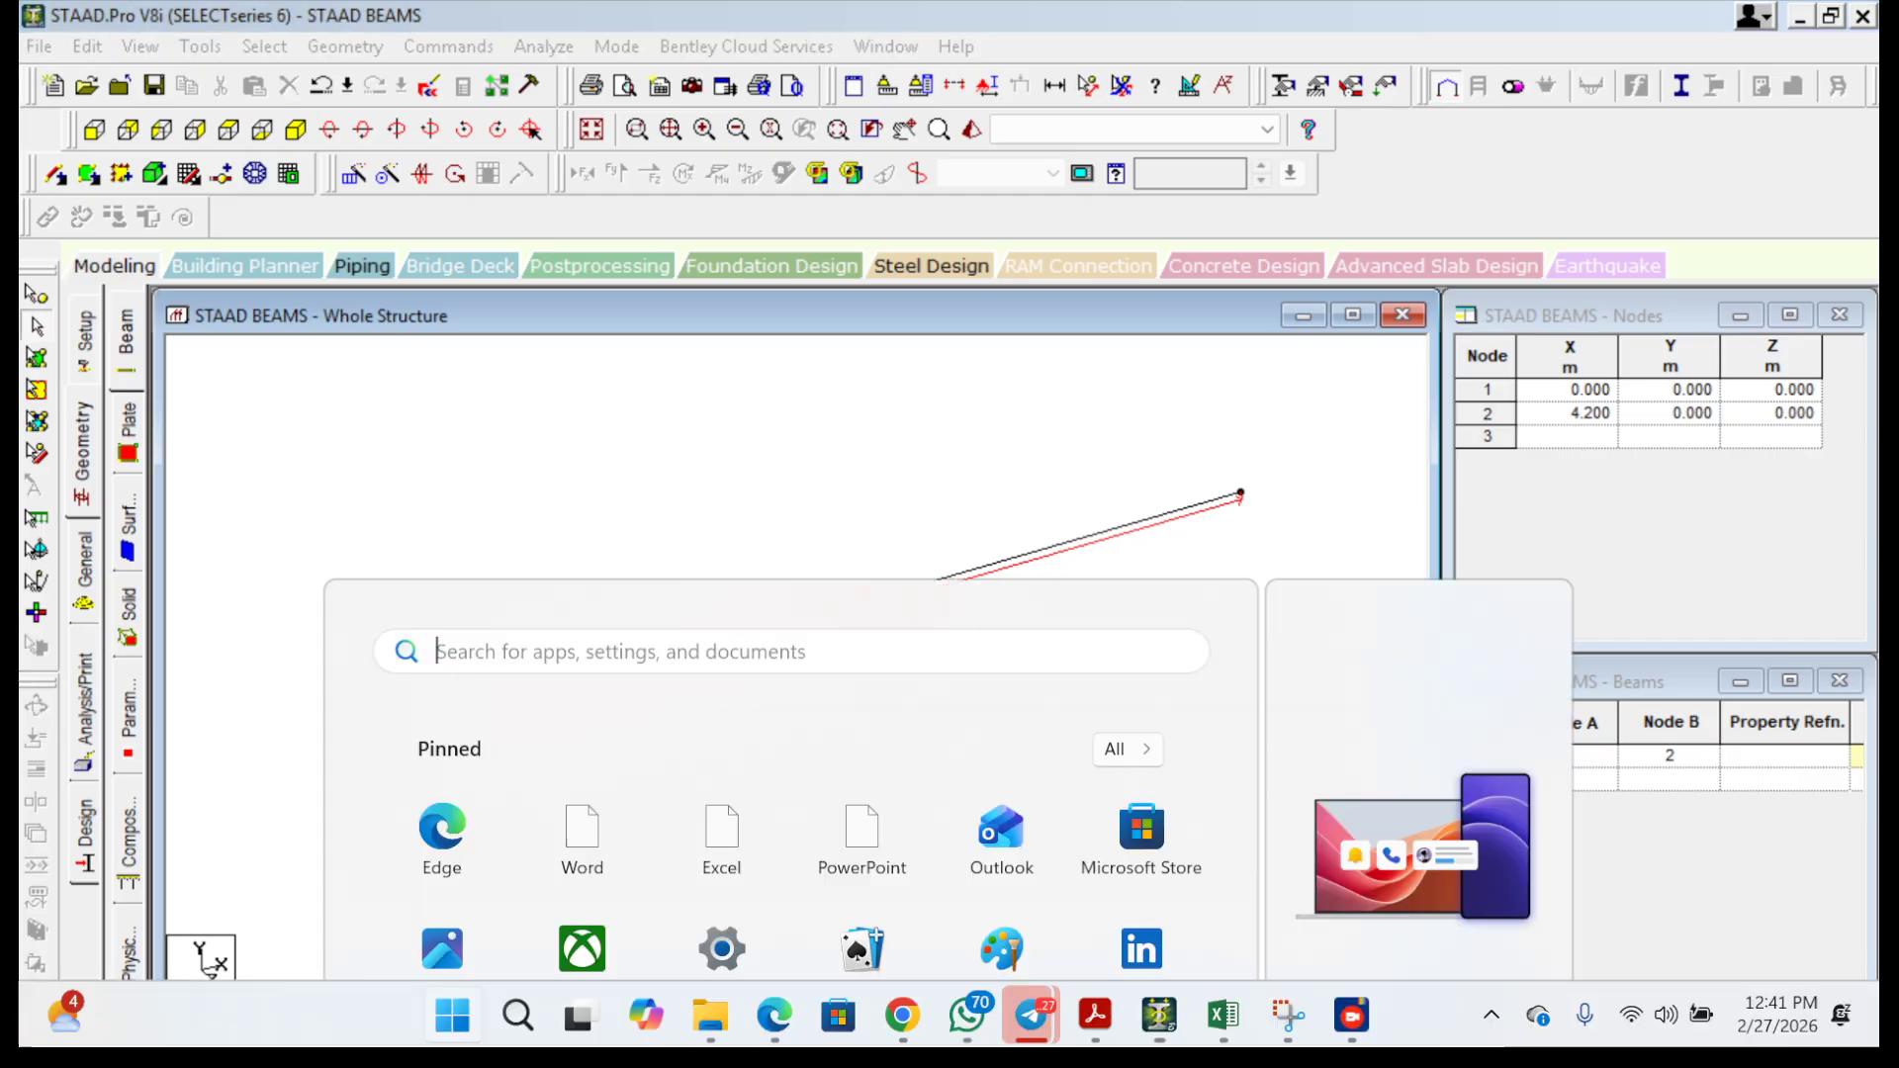
pyautogui.click(1094, 1015)
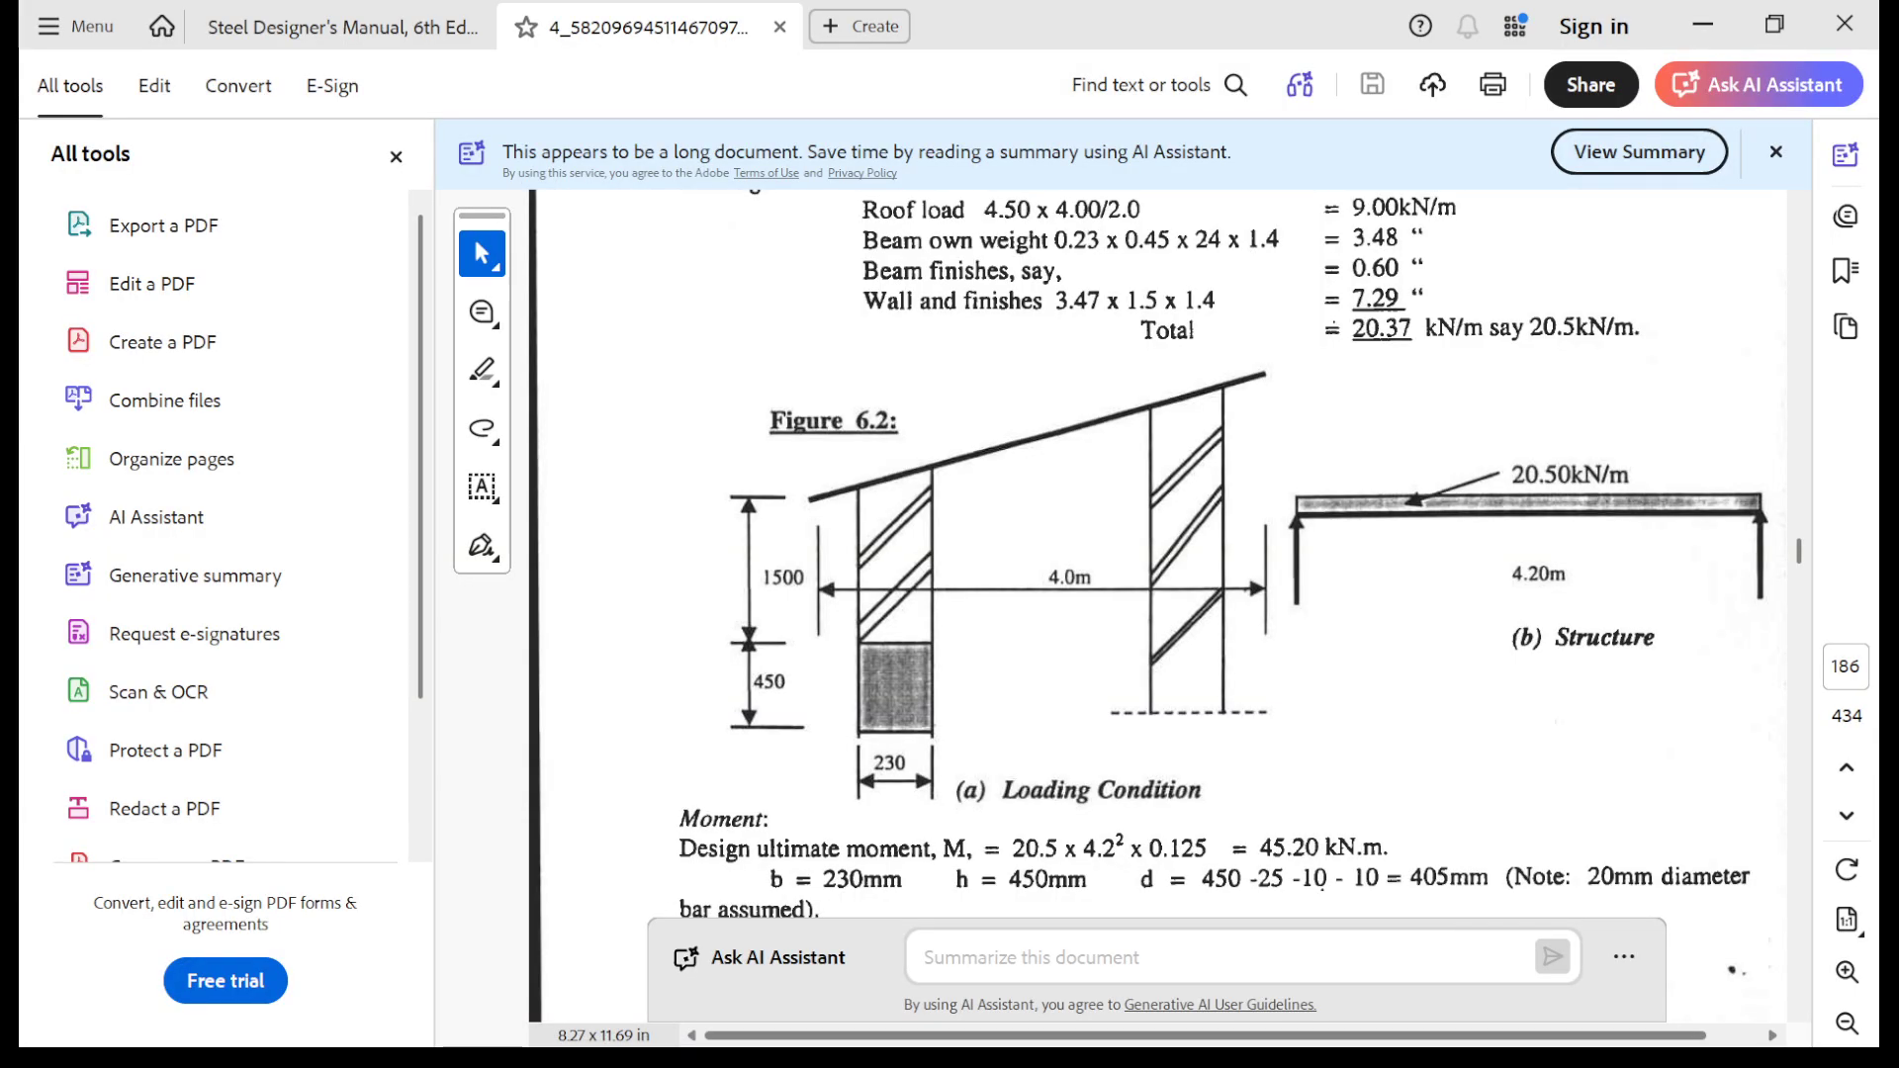
pyautogui.click(1703, 25)
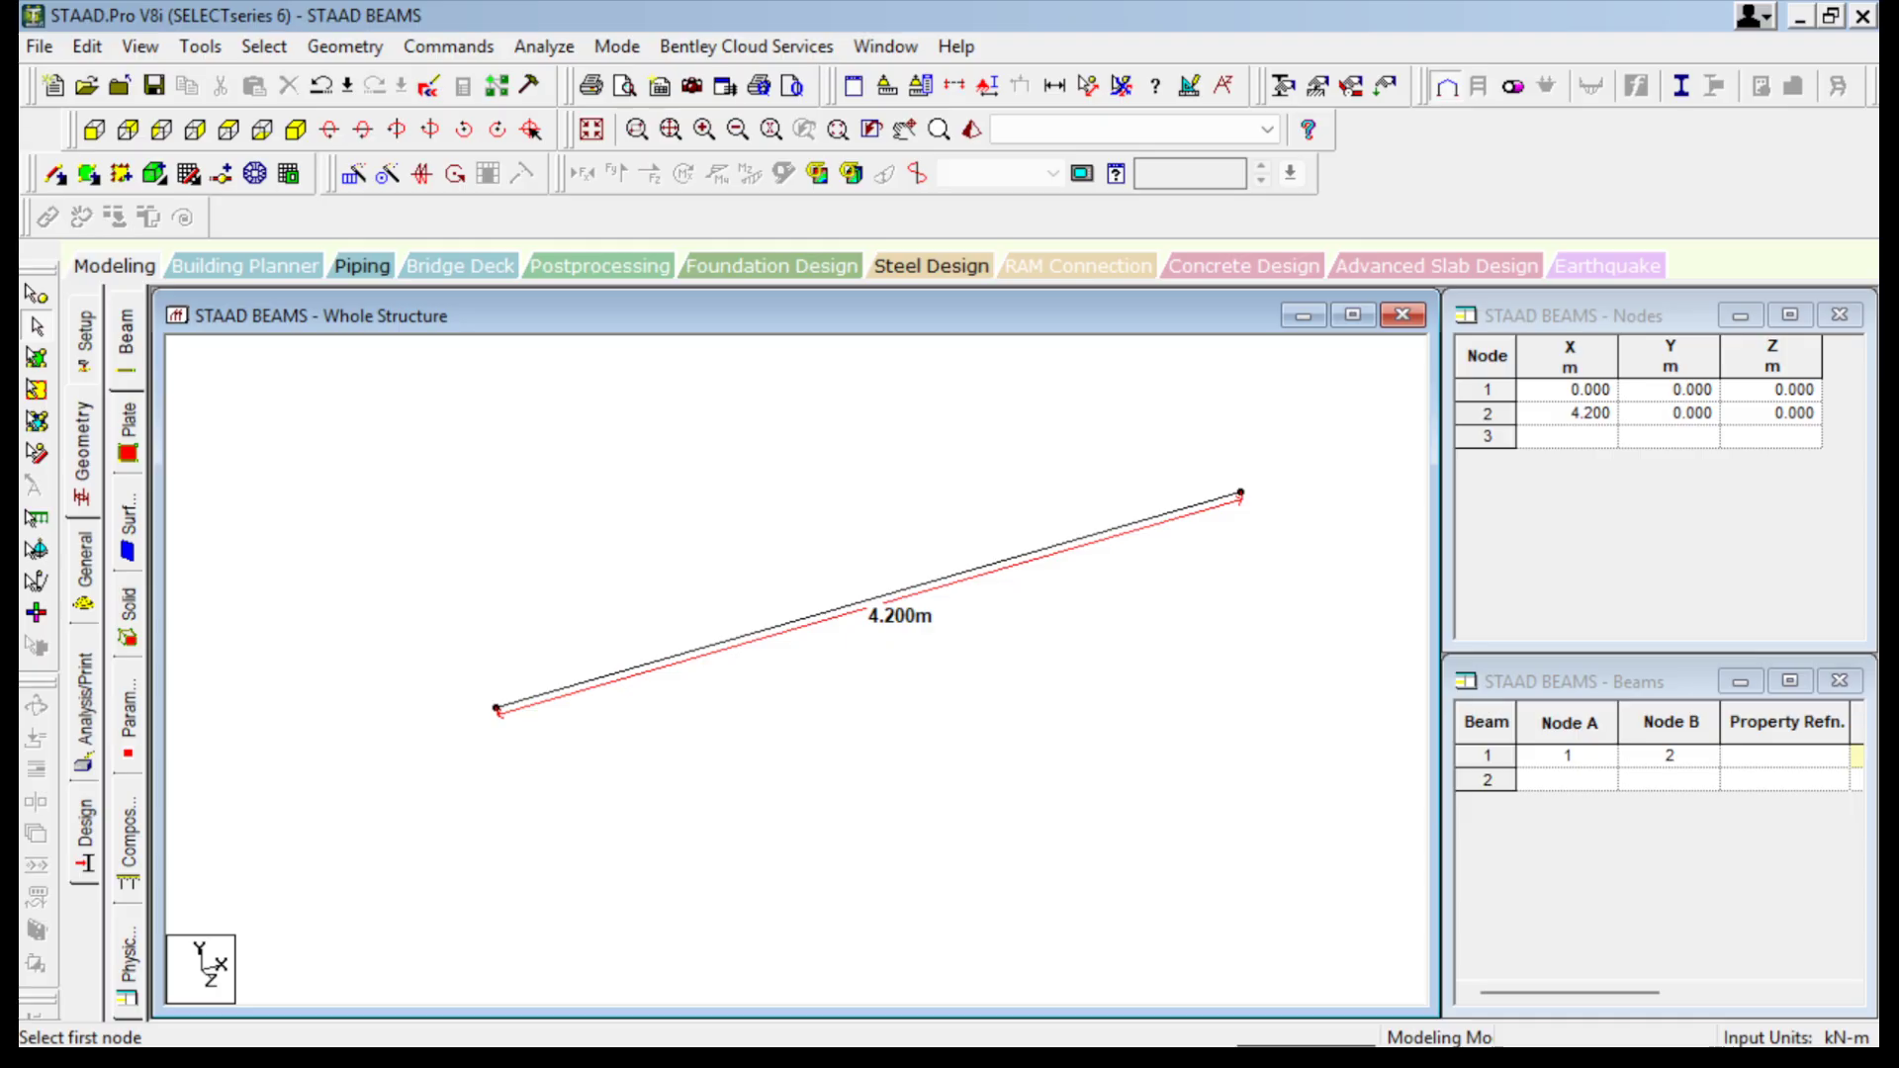
# Create a pinned support definition for the beam.
pyautogui.click(85, 570)
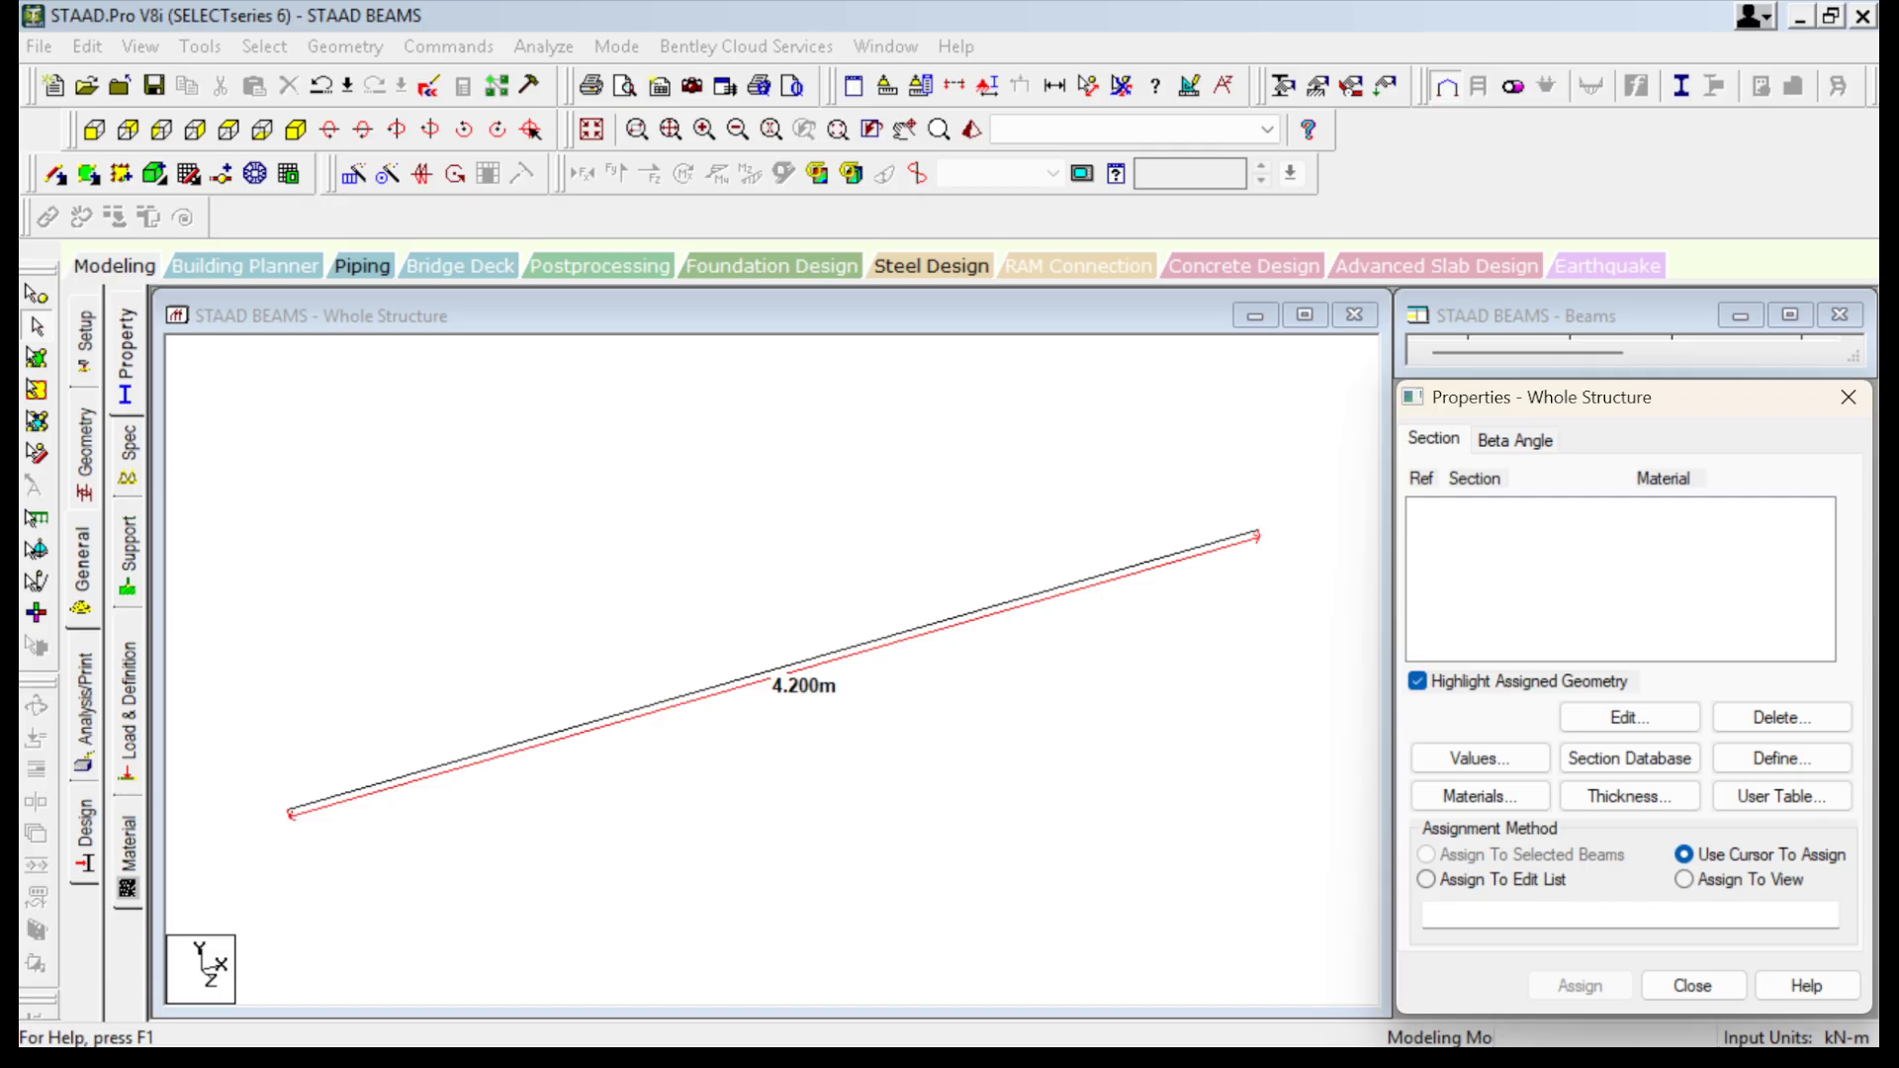
pyautogui.click(127, 555)
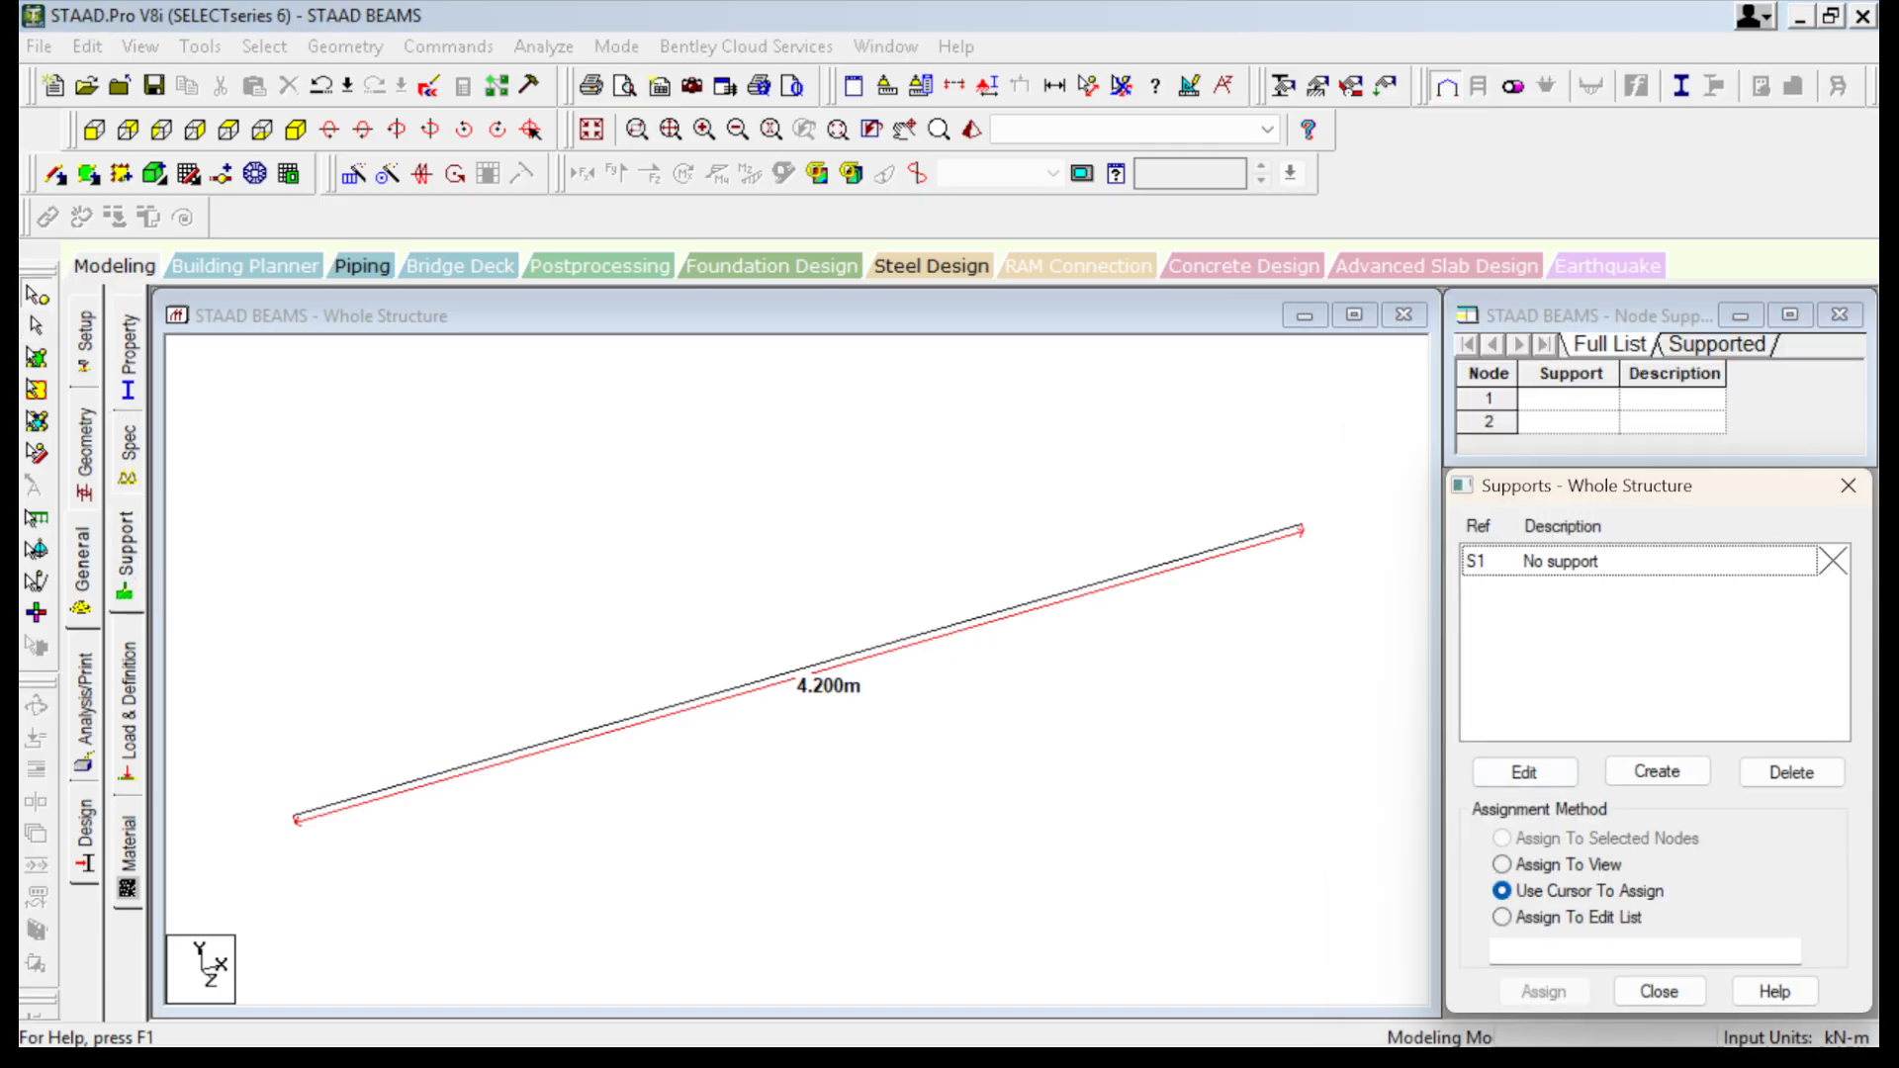
pyautogui.click(1656, 771)
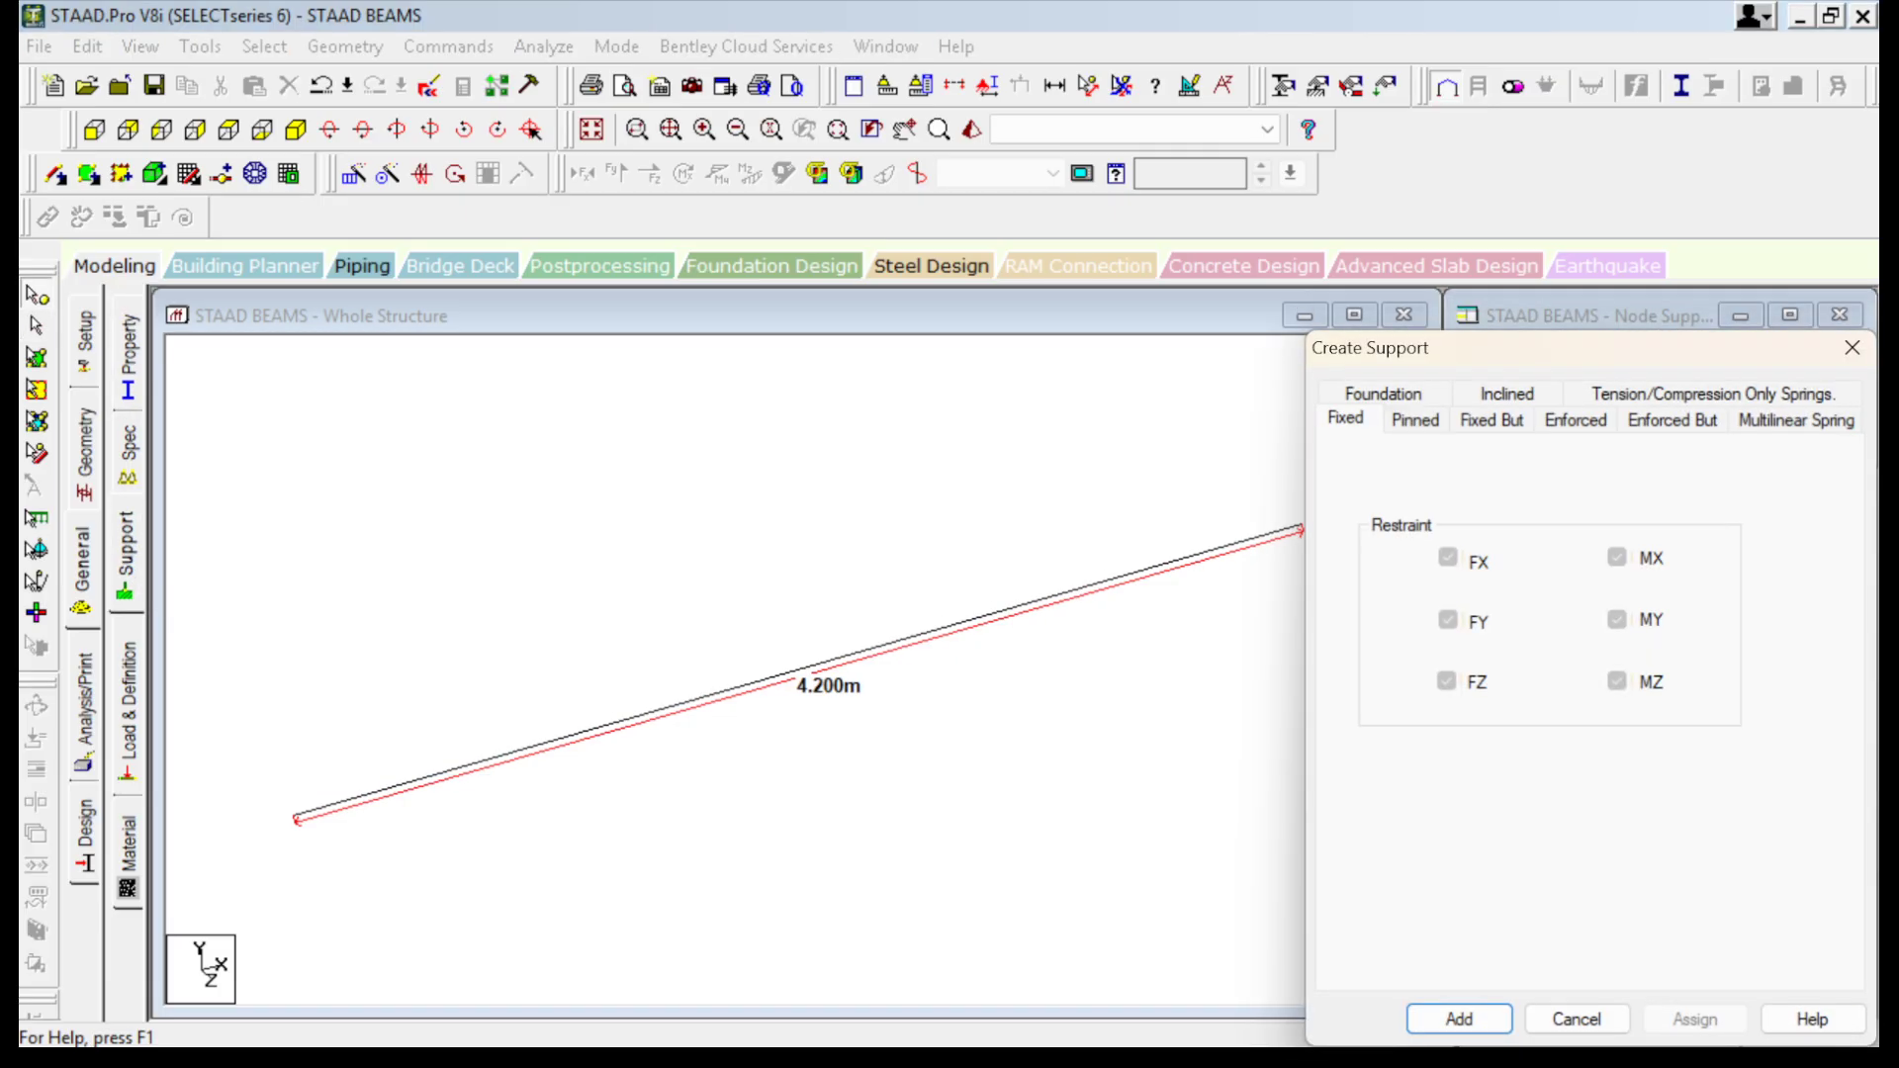
pyautogui.click(1415, 420)
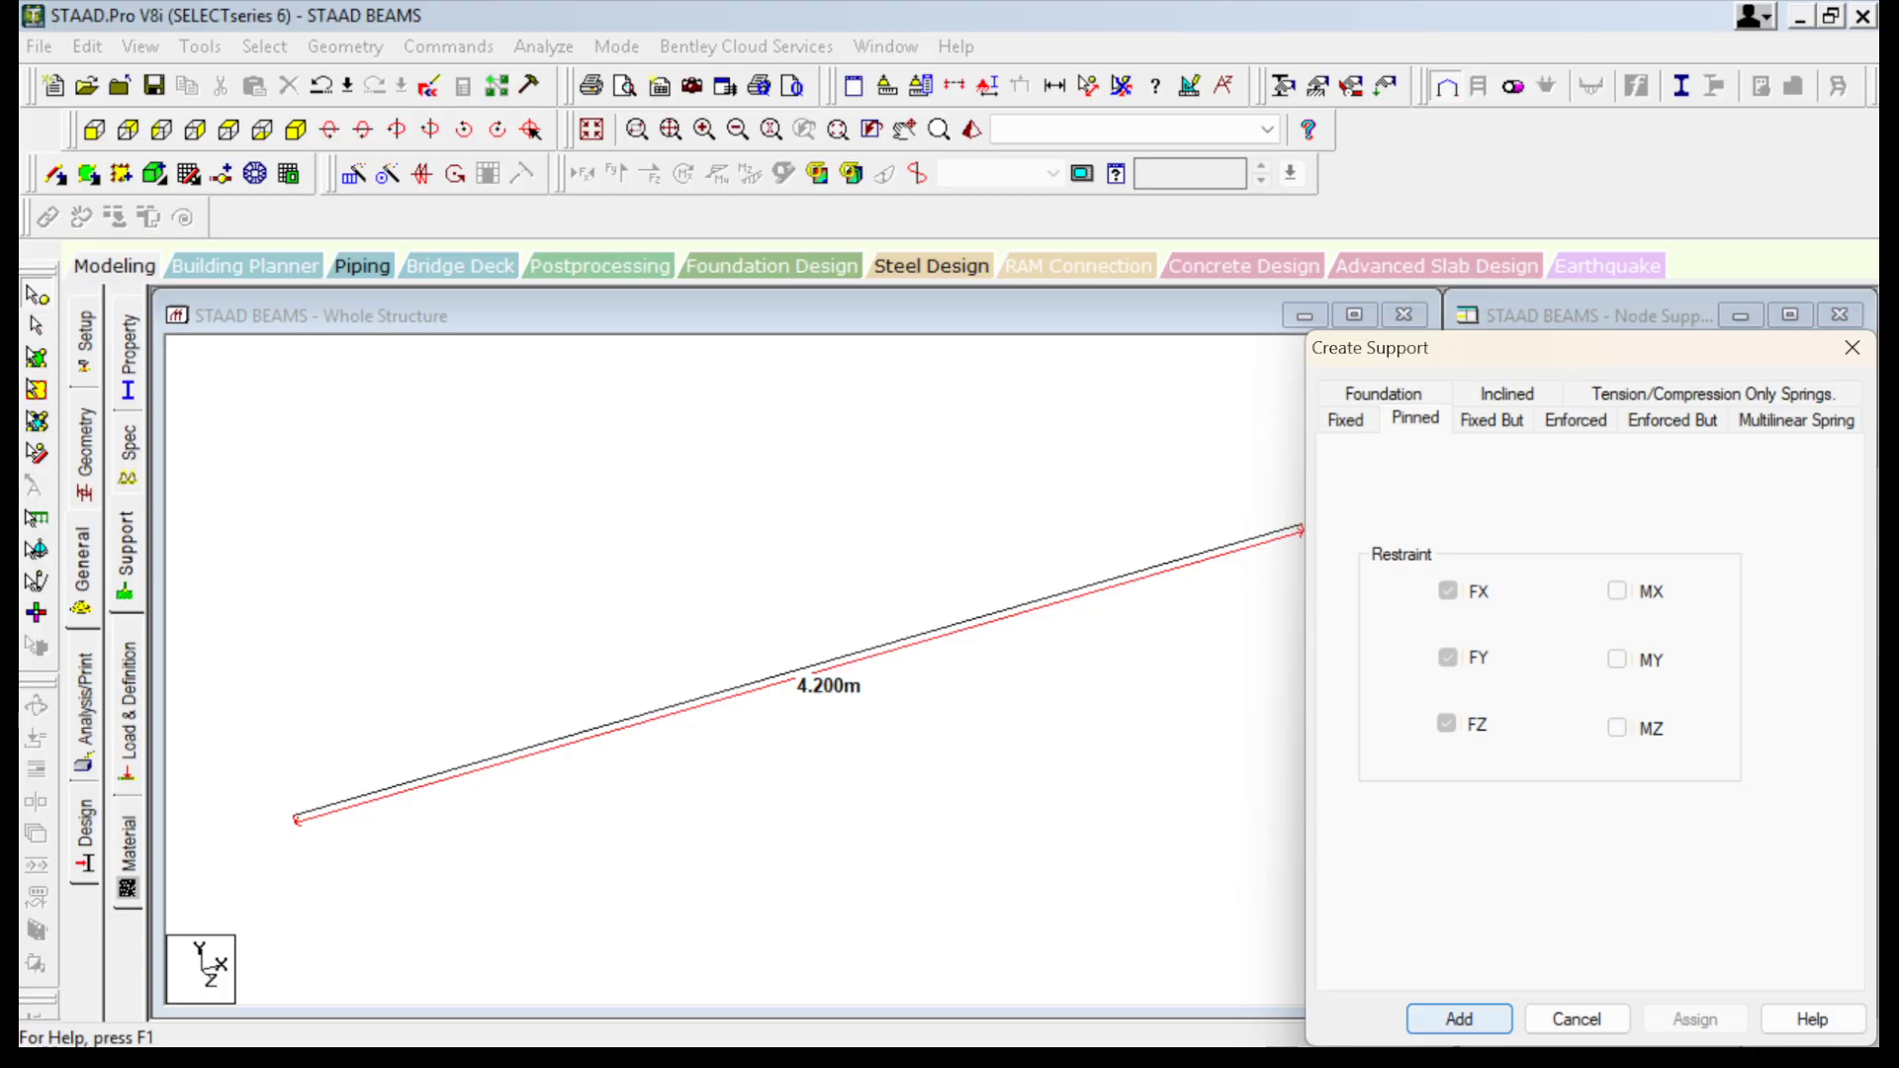
pyautogui.click(1459, 1018)
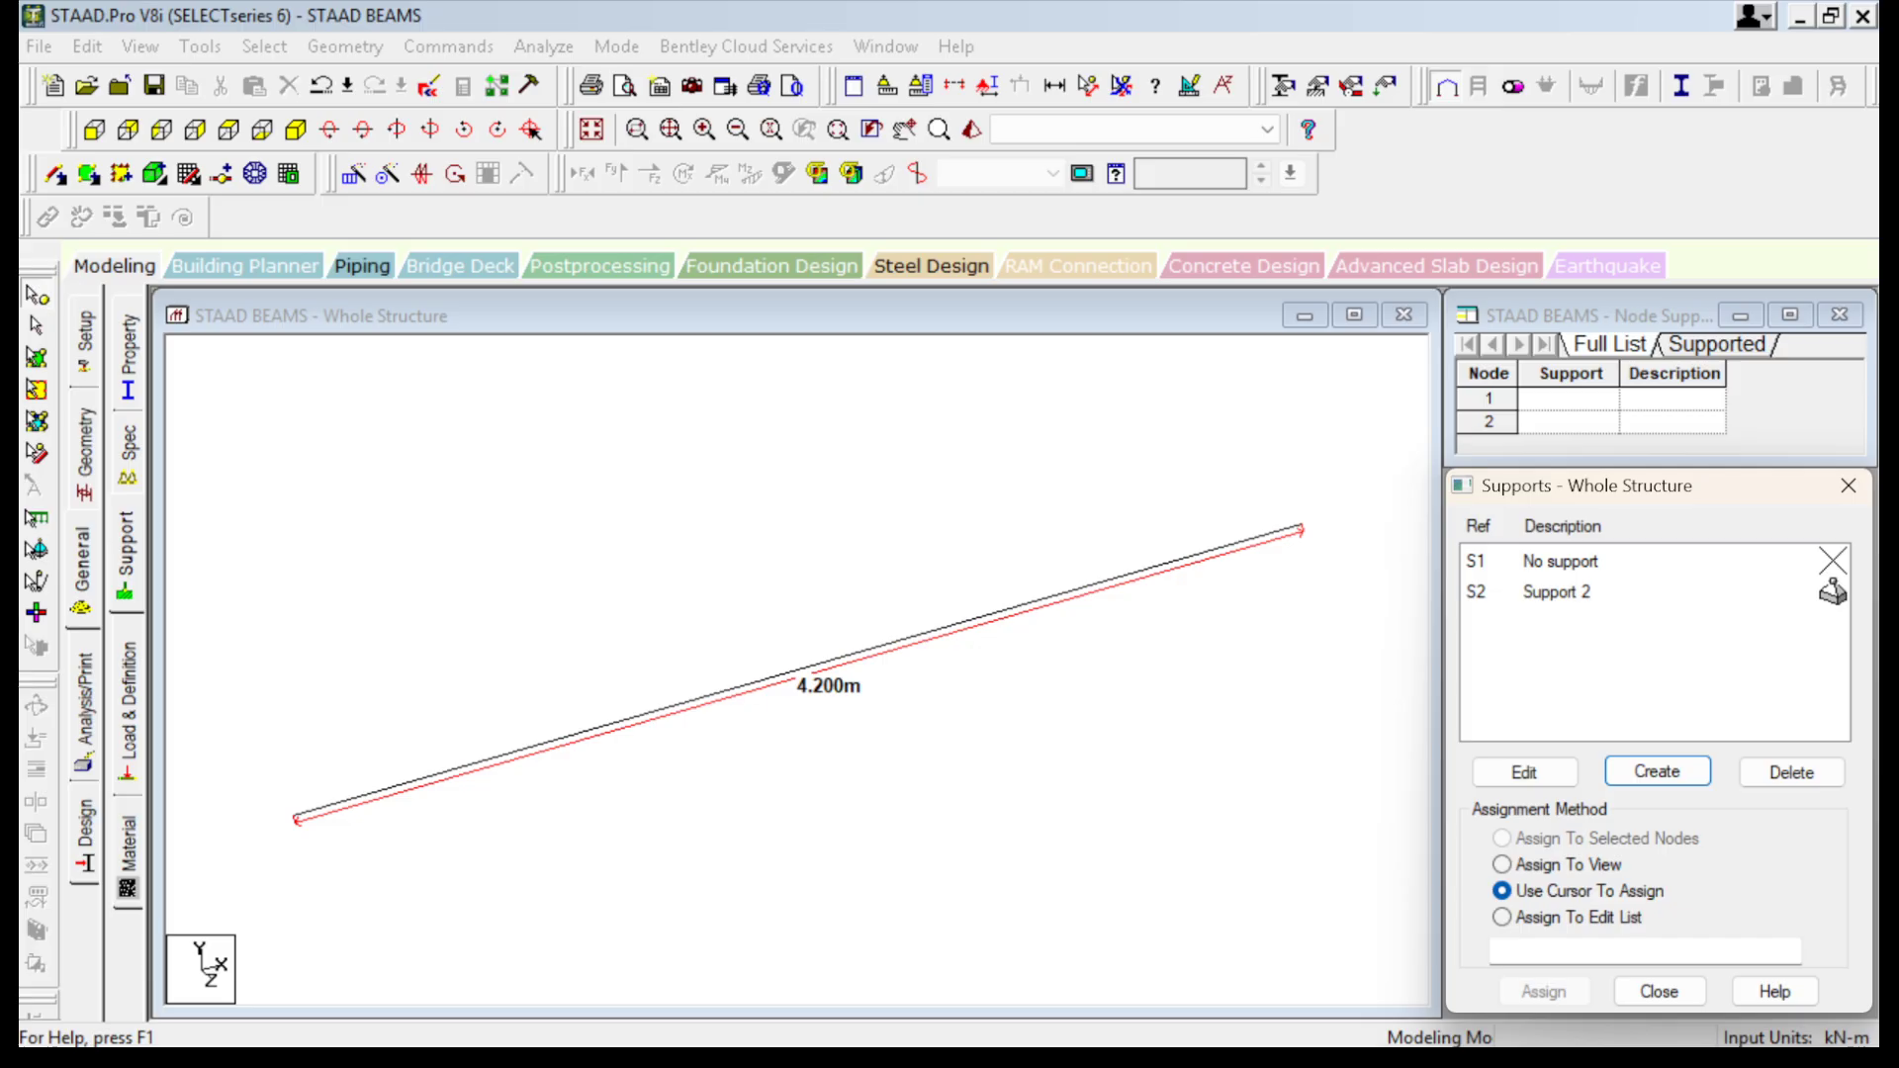
# Close the support definitions and remove the node-to-node dimension from the beam.
pyautogui.click(1556, 591)
pyautogui.click(1557, 592)
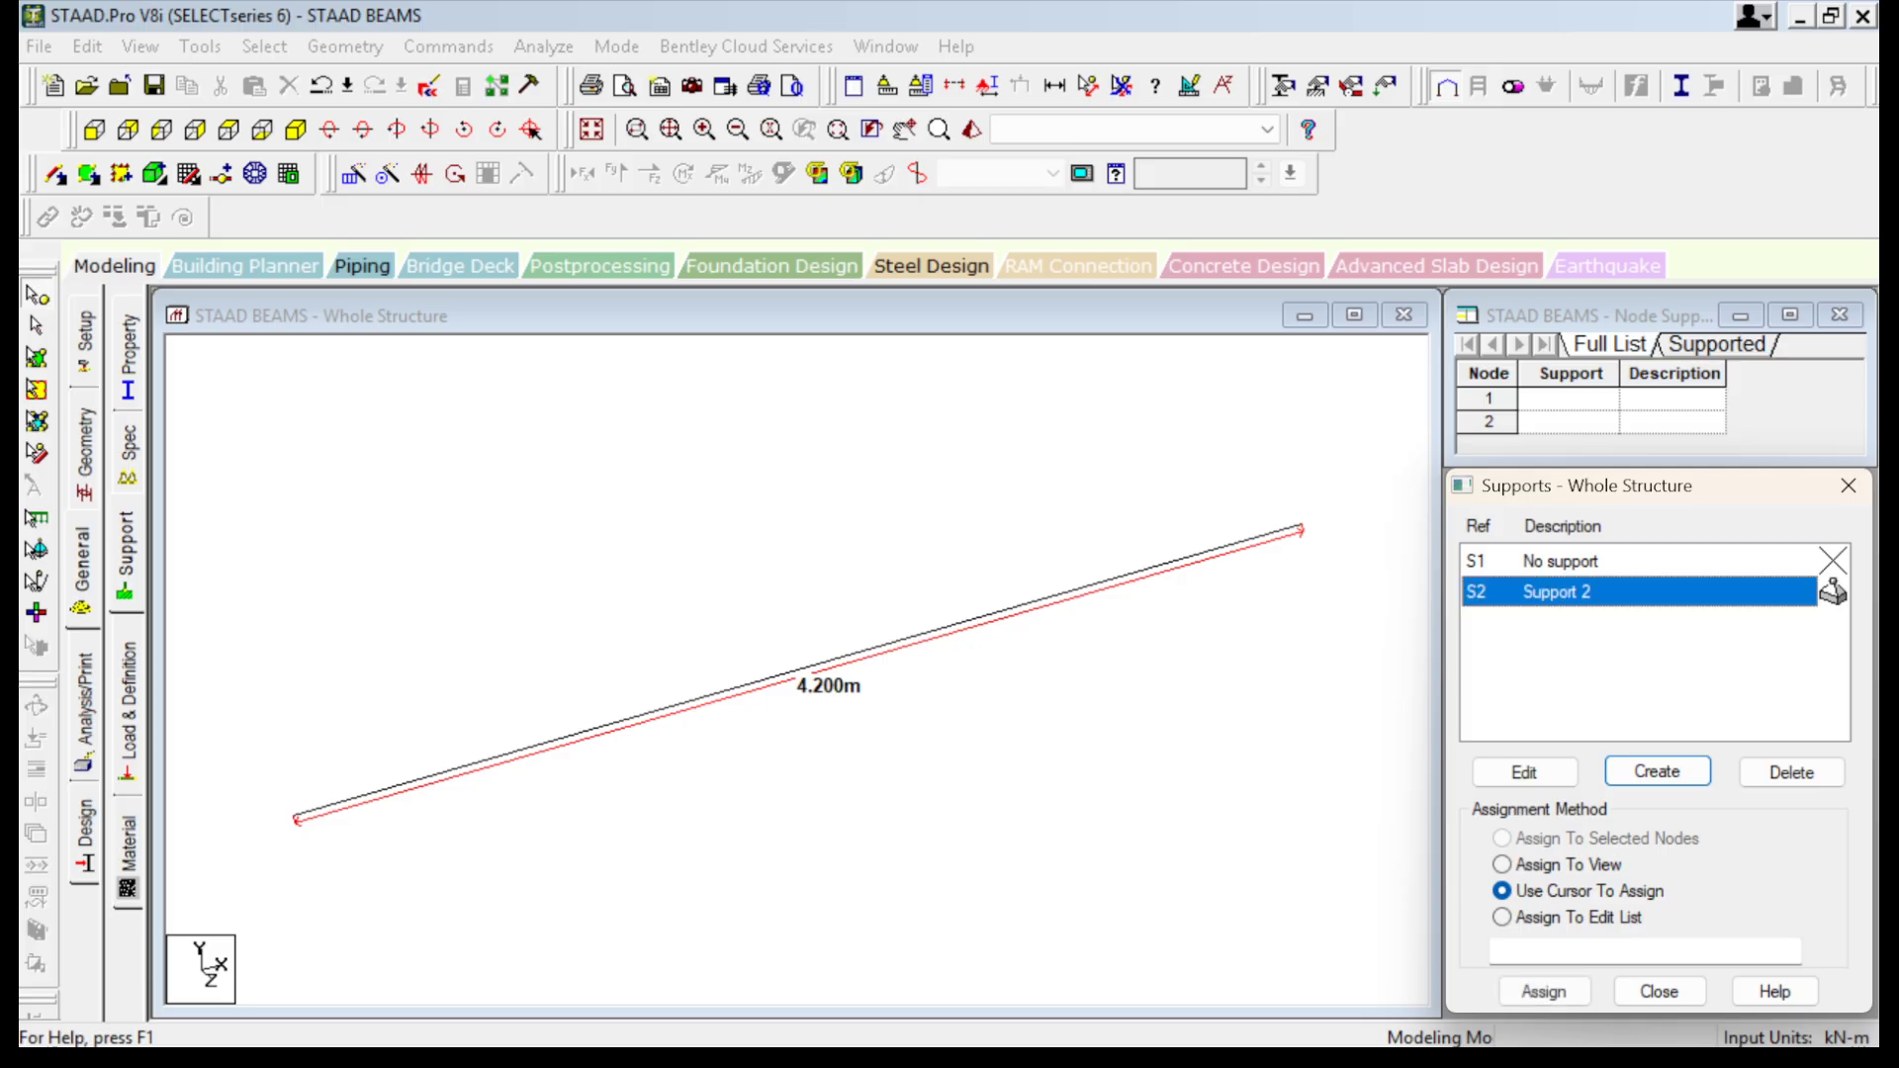
pyautogui.click(1660, 992)
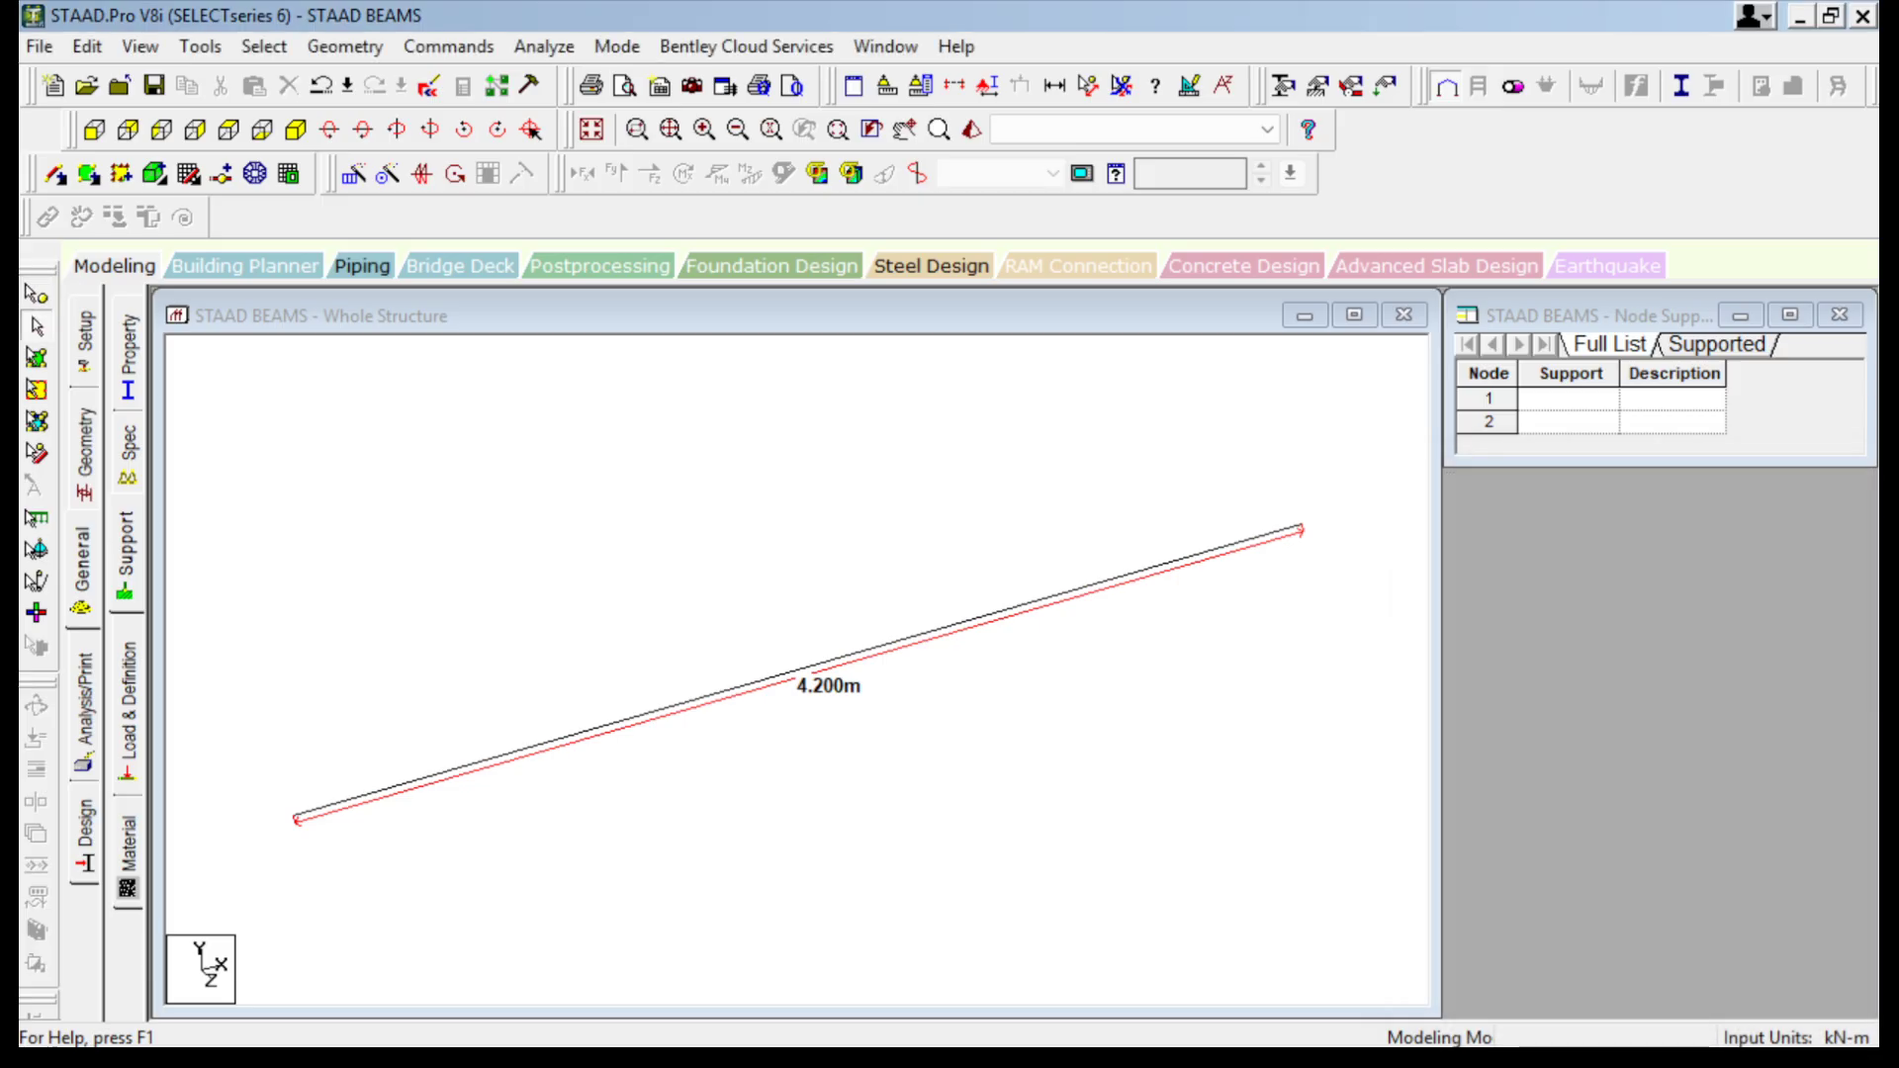
pyautogui.click(1120, 85)
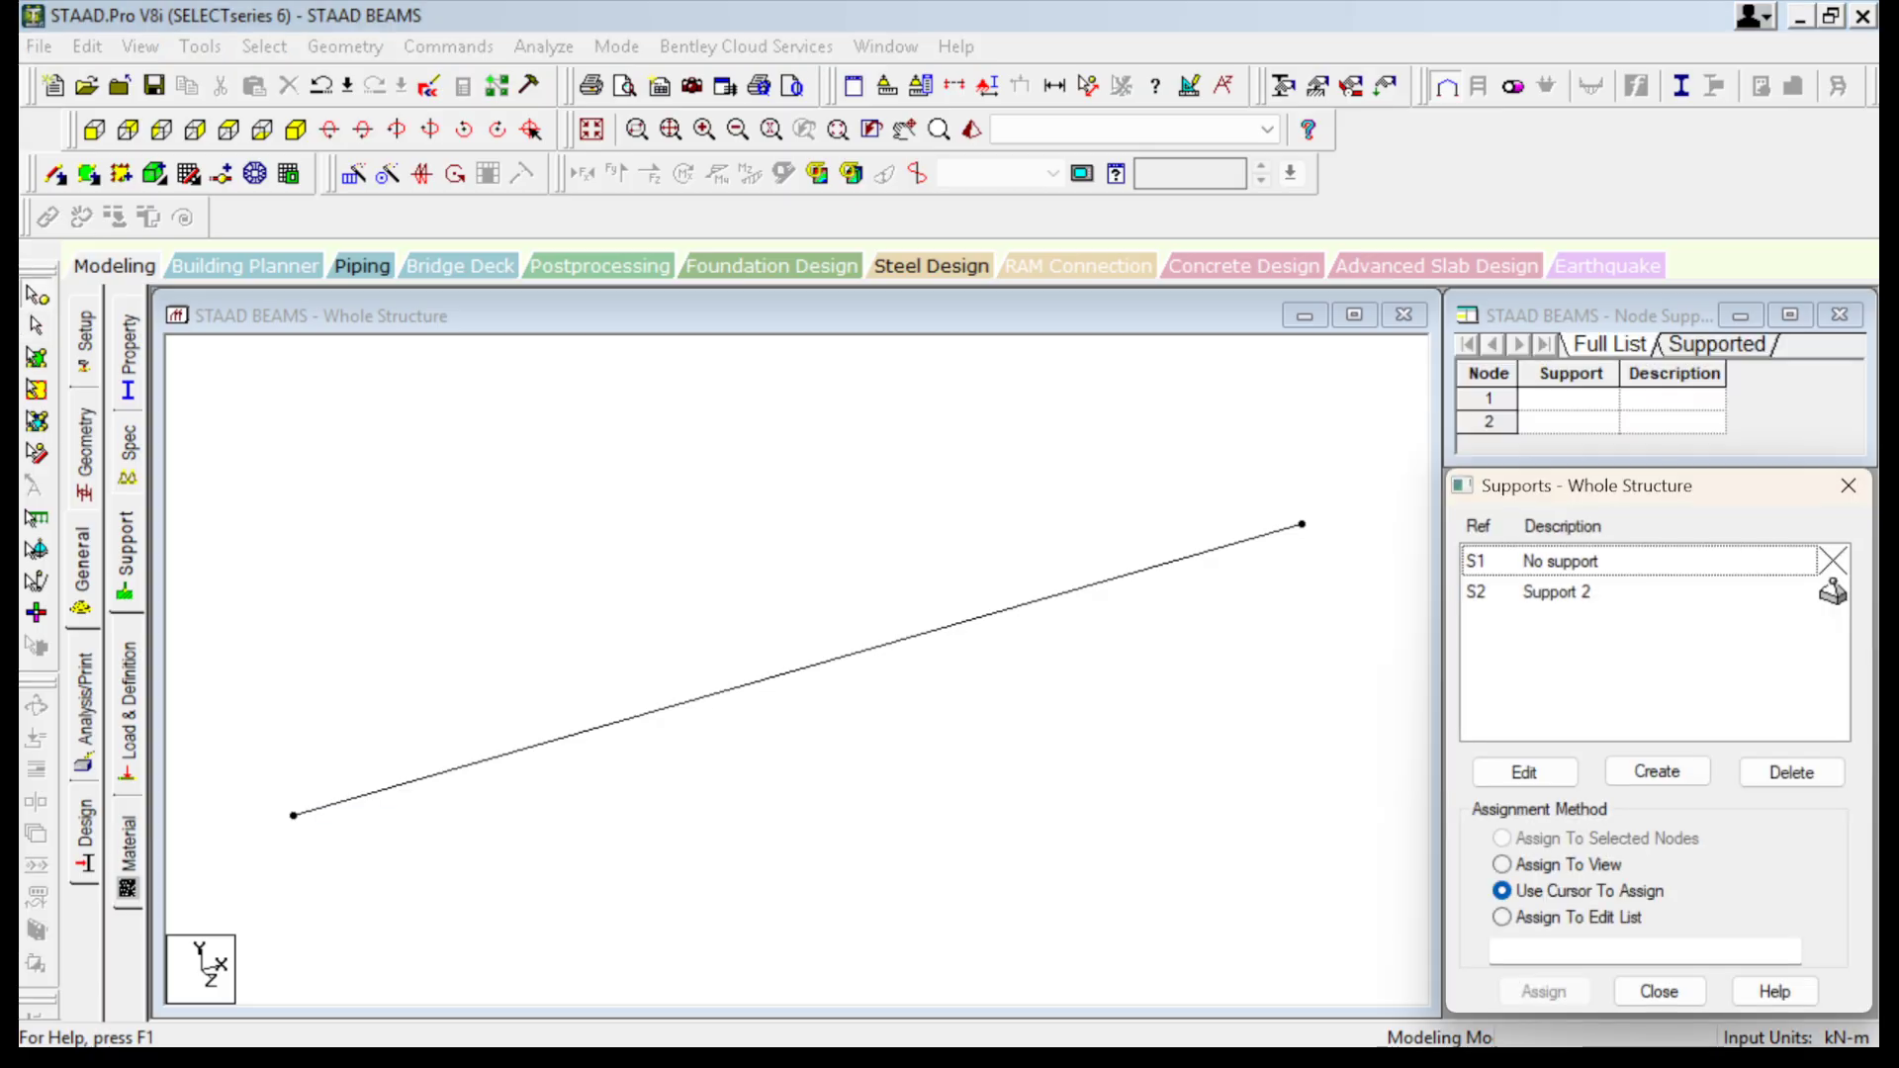
# Assign the pinned support S2 to both end nodes of the beam.
pyautogui.click(1582, 592)
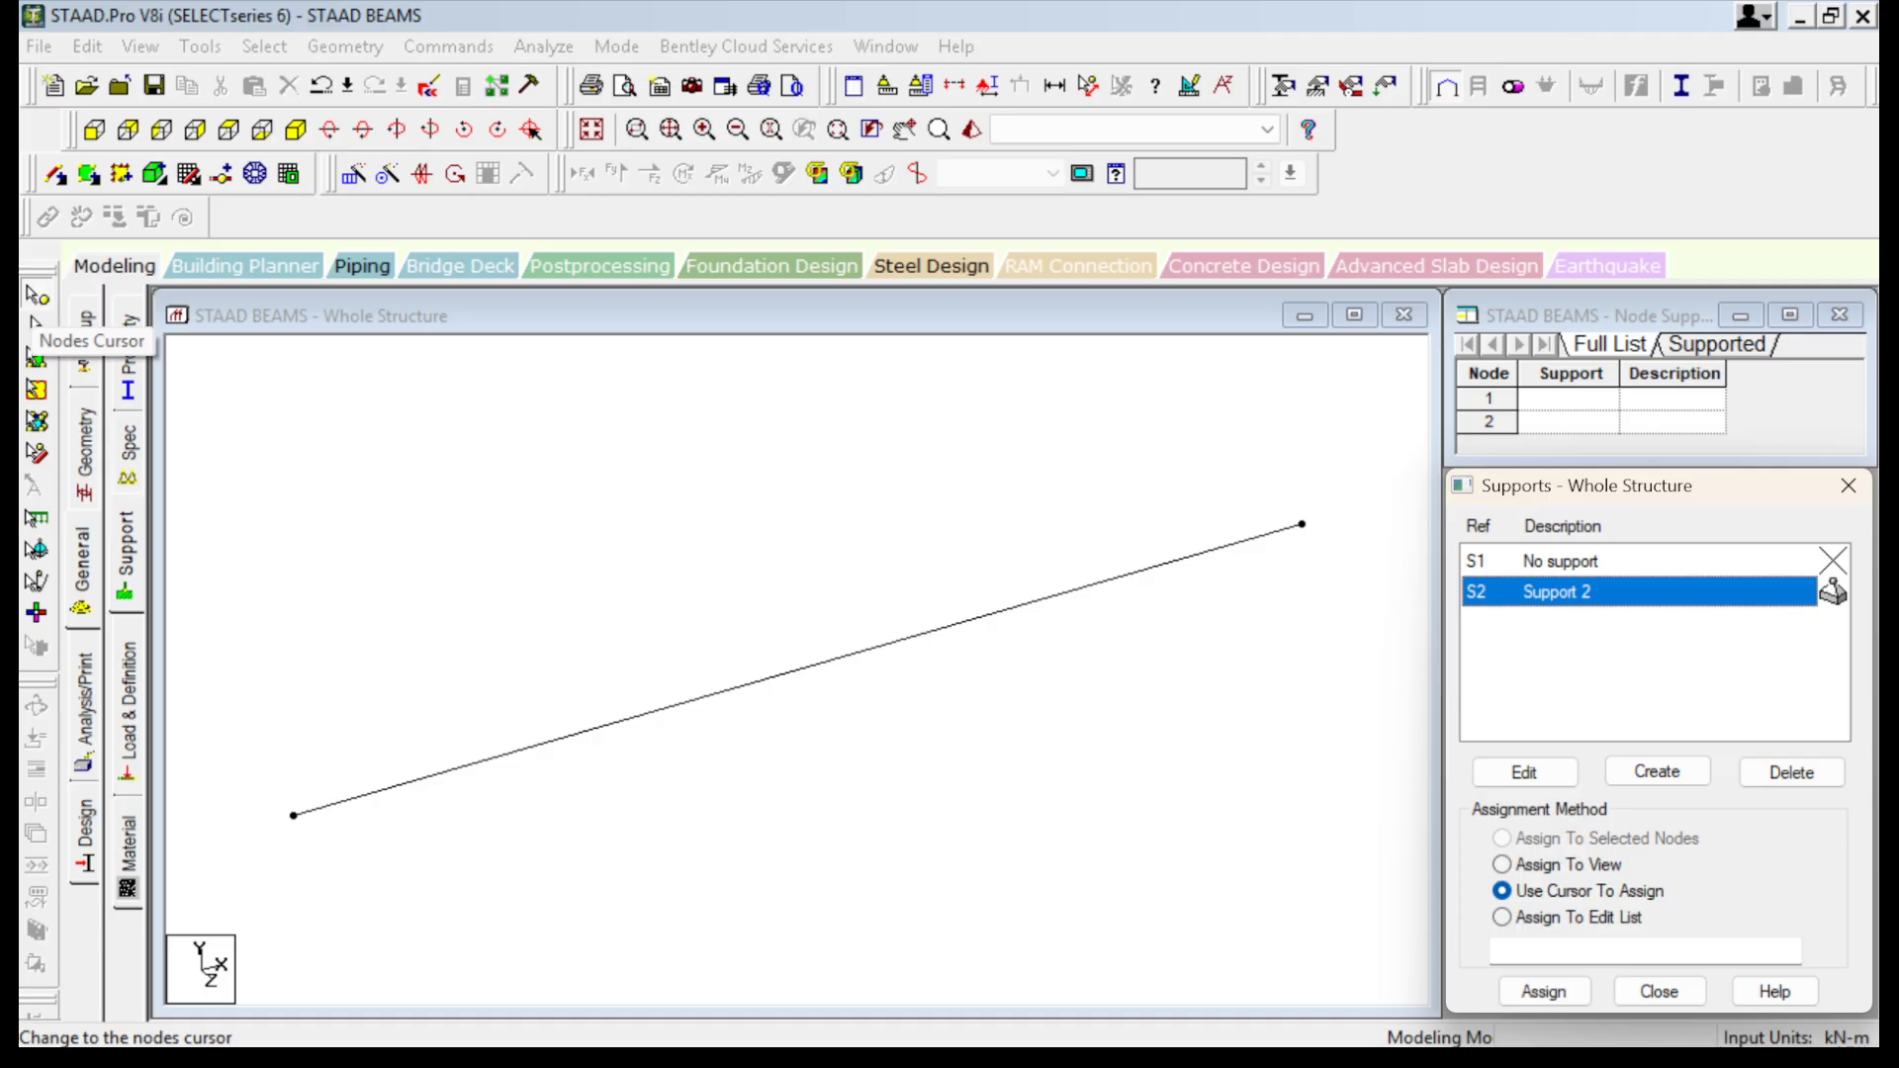
pyautogui.click(35, 325)
pyautogui.moveTo(242, 759); pyautogui.dragTo(332, 860)
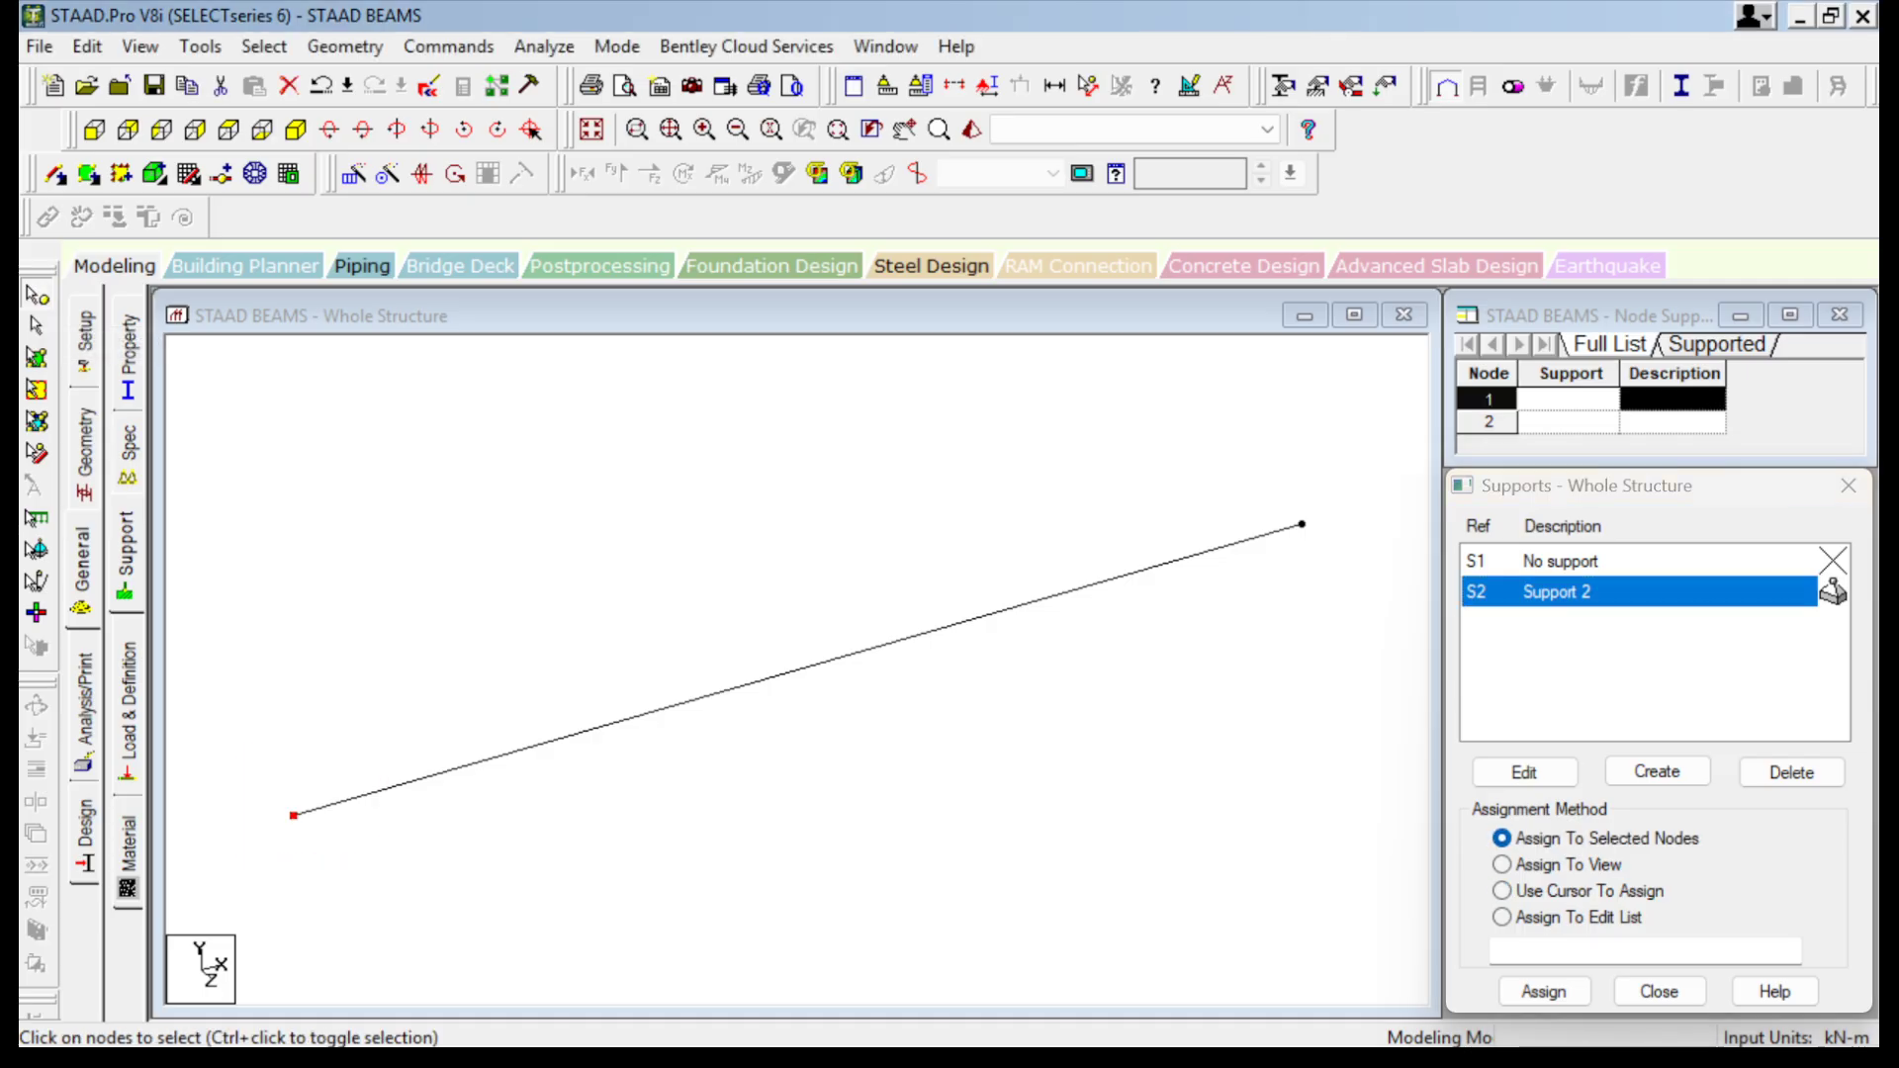
pyautogui.keyDown('ctrl'); pyautogui.moveTo(1218, 495); pyautogui.dragTo(1387, 645); pyautogui.keyUp('ctrl')
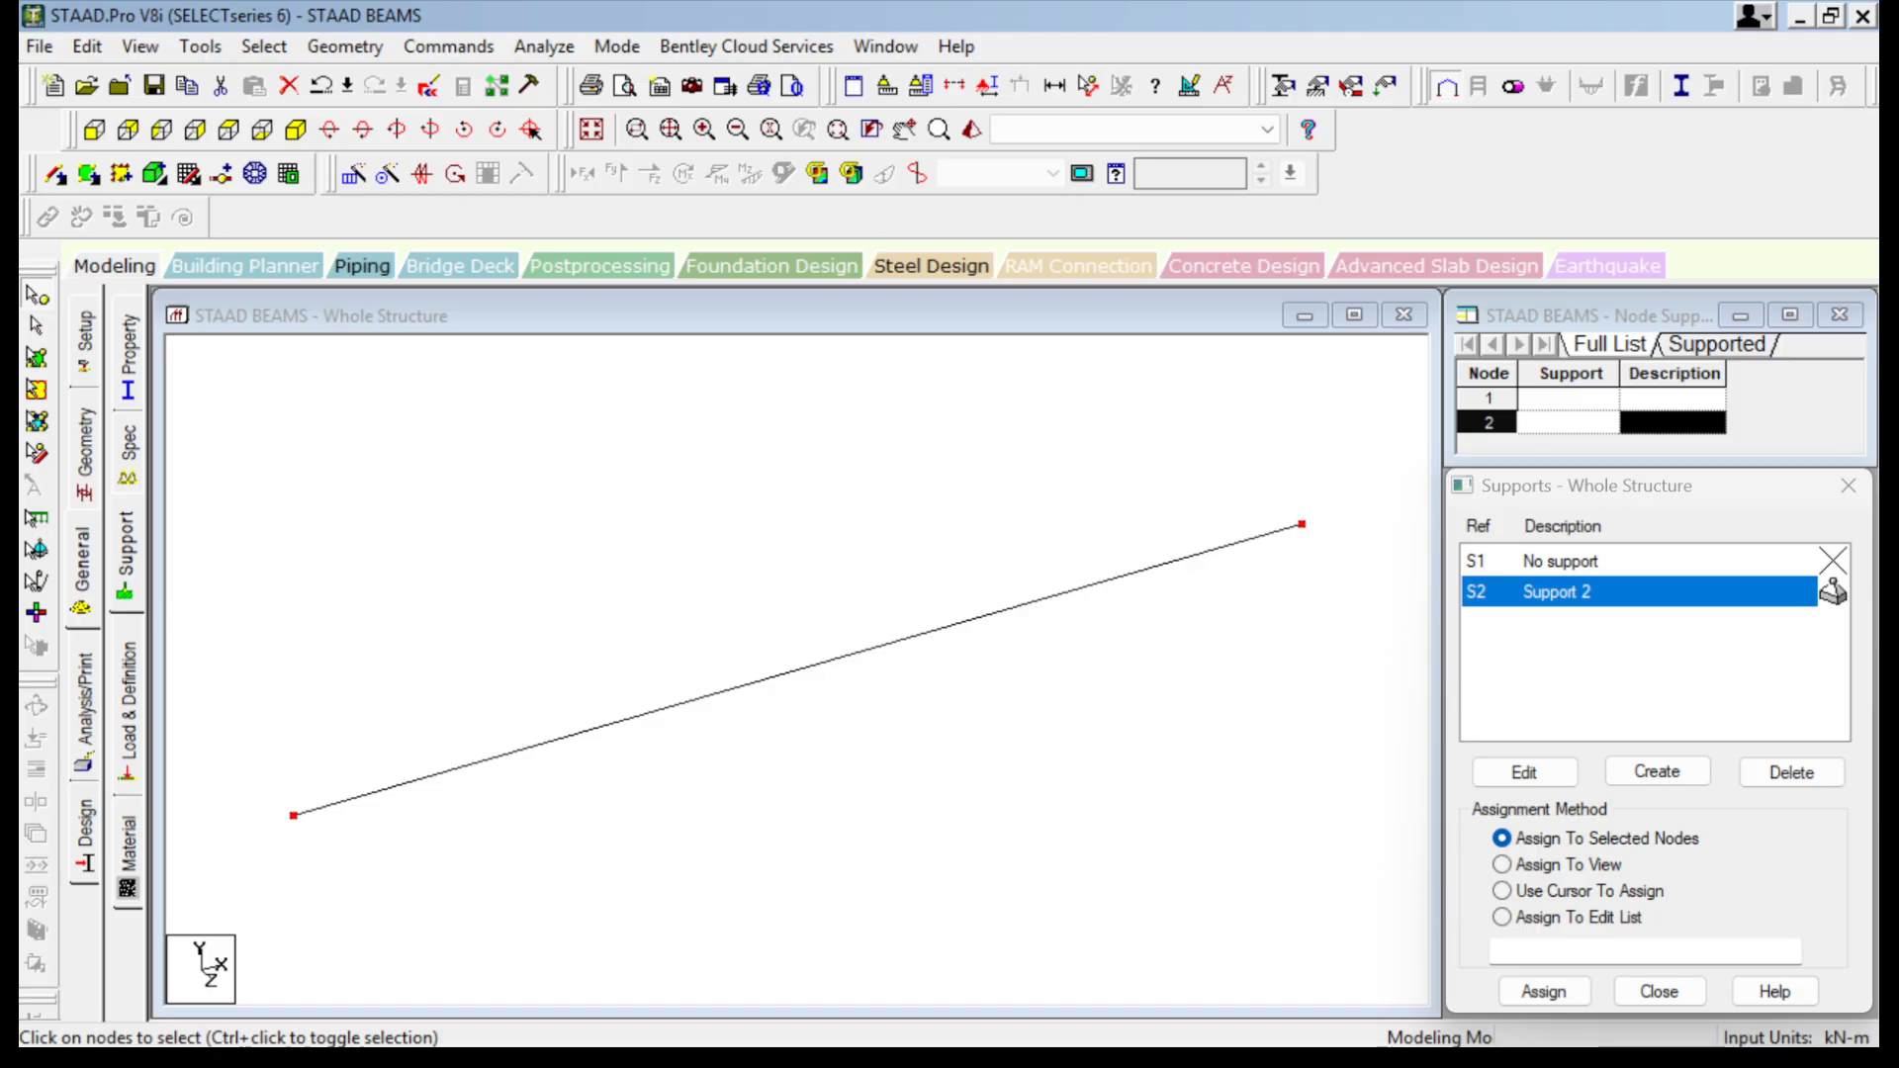
pyautogui.click(1544, 991)
pyautogui.click(1678, 819)
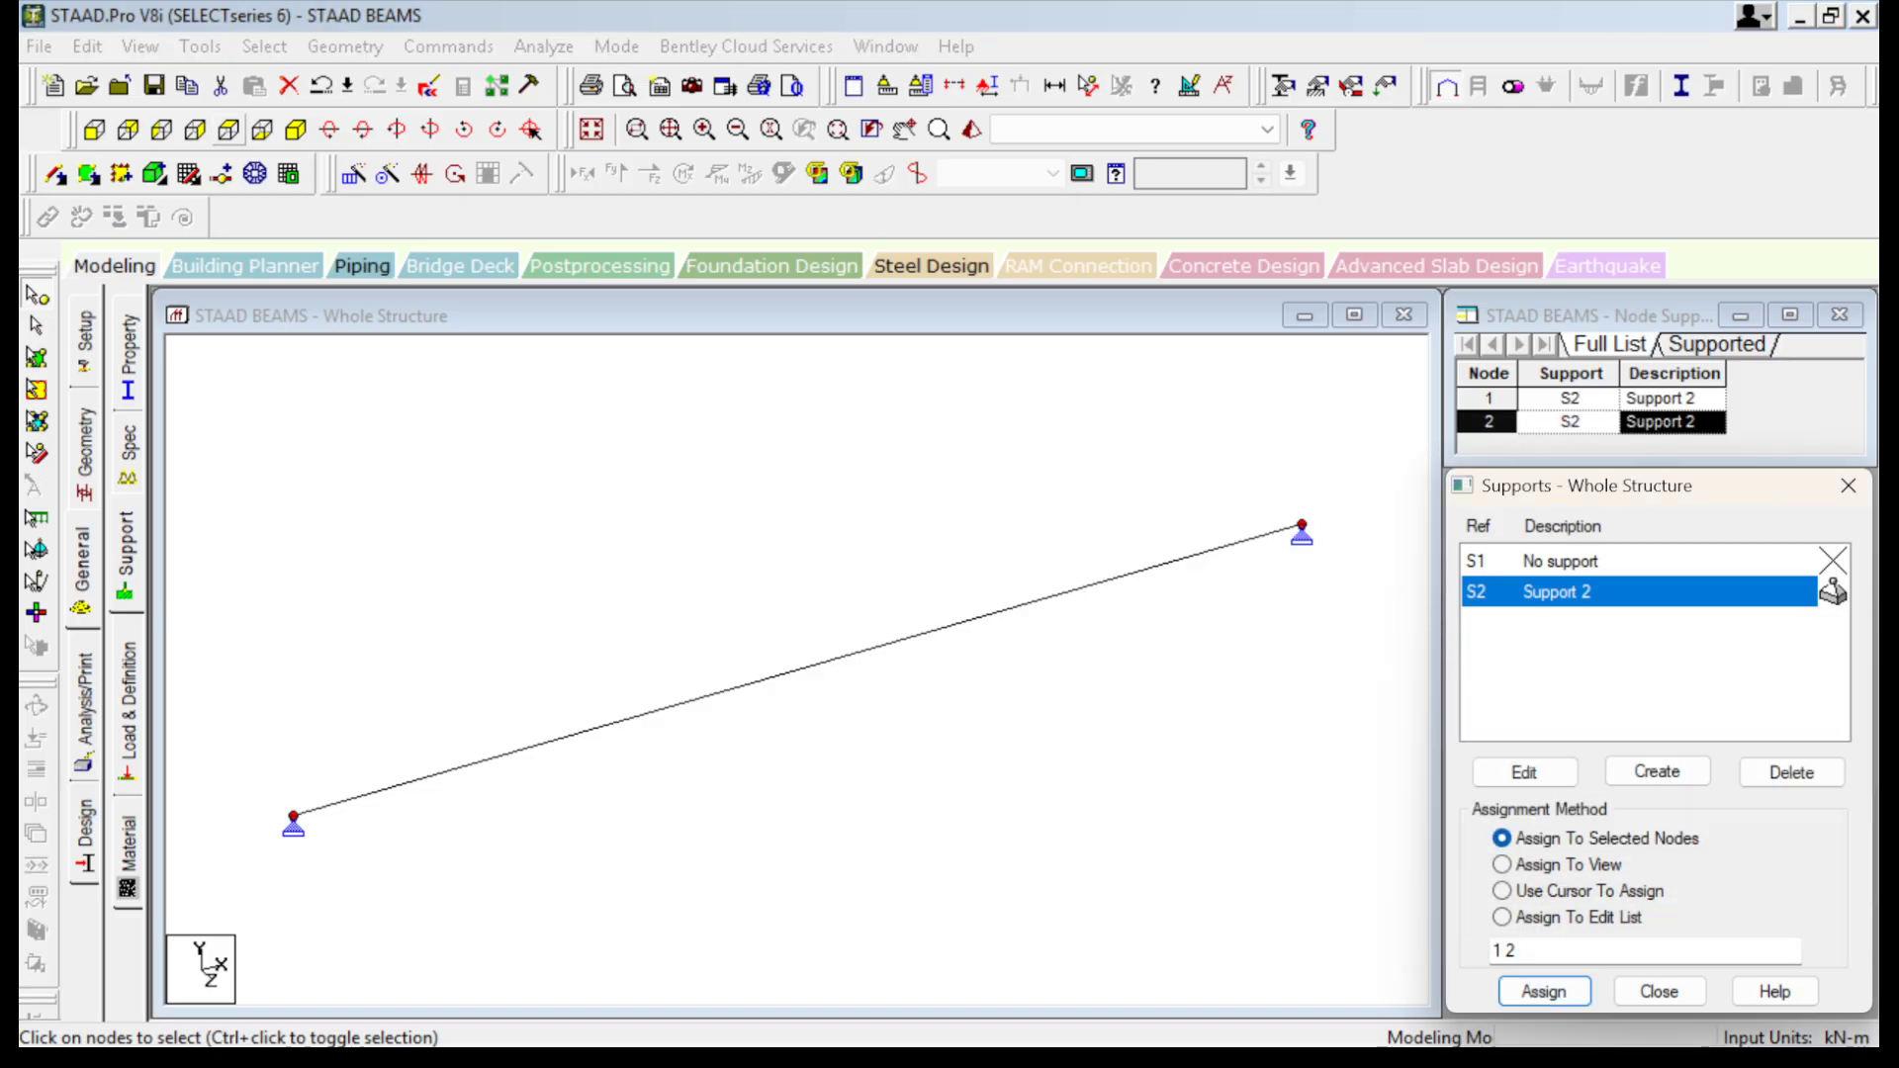
# Show the supported beam in plan view from above.
pyautogui.click(229, 129)
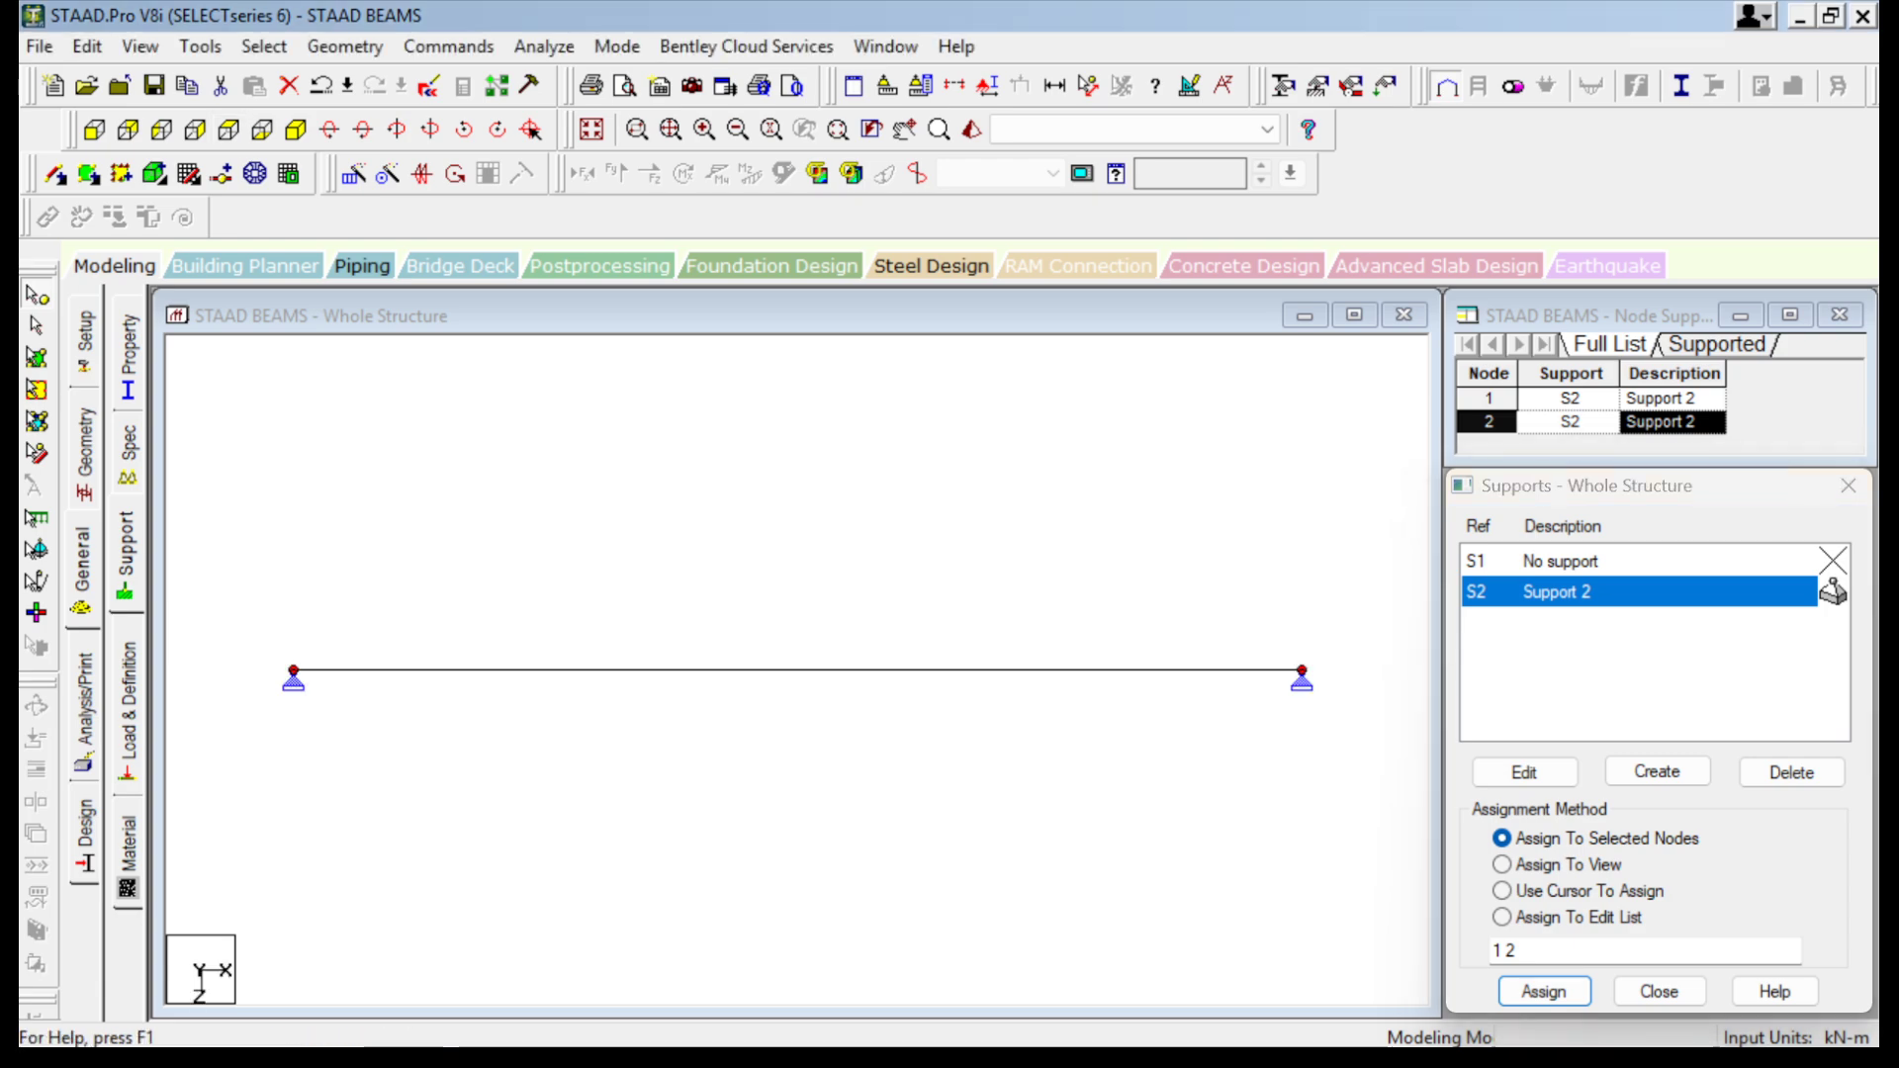
pyautogui.moveTo(797, 683); pyautogui.dragTo(788, 575, button='middle')
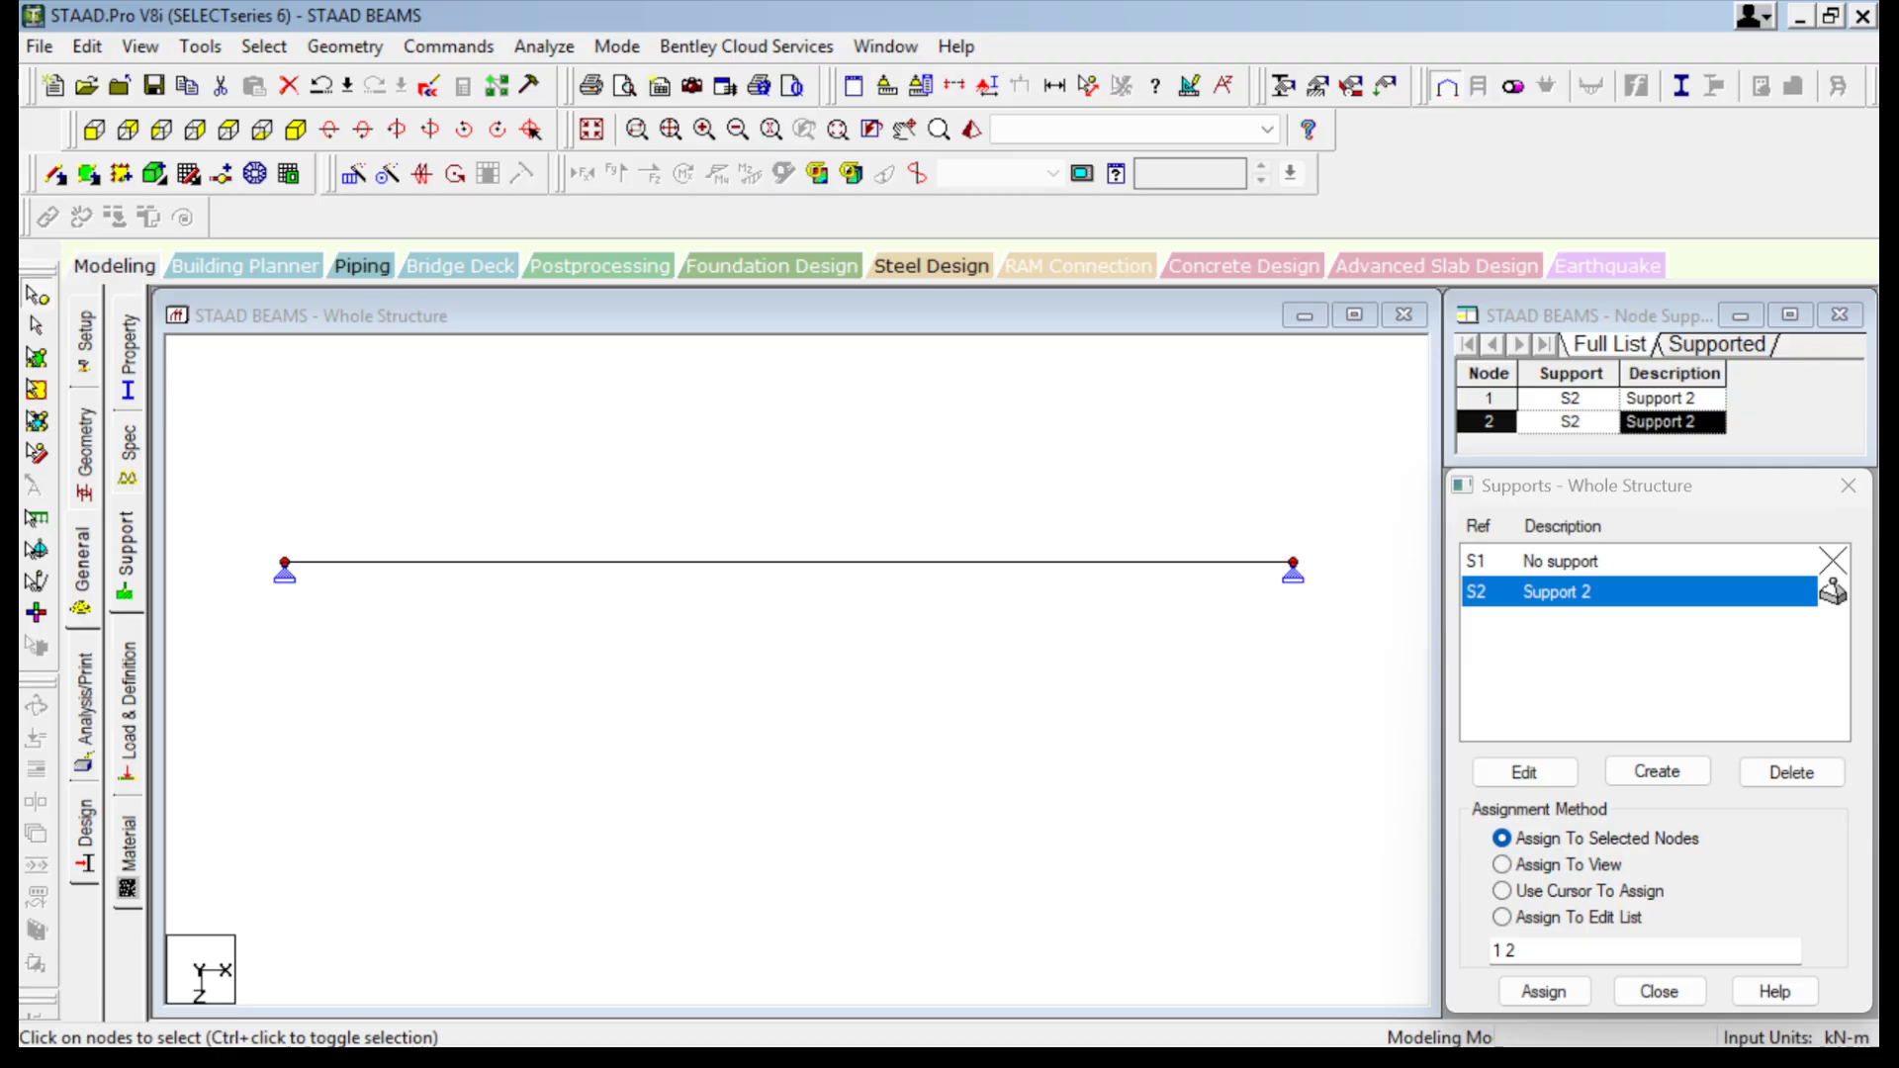
pyautogui.click(37, 326)
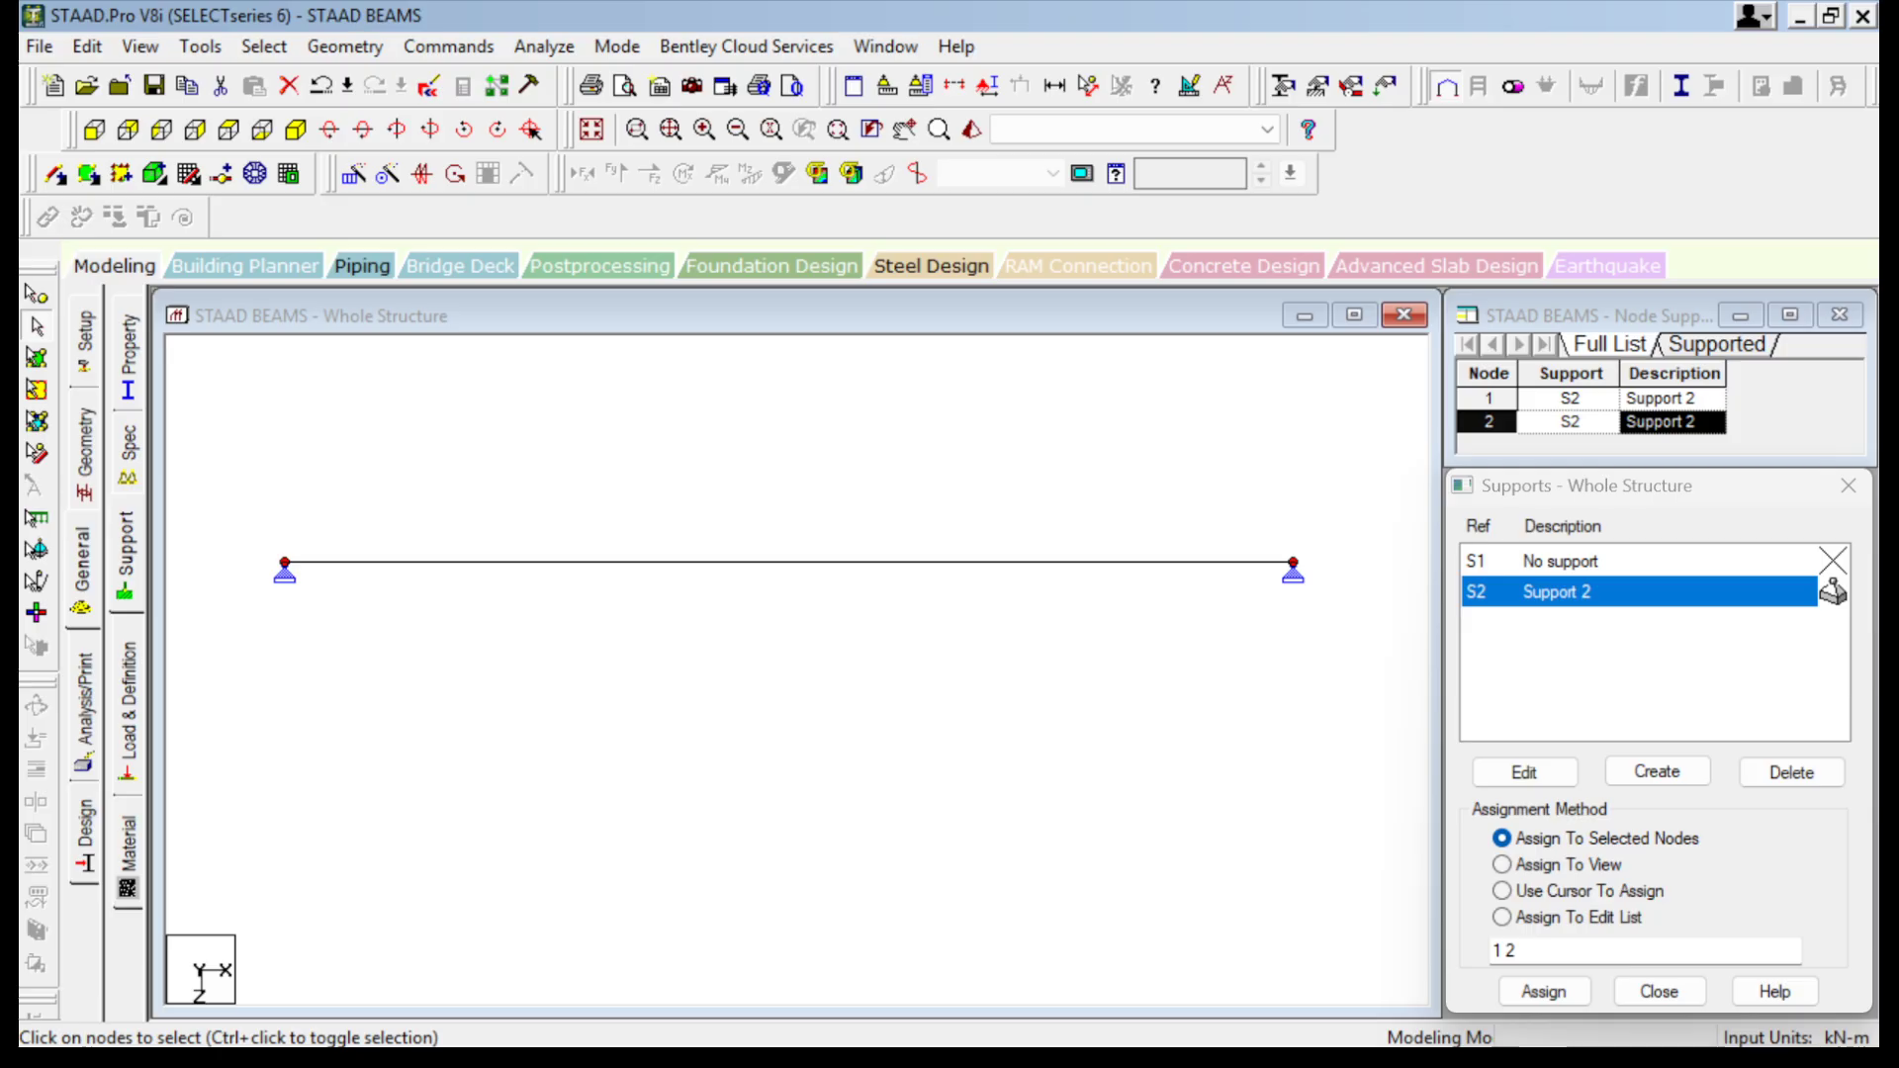
# Check the beam cross-section and loading of Example 6.1 in the PDF textbook and return to the STAAD.Pro model.
pyautogui.press('super')
pyautogui.click(1095, 1015)
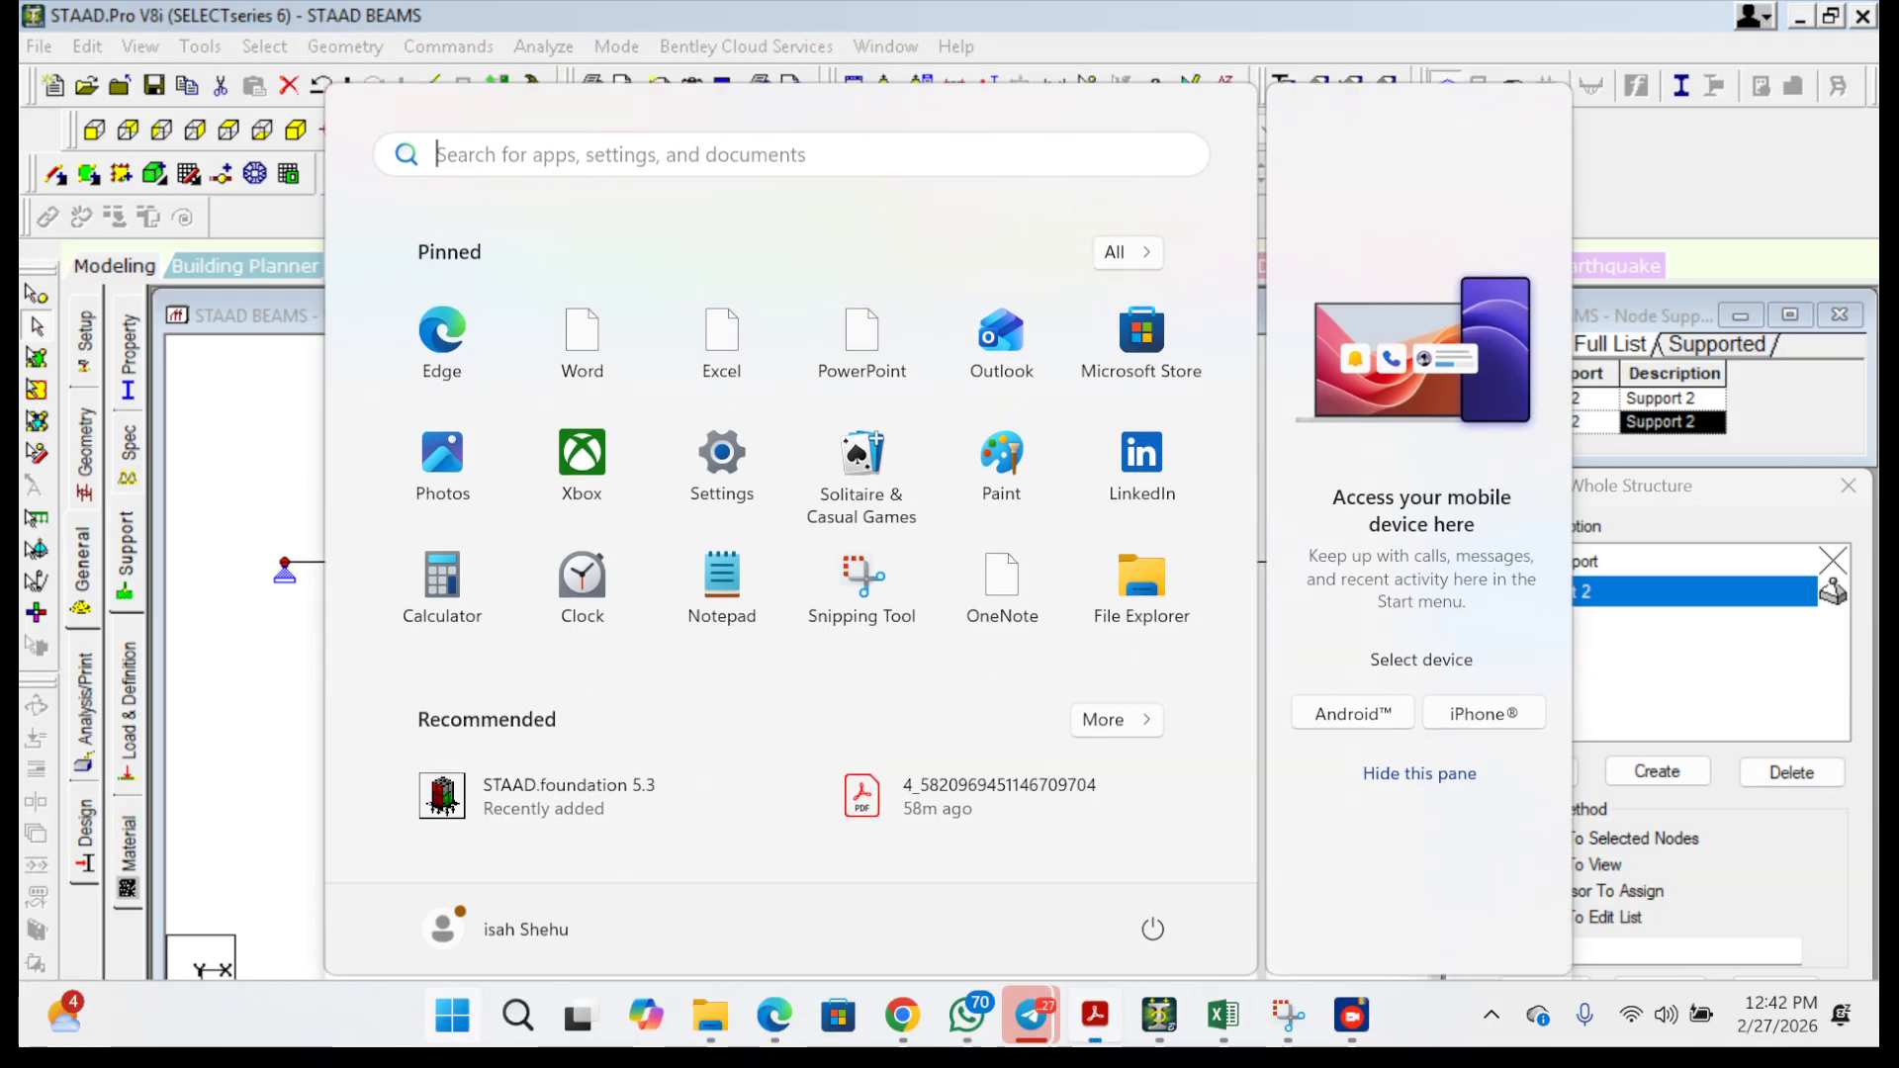
pyautogui.scroll(5, 1157, 603)
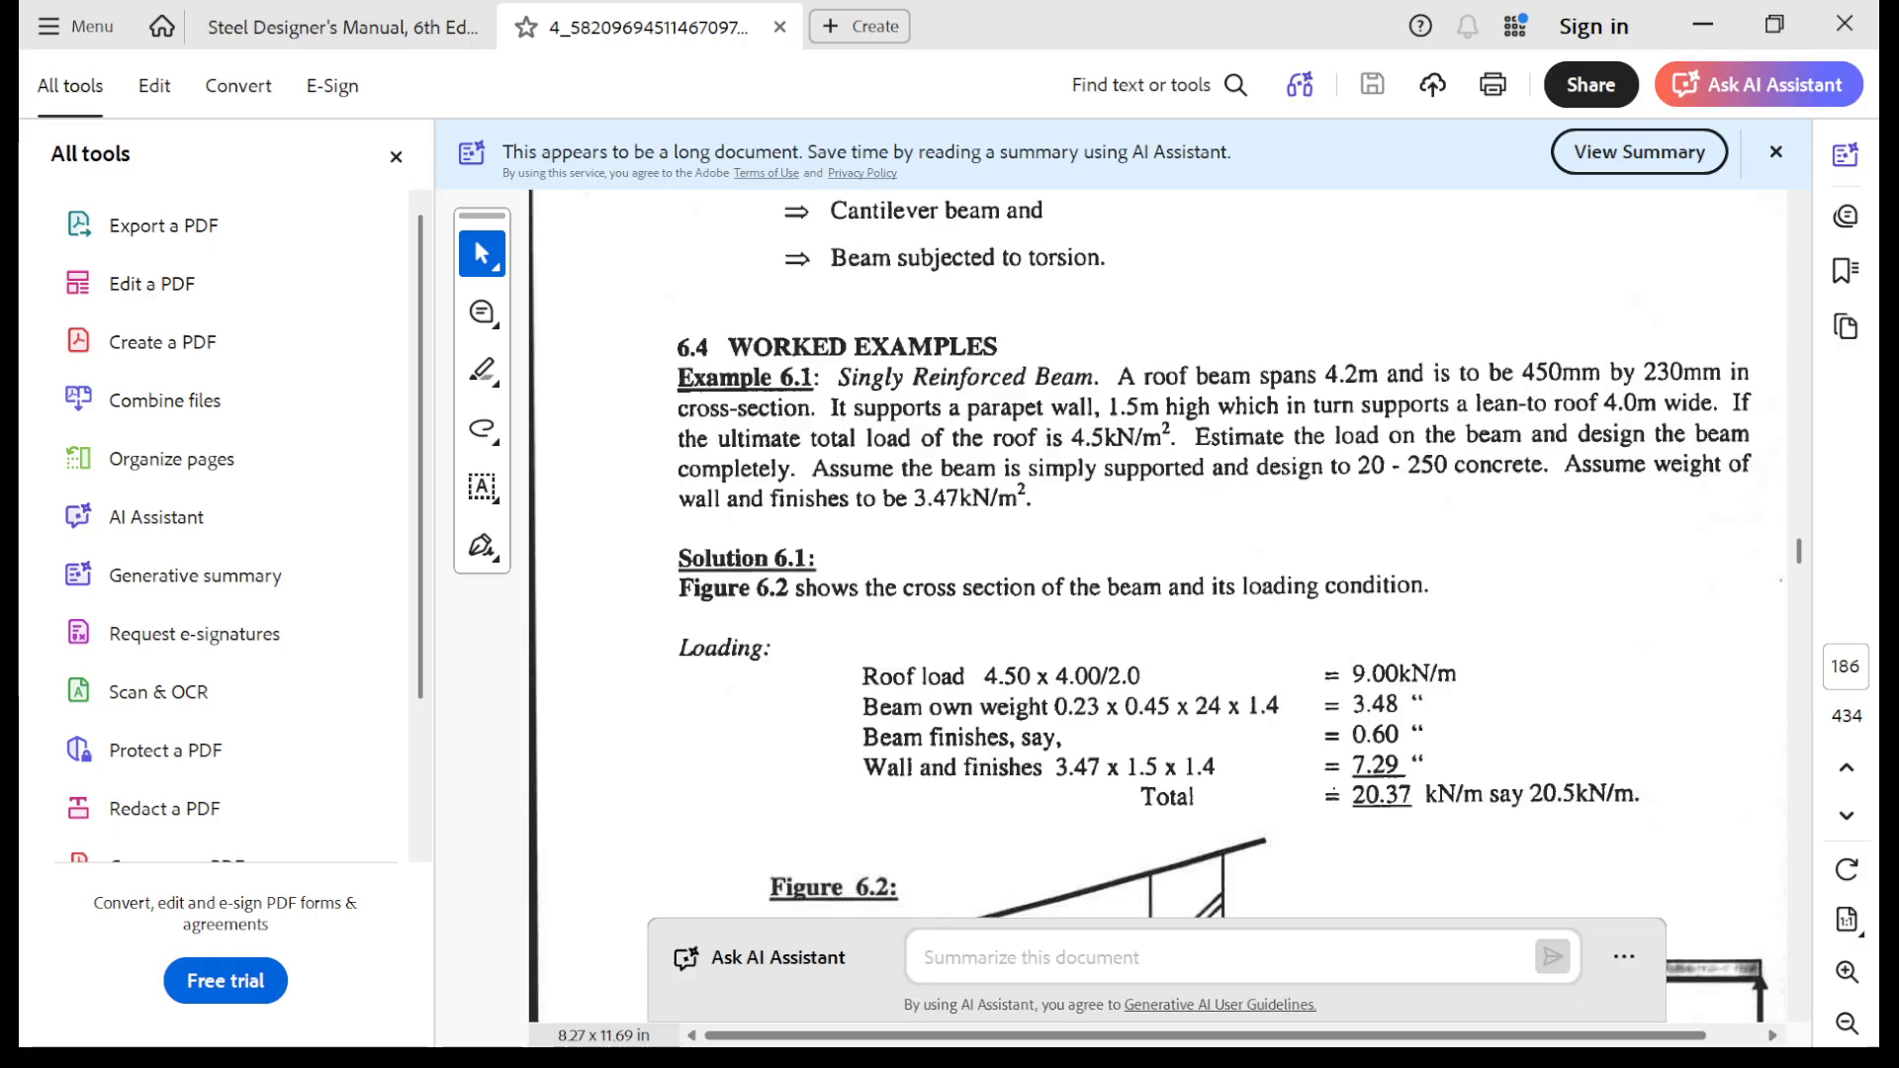
pyautogui.press('super')
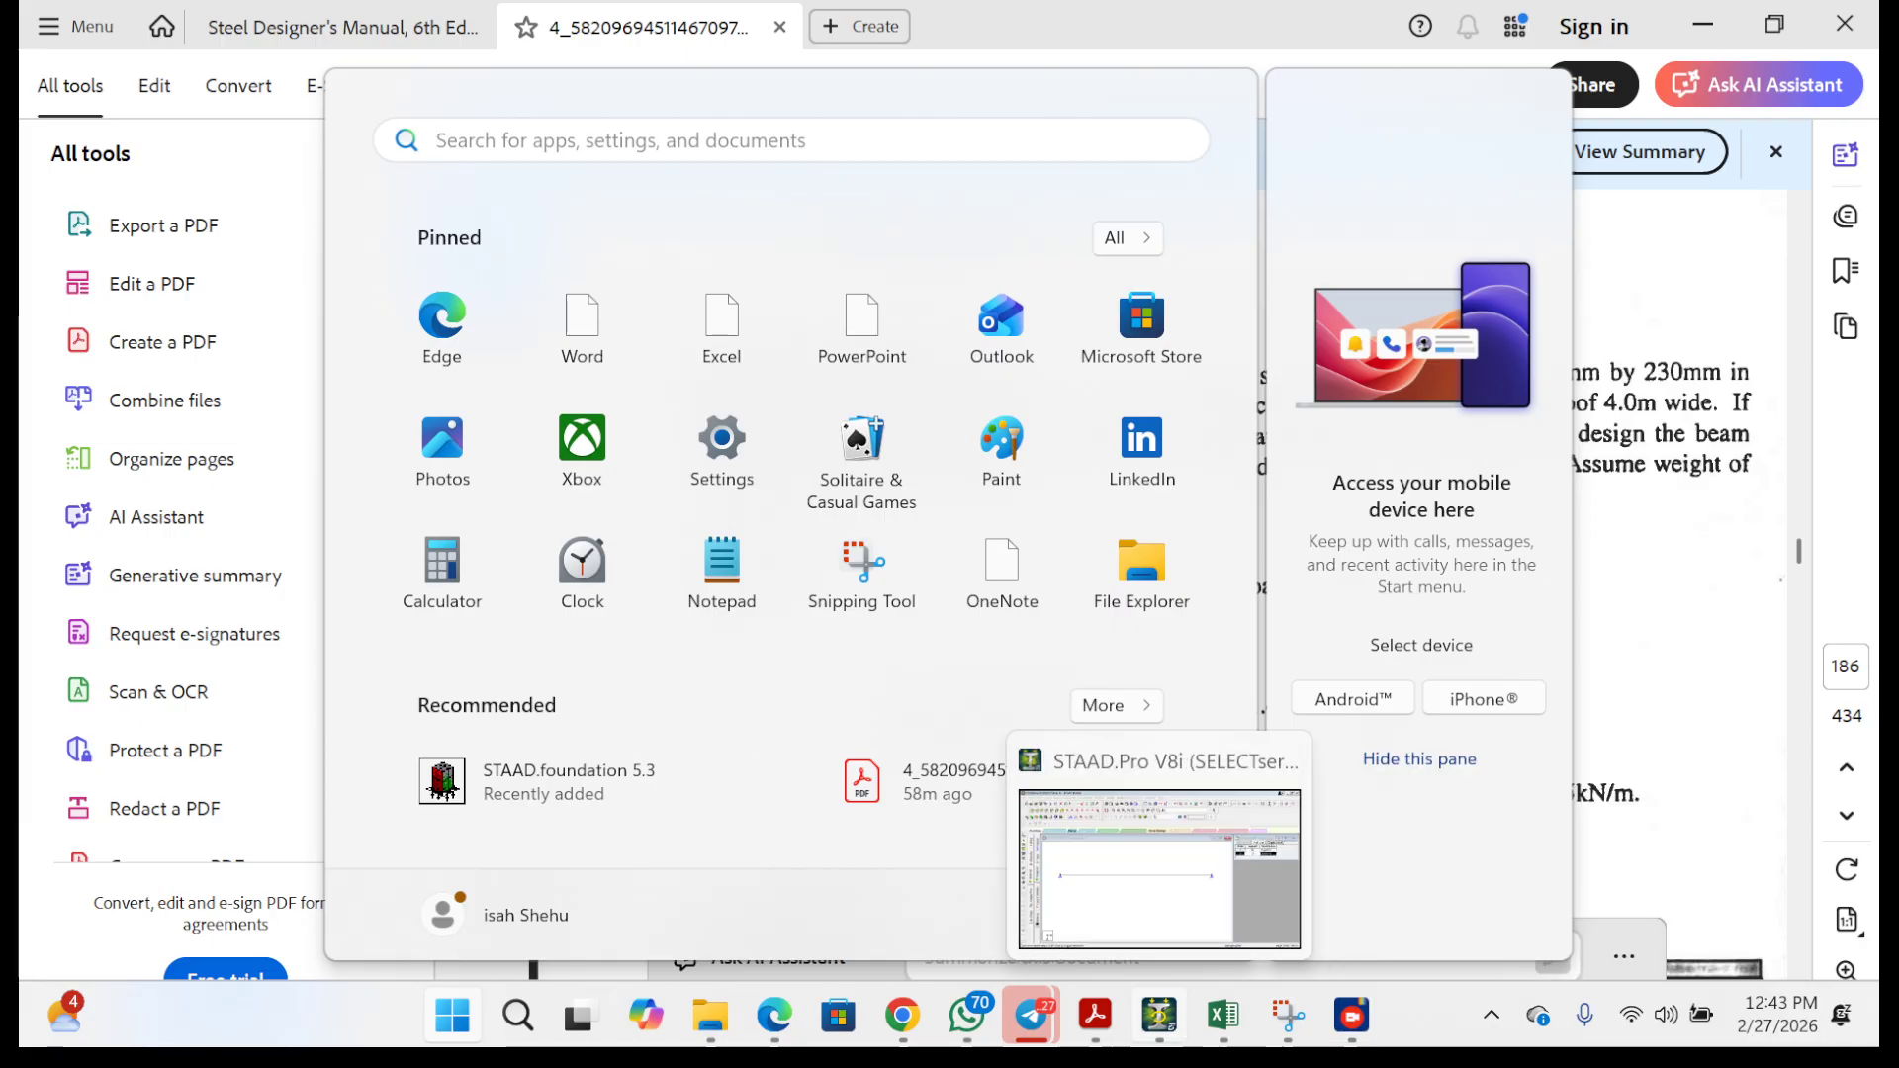
pyautogui.click(1159, 1013)
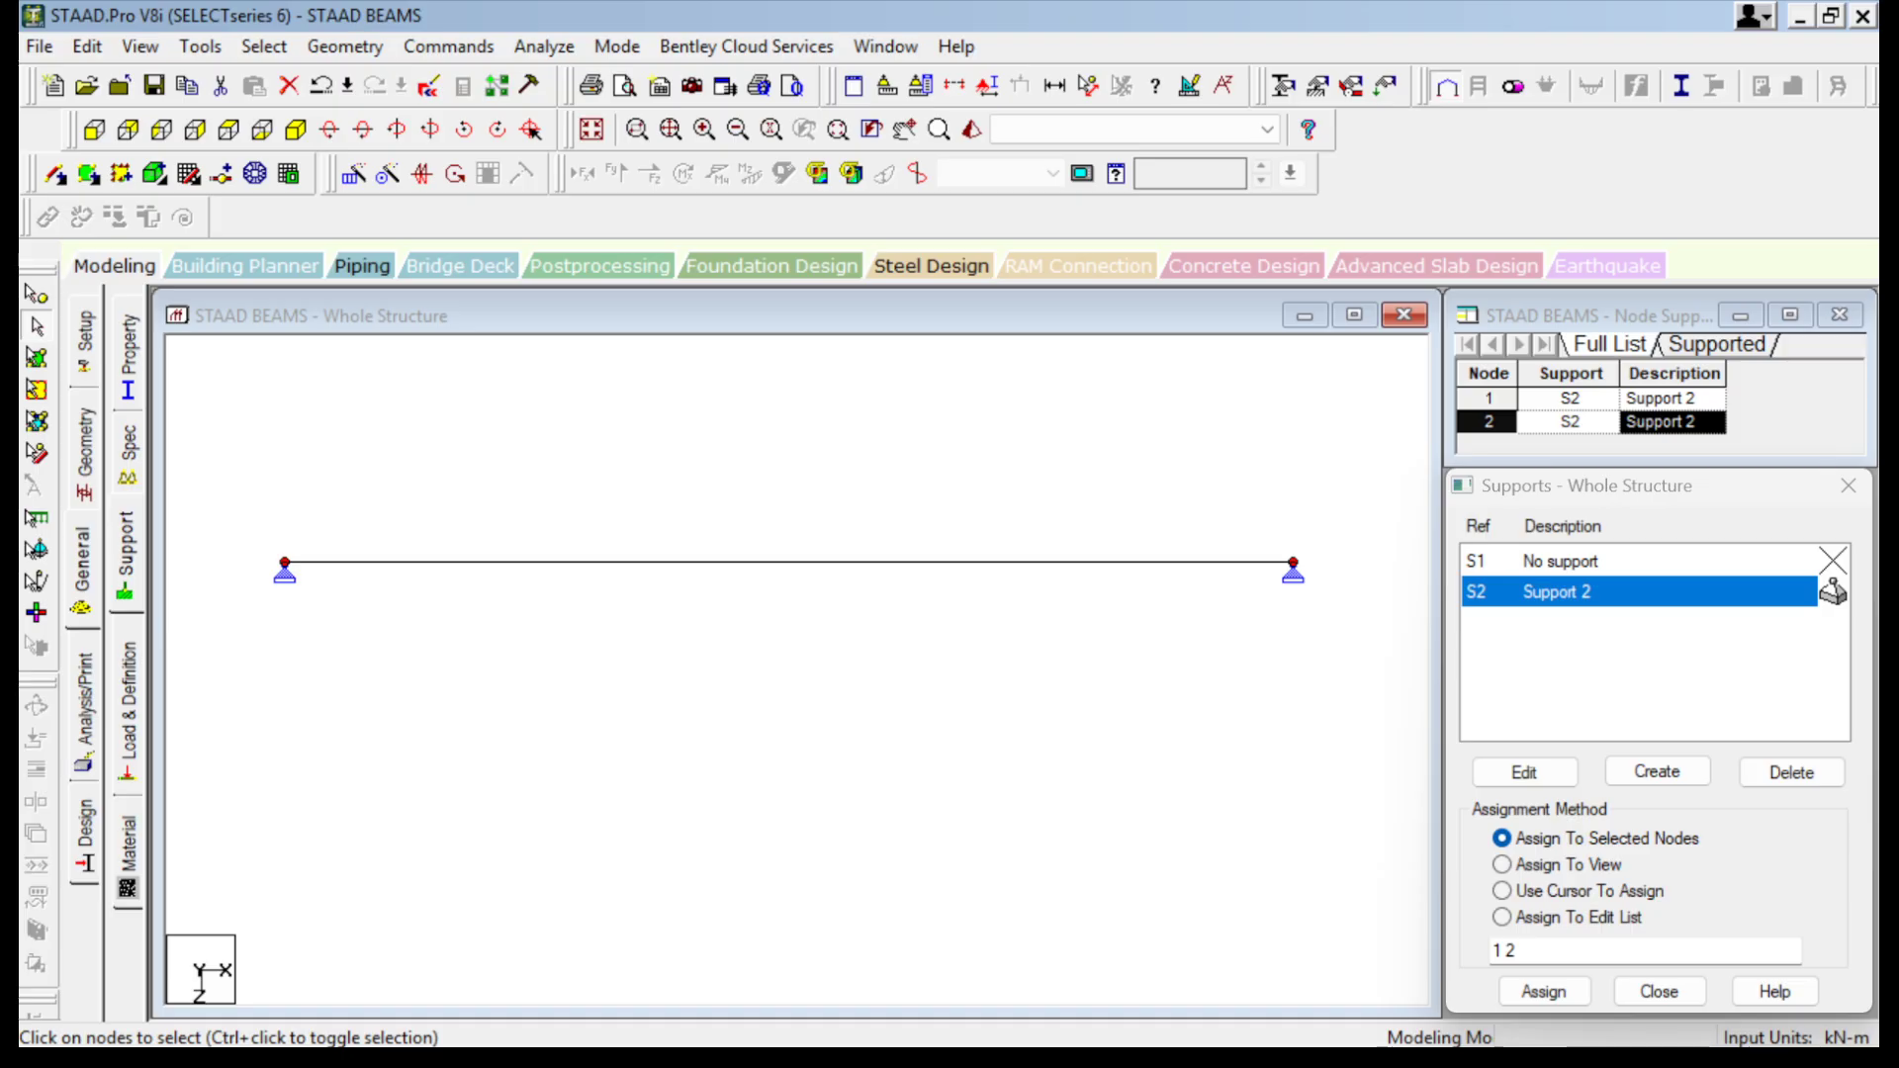
# Define a rectangular concrete section with a depth YD of 0.45 m and a width ZD of 0.23 m.
pyautogui.click(128, 356)
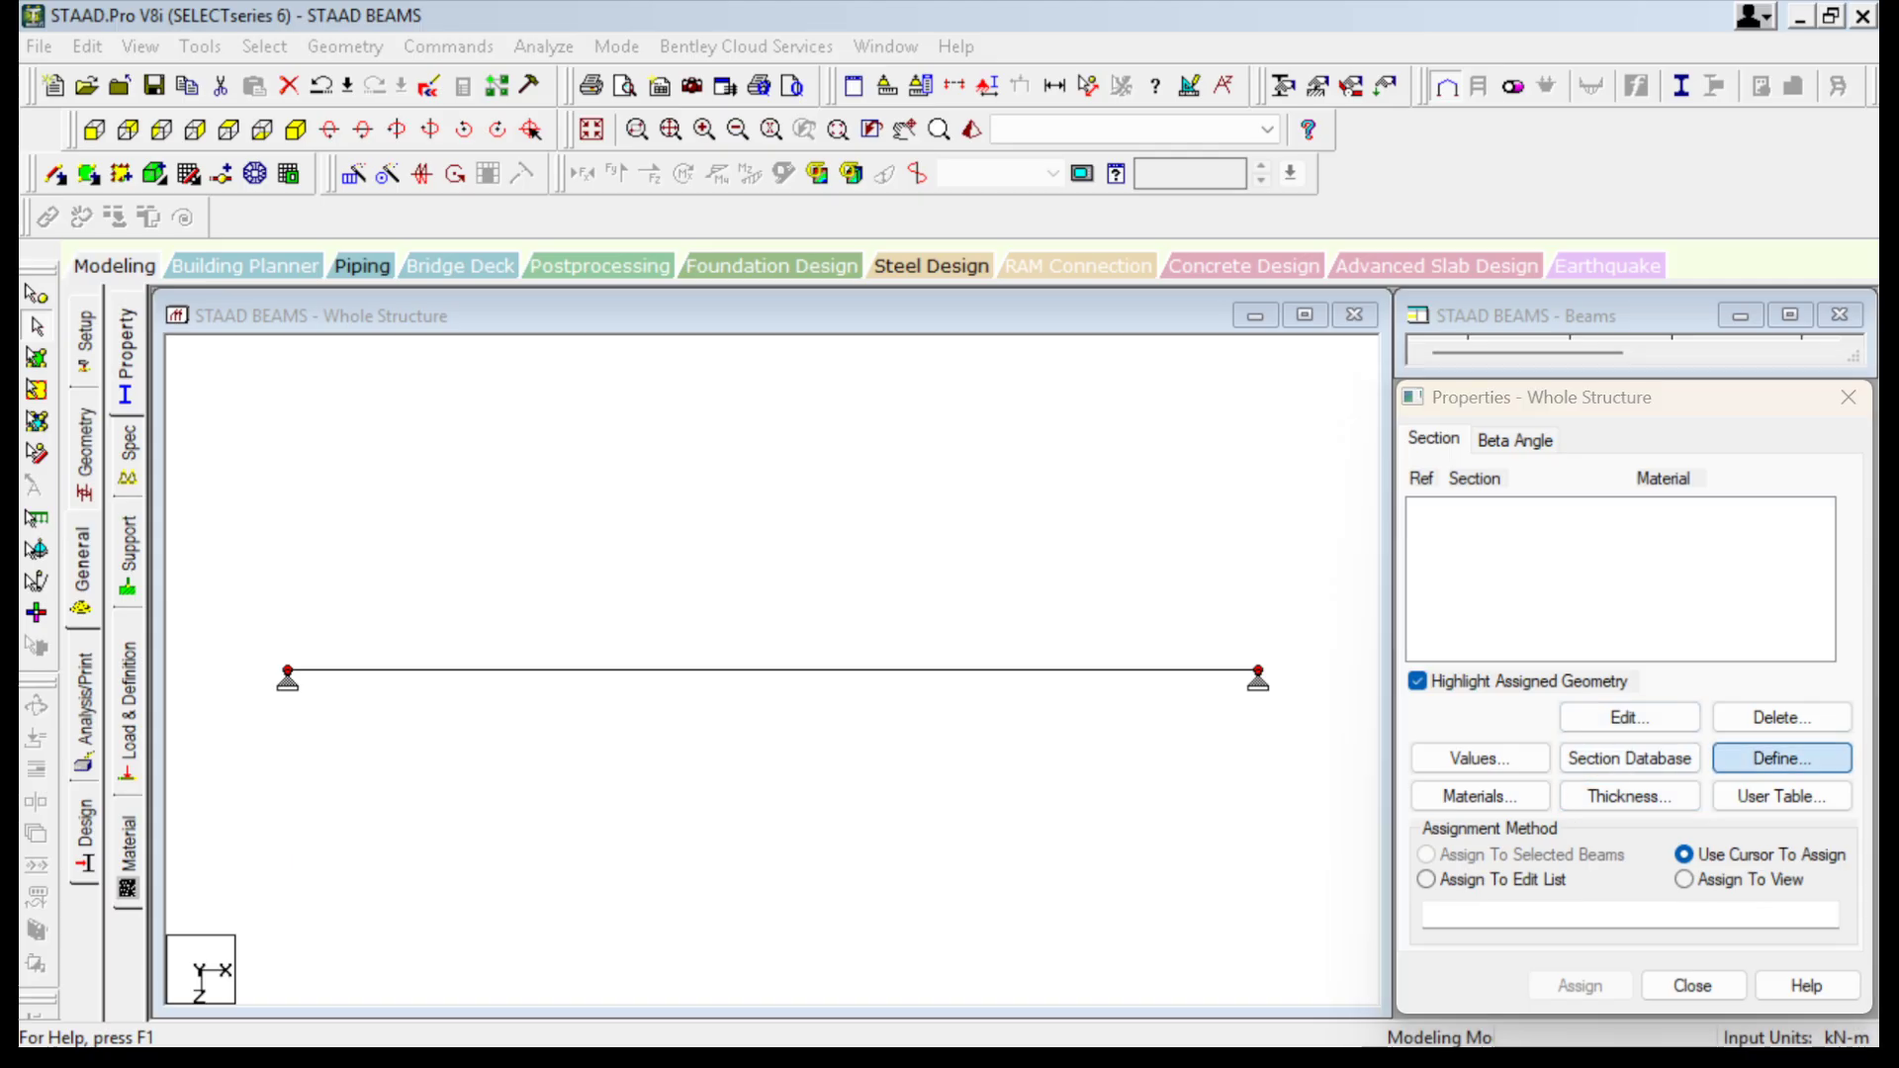
pyautogui.click(1781, 758)
pyautogui.click(534, 308)
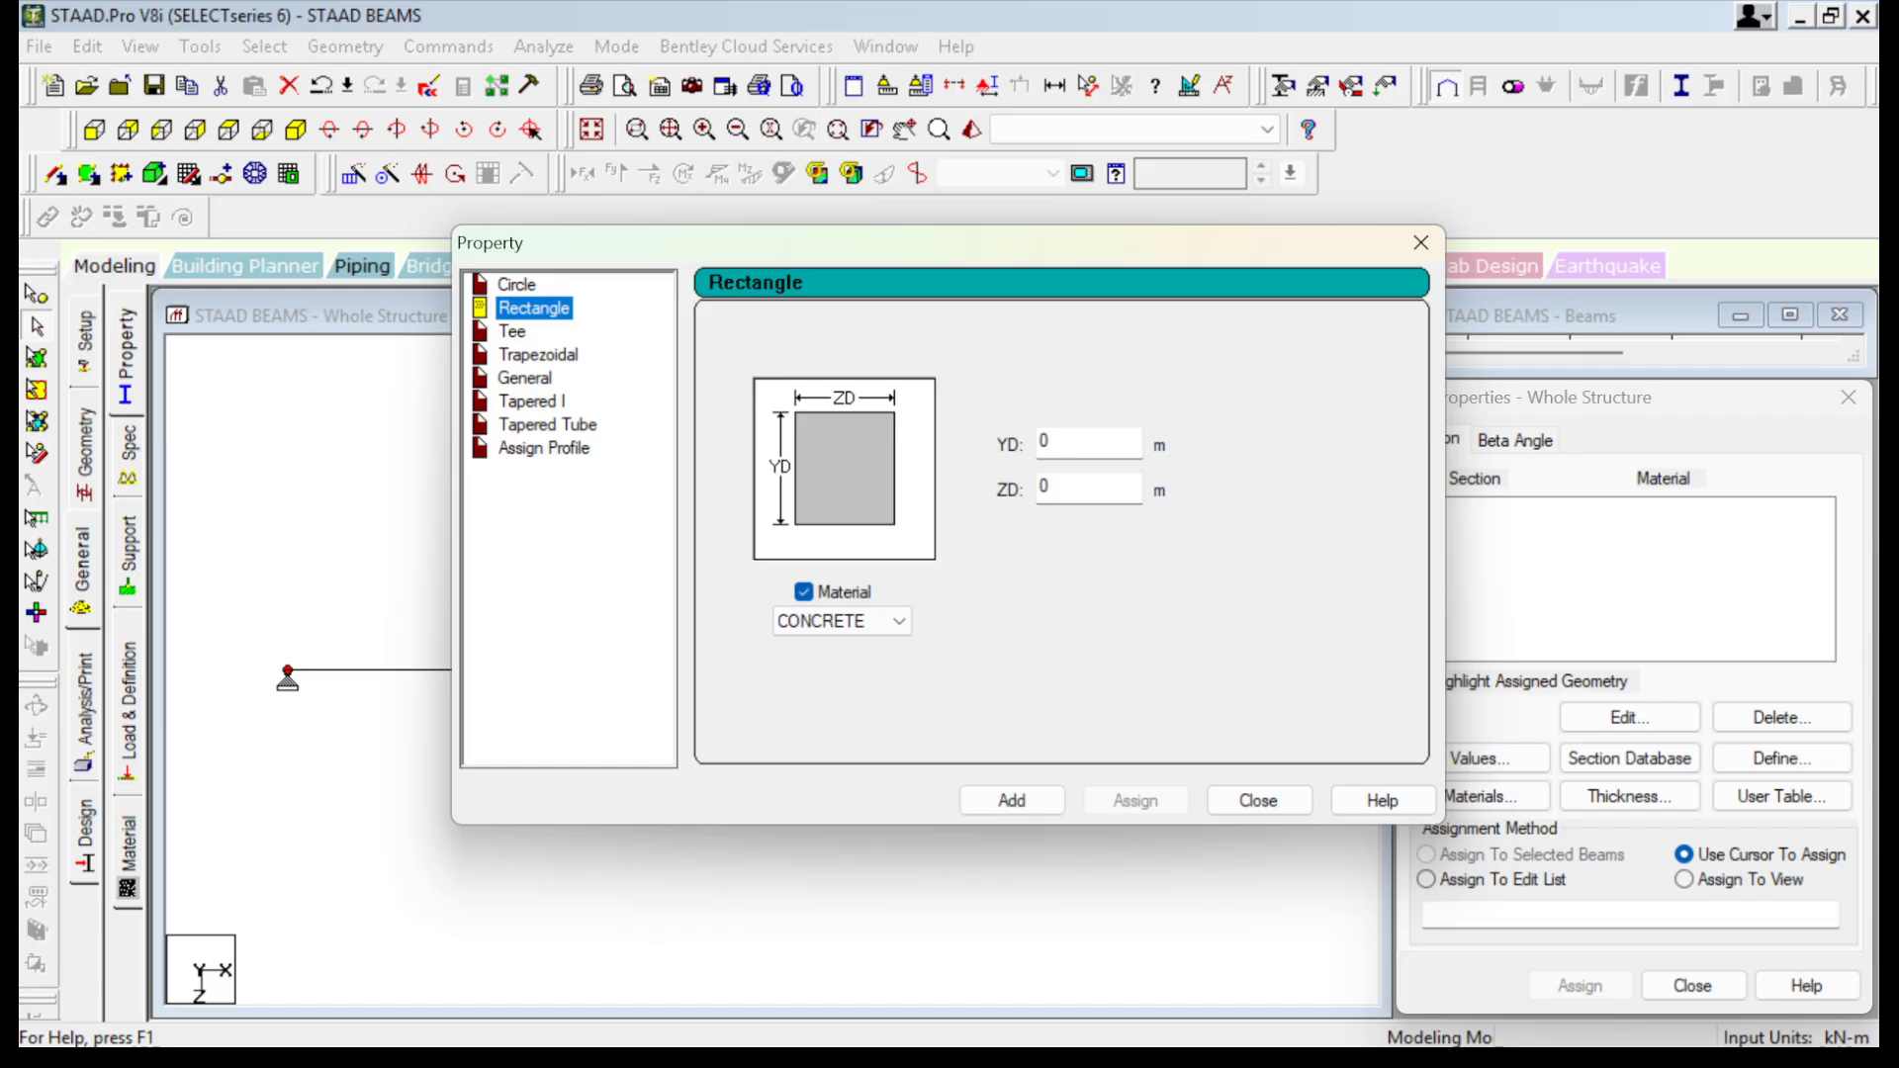
pyautogui.click(1051, 442)
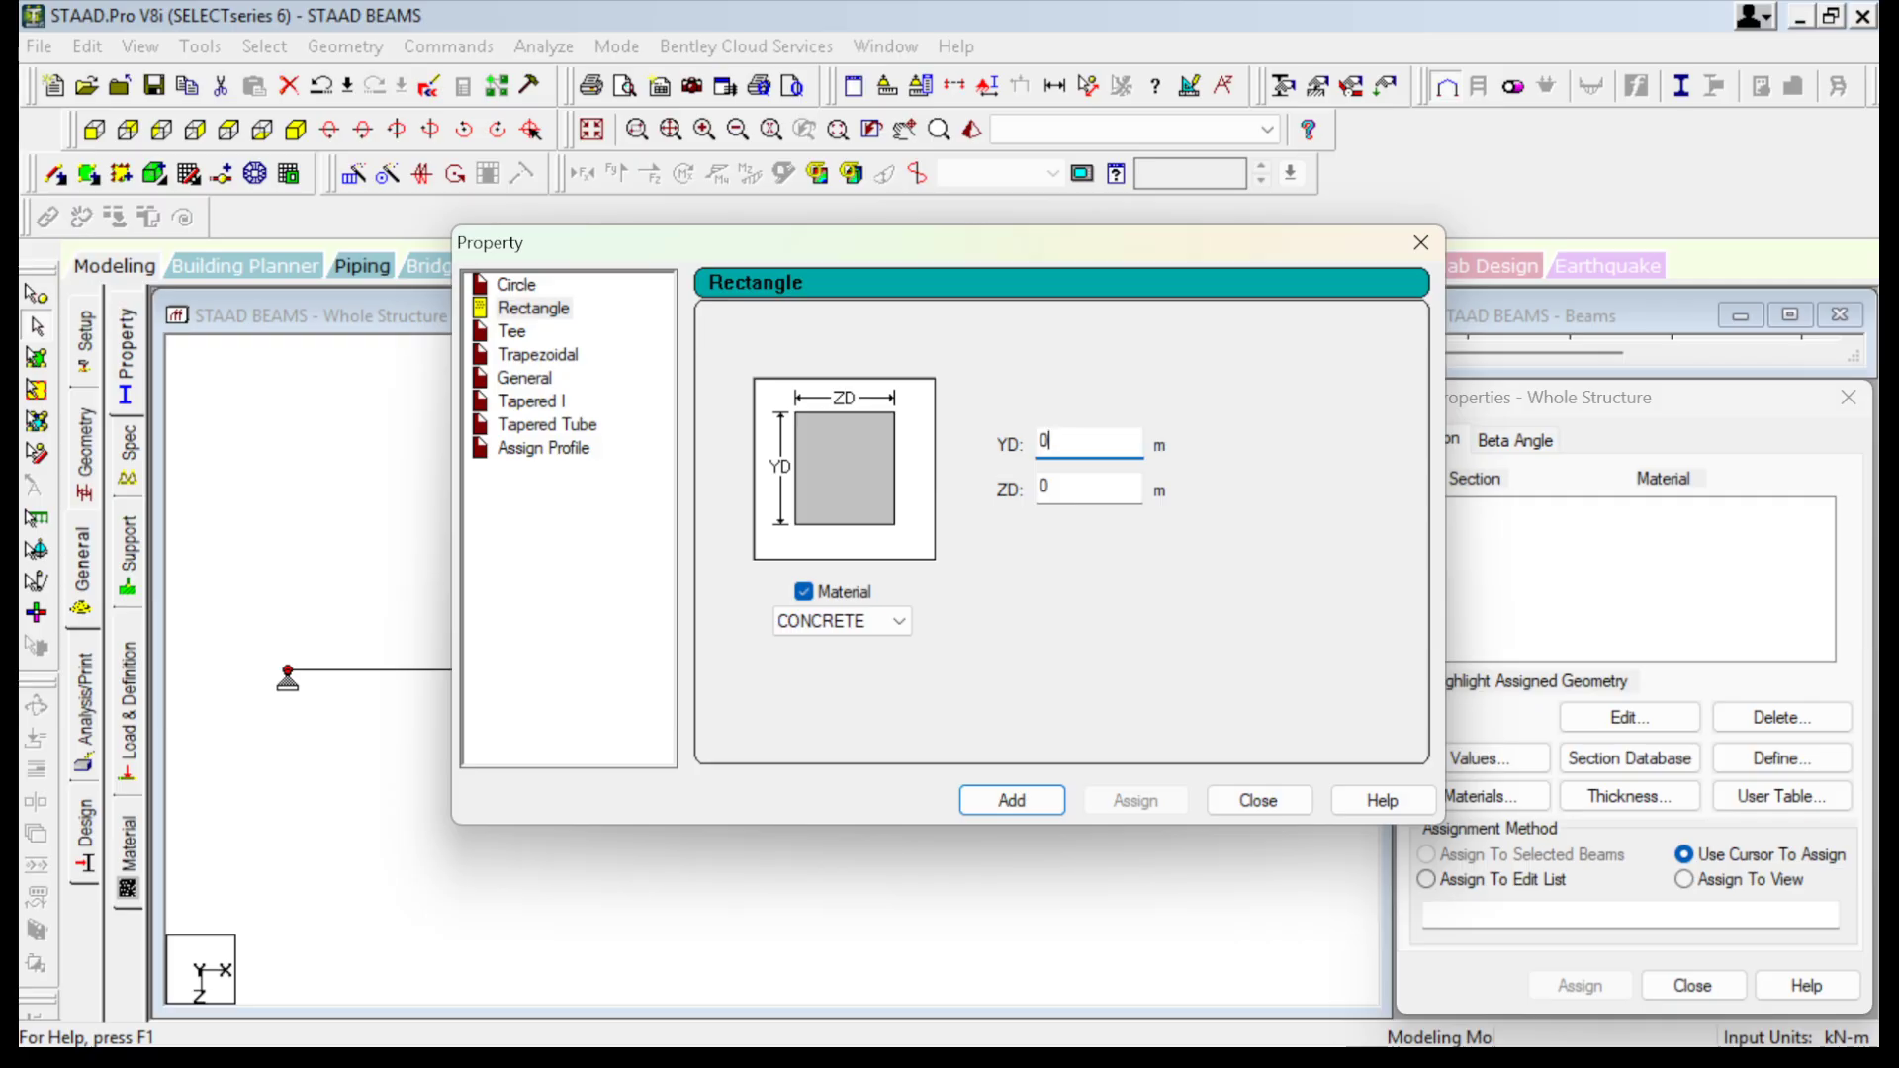
pyautogui.write('.45')
pyautogui.click(1050, 486)
pyautogui.write('.23')
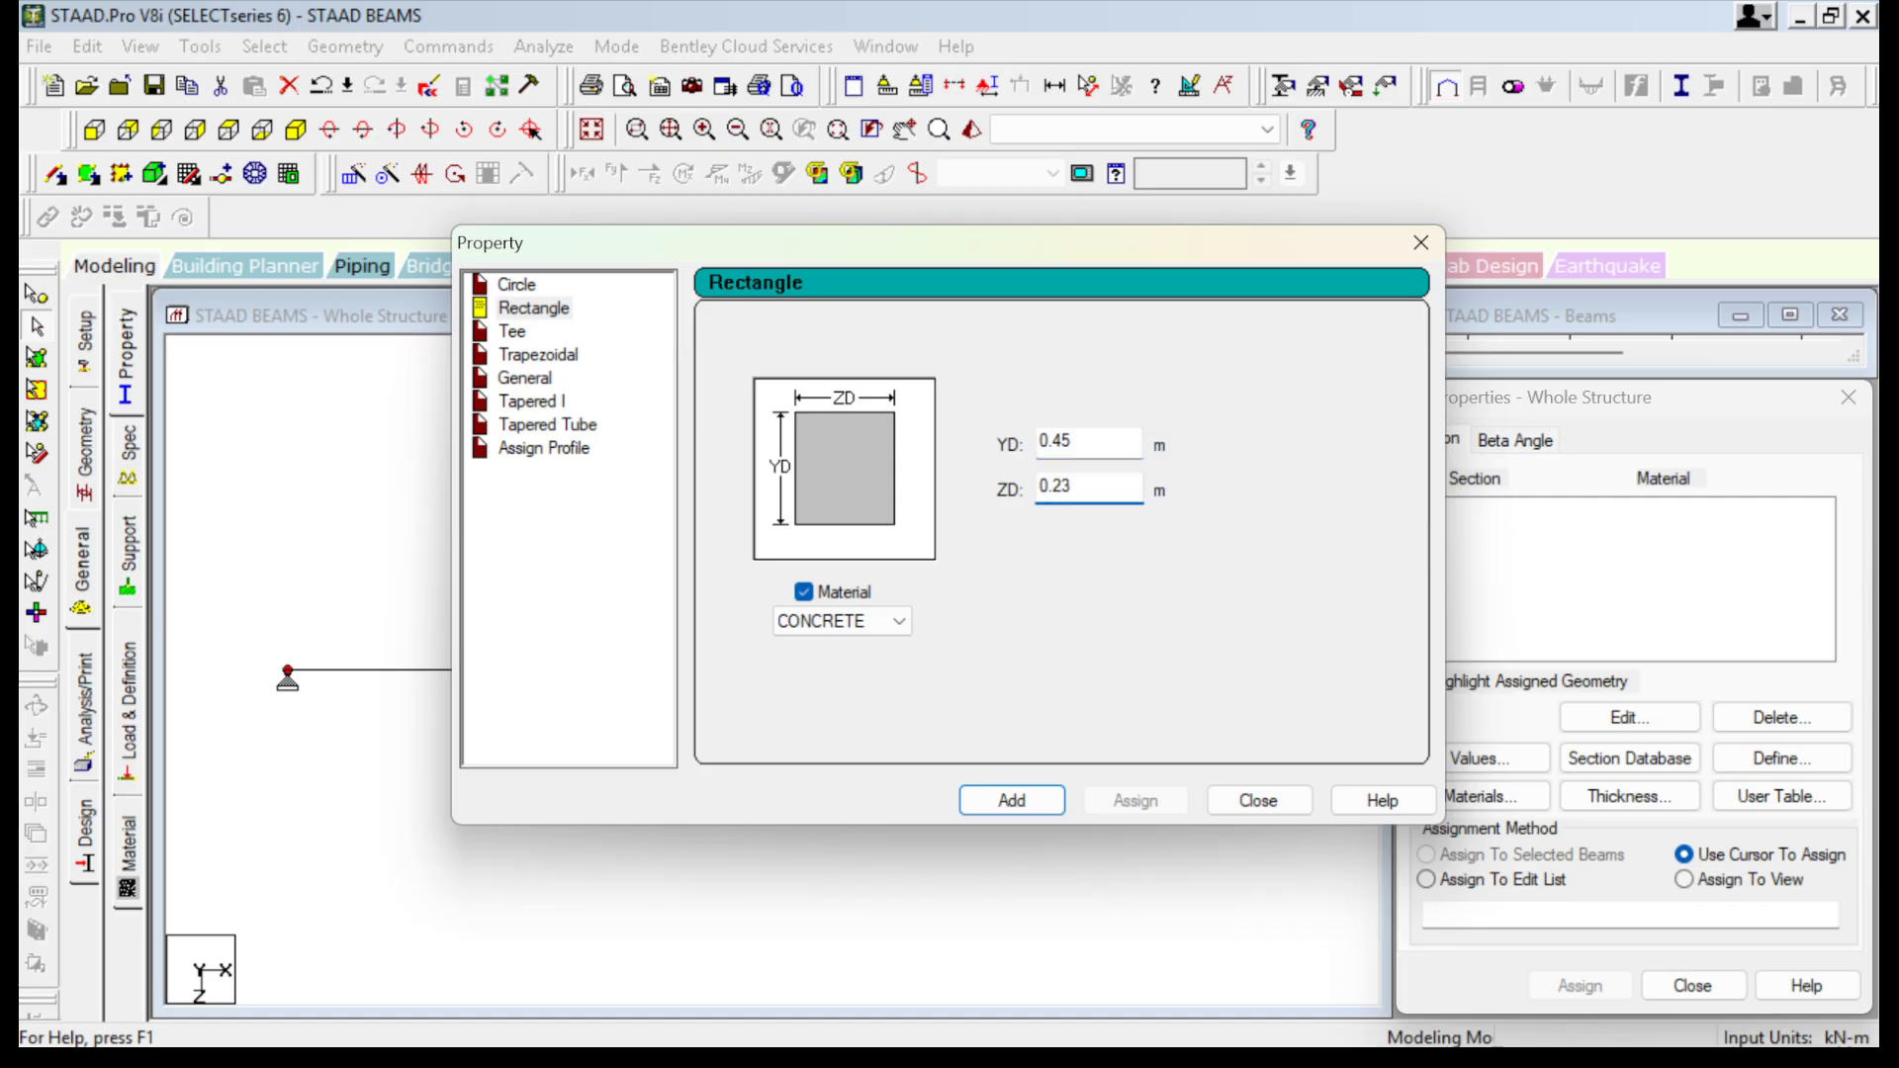
pyautogui.click(1011, 799)
pyautogui.click(1258, 799)
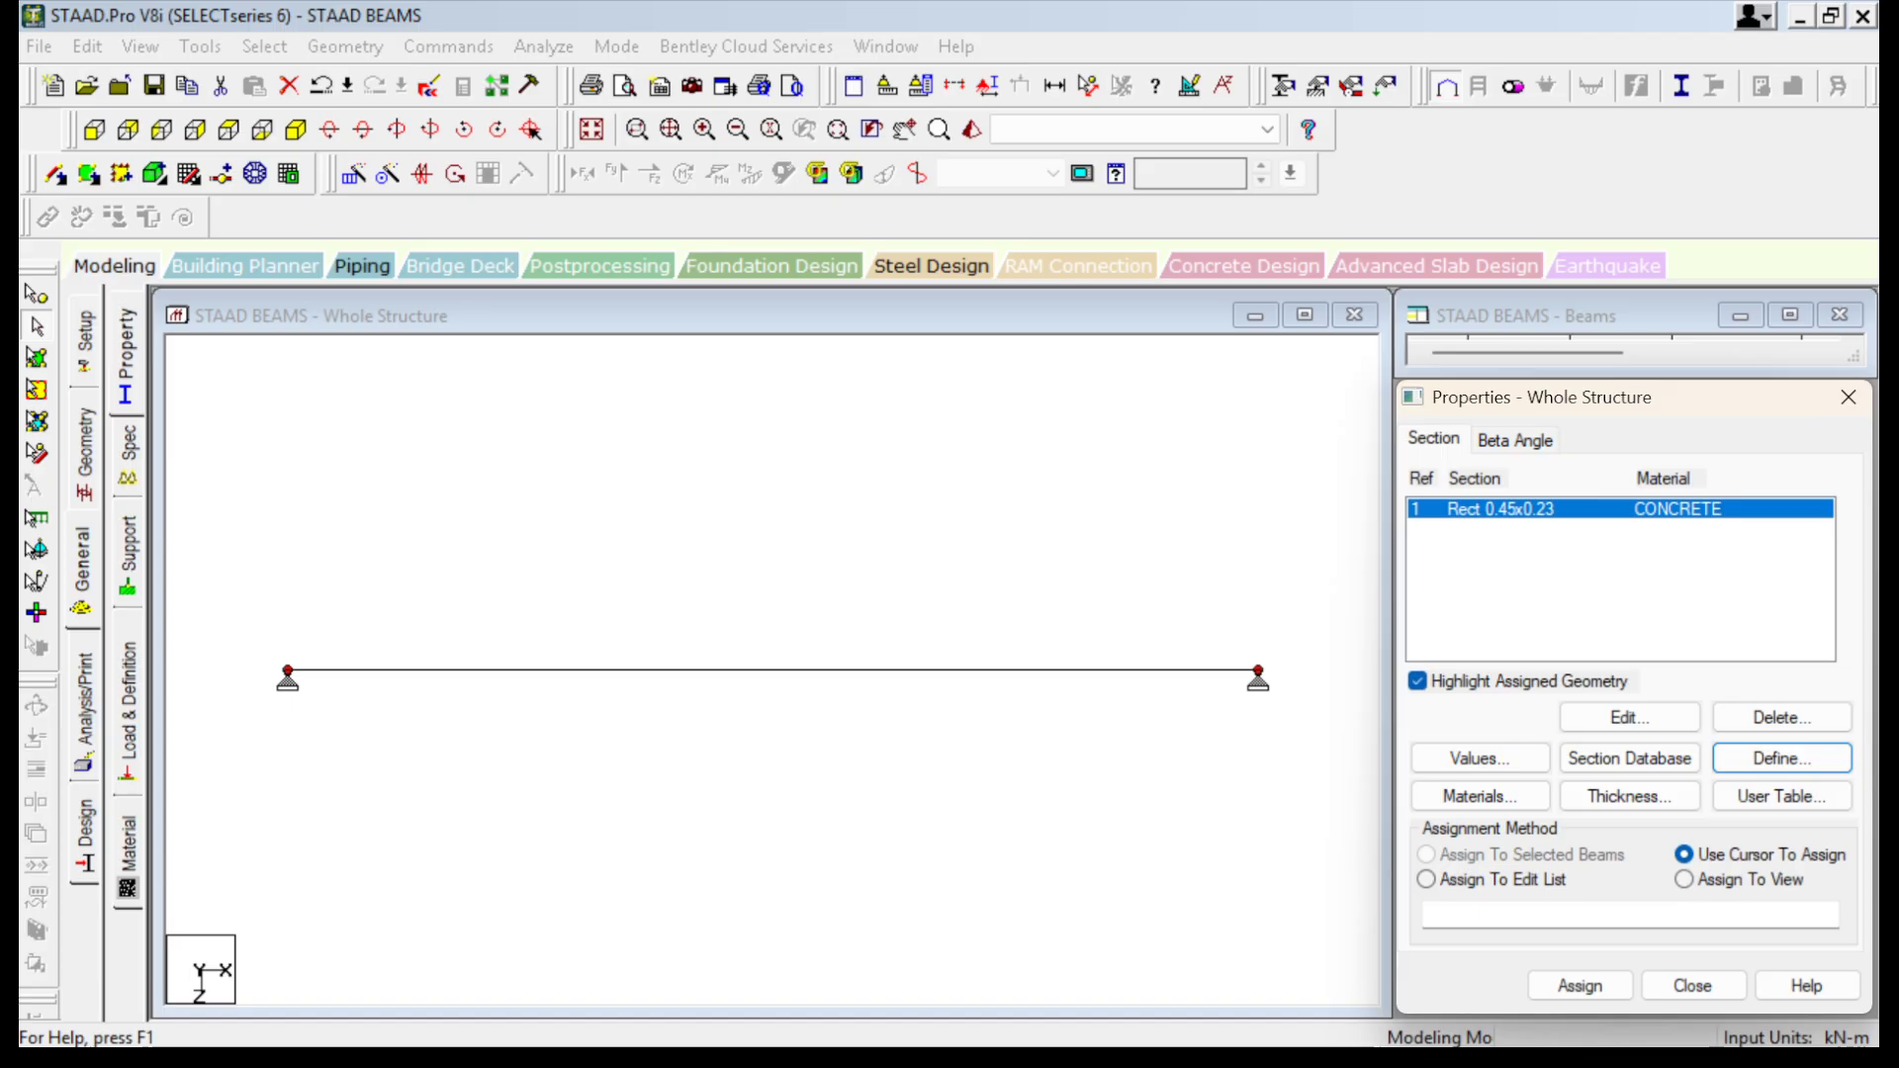
# Assign the Rect 0.45x0.23 concrete section to the beam.
pyautogui.click(771, 670)
pyautogui.click(1580, 985)
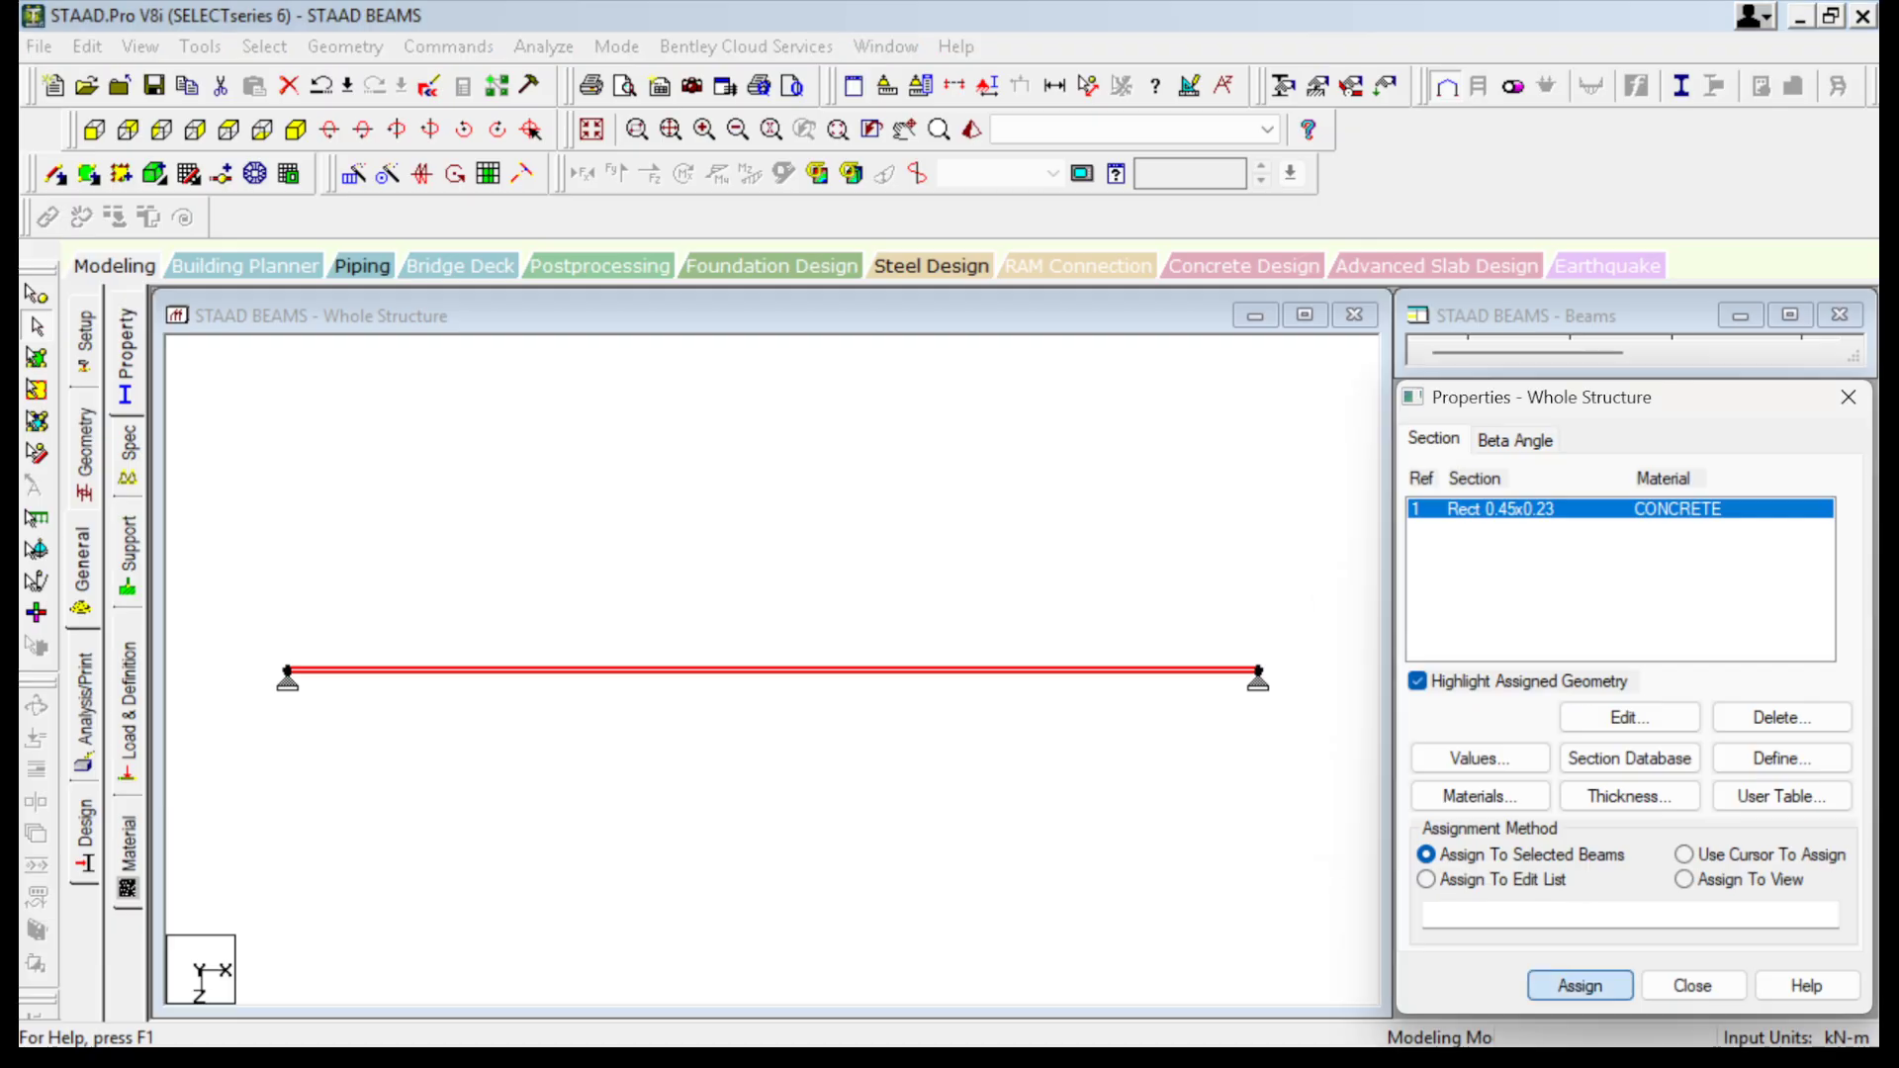
pyautogui.click(1671, 773)
pyautogui.click(851, 771)
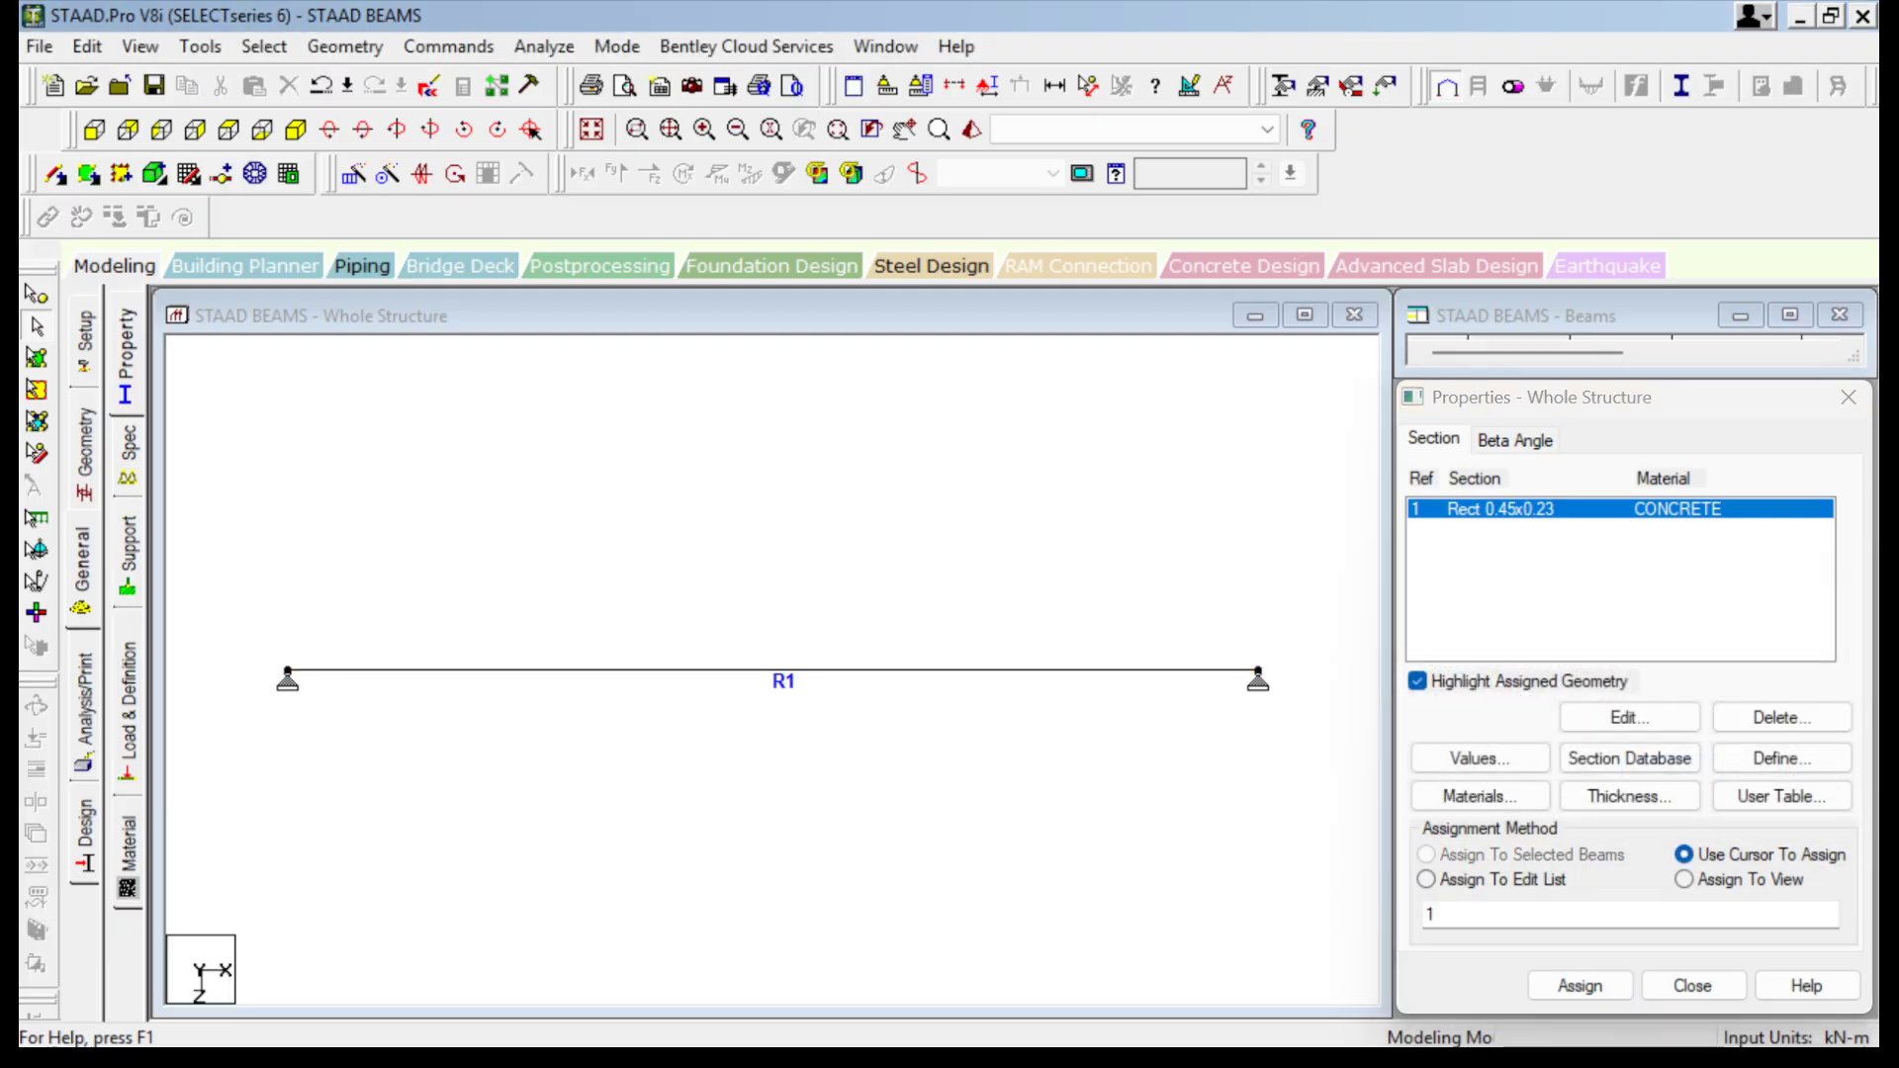
pyautogui.scroll(-2, 851, 771)
pyautogui.moveTo(850, 771); pyautogui.dragTo(705, 596, button='middle')
pyautogui.scroll(1, 633, 497)
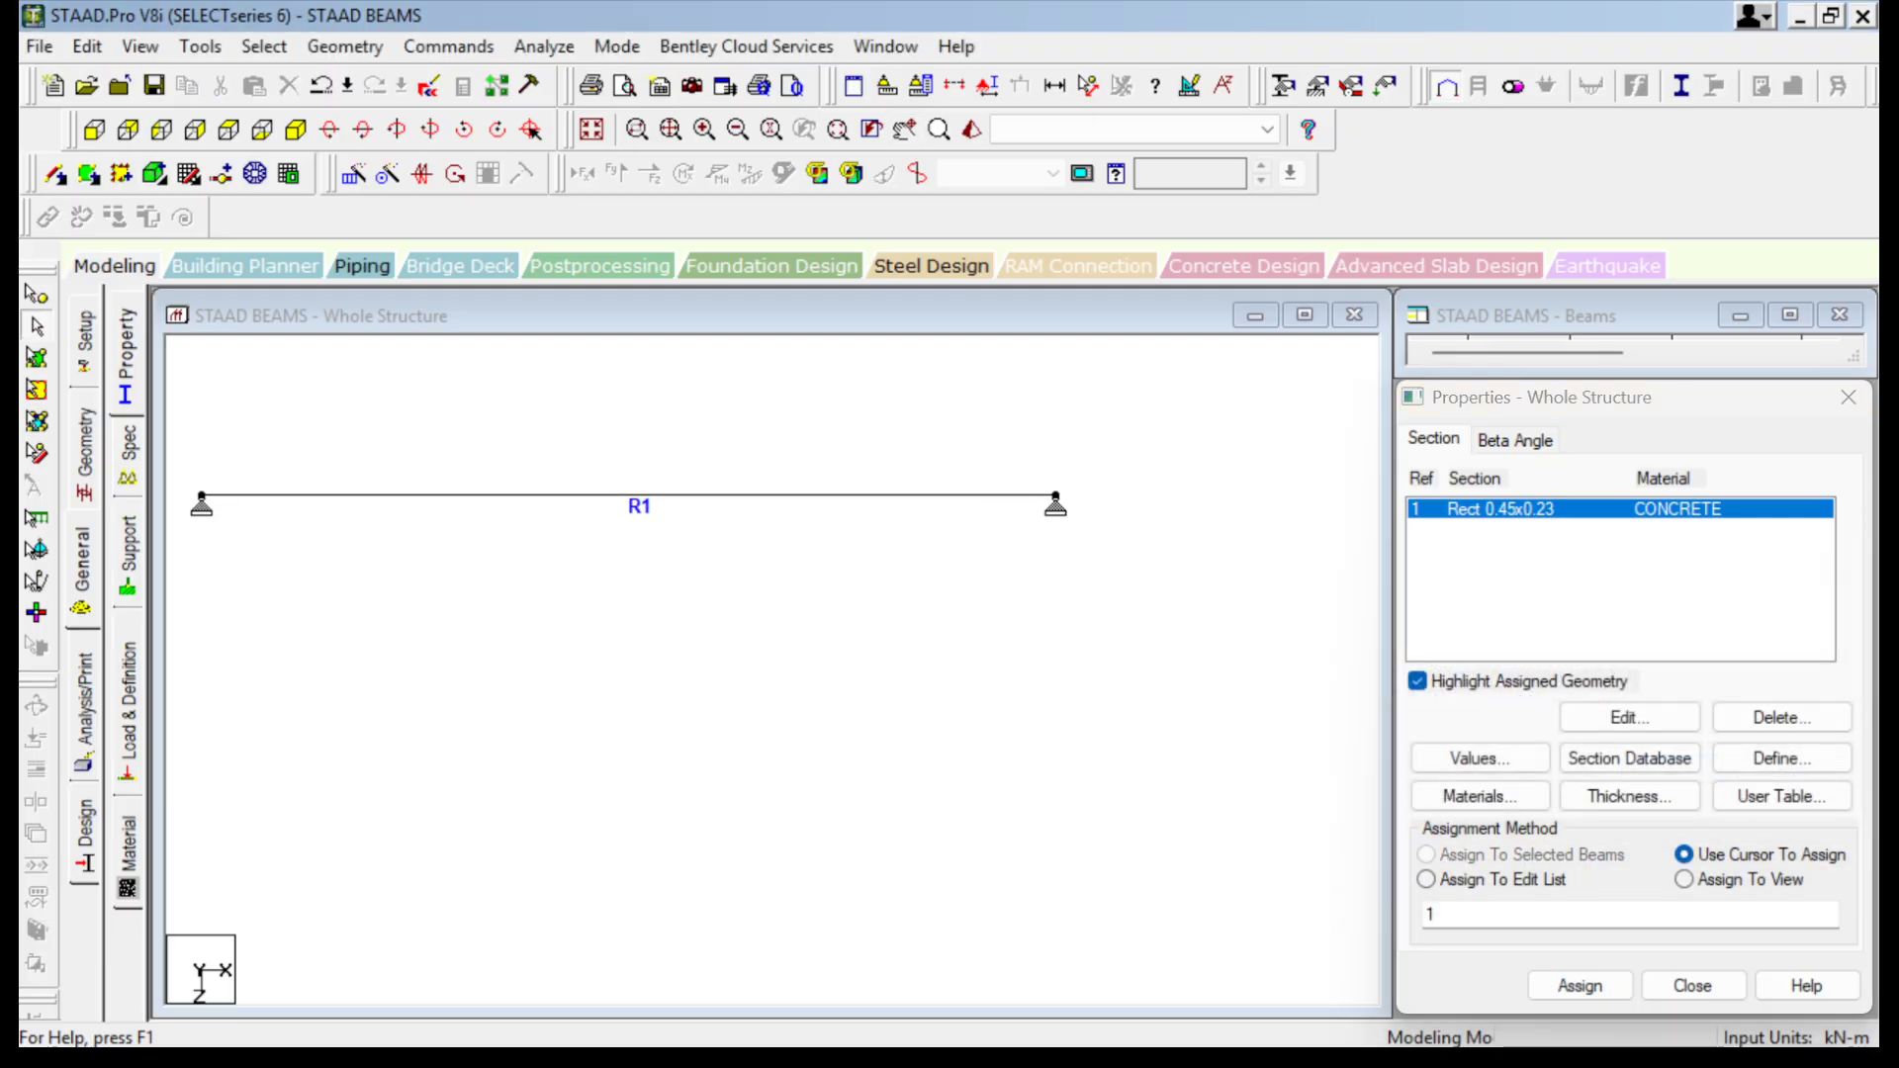
pyautogui.moveTo(633, 497); pyautogui.dragTo(784, 636, button='middle')
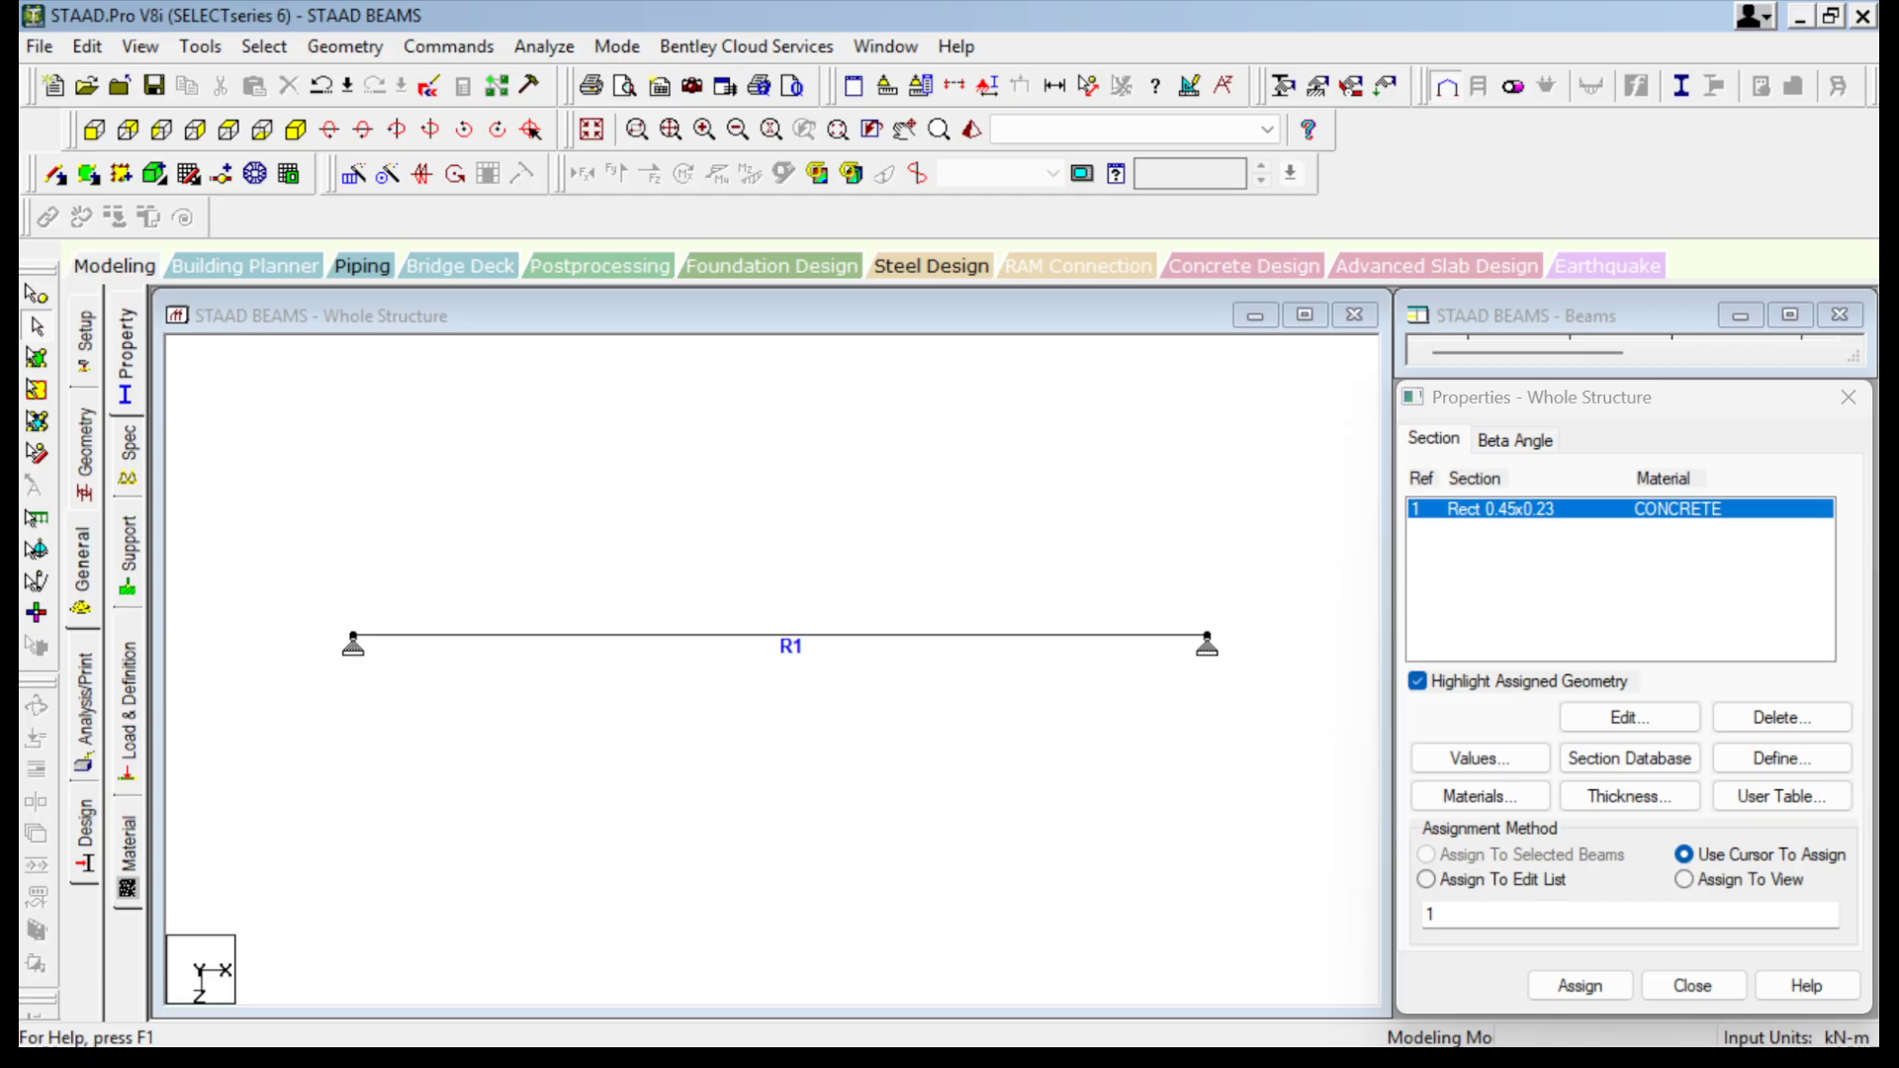
# Check the design load and loading diagram of Example 6.1 in the PDF textbook and return to the STAAD.Pro model.
pyautogui.press('super')
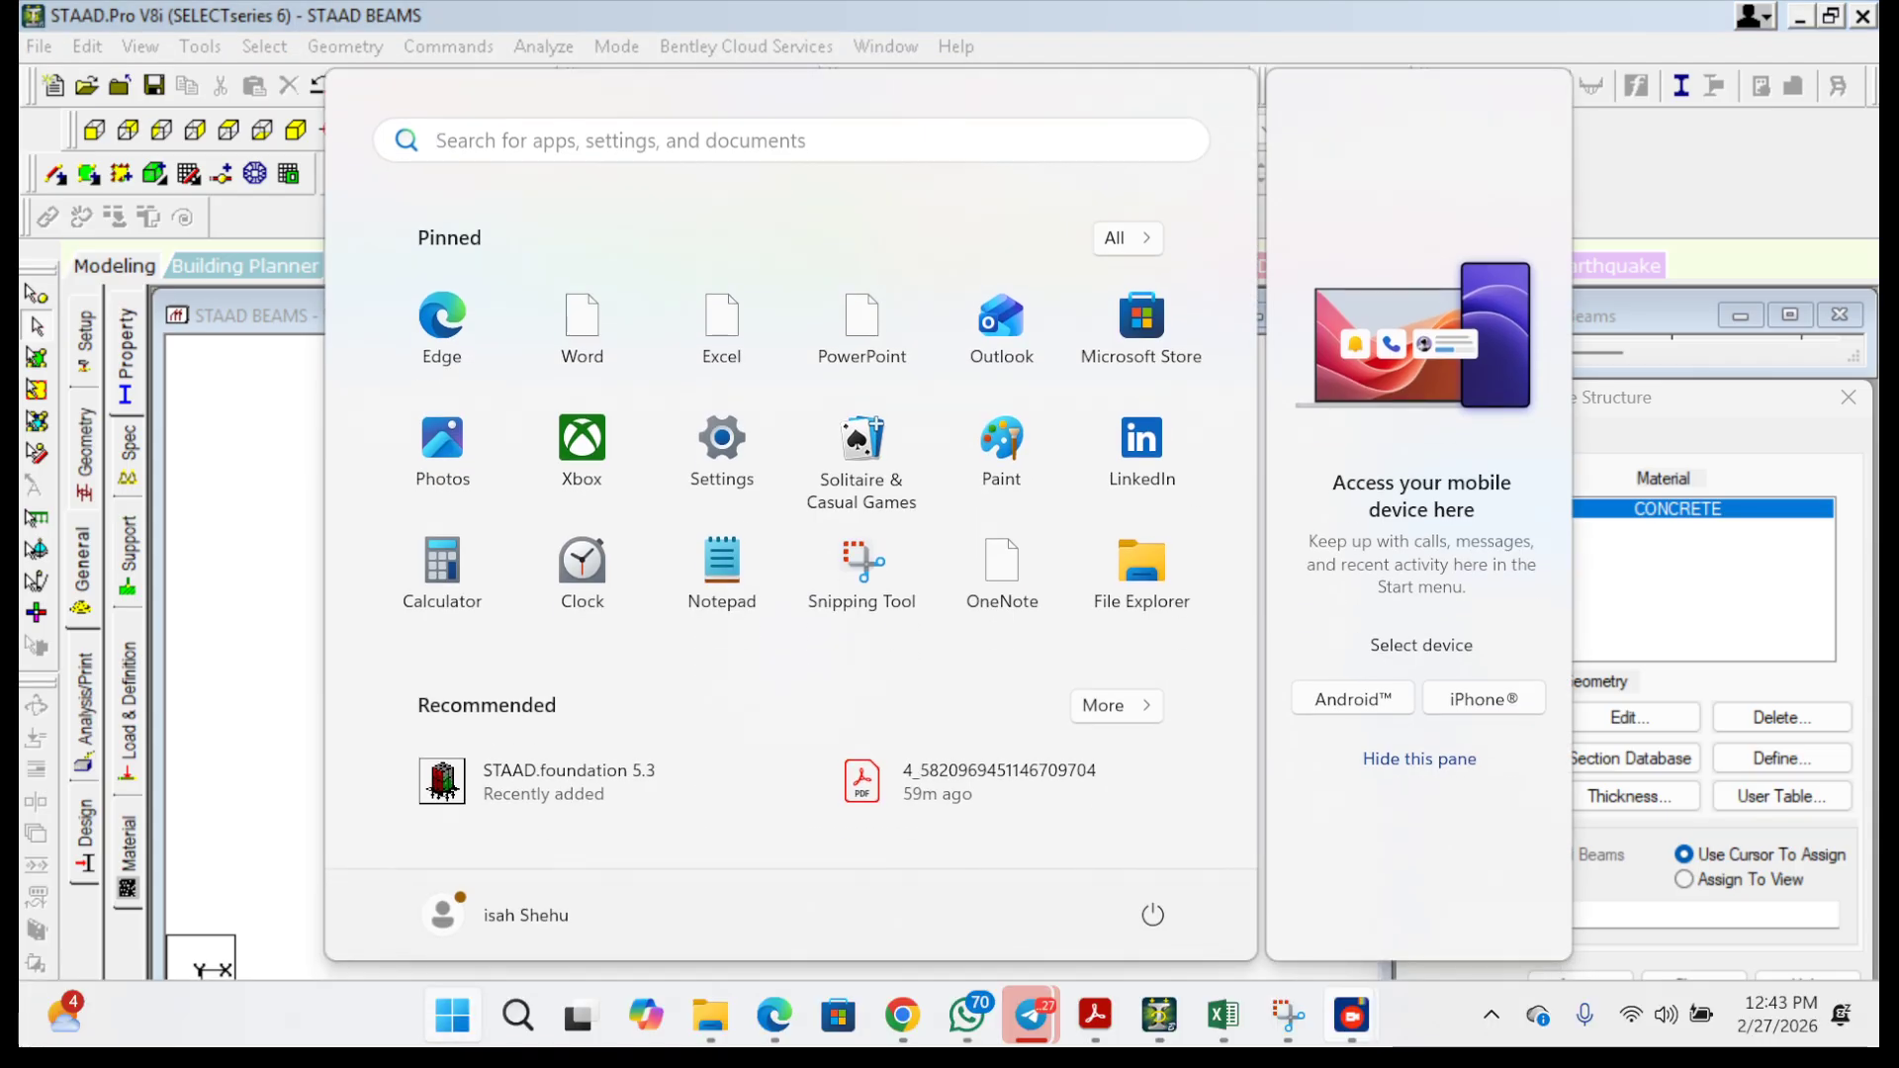
pyautogui.moveTo(1094, 1014)
pyautogui.click(1251, 861)
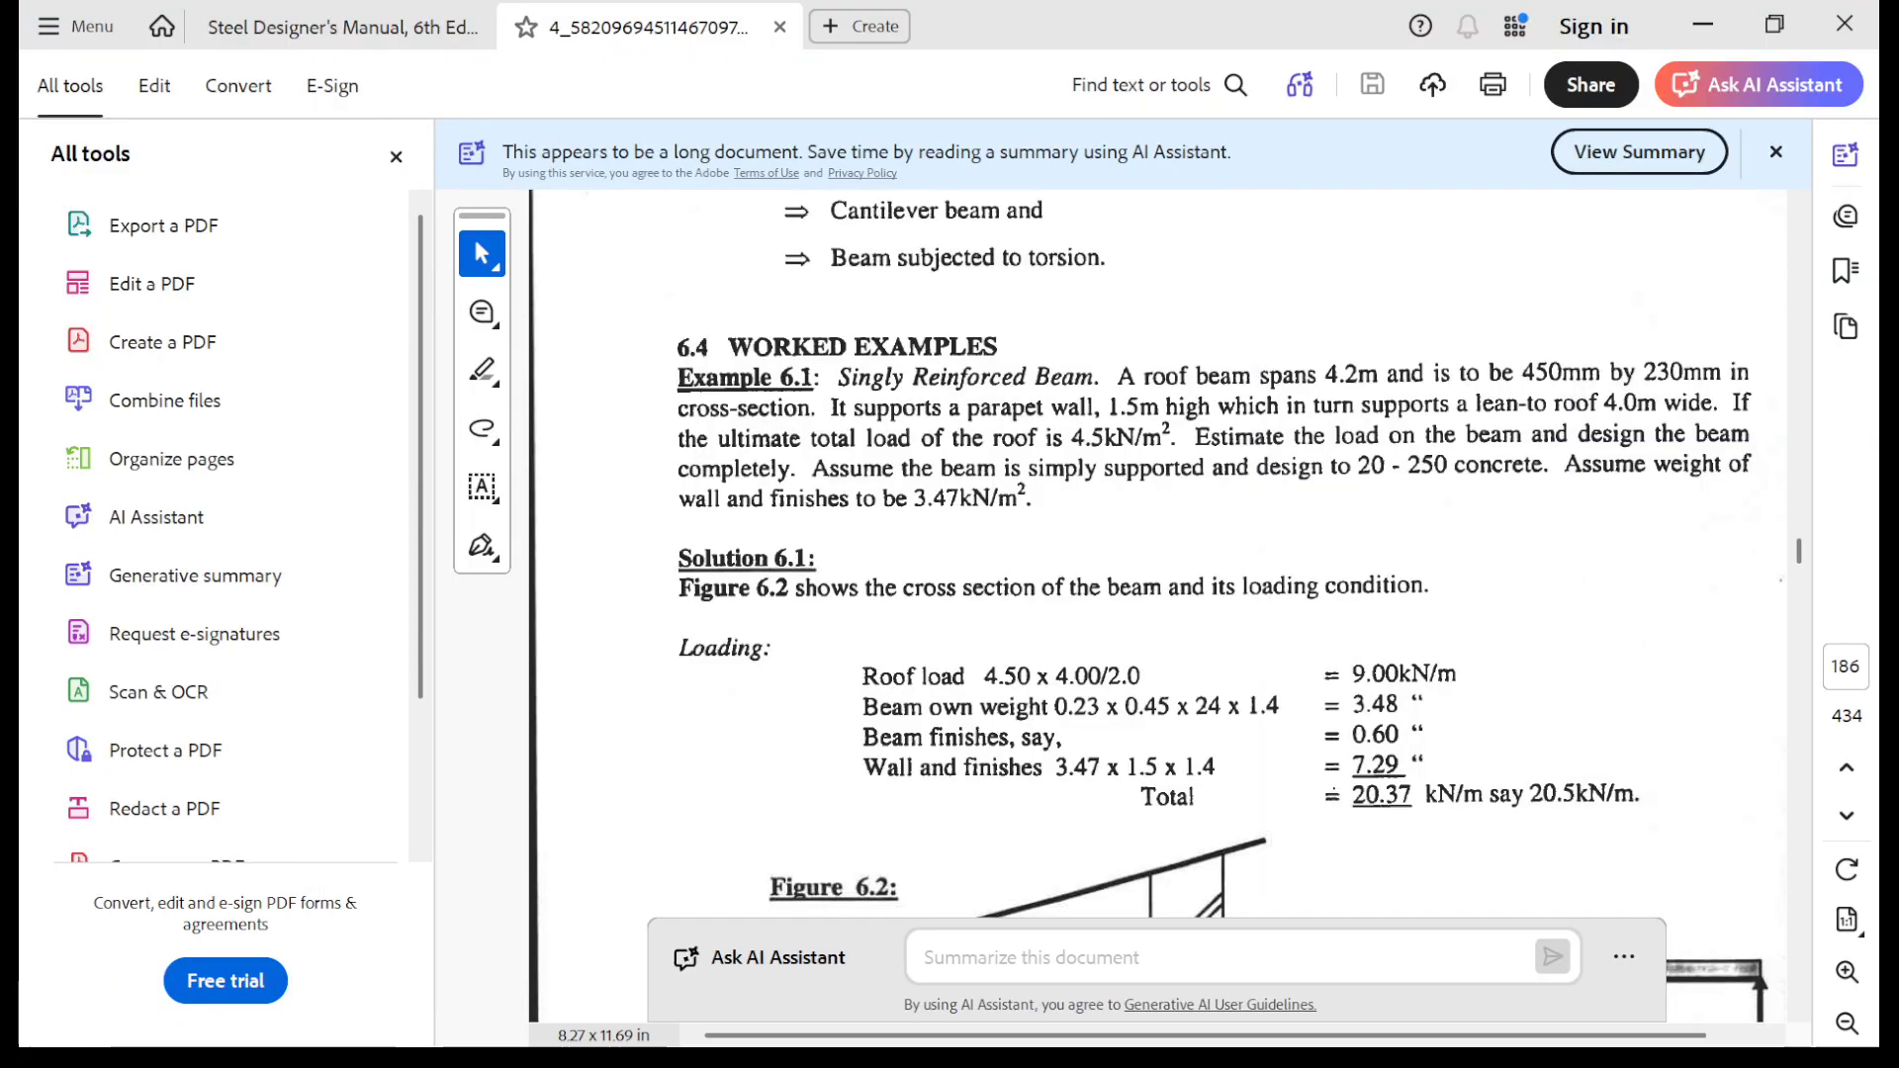
pyautogui.scroll(-3, 1151, 606)
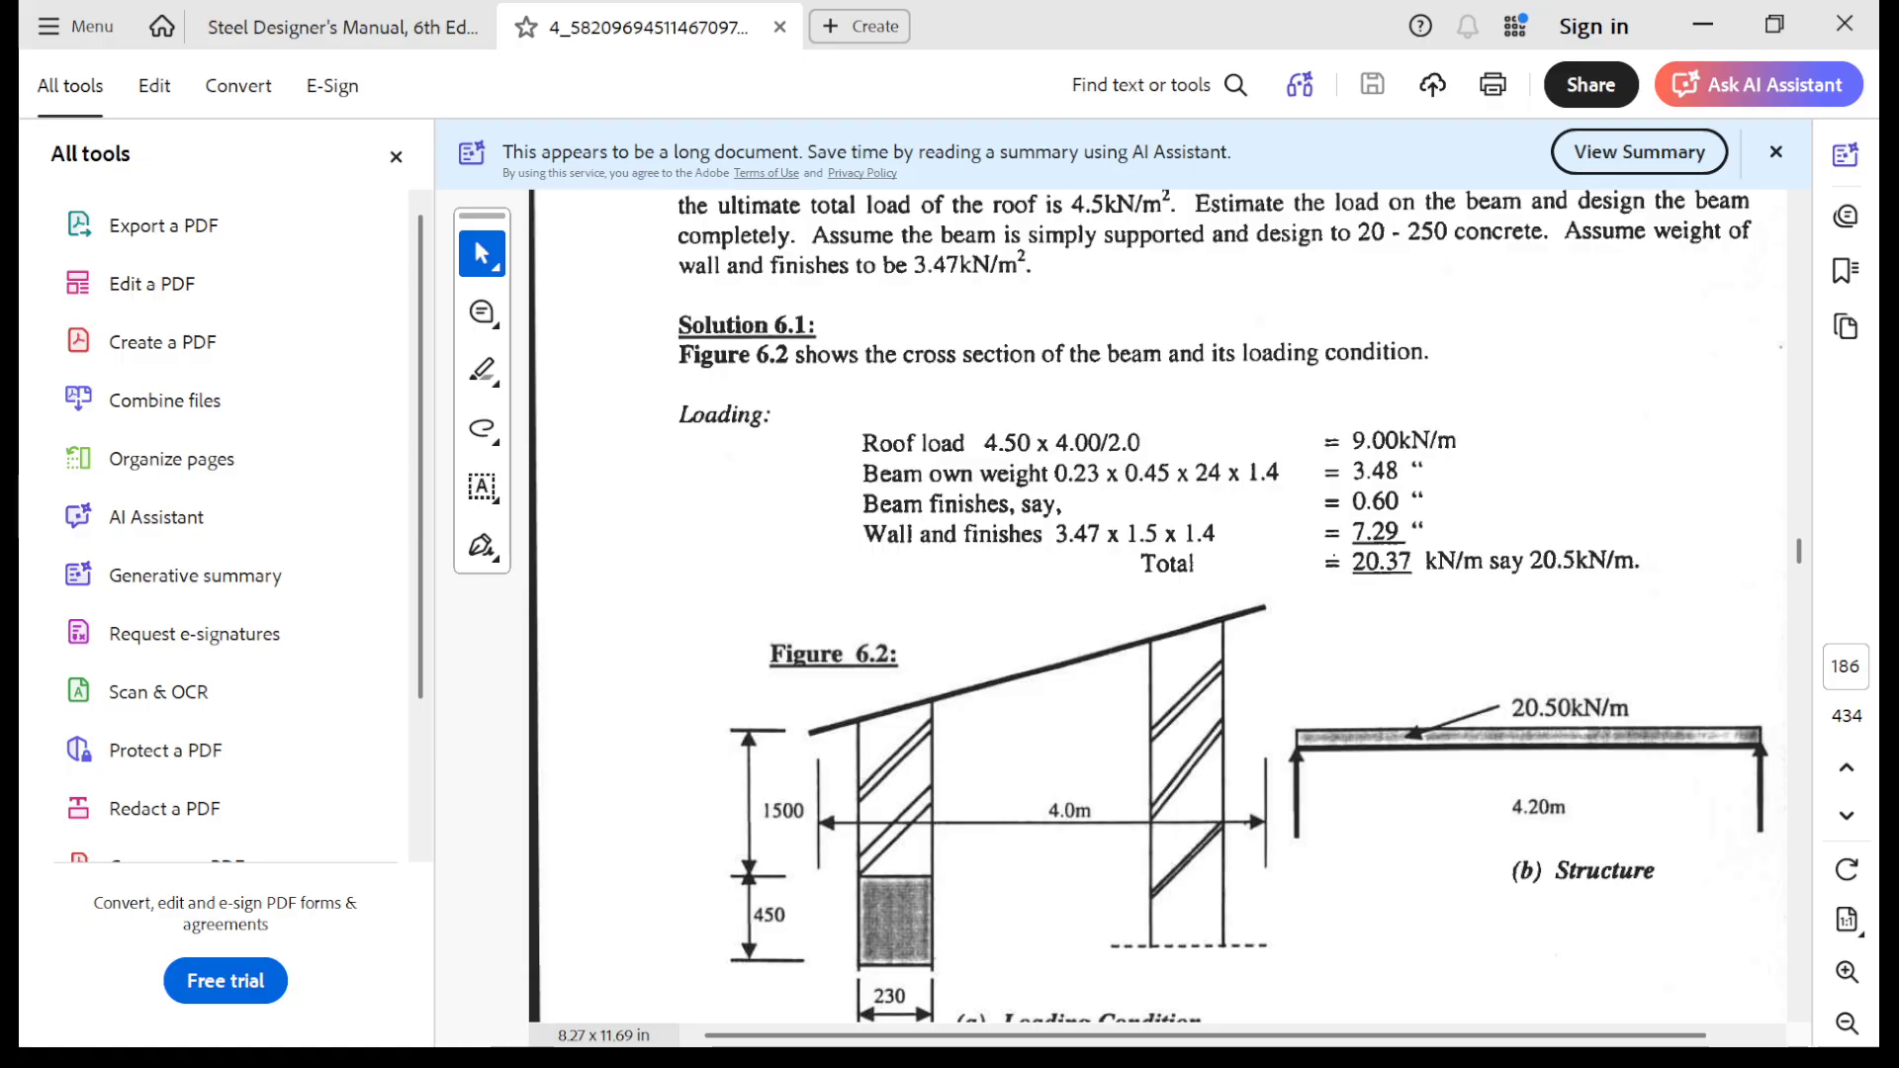
pyautogui.click(1702, 26)
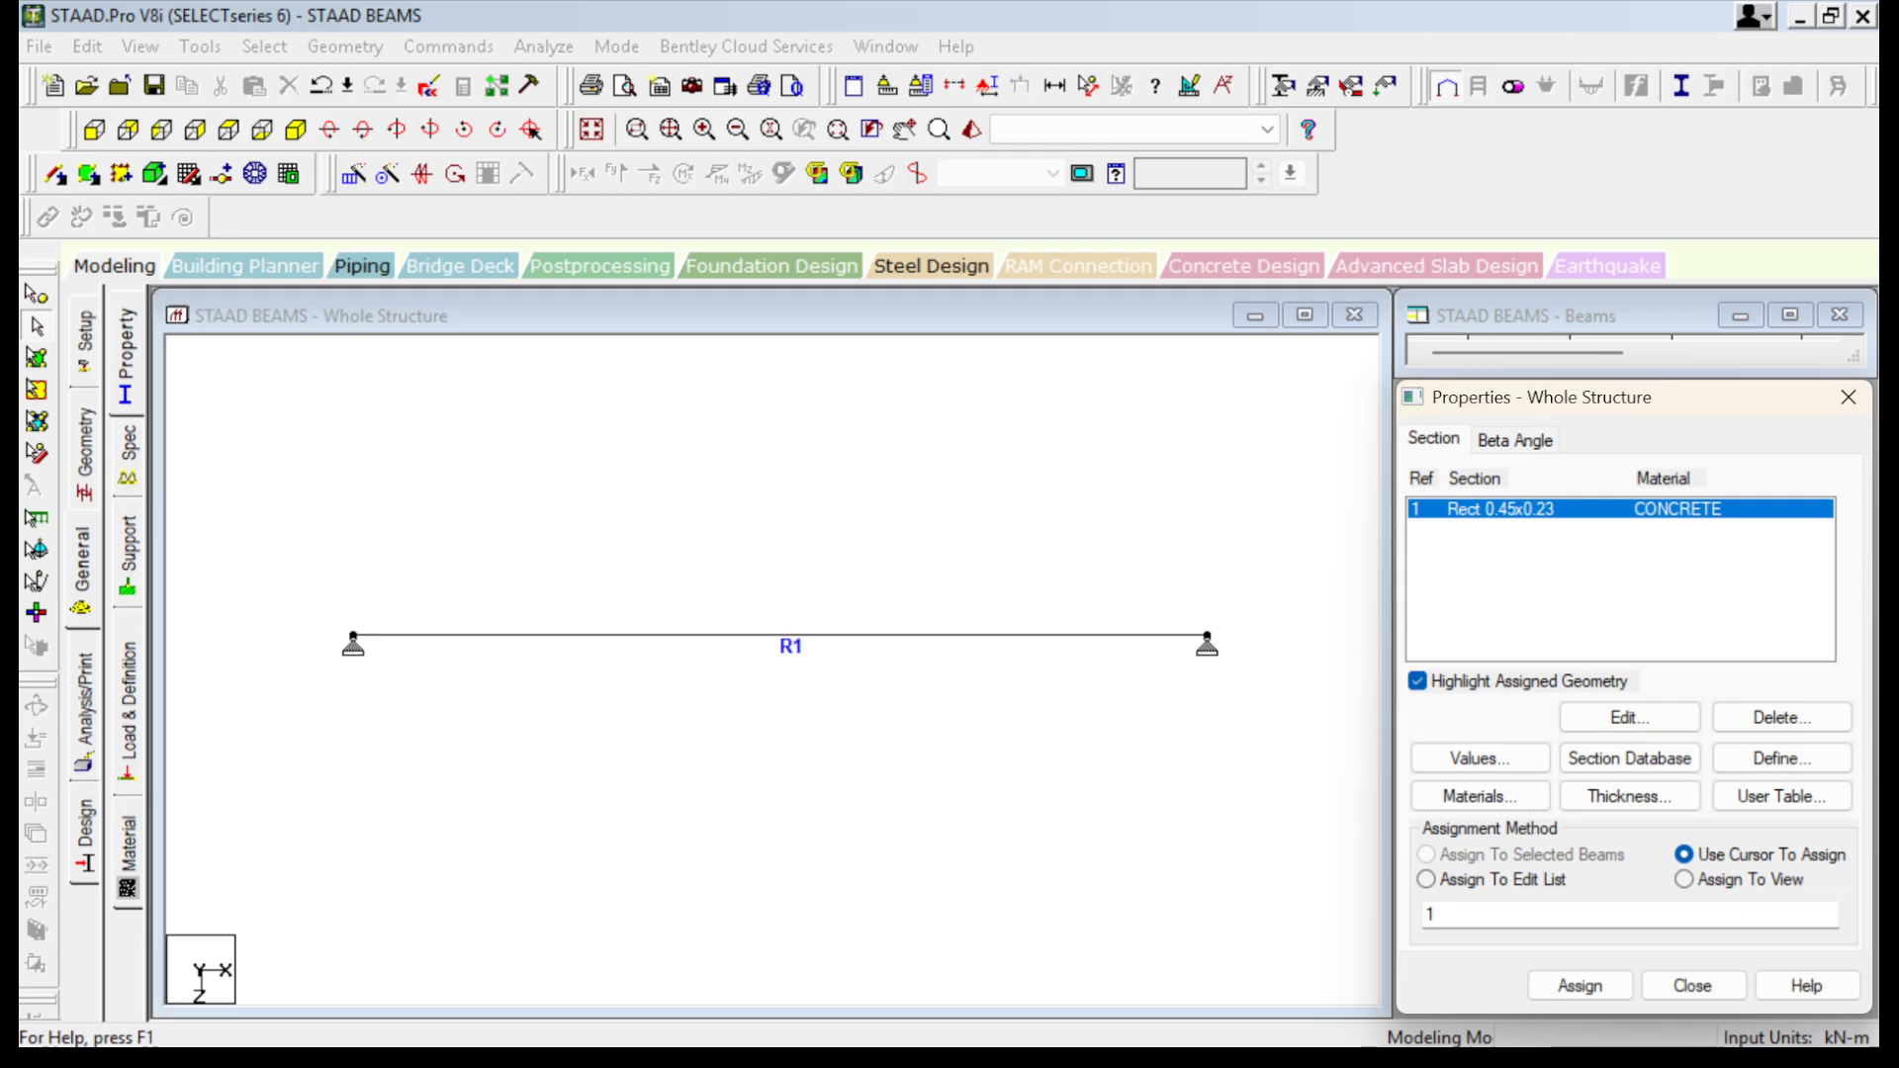
# Create primary load case 1 with the title BEAM LOAD 1 and loading type None.
pyautogui.click(128, 702)
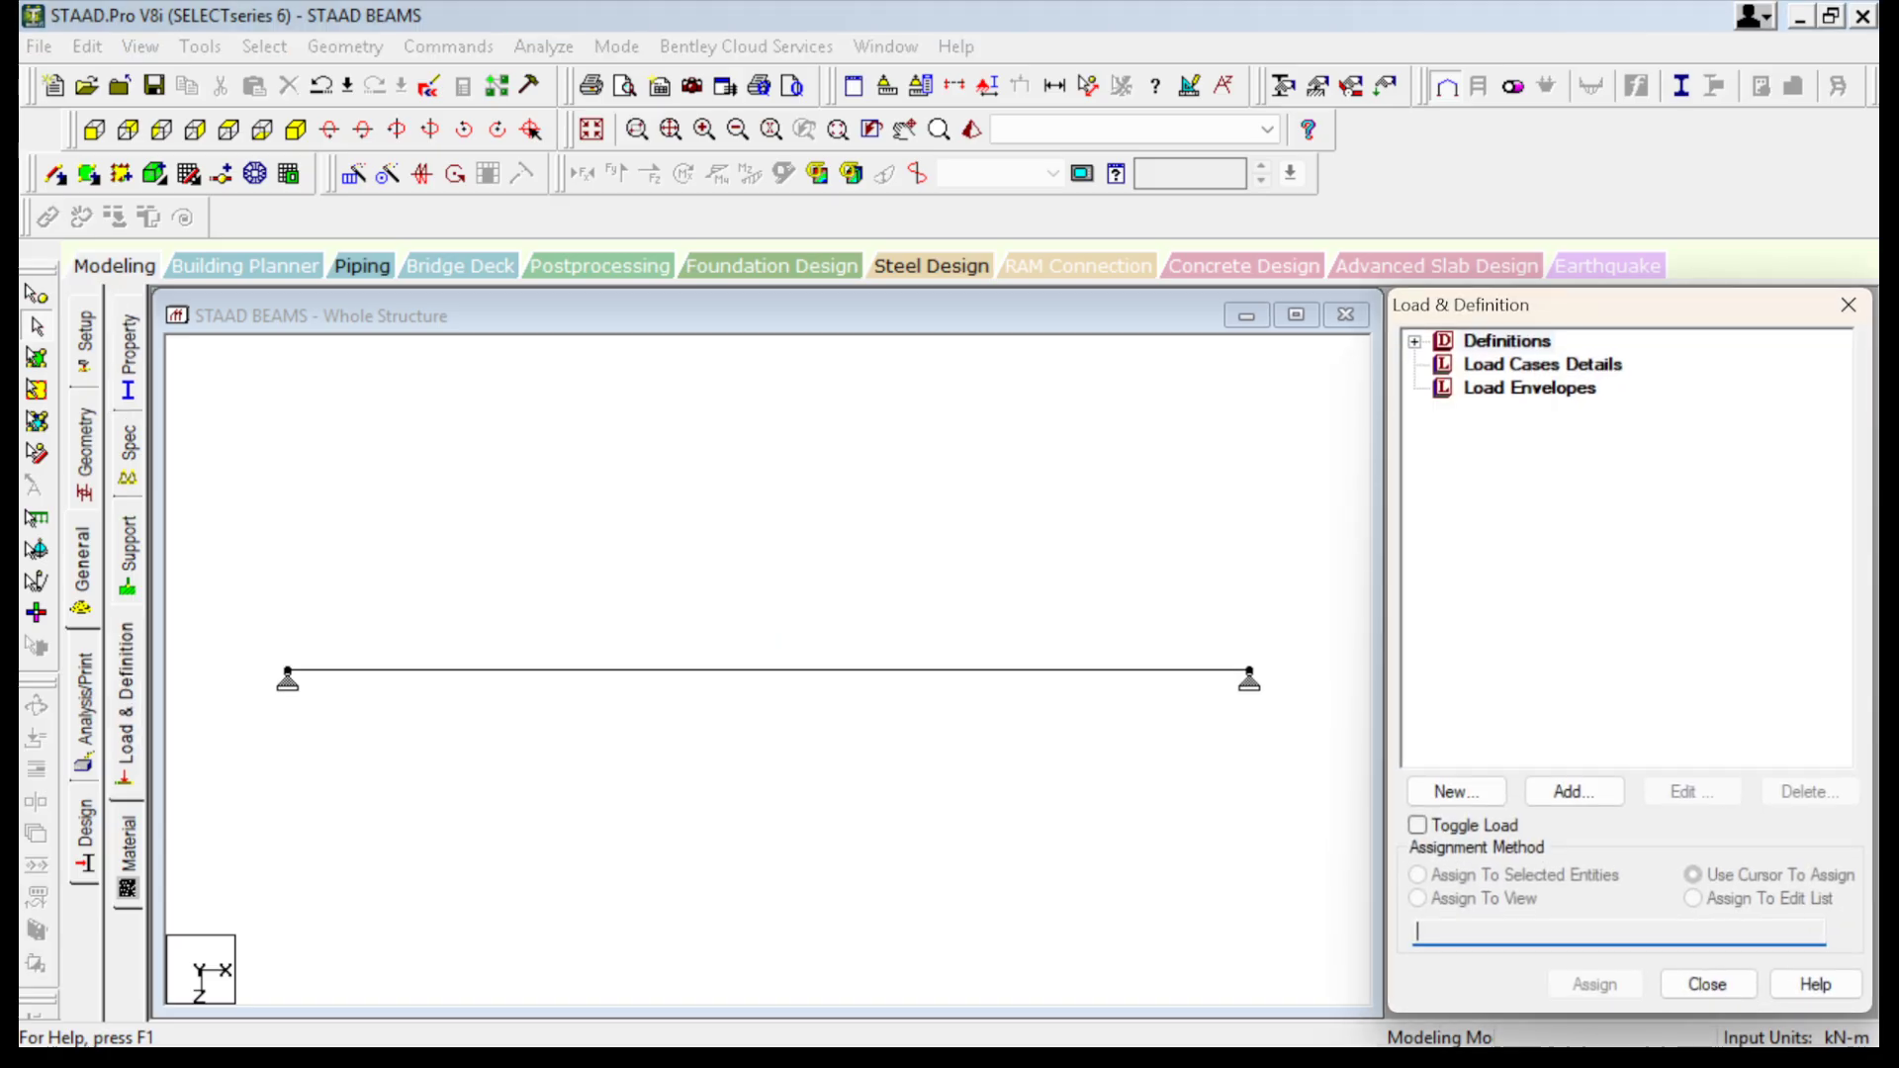
pyautogui.click(1543, 364)
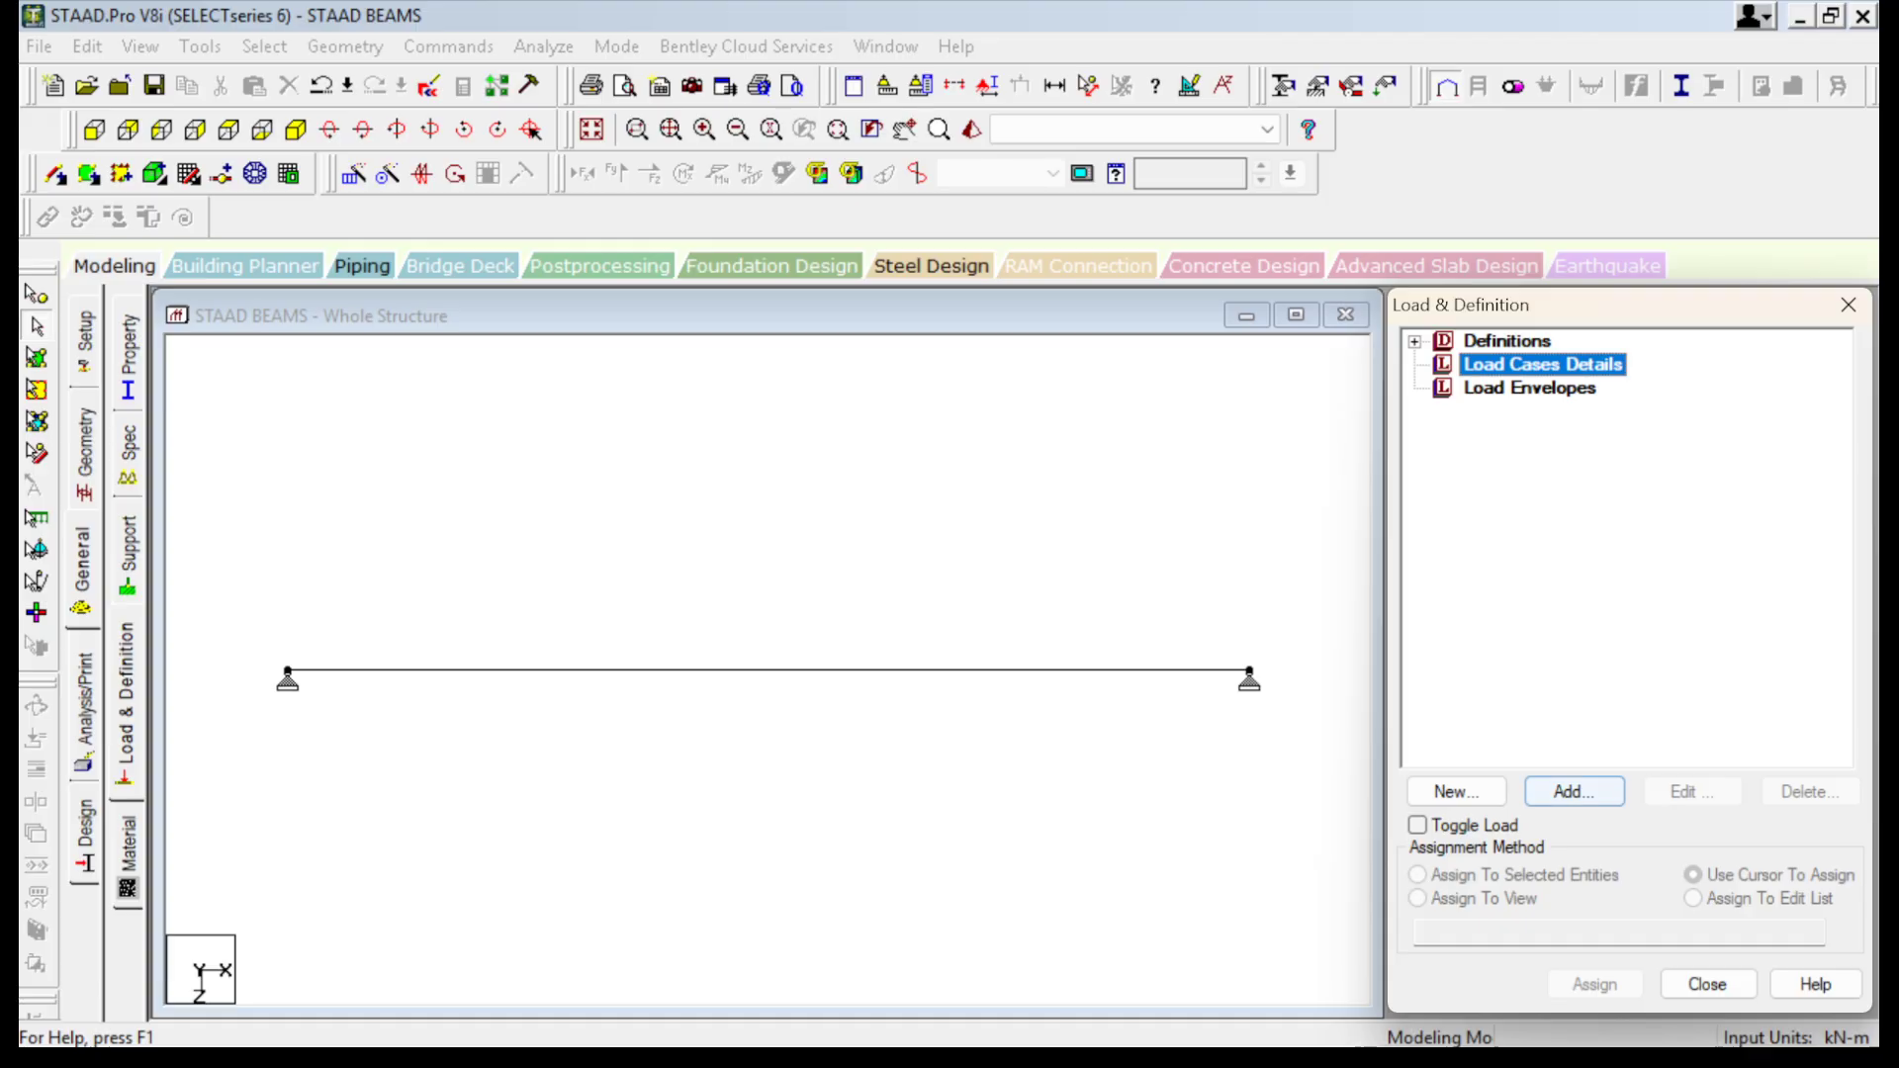
pyautogui.click(1574, 791)
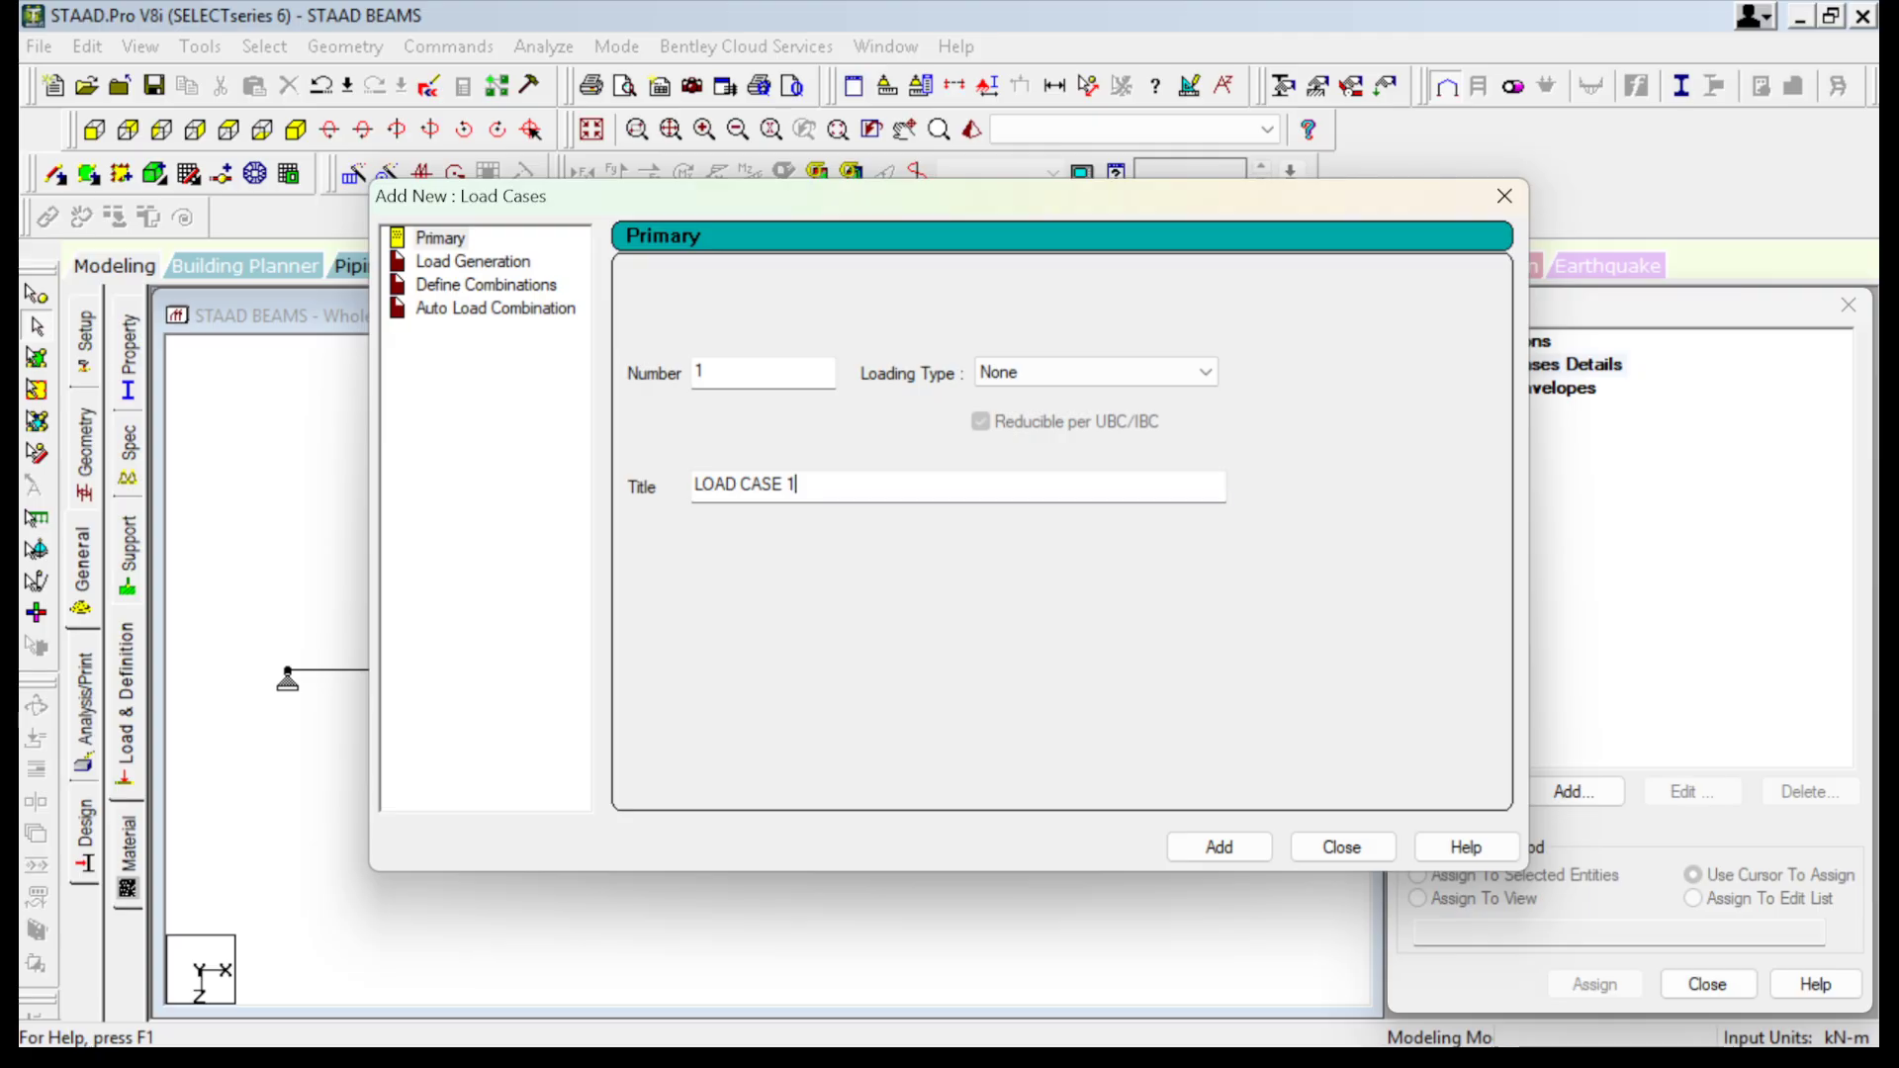
pyautogui.moveTo(797, 484); pyautogui.dragTo(694, 484)
pyautogui.write('BE')
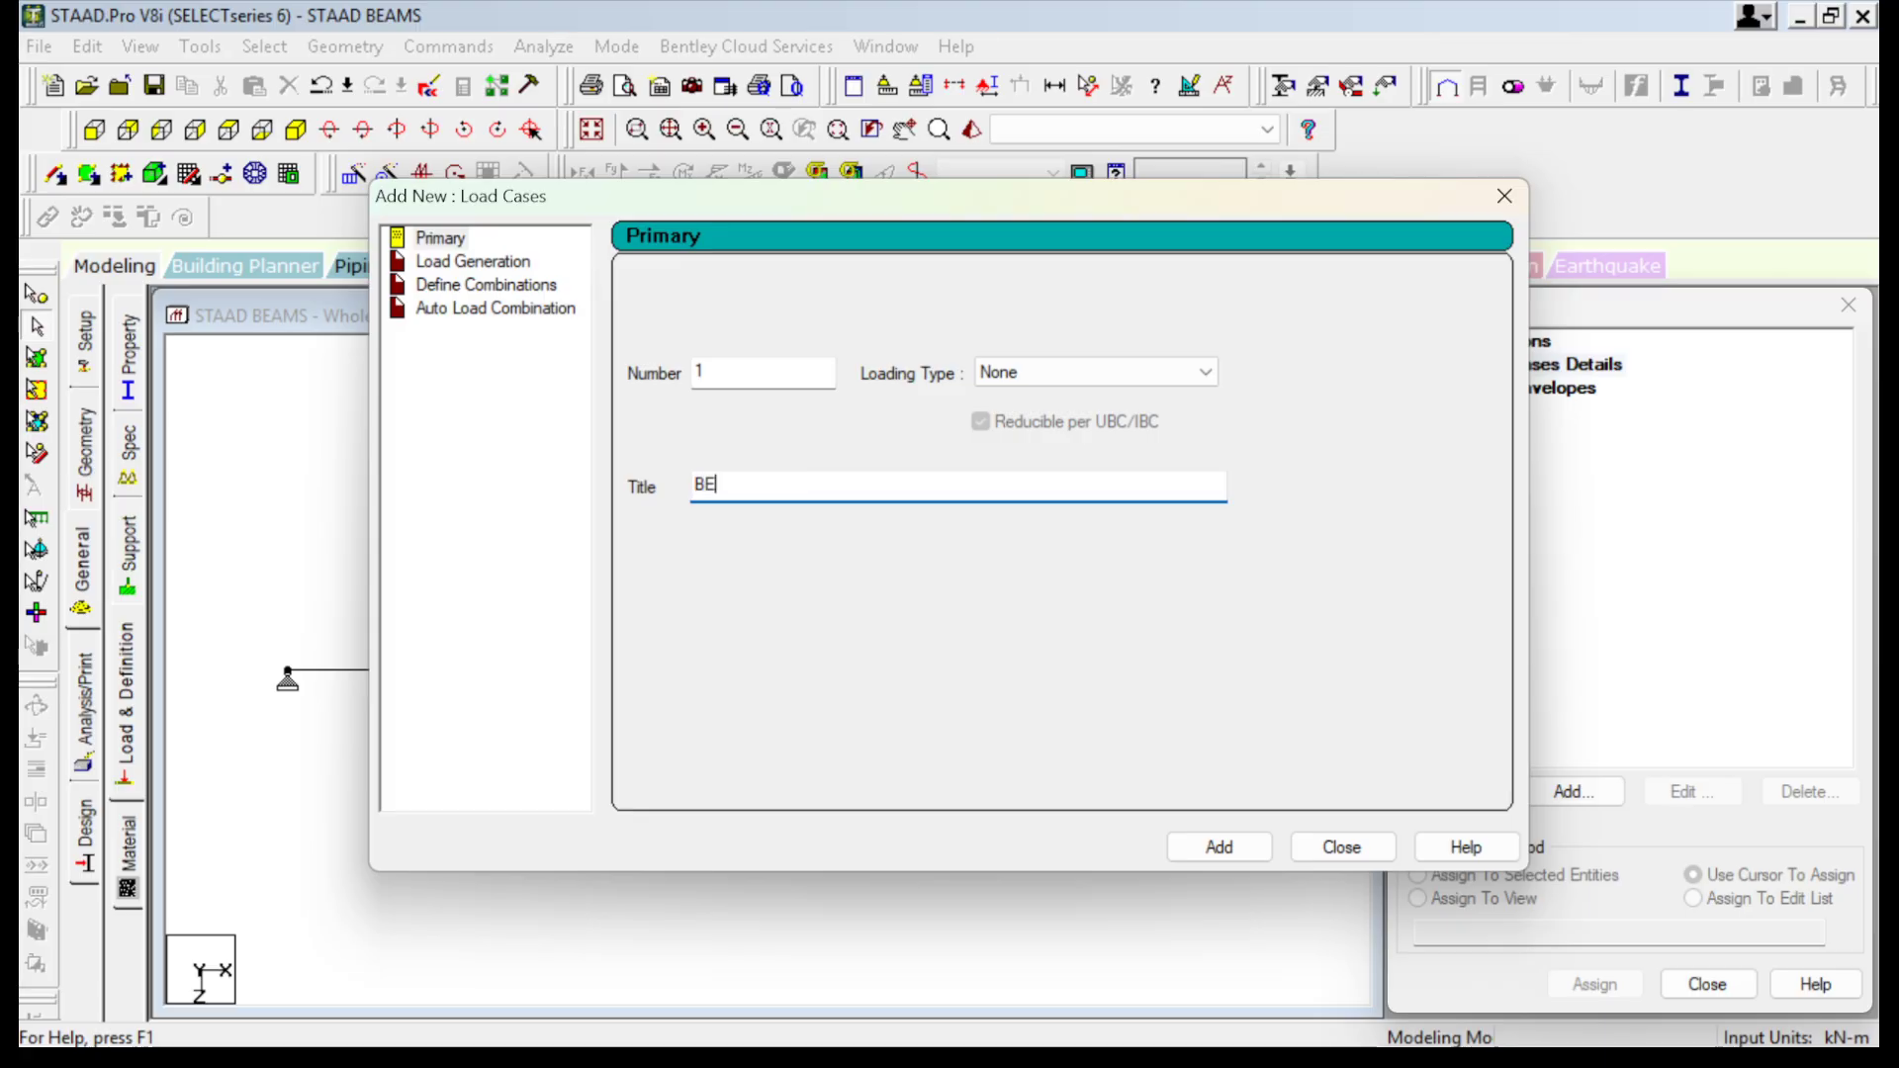
pyautogui.write('AM LOAD 1')
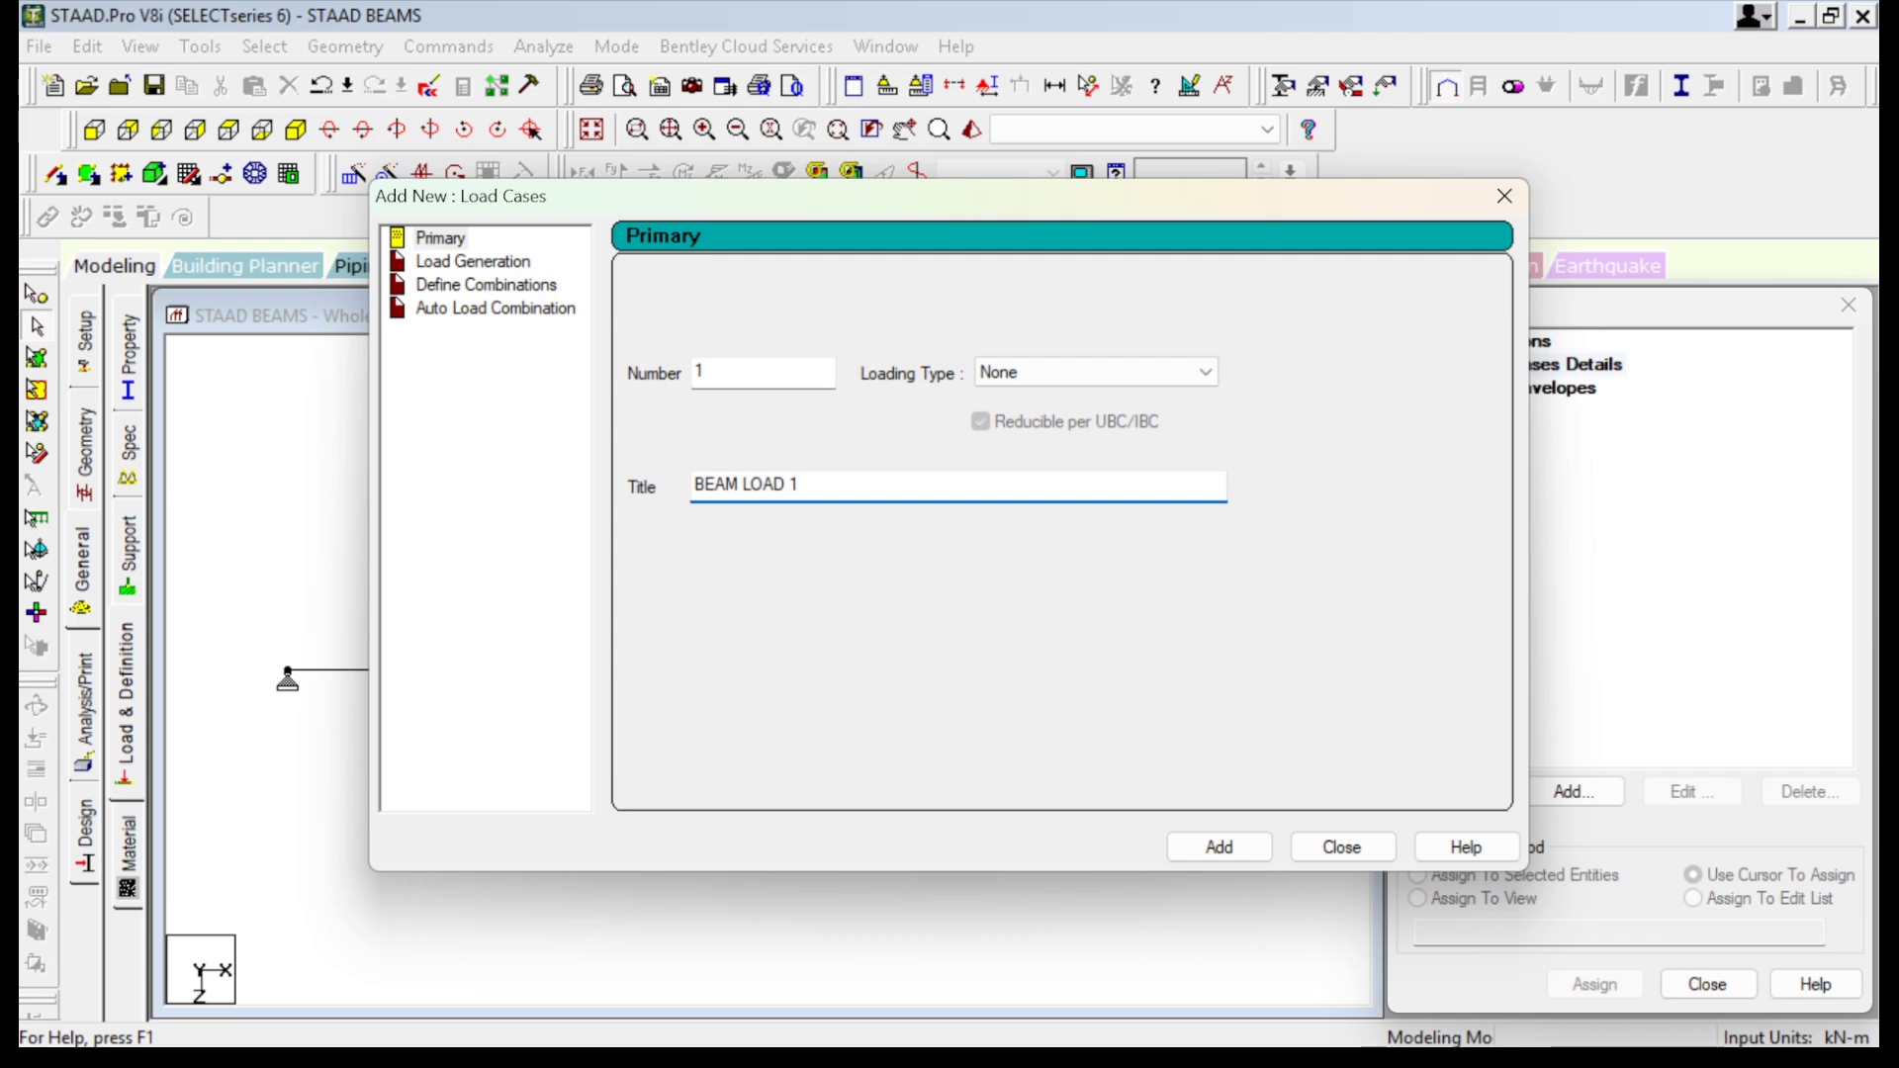
pyautogui.click(1218, 846)
pyautogui.click(1341, 846)
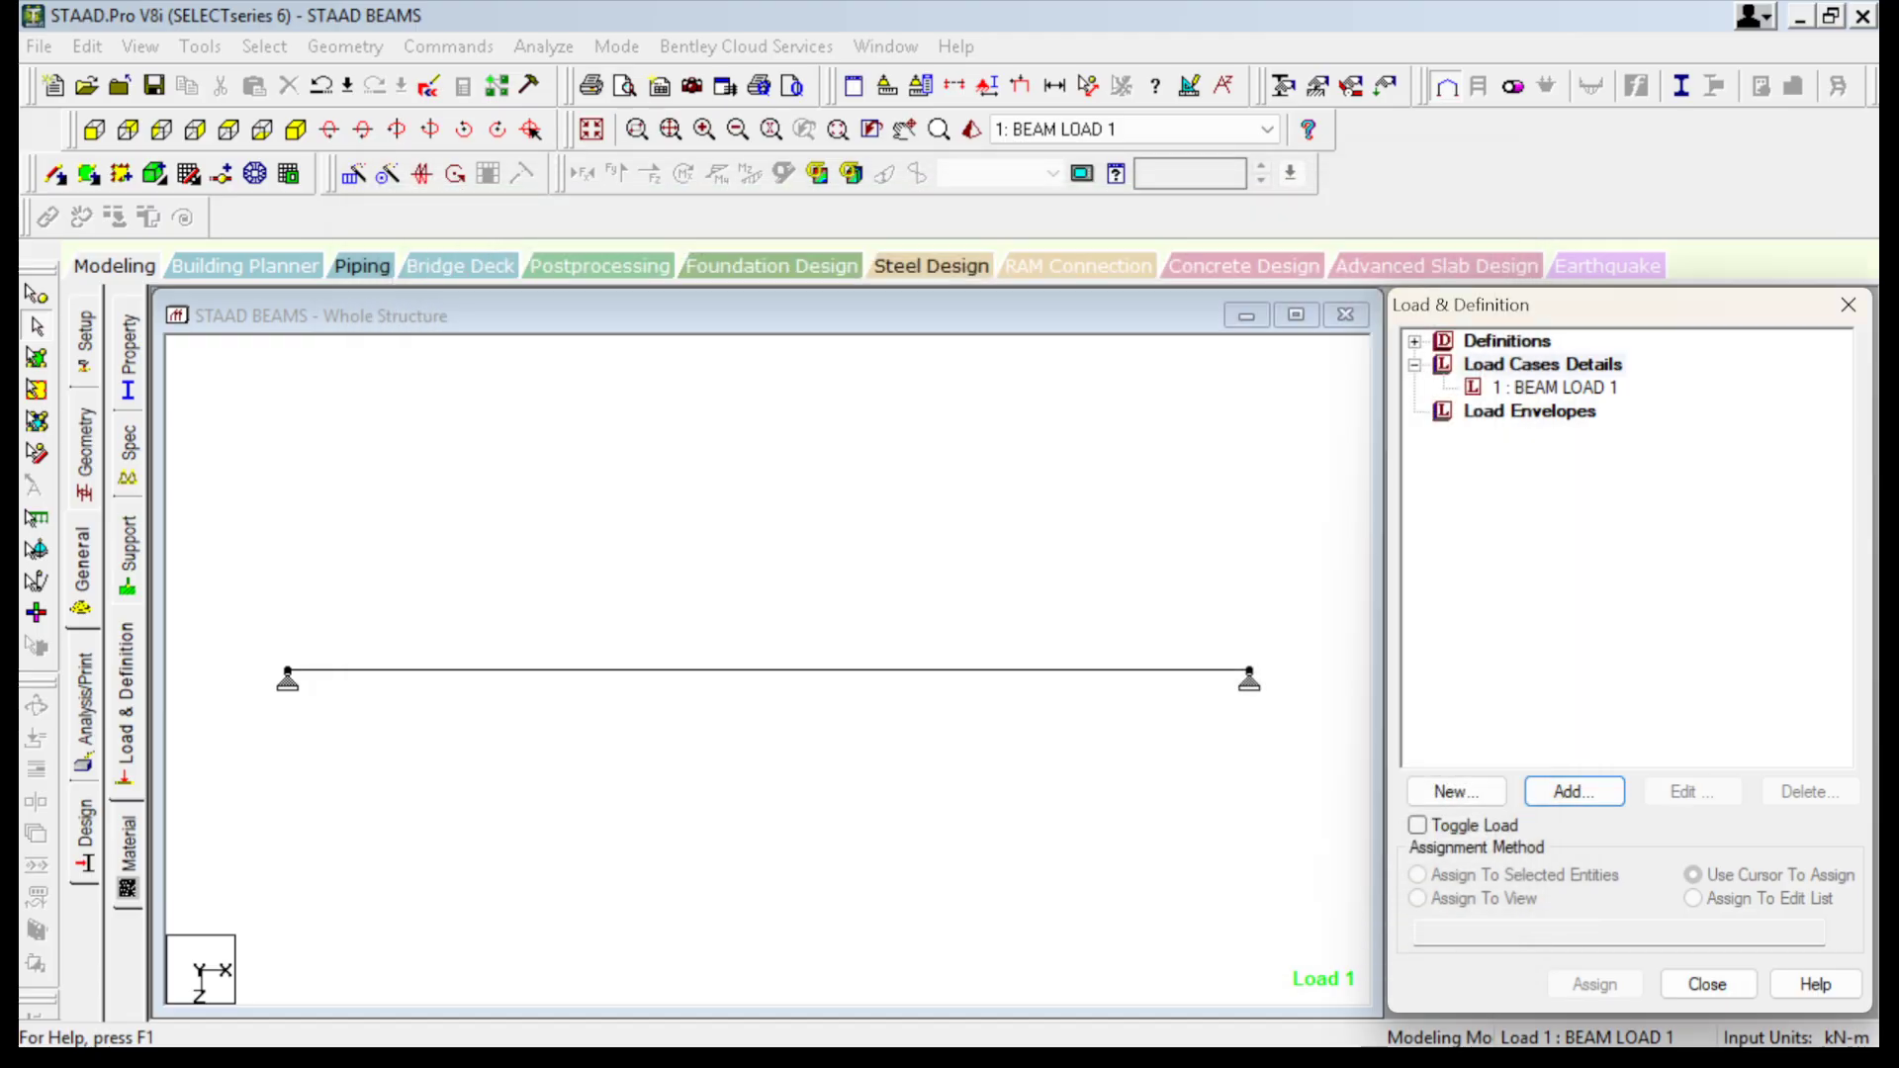
# Add a uniform member force of -20.5 kN/m in the GY direction to load case BEAM LOAD 1.
pyautogui.click(1554, 388)
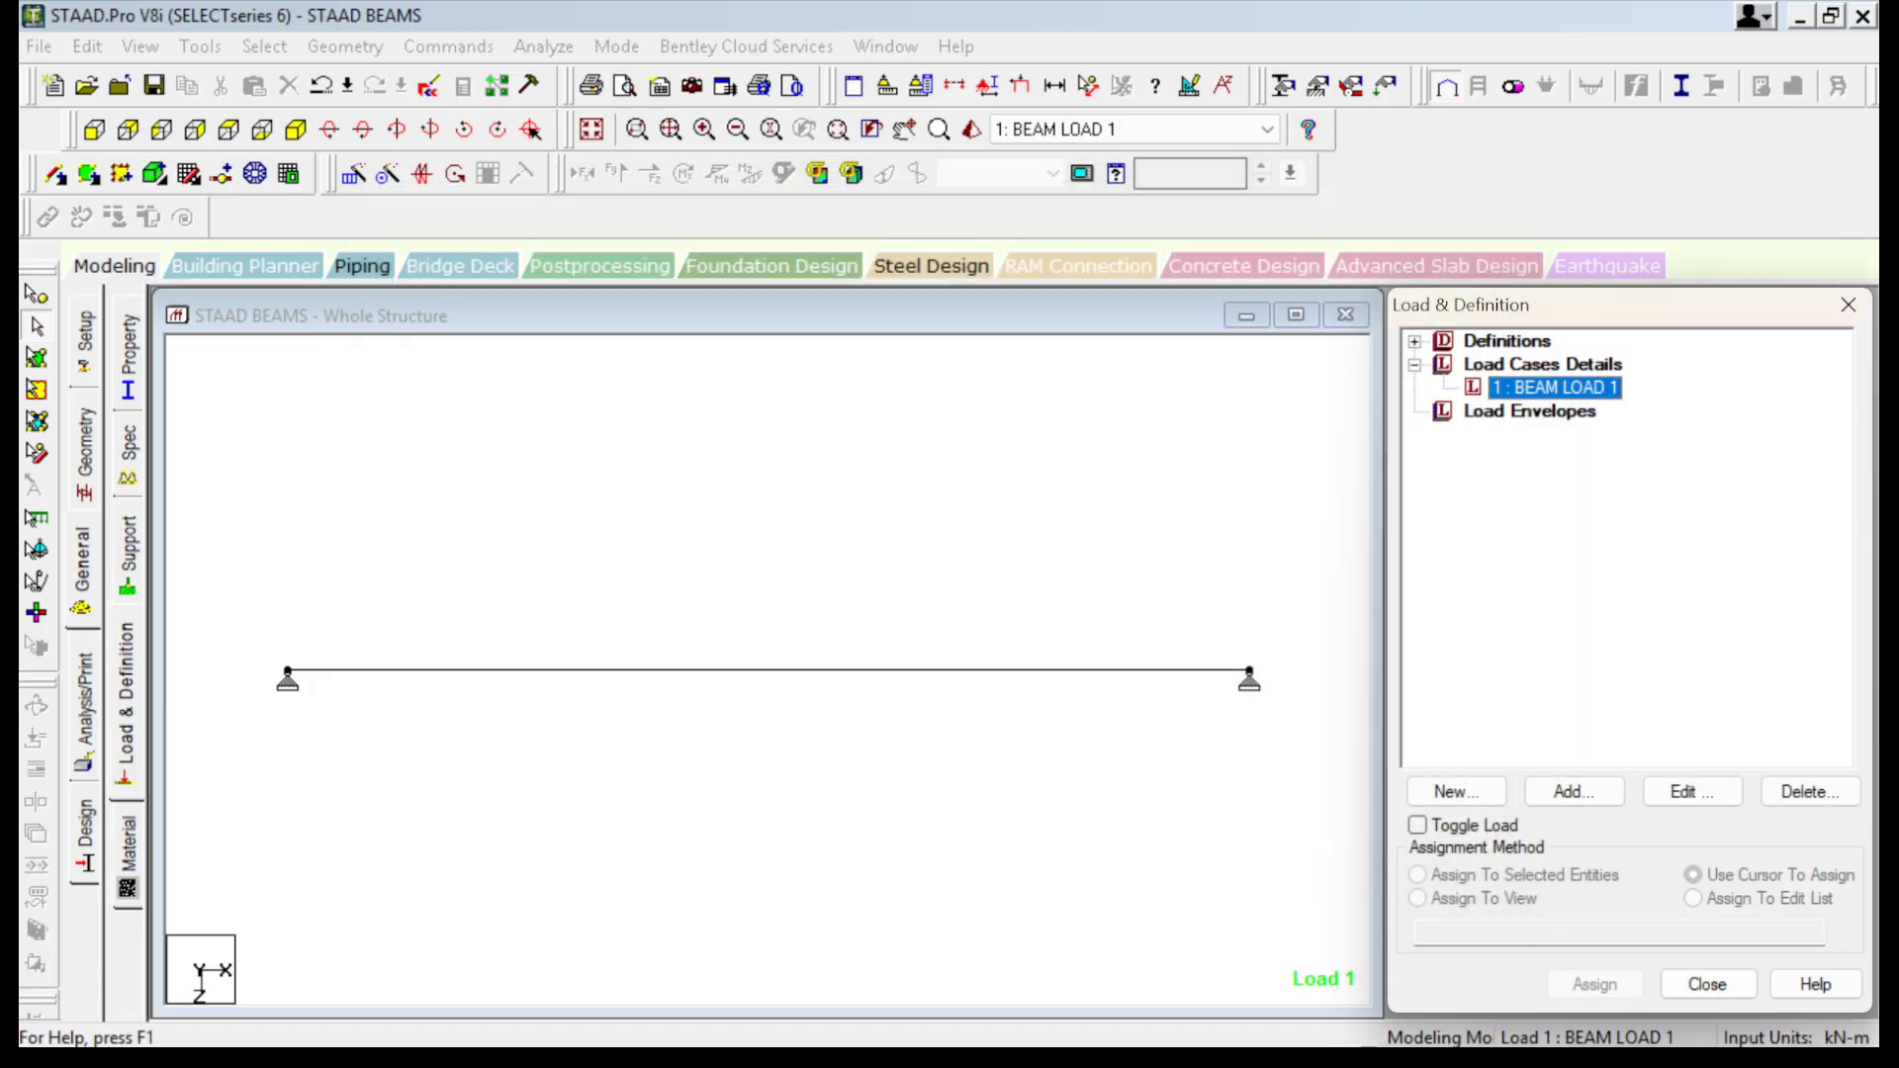
pyautogui.click(1574, 792)
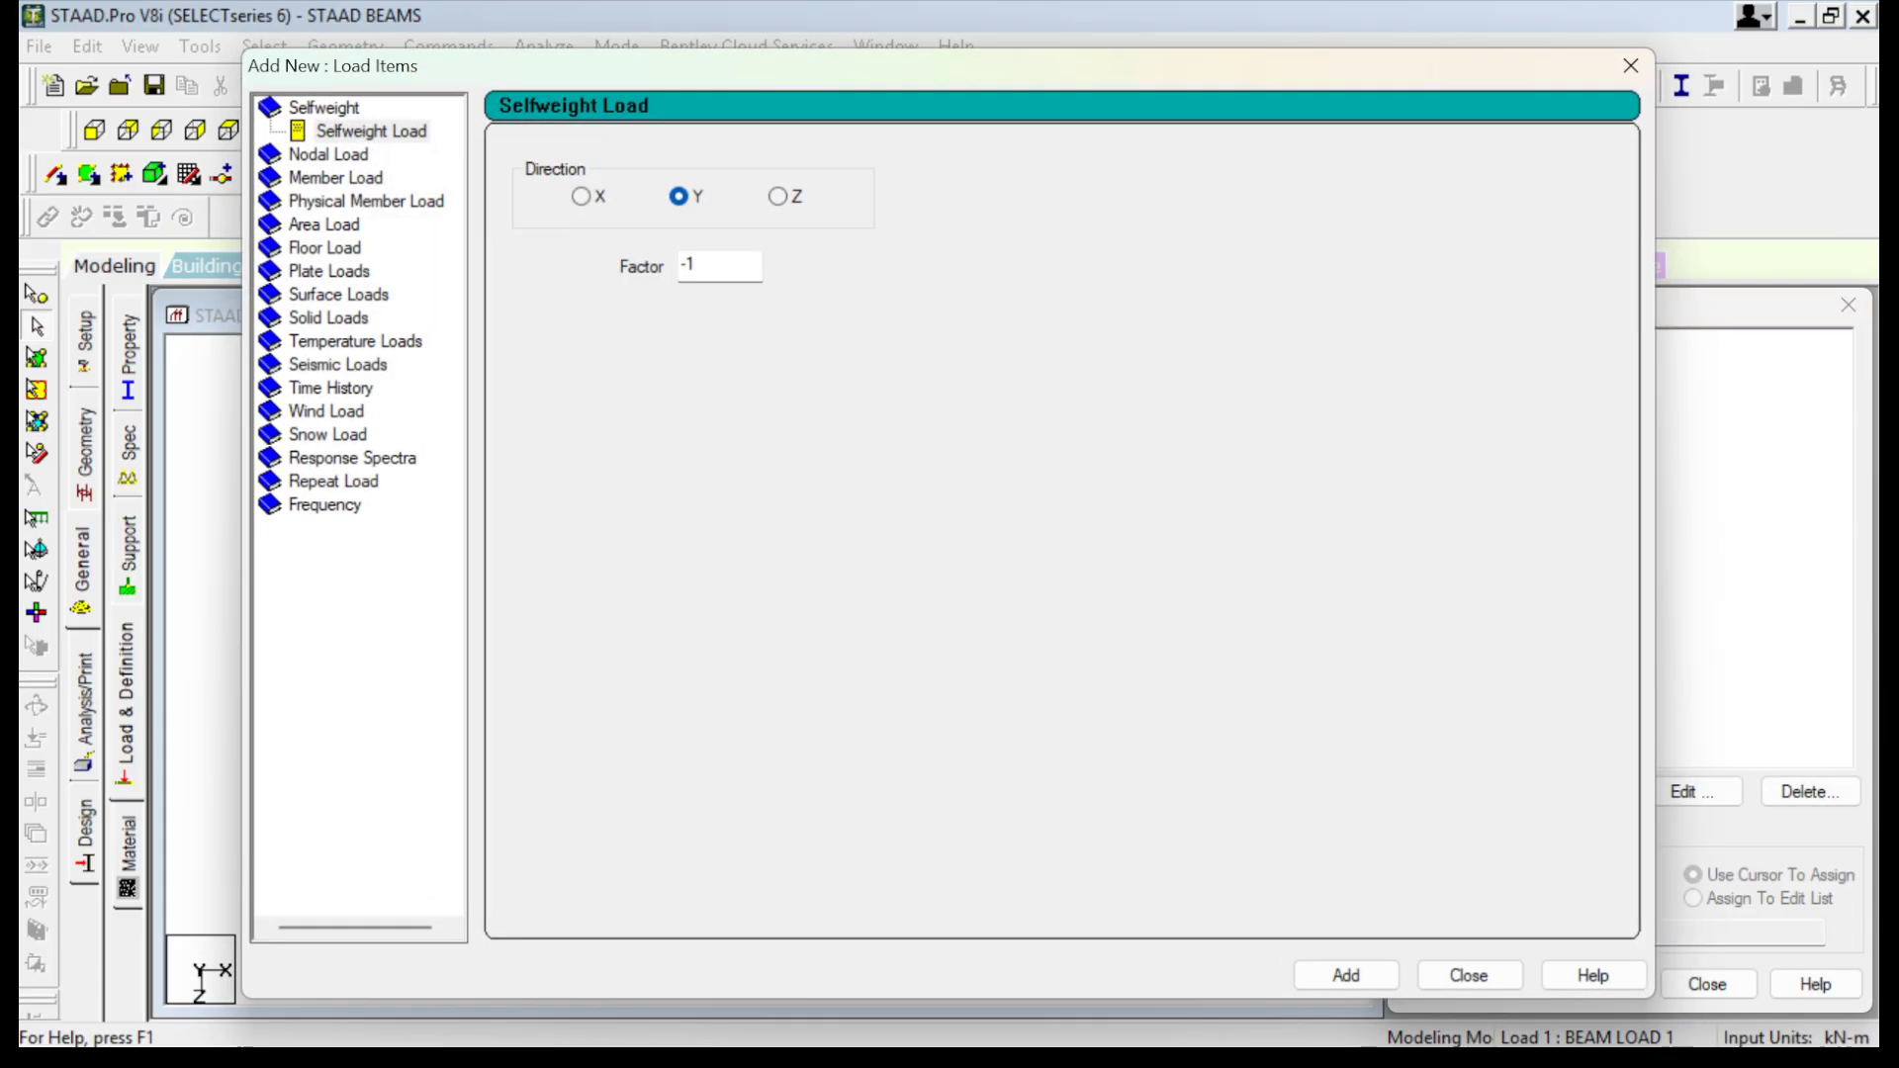
pyautogui.click(335, 178)
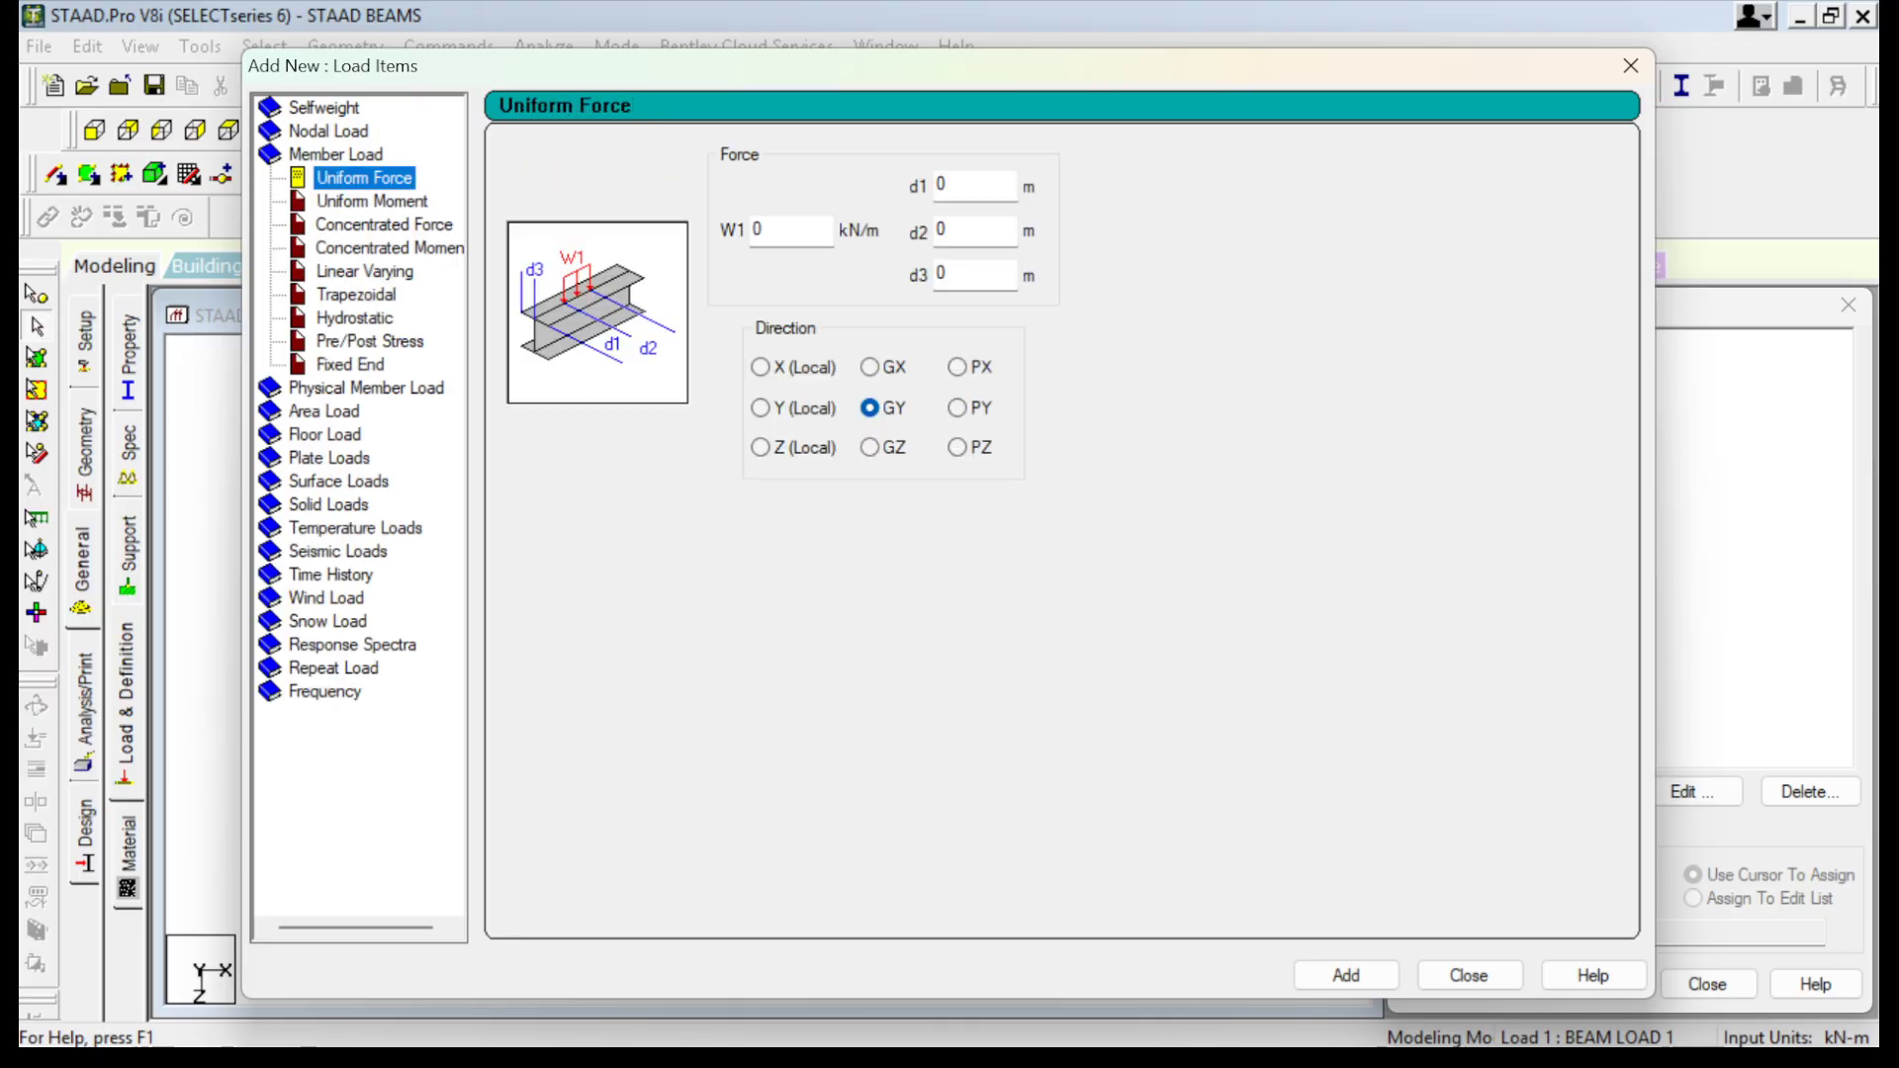
pyautogui.press('Tab')
pyautogui.write('-2')
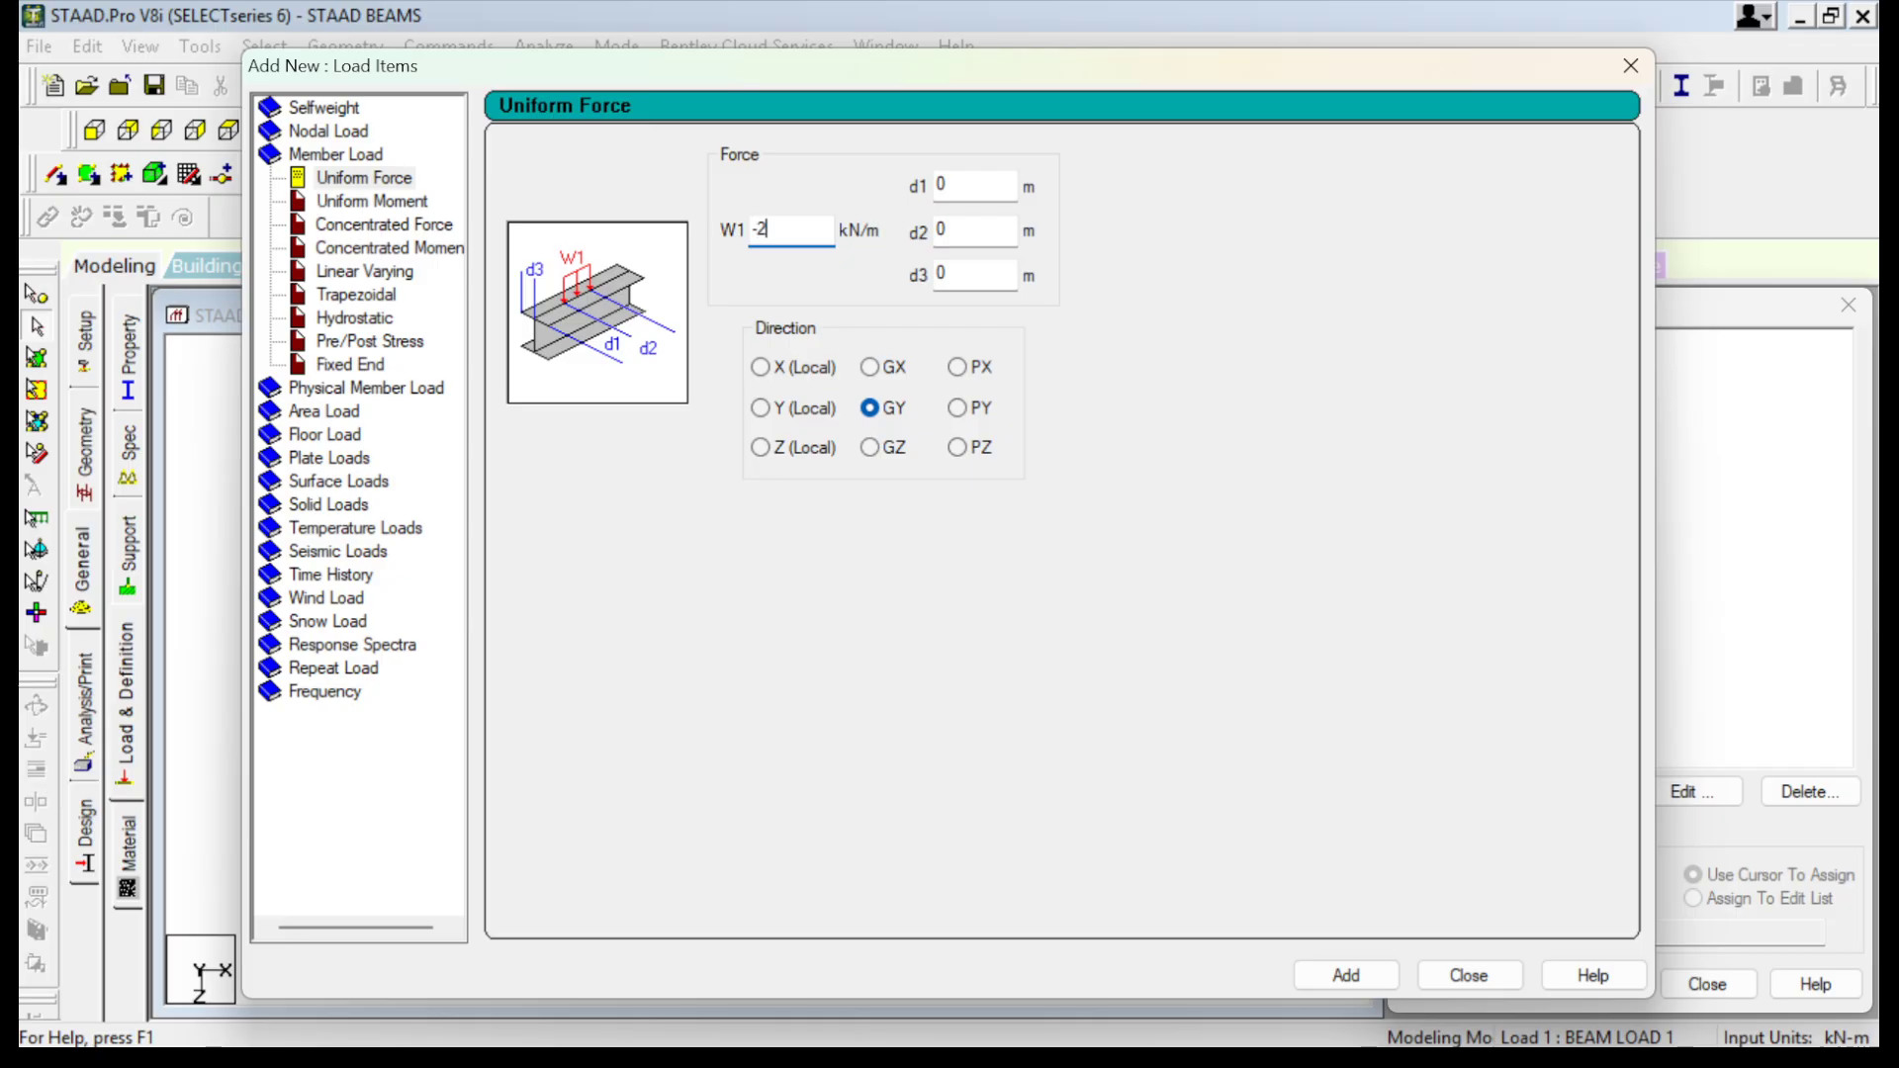
pyautogui.write('0.5')
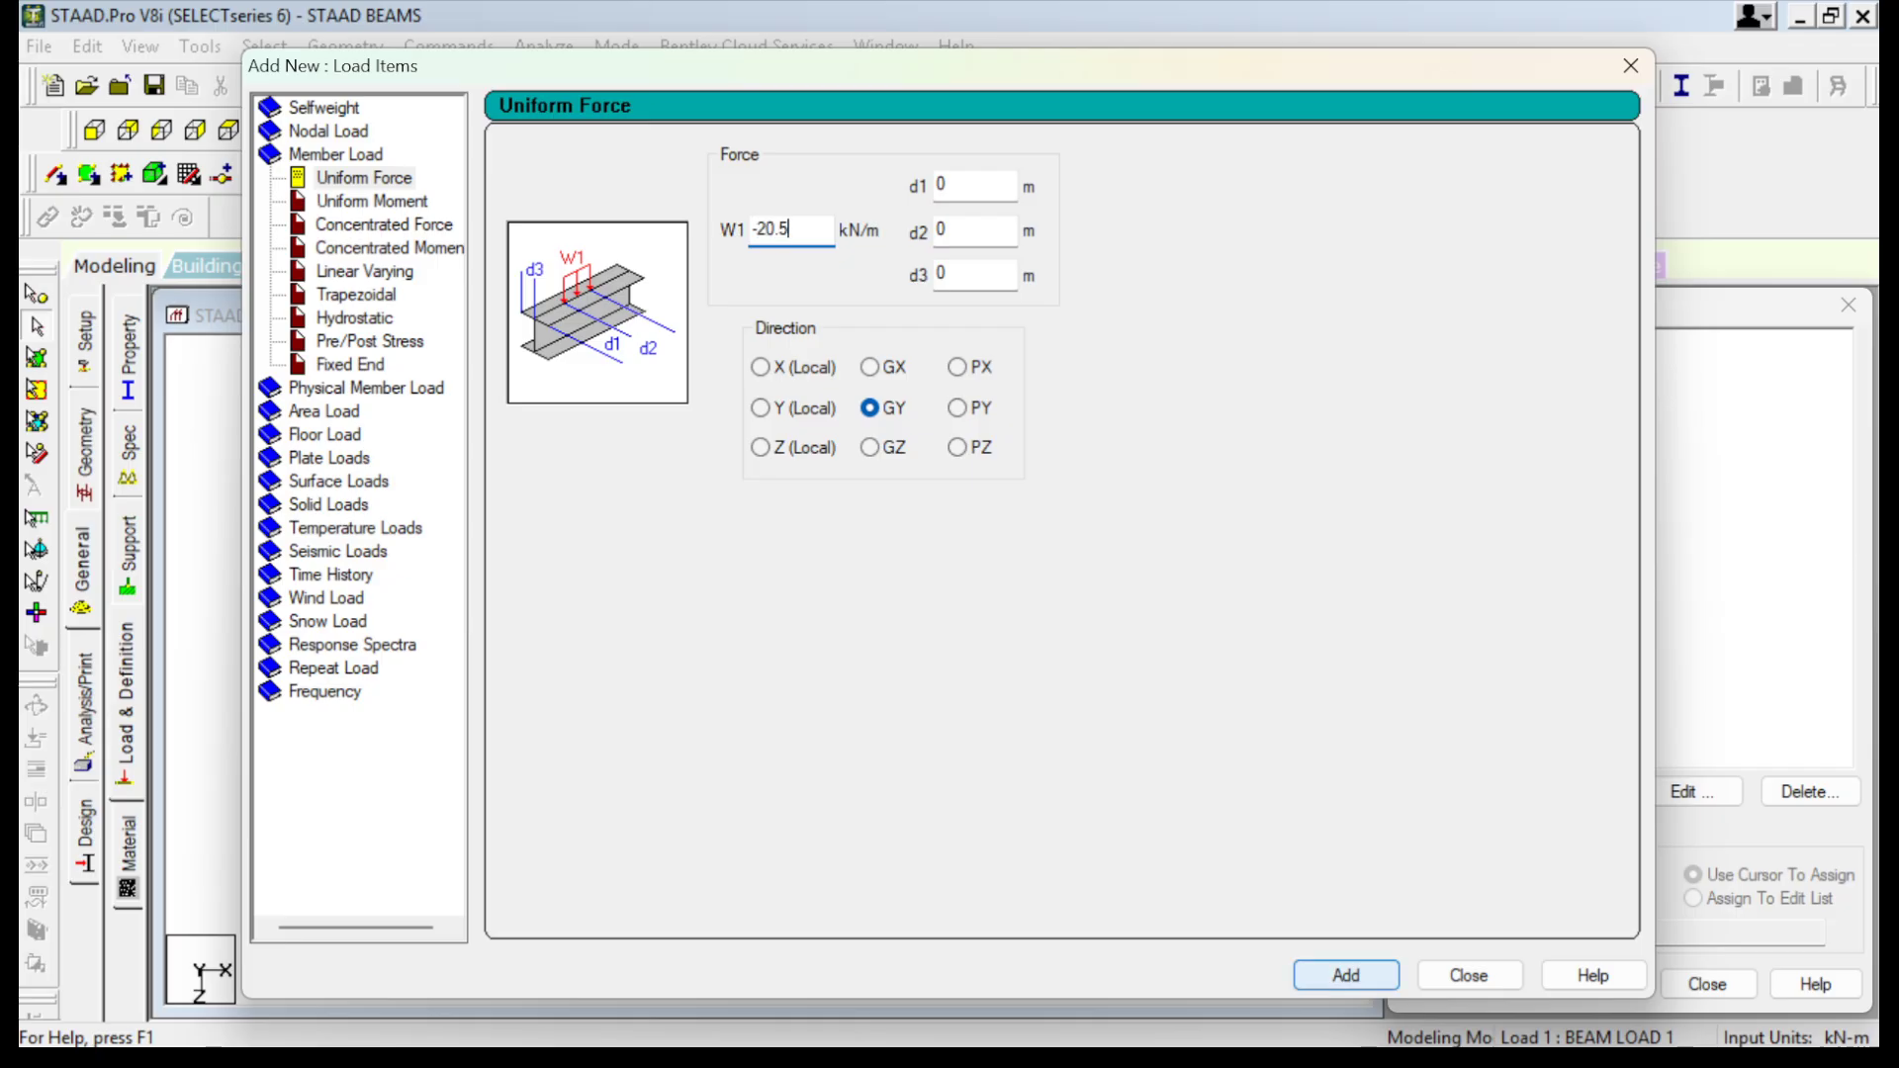
pyautogui.click(1346, 975)
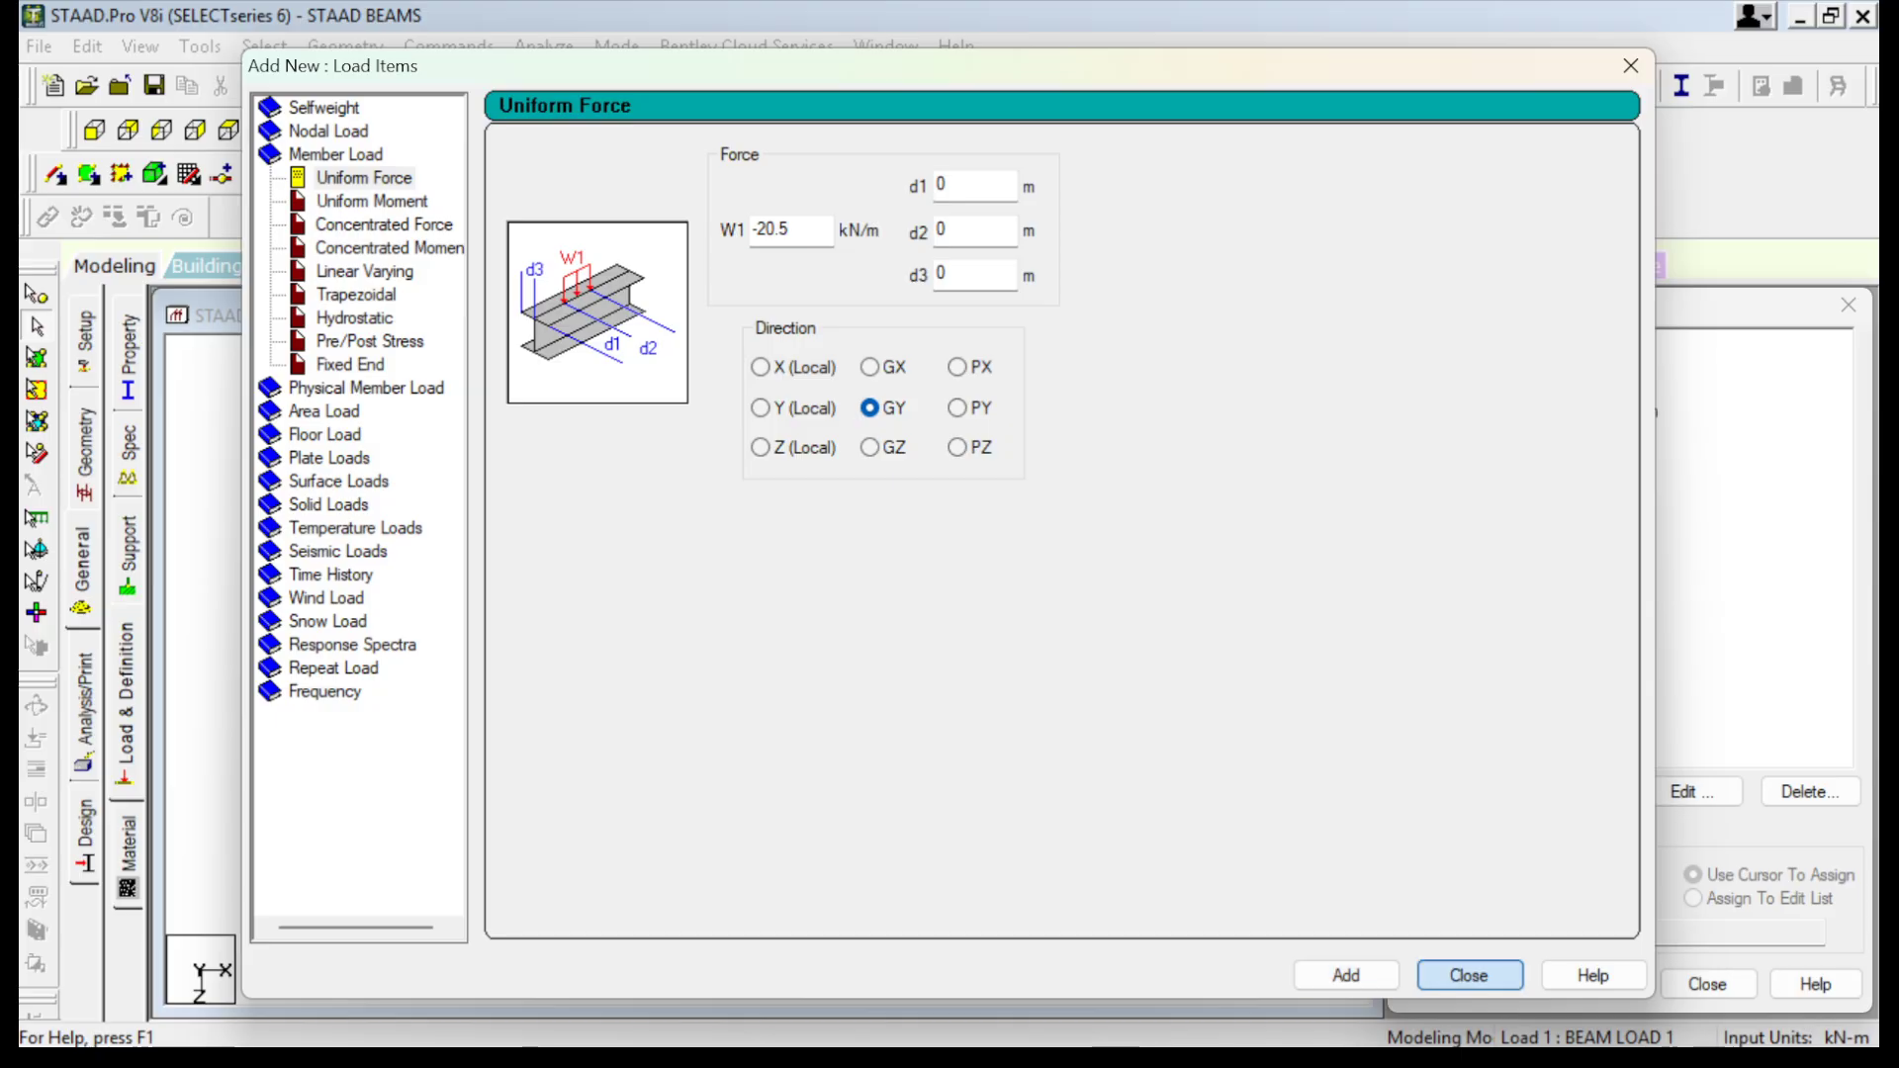
pyautogui.click(1468, 975)
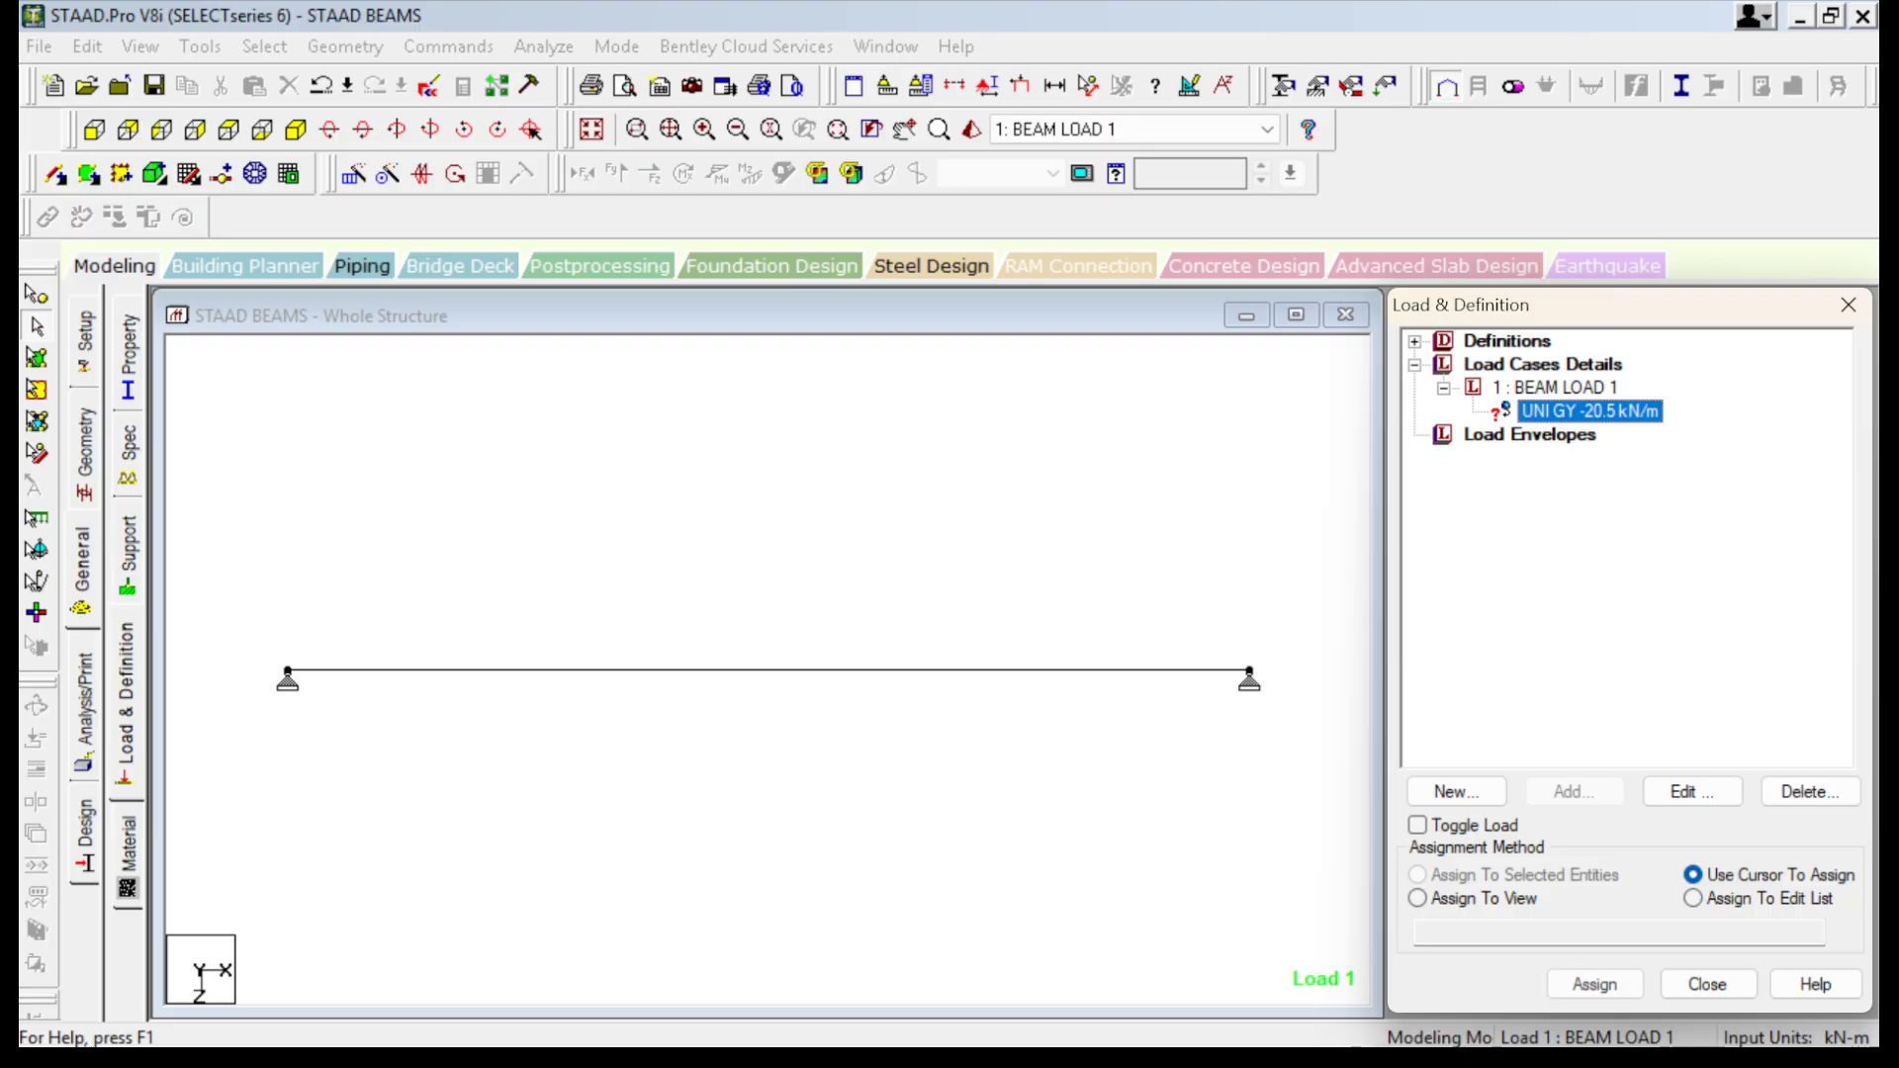
# Assign the uniform load of -20.5 kN/m to the selected beam.
pyautogui.click(769, 669)
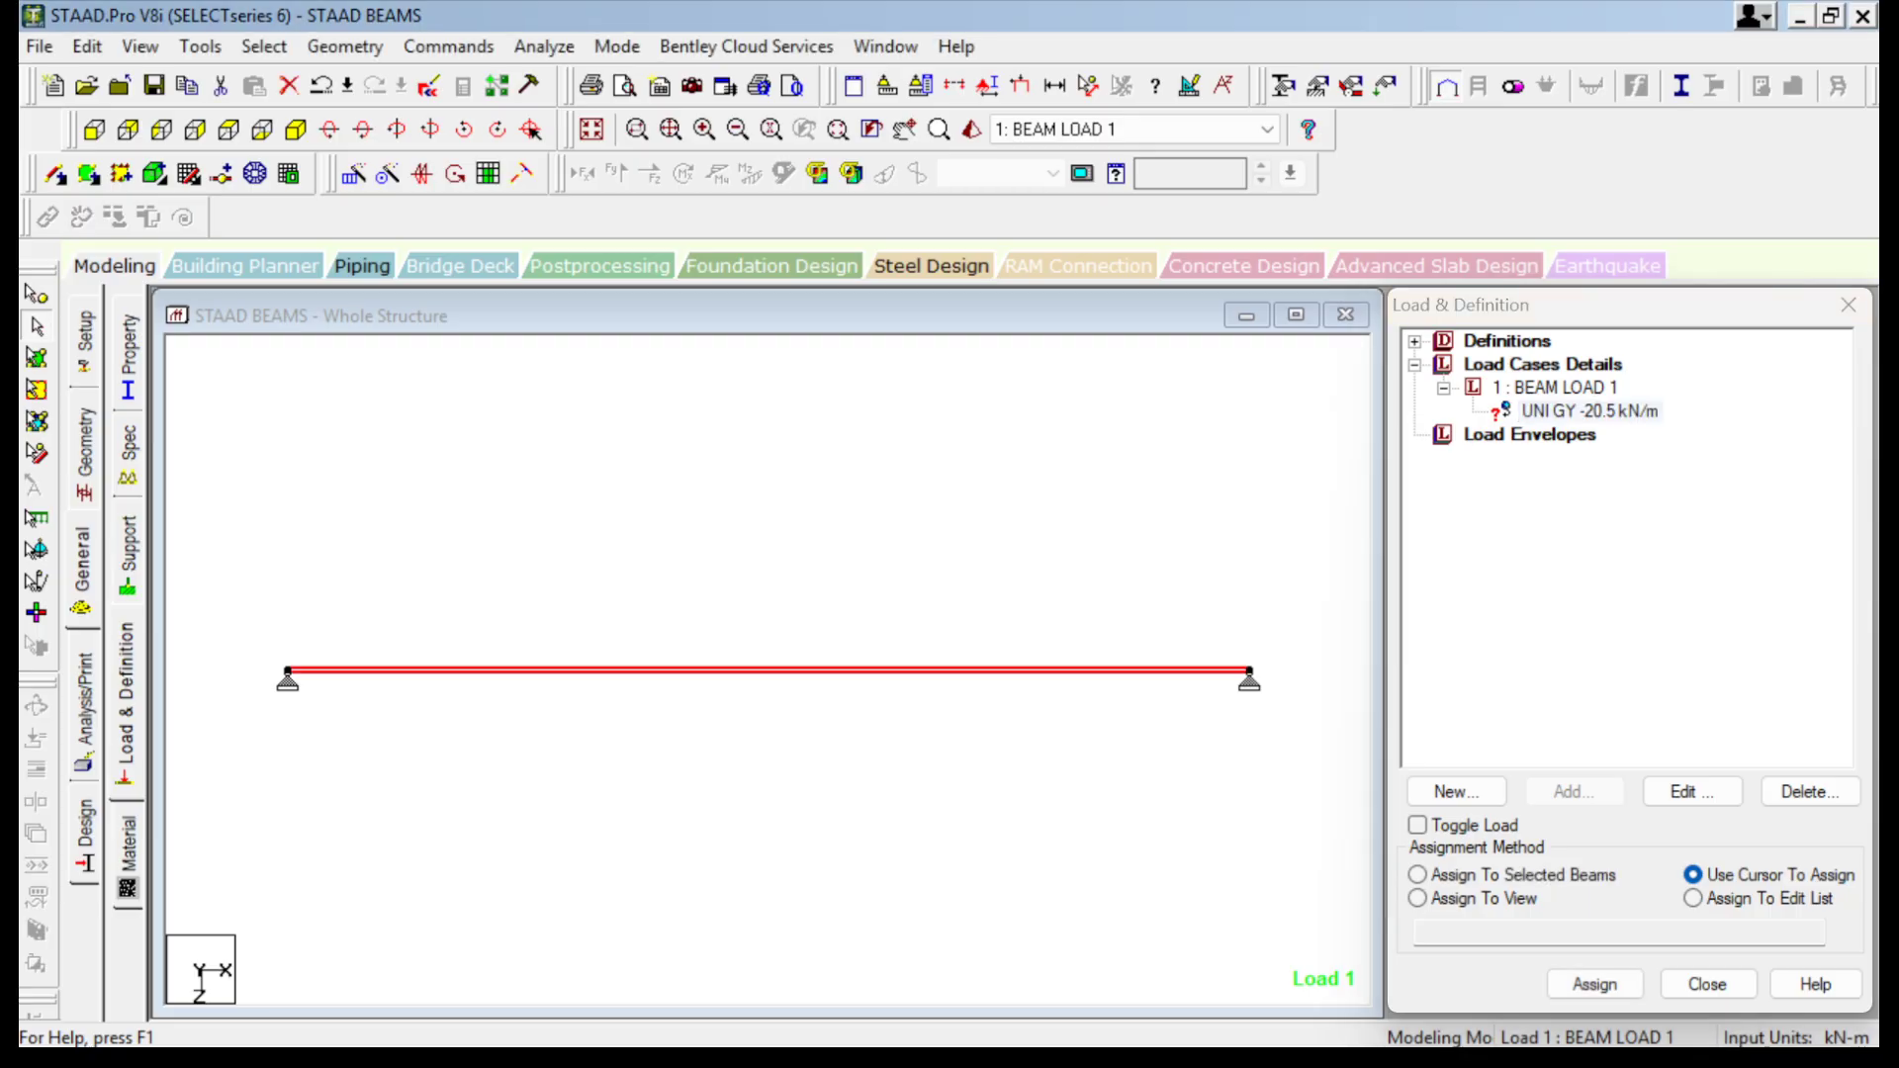
pyautogui.click(1418, 876)
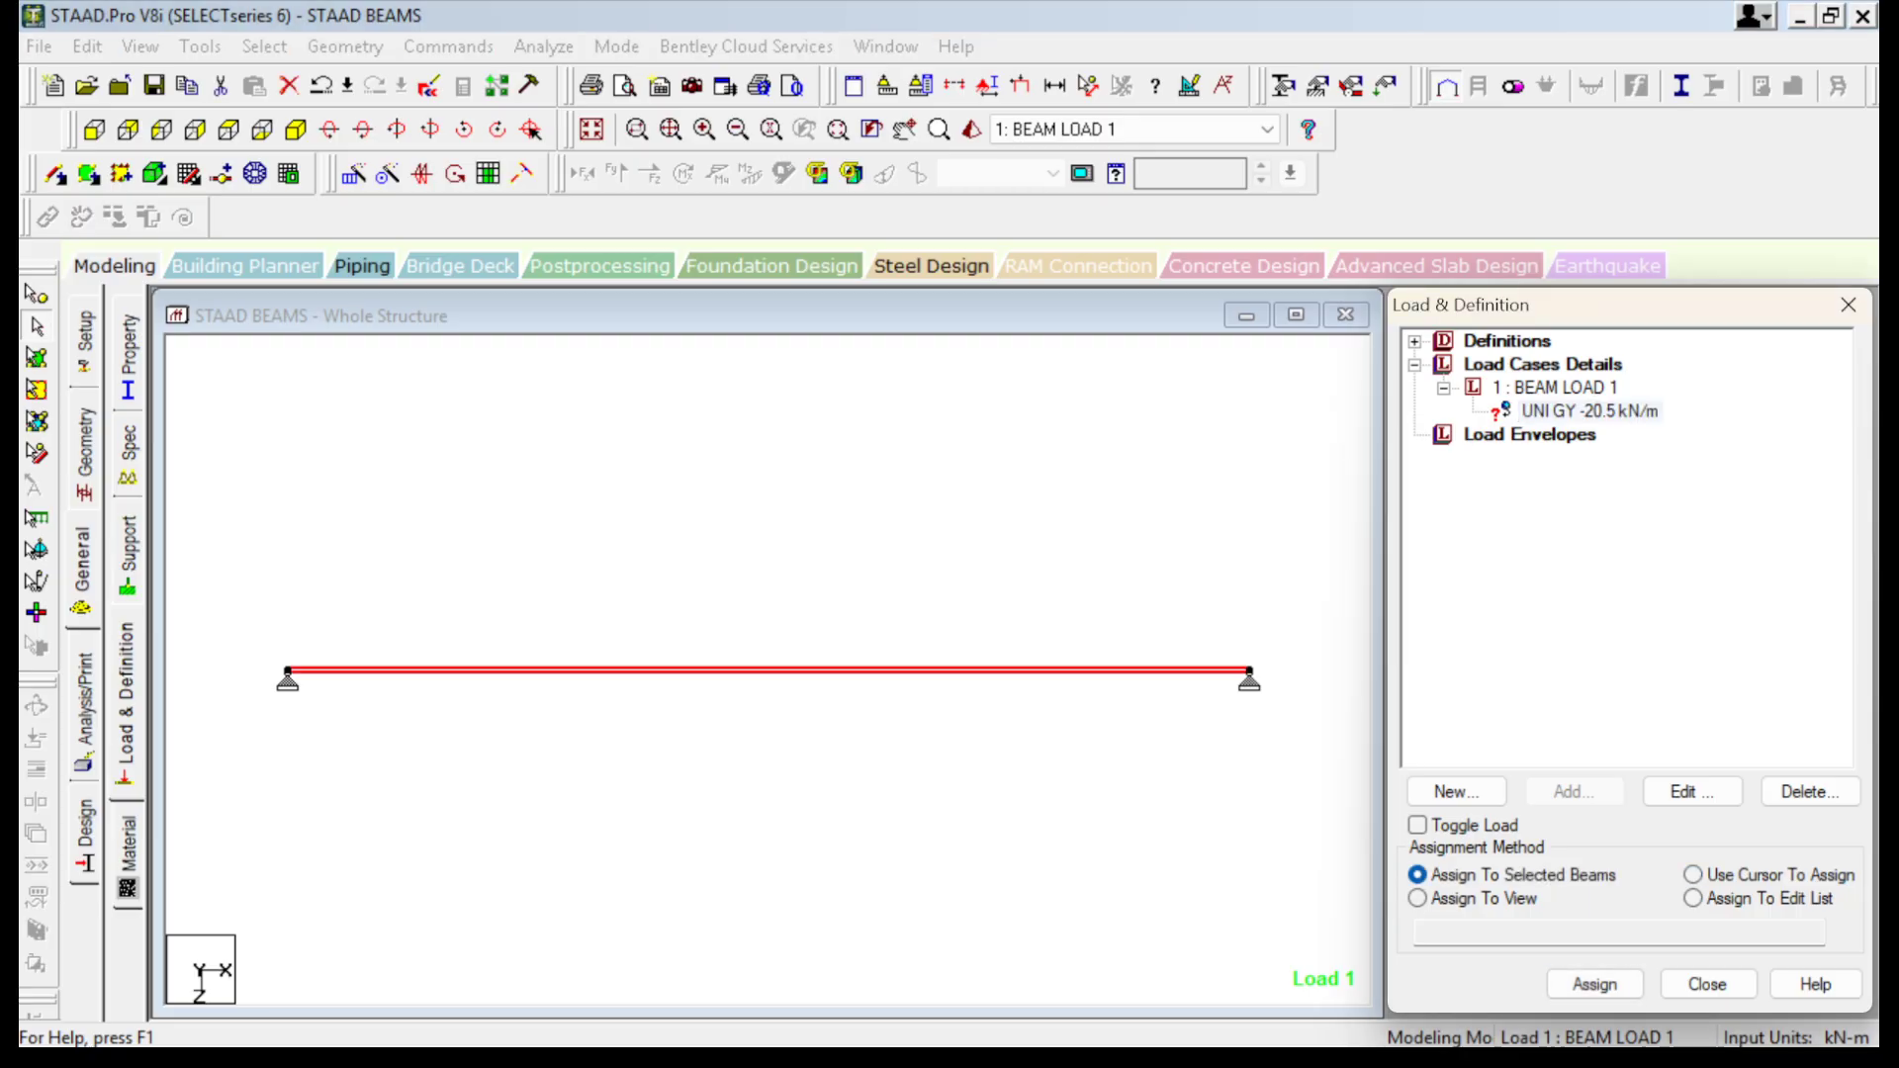
pyautogui.click(1594, 984)
pyautogui.press('Return')
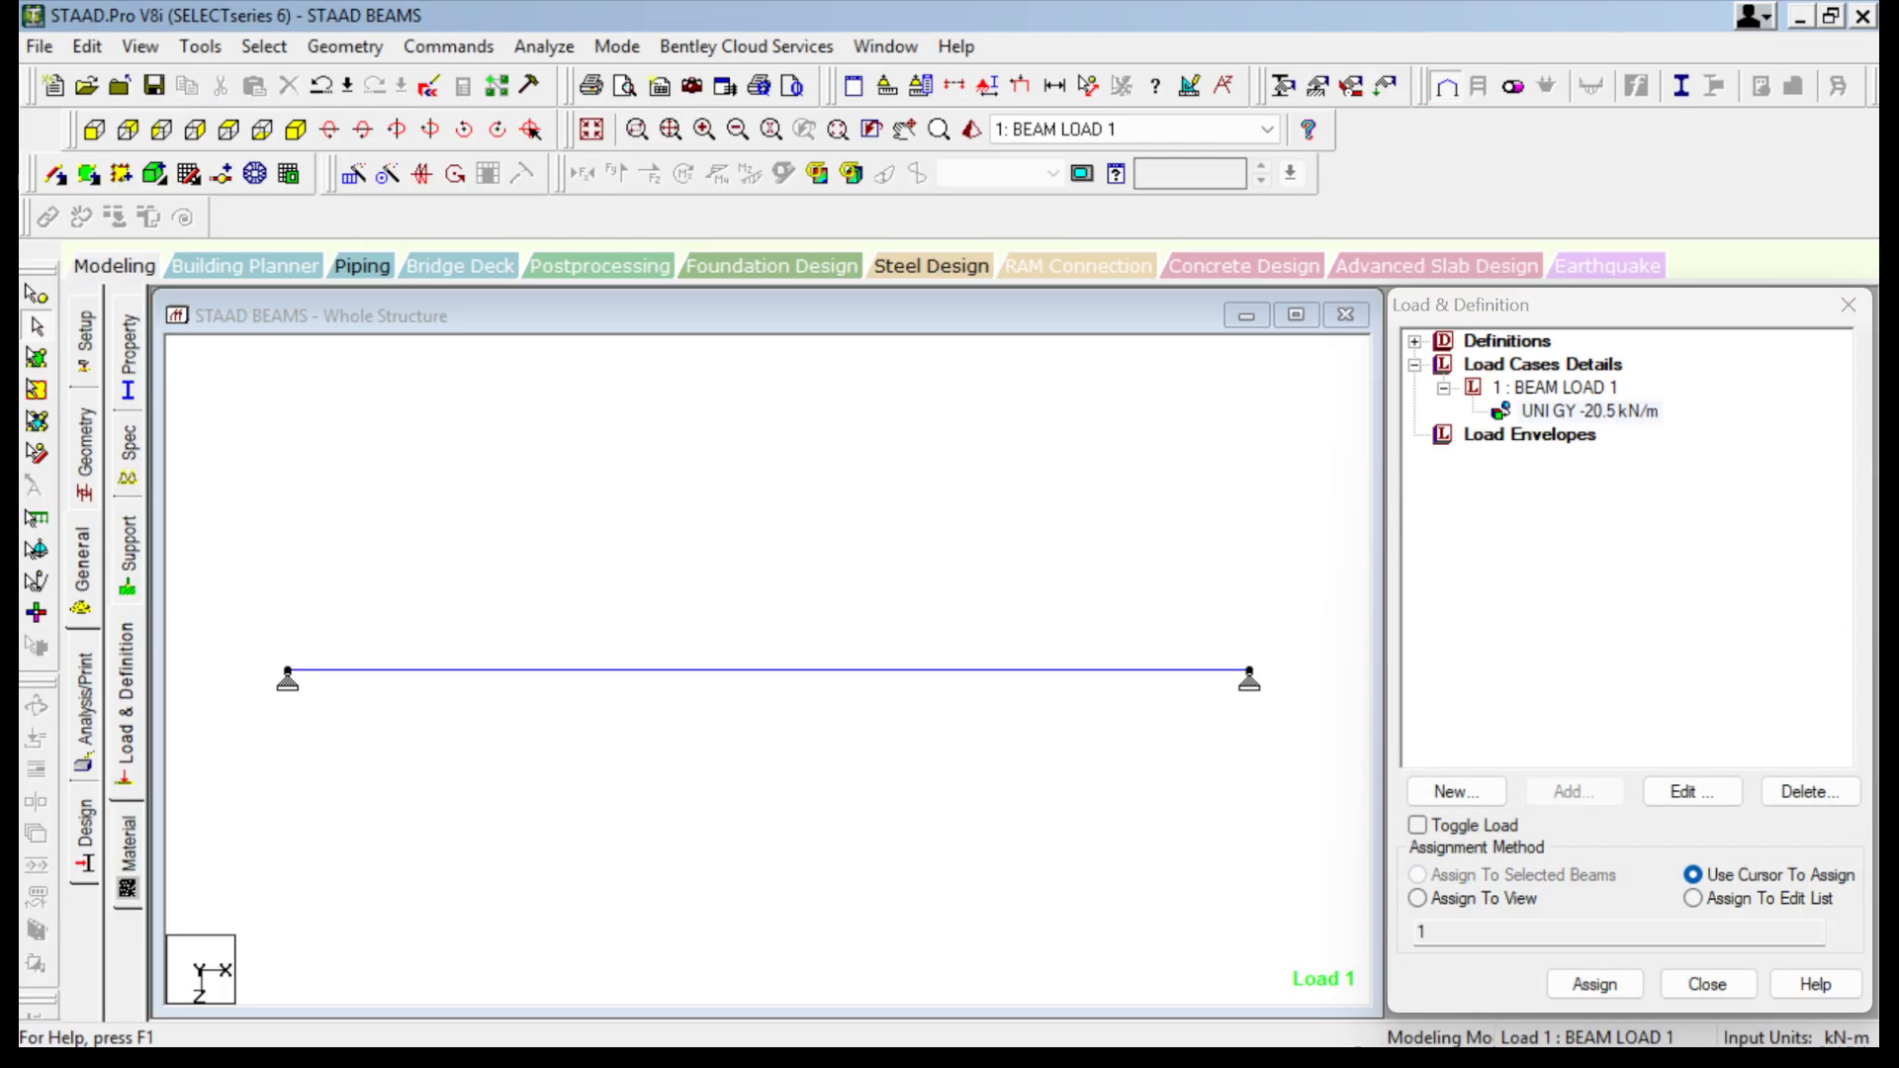
# Show the loaded beam in isometric view with the whole load diagram in the window.
pyautogui.click(768, 669)
pyautogui.click(296, 129)
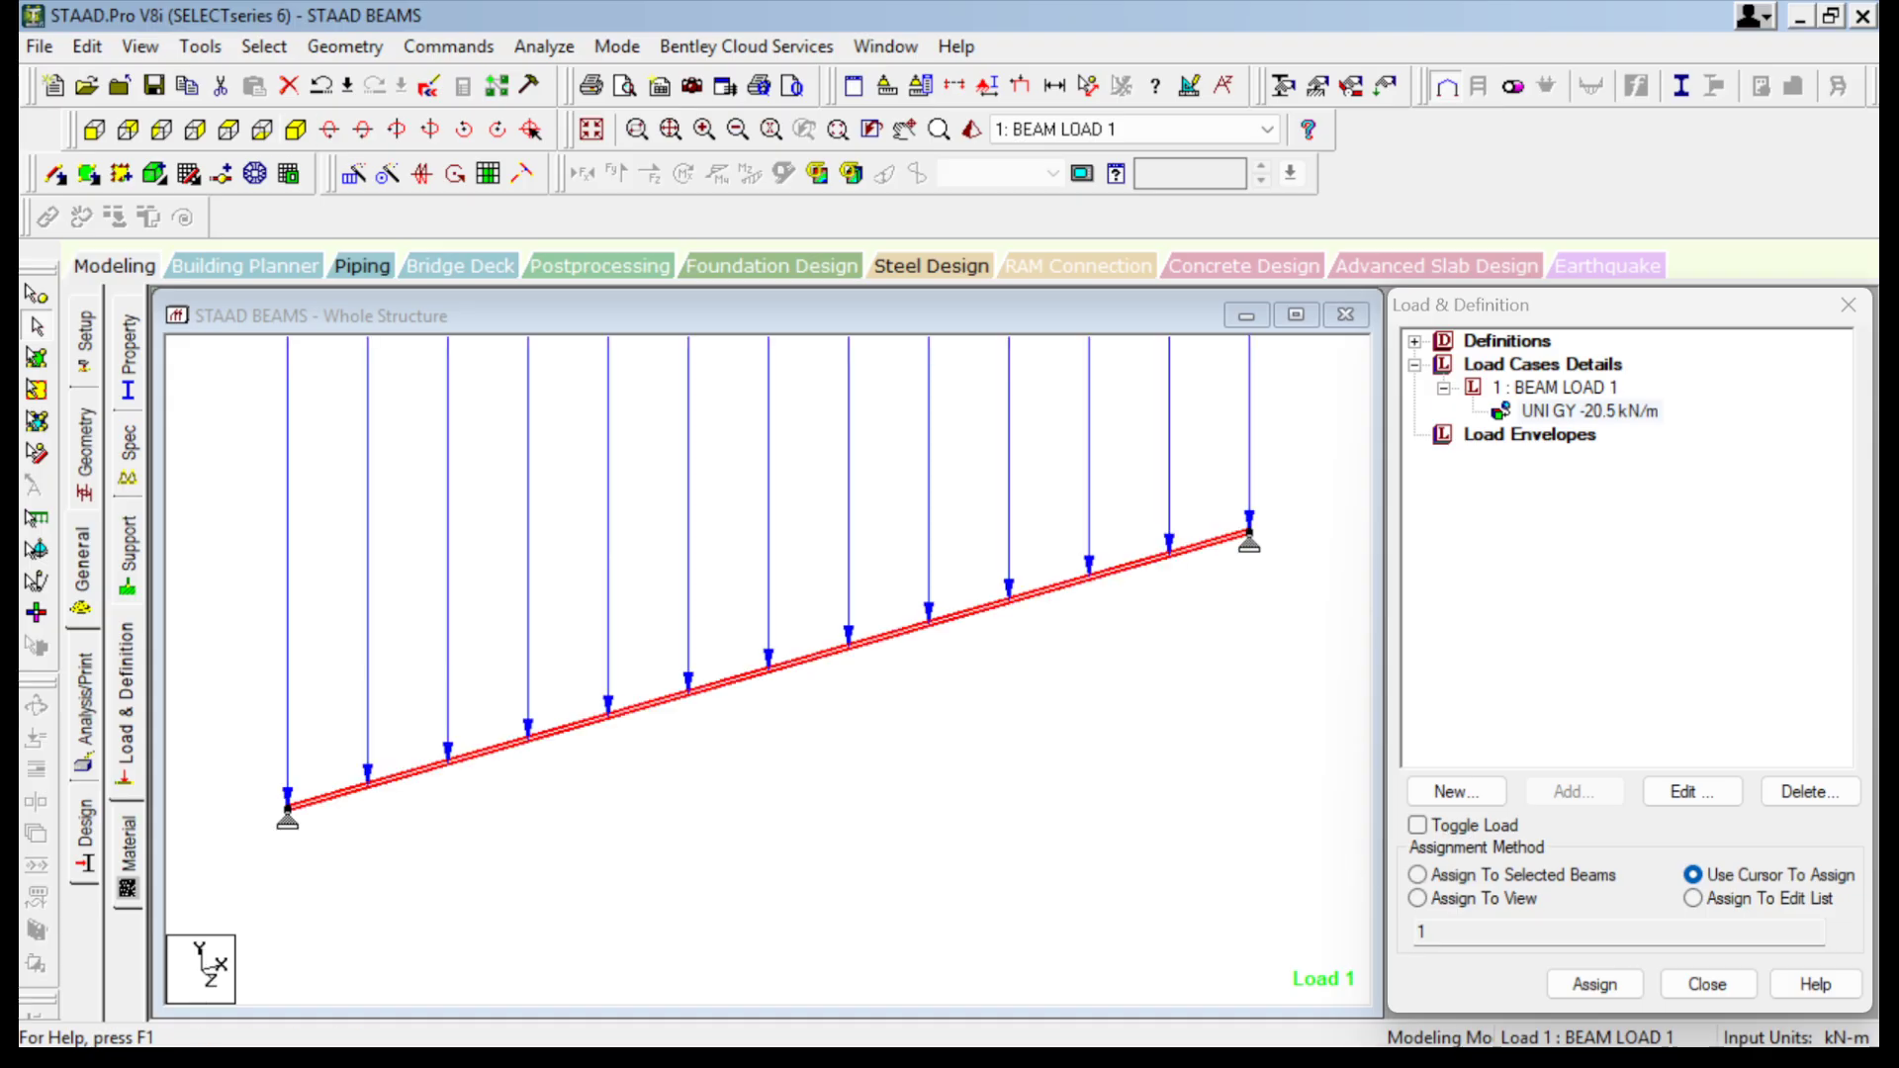
pyautogui.click(905, 130)
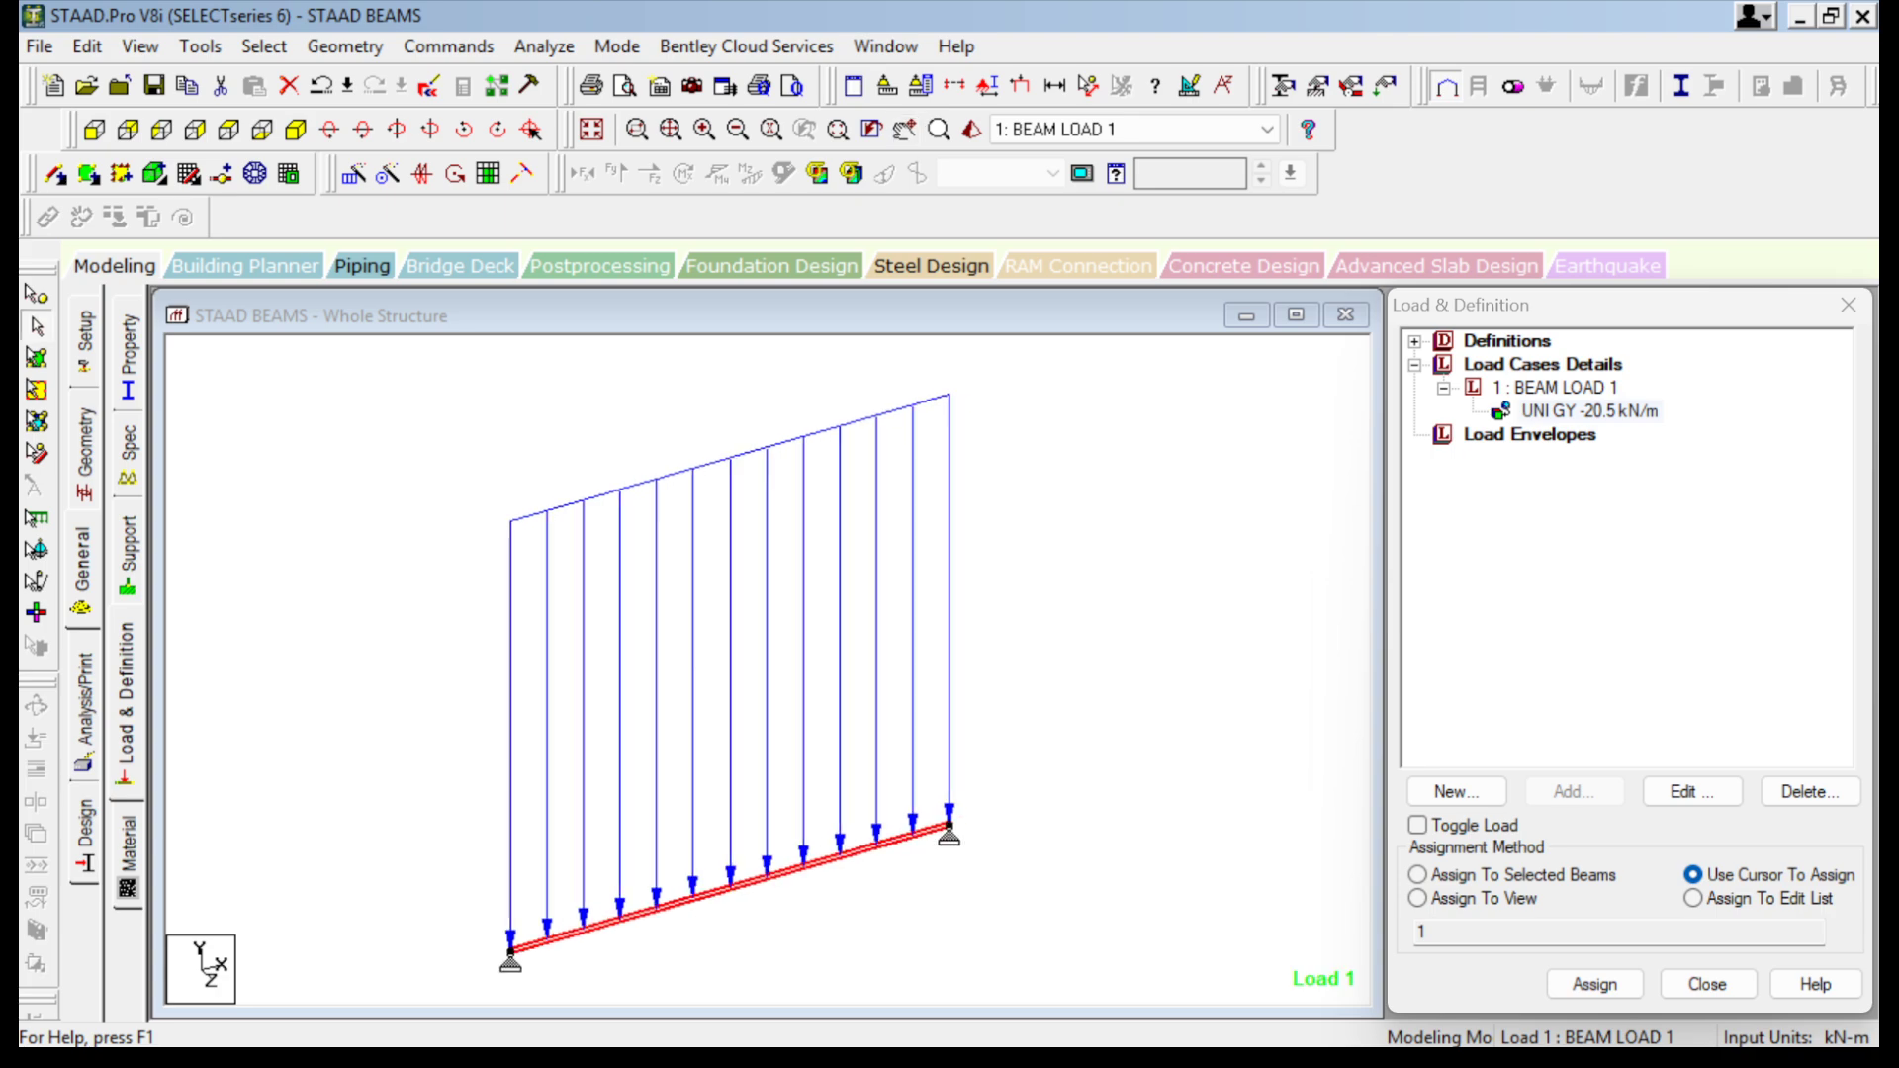
# Turn on the load value labels for the beam's load diagram and deselect the beam.
pyautogui.rightClick(1010, 322)
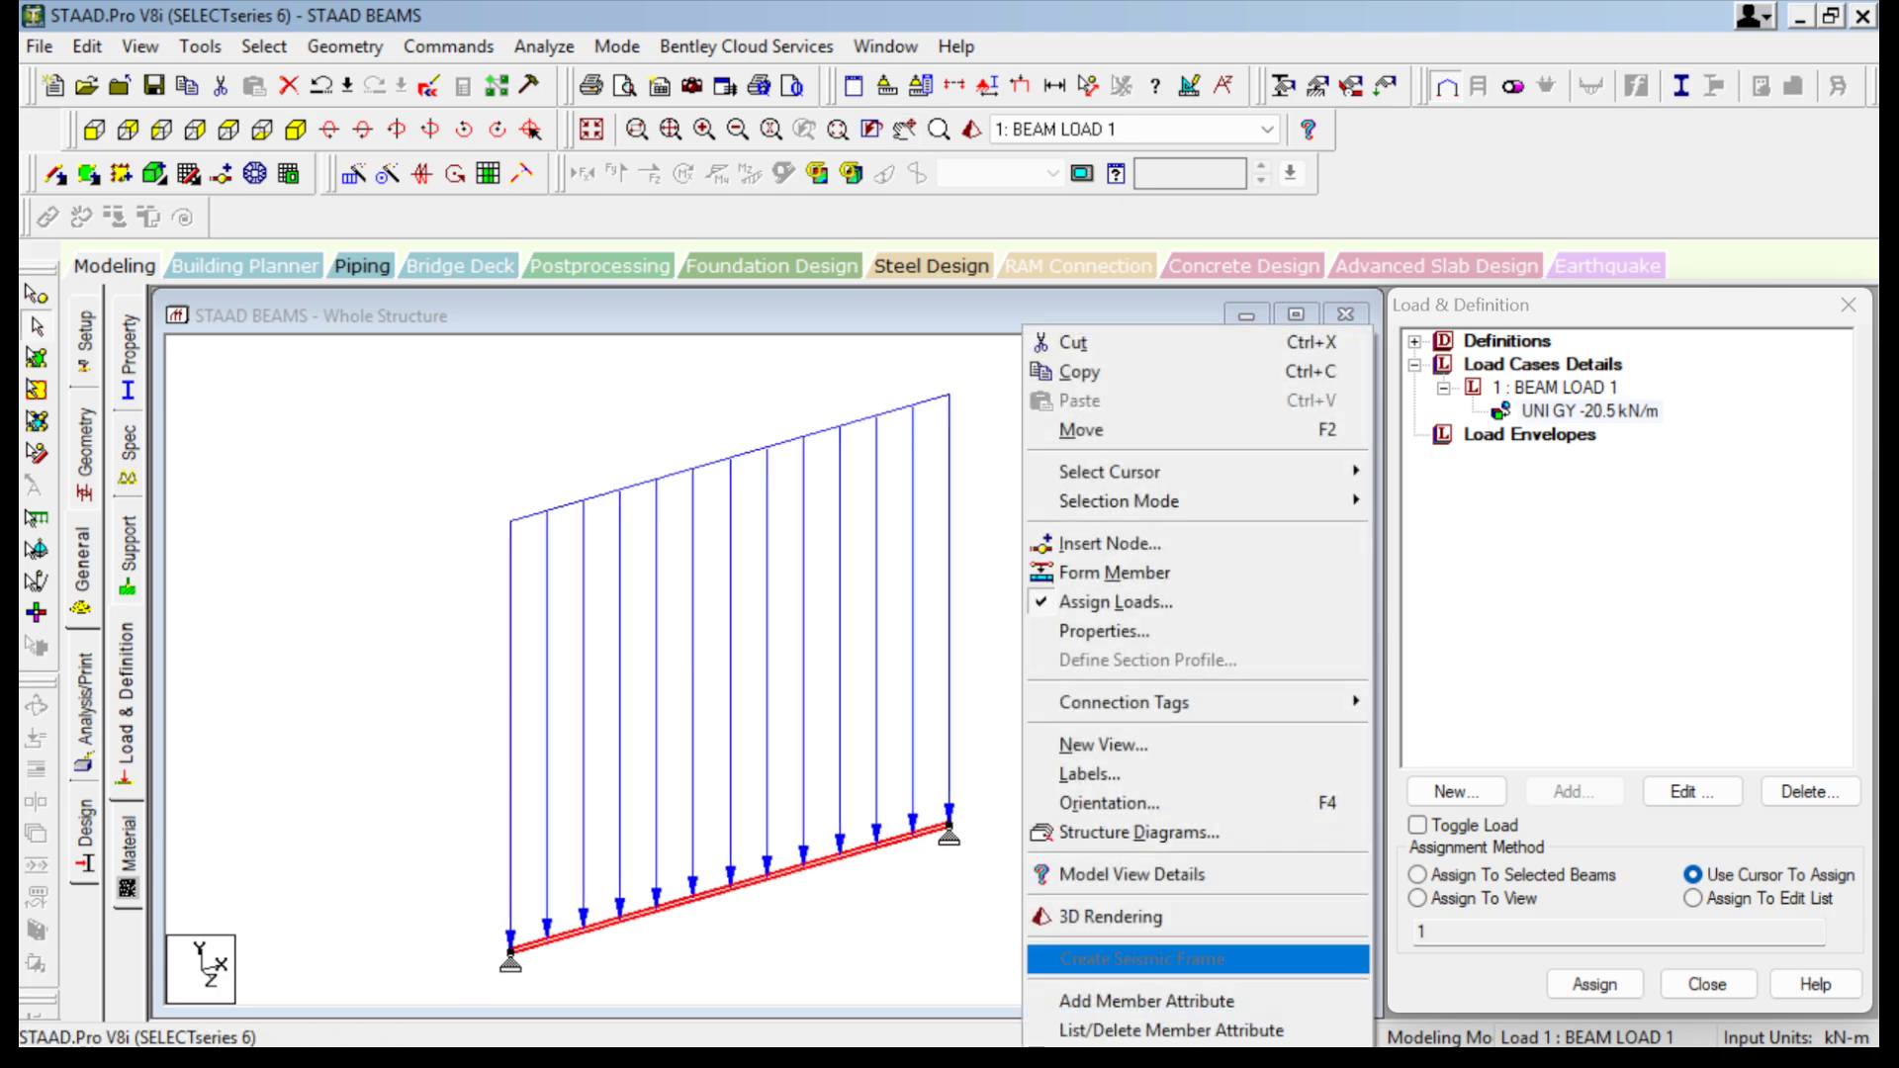
pyautogui.click(1088, 772)
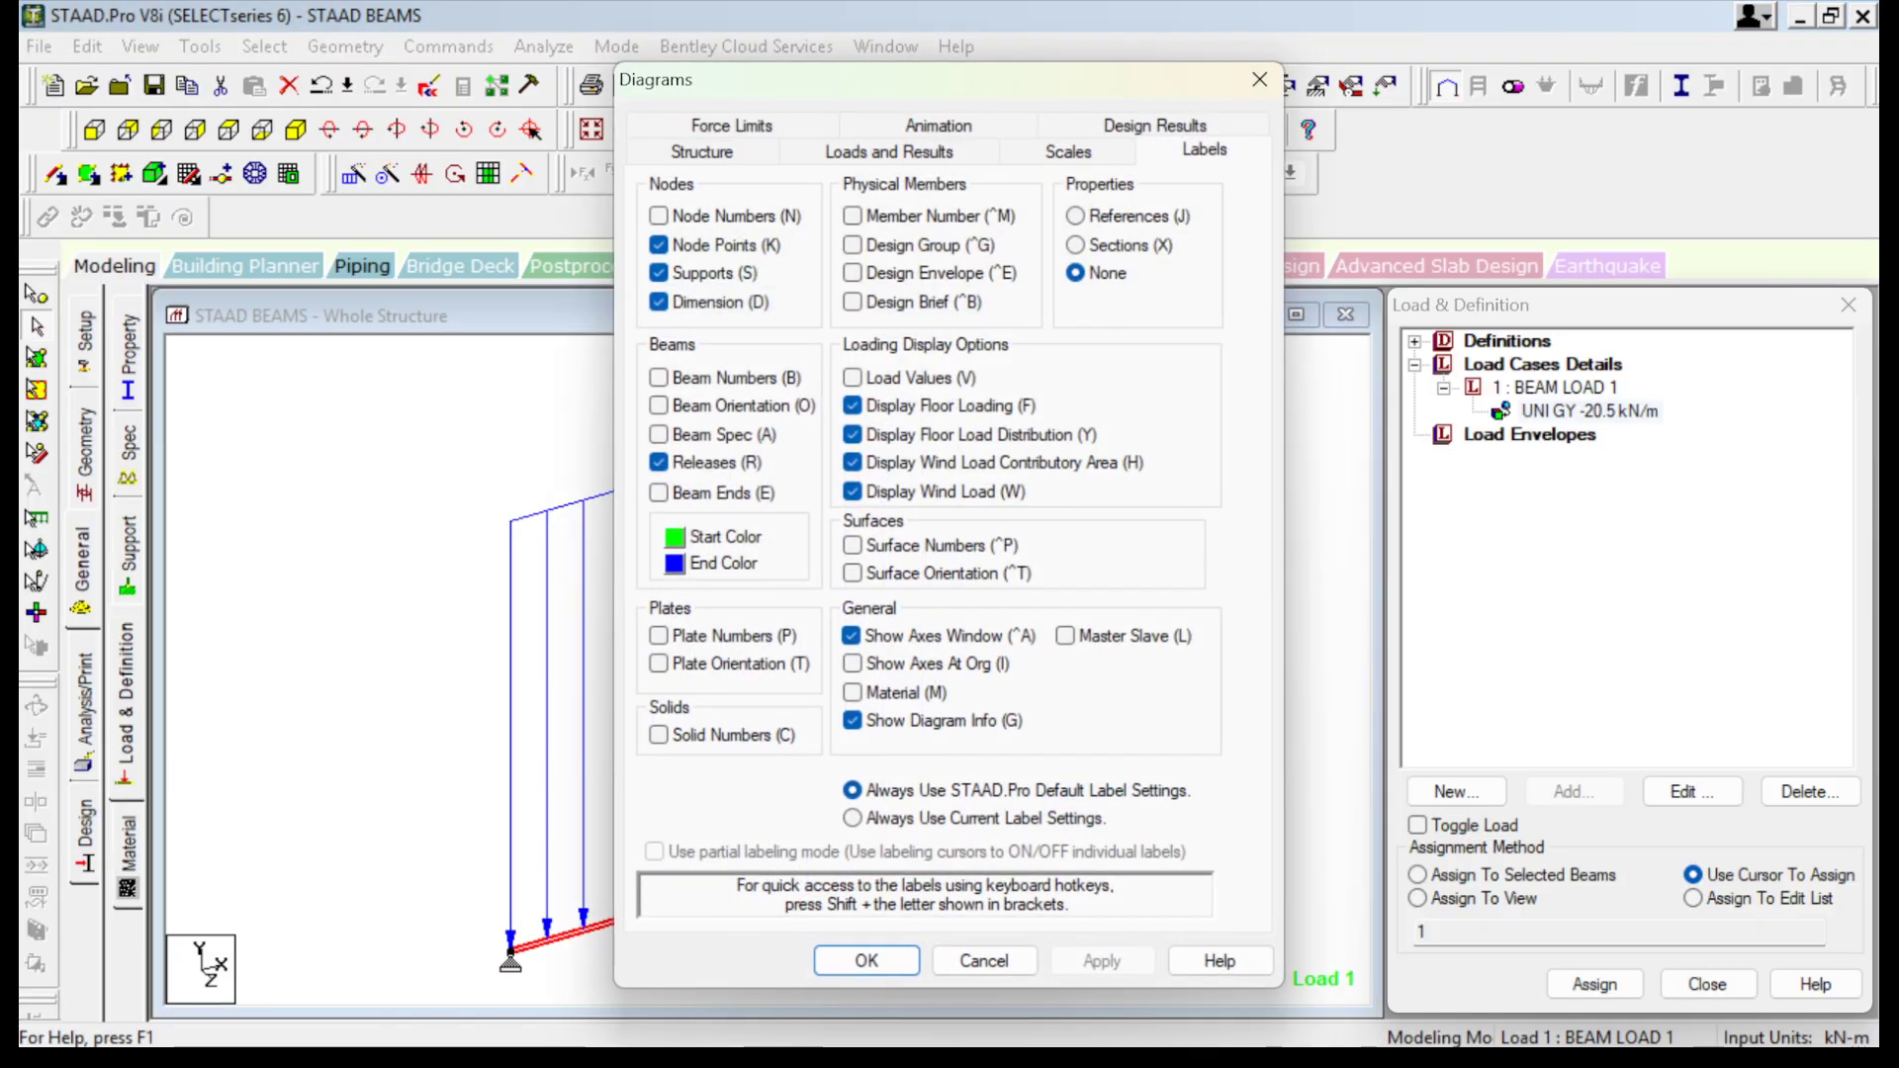
pyautogui.click(852, 377)
pyautogui.click(1101, 960)
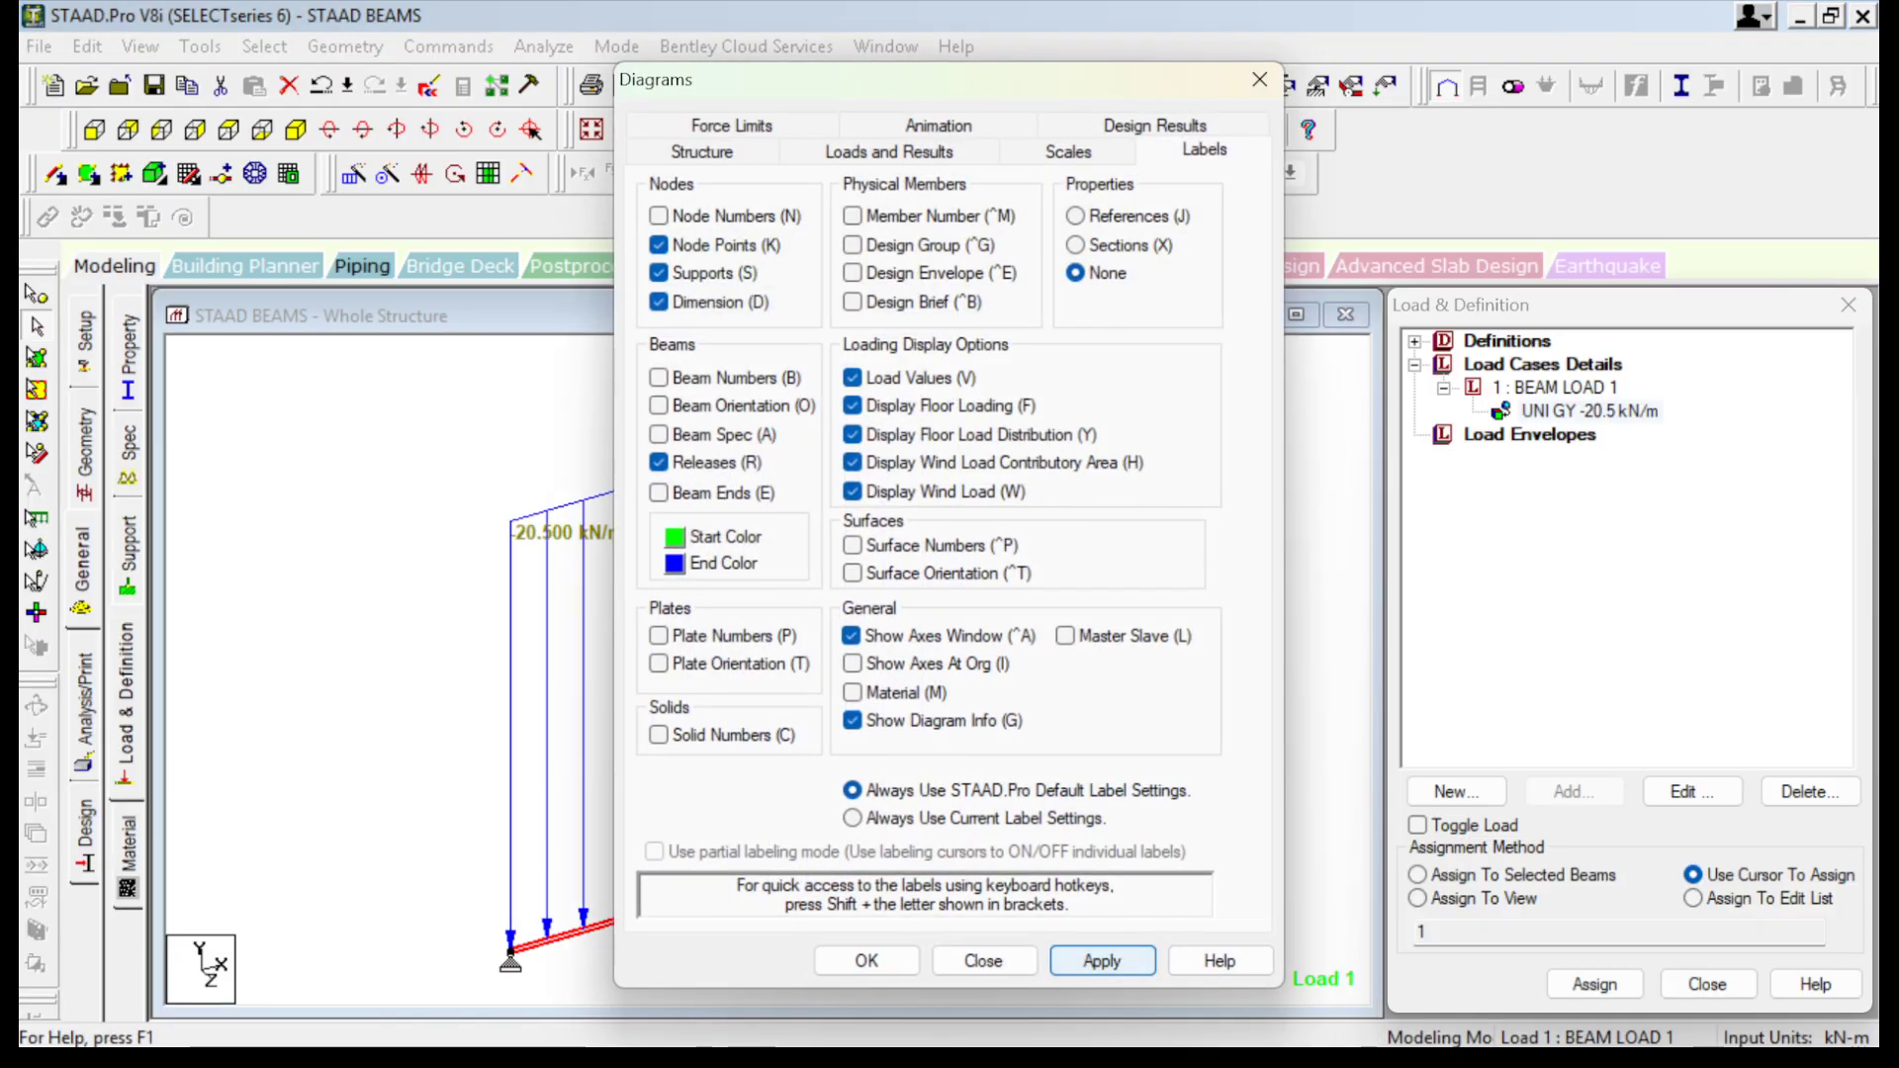
pyautogui.click(867, 960)
pyautogui.moveTo(752, 672); pyautogui.dragTo(835, 643, button='middle')
pyautogui.click(786, 641)
pyautogui.scroll(-3, 836, 643)
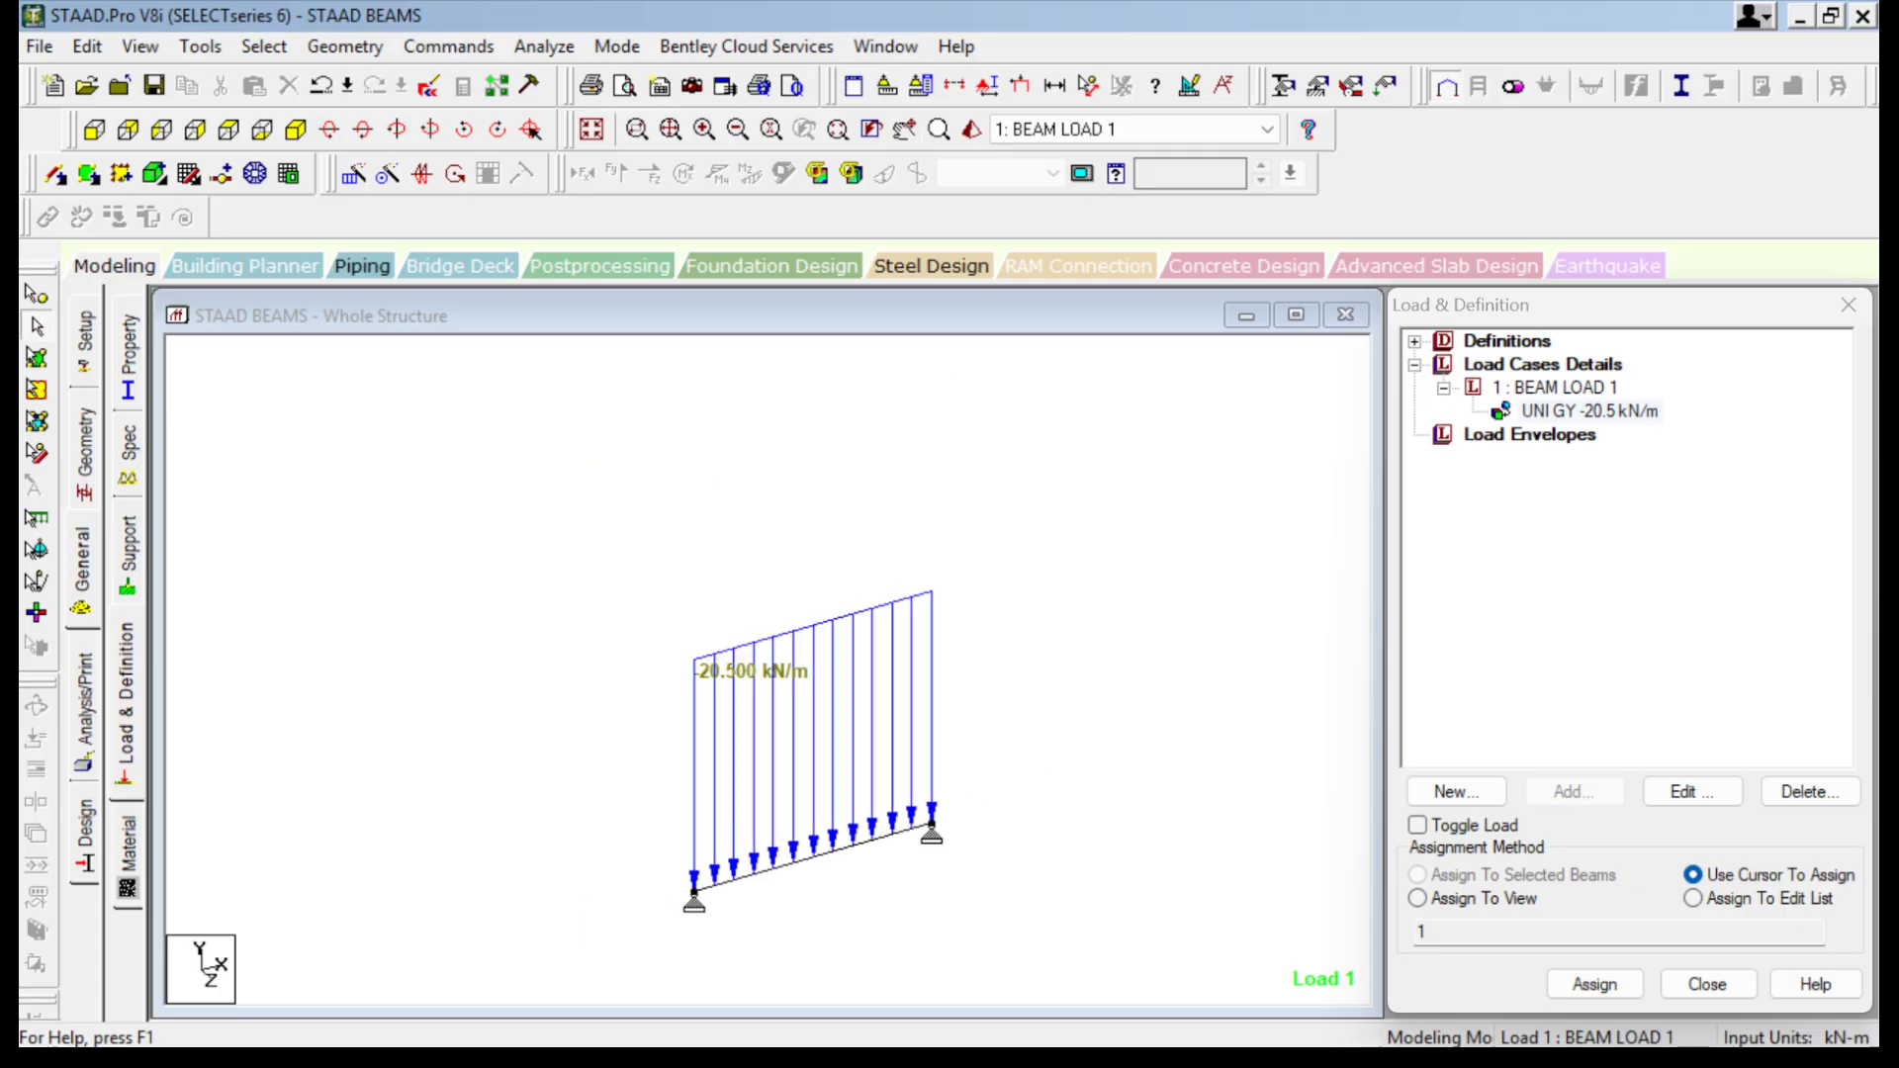
# Hide the load diagram by making Load Cases Details the active entry, leaving only the bare beam in view.
pyautogui.scroll(3, 835, 643)
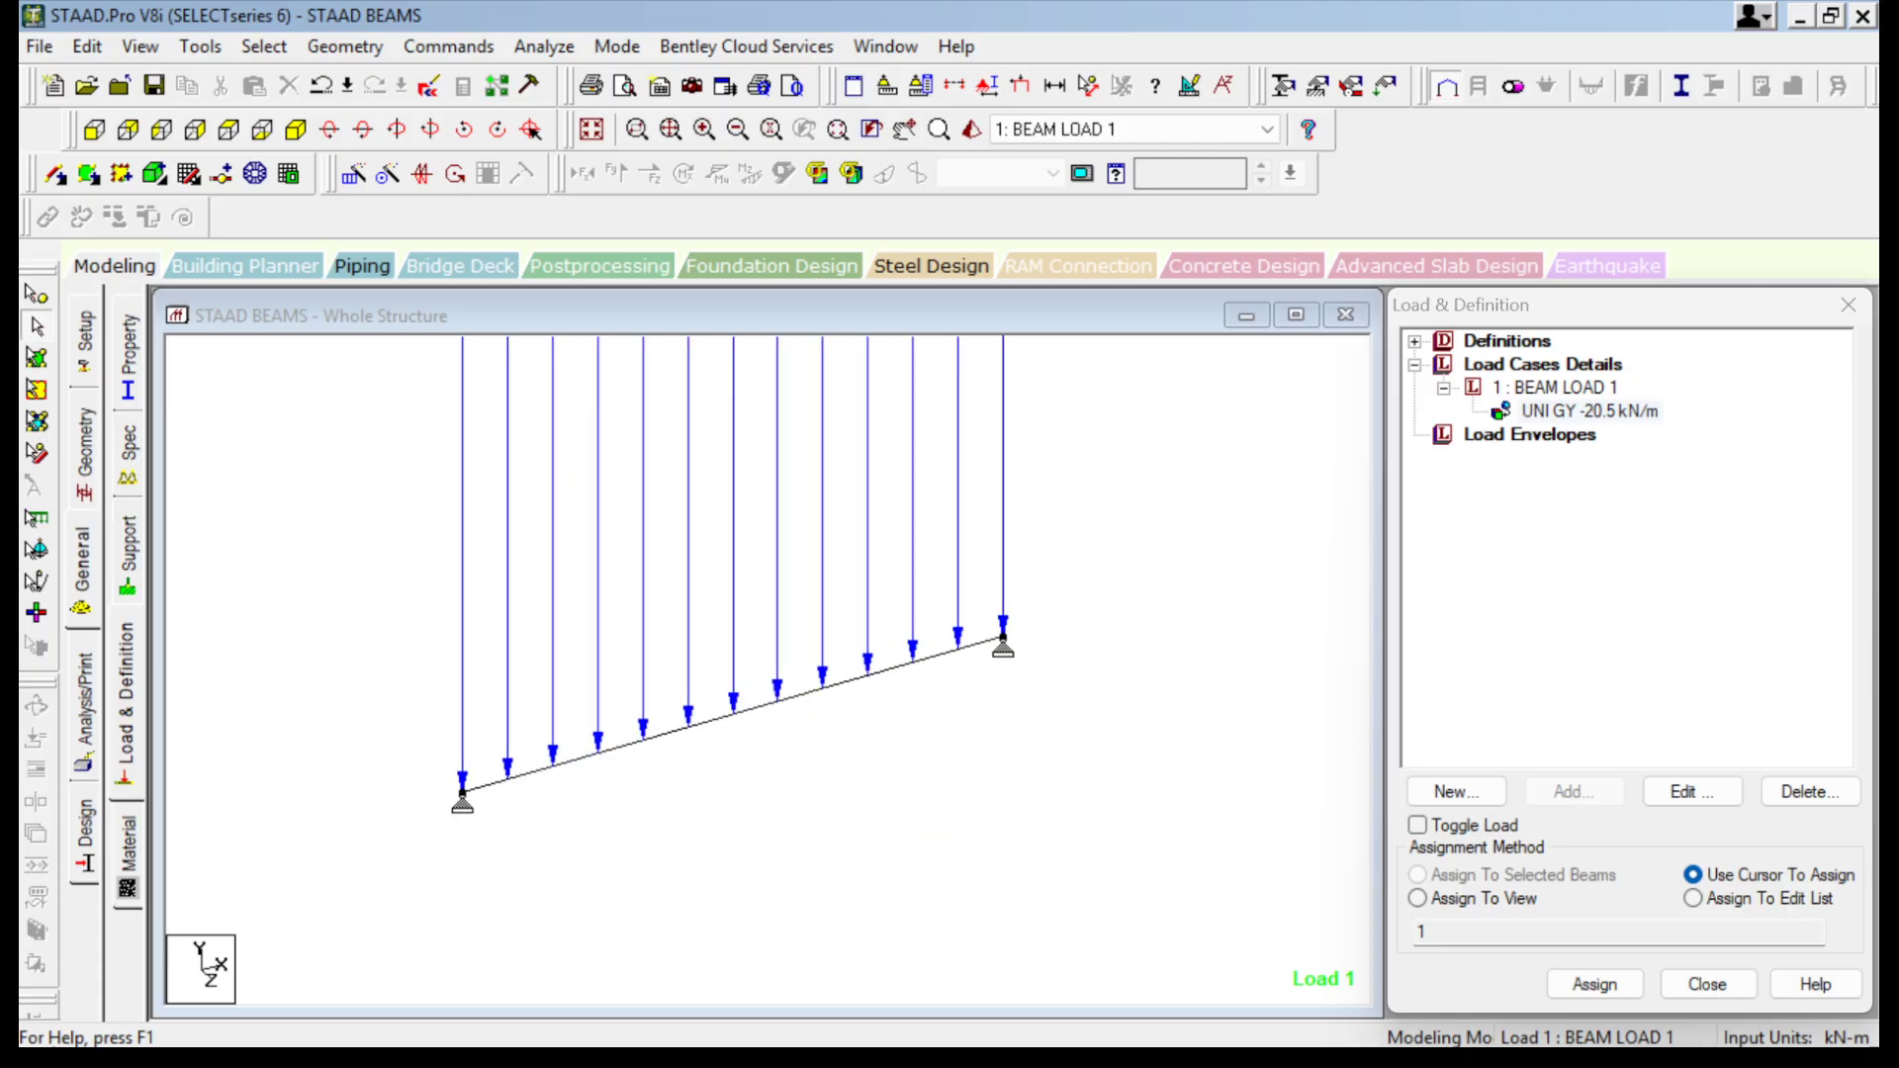
pyautogui.scroll(-2, 731, 835)
pyautogui.moveTo(732, 836); pyautogui.dragTo(742, 848, button='middle')
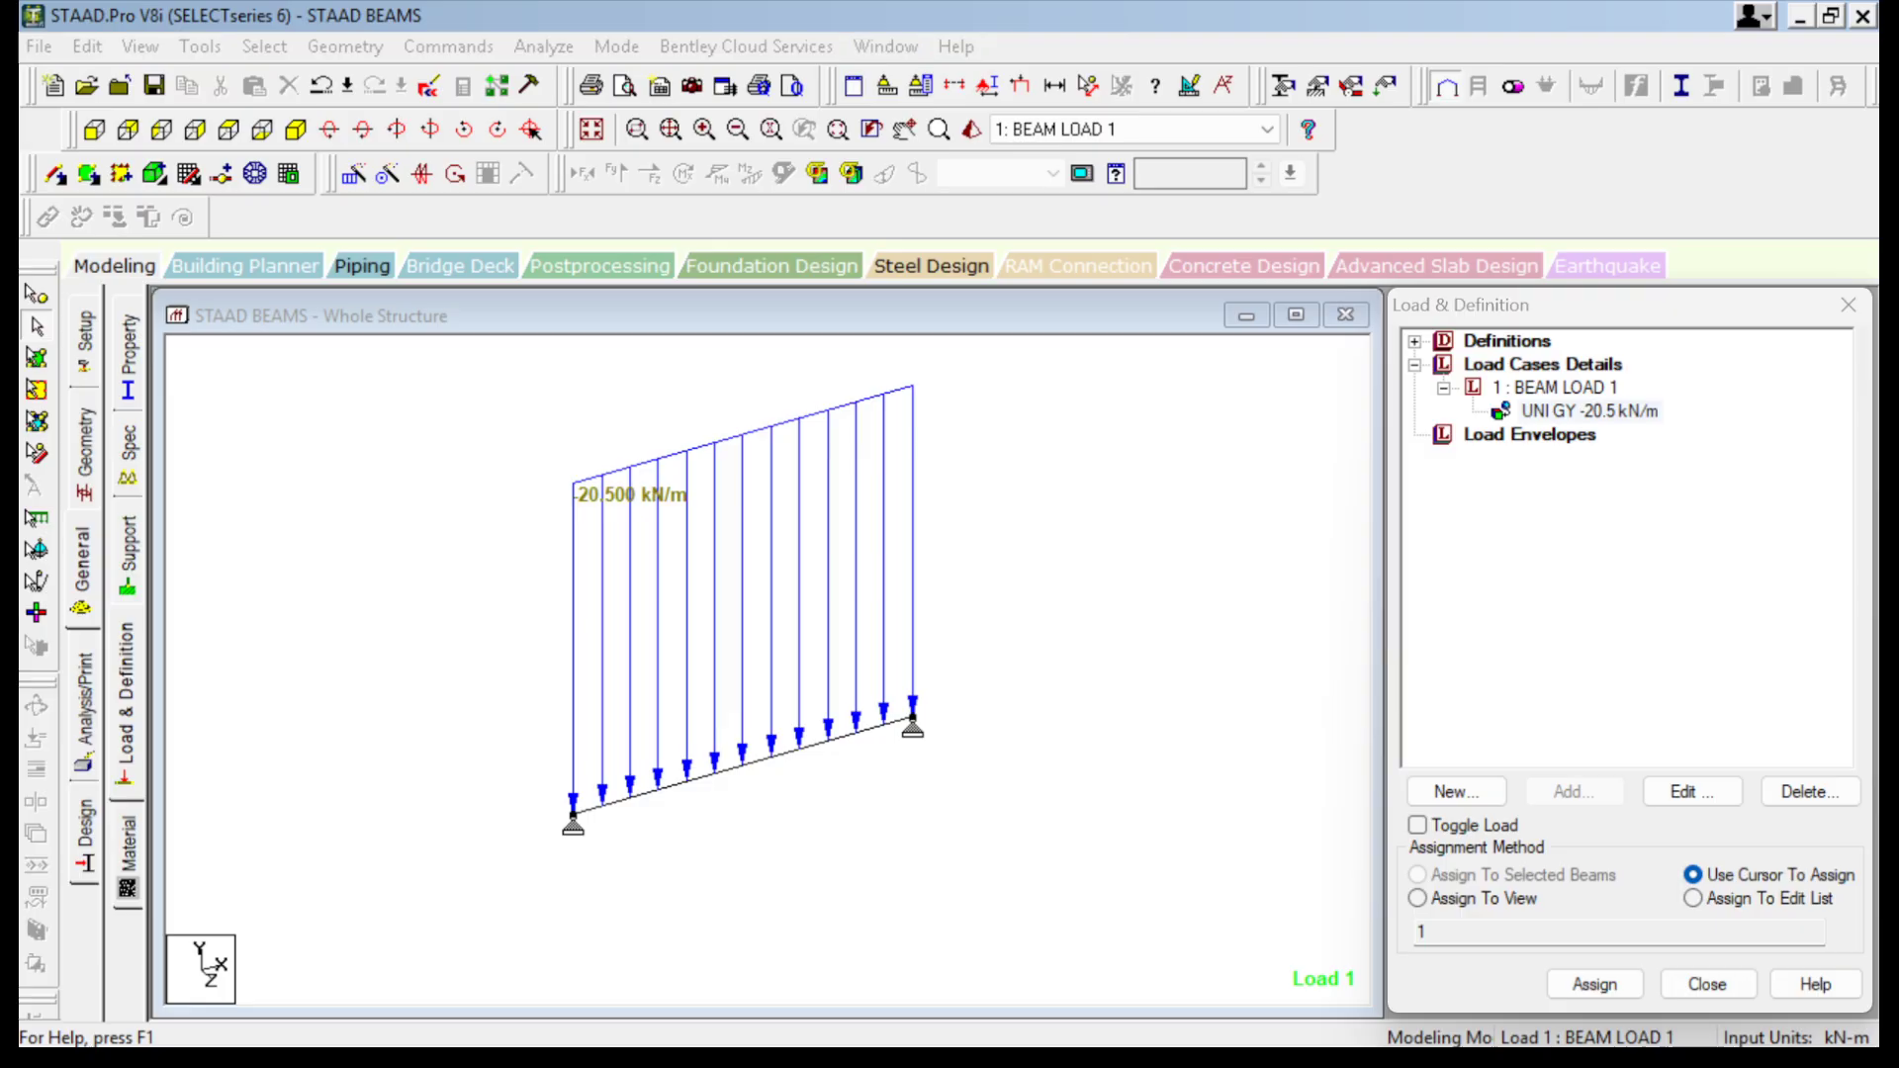
pyautogui.click(1543, 364)
pyautogui.moveTo(746, 765); pyautogui.dragTo(727, 520, button='middle')
pyautogui.scroll(3, 630, 547)
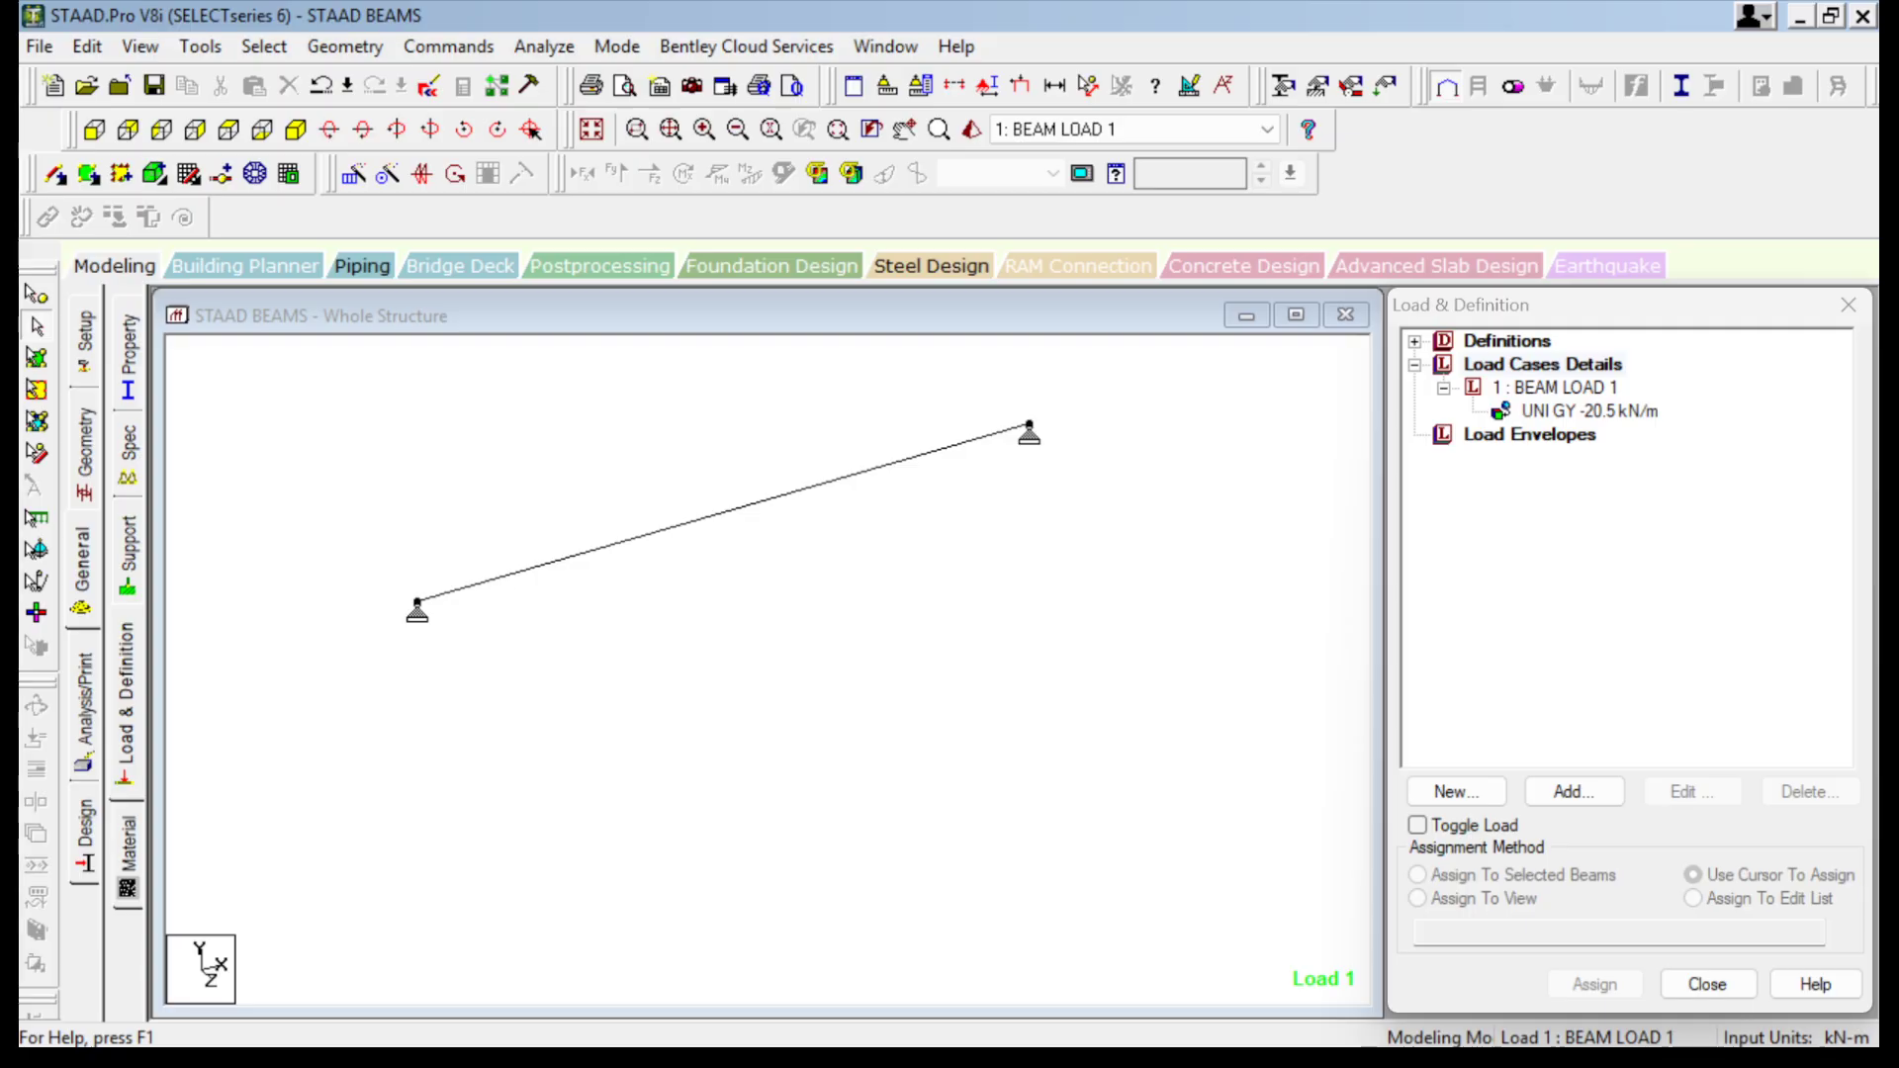
# Add a node on the default snap grid about 2 m along X and 8 m along Z from the beam's start, and close the grid.
pyautogui.click(189, 174)
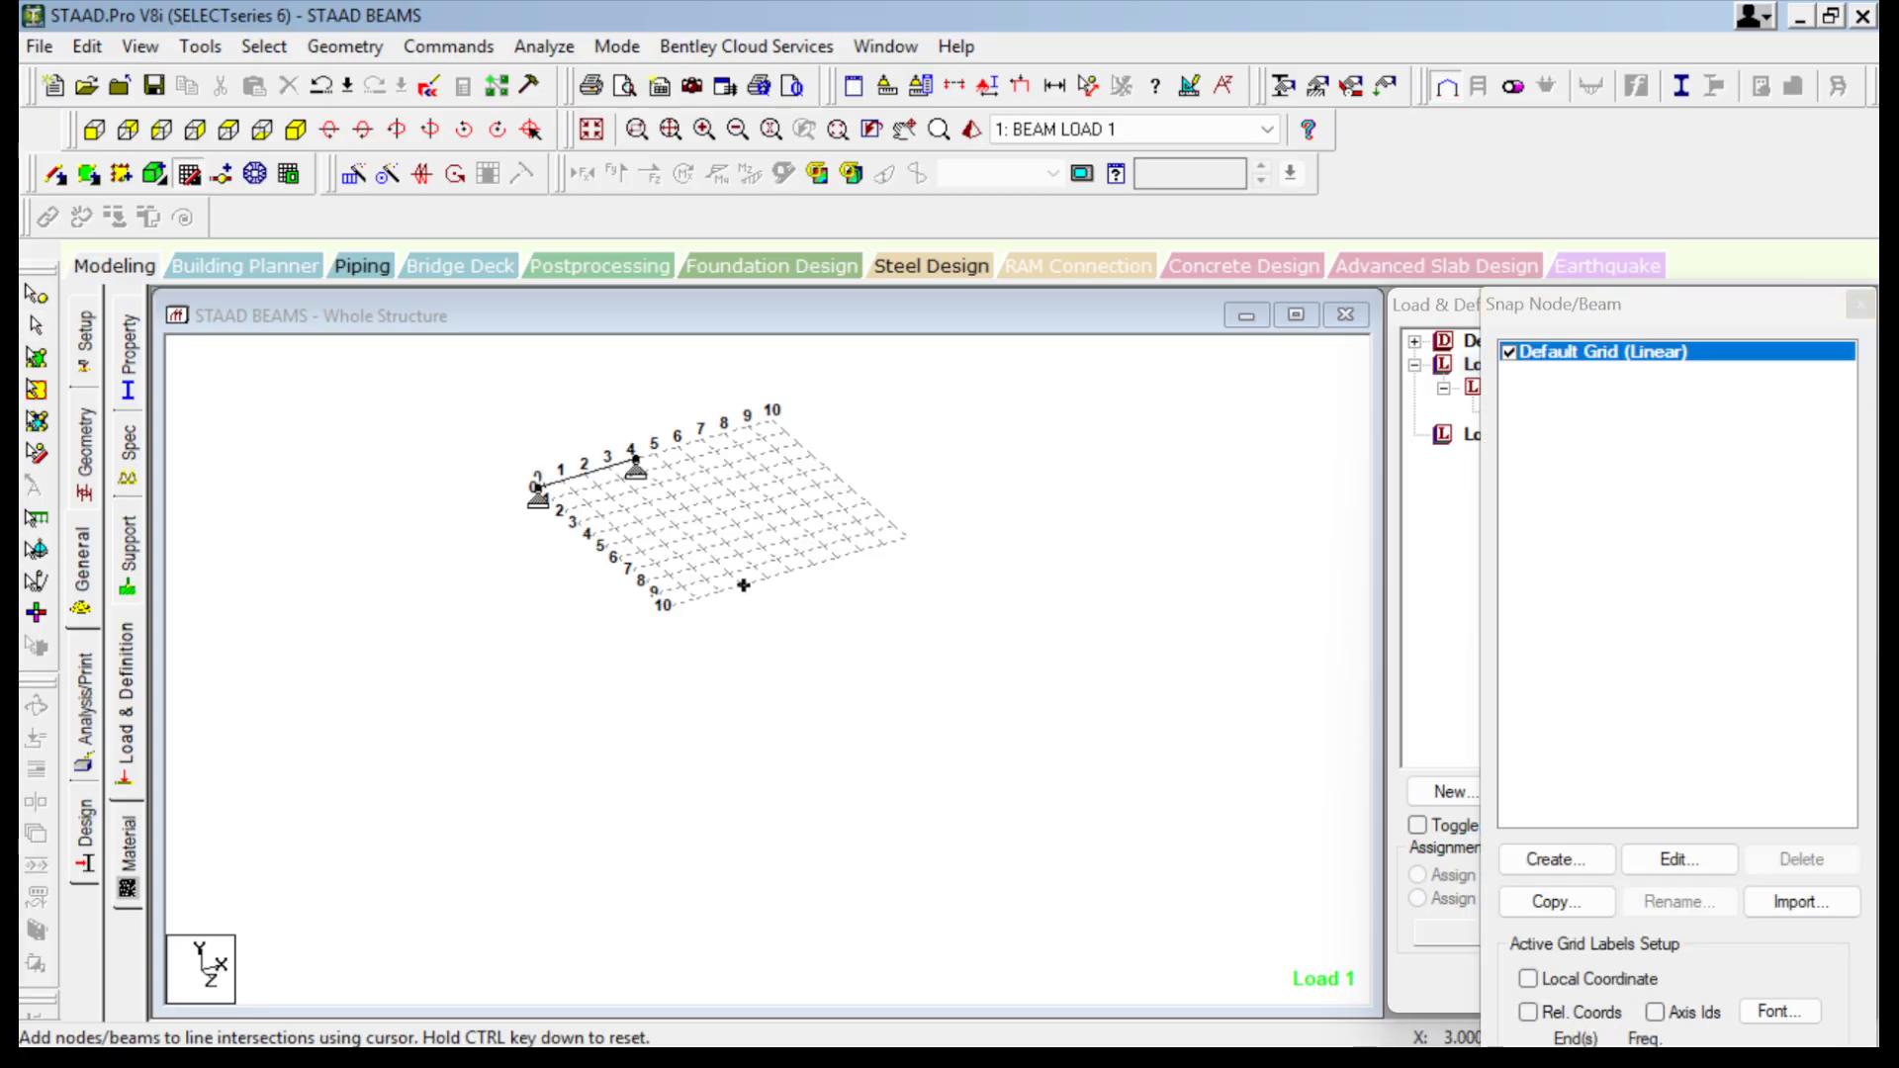
pyautogui.click(692, 567)
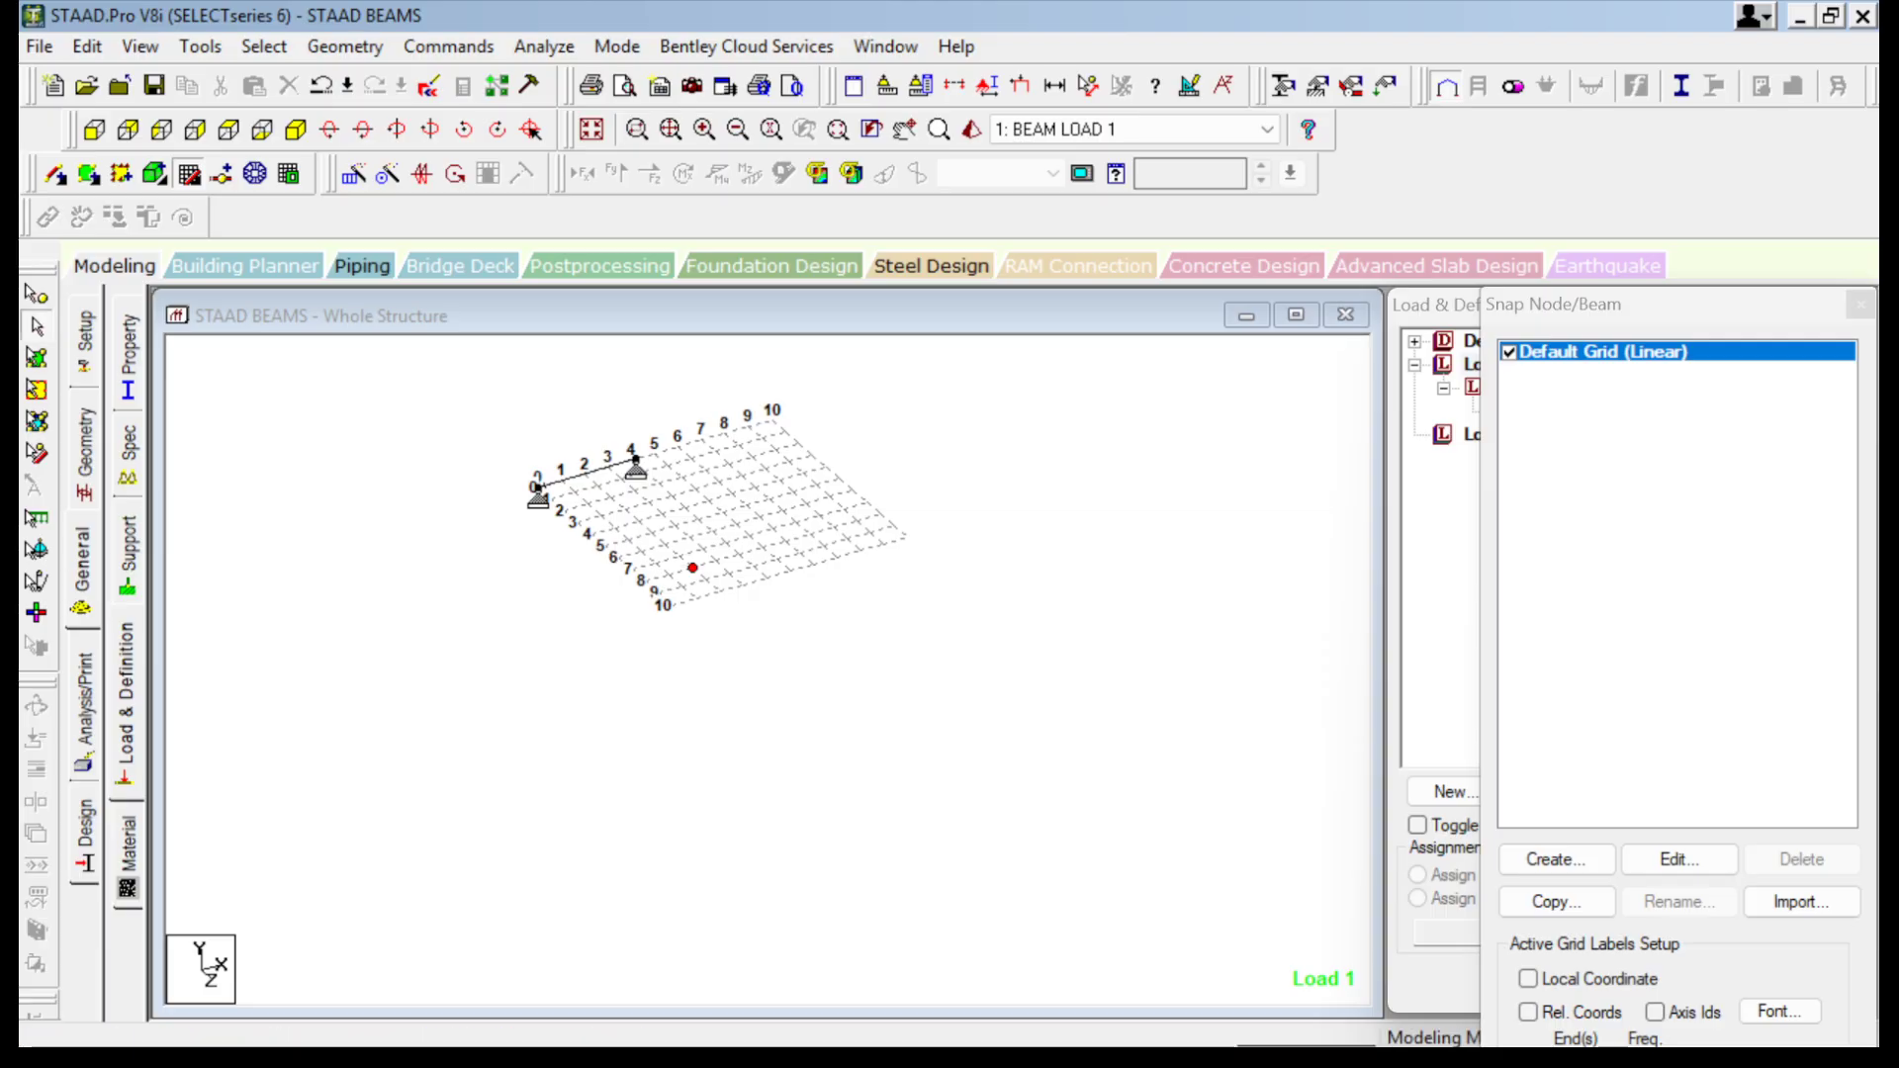
pyautogui.click(189, 174)
pyautogui.scroll(3, 722, 512)
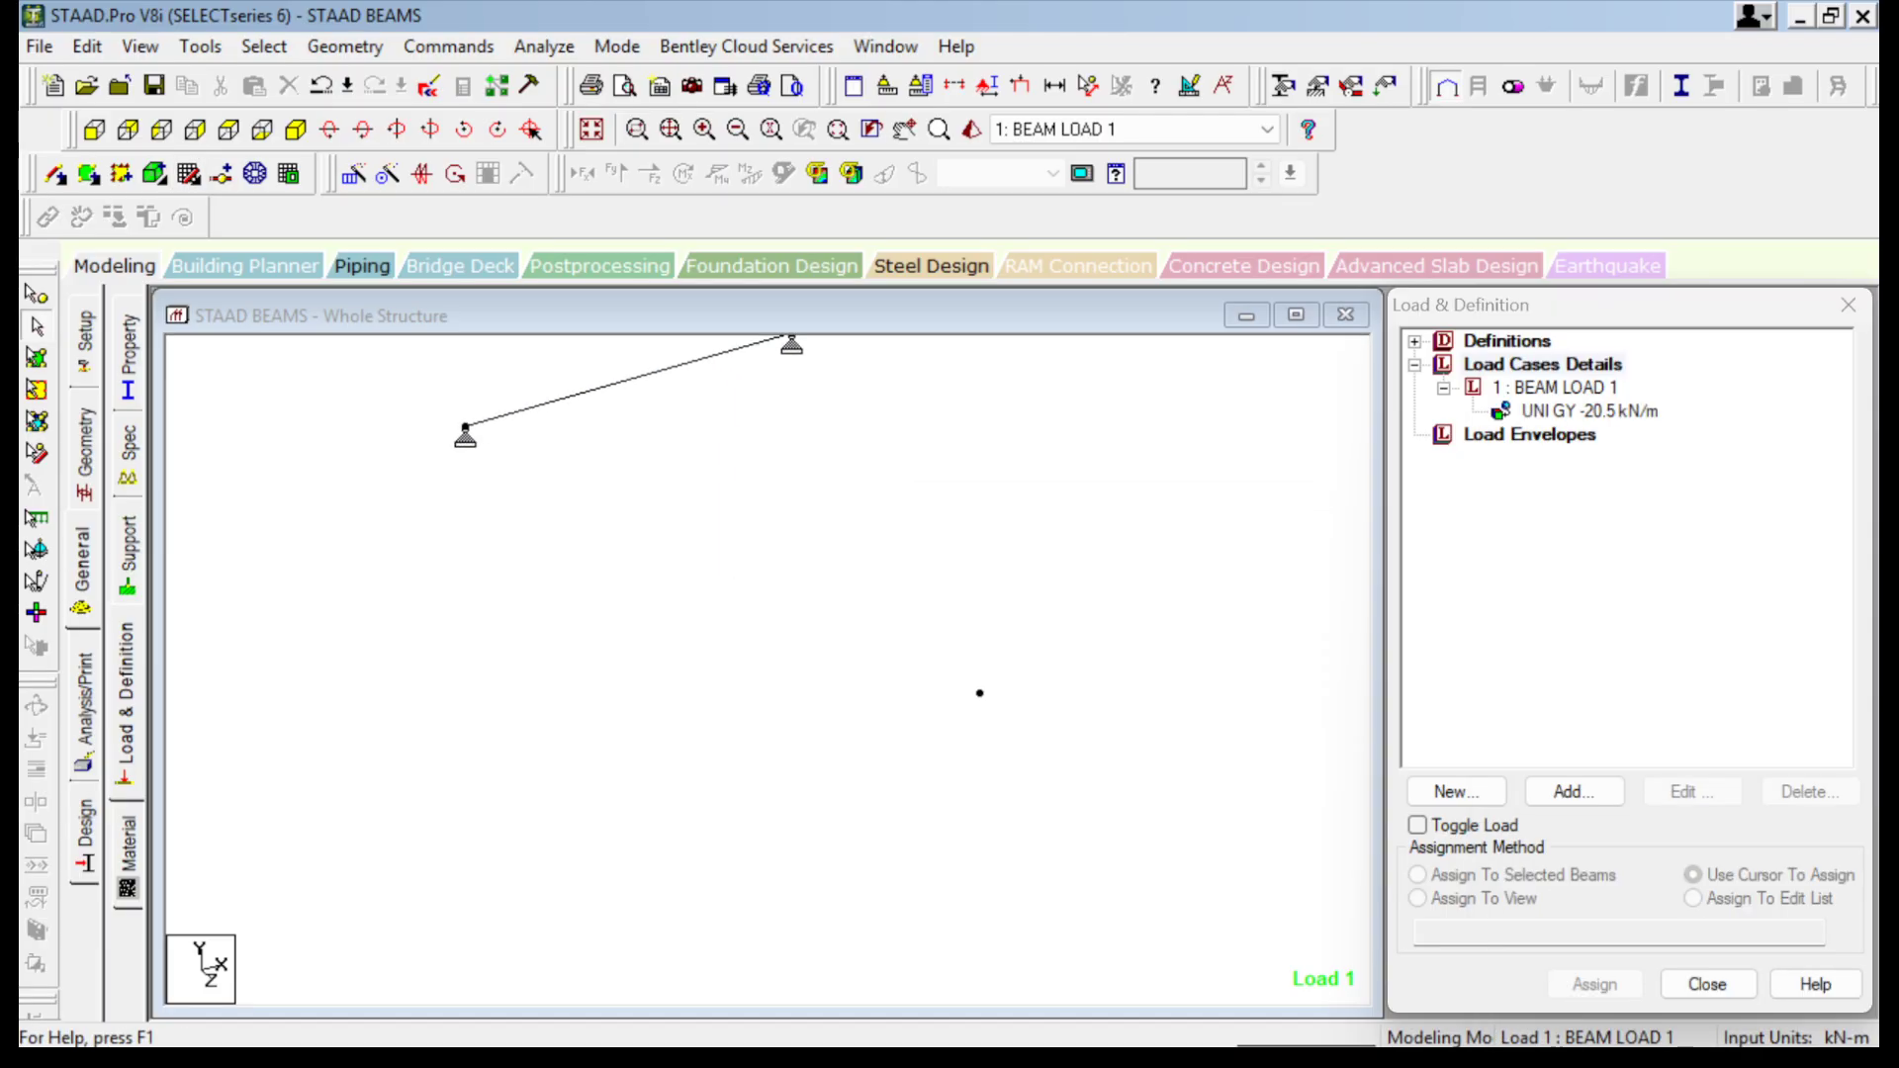
pyautogui.moveTo(979, 692); pyautogui.dragTo(625, 689, button='middle')
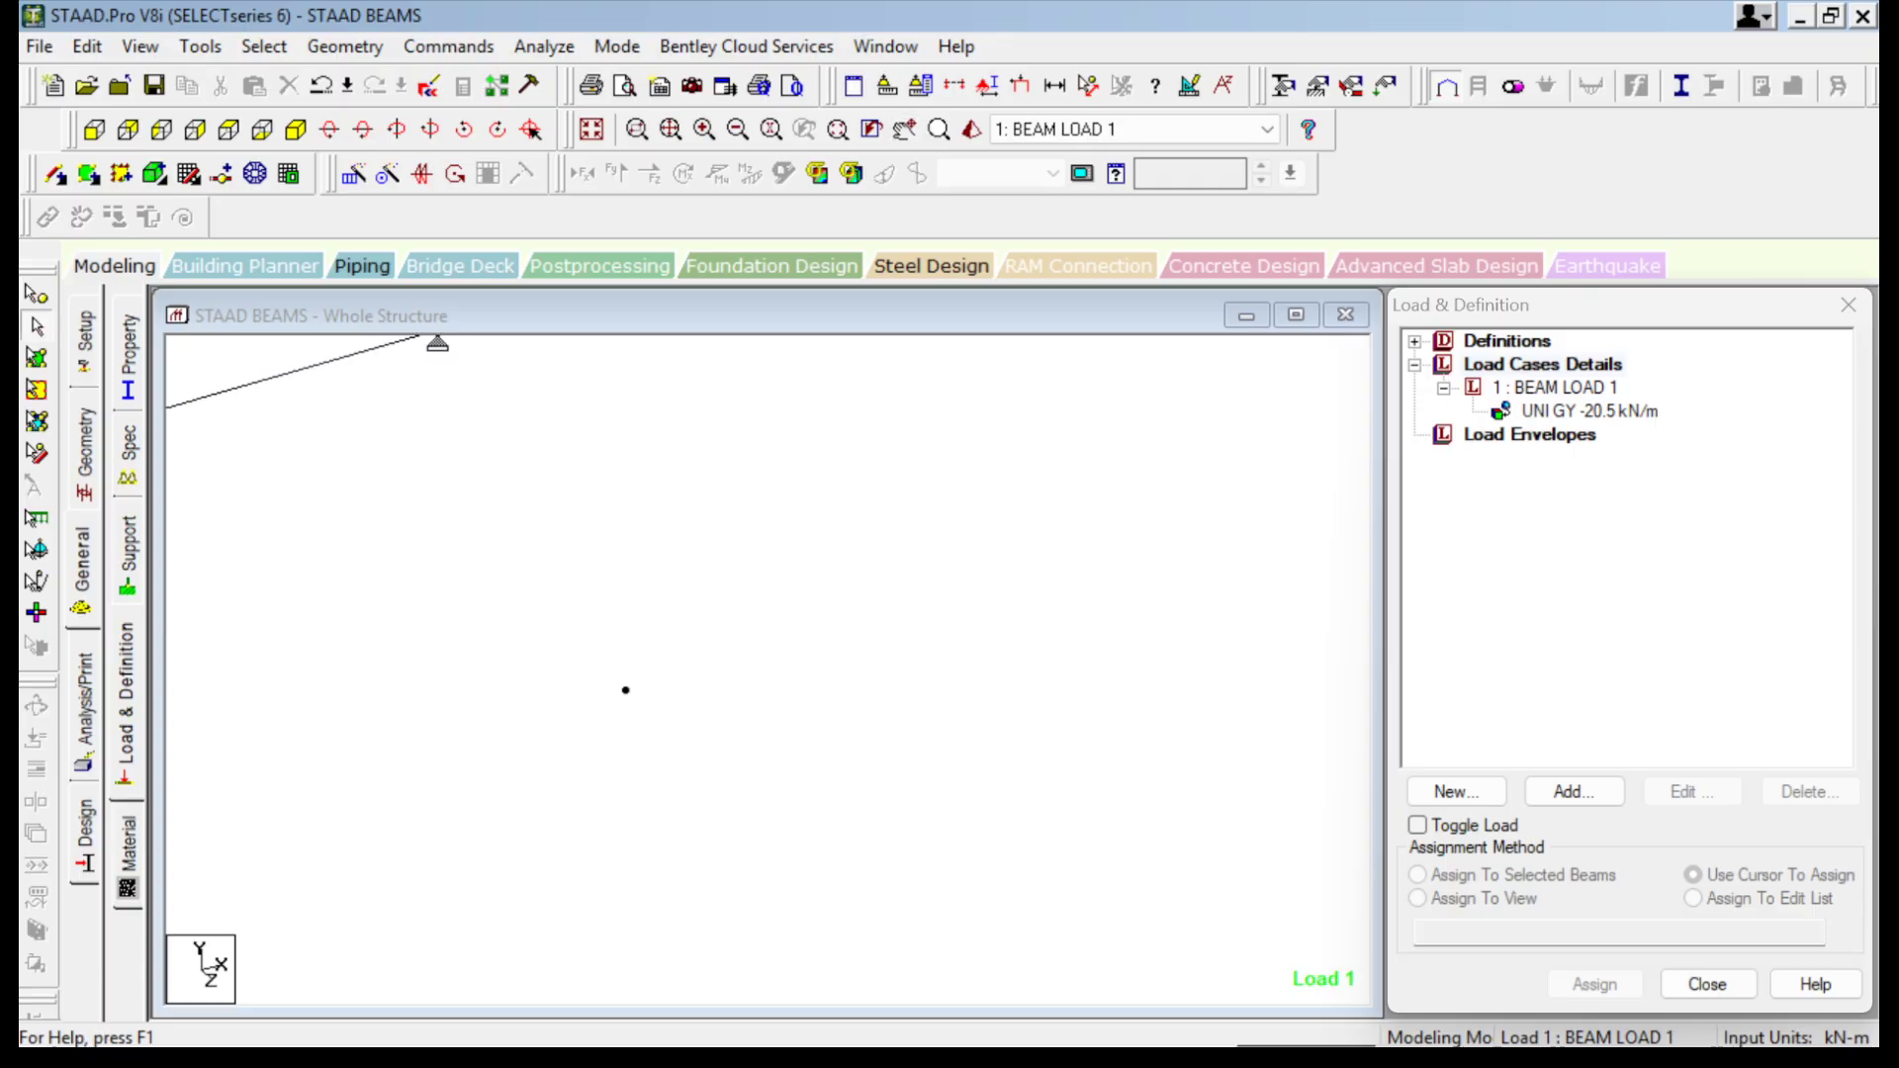
# Select the new standalone node and open Translational Repeat for it.
pyautogui.click(35, 294)
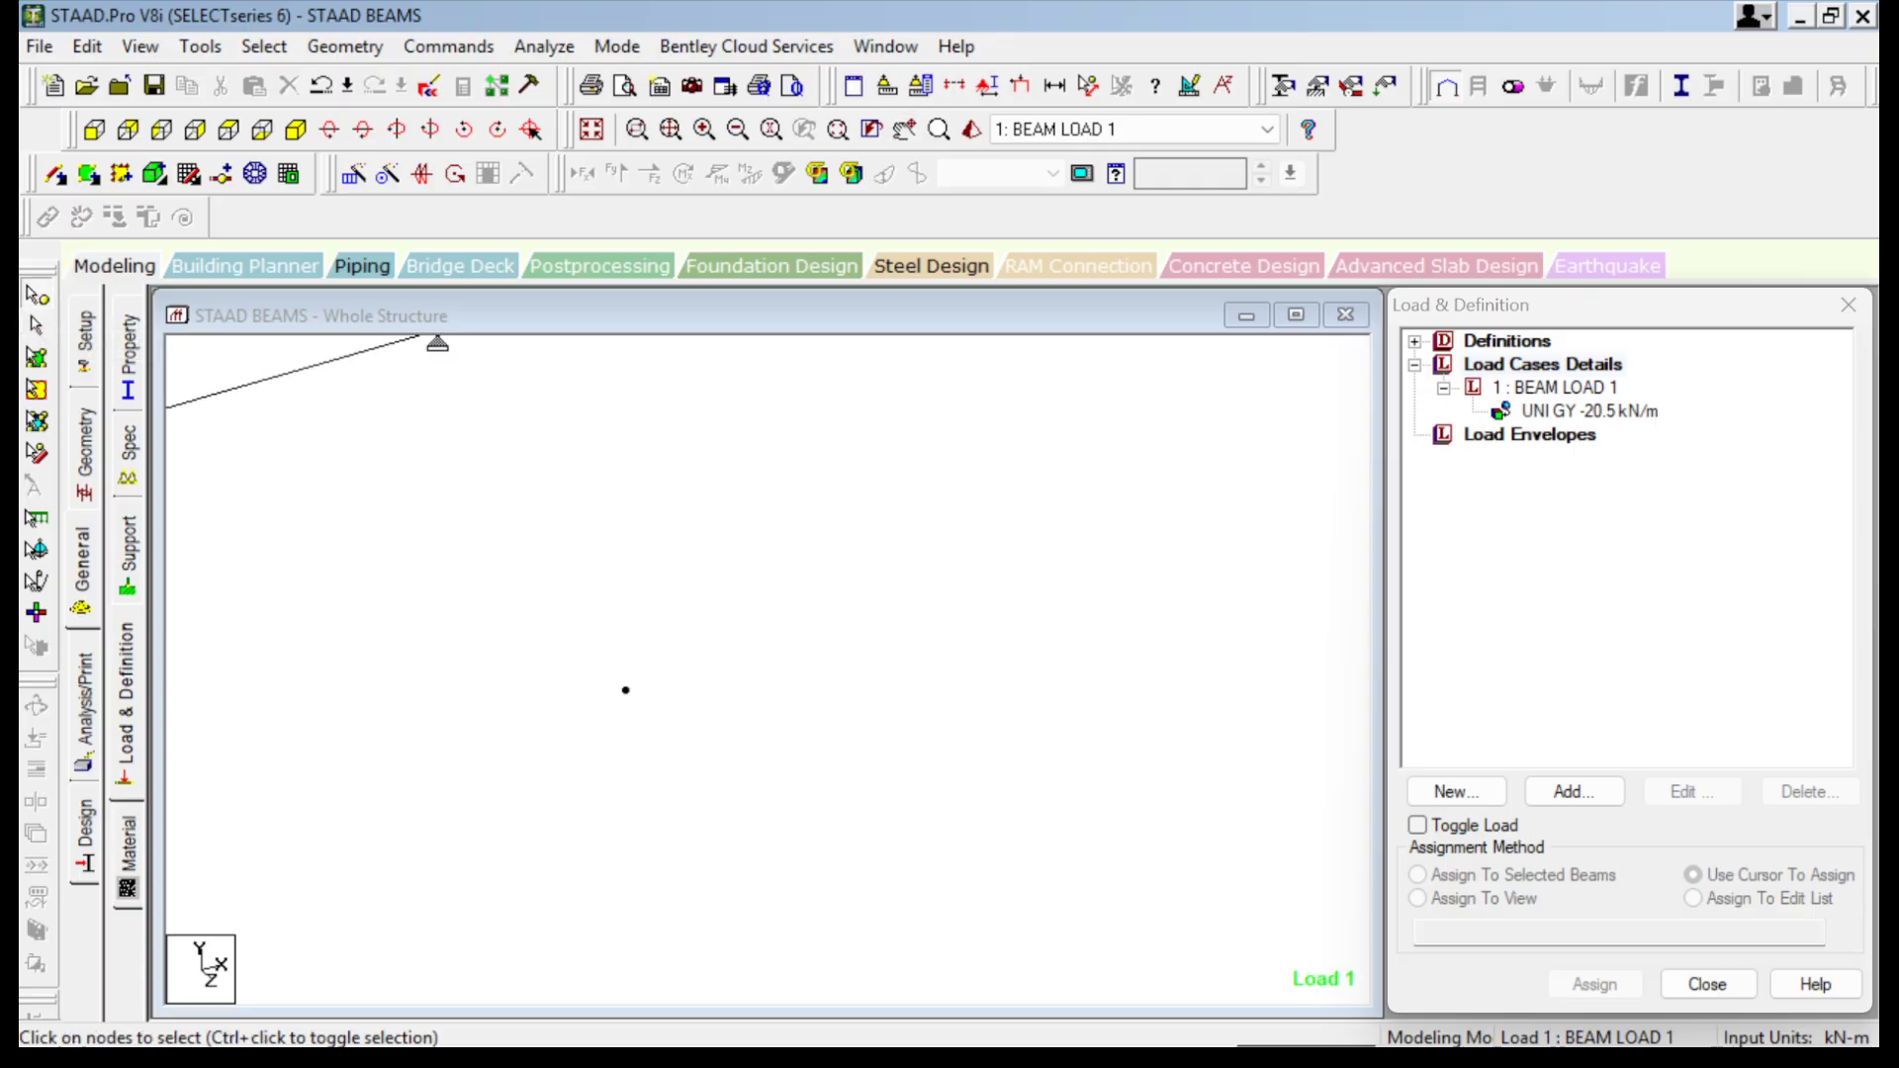
pyautogui.click(625, 689)
pyautogui.rightClick(465, 628)
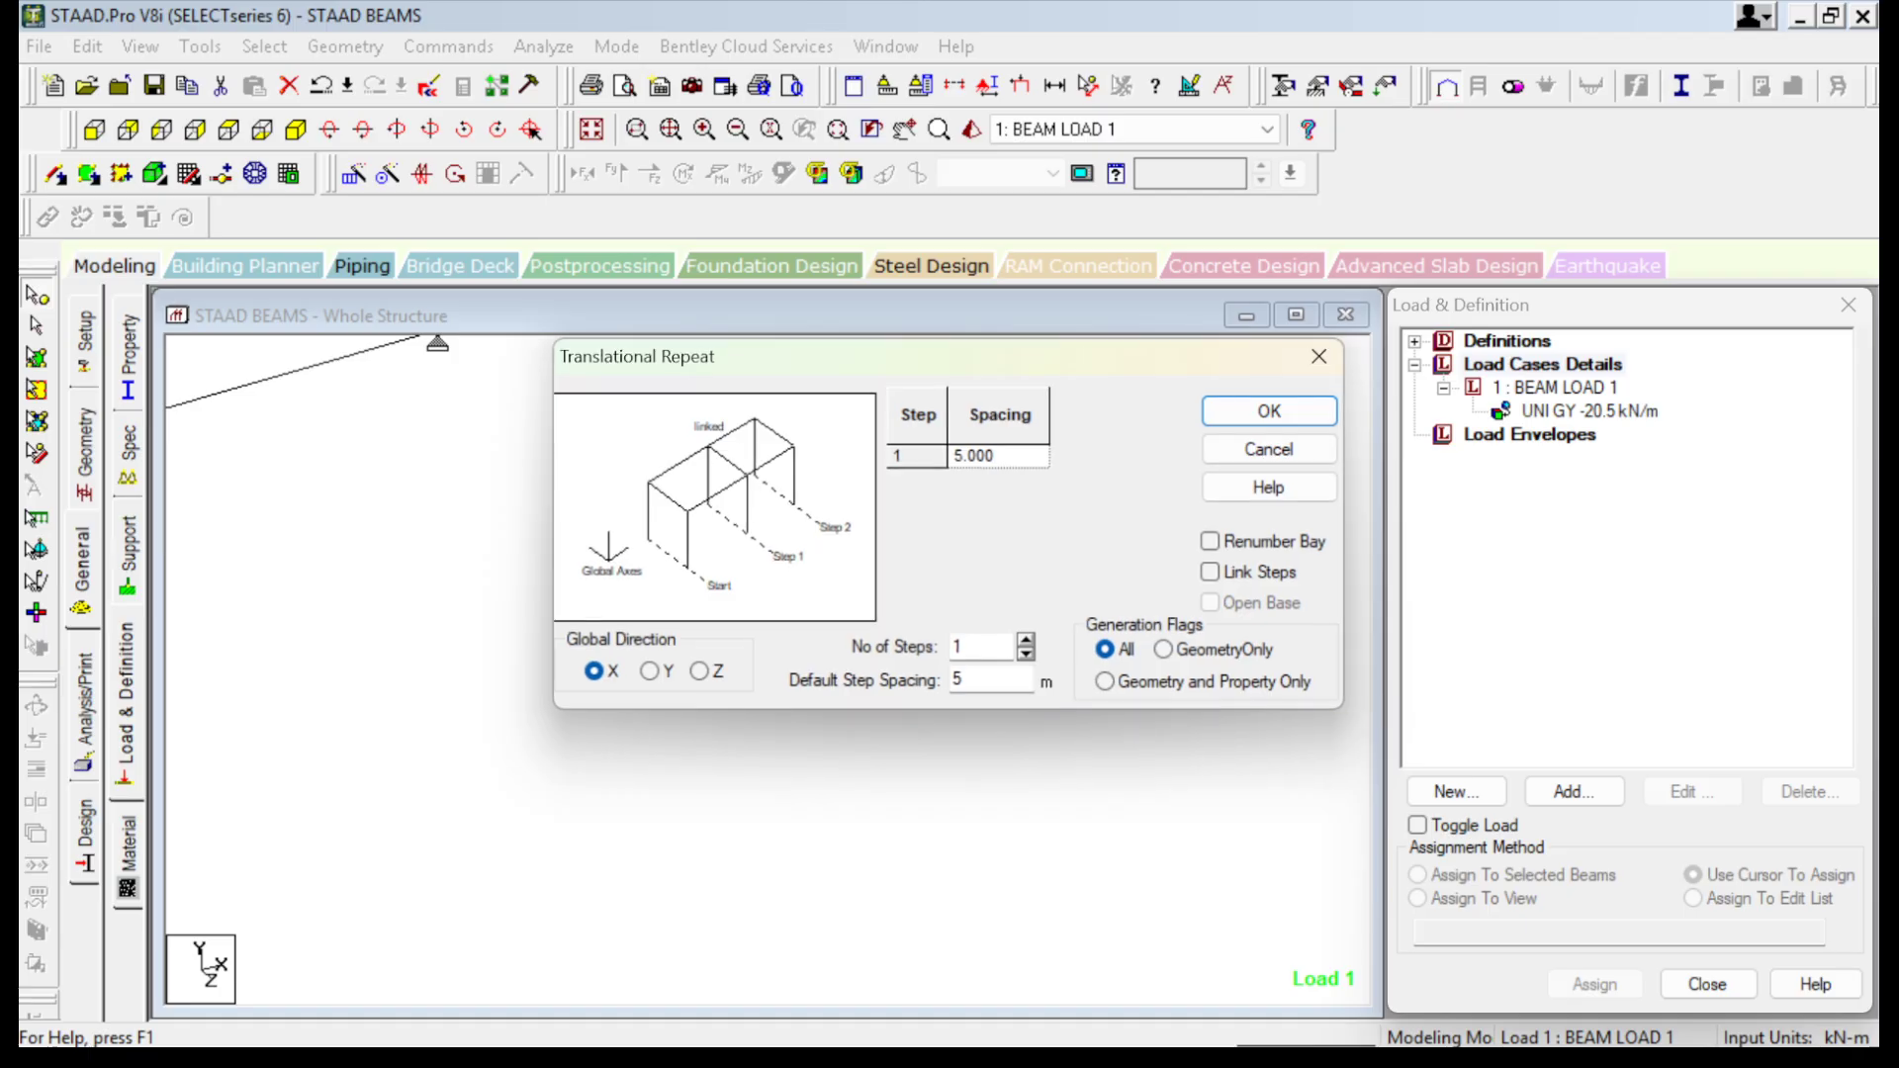
# Switch to the PDF textbook, read the spans and loading of the continuous beam in Figure 6.4 of Solution 6.2, and return to STAAD.Pro.
pyautogui.press('super')
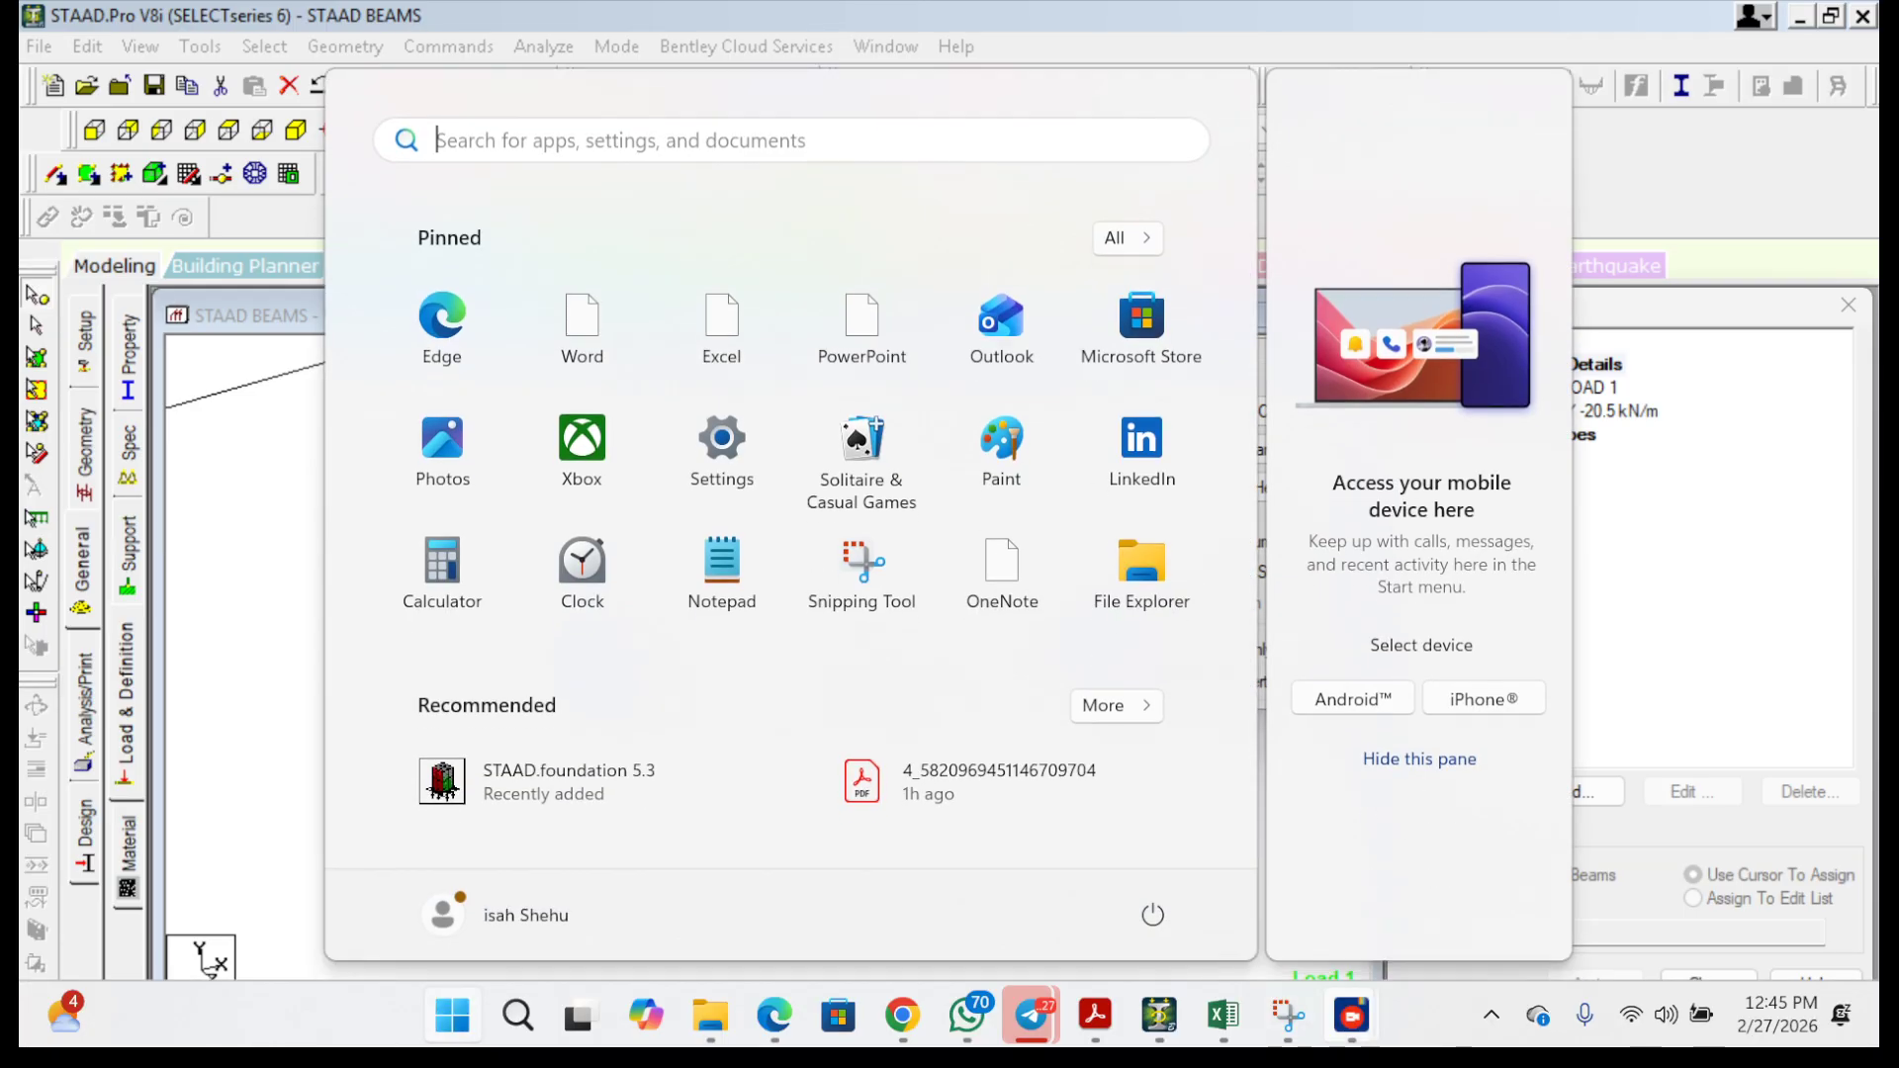
pyautogui.moveTo(1223, 1016)
pyautogui.moveTo(1095, 1016)
pyautogui.click(1248, 866)
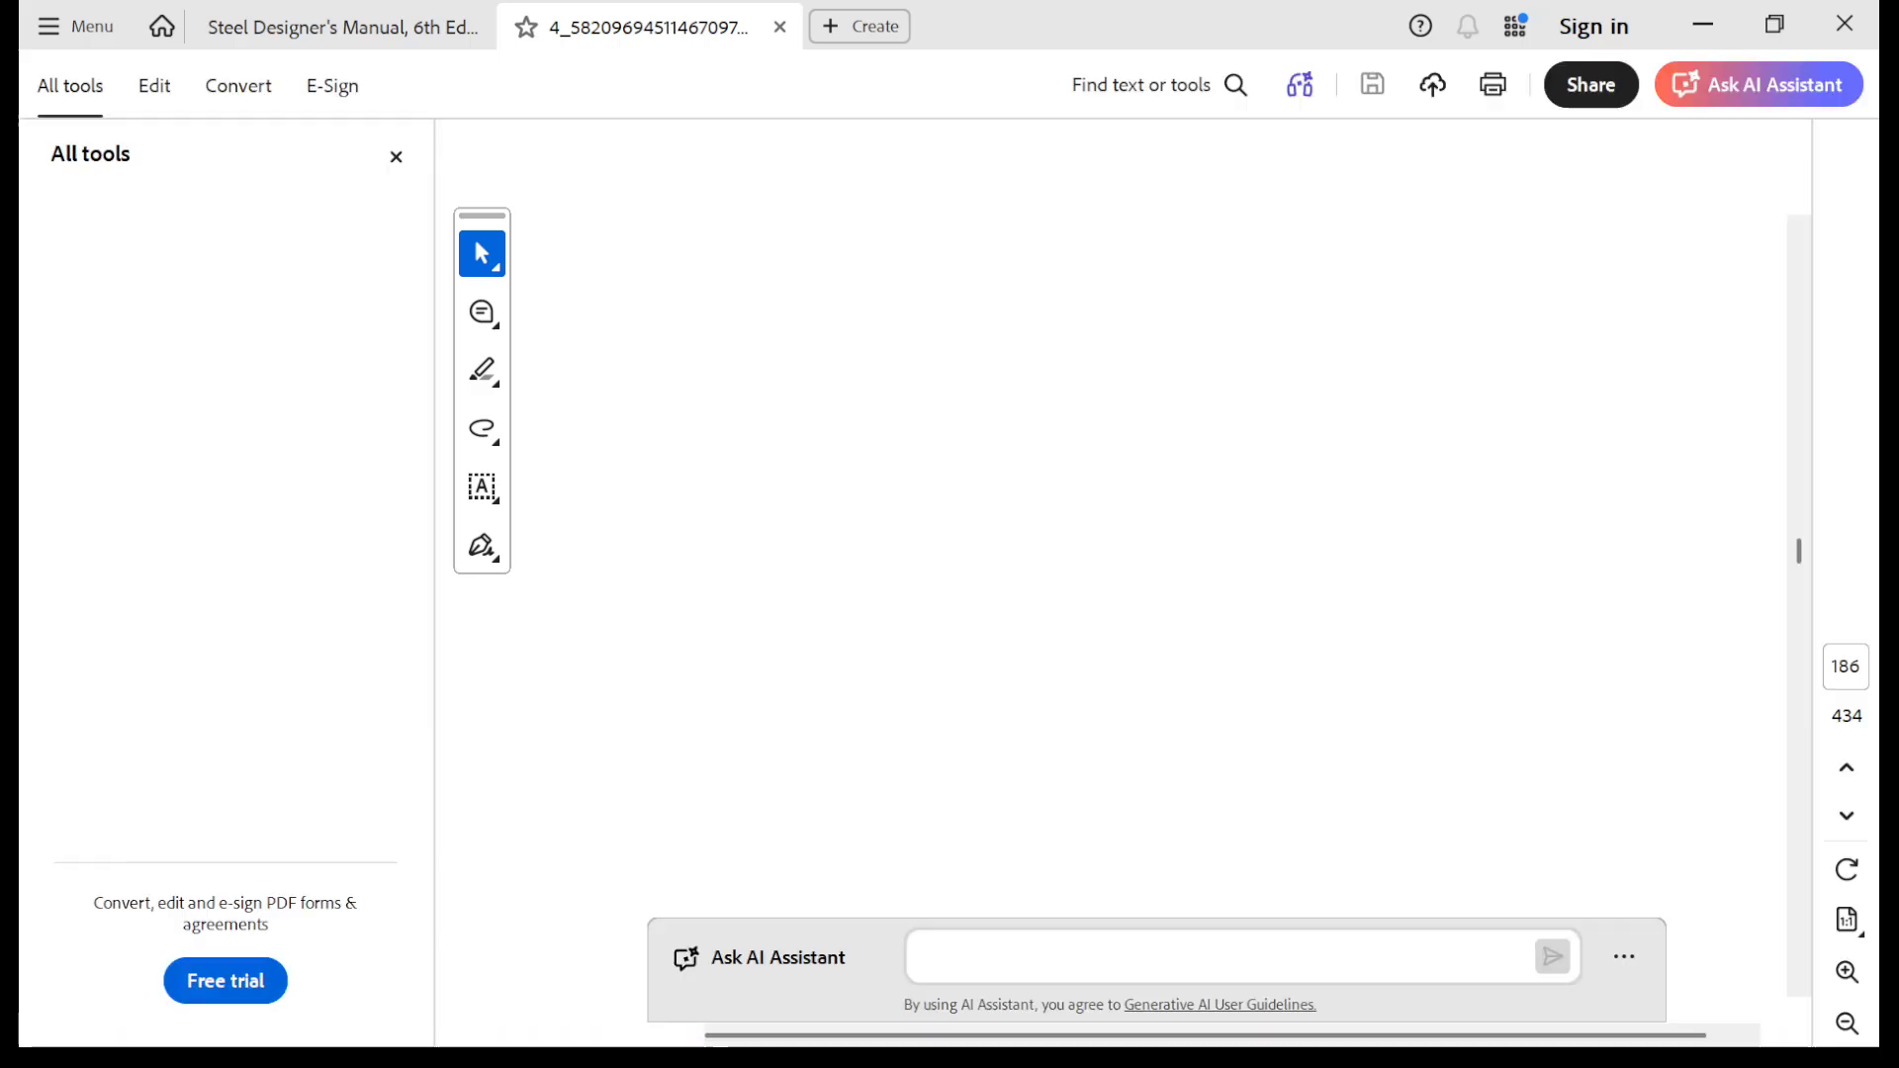
pyautogui.scroll(-2, 1167, 613)
pyautogui.scroll(-20, 1166, 613)
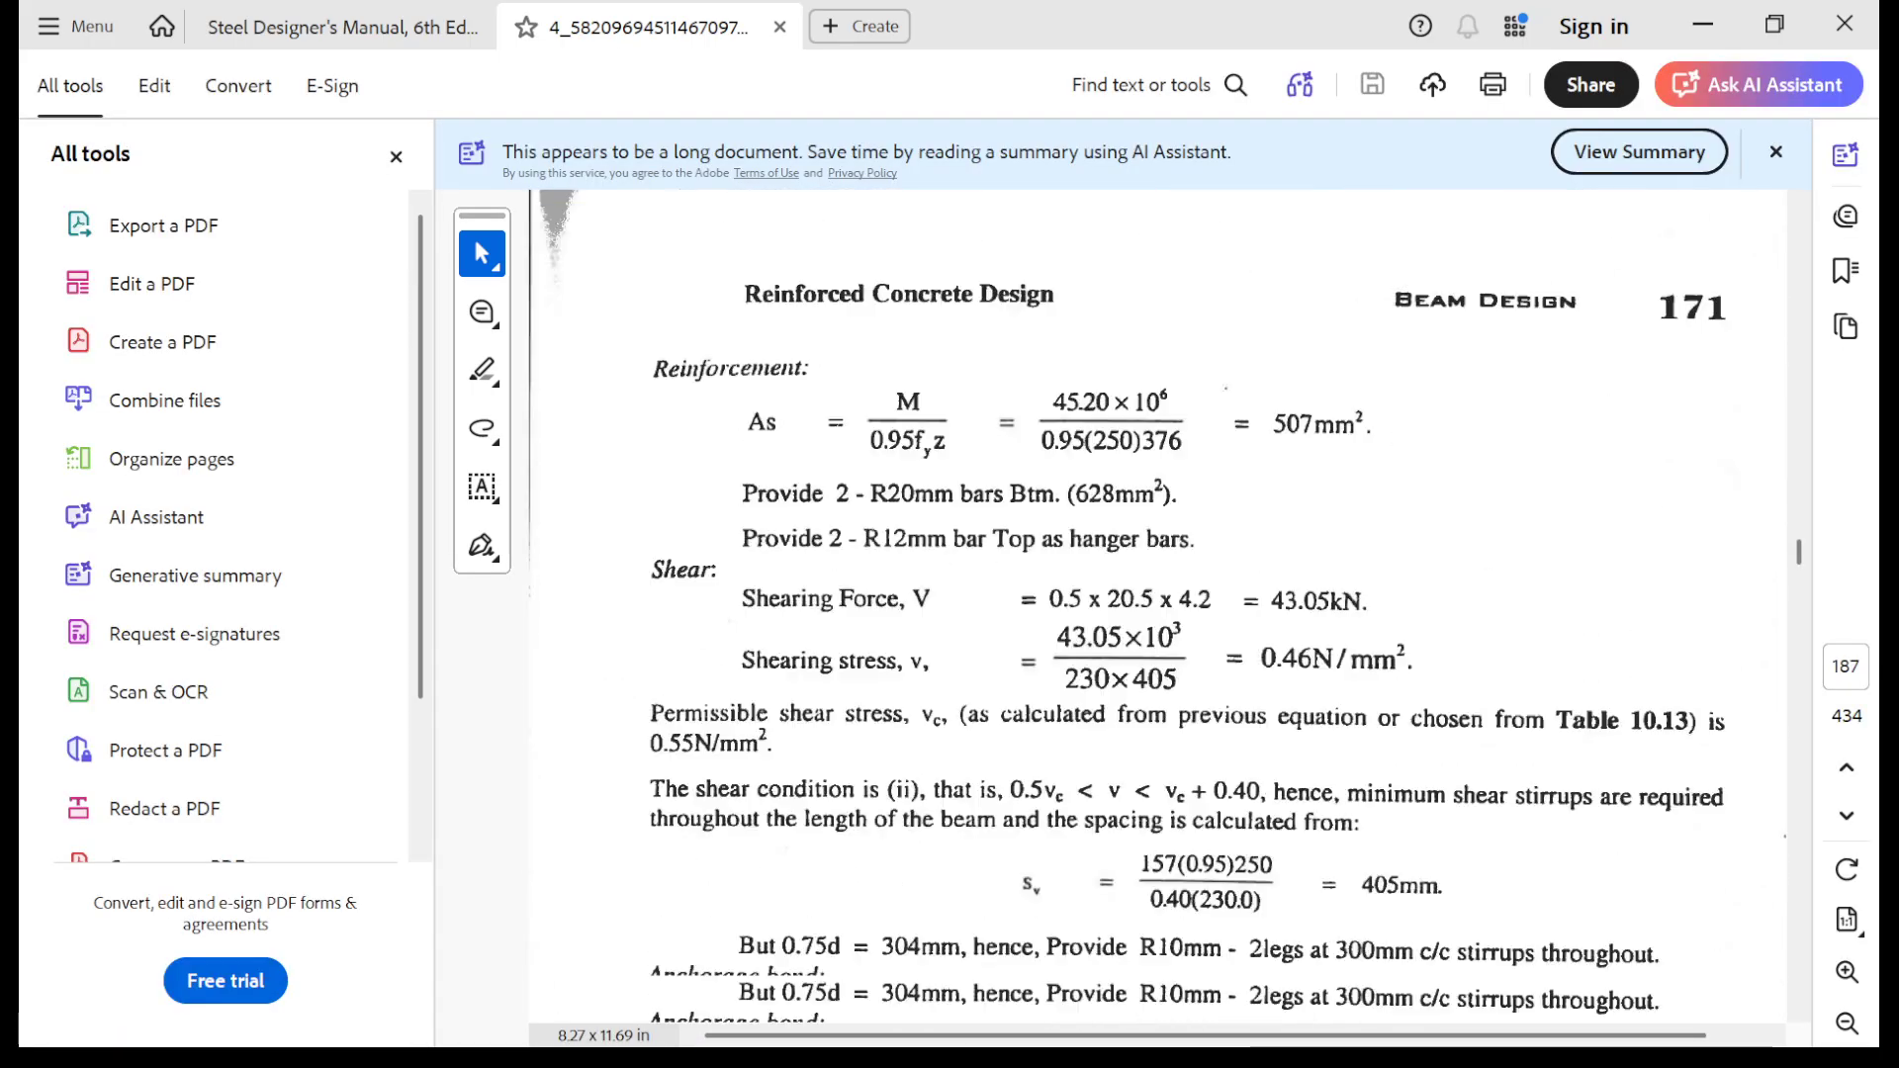
pyautogui.scroll(-8, 1157, 605)
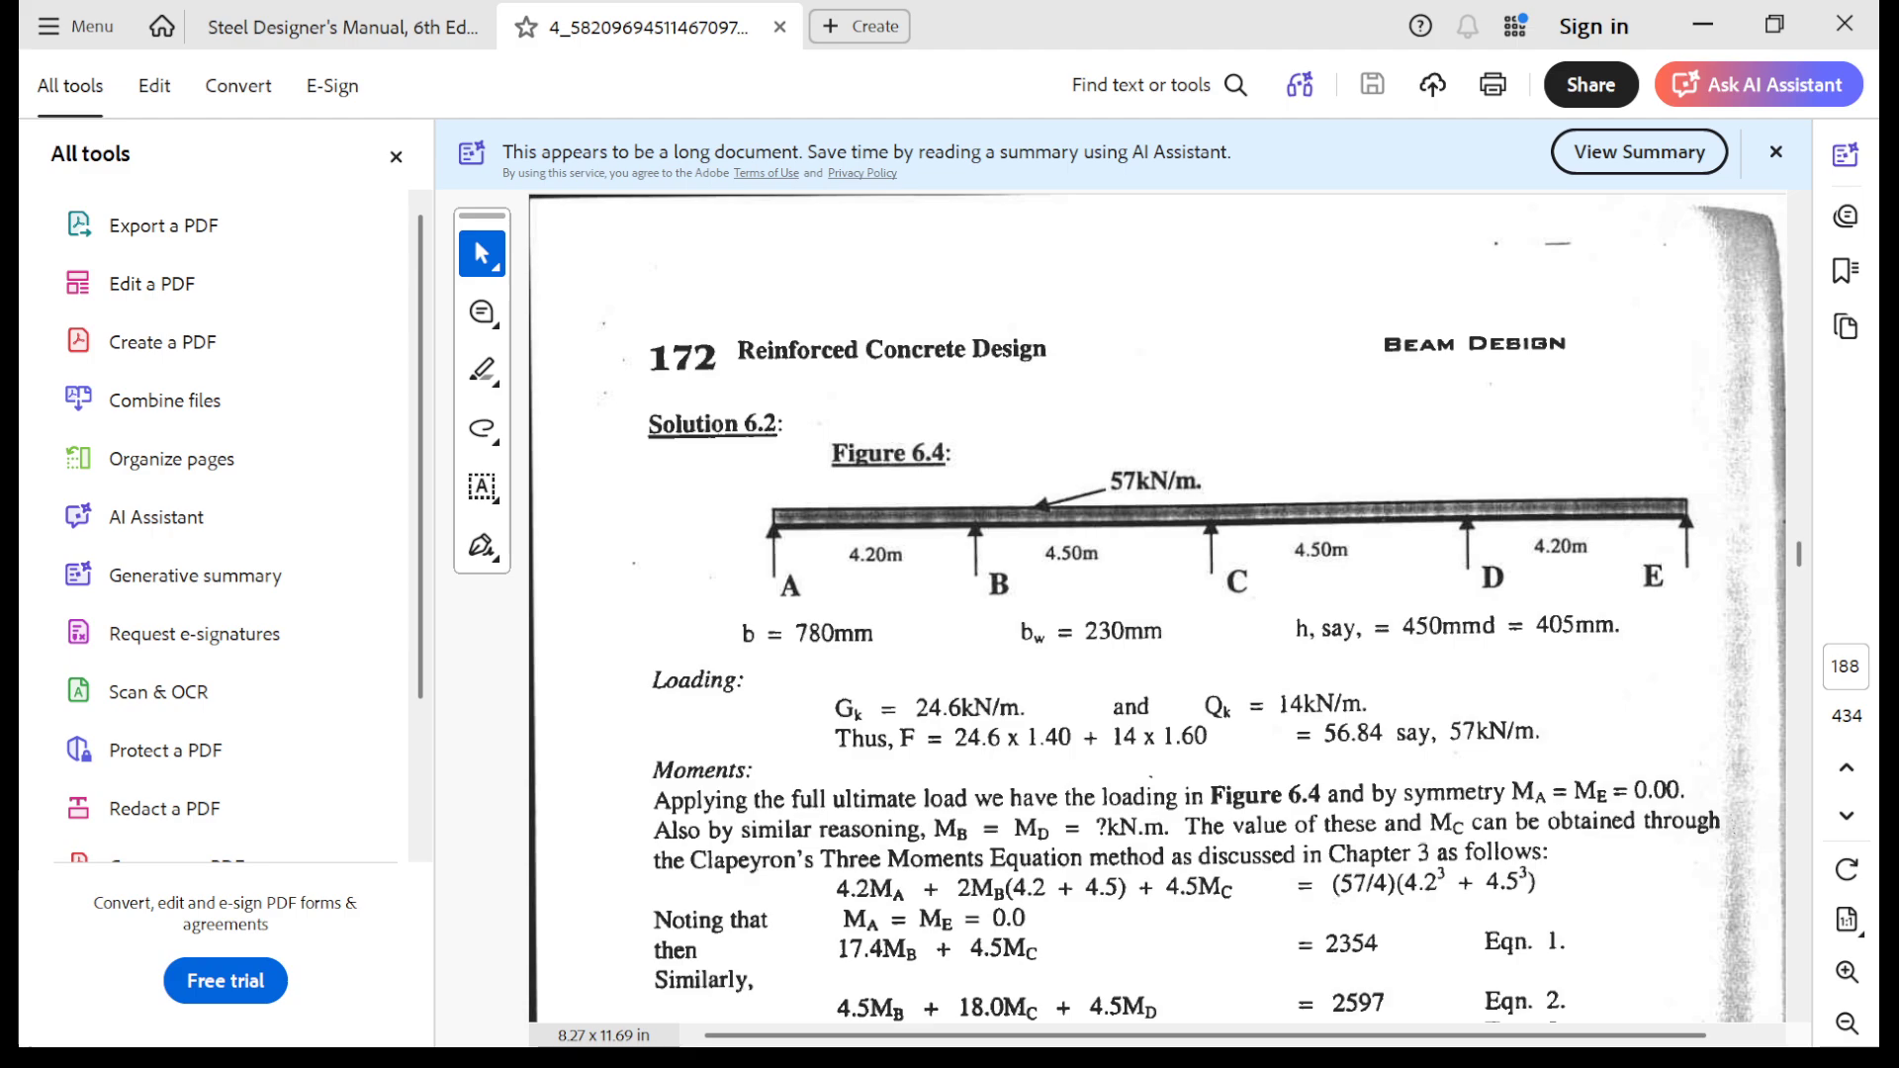
pyautogui.press('super')
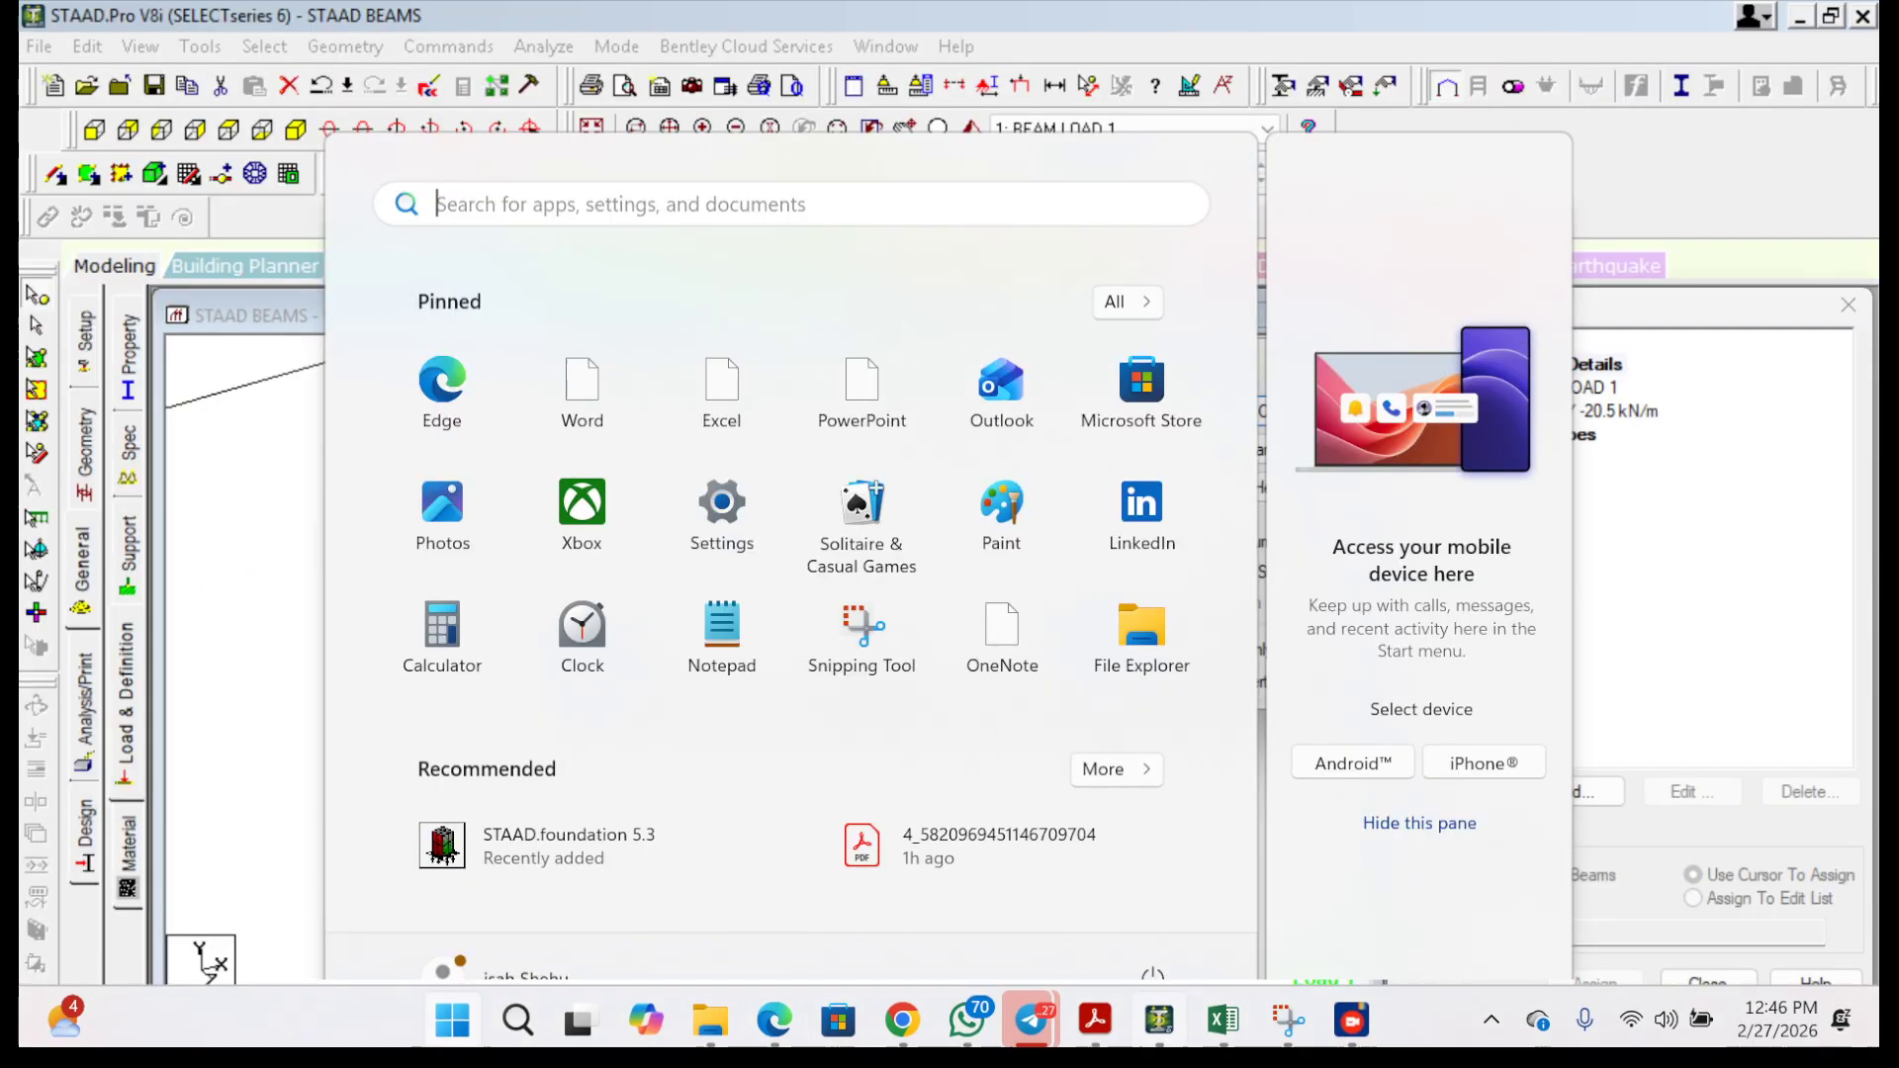
pyautogui.press('Escape')
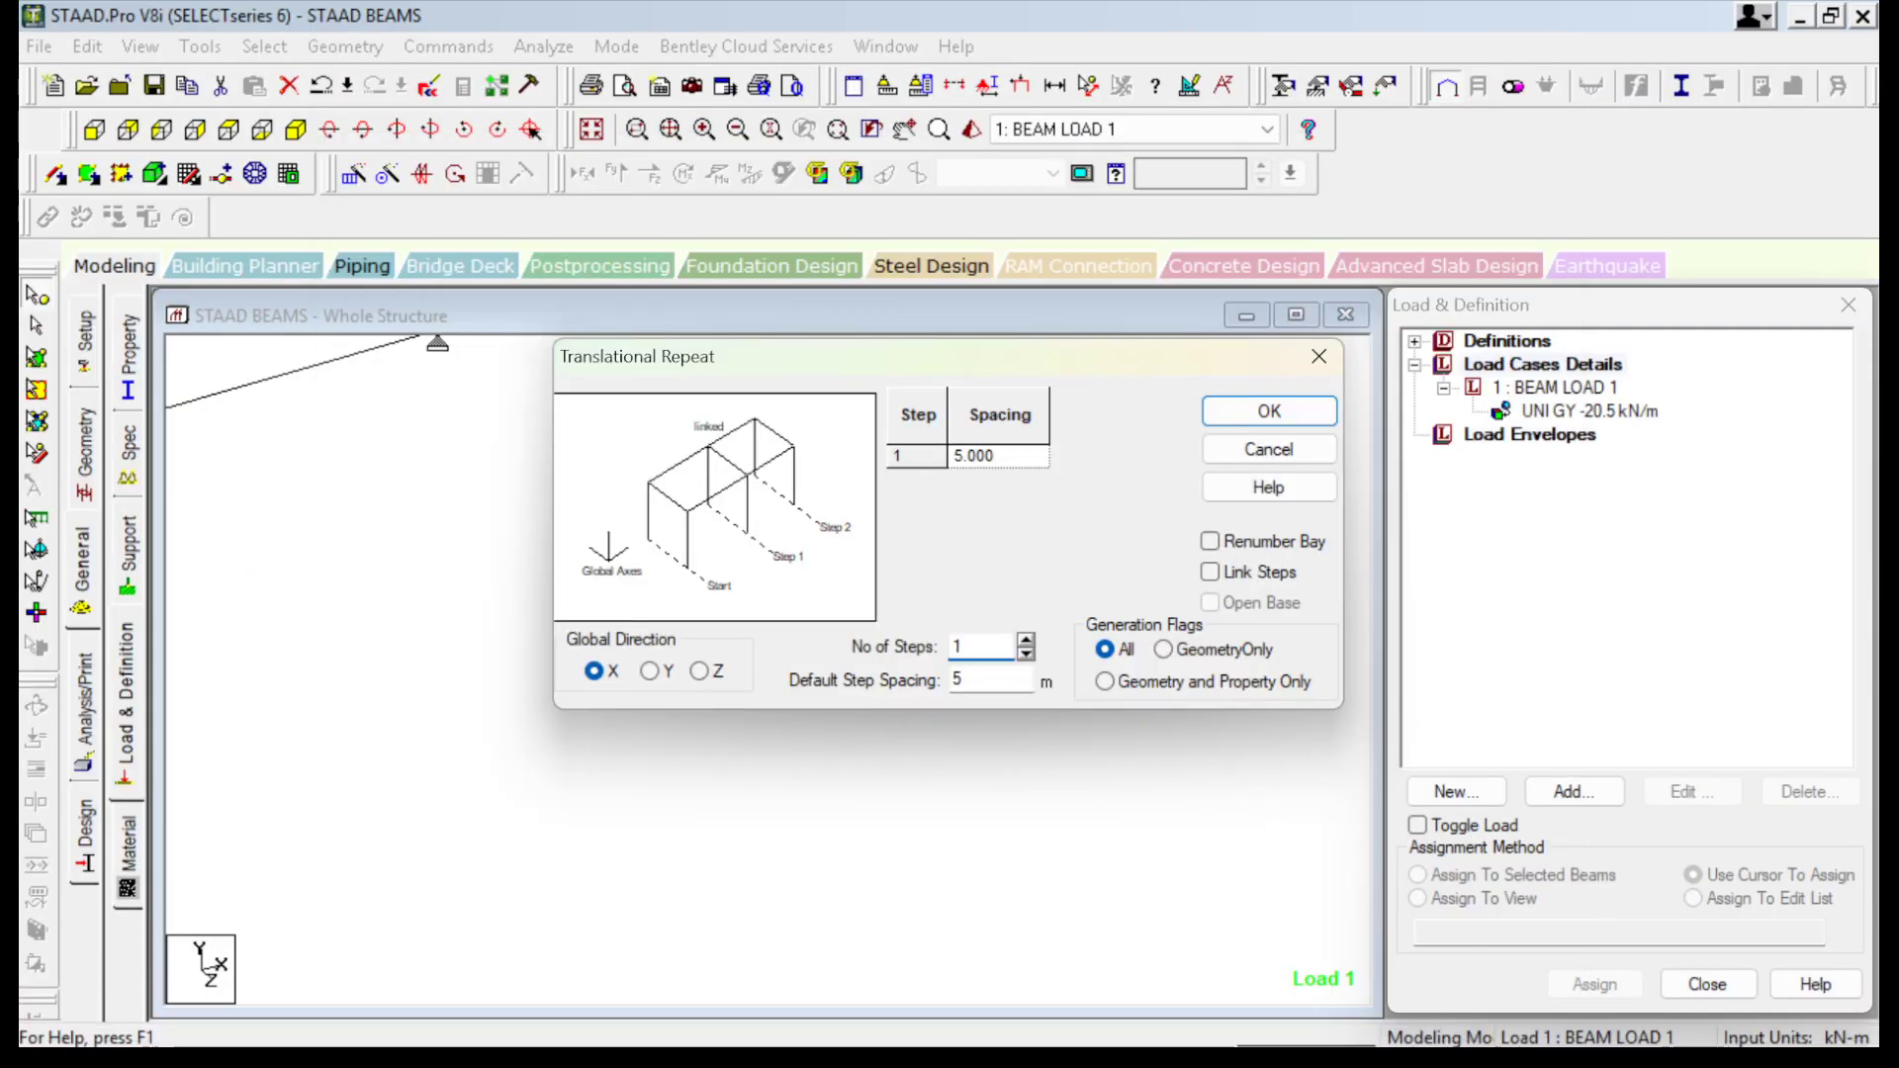
# Set the translational repeat to 4 steps along X with the steps linked.
pyautogui.doubleClick(957, 647)
pyautogui.write('4')
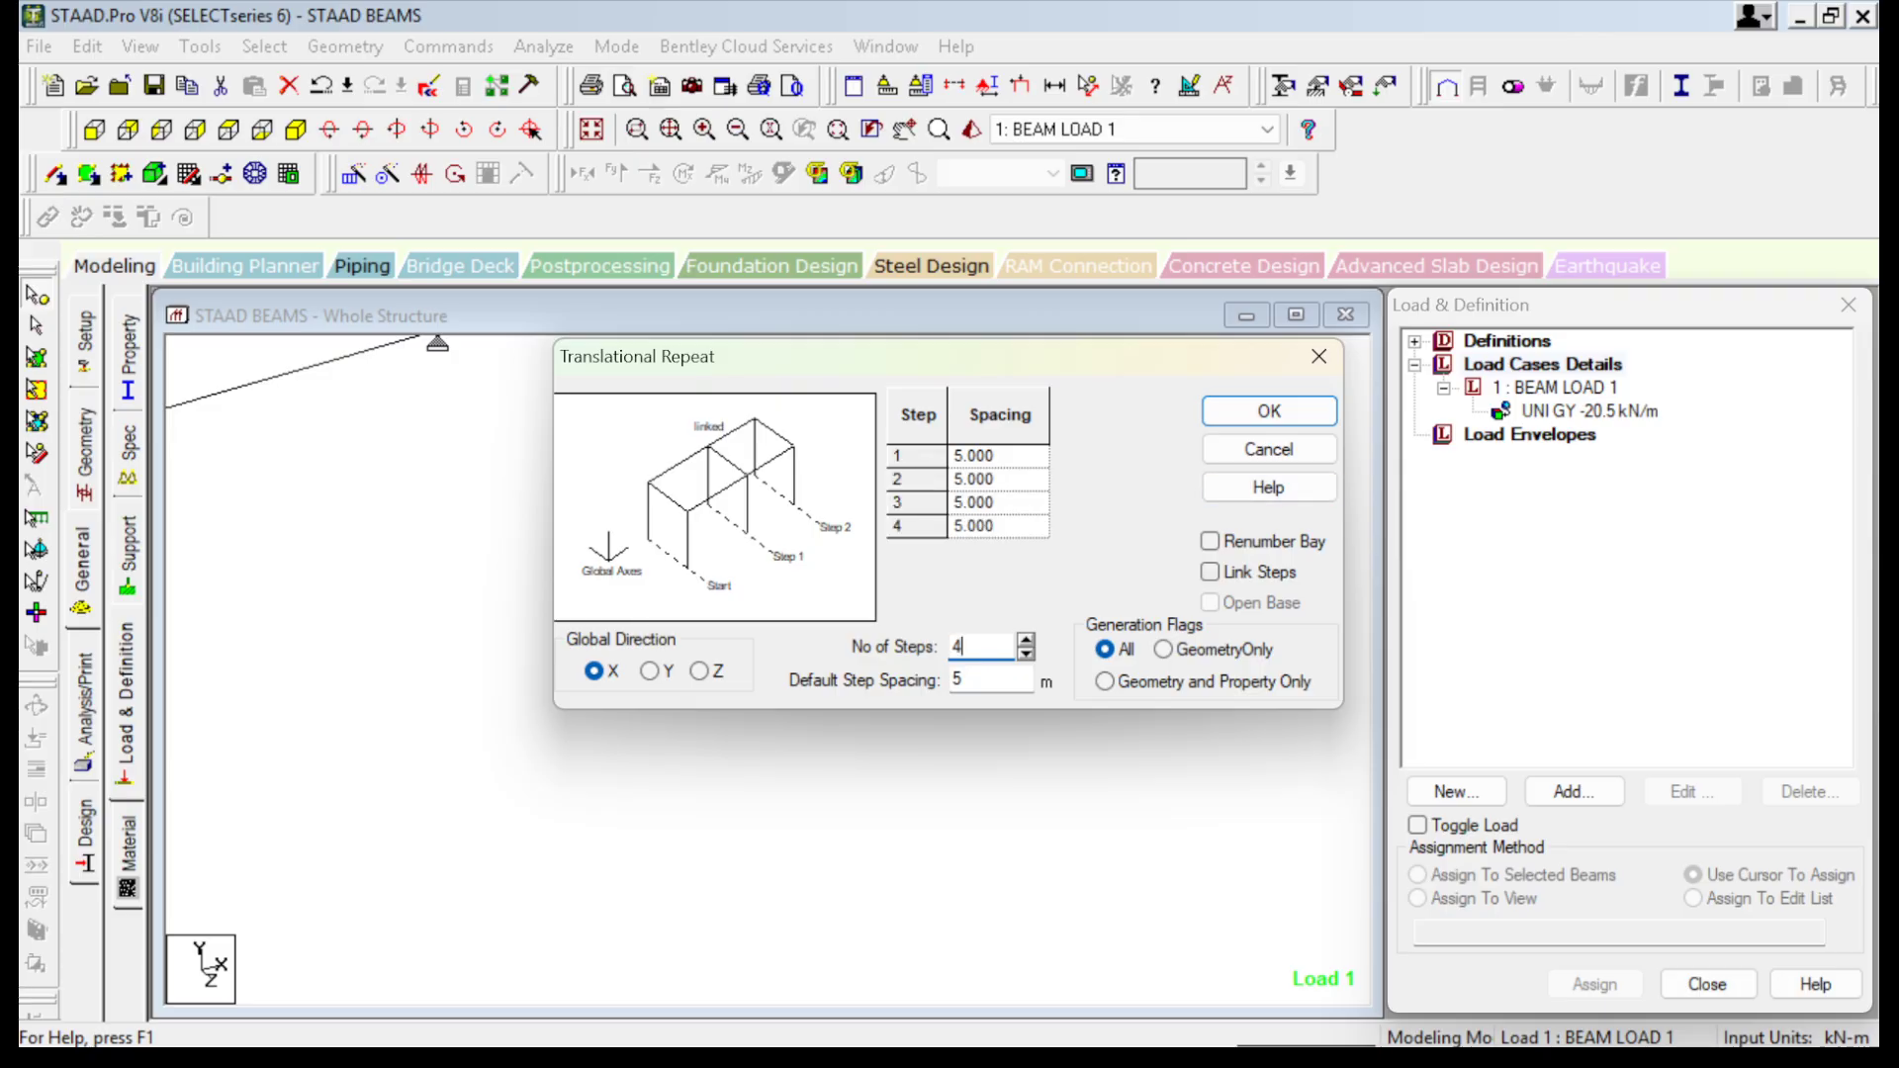
pyautogui.click(1211, 573)
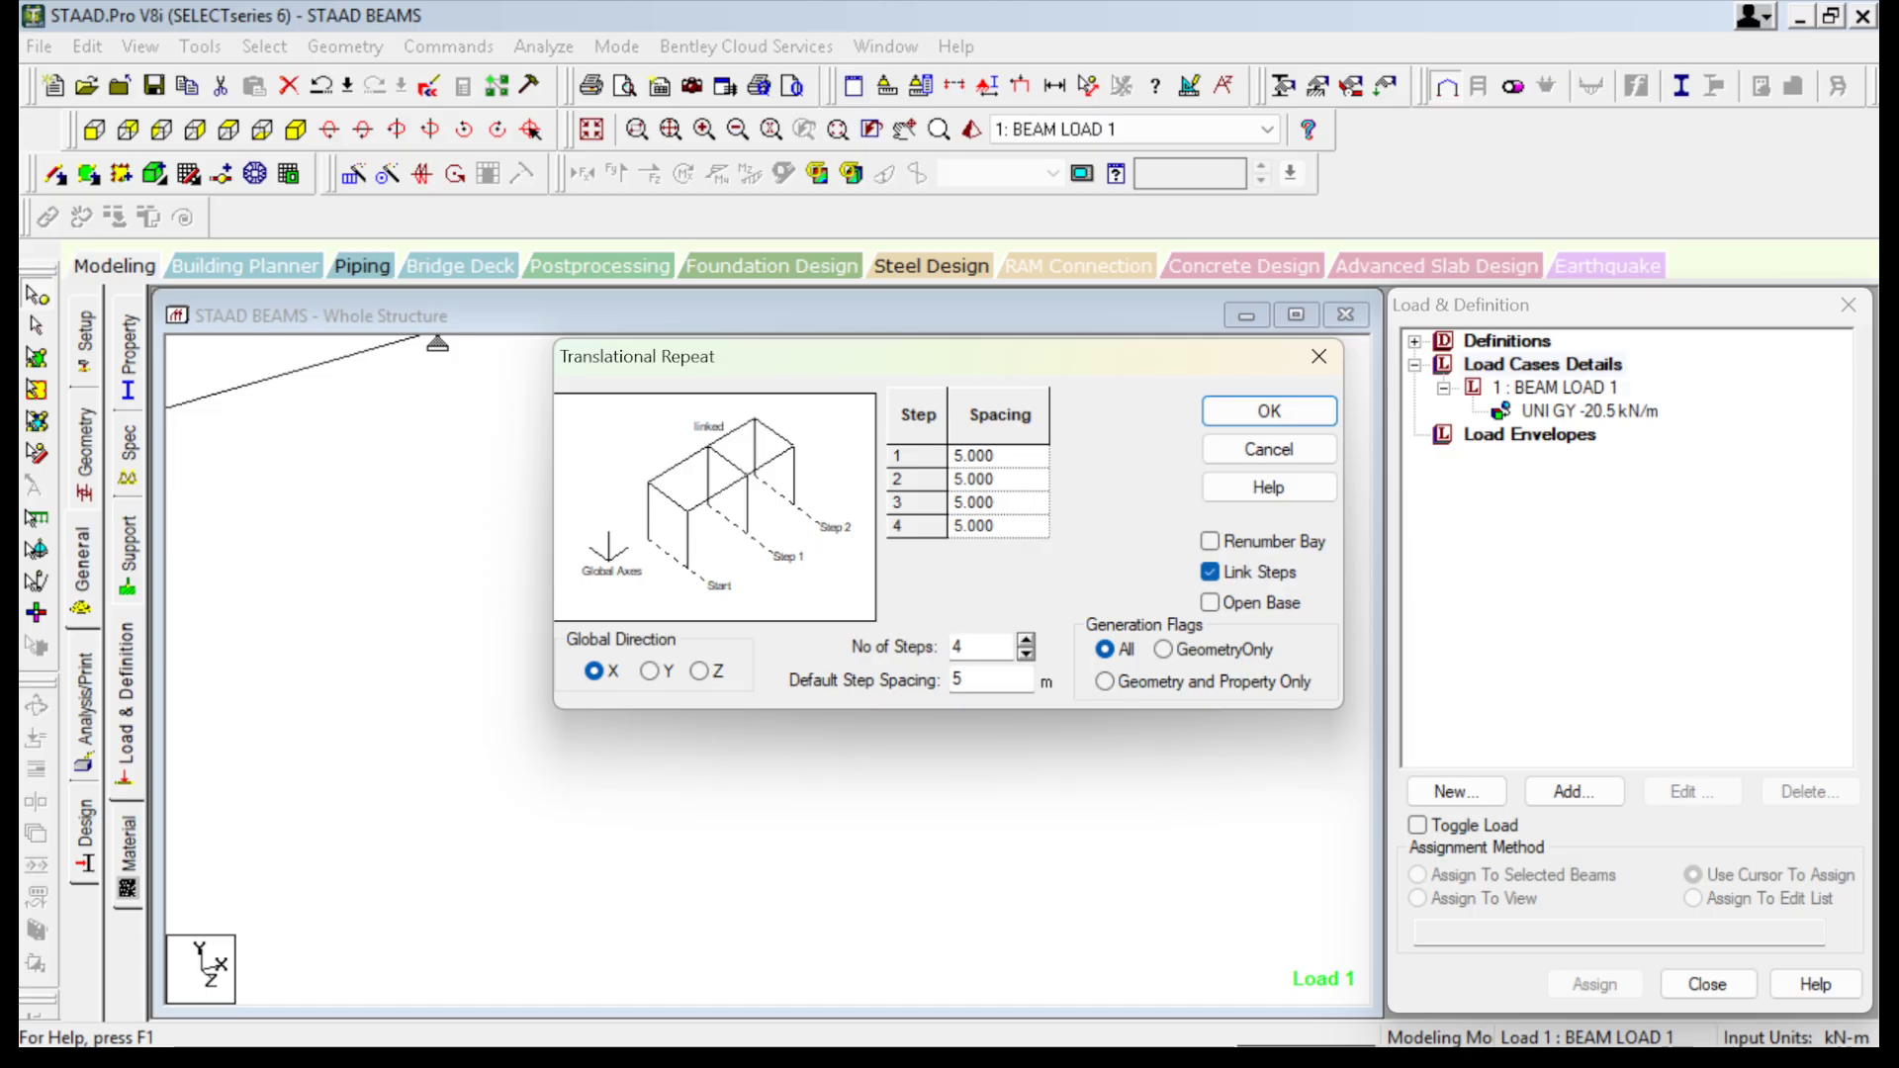
# Set the four step spacings to 4.2, 4.5, 4.5 and 4.2 m.
pyautogui.click(987, 455)
pyautogui.doubleClick(993, 455)
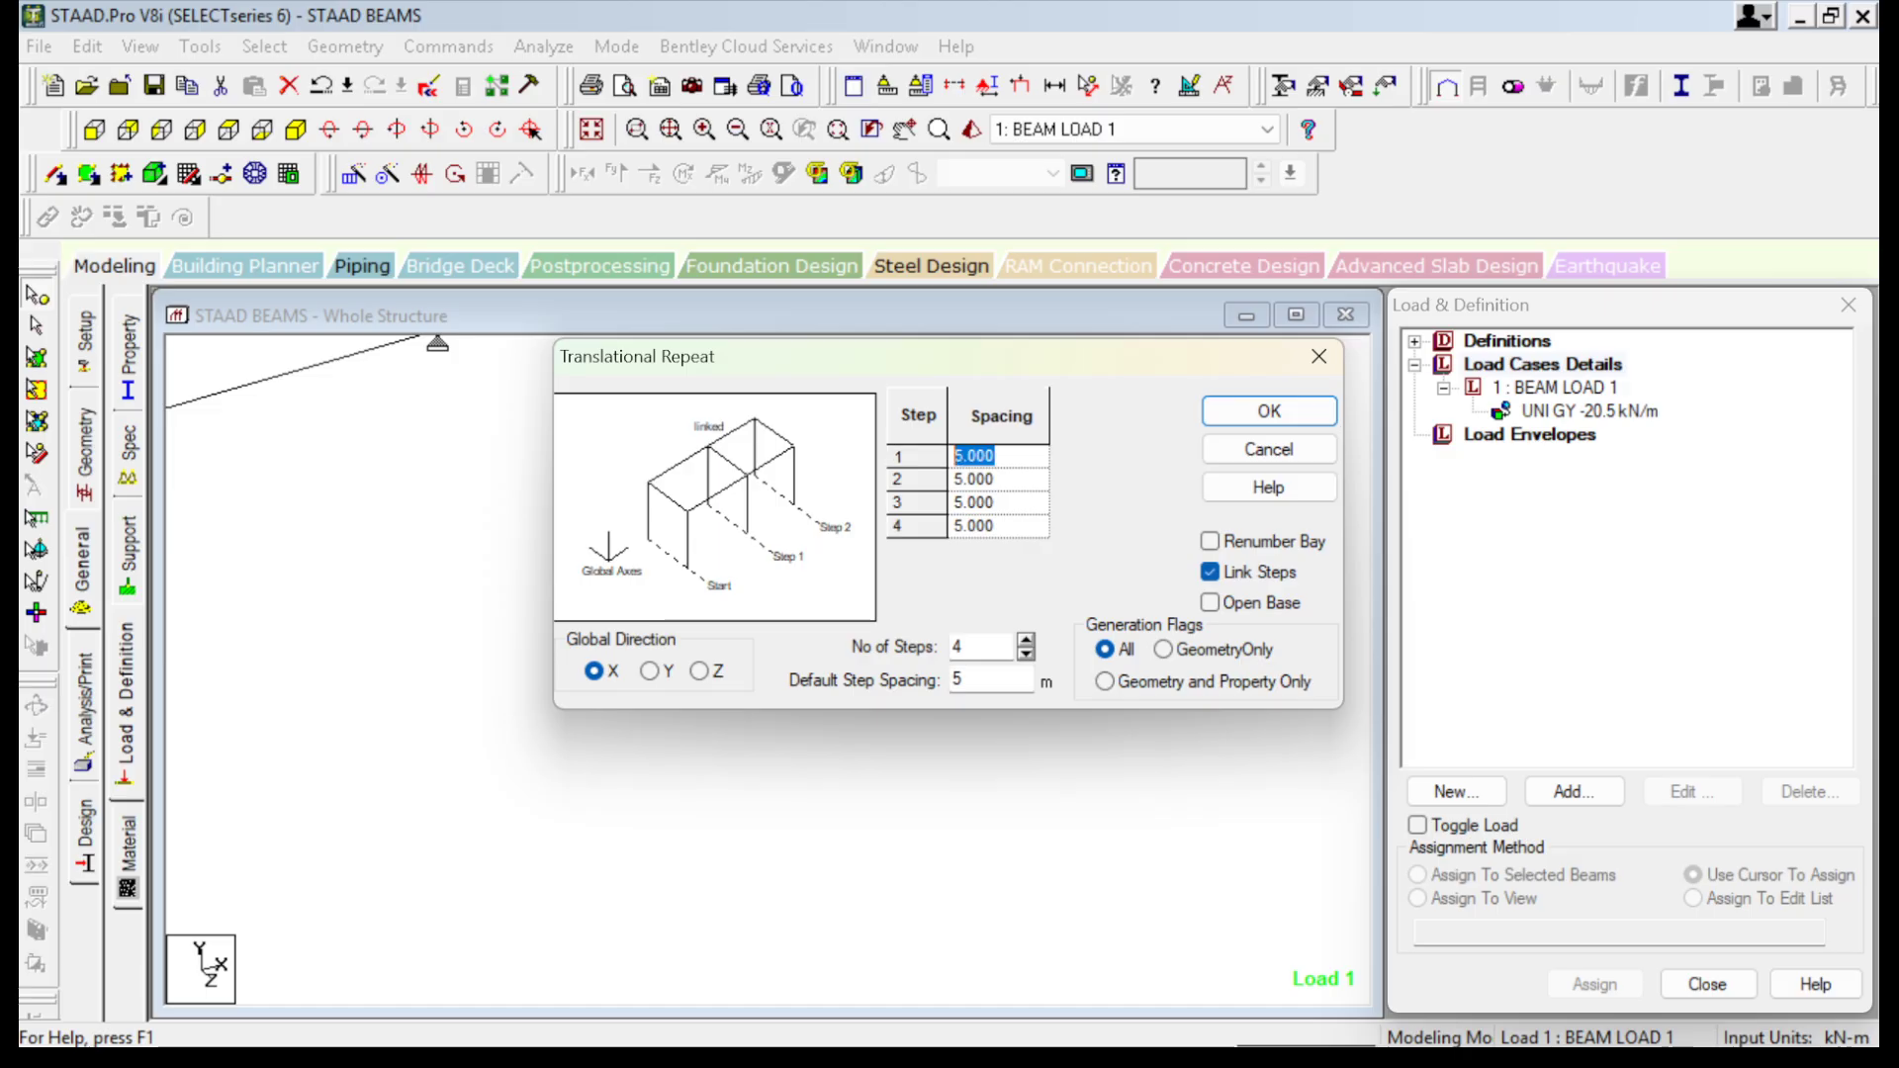
pyautogui.write('4.2')
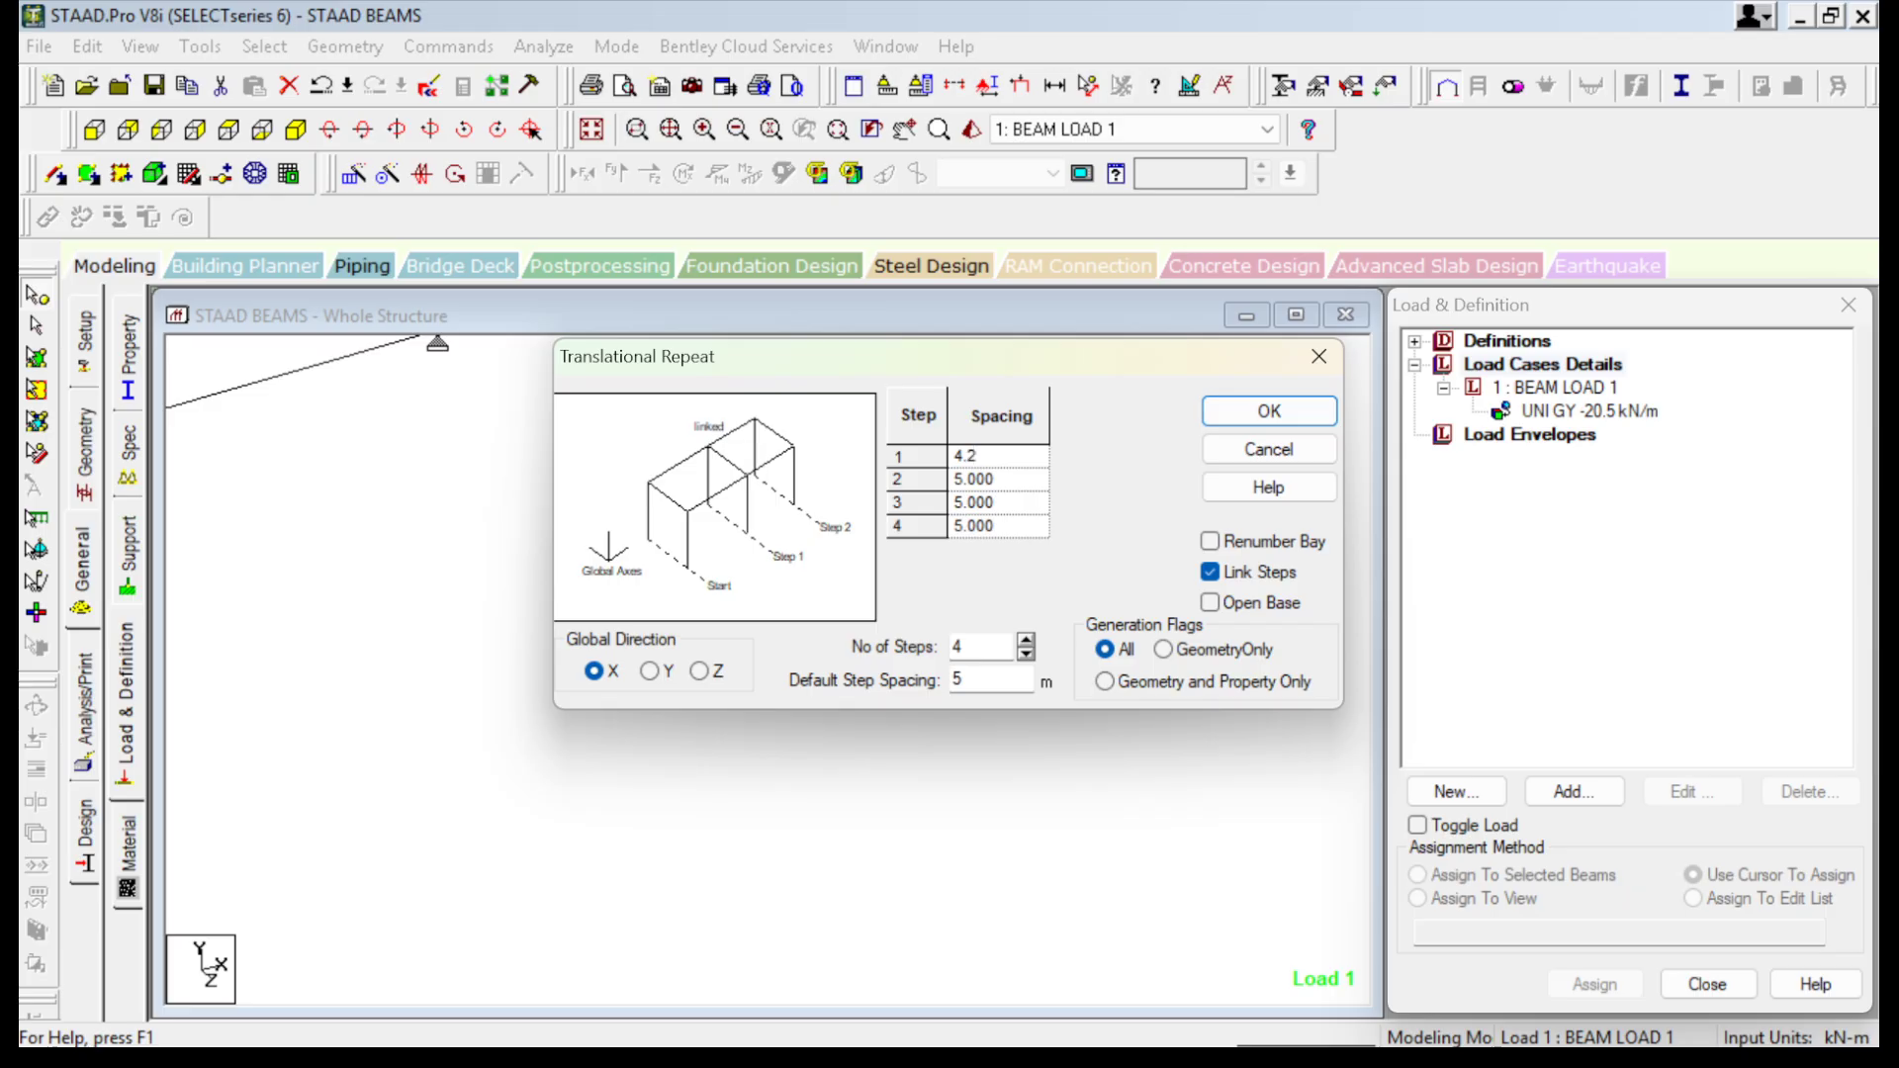
pyautogui.doubleClick(993, 479)
pyautogui.write('4.5')
pyautogui.doubleClick(993, 503)
pyautogui.write('4.5')
pyautogui.doubleClick(993, 526)
pyautogui.write('4.2')
# Switch to the PDF textbook to check the spacings against the spans of Figure 6.4, and return to STAAD.Pro.
pyautogui.press('super')
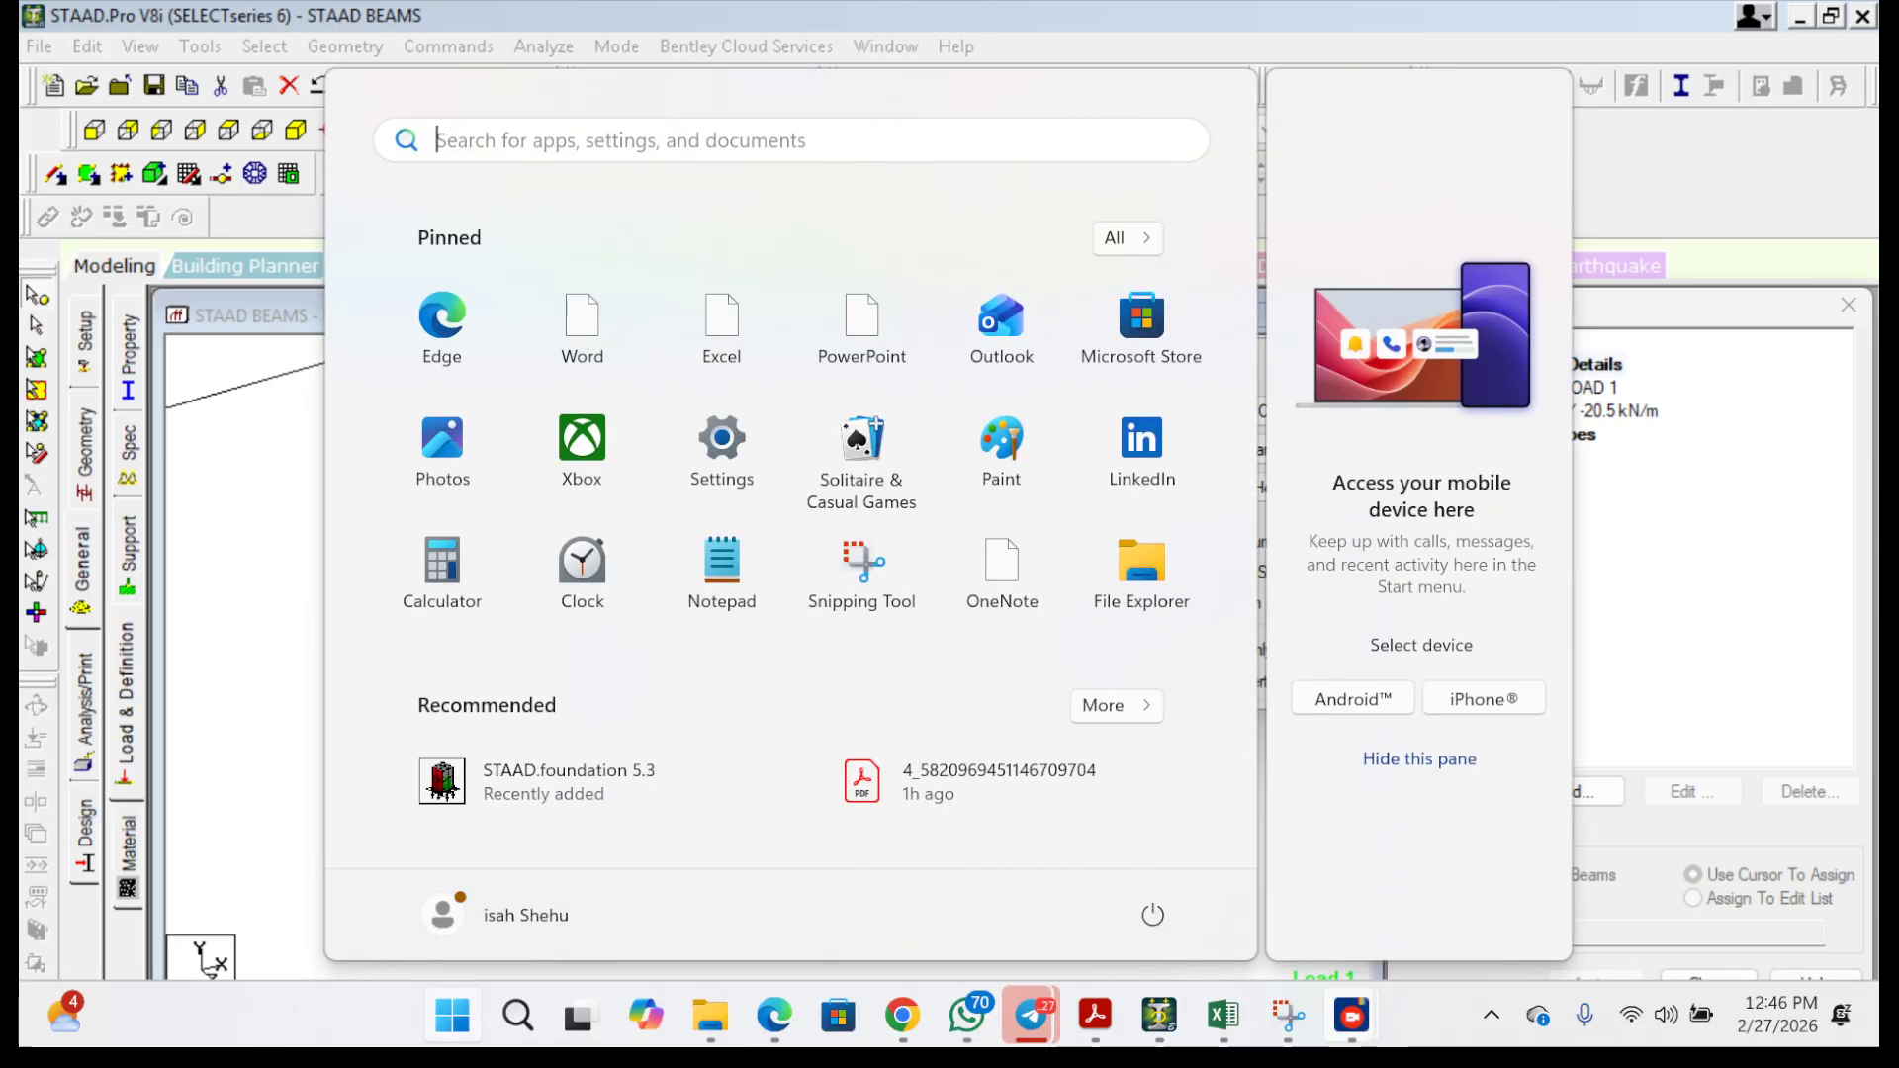
pyautogui.click(1095, 1014)
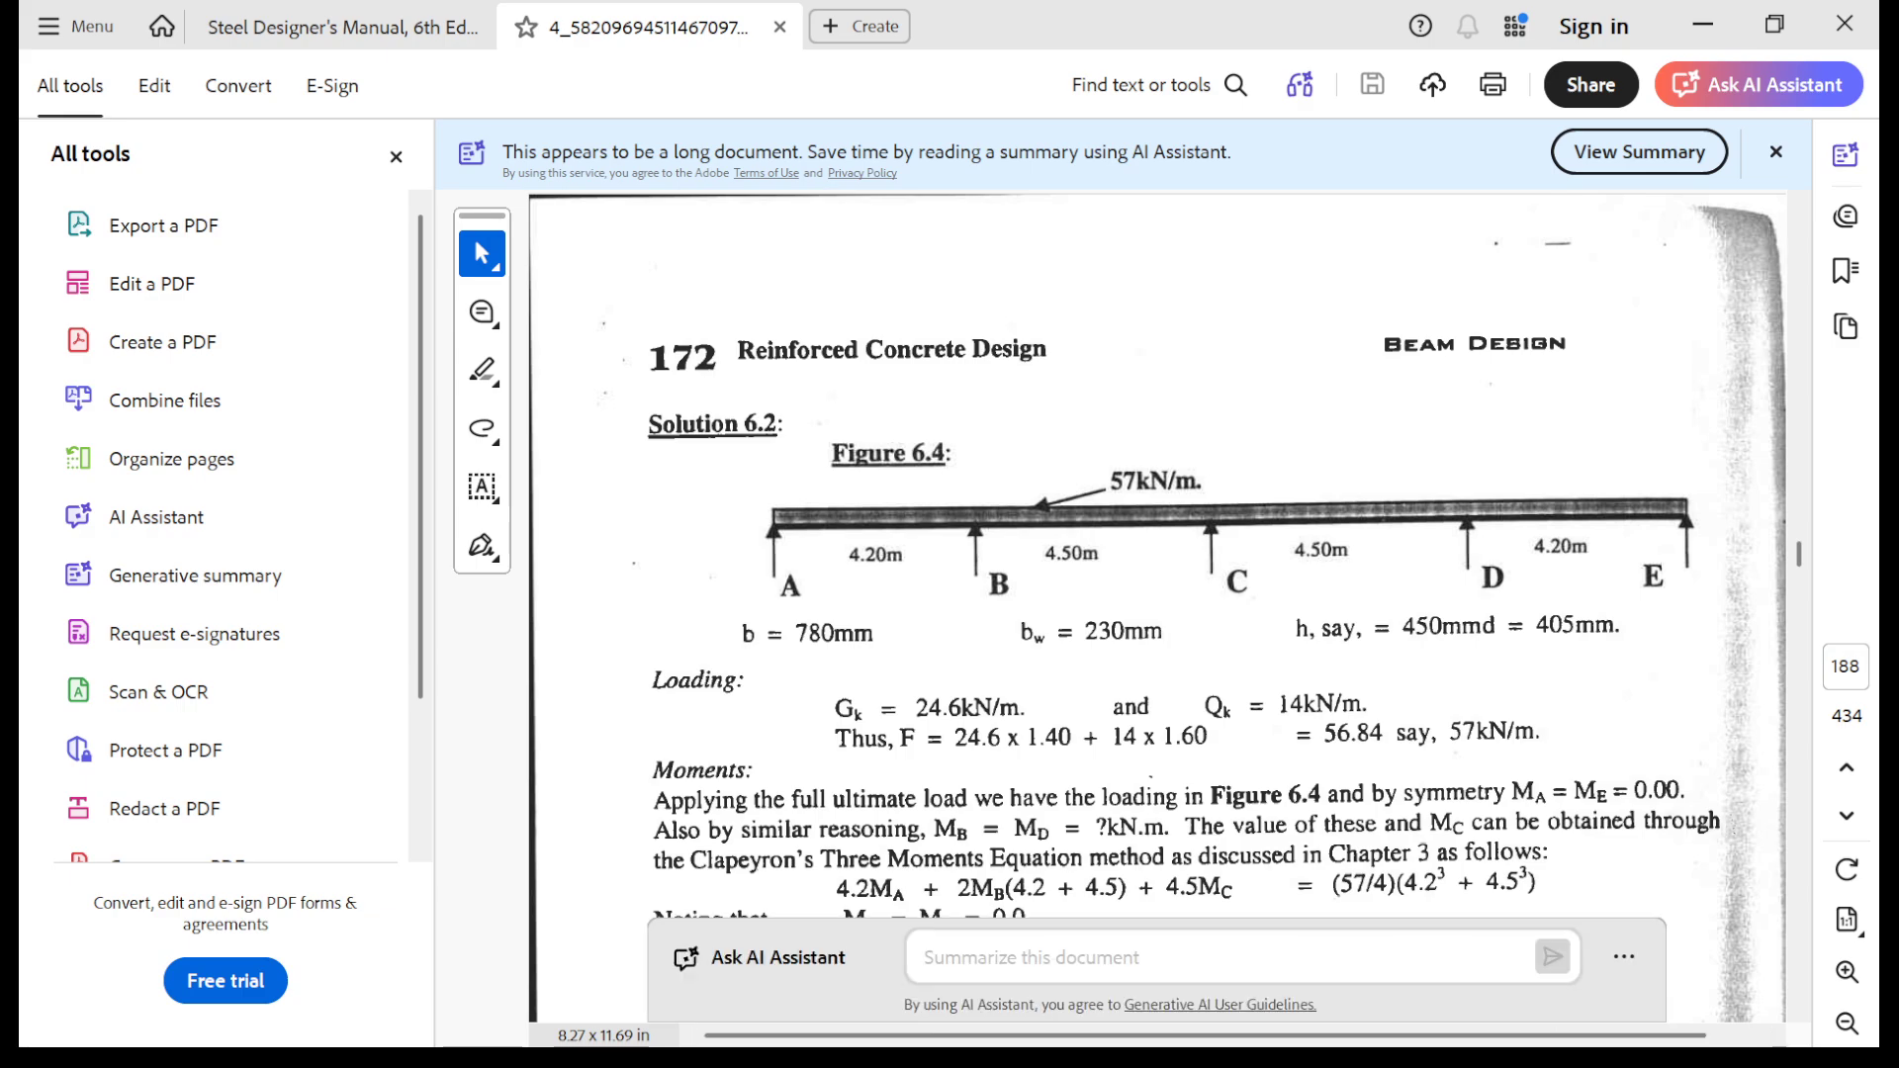
pyautogui.press('super')
pyautogui.click(1158, 1016)
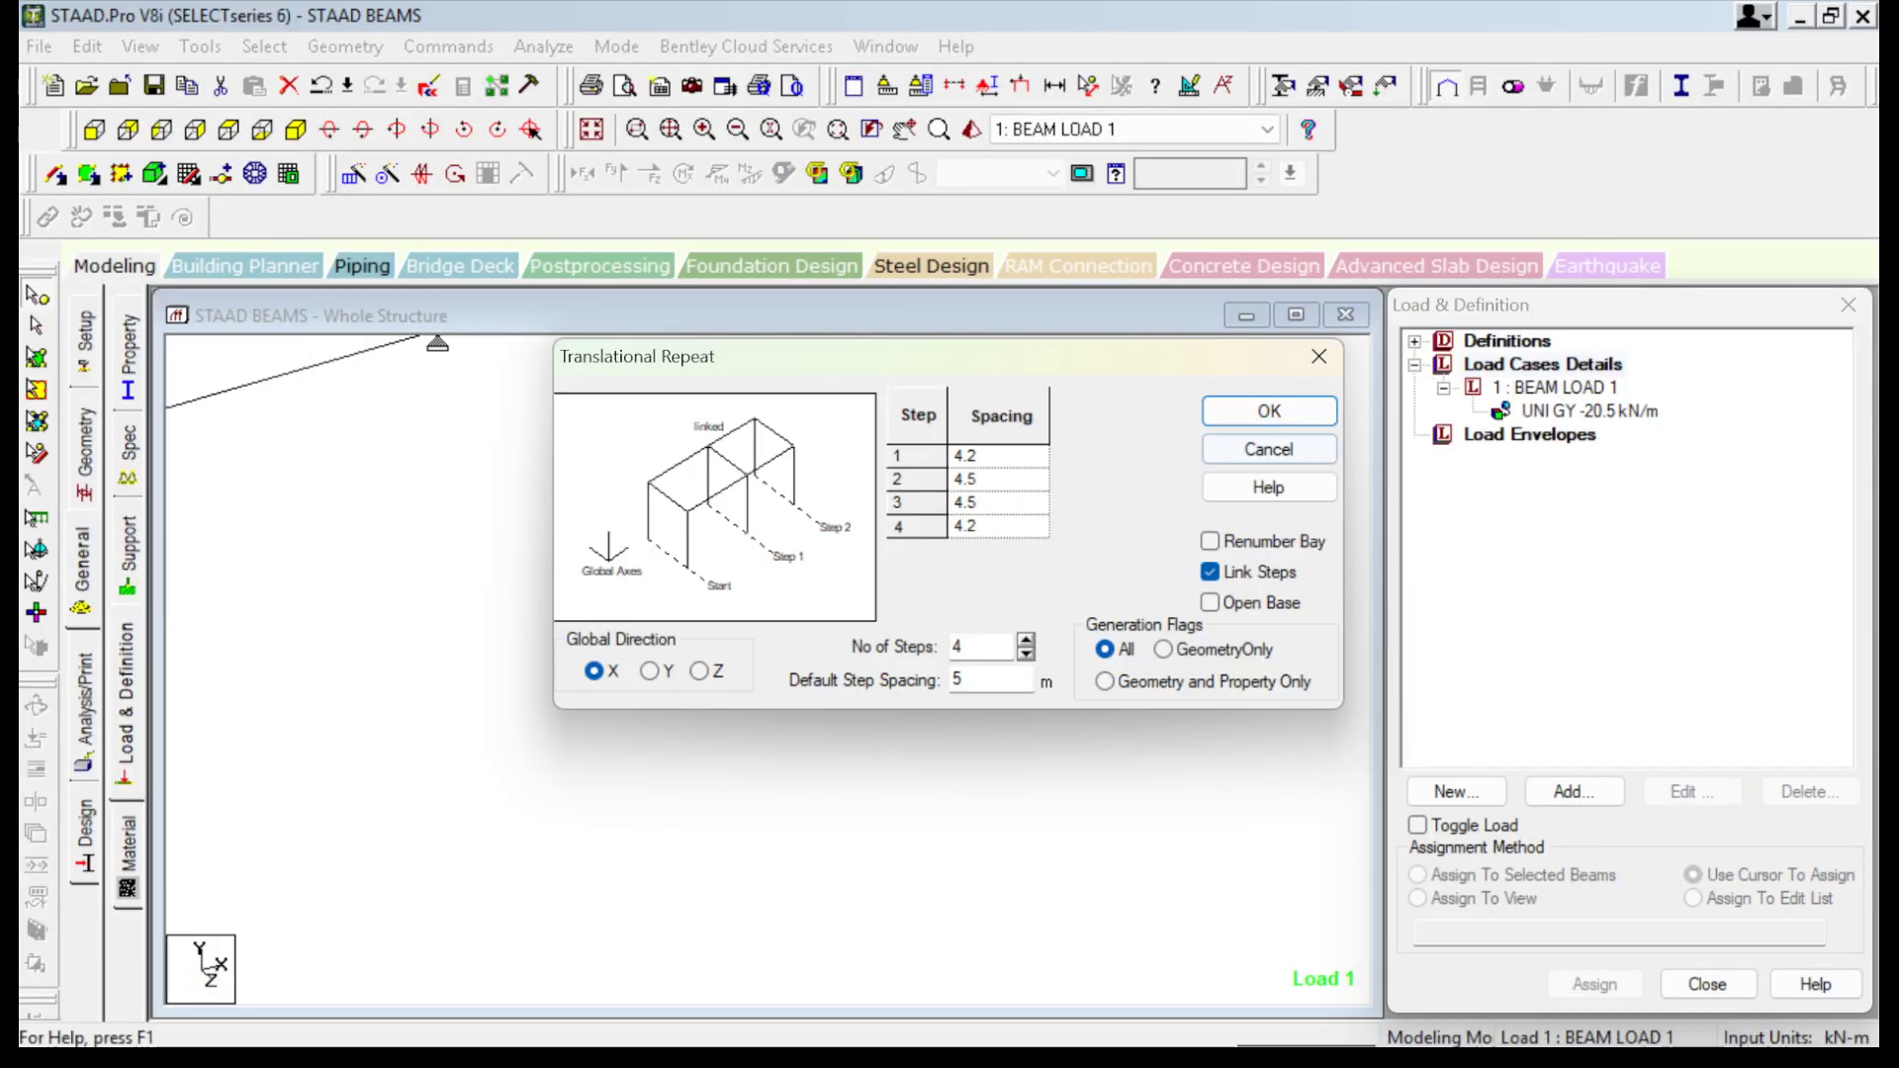
# Generate the linked four-span beam from the selected node and show it in plan view.
pyautogui.click(1269, 412)
pyautogui.scroll(-2, 365, 507)
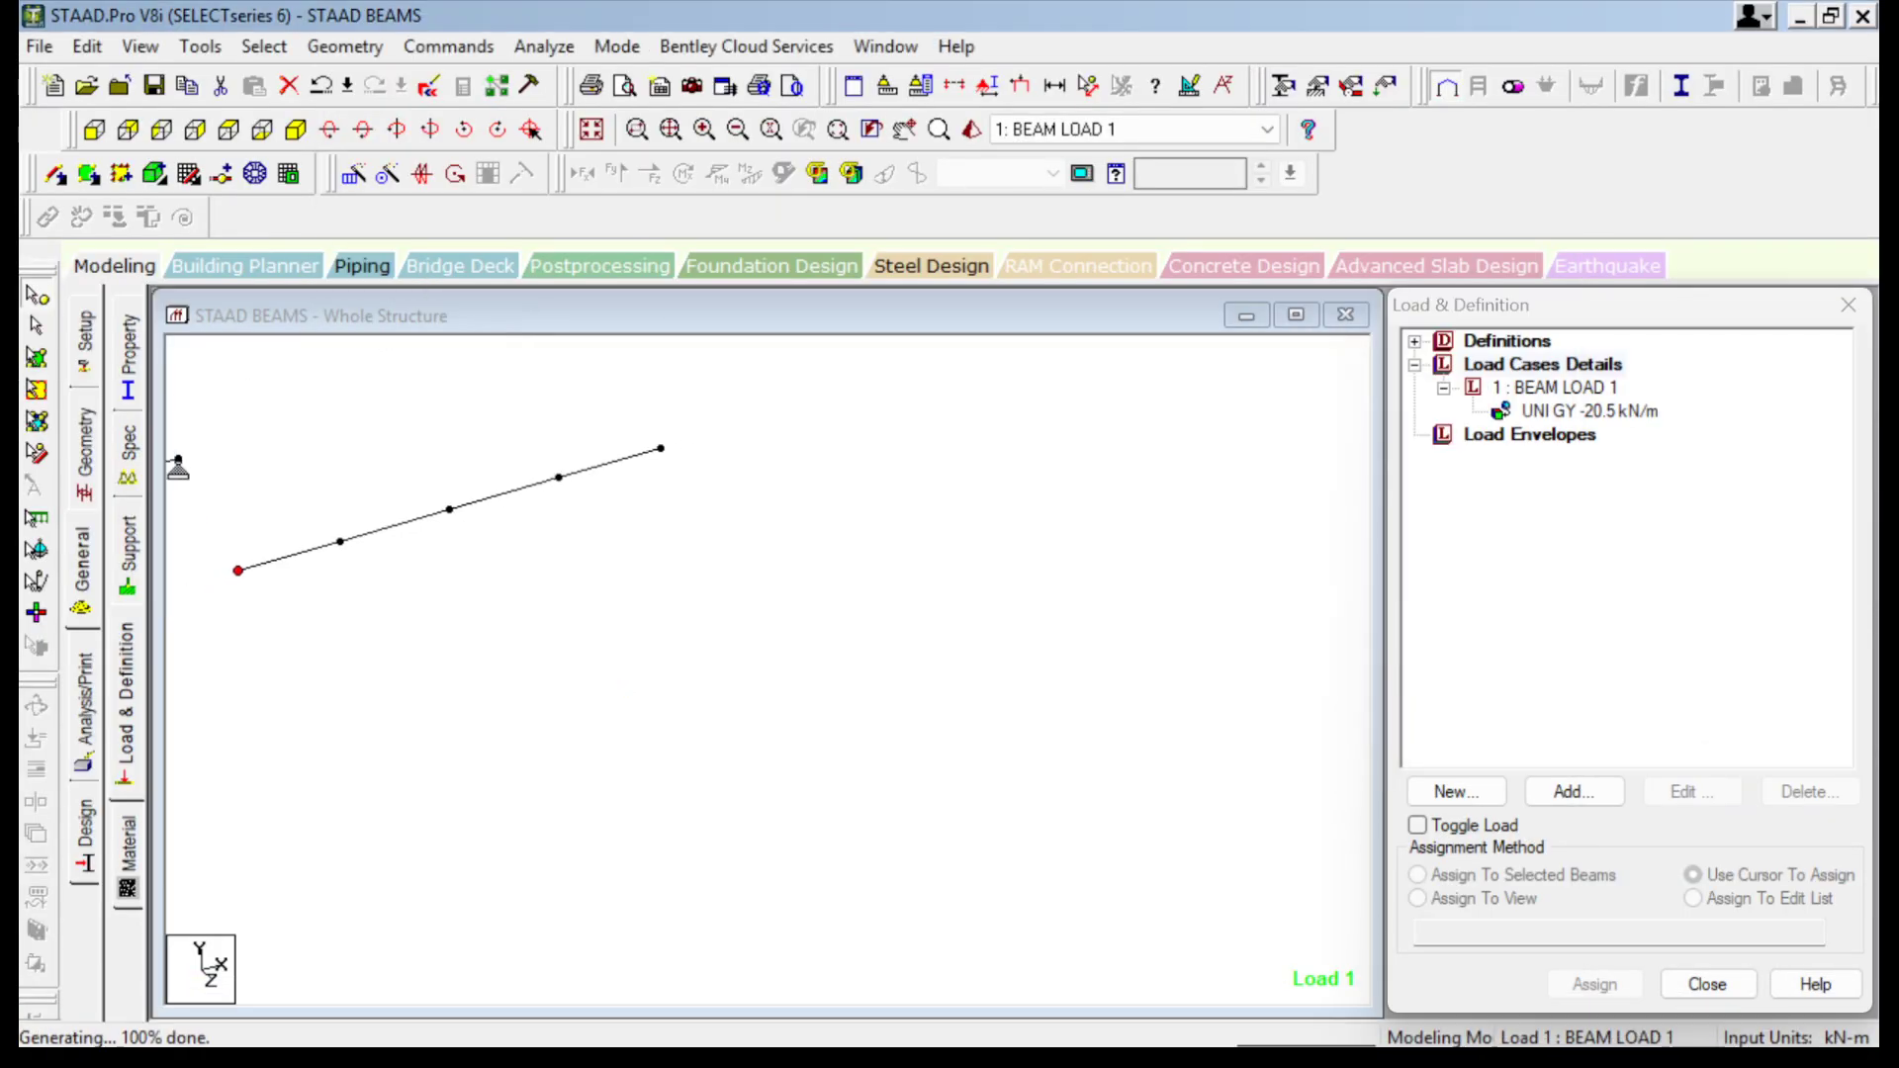
pyautogui.moveTo(365, 506); pyautogui.dragTo(531, 670, button='middle')
pyautogui.scroll(2, 744, 590)
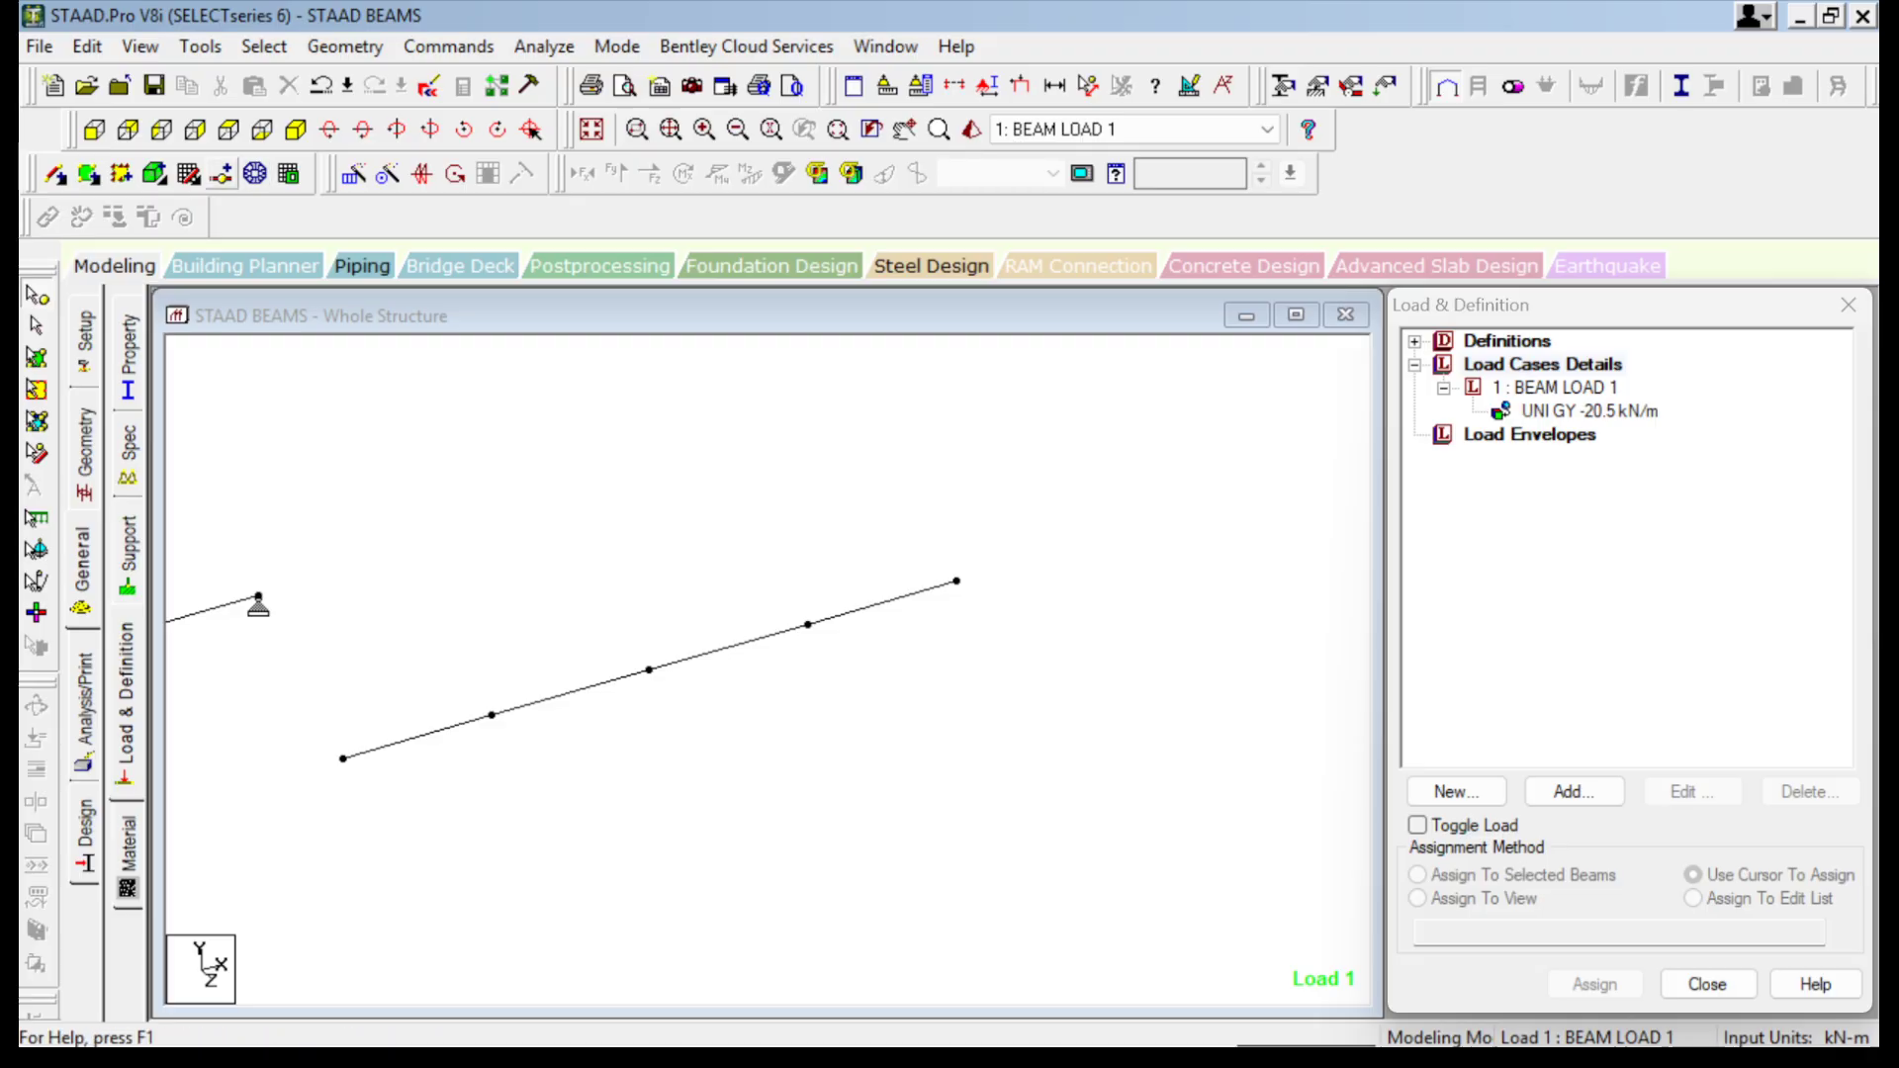
pyautogui.click(228, 131)
pyautogui.scroll(-6, 539, 672)
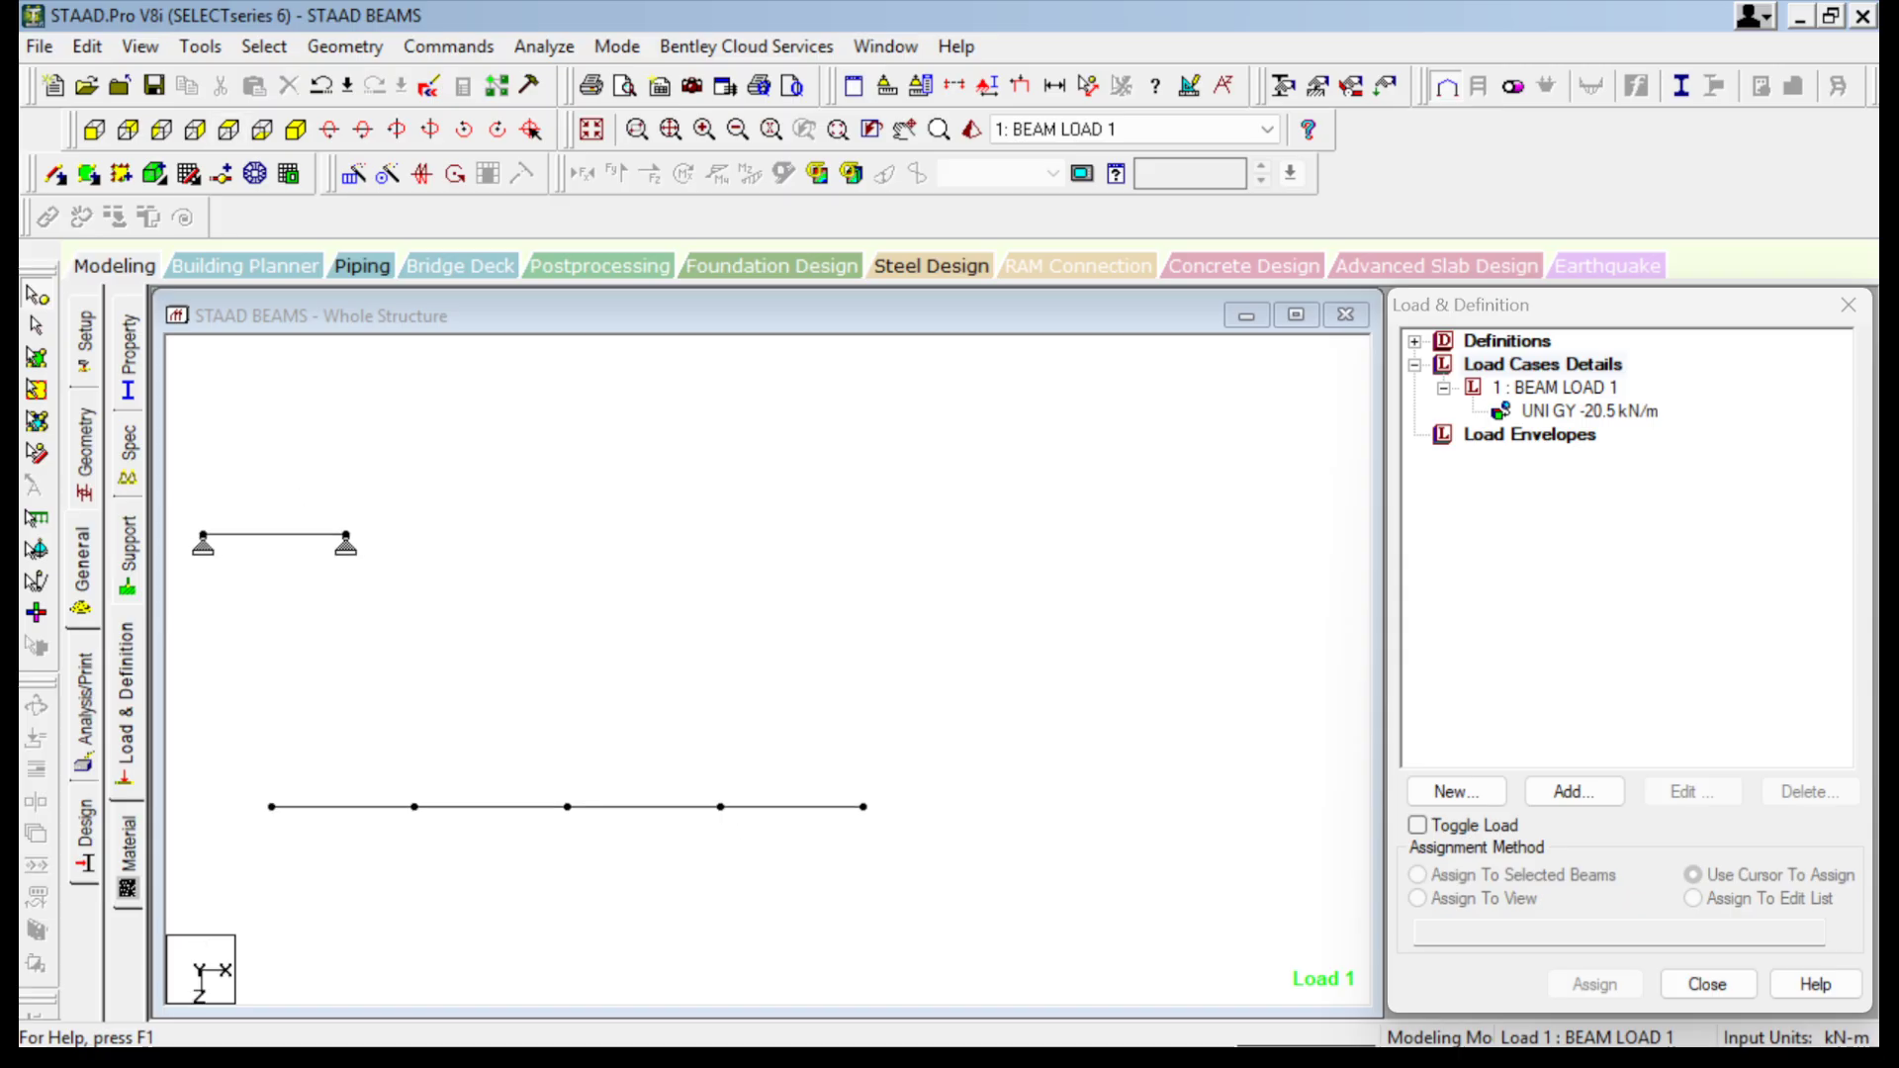
pyautogui.moveTo(539, 673); pyautogui.dragTo(764, 420, button='middle')
pyautogui.scroll(5, 866, 452)
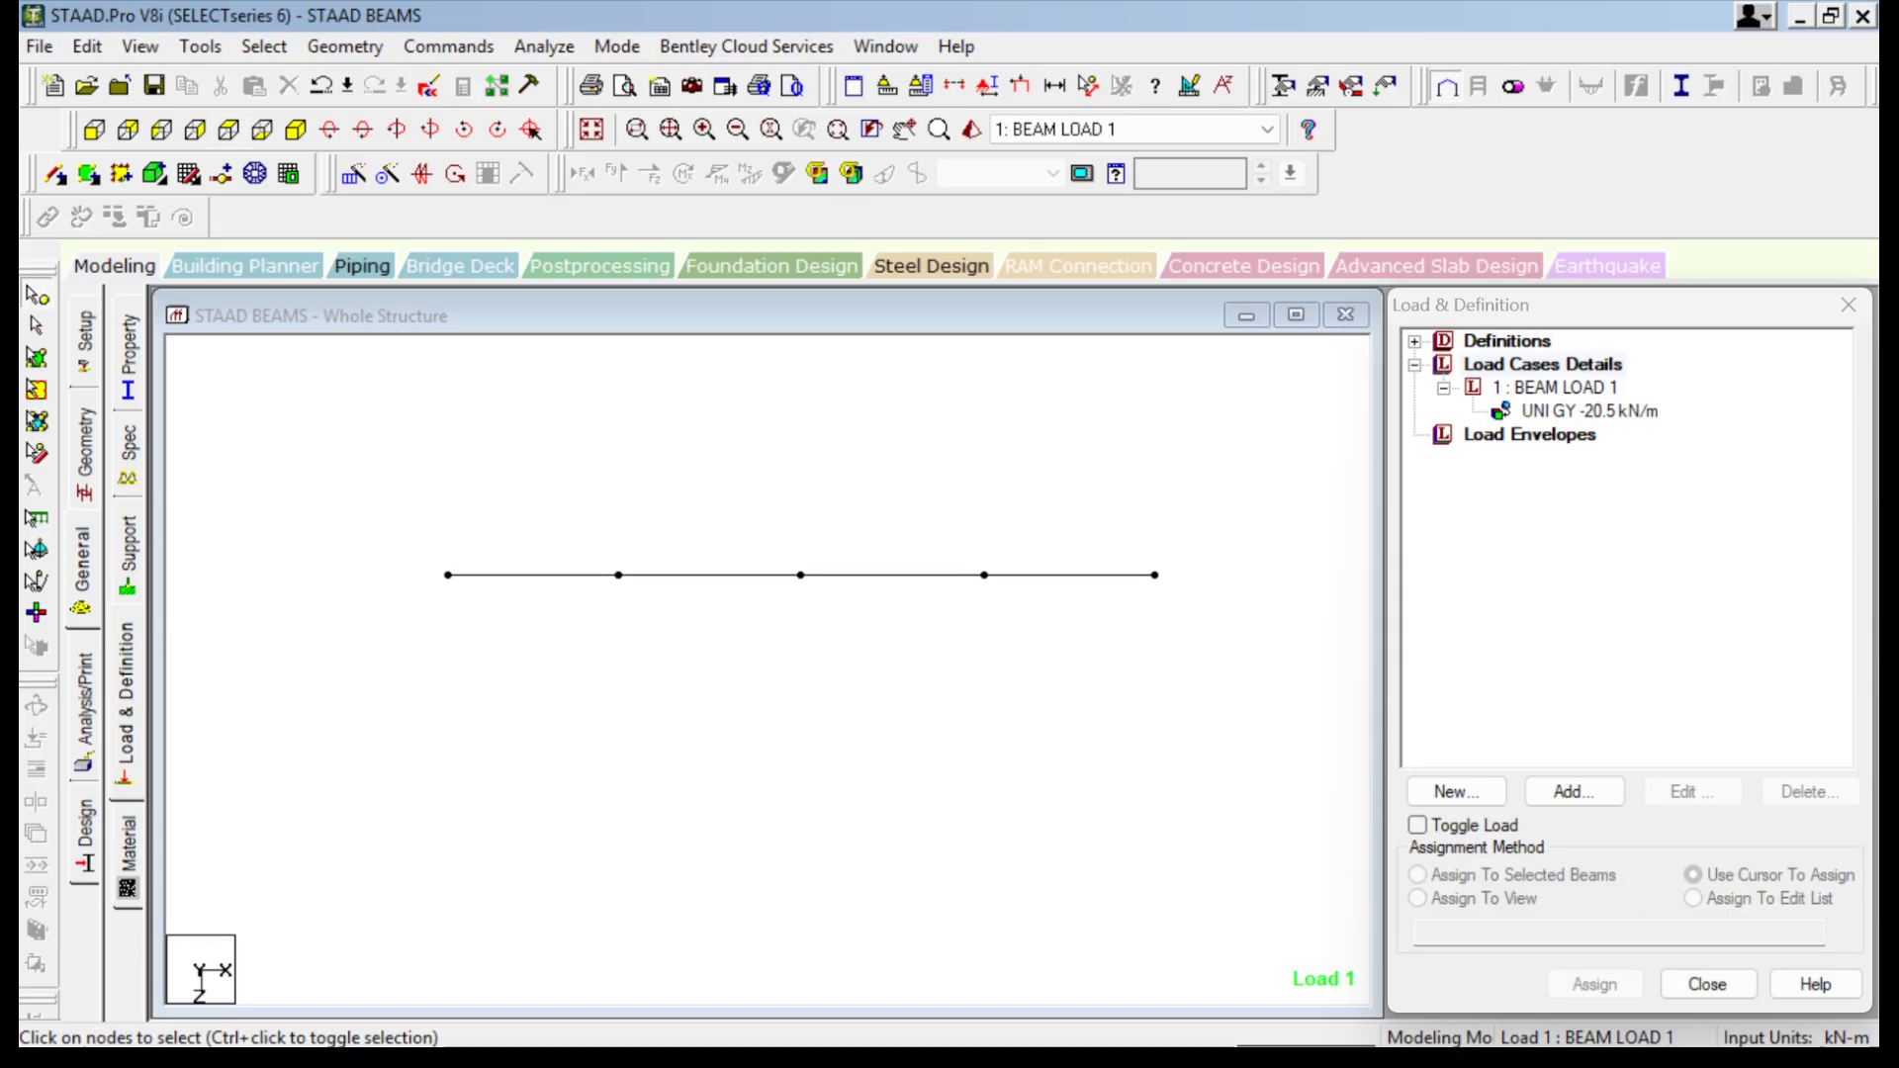
# Assign Support 2 to all five nodes of the four-span beam.
pyautogui.moveTo(374, 499); pyautogui.dragTo(1234, 652)
pyautogui.click(128, 555)
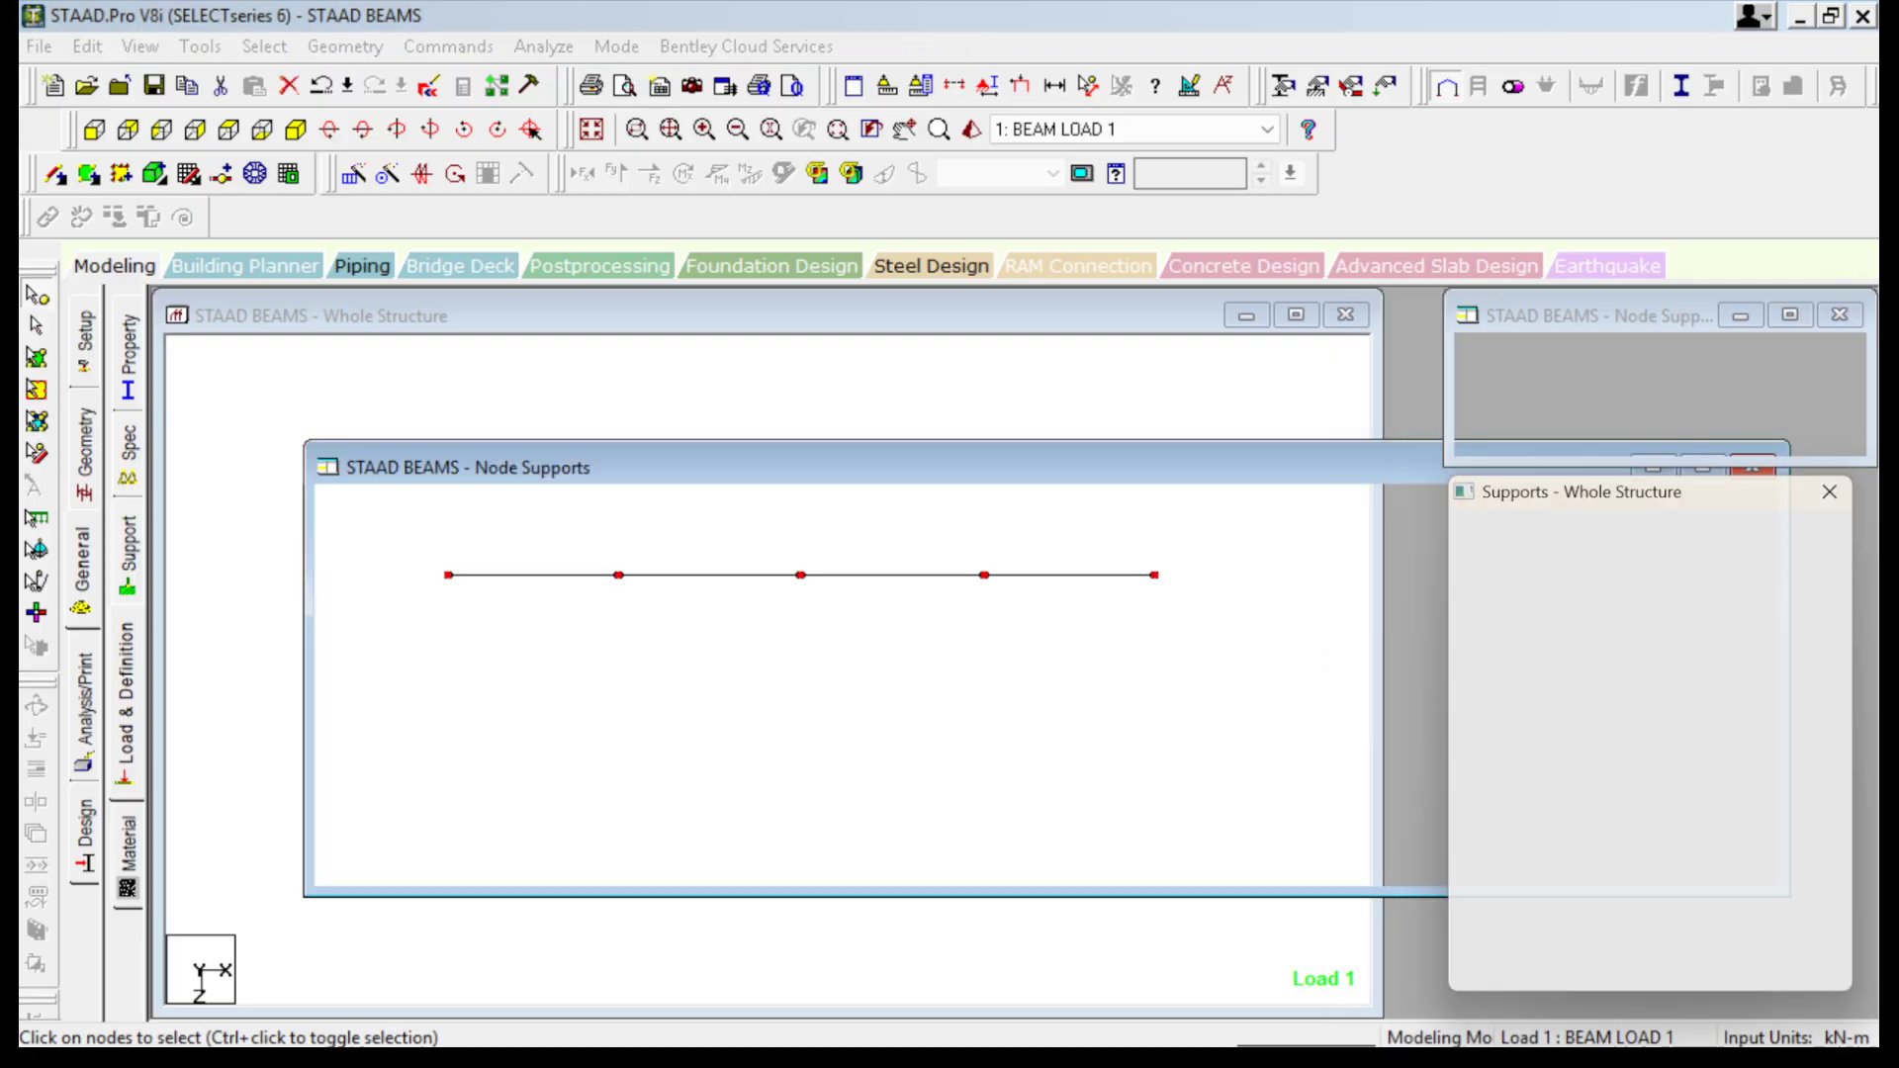
pyautogui.click(1555, 591)
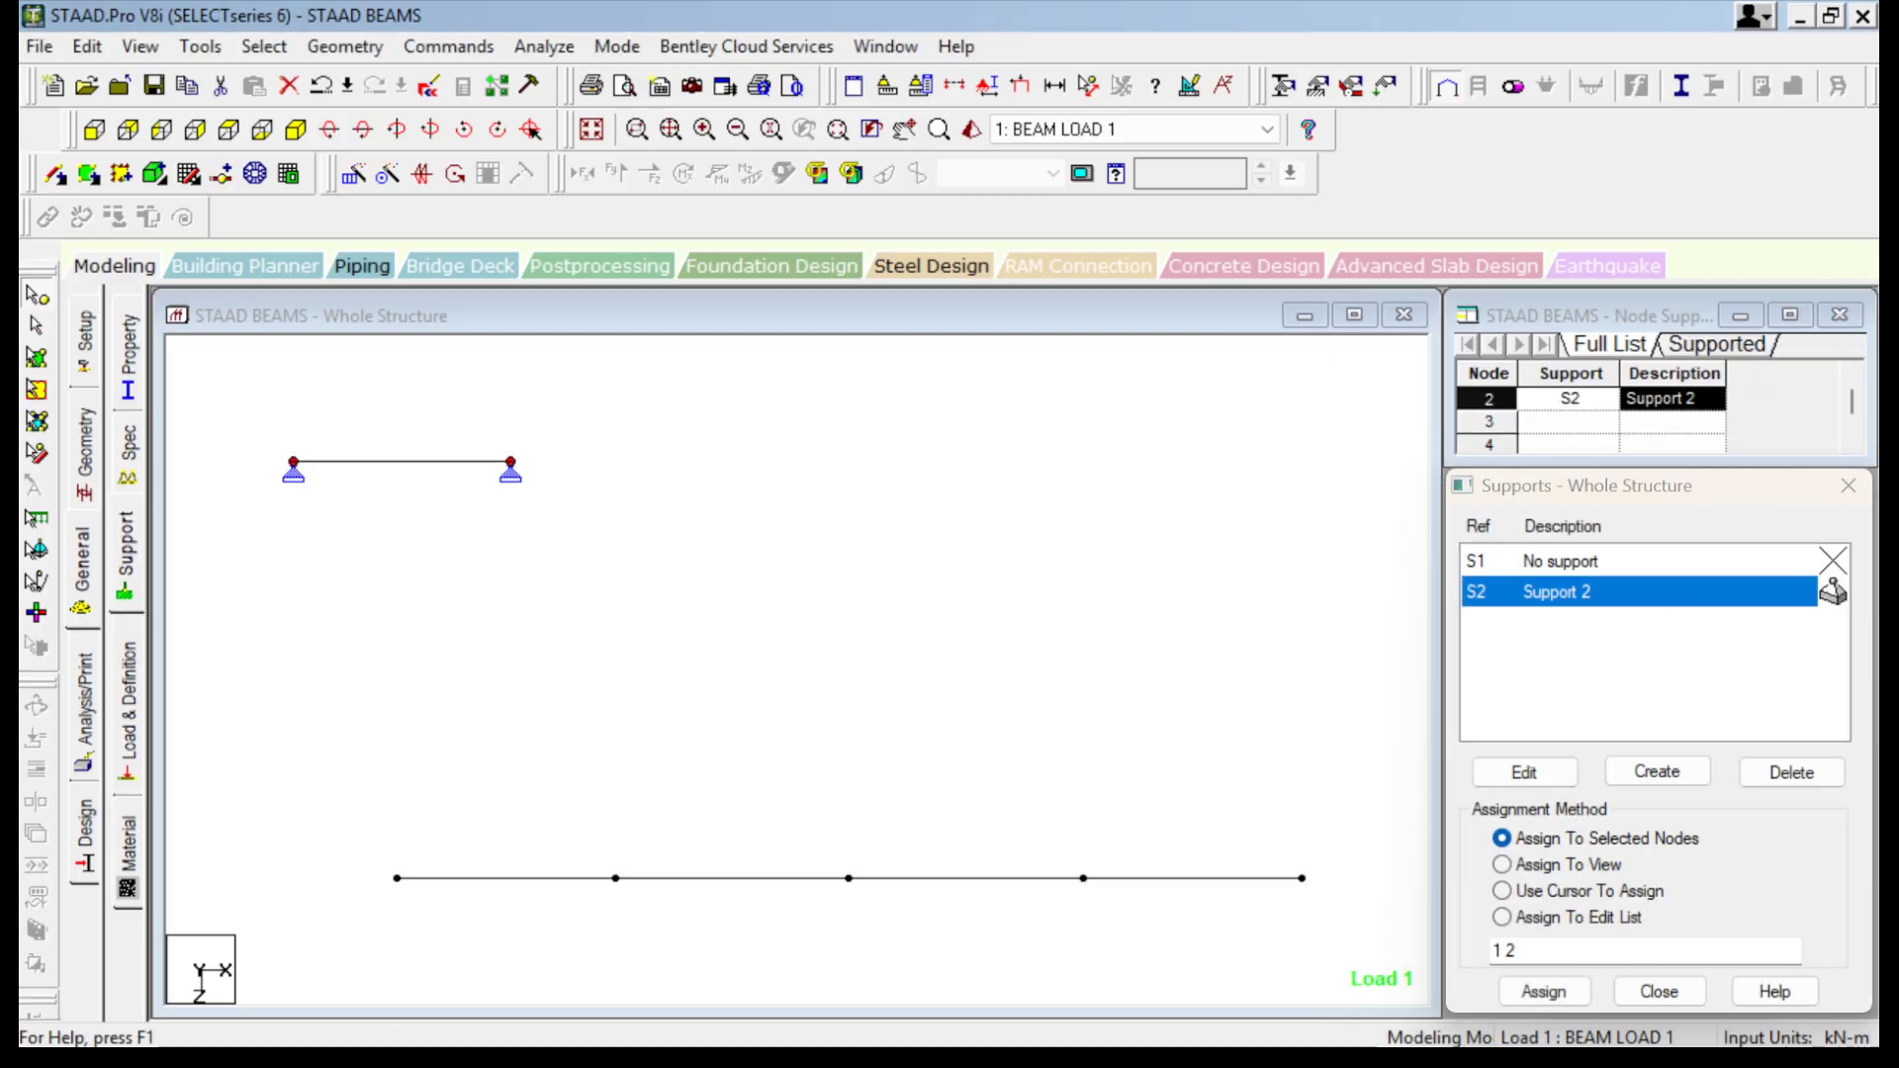
pyautogui.moveTo(290, 457); pyautogui.dragTo(1316, 633)
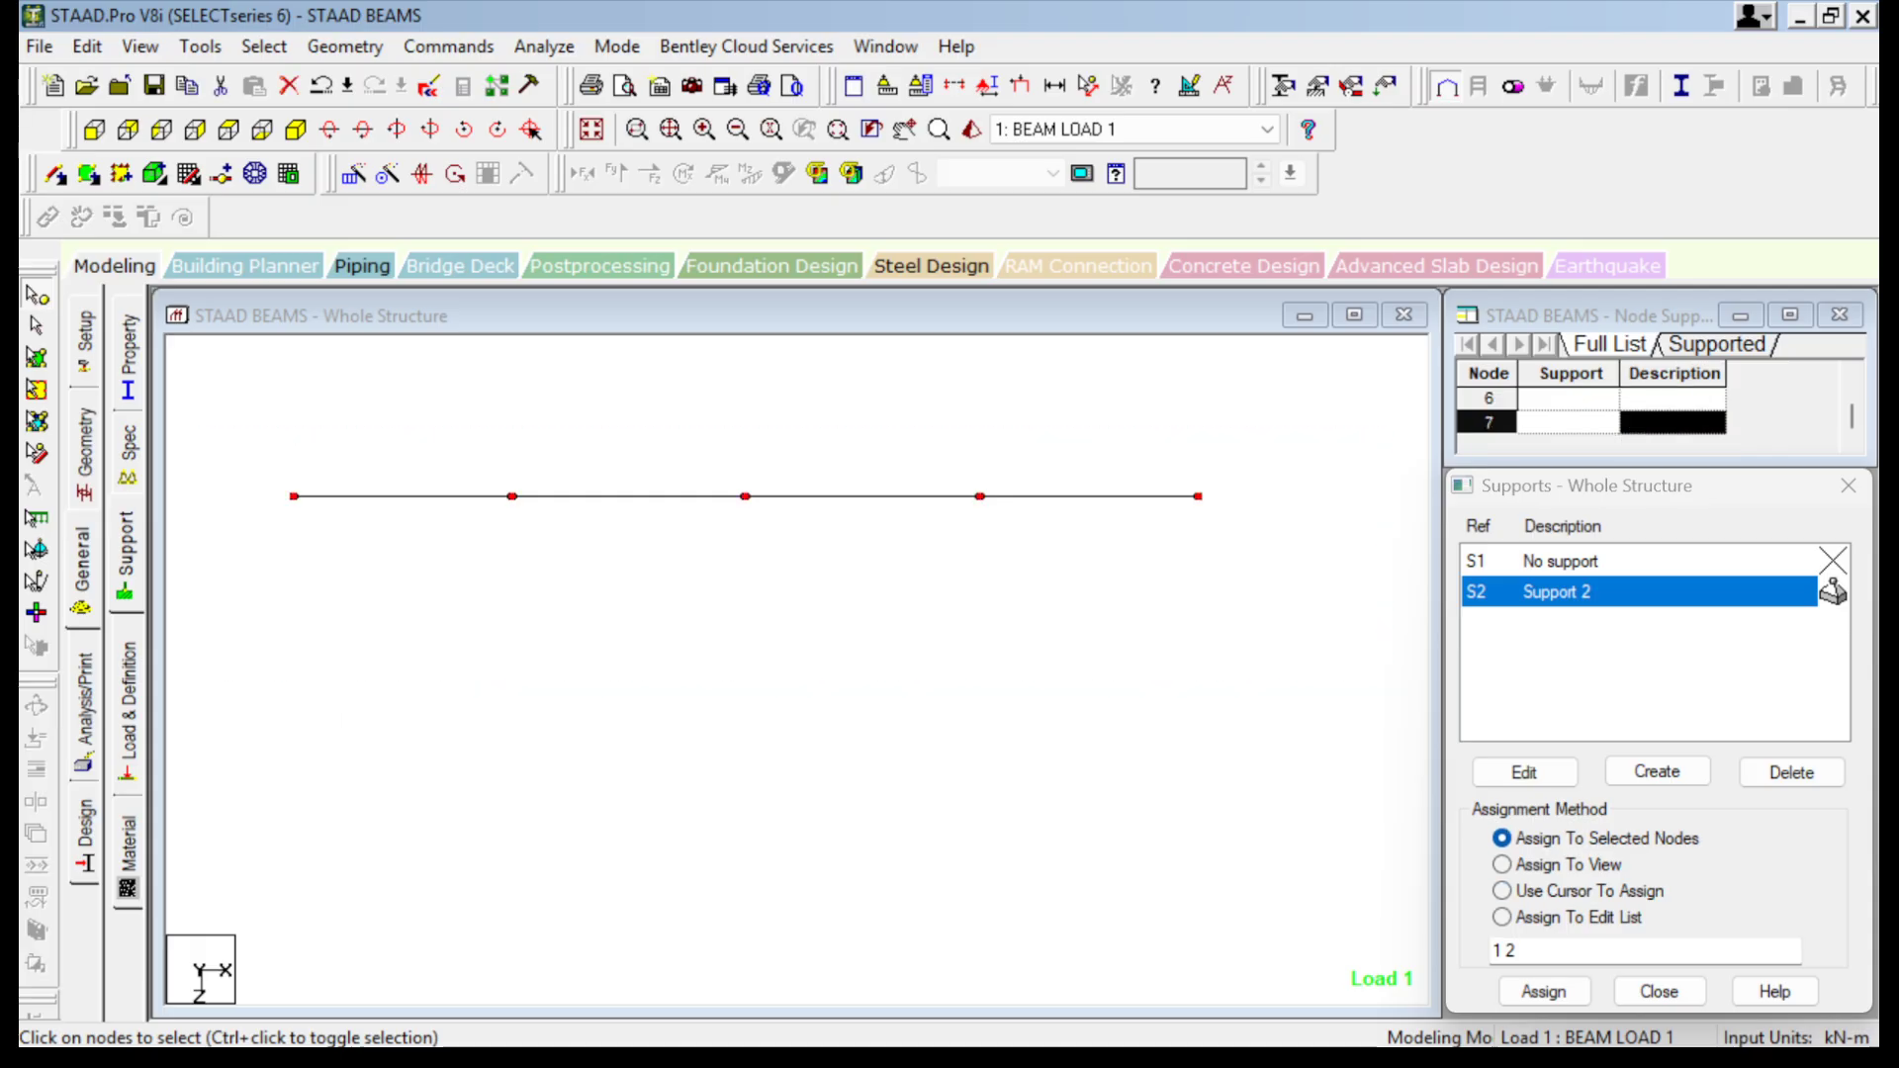
pyautogui.click(1544, 991)
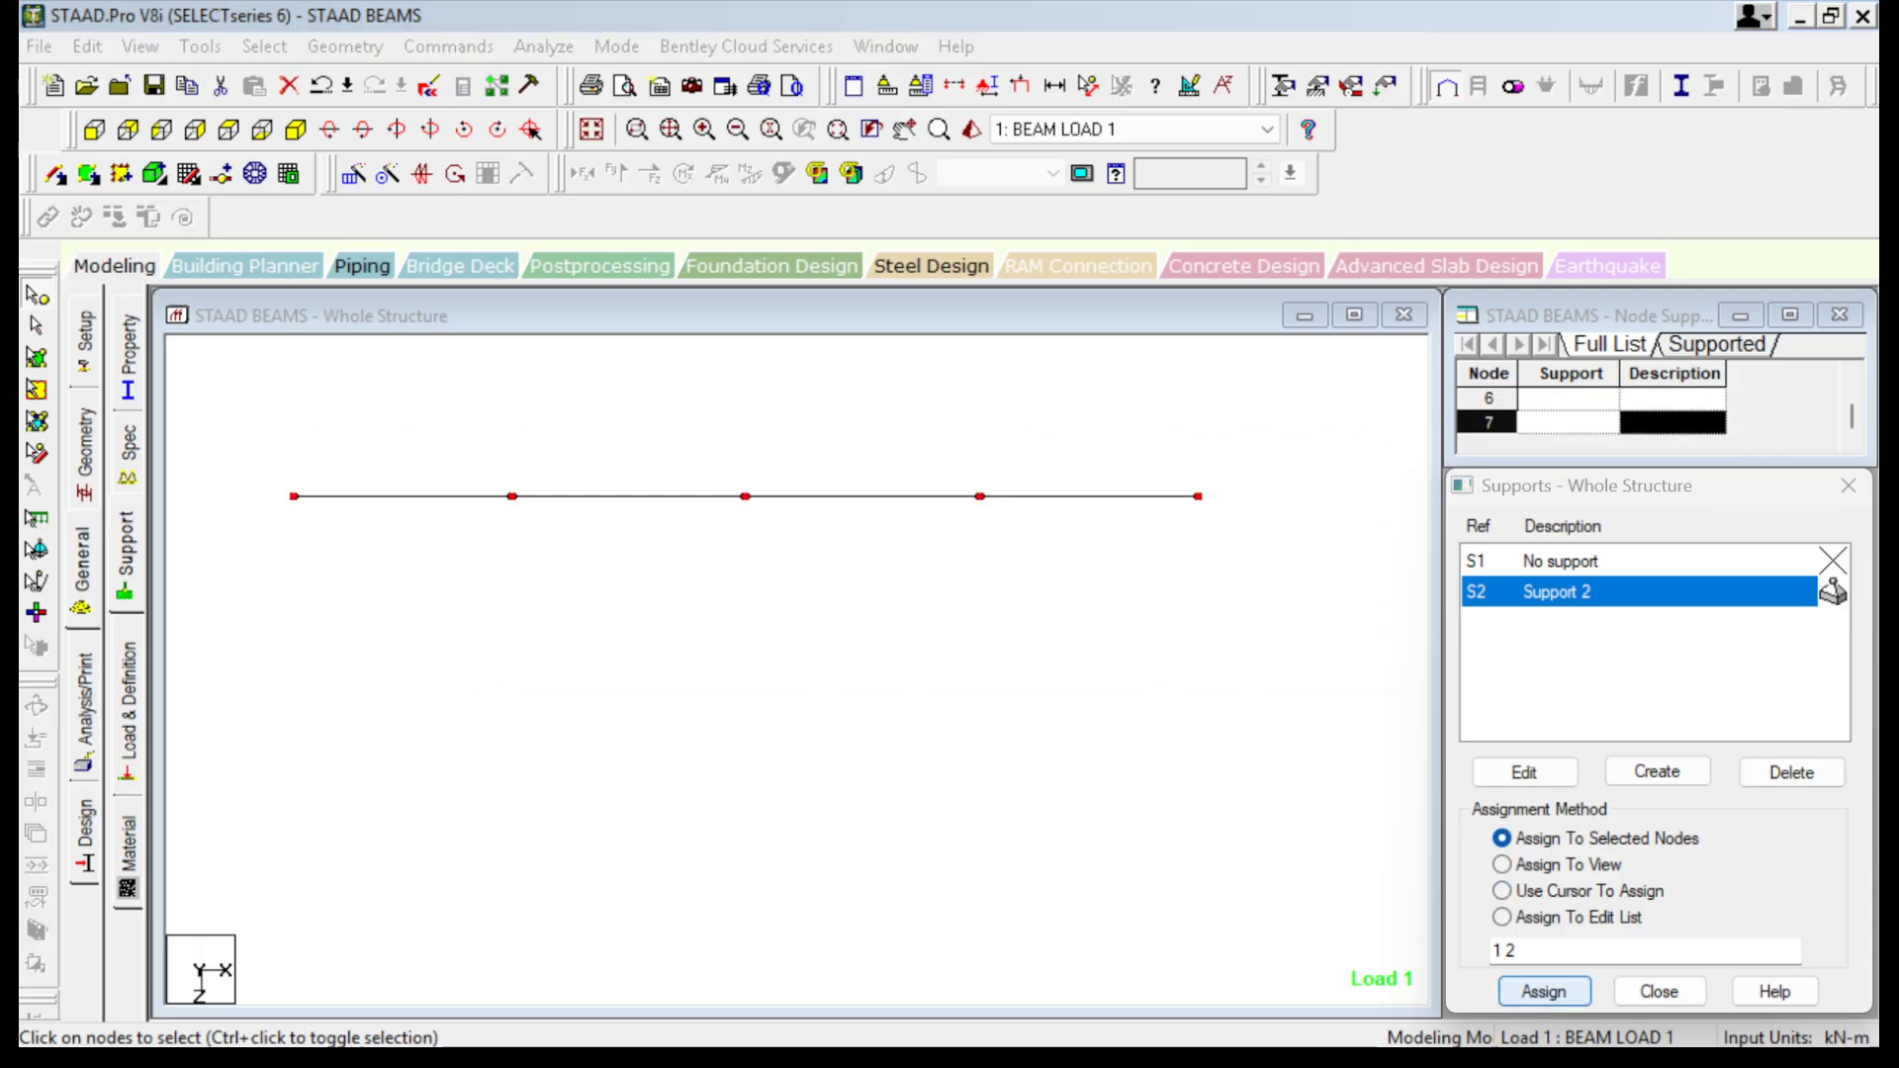
pyautogui.press('Return')
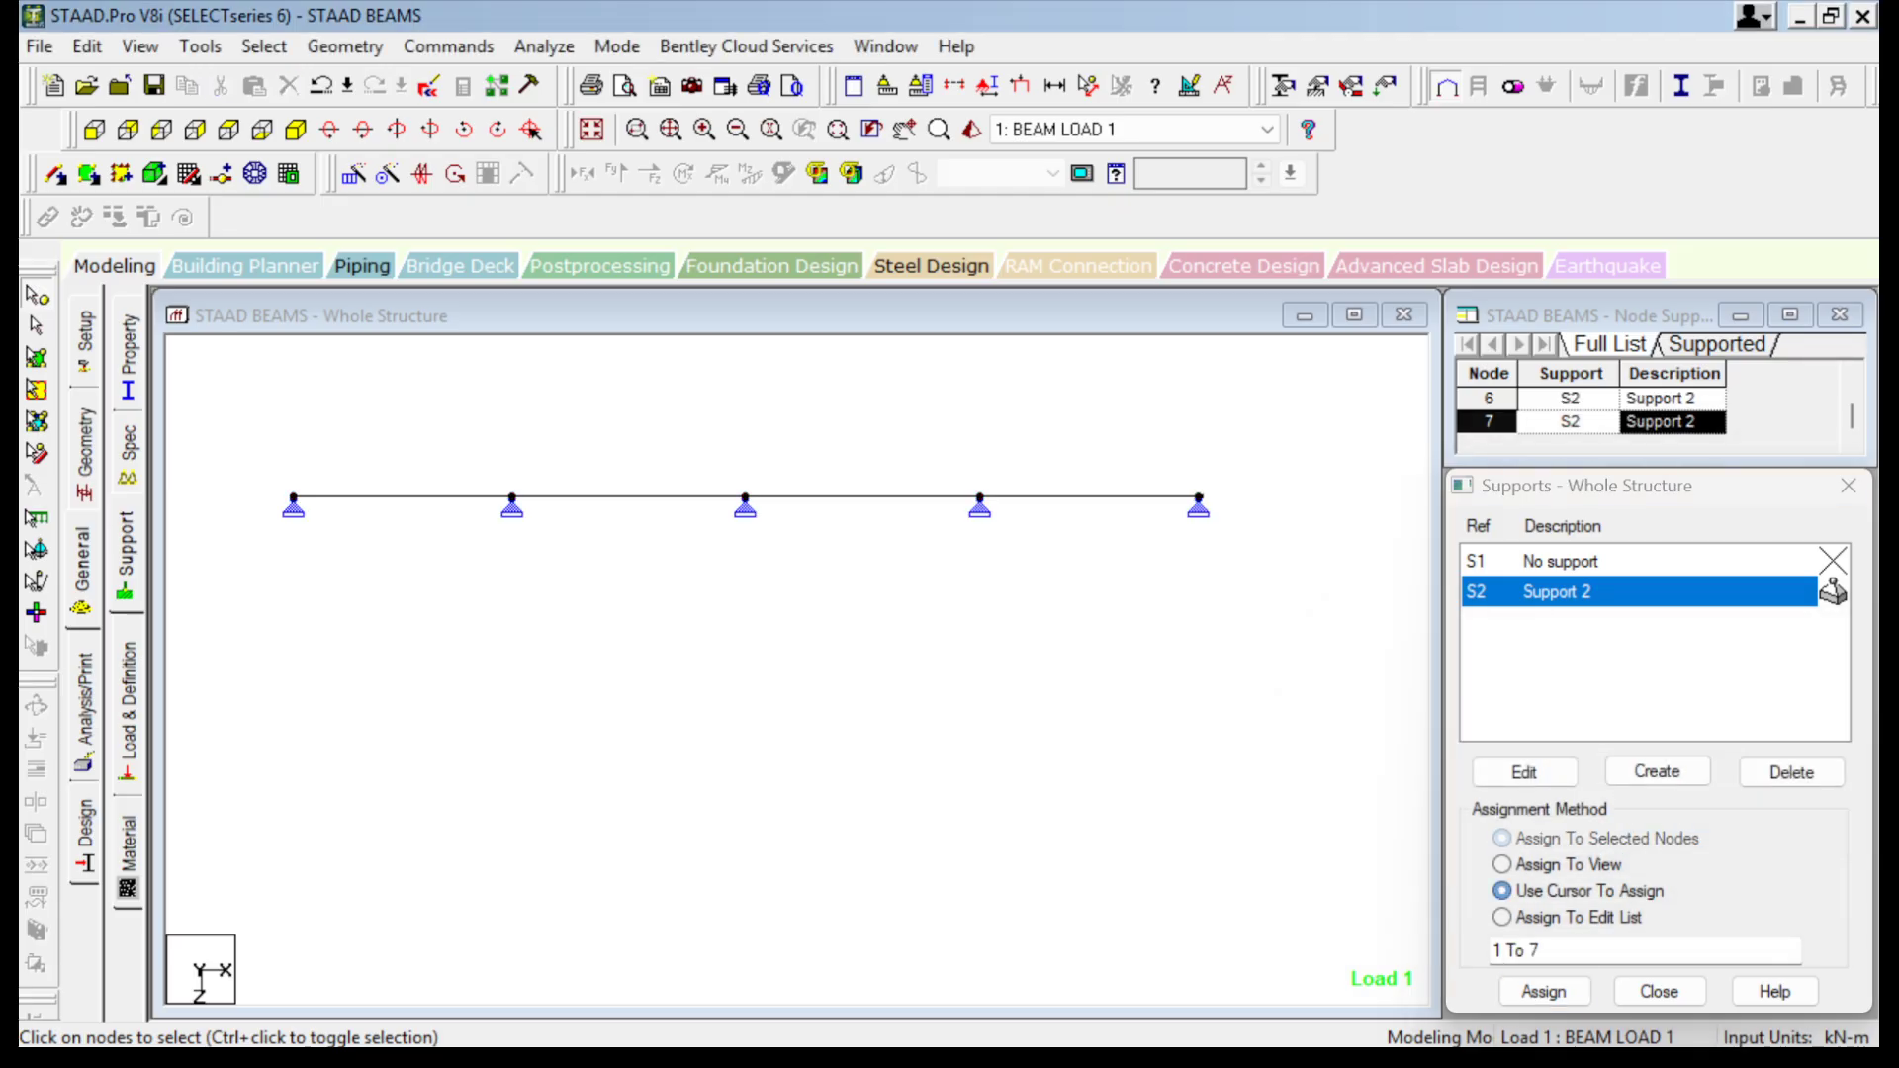
# Assign the Rect 0.45x0.23 concrete section to all four spans of the continuous beam.
pyautogui.moveTo(745, 497); pyautogui.dragTo(847, 647, button='middle')
pyautogui.moveTo(803, 436); pyautogui.dragTo(786, 506, button='middle')
pyautogui.scroll(-2, 998, 638)
pyautogui.scroll(3, 851, 494)
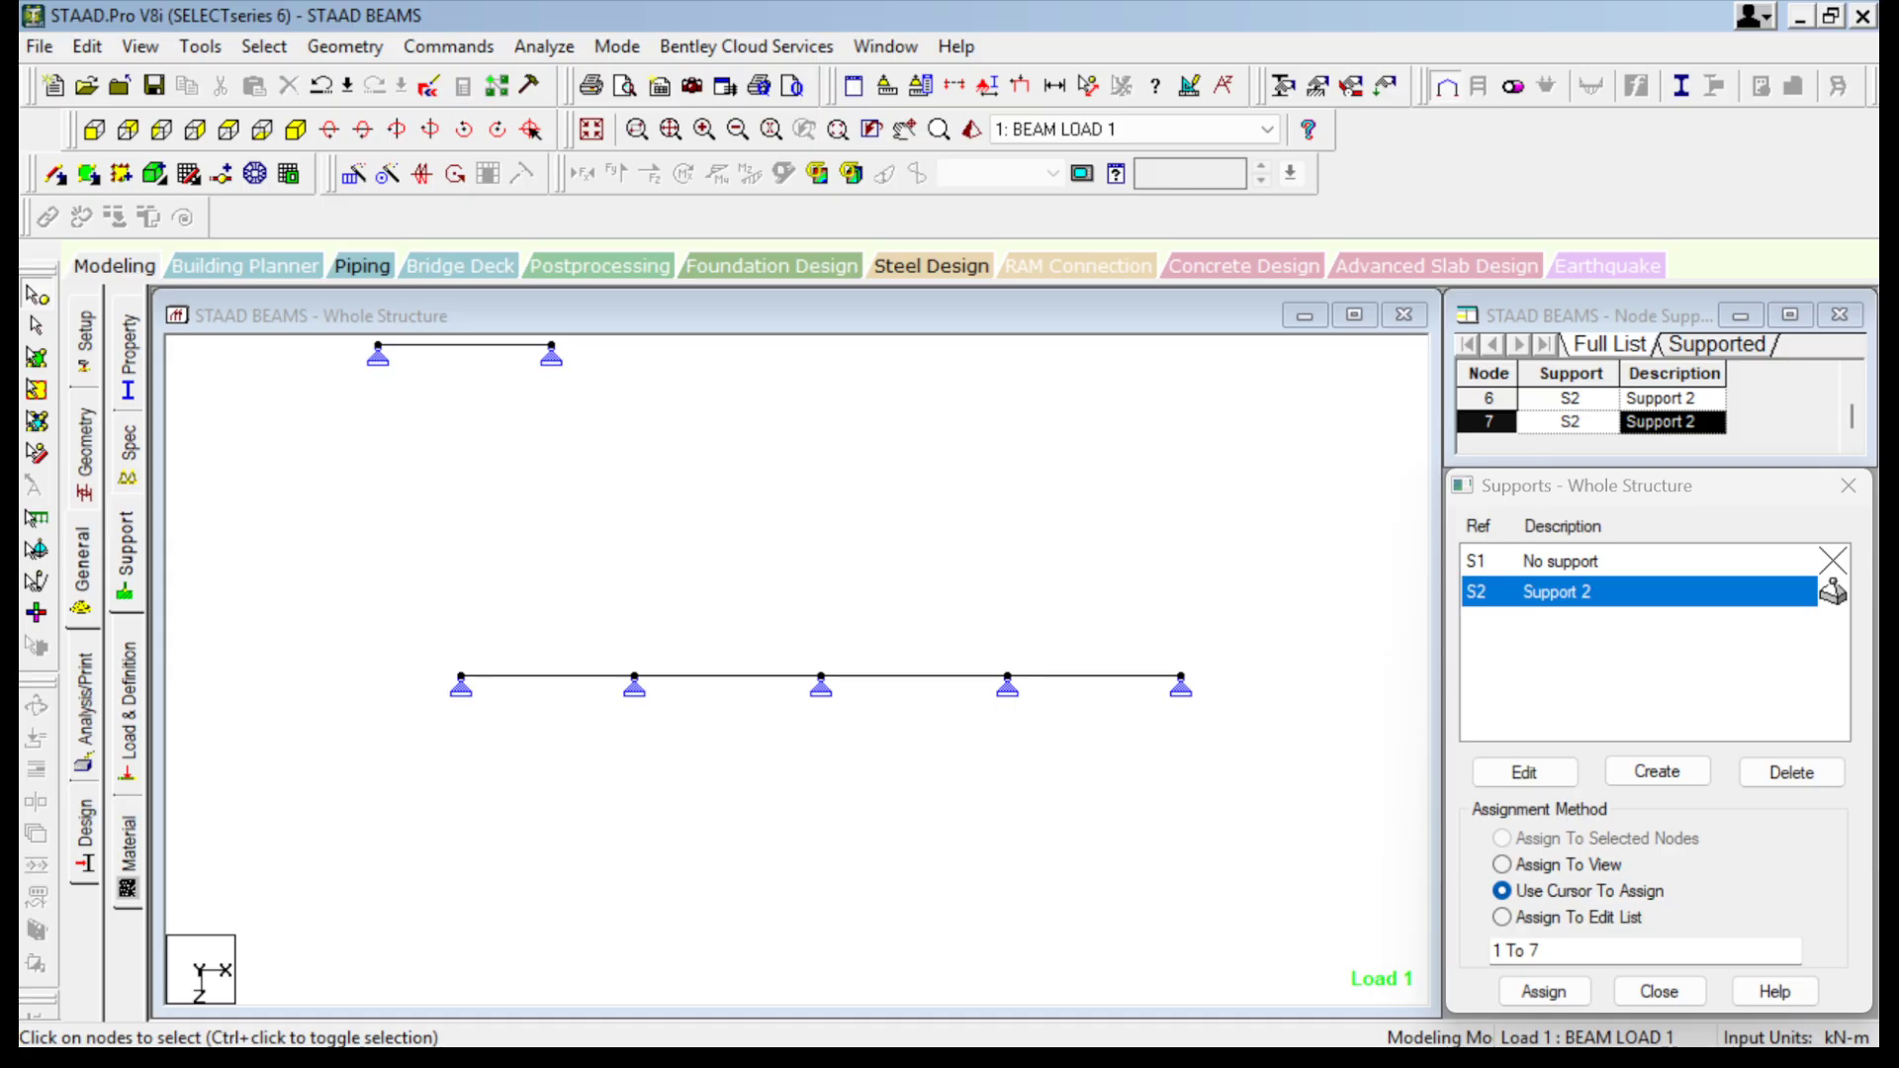
pyautogui.click(37, 326)
pyautogui.click(547, 677)
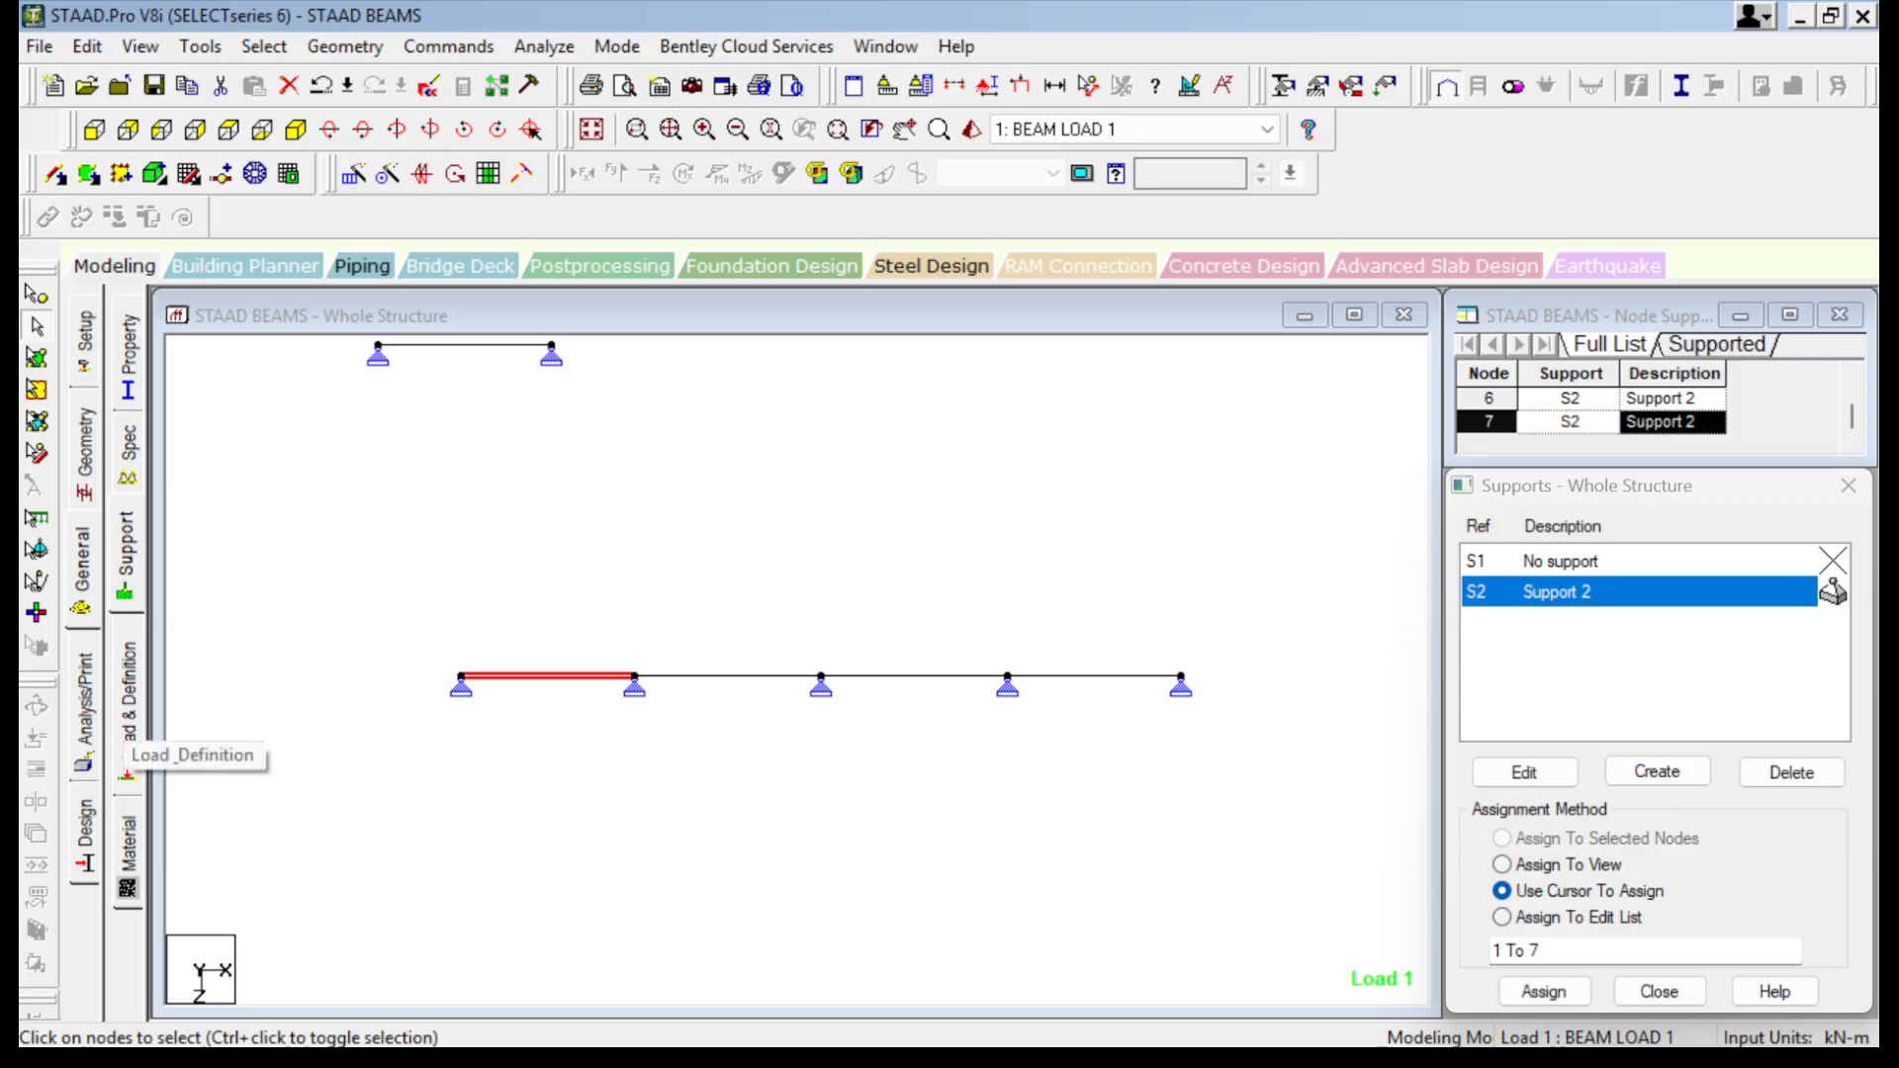
pyautogui.moveTo(692, 554)
pyautogui.mouseDown(button='middle')
pyautogui.moveTo(765, 708)
pyautogui.moveTo(716, 552)
pyautogui.mouseUp(button='middle')
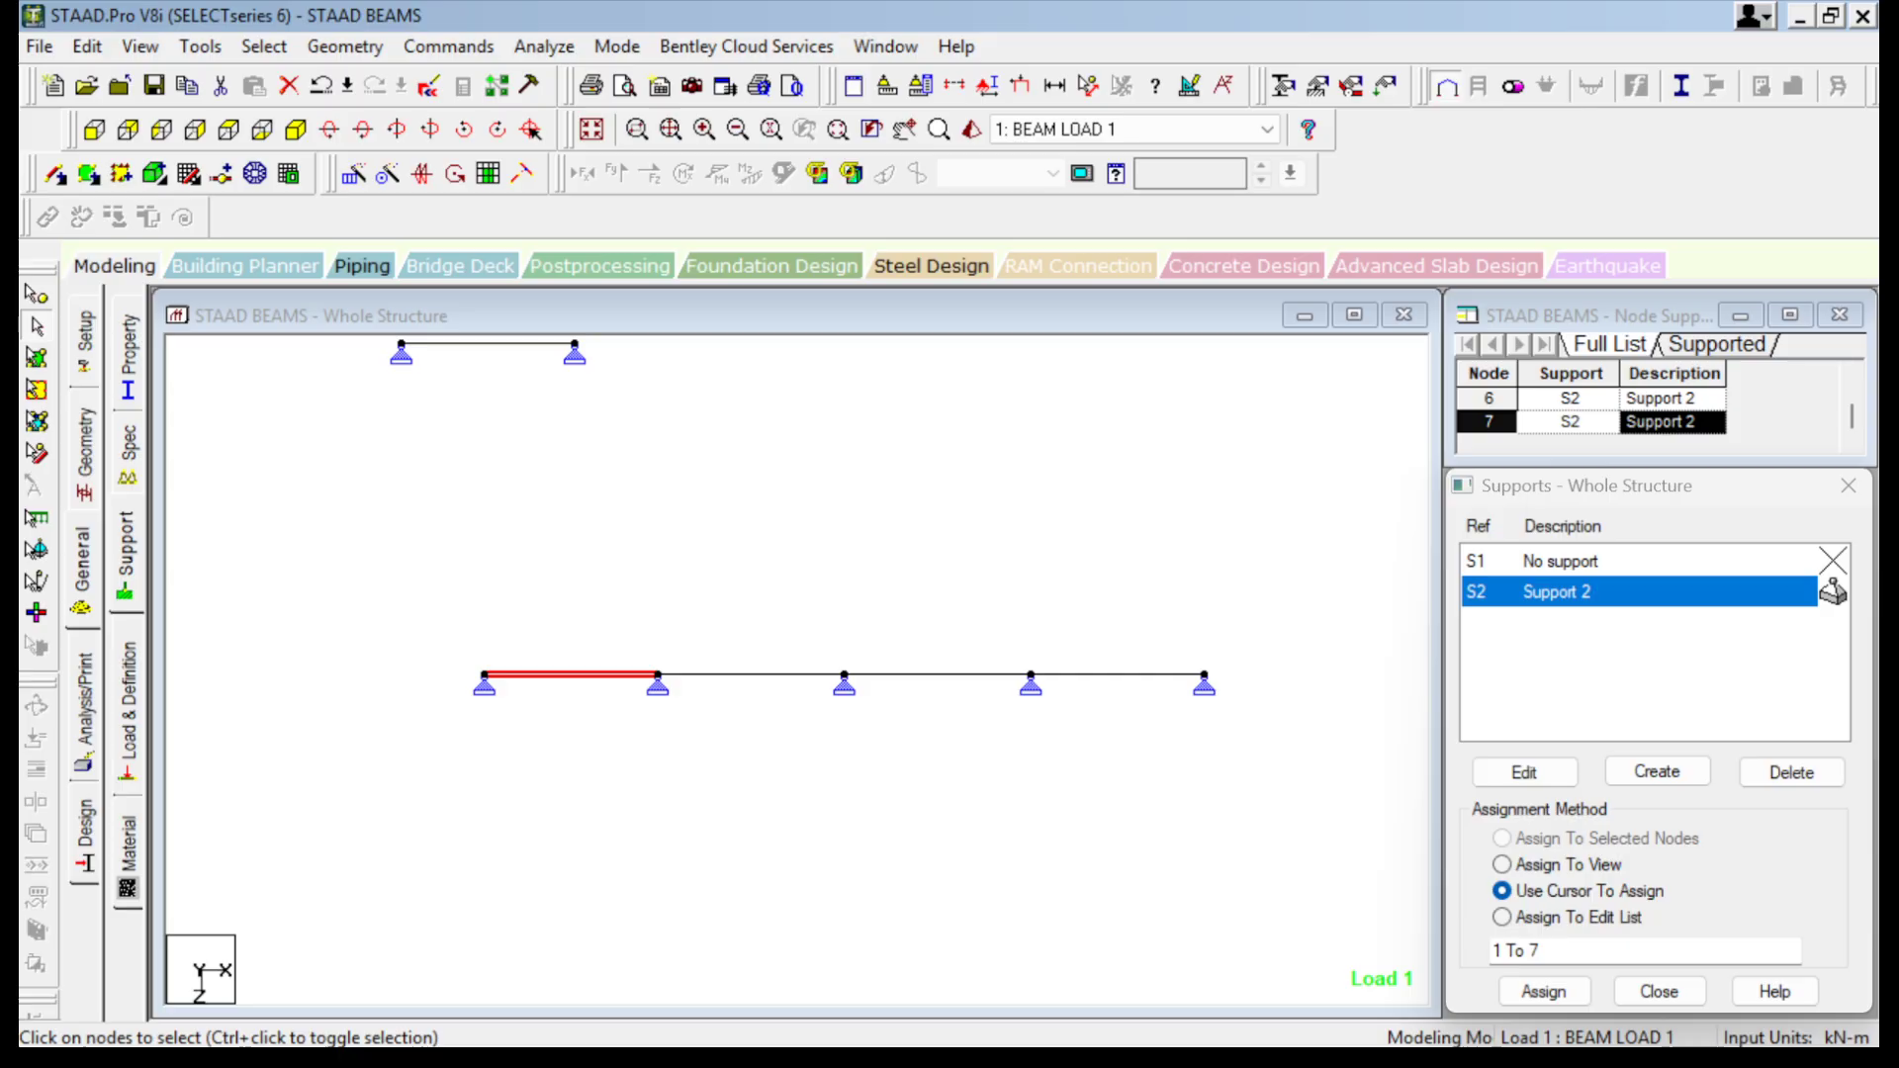
pyautogui.click(125, 555)
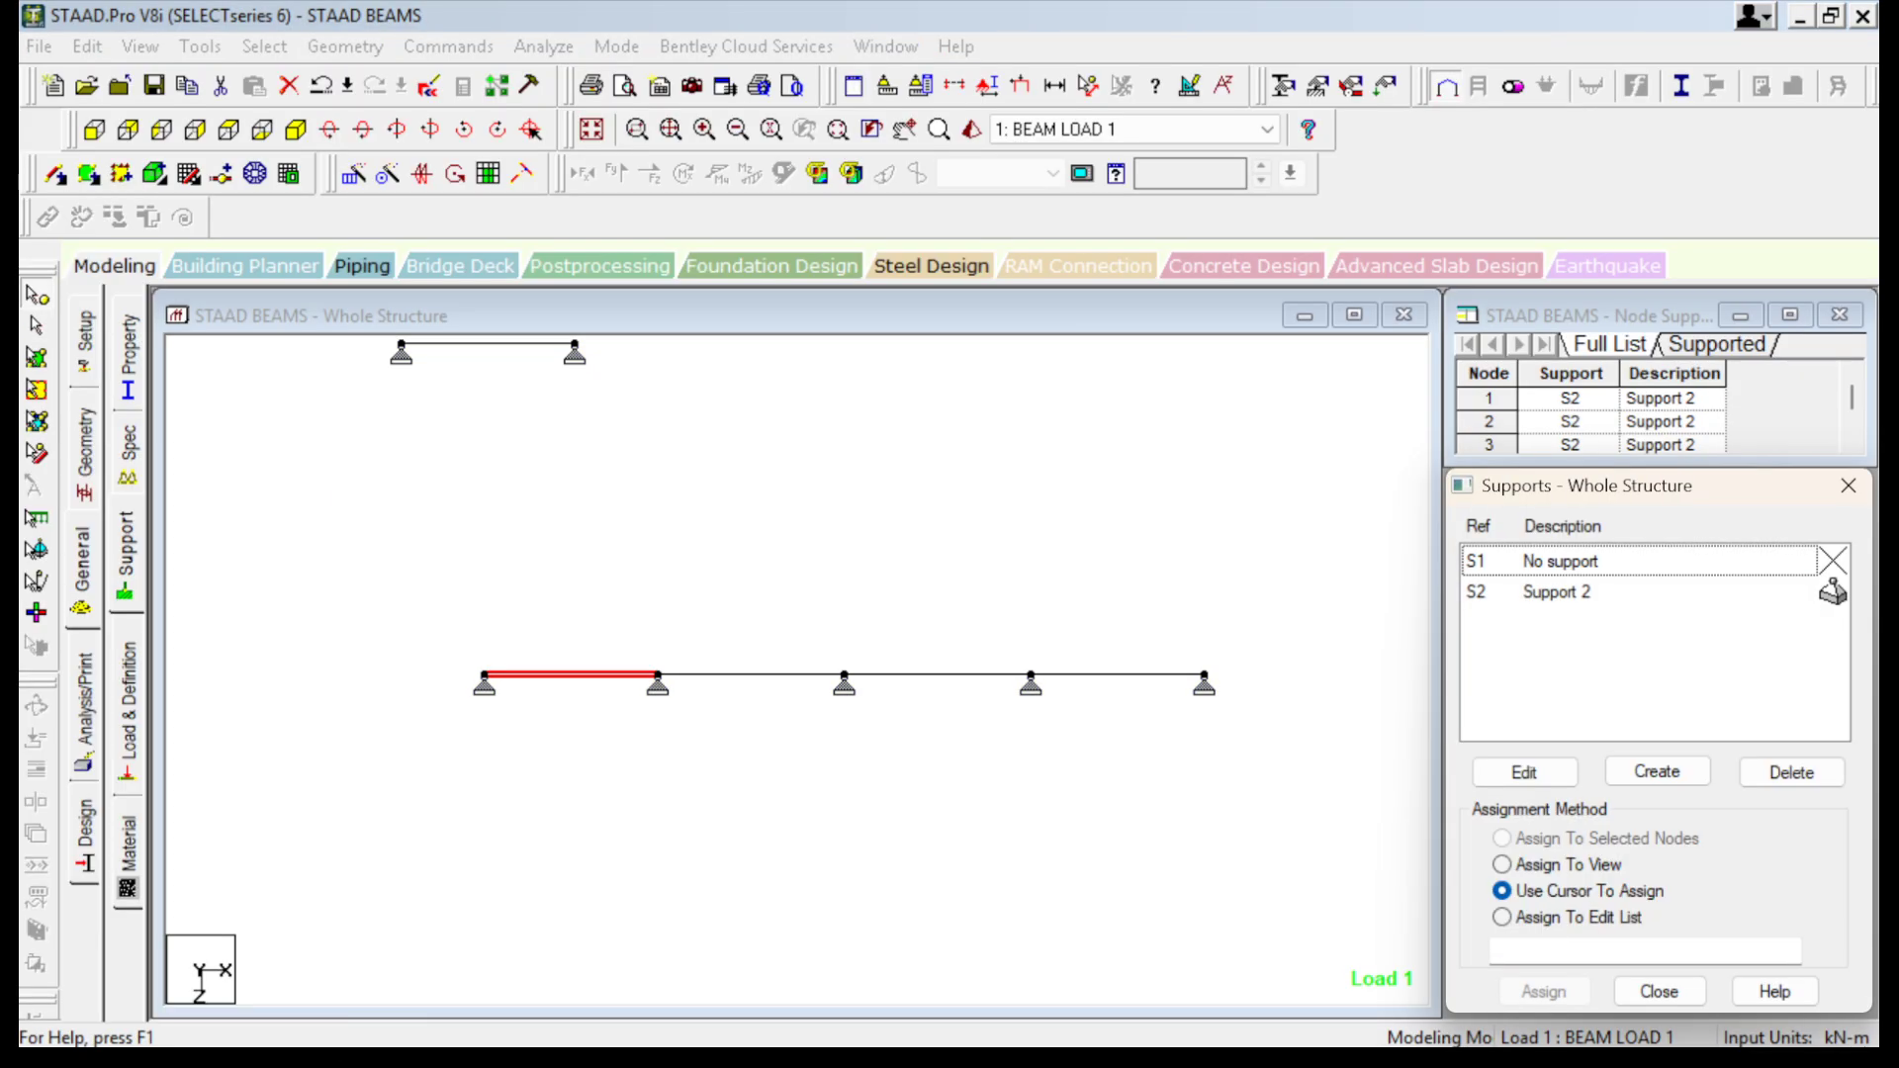
pyautogui.click(127, 351)
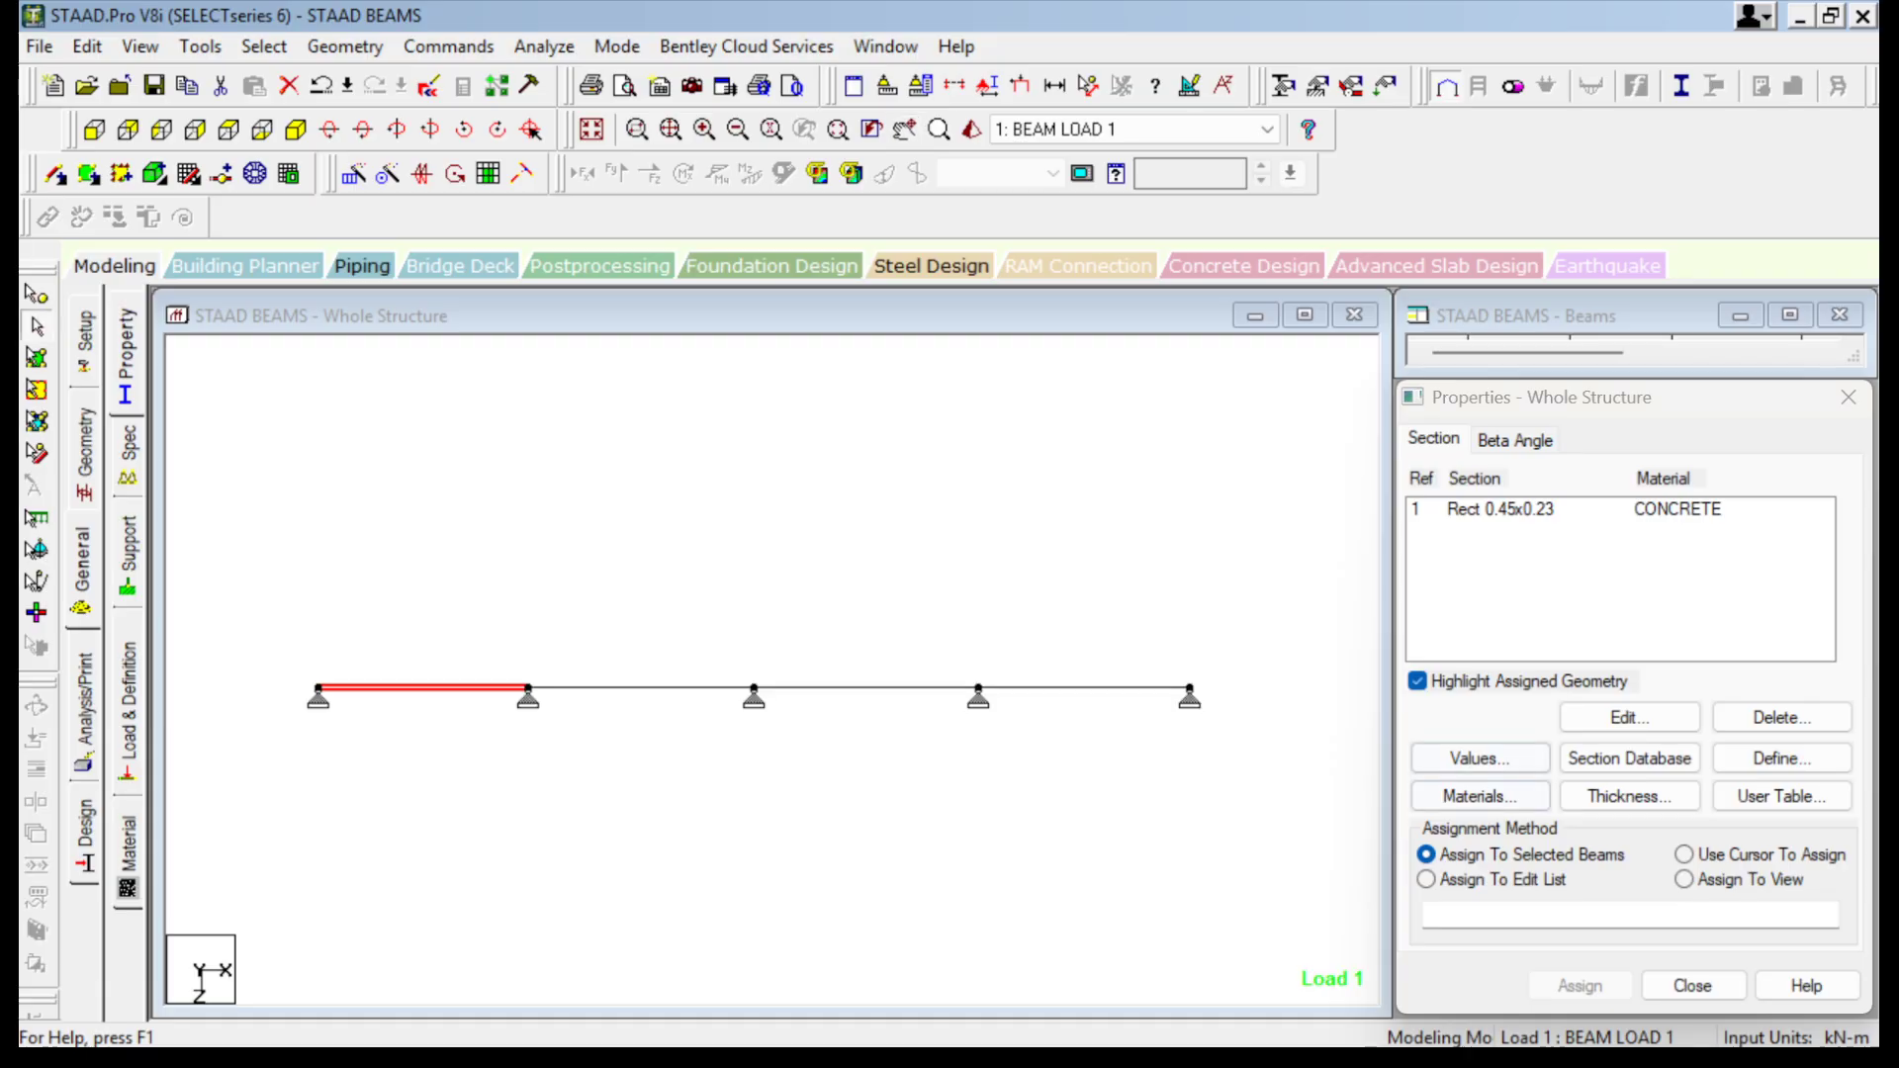
pyautogui.click(1500, 509)
pyautogui.moveTo(233, 762); pyautogui.dragTo(1330, 512)
pyautogui.click(1579, 985)
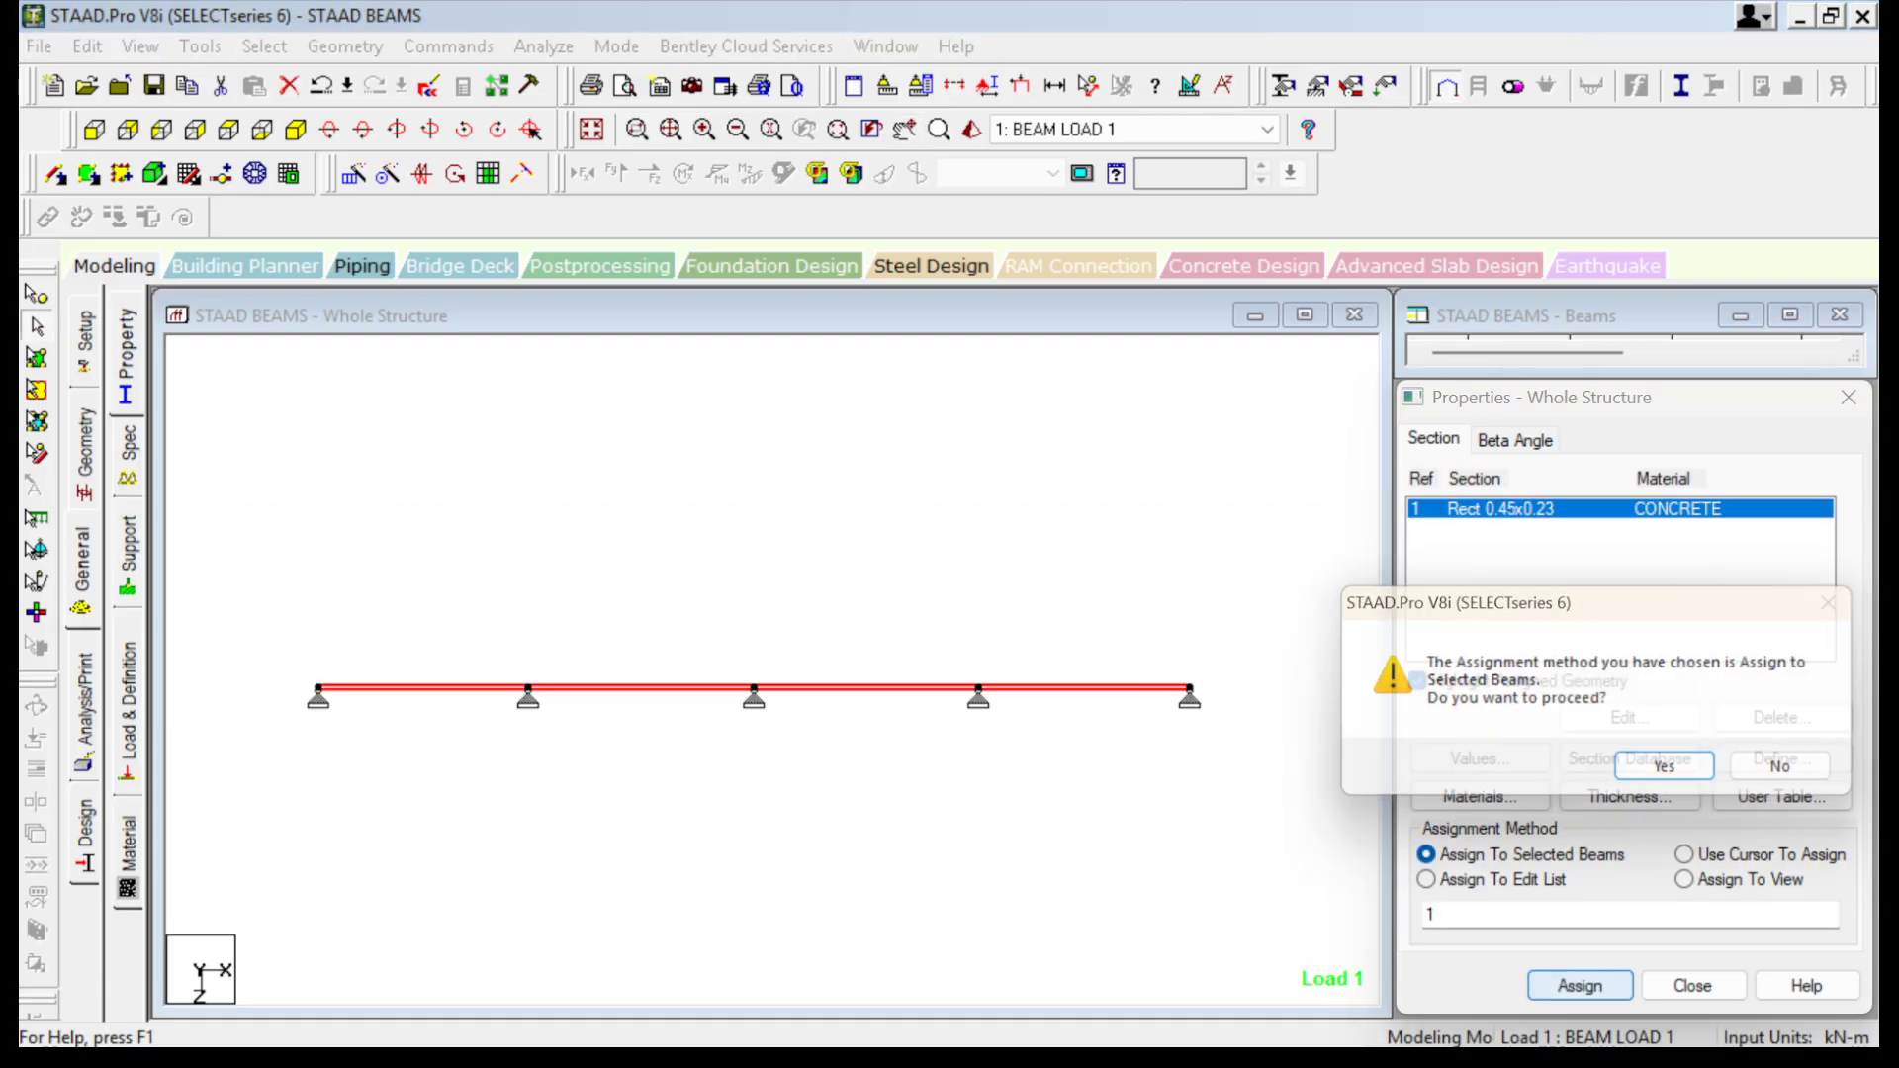
pyautogui.click(1671, 774)
pyautogui.click(1683, 854)
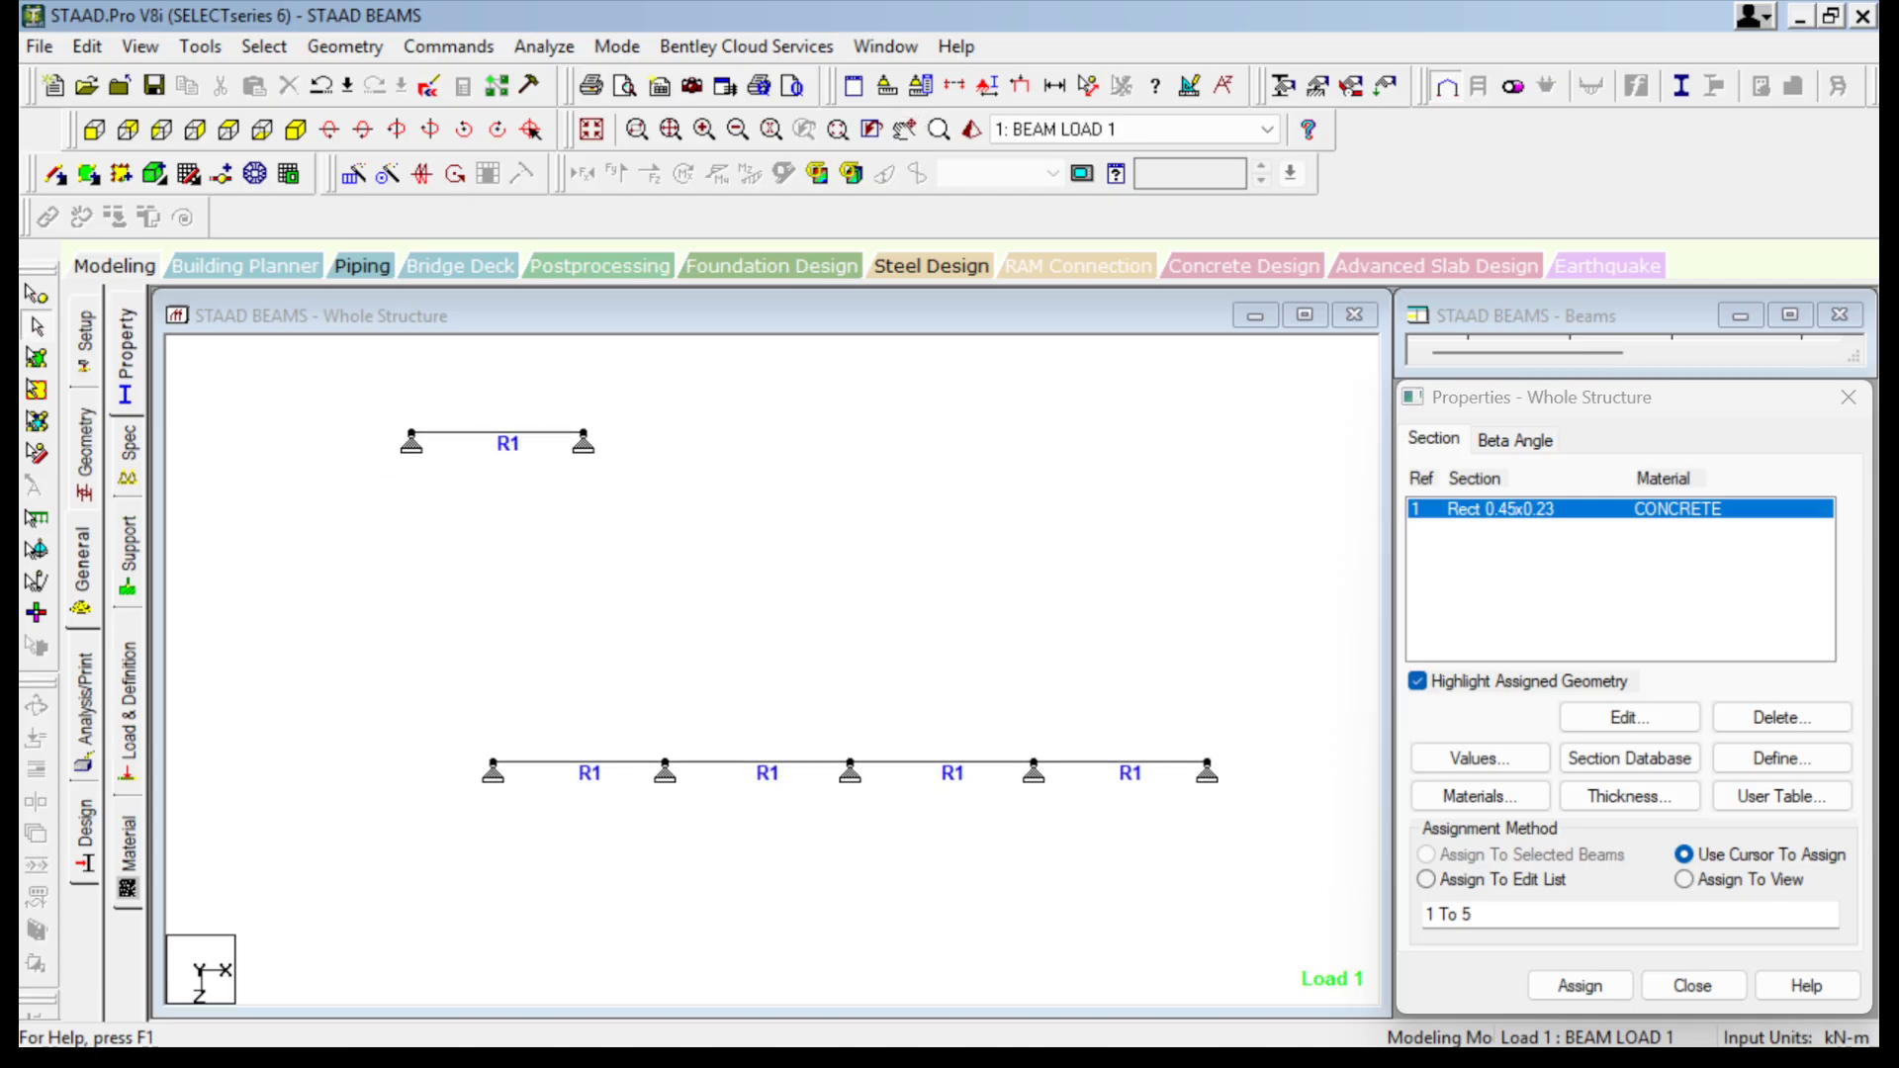
# Create primary load case 2 titled BEAM LOAD 2, keeping the loading type None.
pyautogui.click(129, 709)
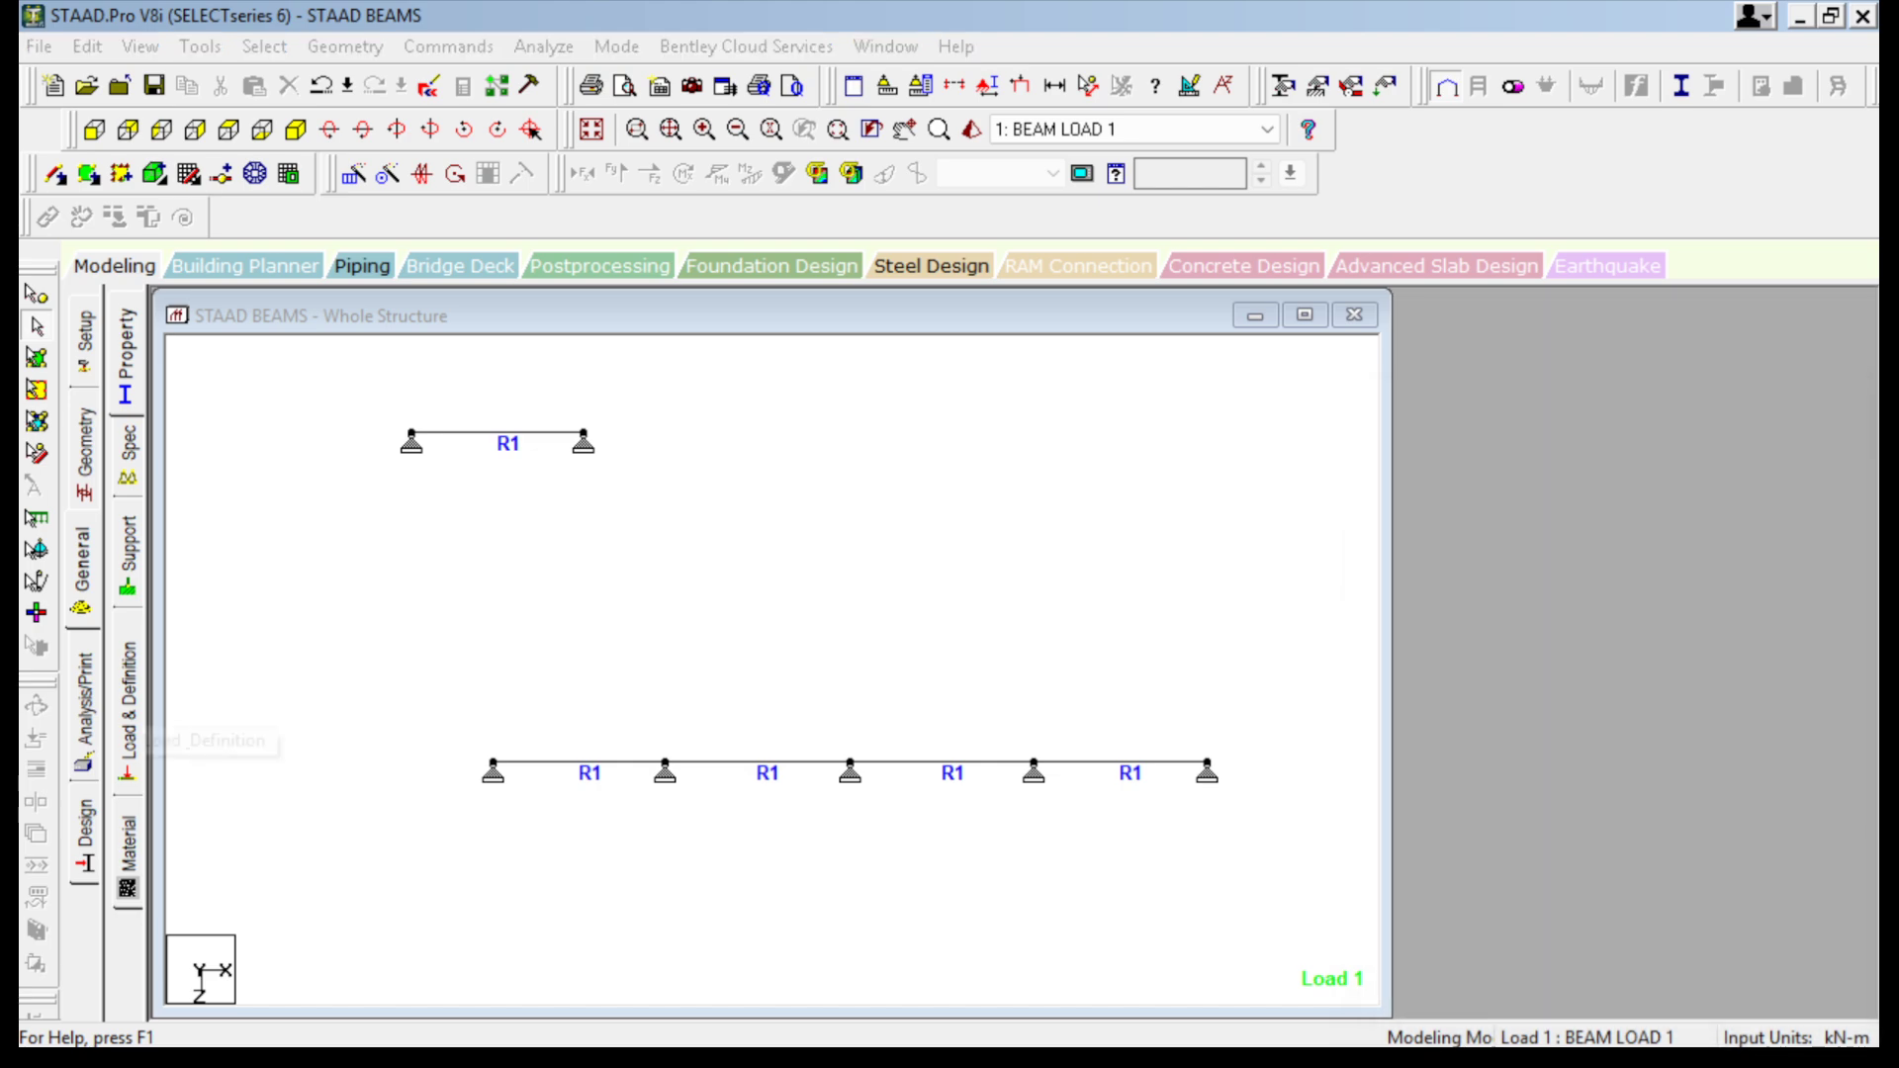
pyautogui.click(1542, 365)
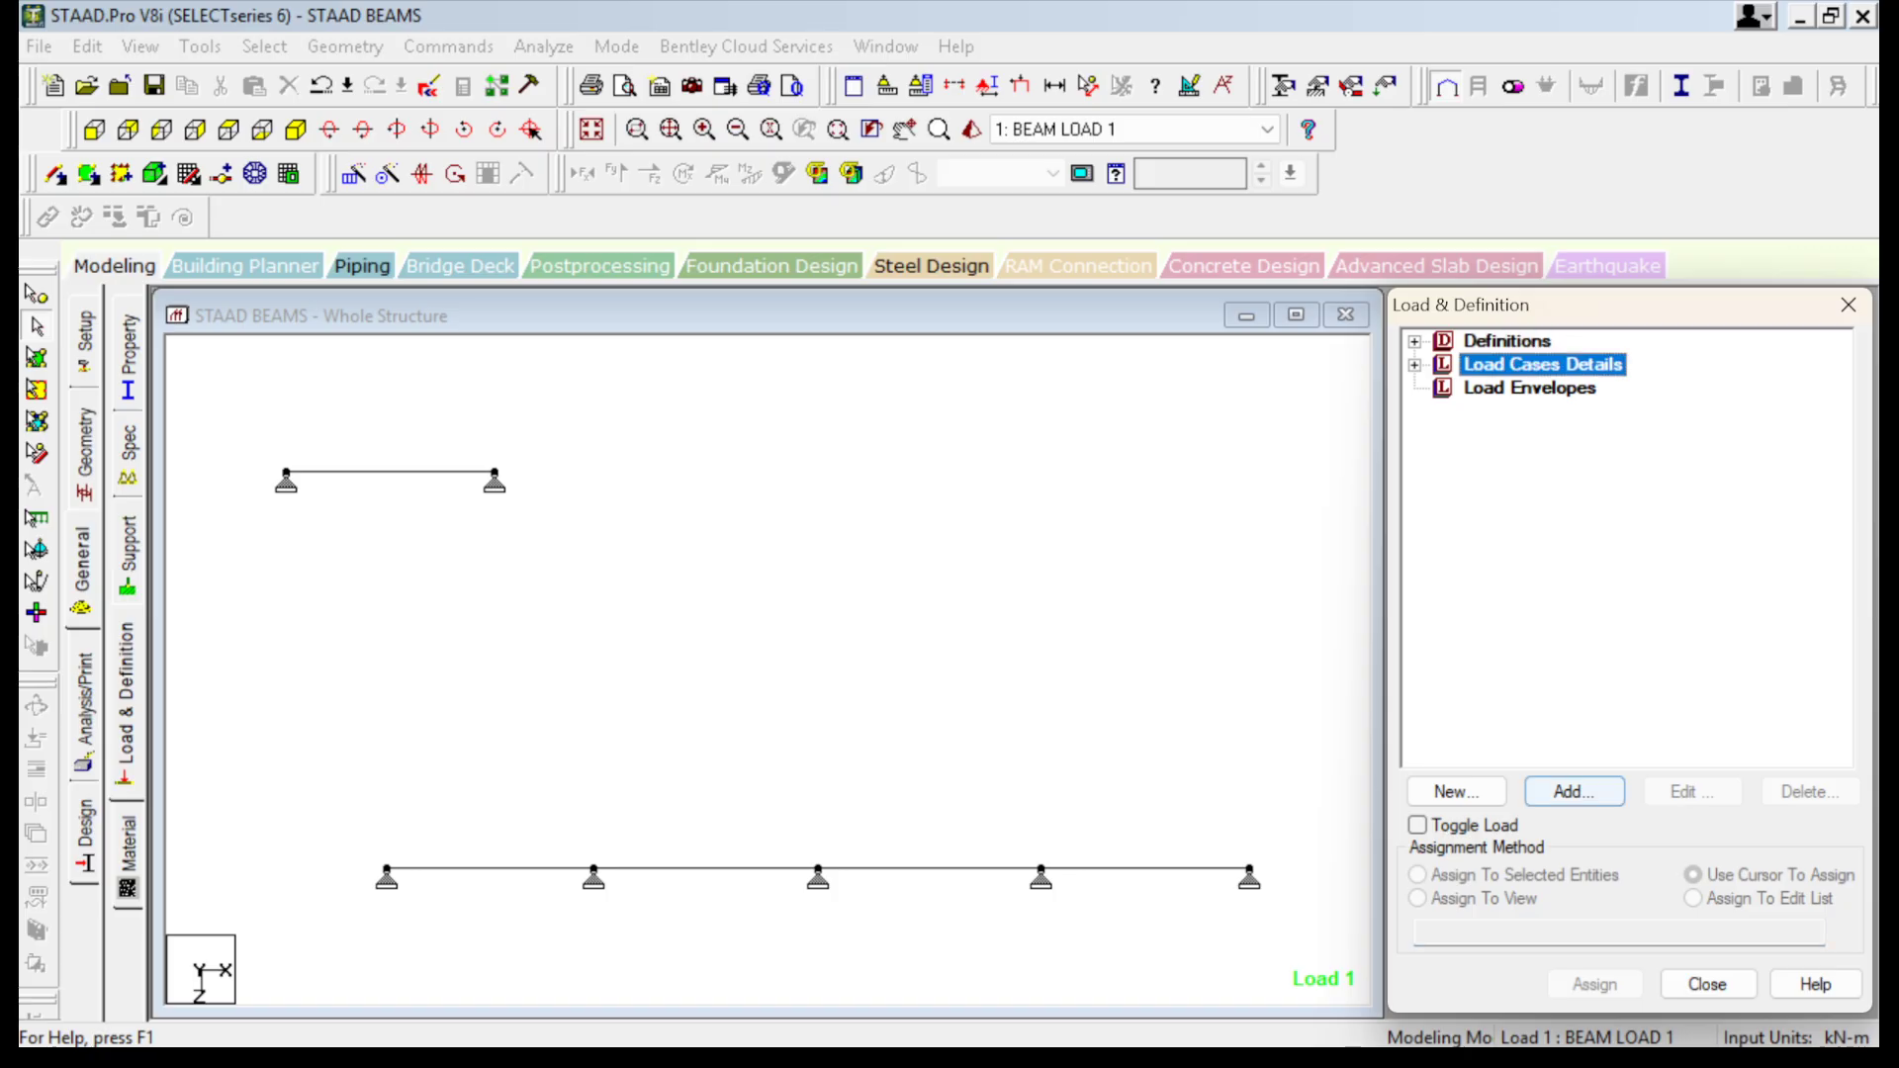
pyautogui.click(1574, 791)
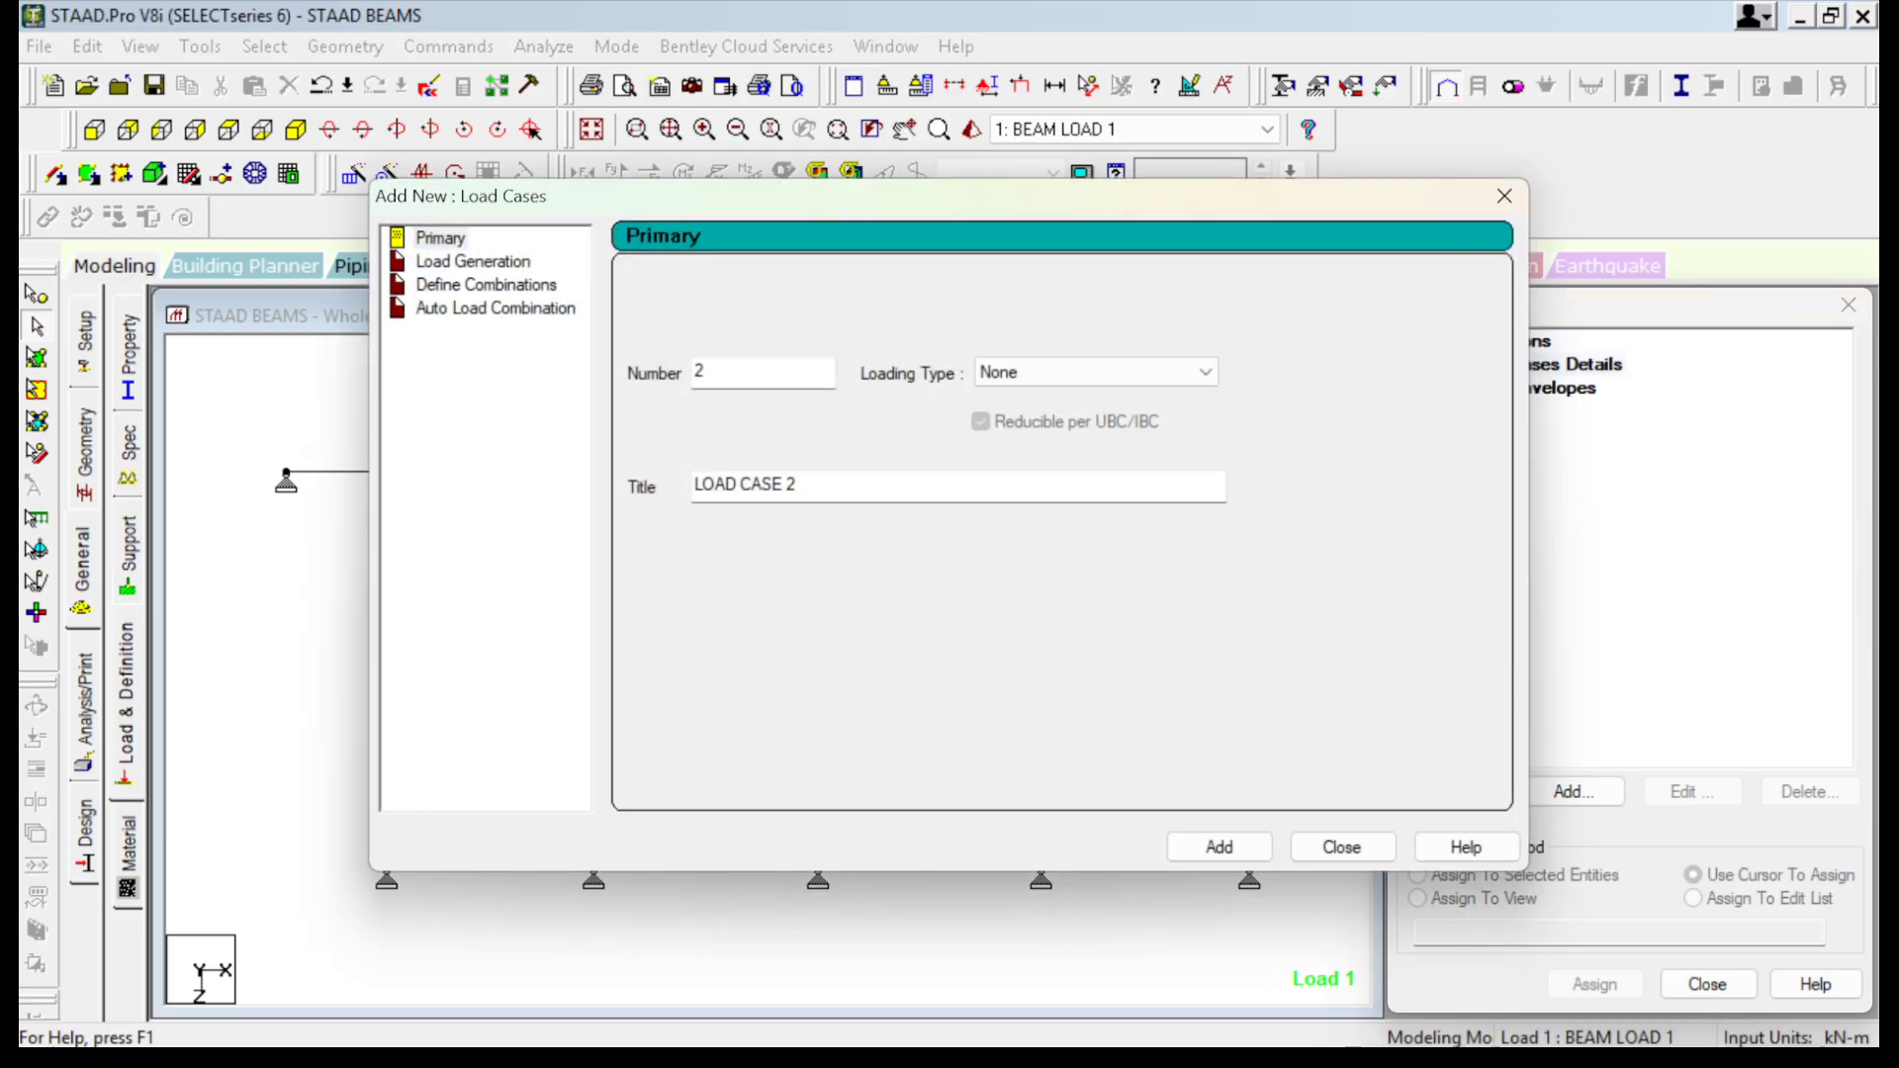
pyautogui.moveTo(798, 484); pyautogui.dragTo(692, 485)
pyautogui.write('B')
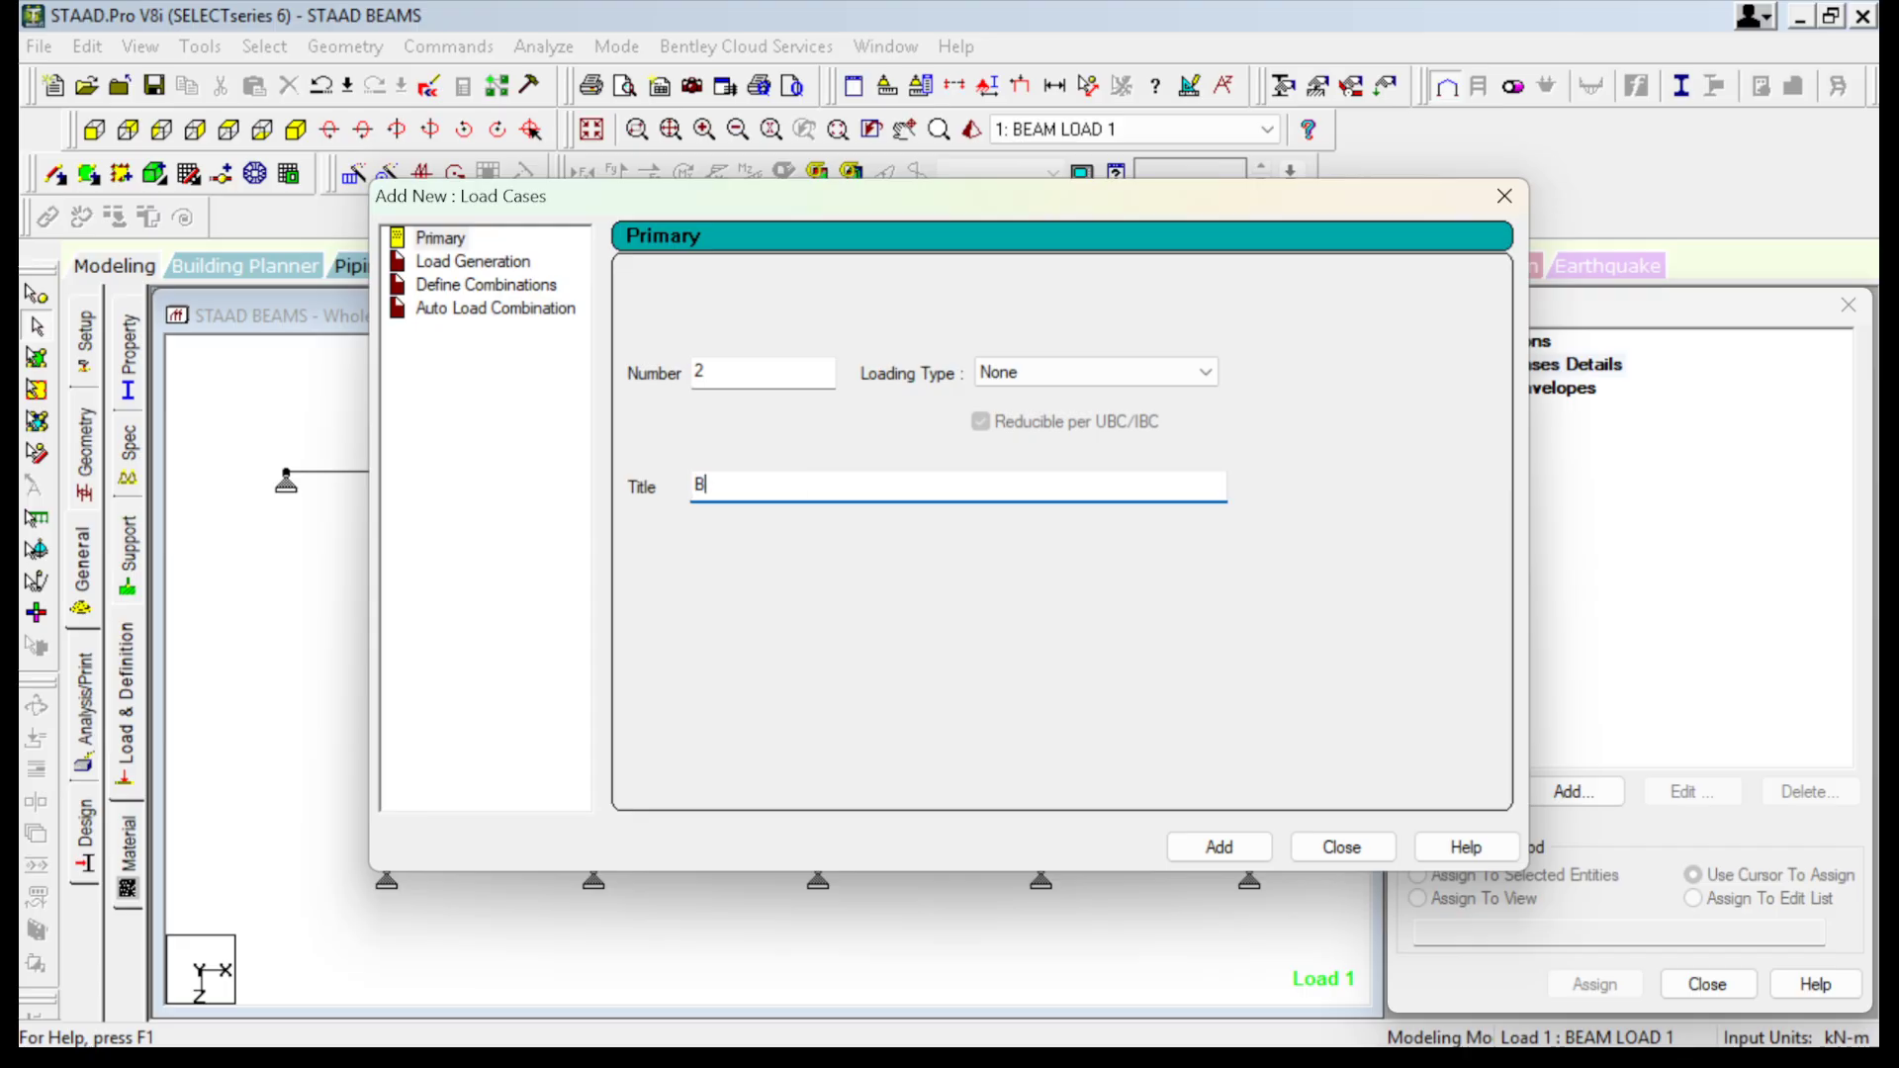
pyautogui.write('EAM LOAD 2')
pyautogui.click(1218, 847)
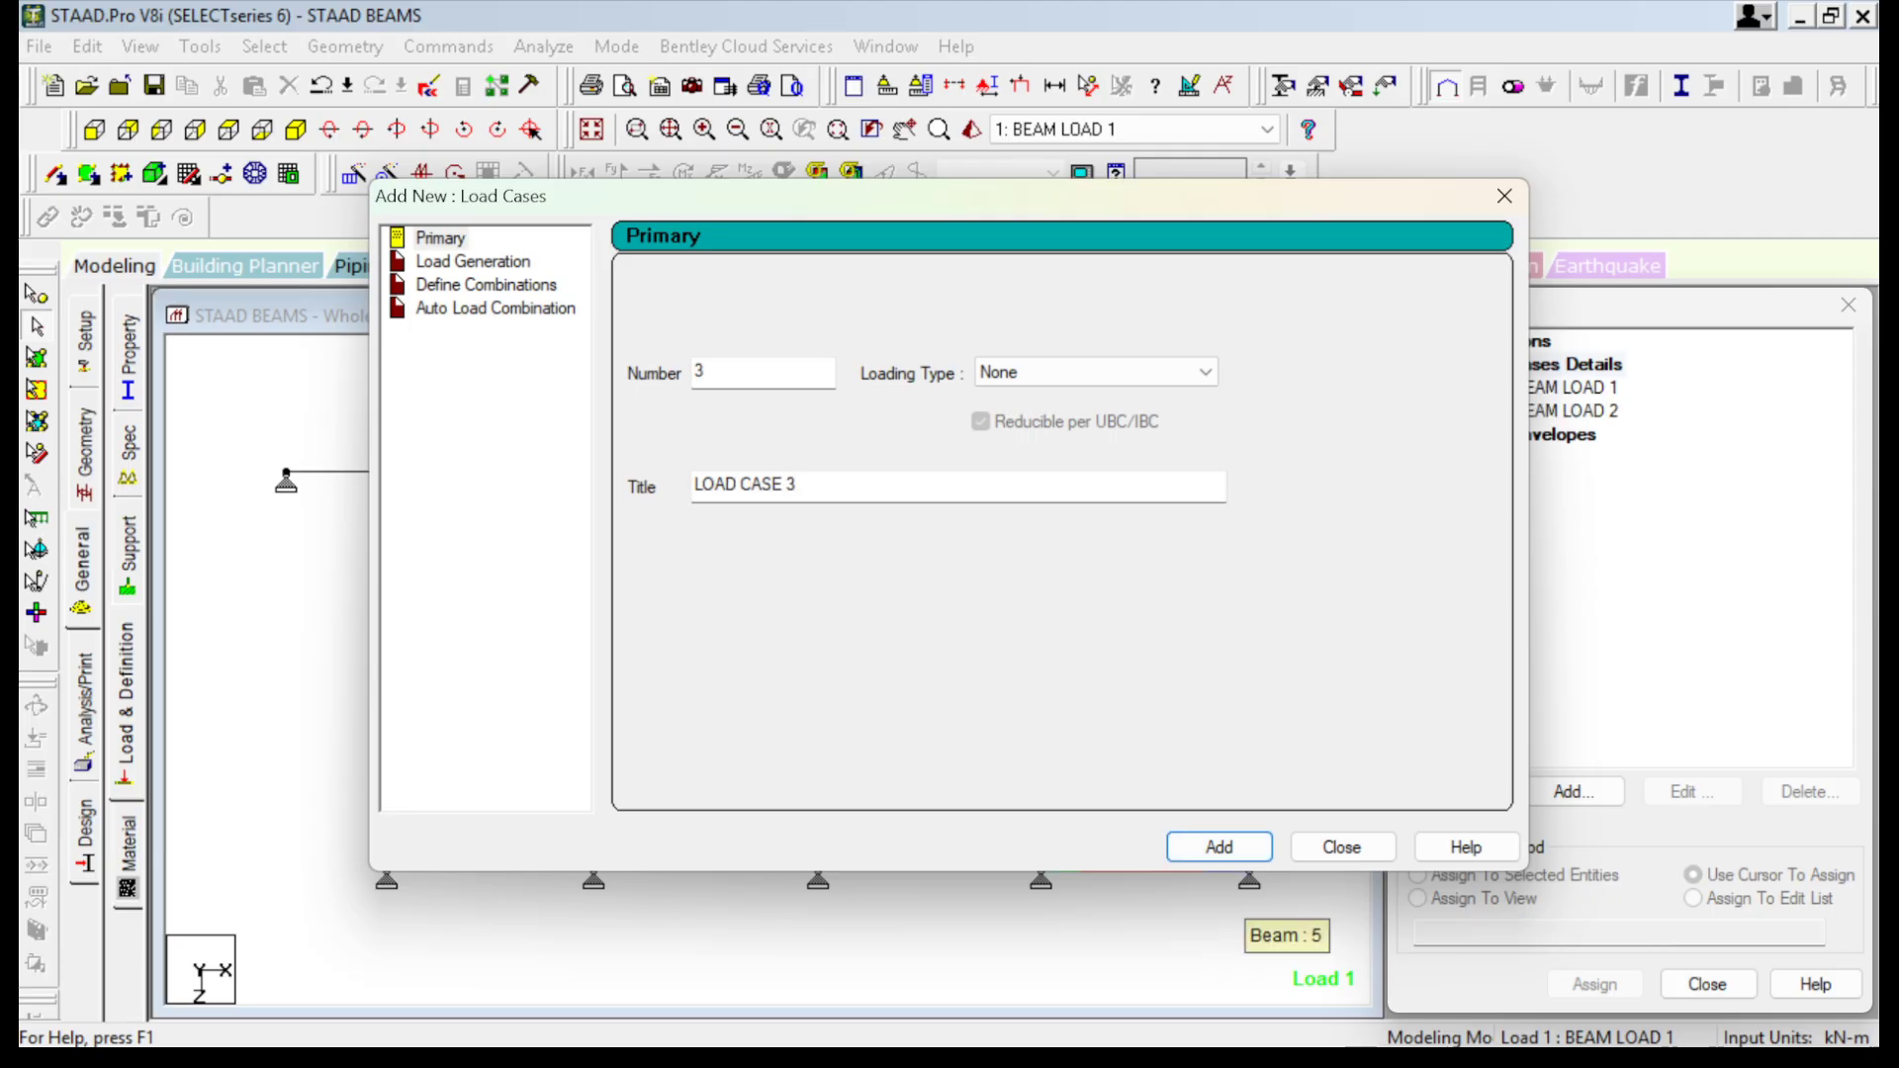
pyautogui.click(1341, 847)
# Add a uniform member force of -57 kN/m in the GY direction to load case BEAM LOAD 2.
pyautogui.click(1554, 388)
pyautogui.click(1555, 411)
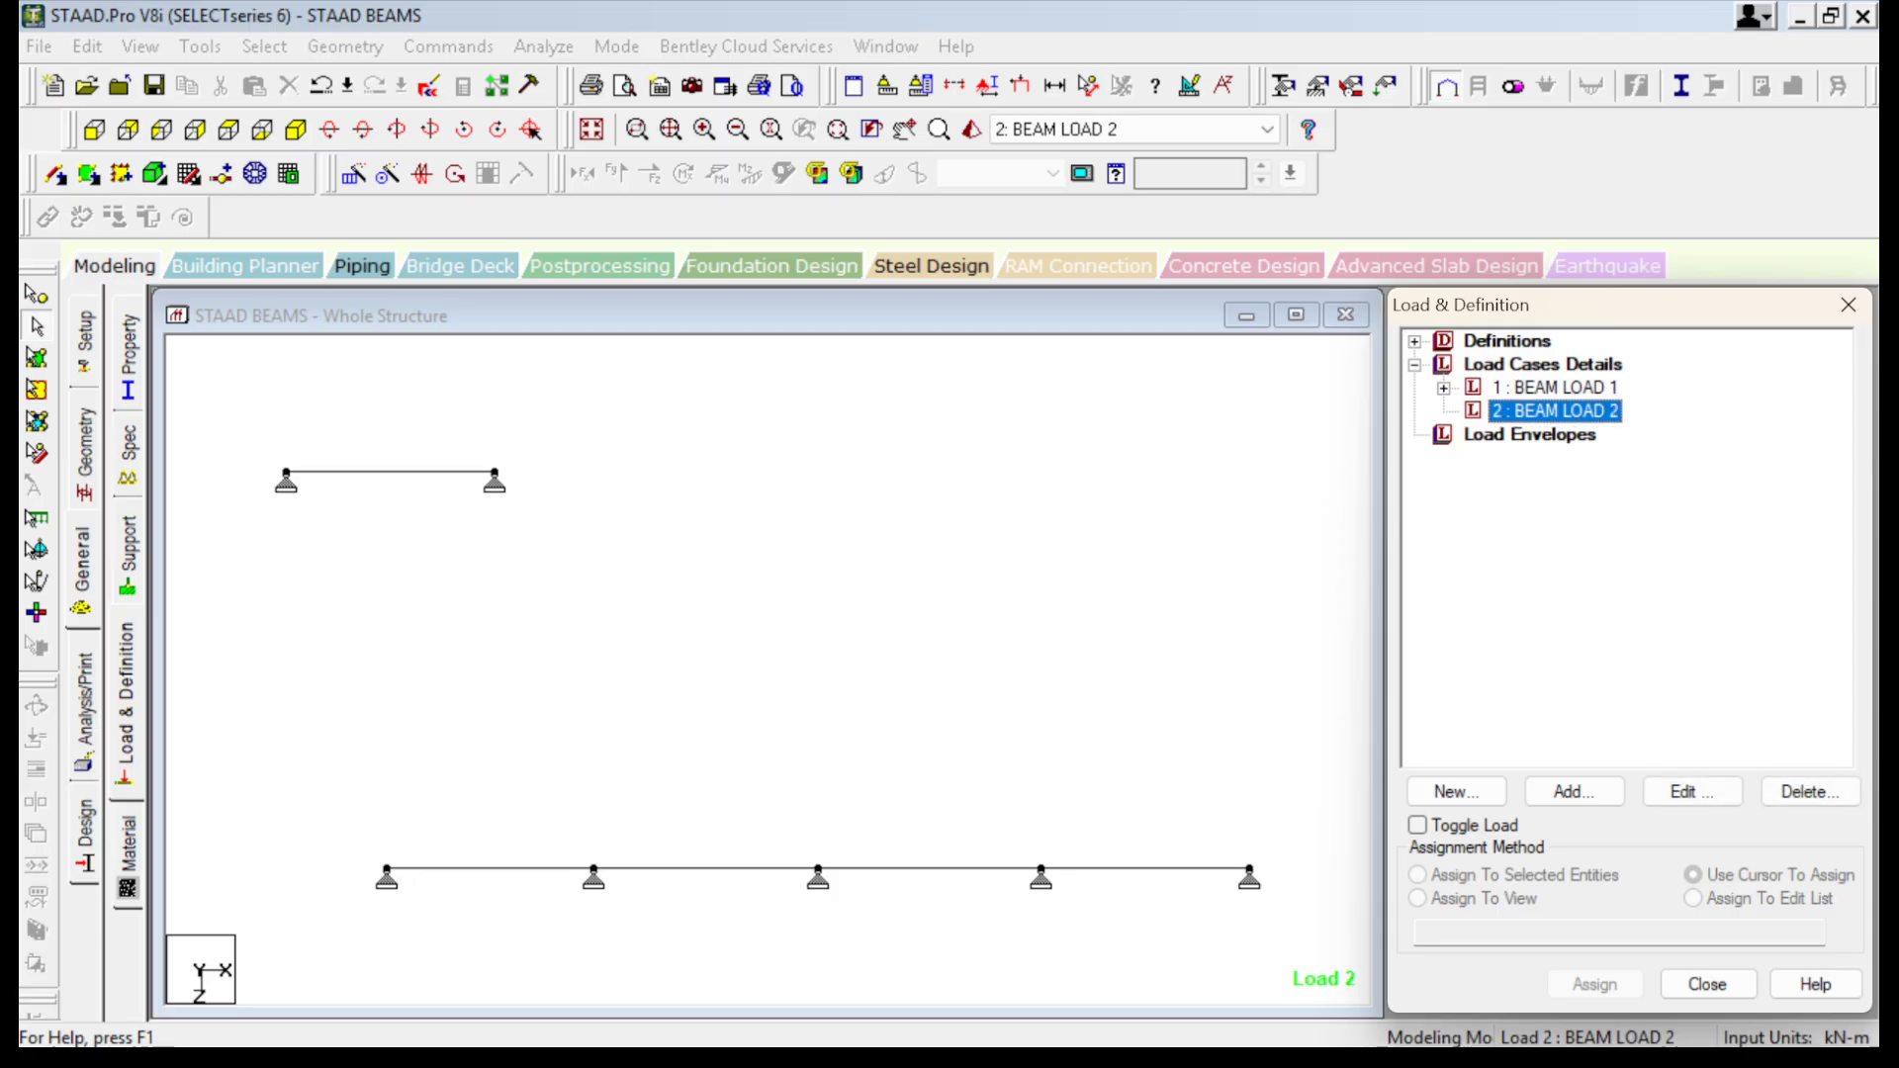
pyautogui.click(1574, 792)
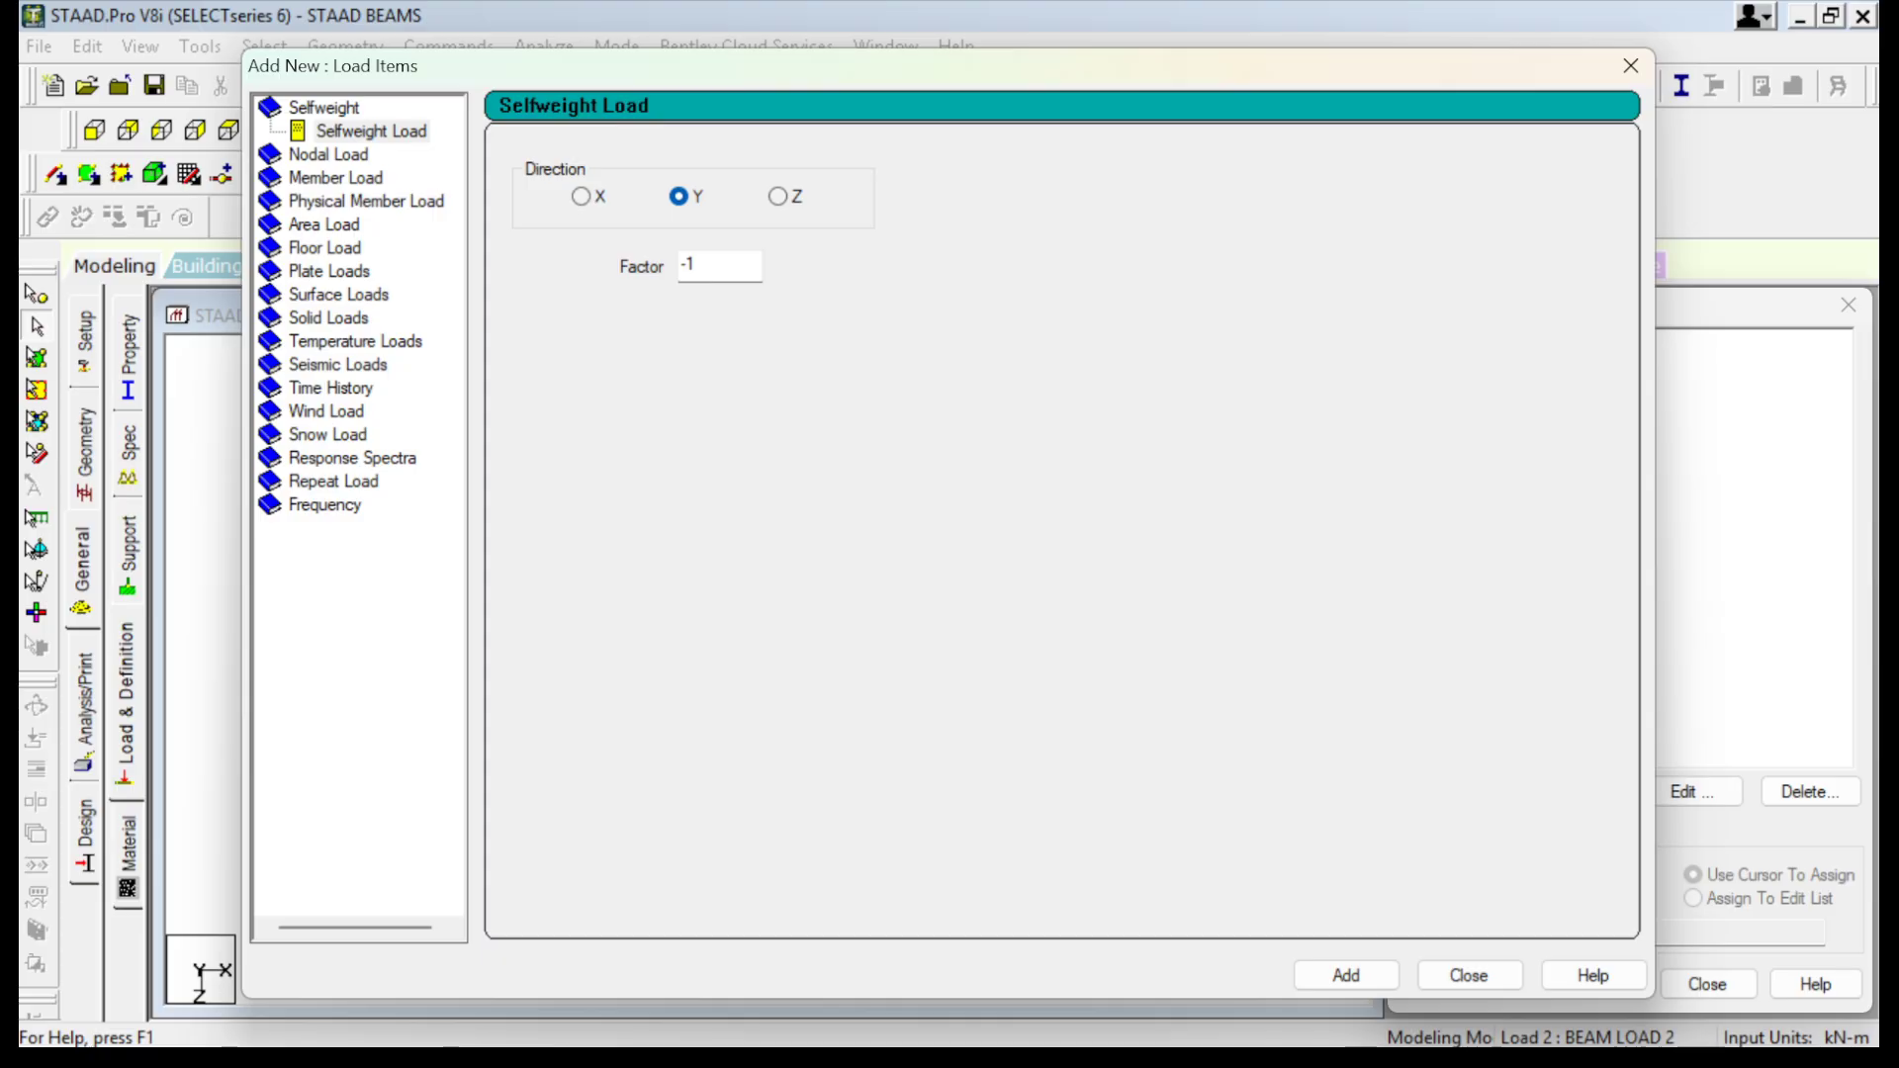
pyautogui.click(336, 178)
pyautogui.click(791, 230)
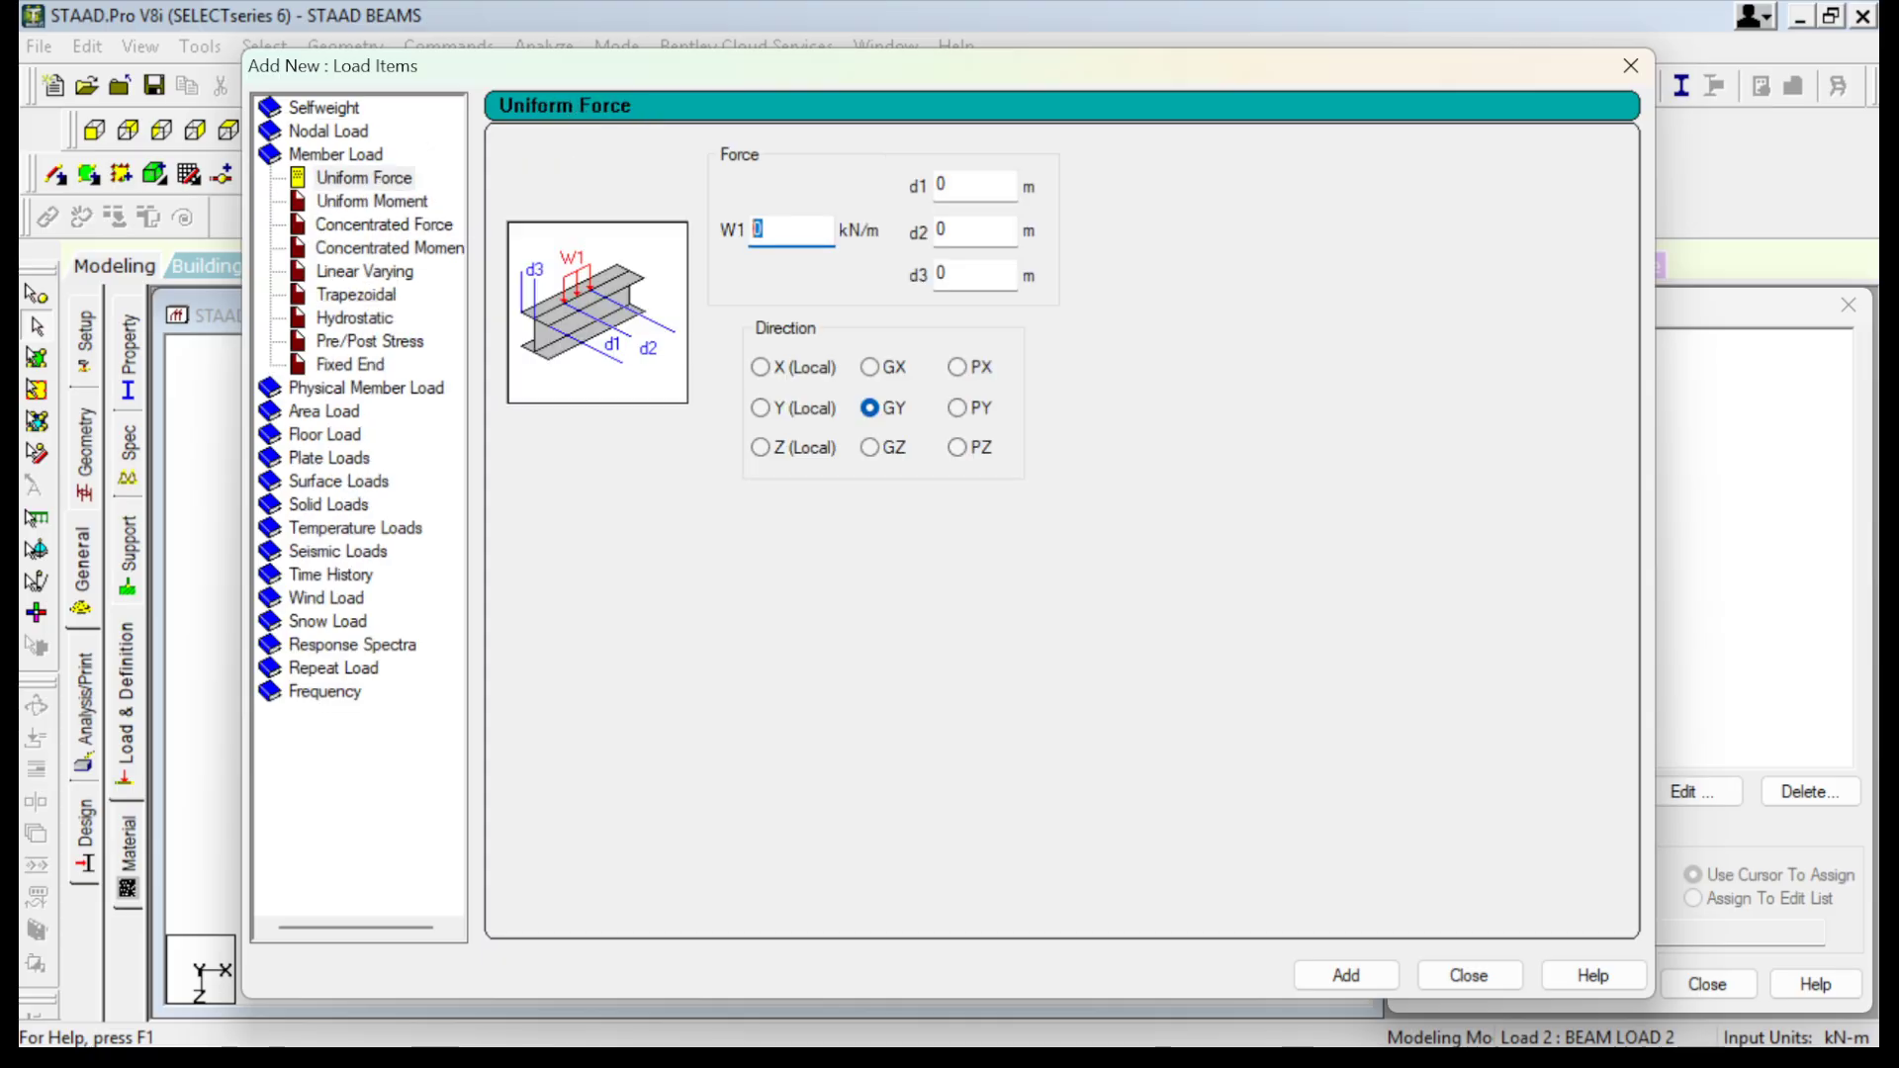
pyautogui.press('BackSpace')
pyautogui.write('-57')
pyautogui.click(1346, 975)
pyautogui.click(1468, 975)
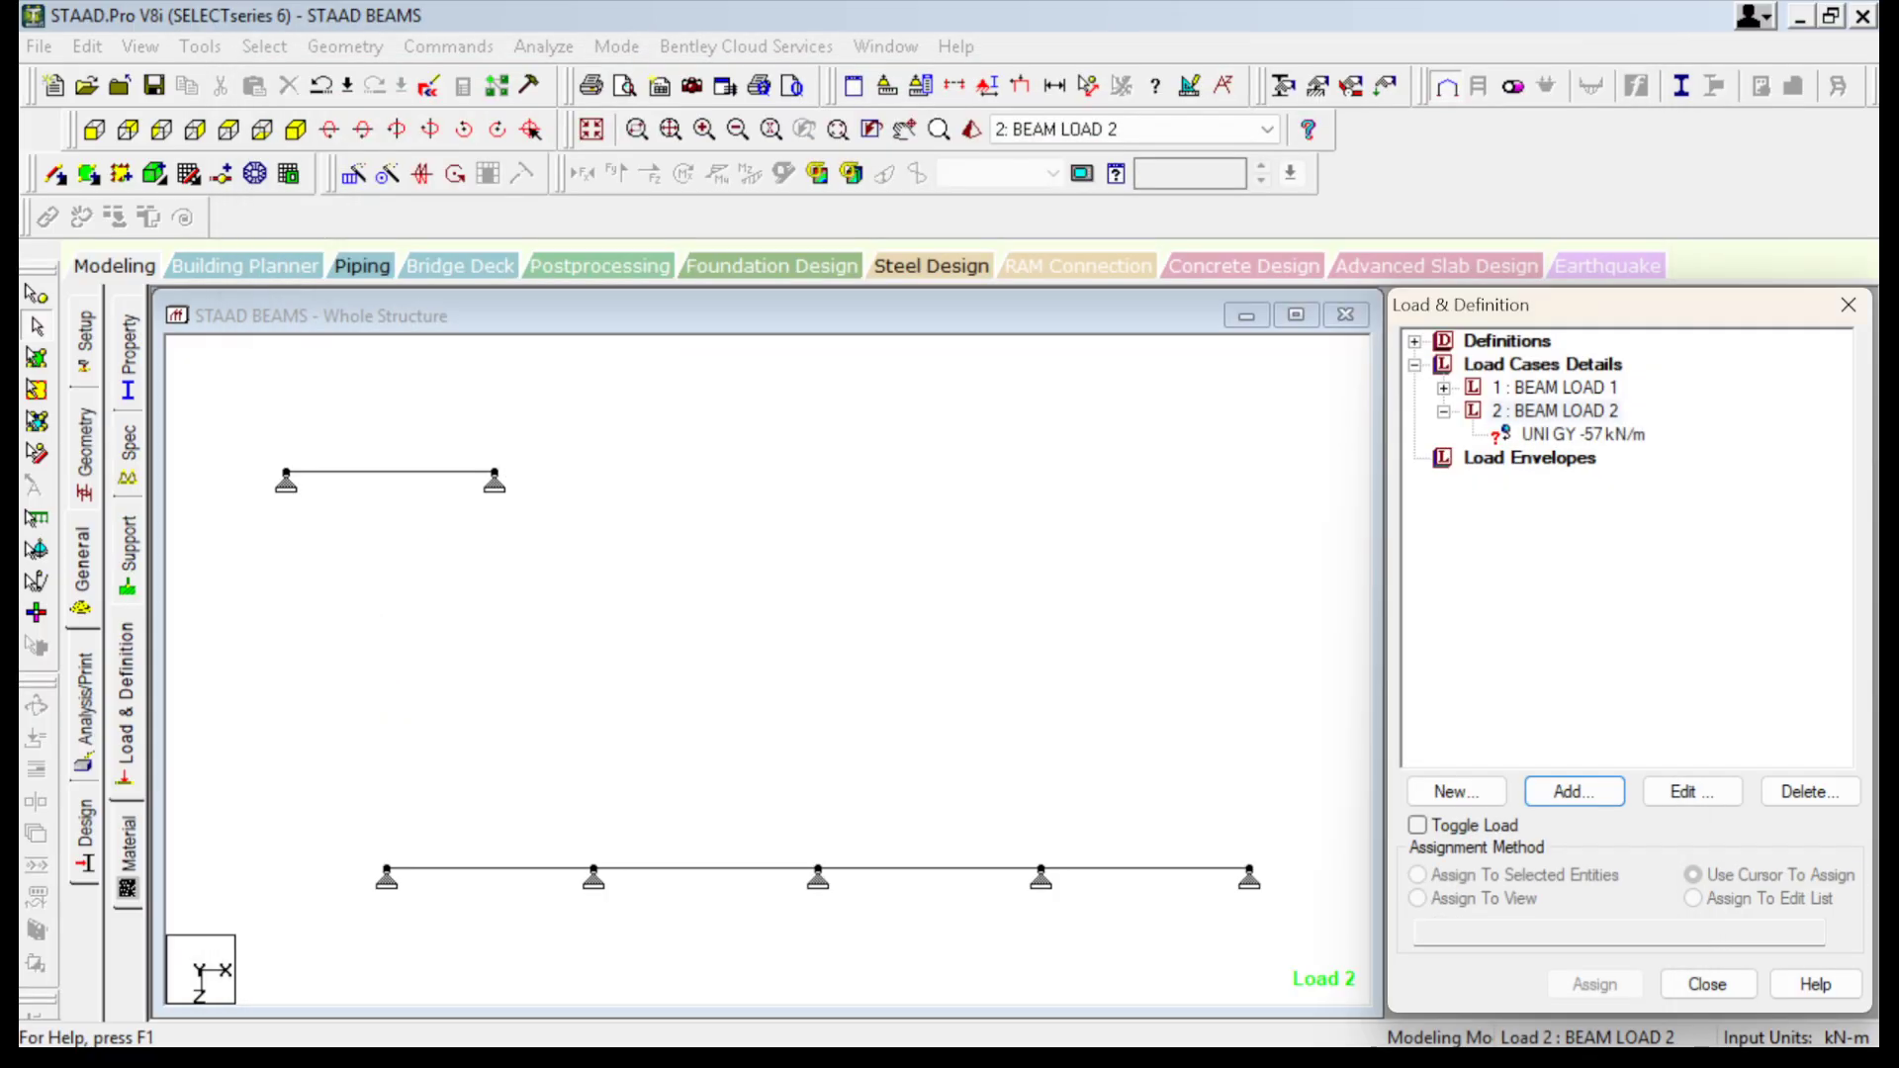
# Assign the UNI GY -57 kN/m load to the four selected spans of the continuous beam.
pyautogui.click(1583, 434)
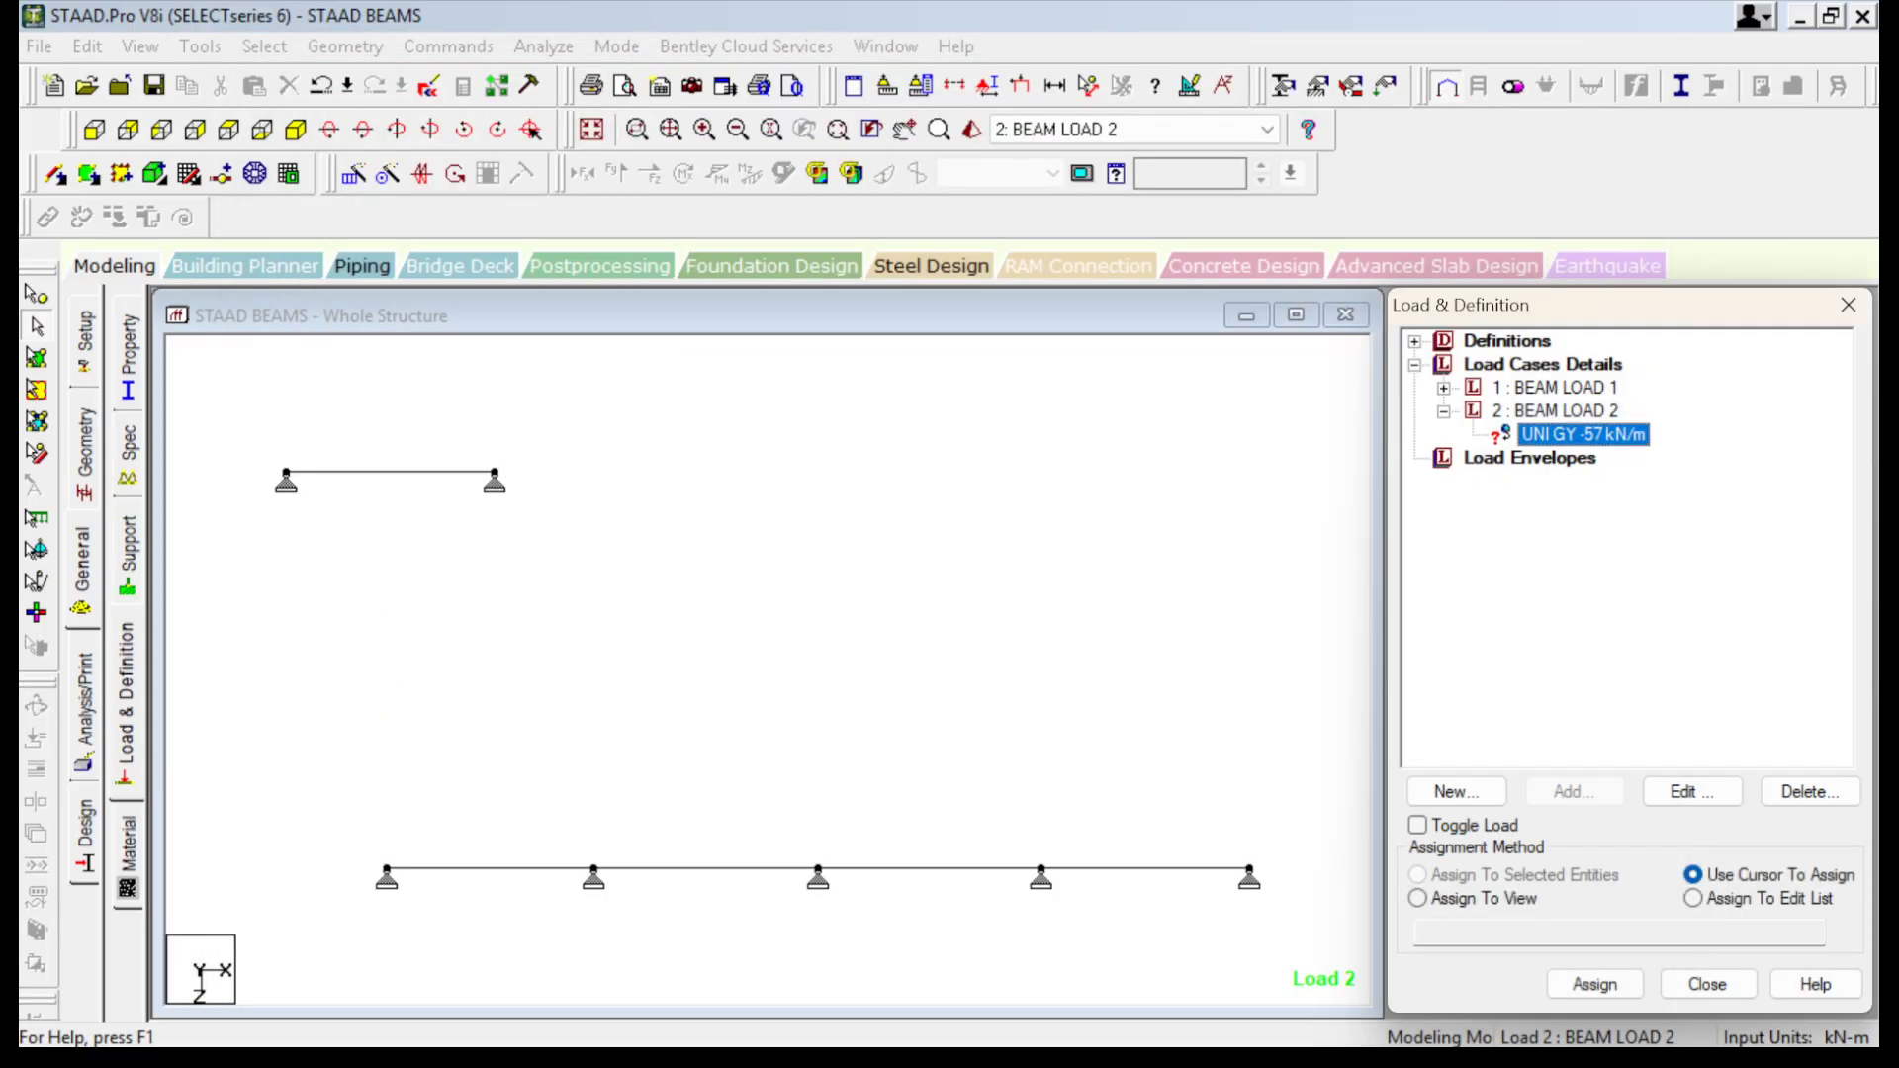
pyautogui.moveTo(276, 747); pyautogui.dragTo(1217, 970)
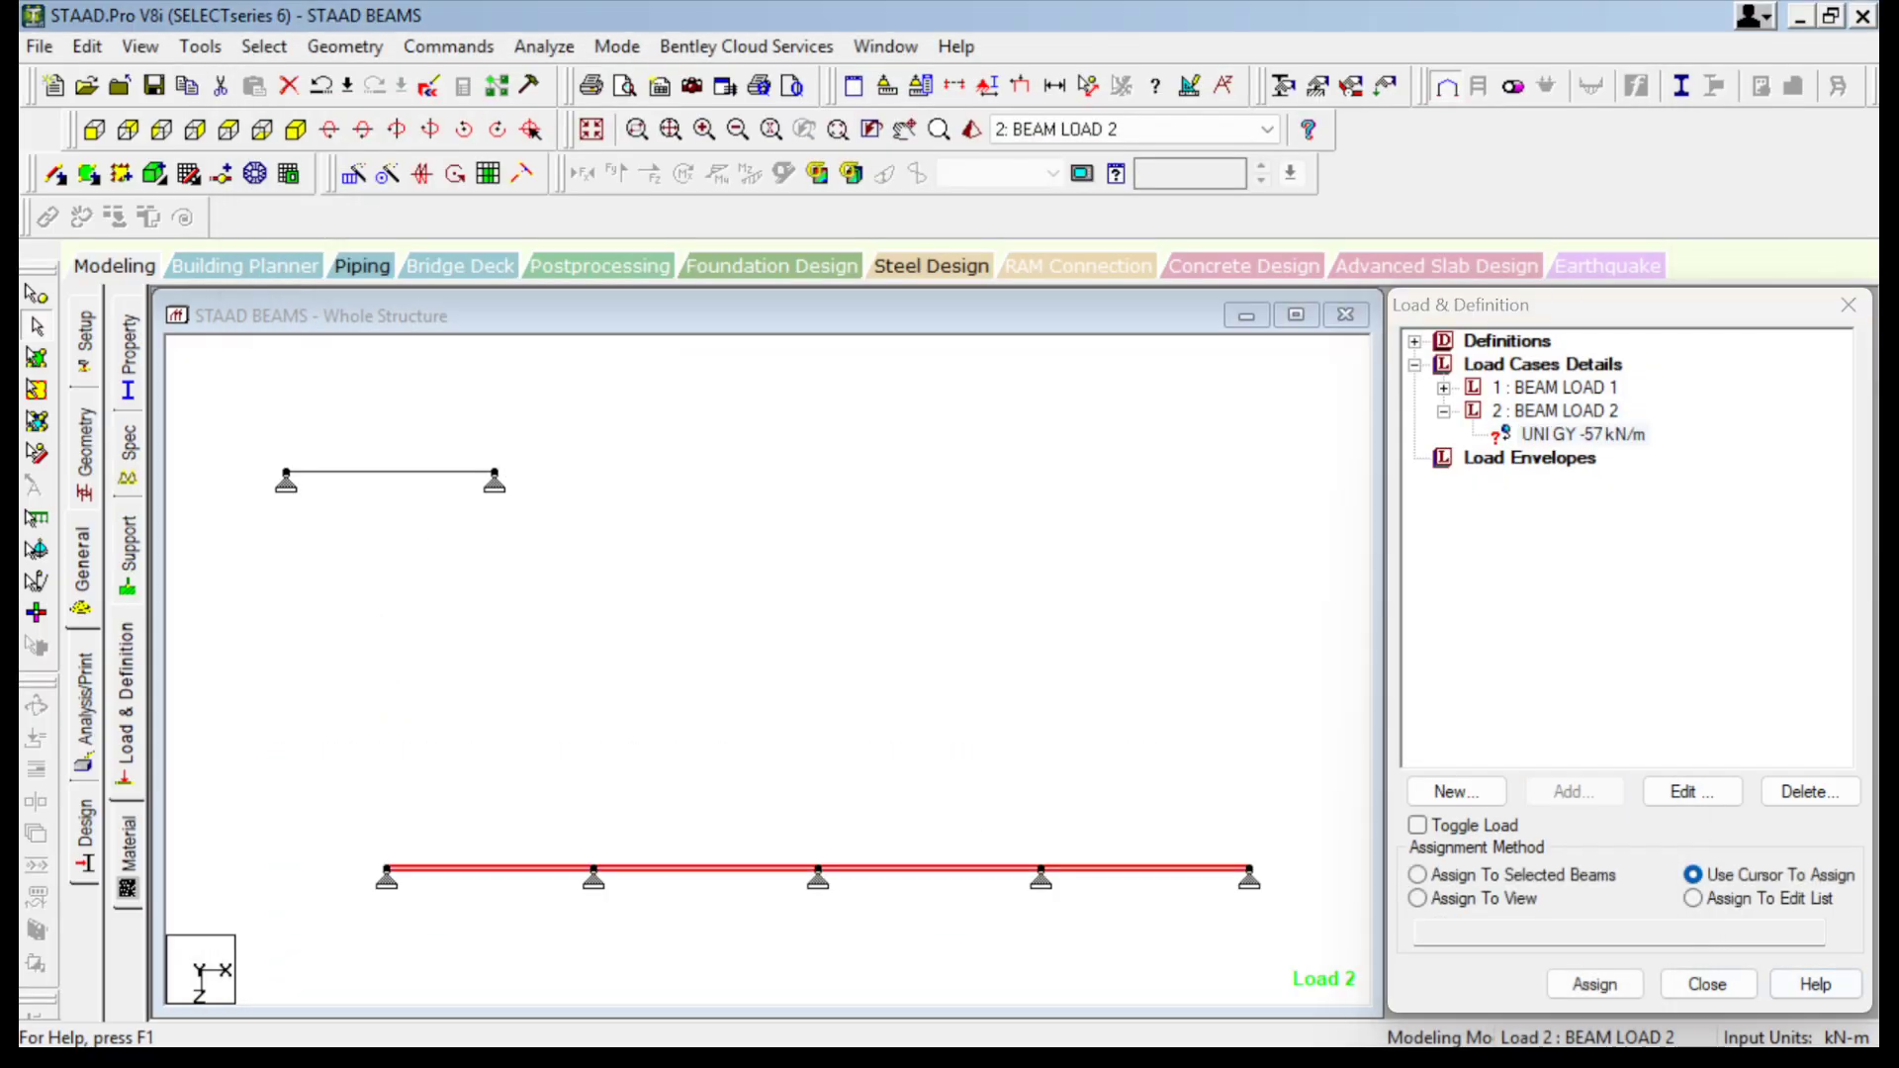
pyautogui.click(1417, 875)
pyautogui.click(1595, 984)
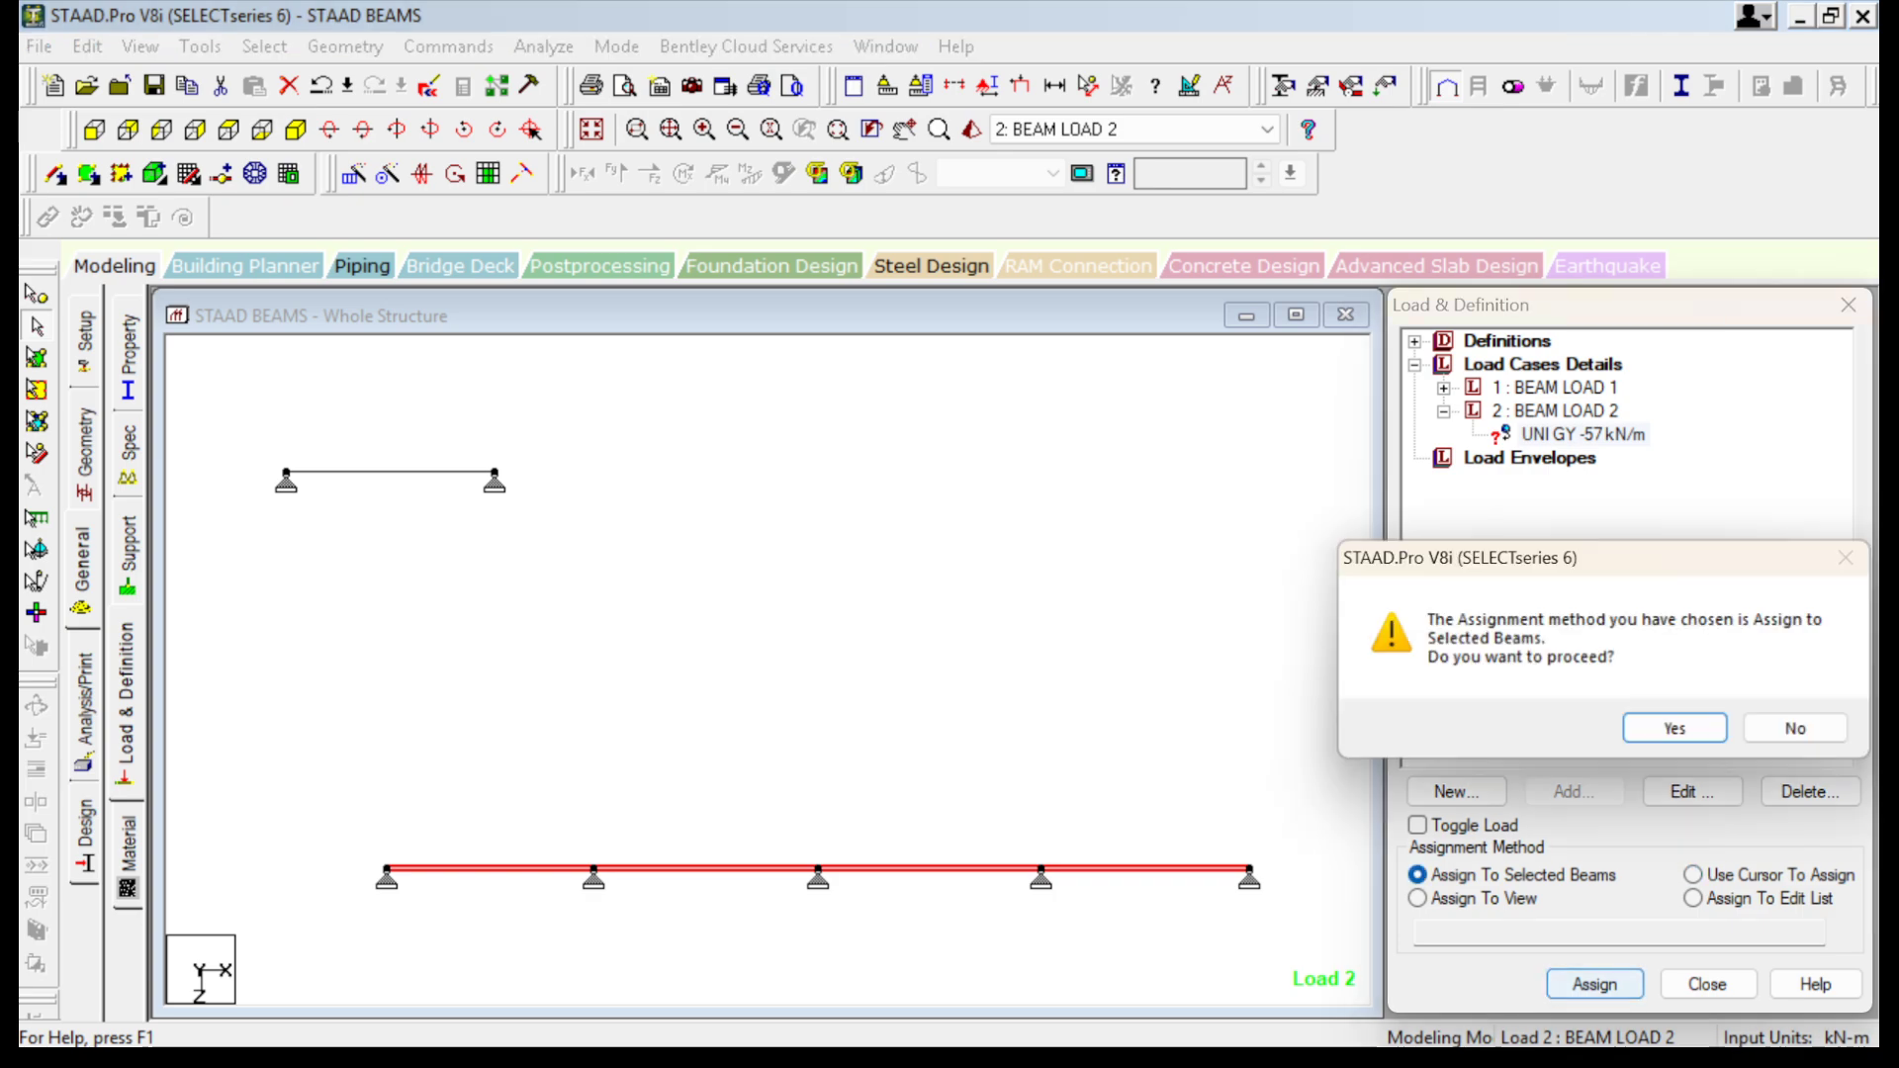
pyautogui.click(1678, 731)
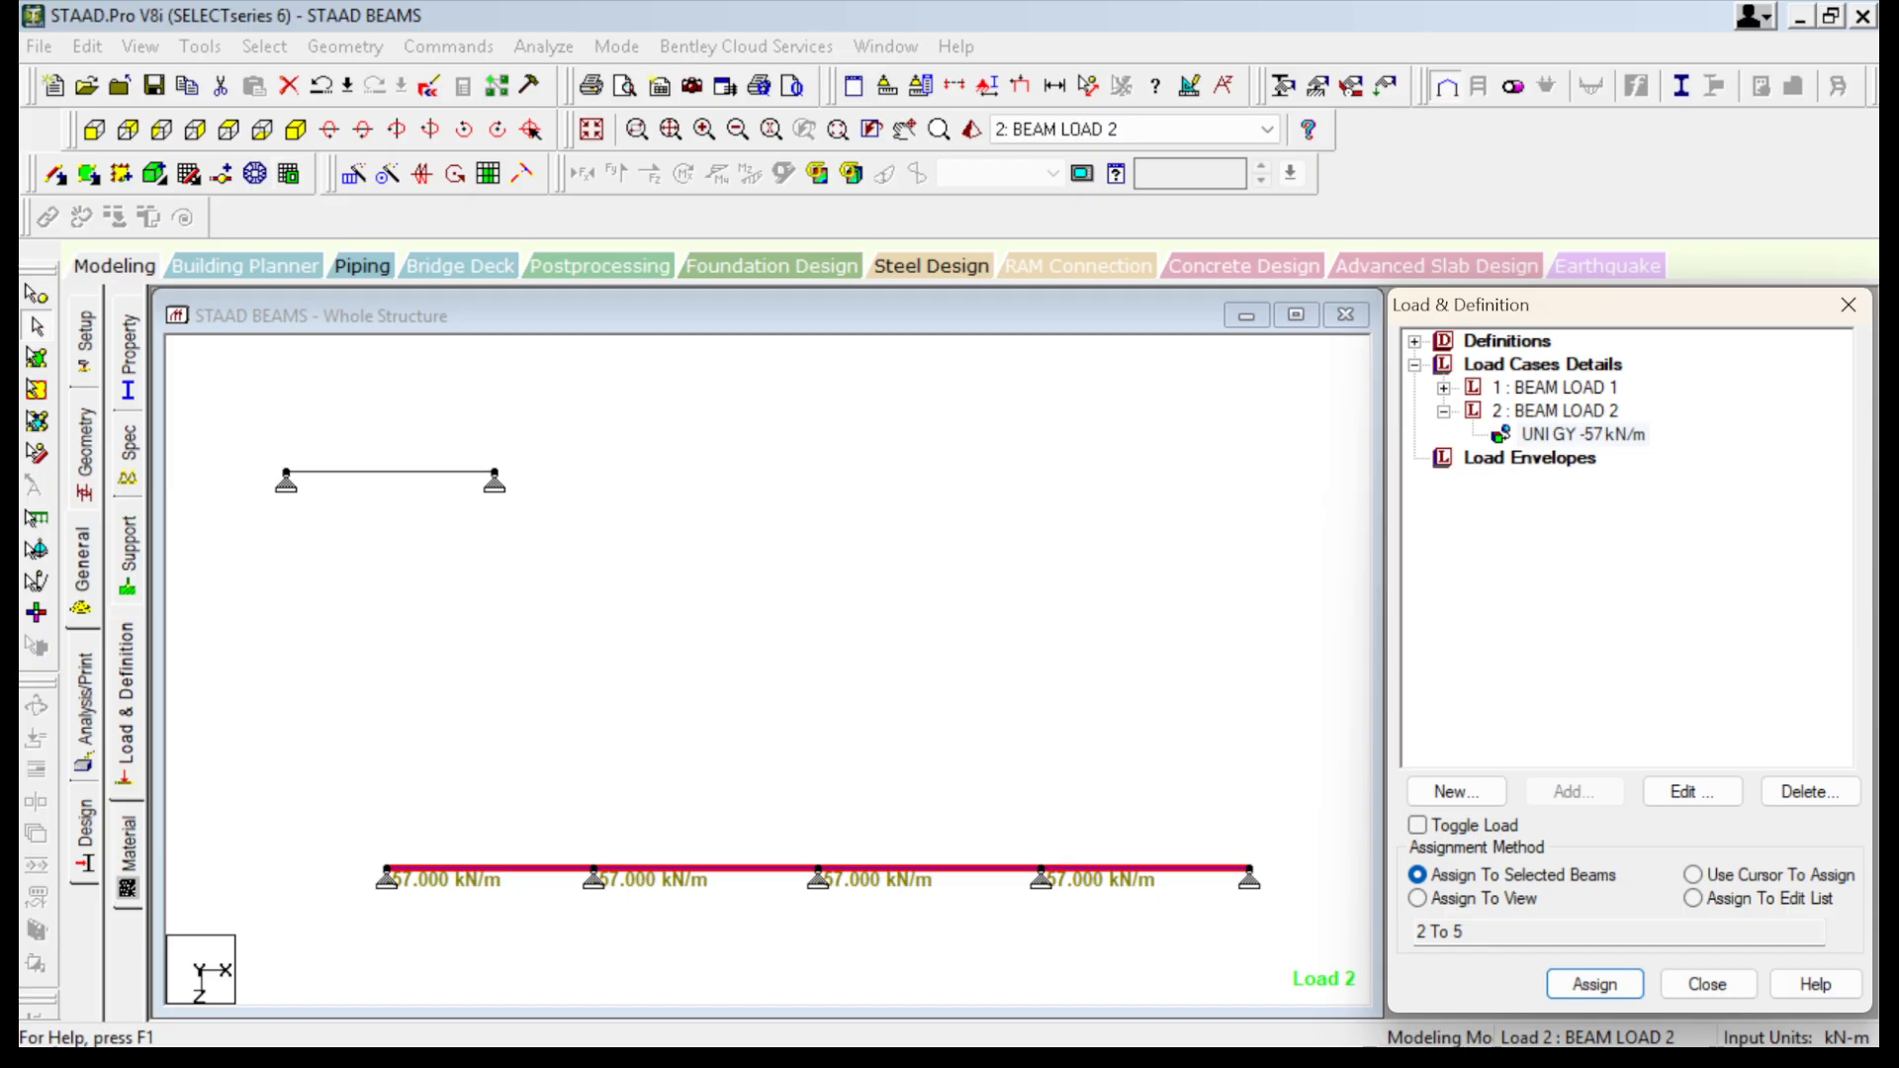
# Display the model in isometric view, clear the beam selection and inspect the load on the four-span beam.
pyautogui.click(295, 130)
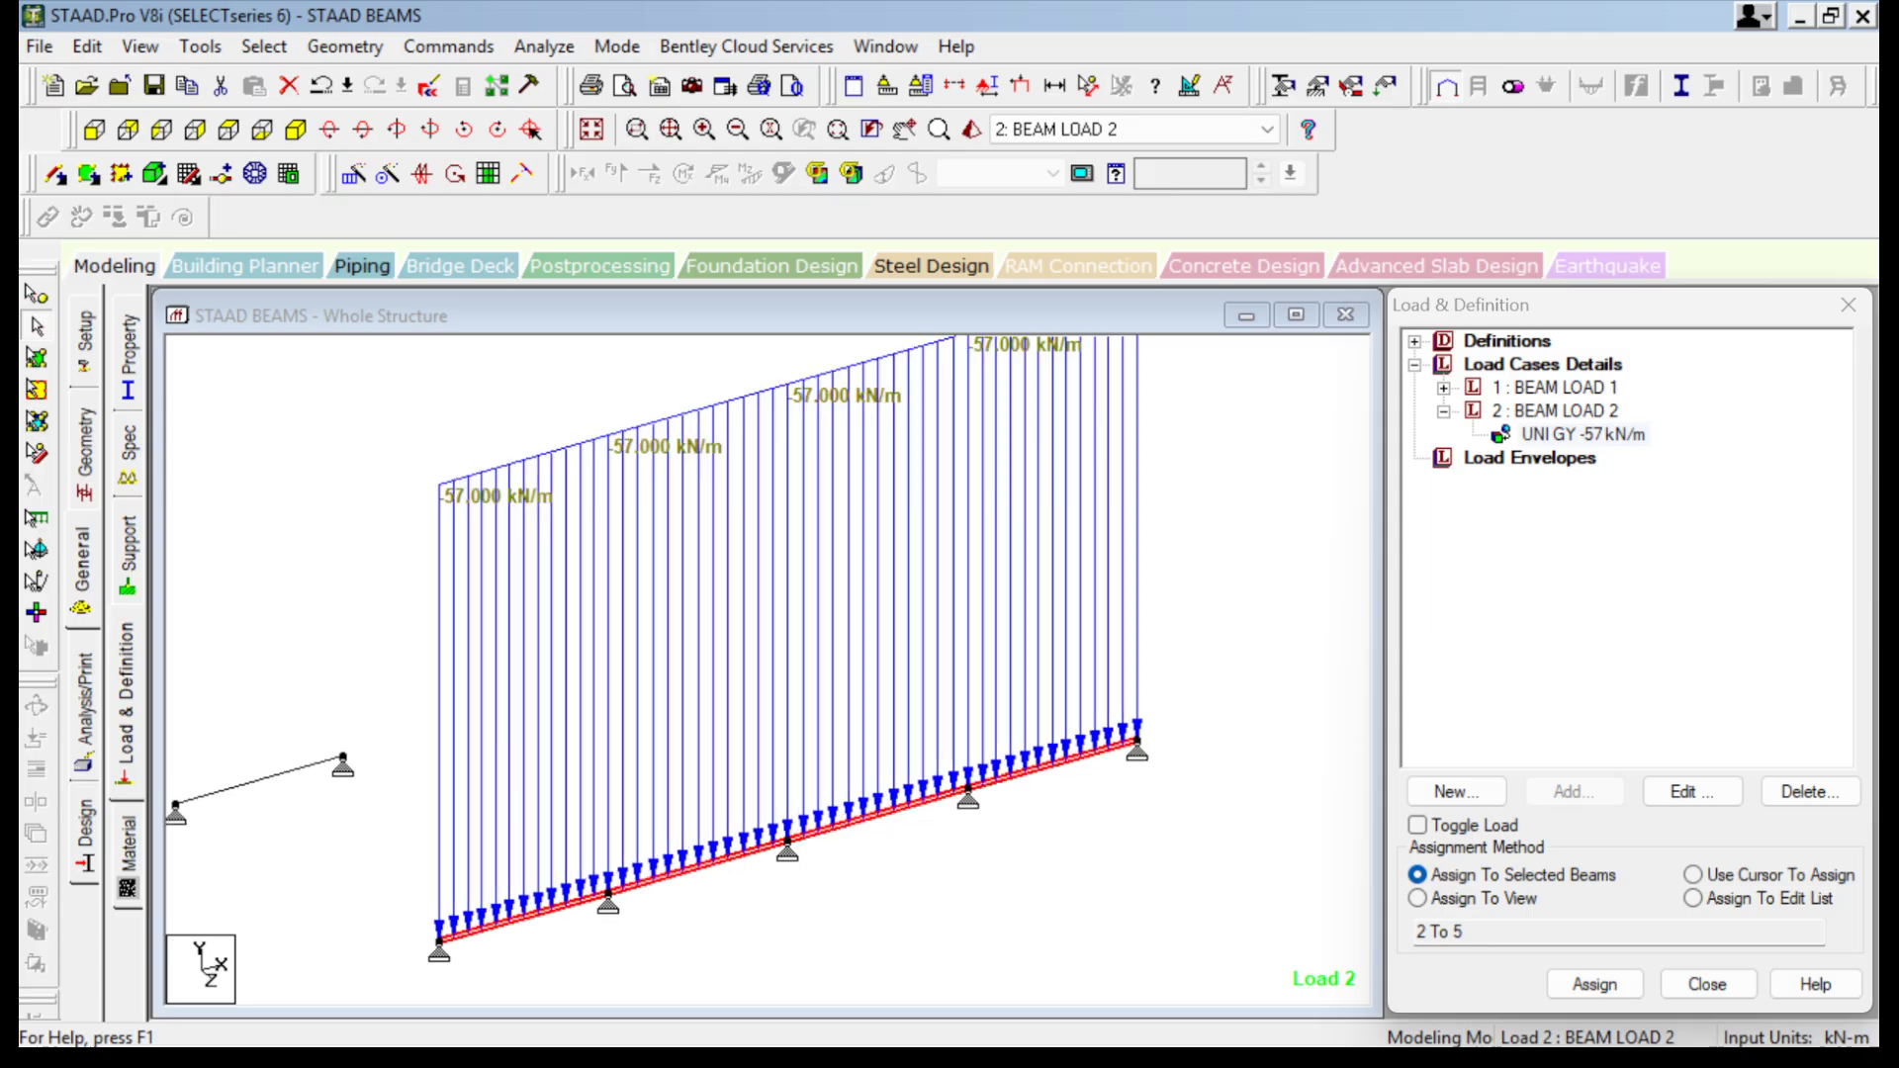
pyautogui.moveTo(693, 593); pyautogui.dragTo(865, 719, button='middle')
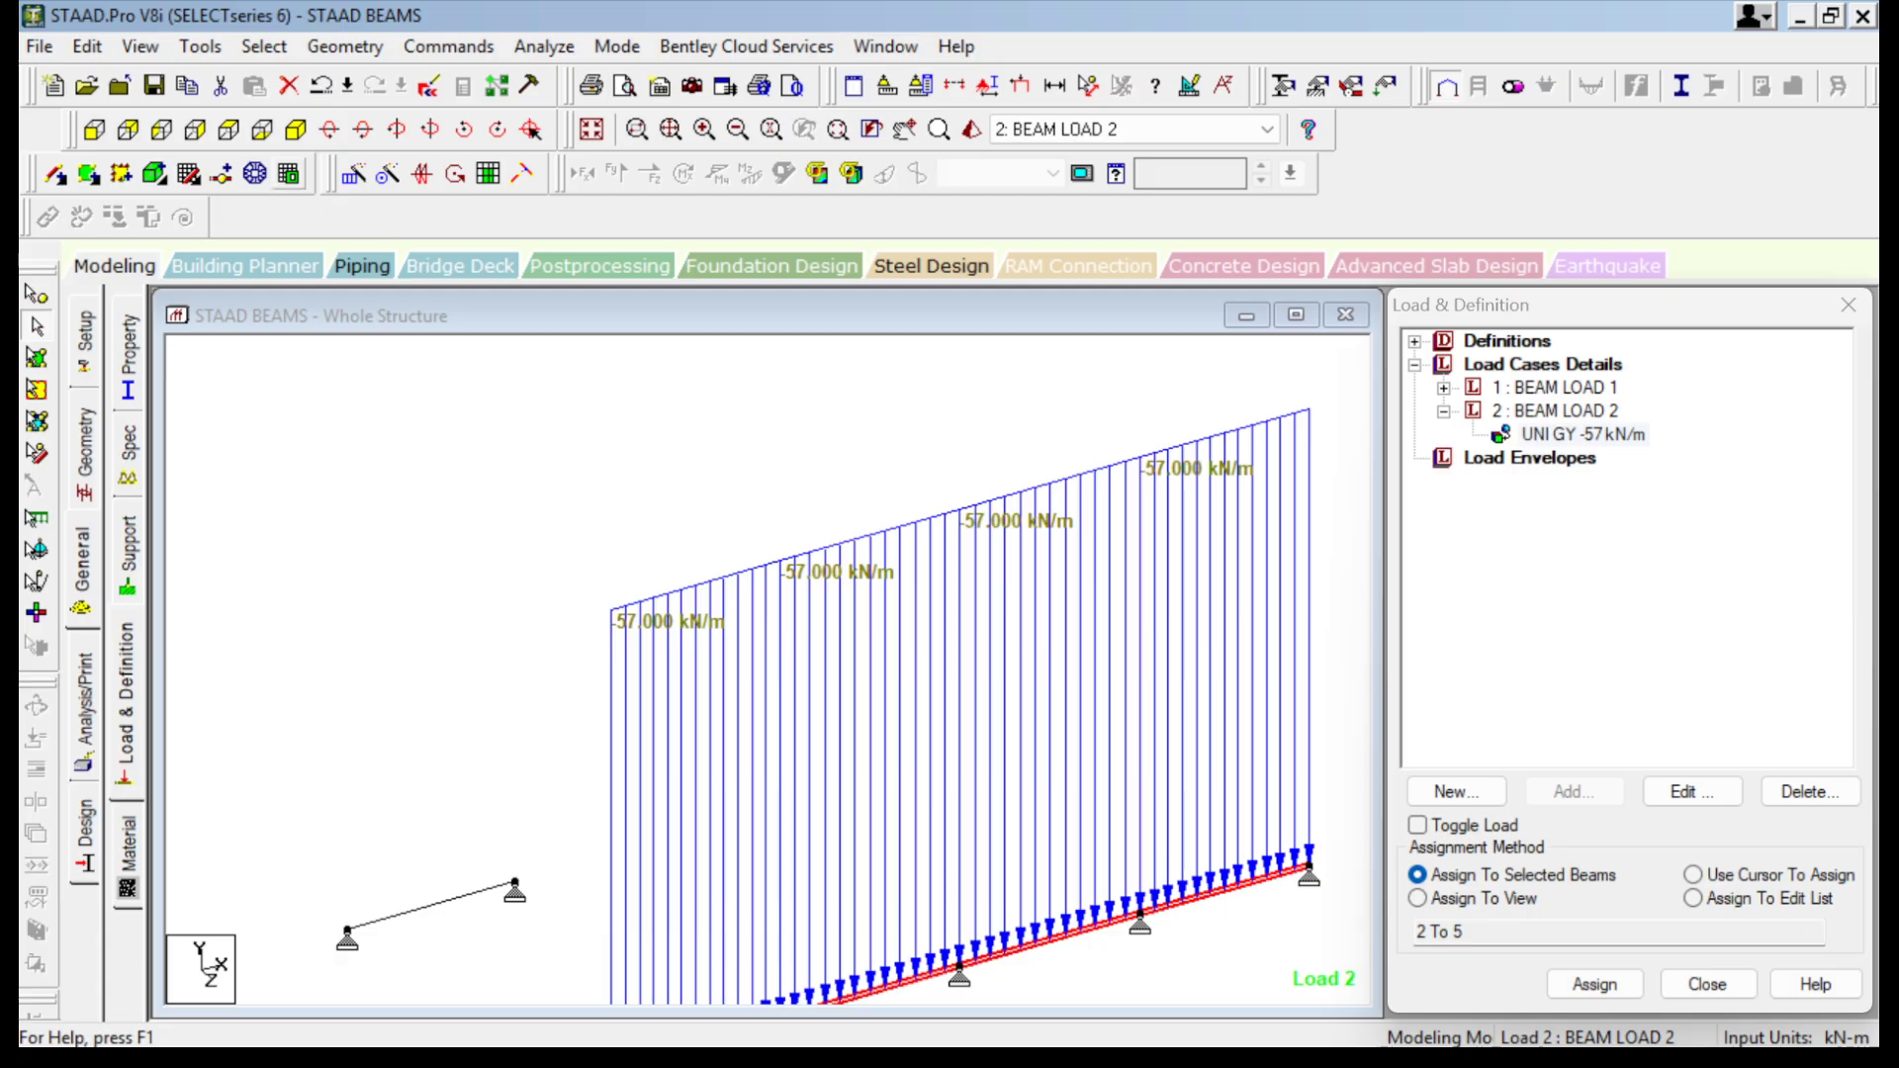
pyautogui.click(1693, 874)
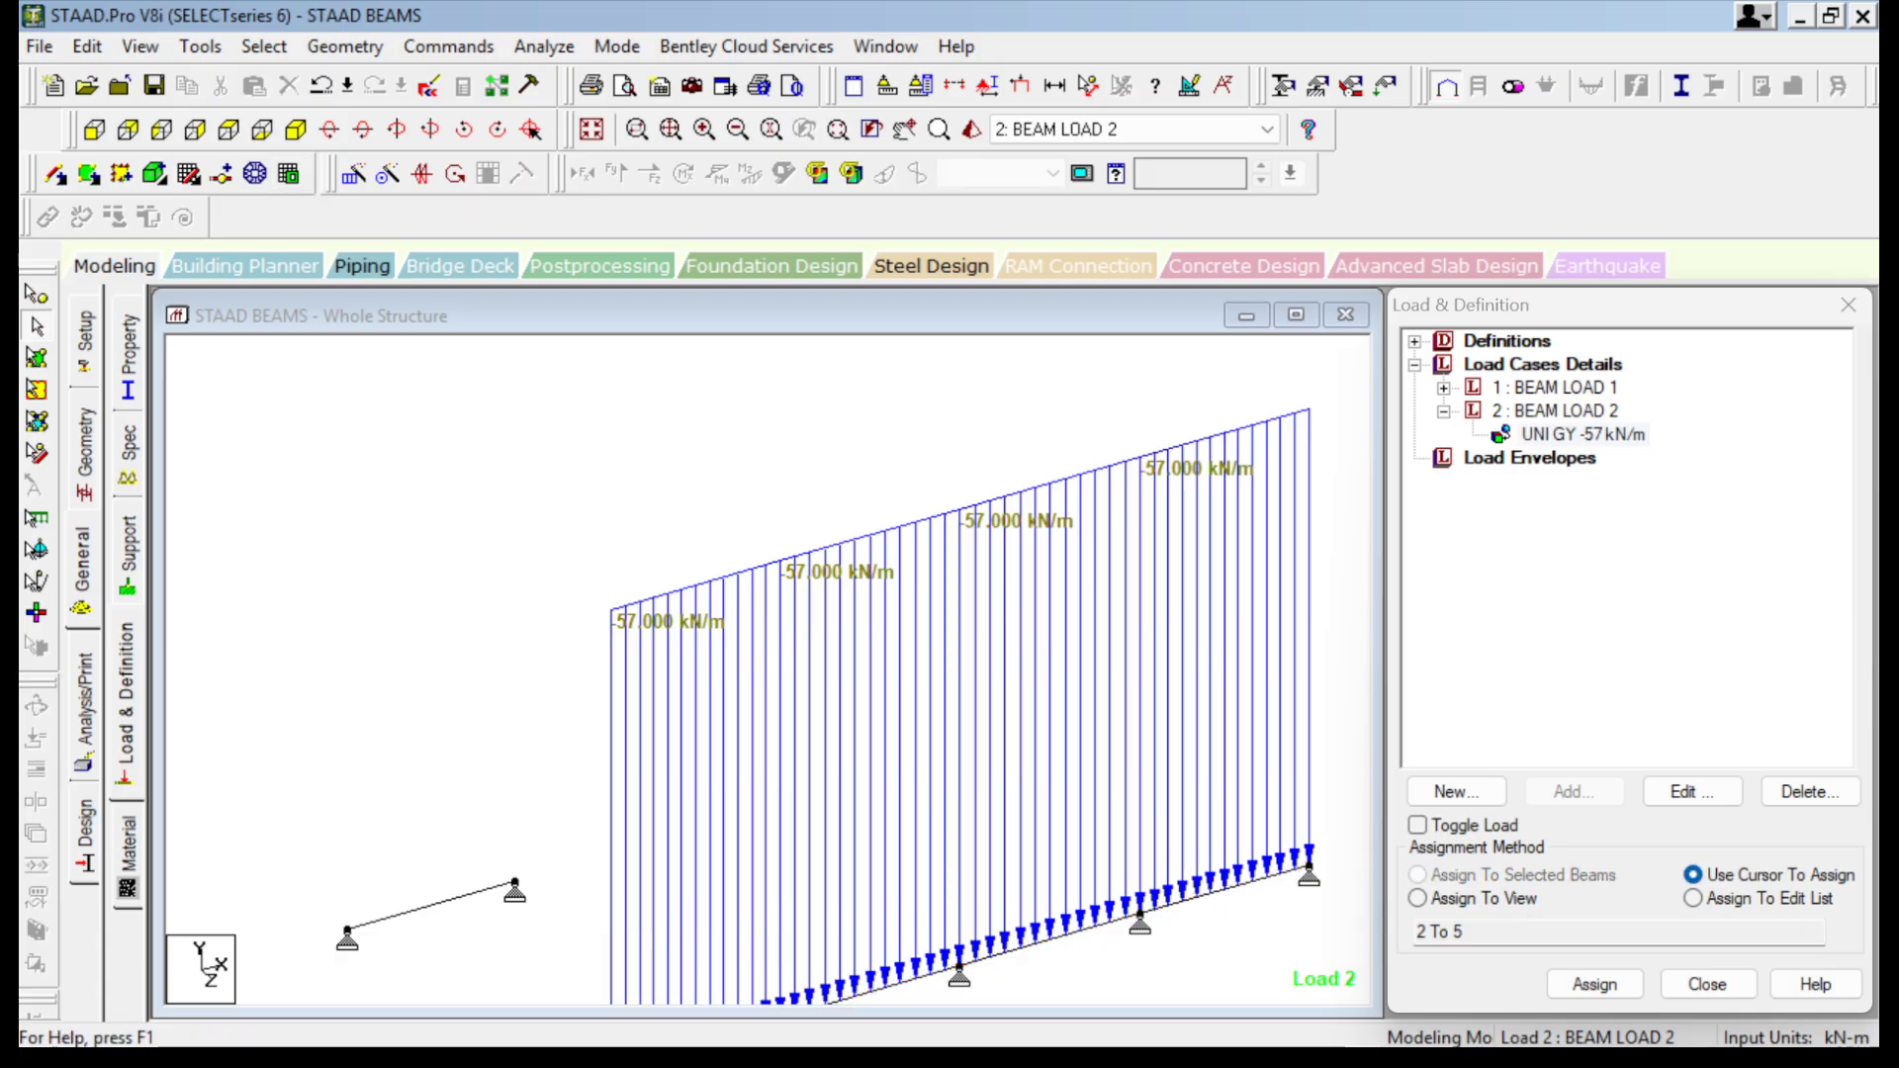
pyautogui.scroll(-1, 805, 940)
pyautogui.moveTo(806, 939); pyautogui.dragTo(682, 802, button='middle')
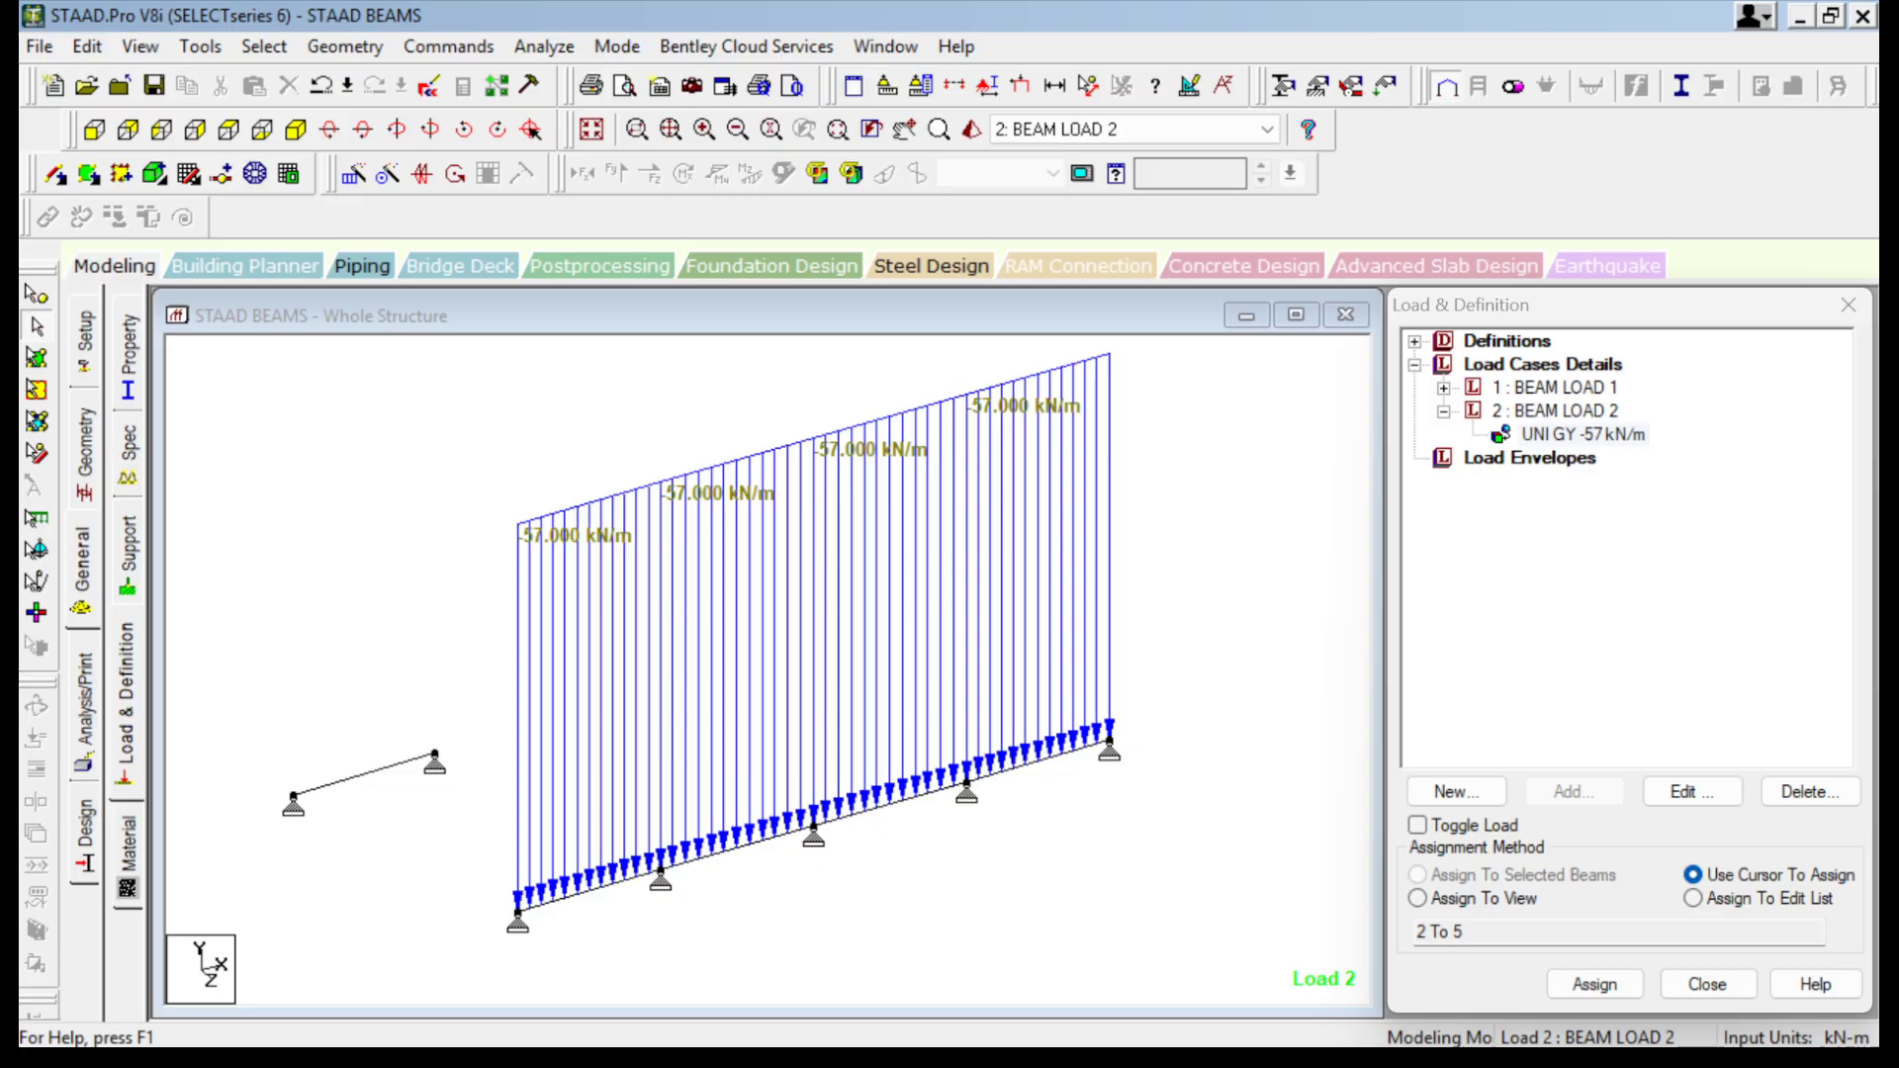
# Switch to load case BEAM LOAD 1 and review the section assignments of both beams.
pyautogui.click(1554, 387)
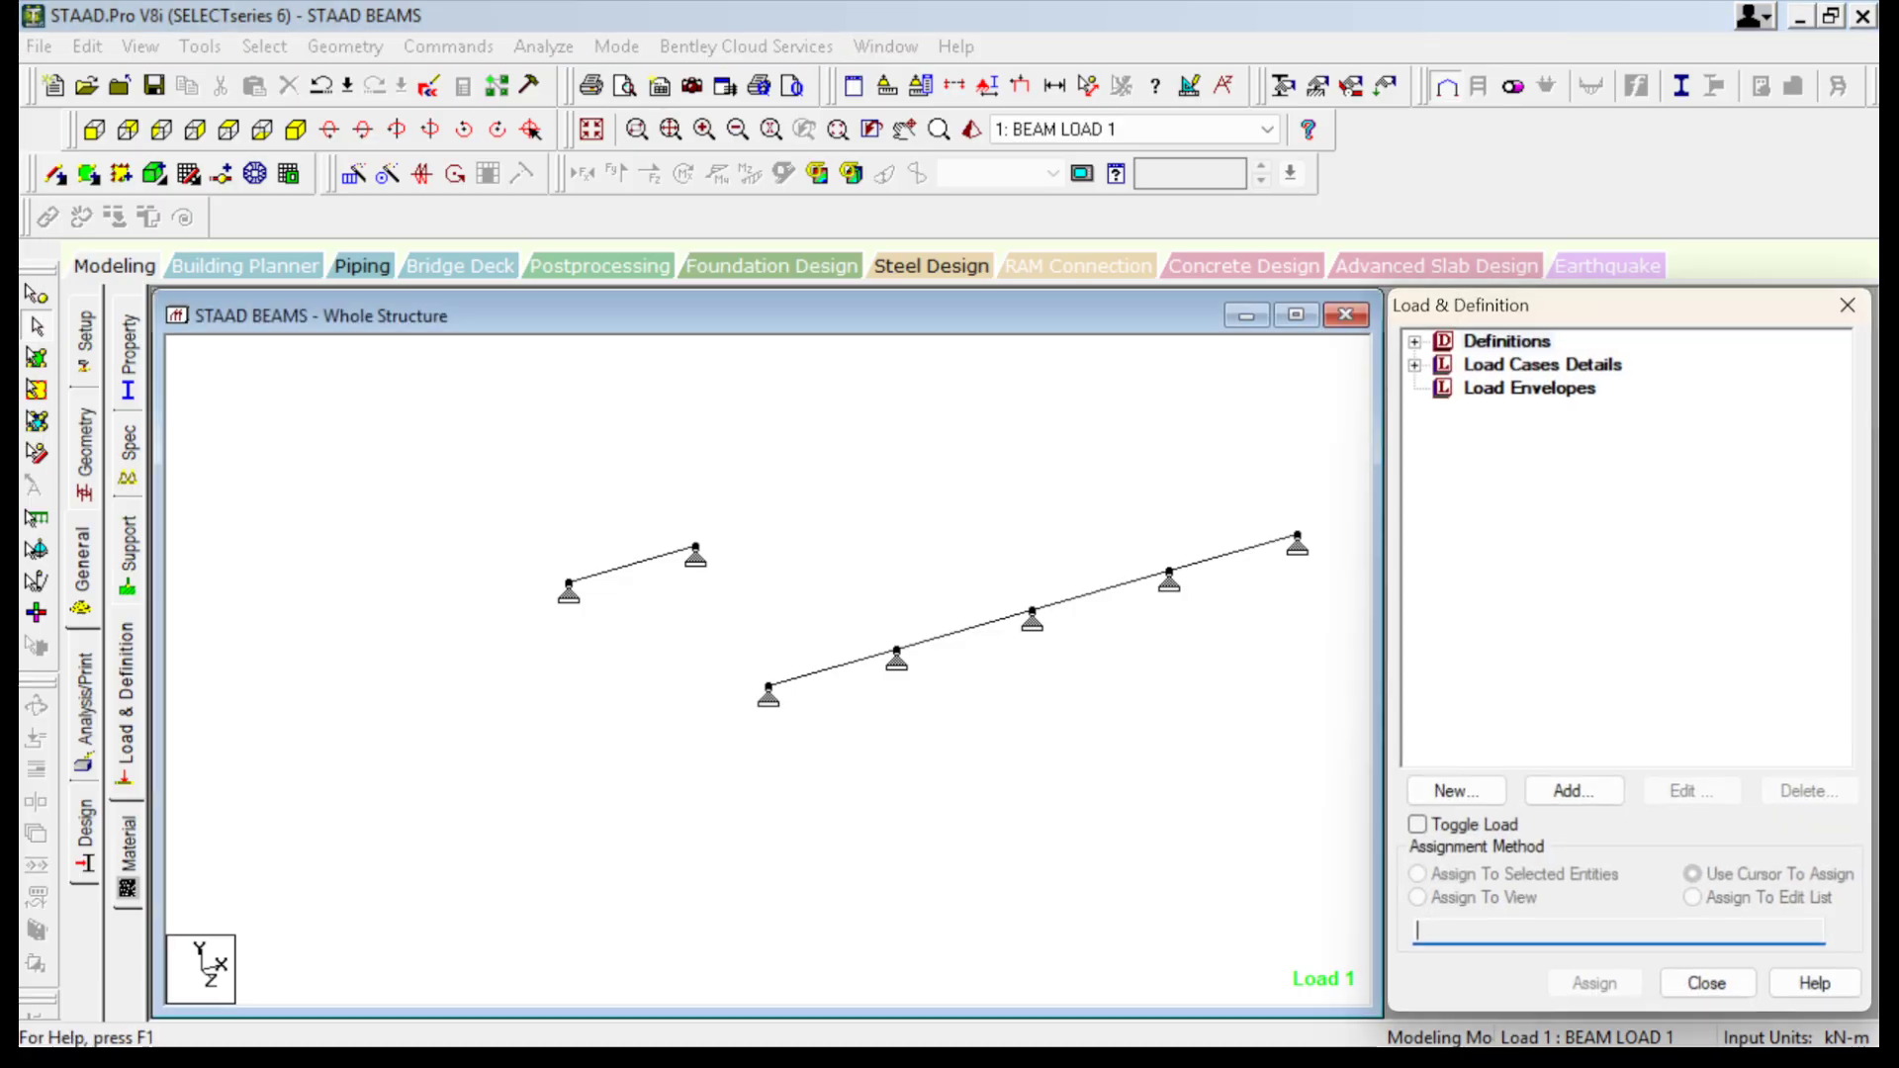
pyautogui.moveTo(891, 642); pyautogui.dragTo(676, 671, button='middle')
pyautogui.click(129, 356)
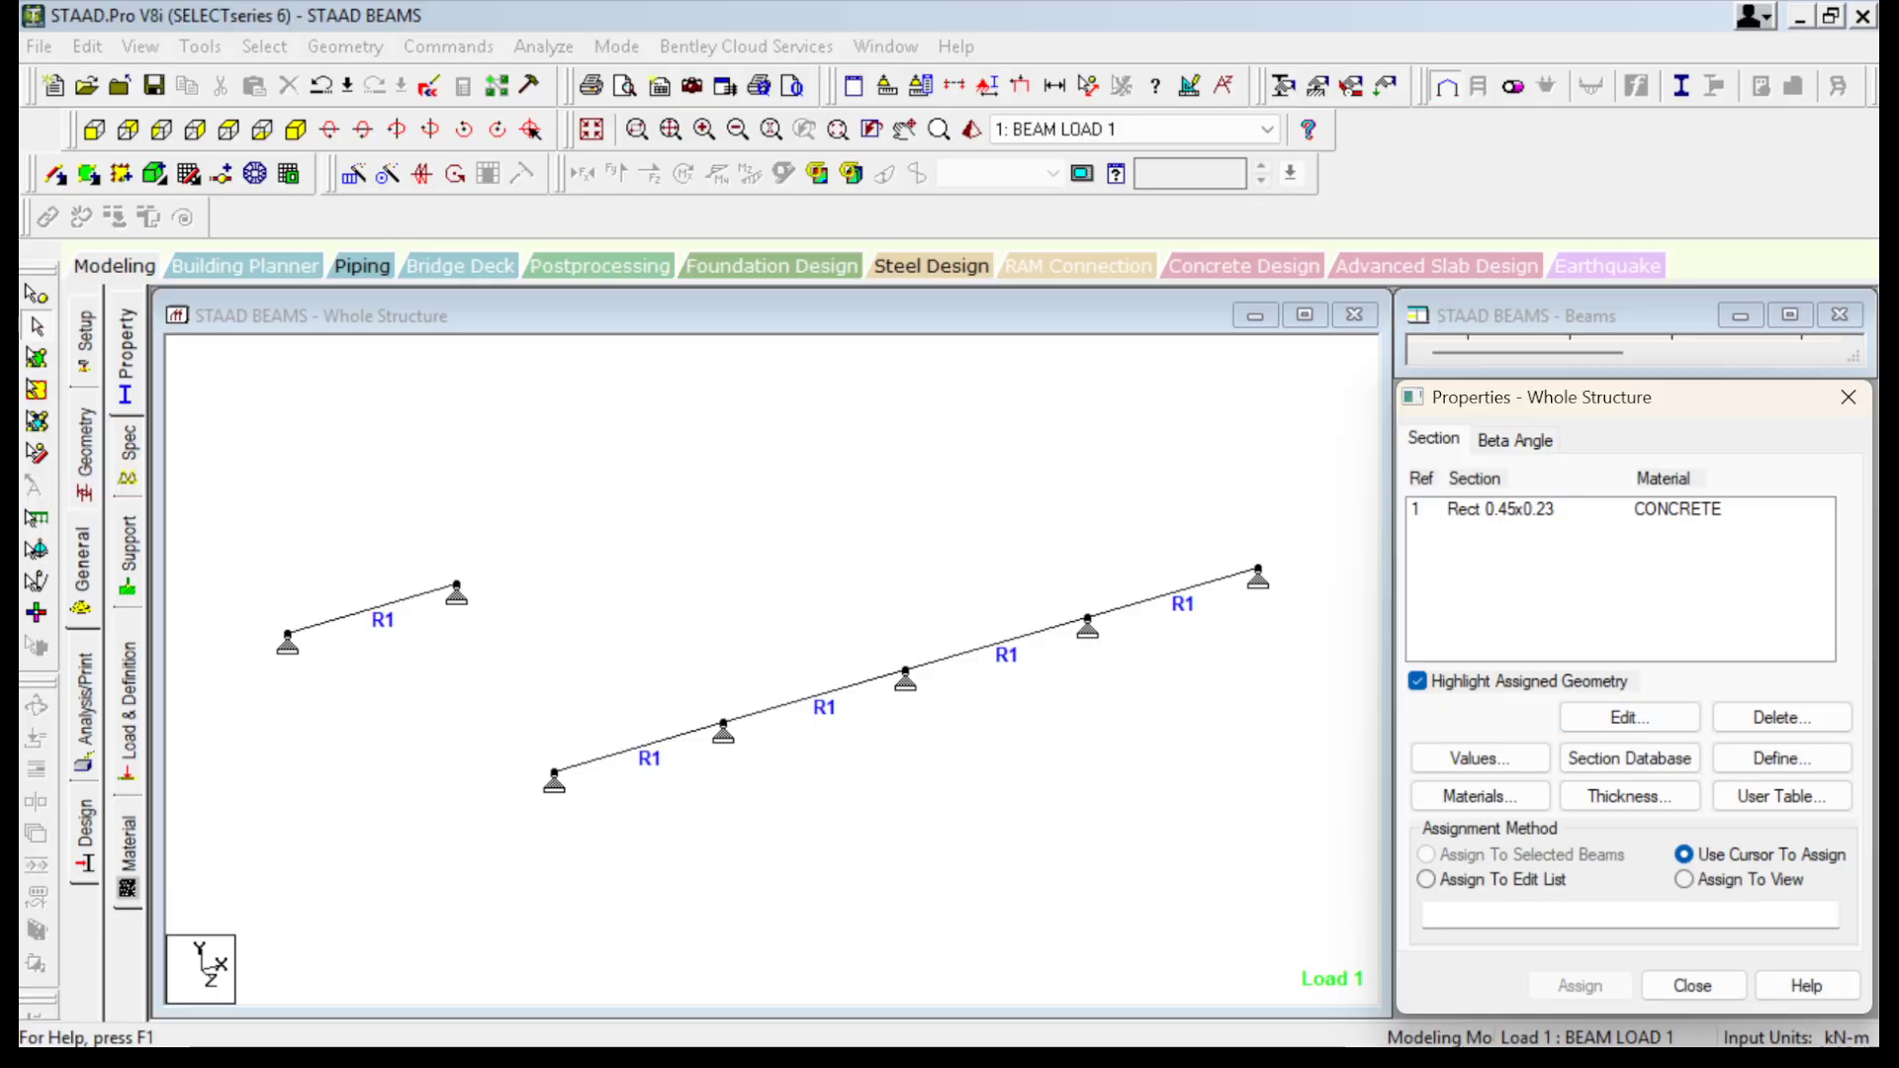
pyautogui.scroll(-3, 771, 682)
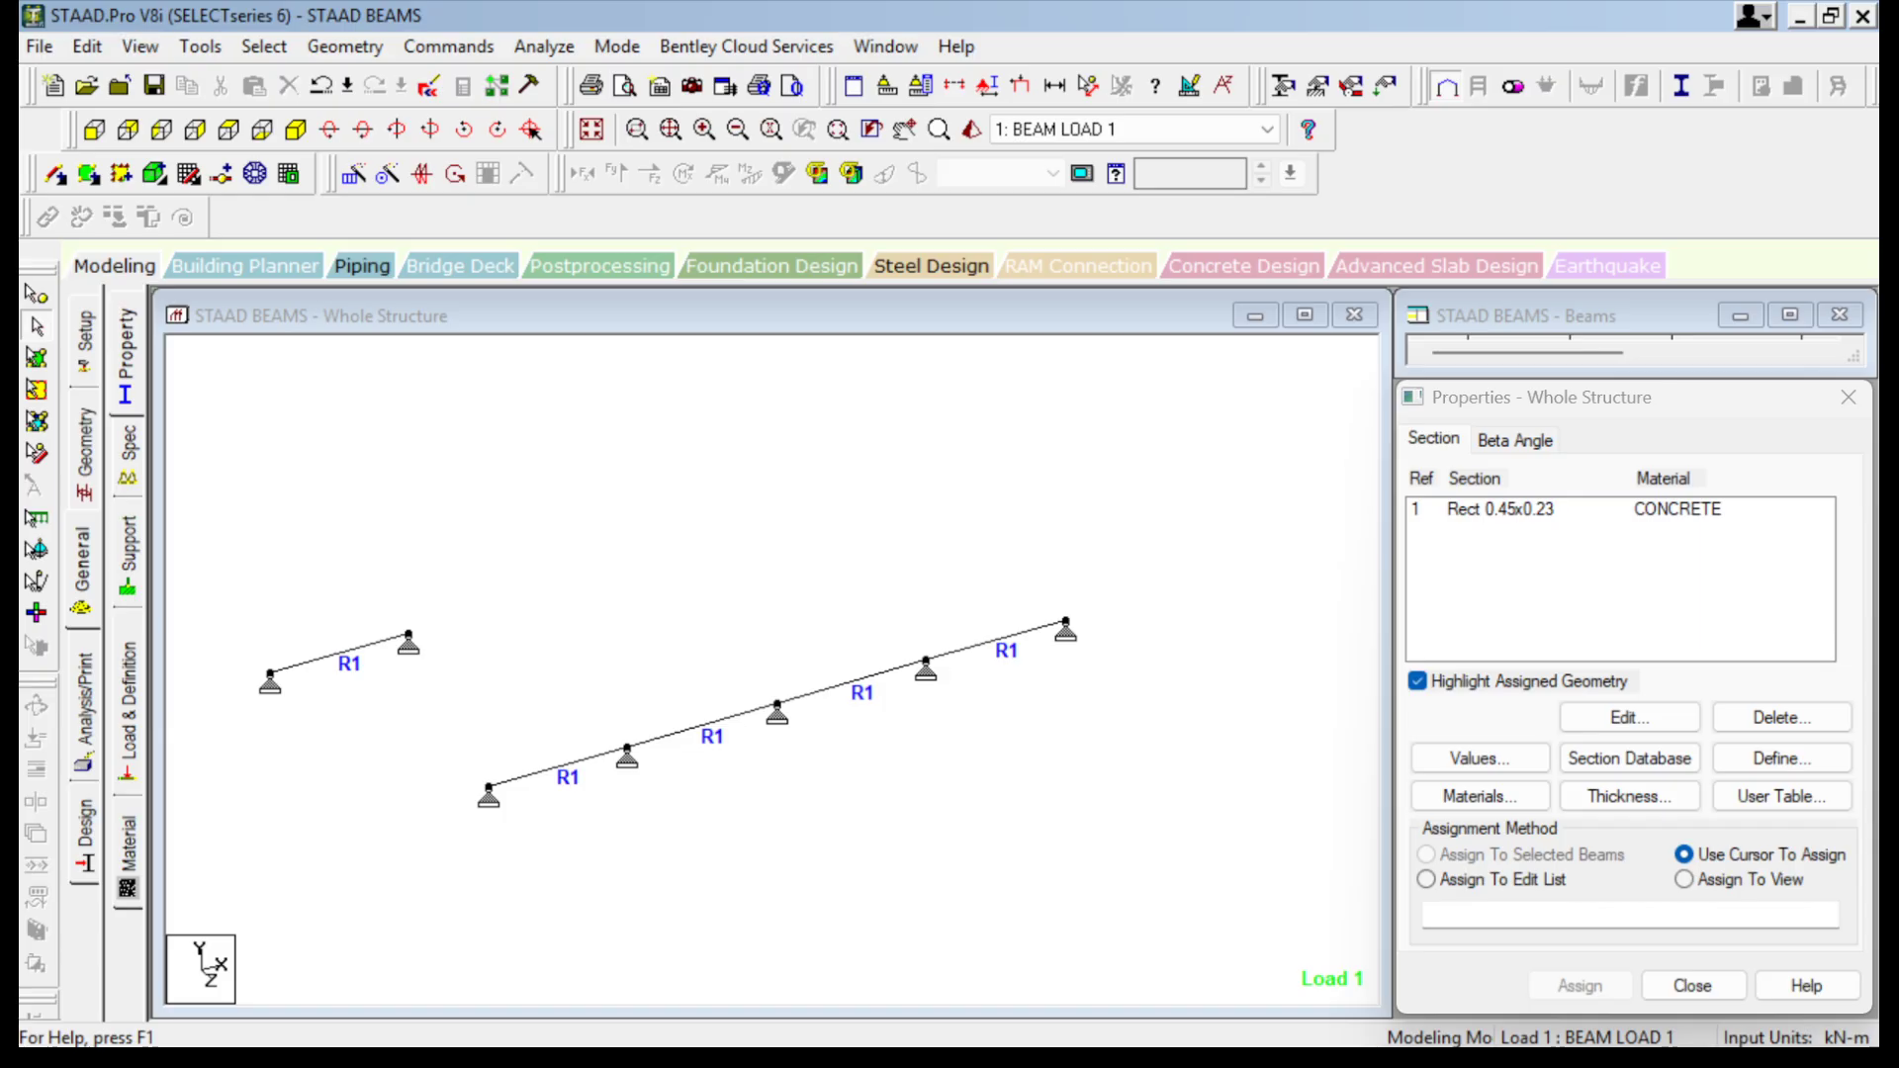
# Add a Perform Analysis command with the No Print option and close the analysis commands dialog.
pyautogui.click(84, 710)
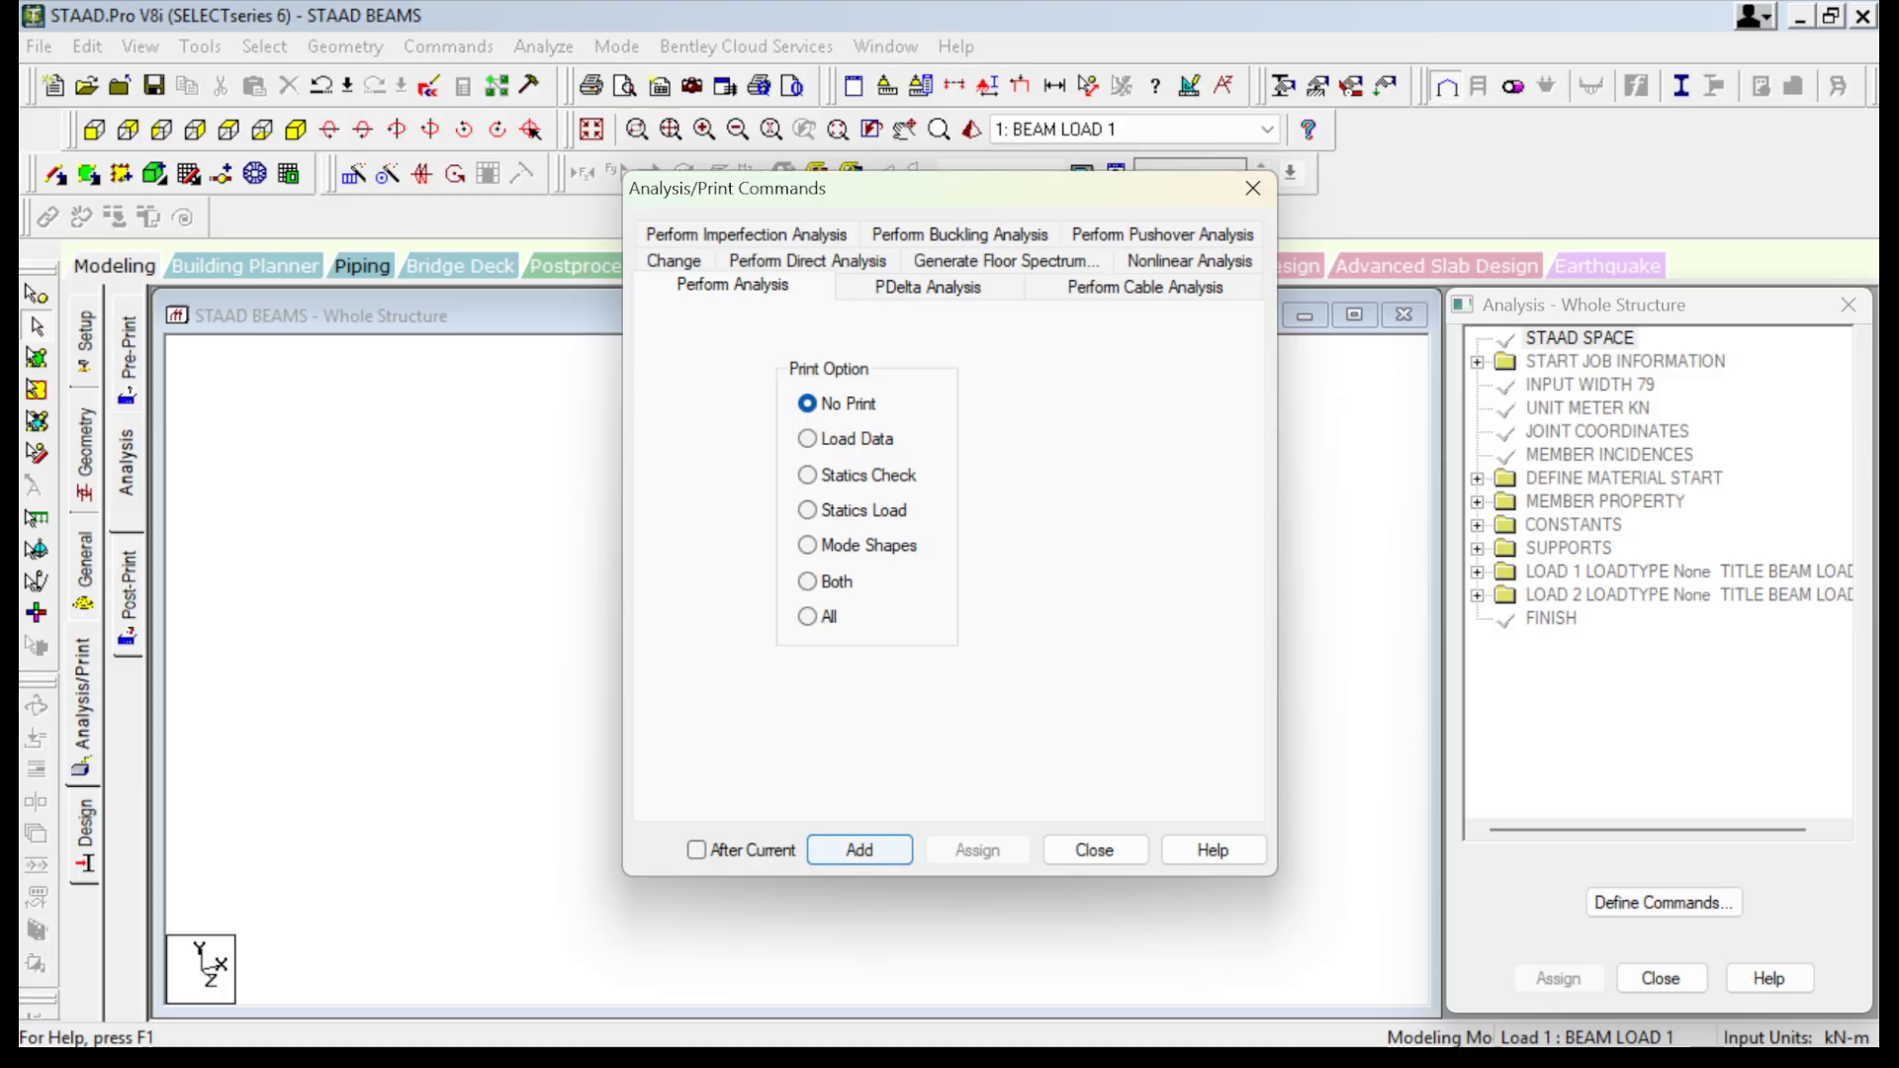
pyautogui.click(860, 849)
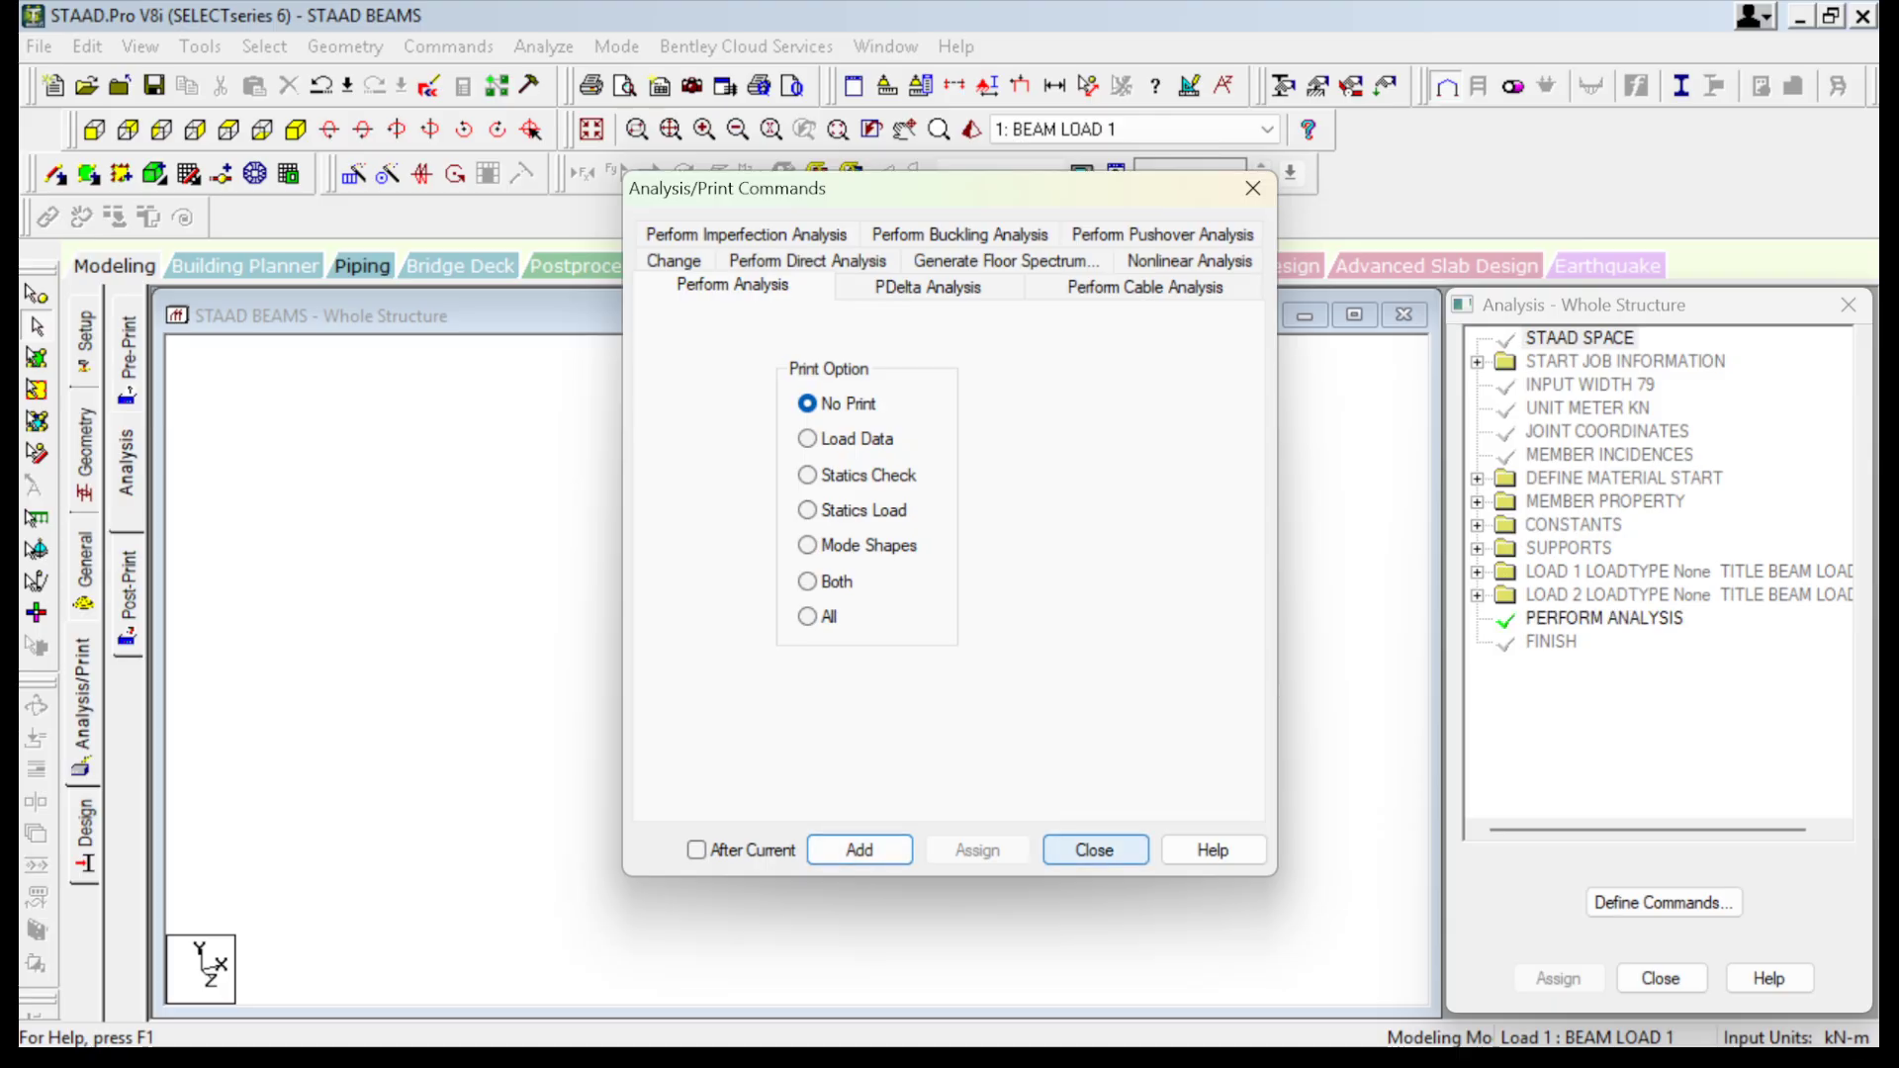
pyautogui.click(1095, 850)
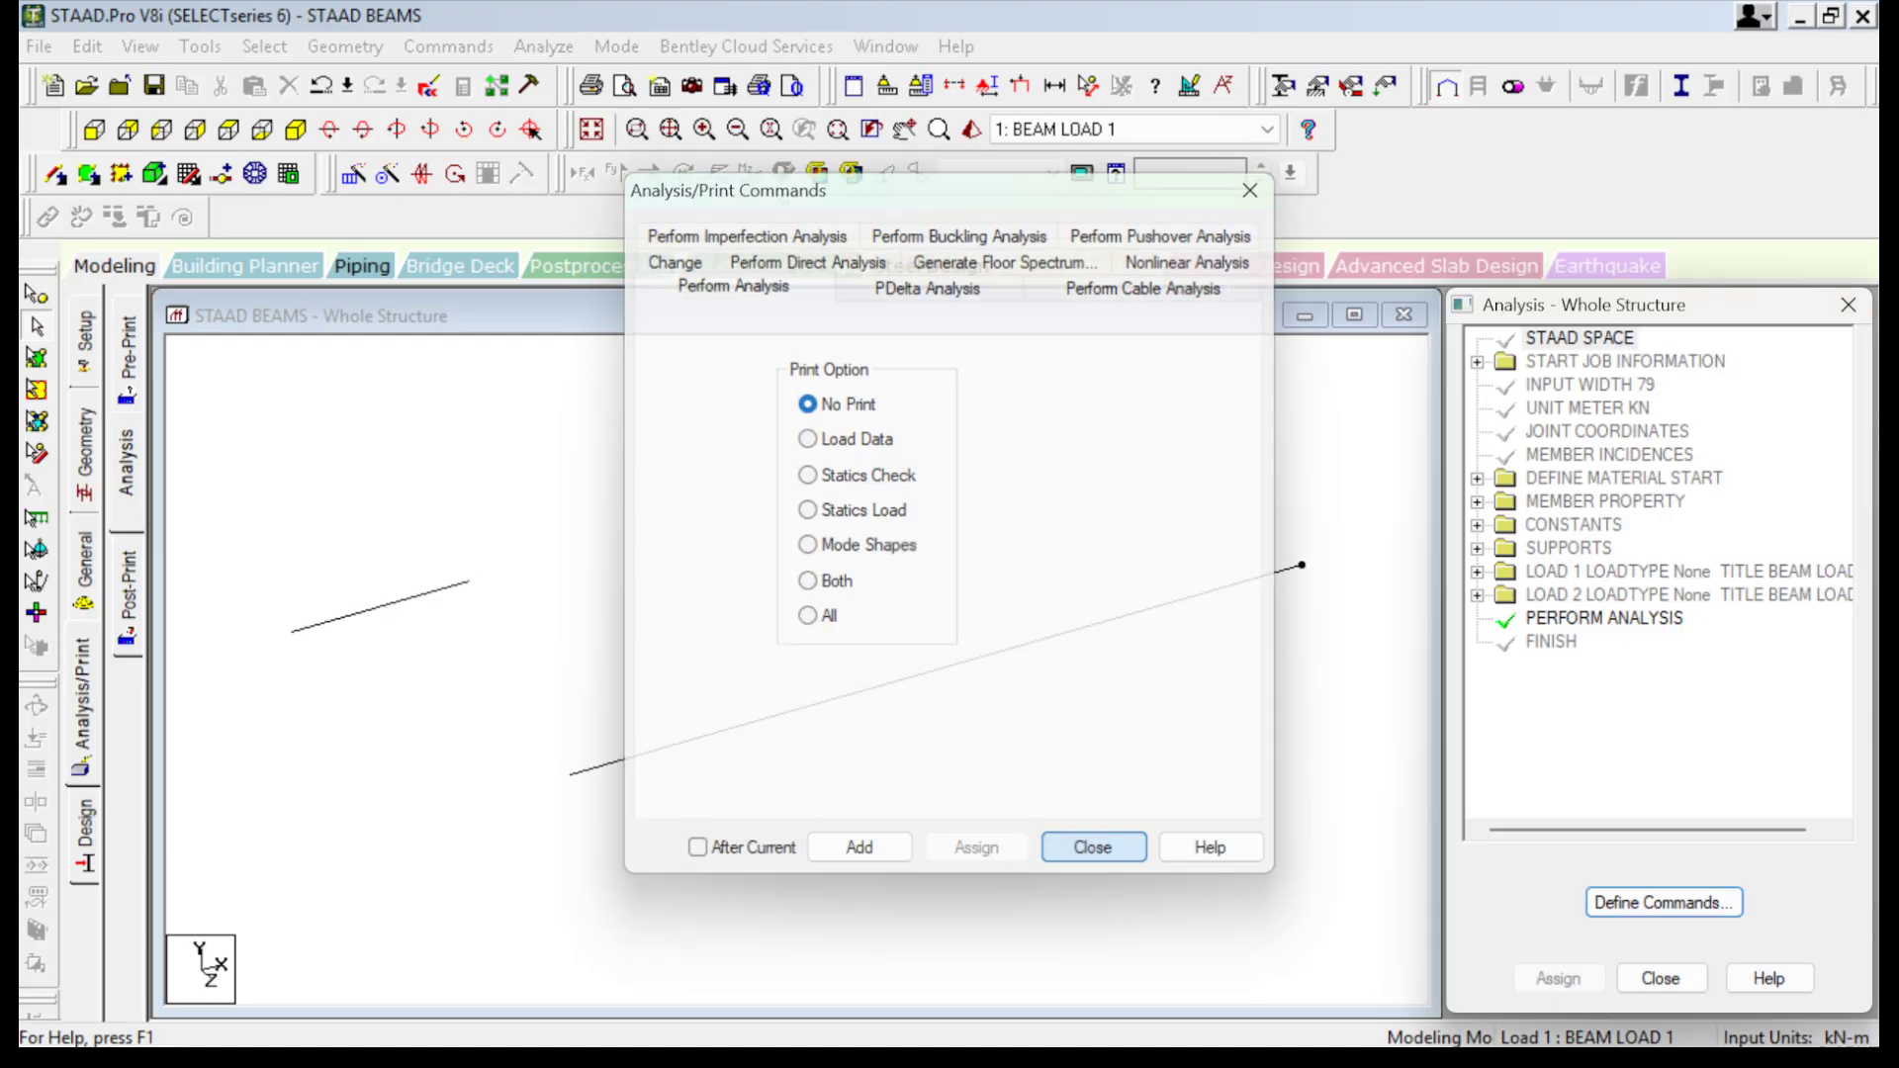
# Switch to concrete design and open the definition of the design parameters.
pyautogui.click(84, 832)
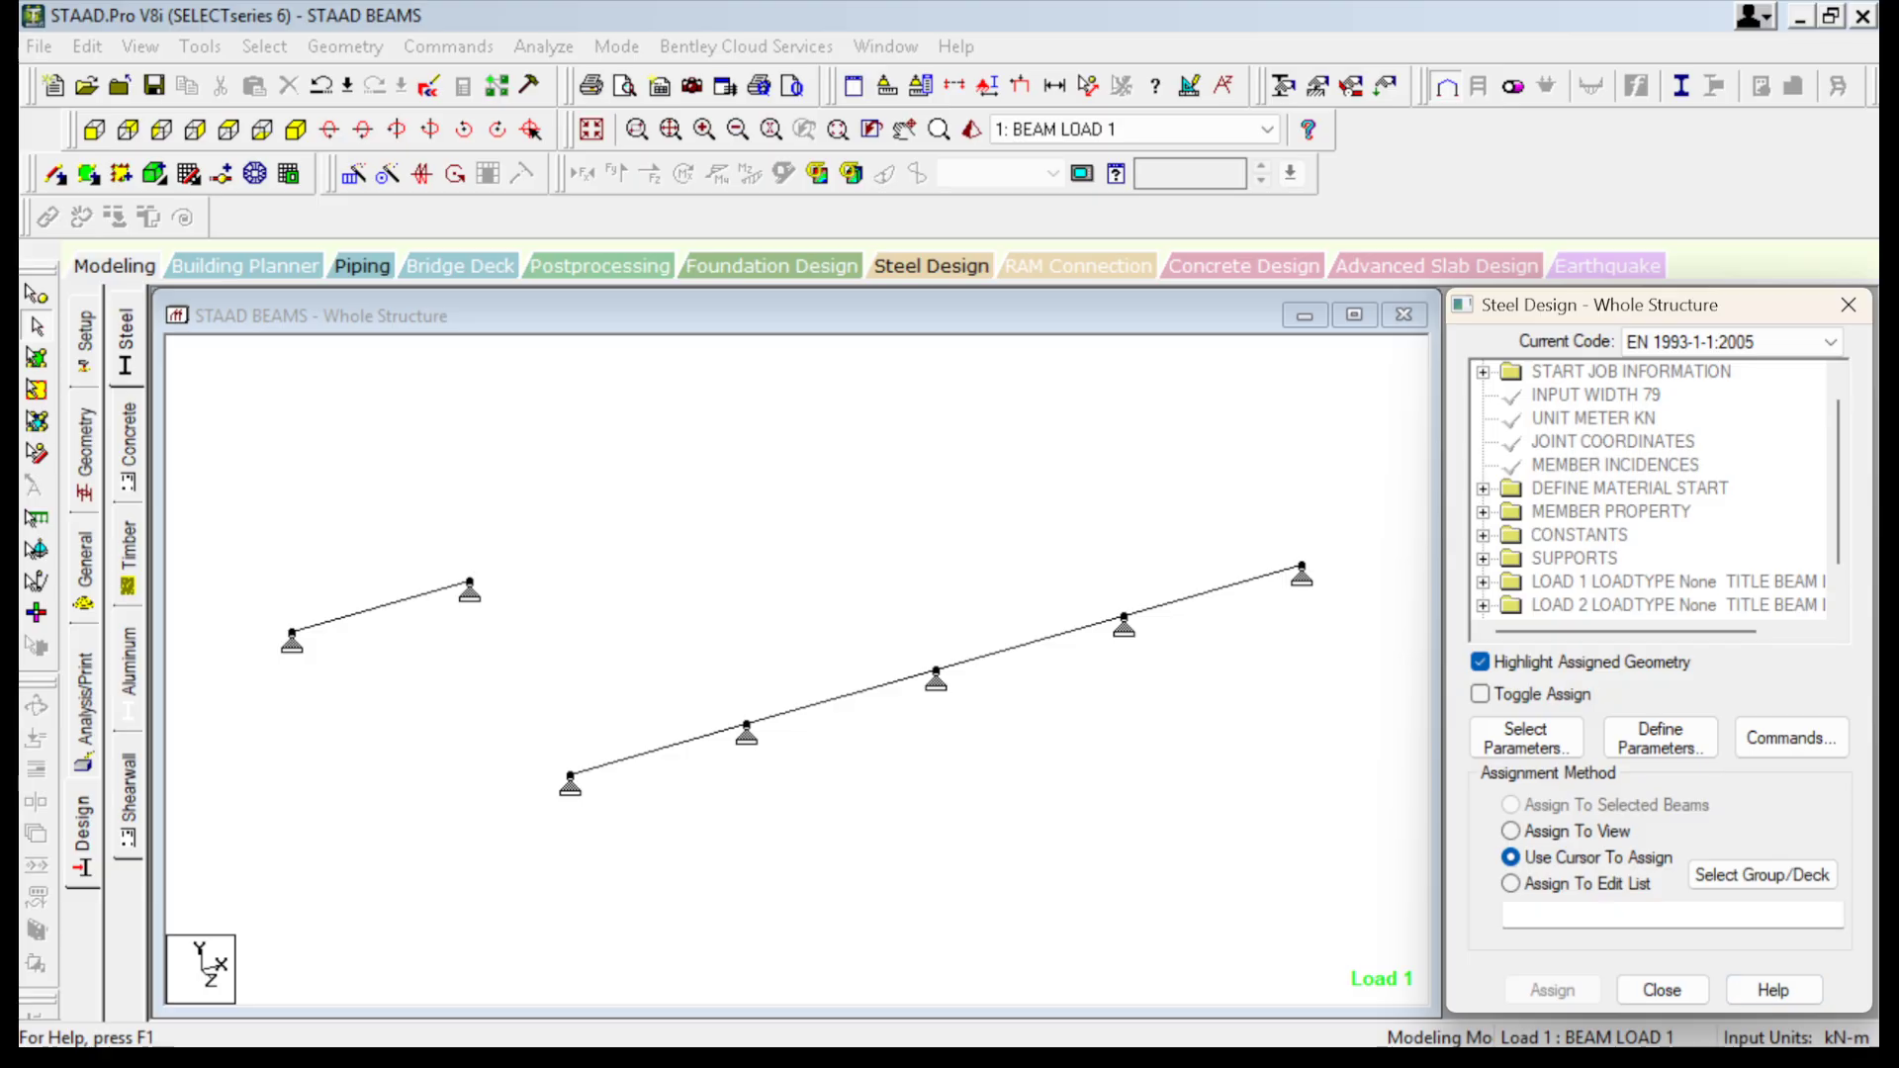
pyautogui.click(128, 445)
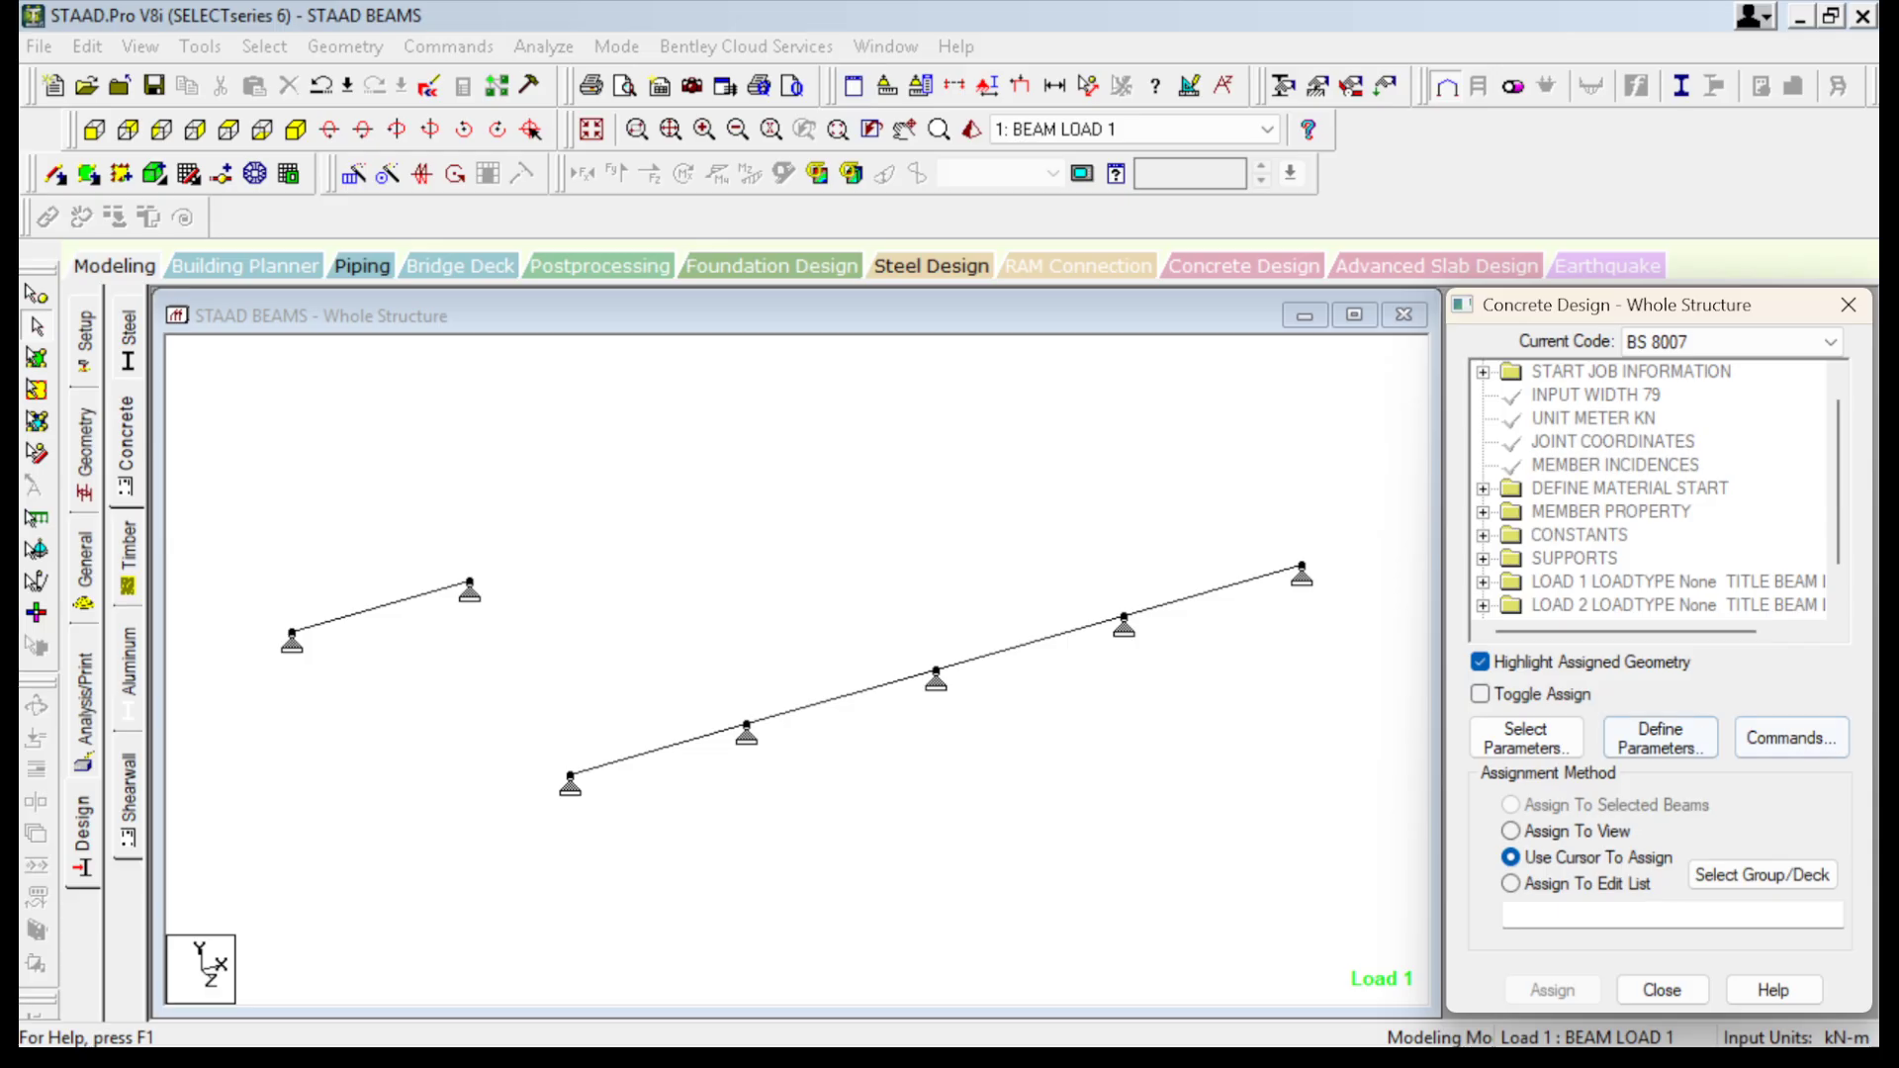
pyautogui.scroll(-1, 1660, 490)
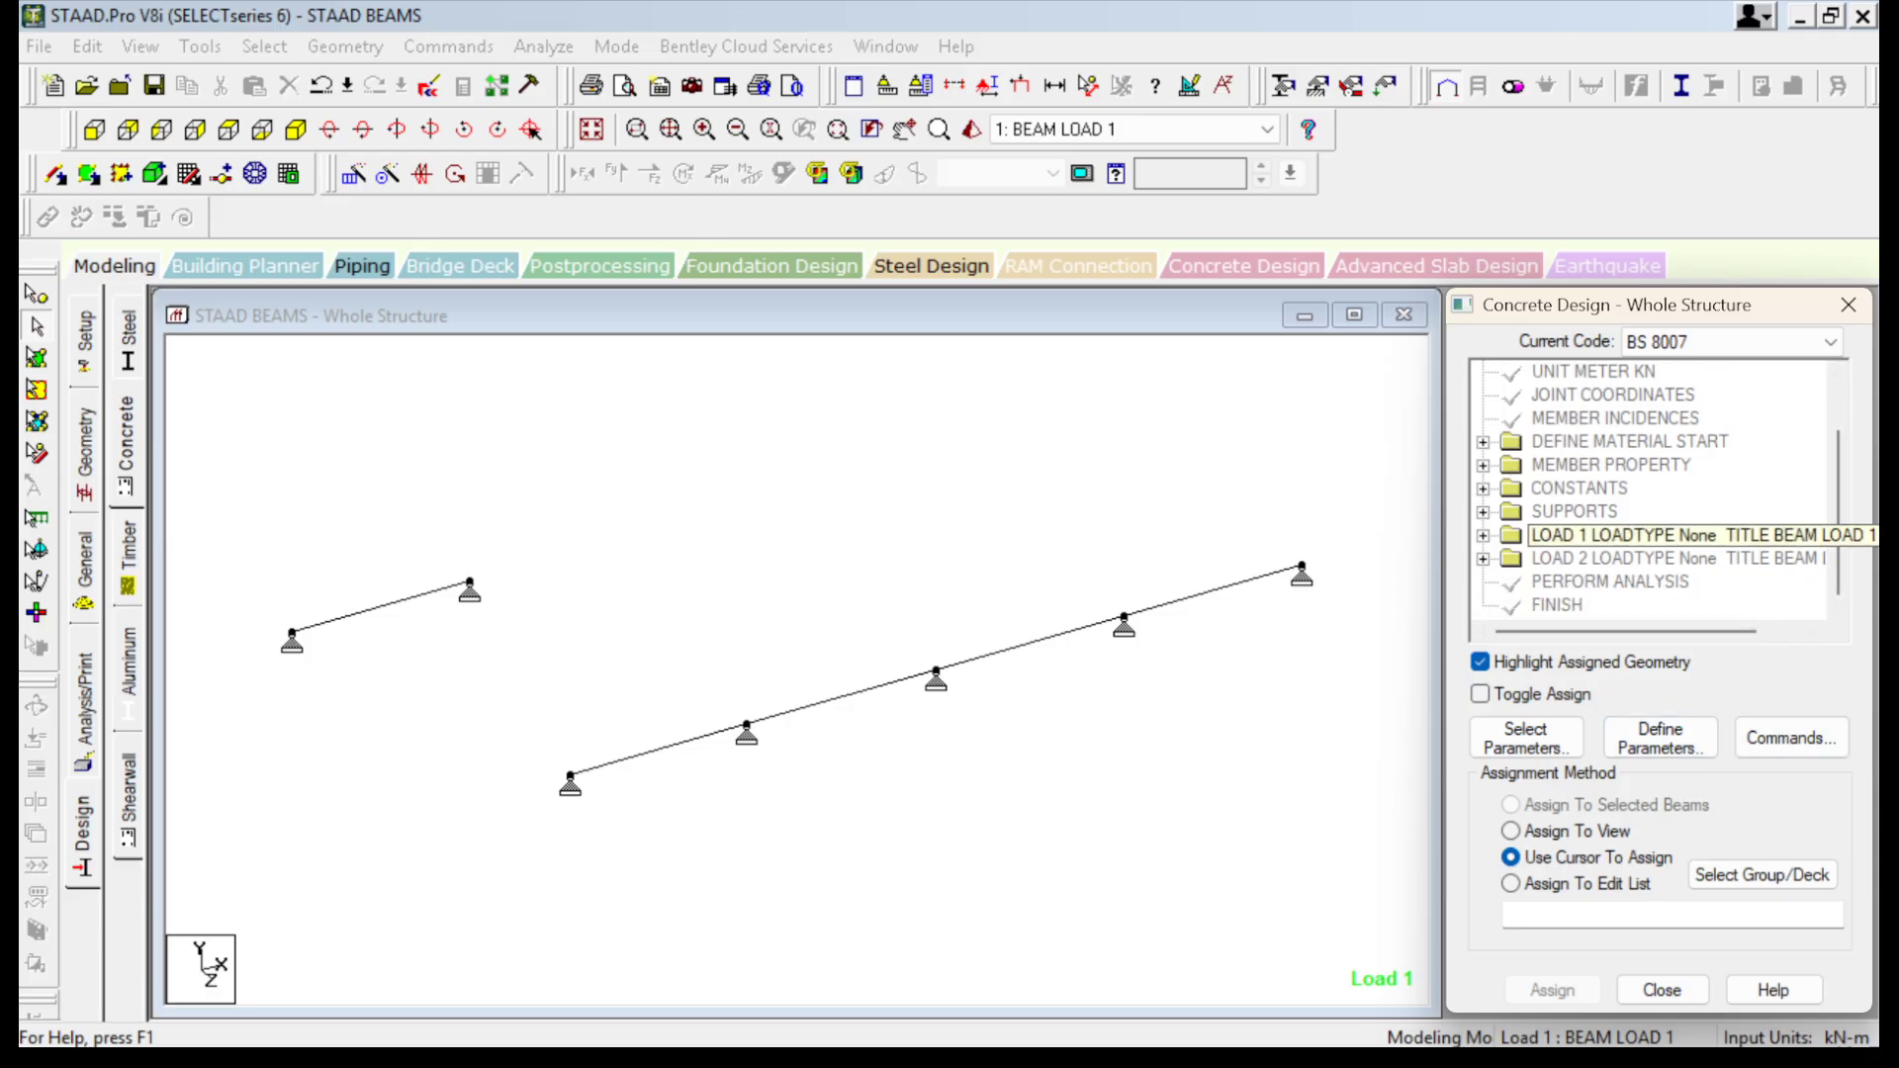
pyautogui.click(1659, 738)
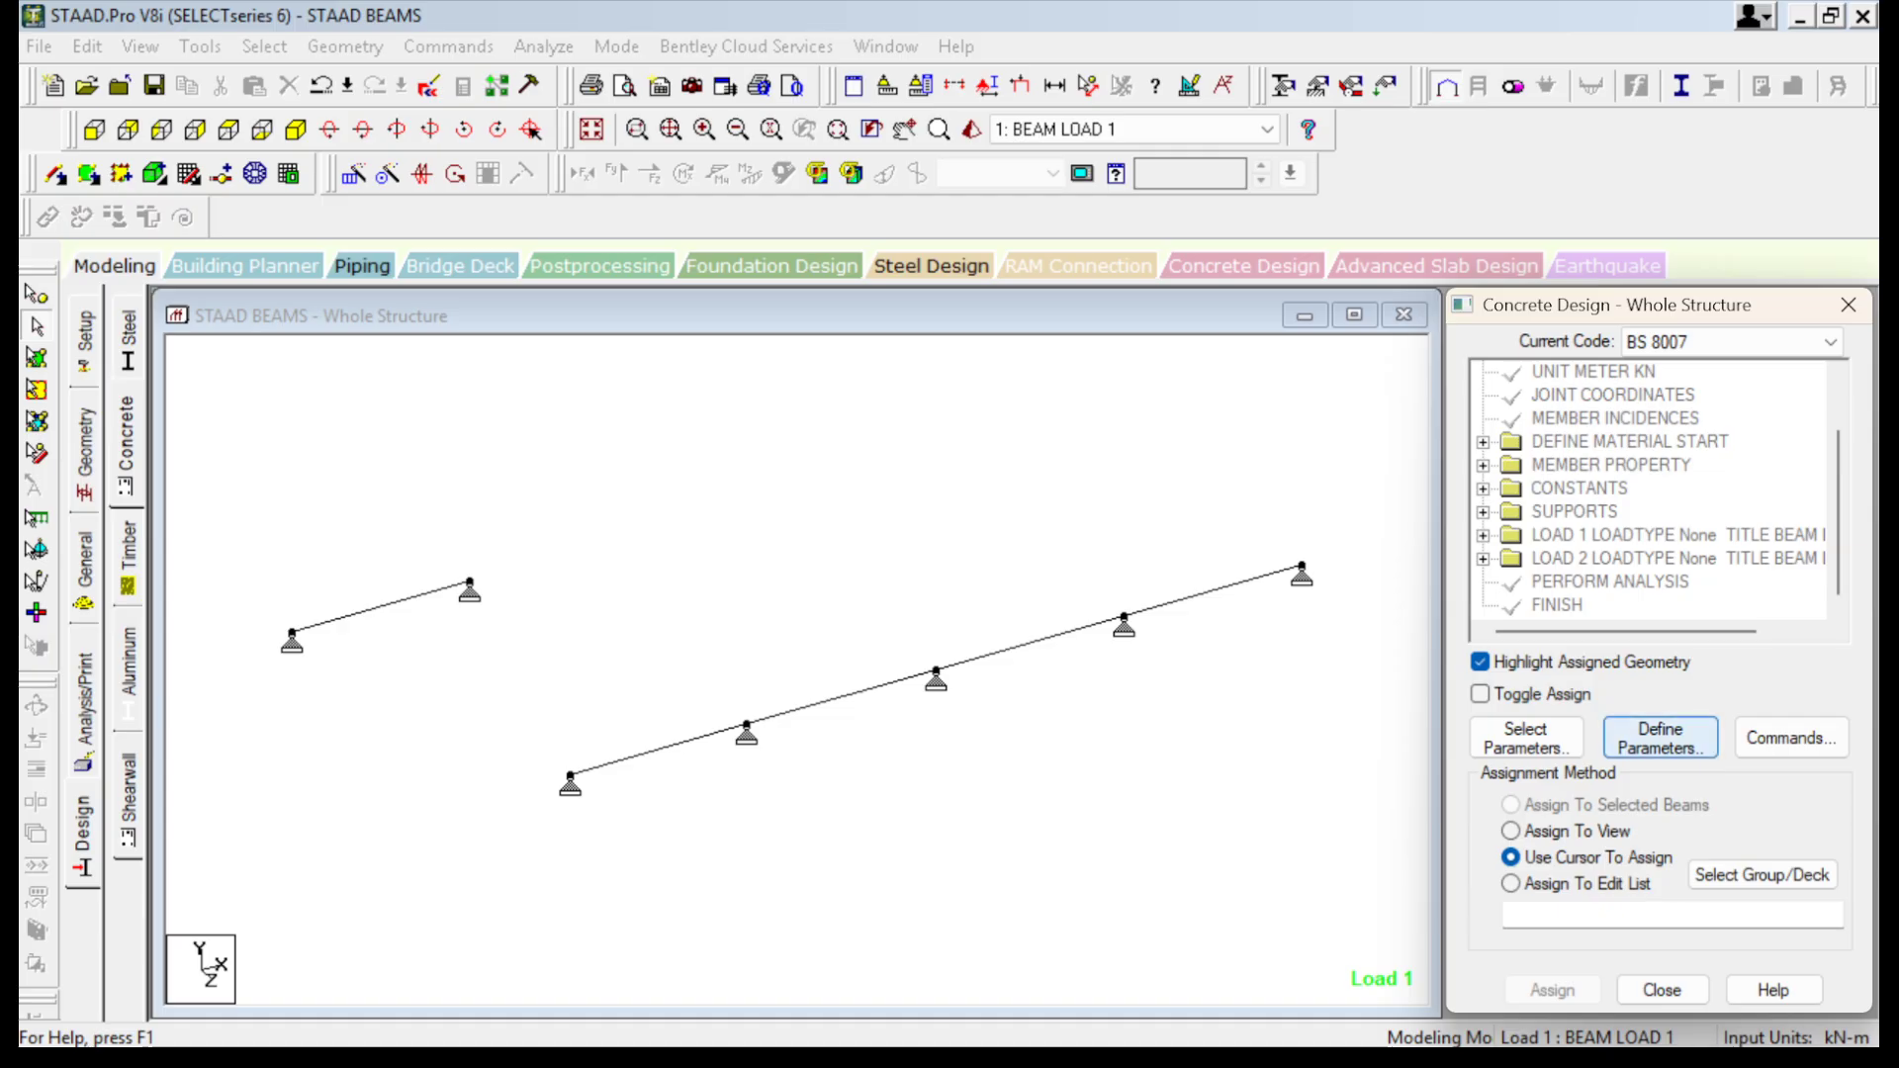
# Try to set the CLEAR parameter's distance from outer surface to main reinforcement to .025 m.
pyautogui.click(565, 306)
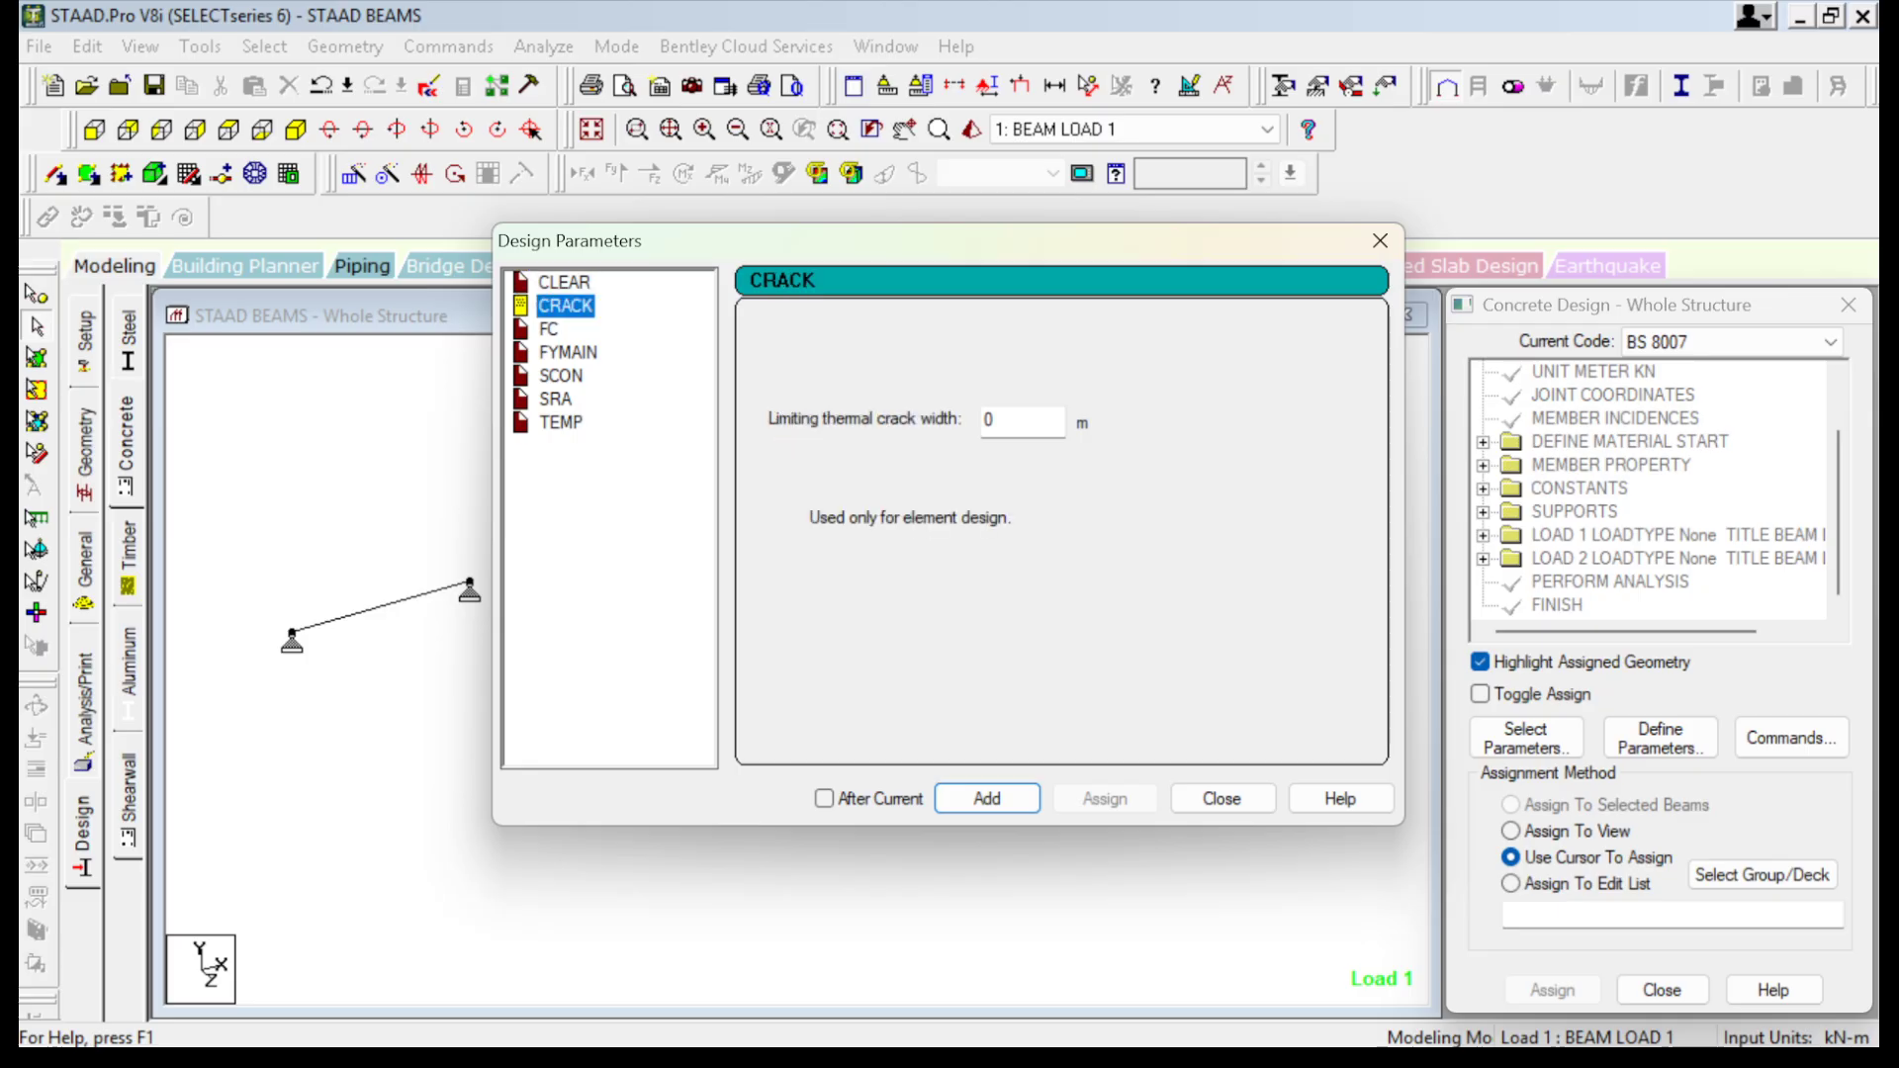
pyautogui.click(565, 281)
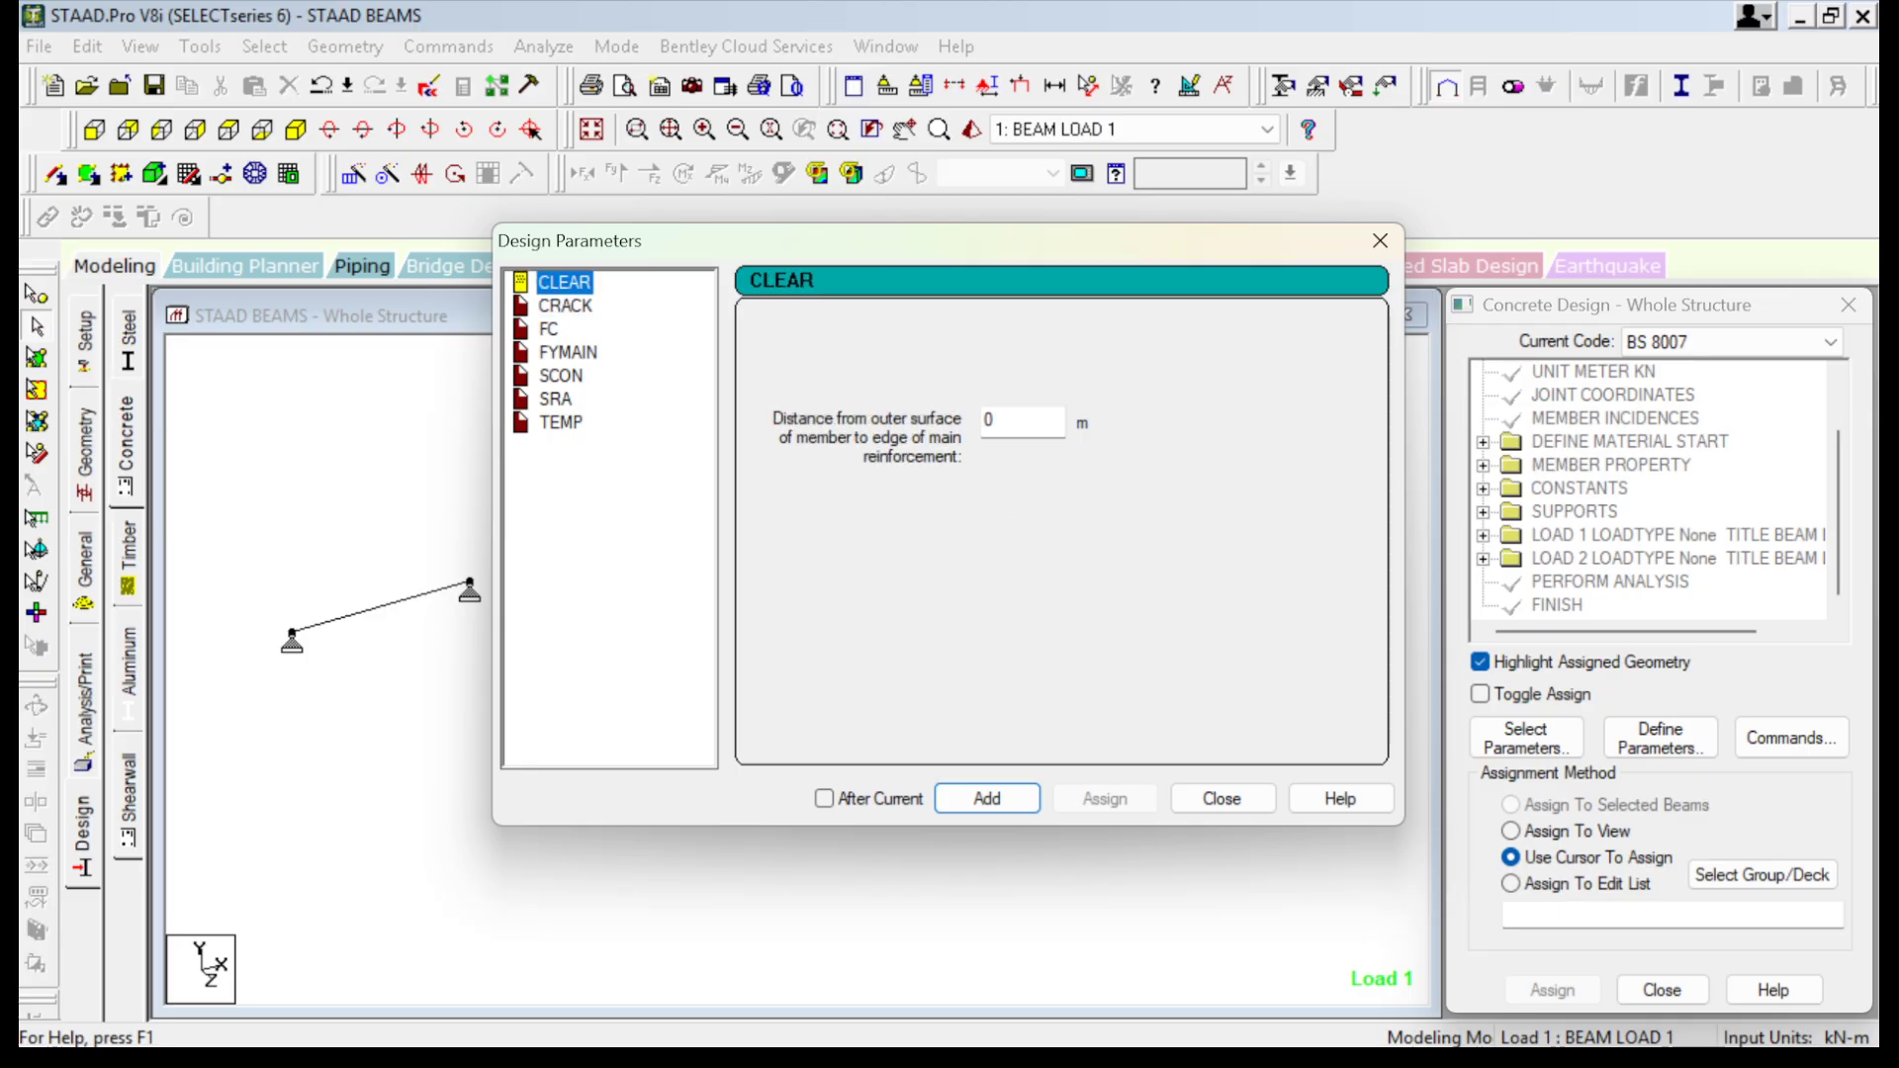
pyautogui.click(1007, 421)
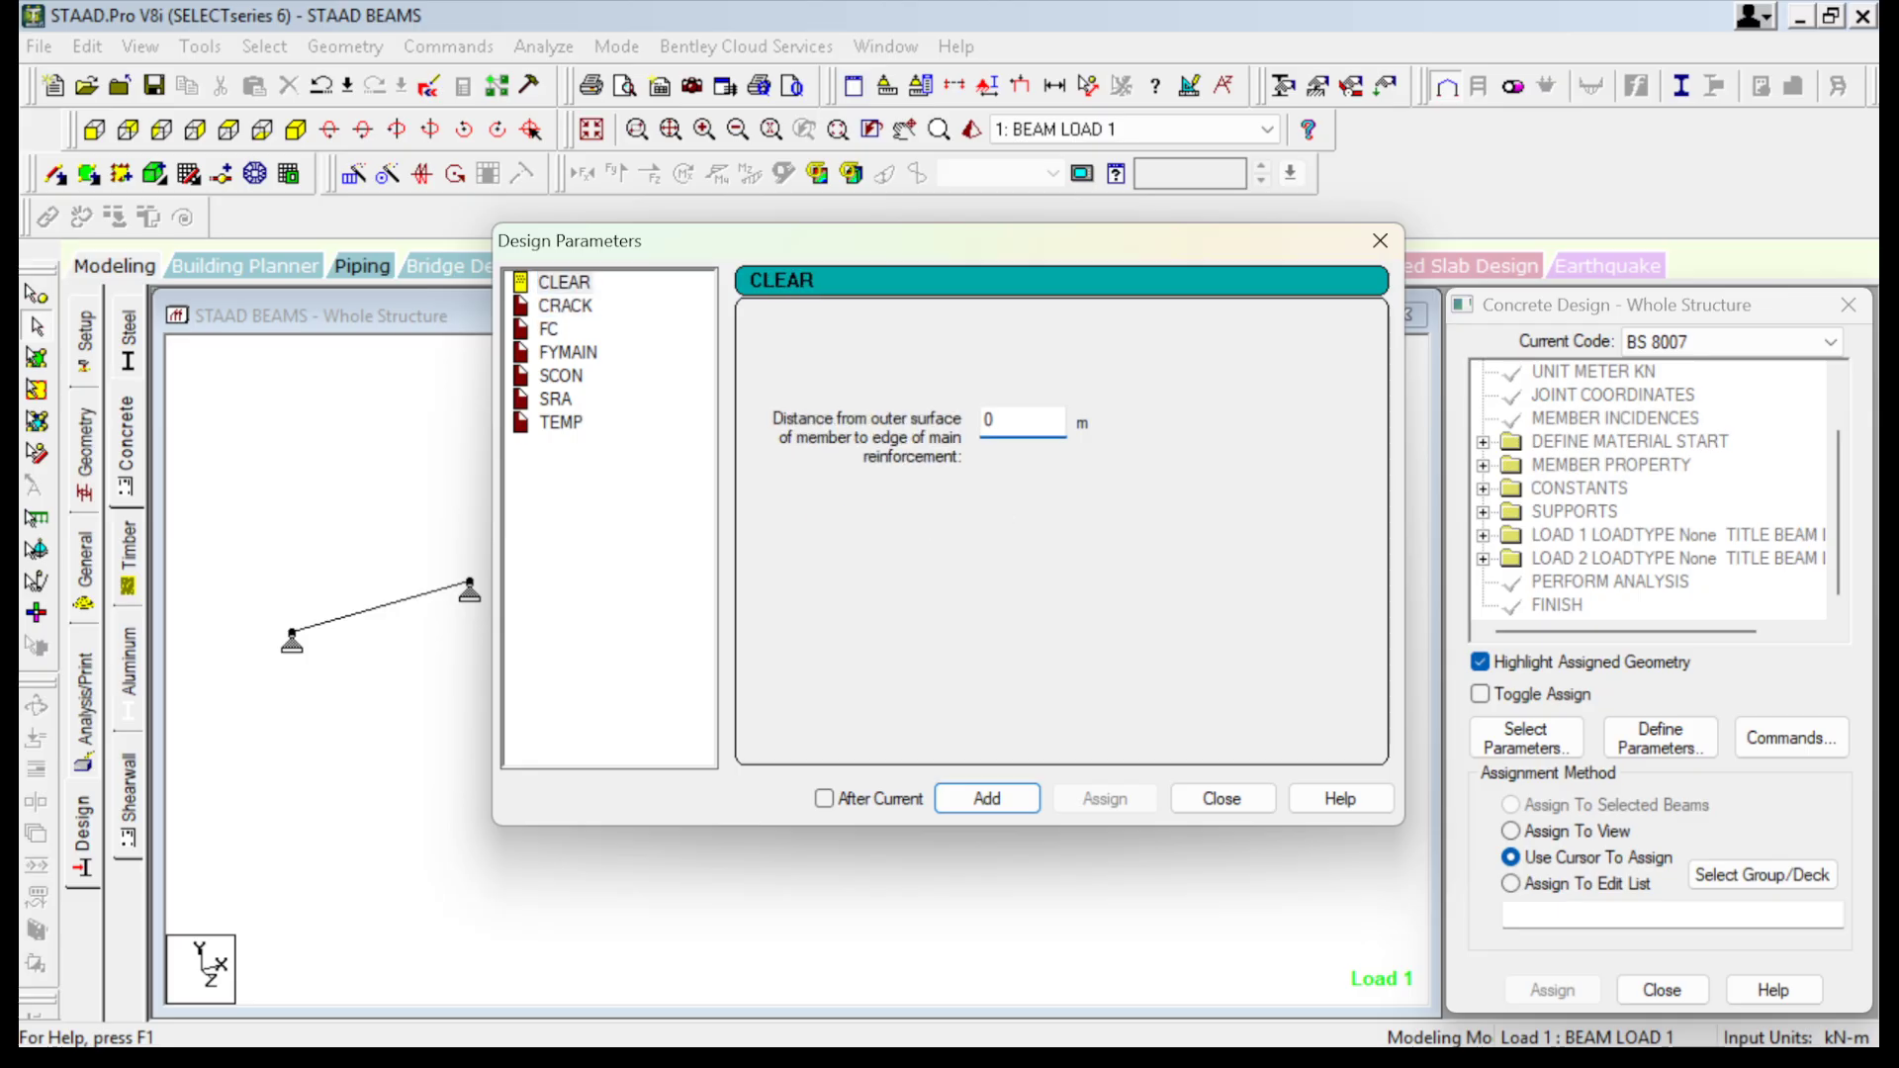
pyautogui.write('.025')
# Add an FYMAIN design parameter with a main reinforcement yield strength of 410000 kN/m2.
pyautogui.click(569, 353)
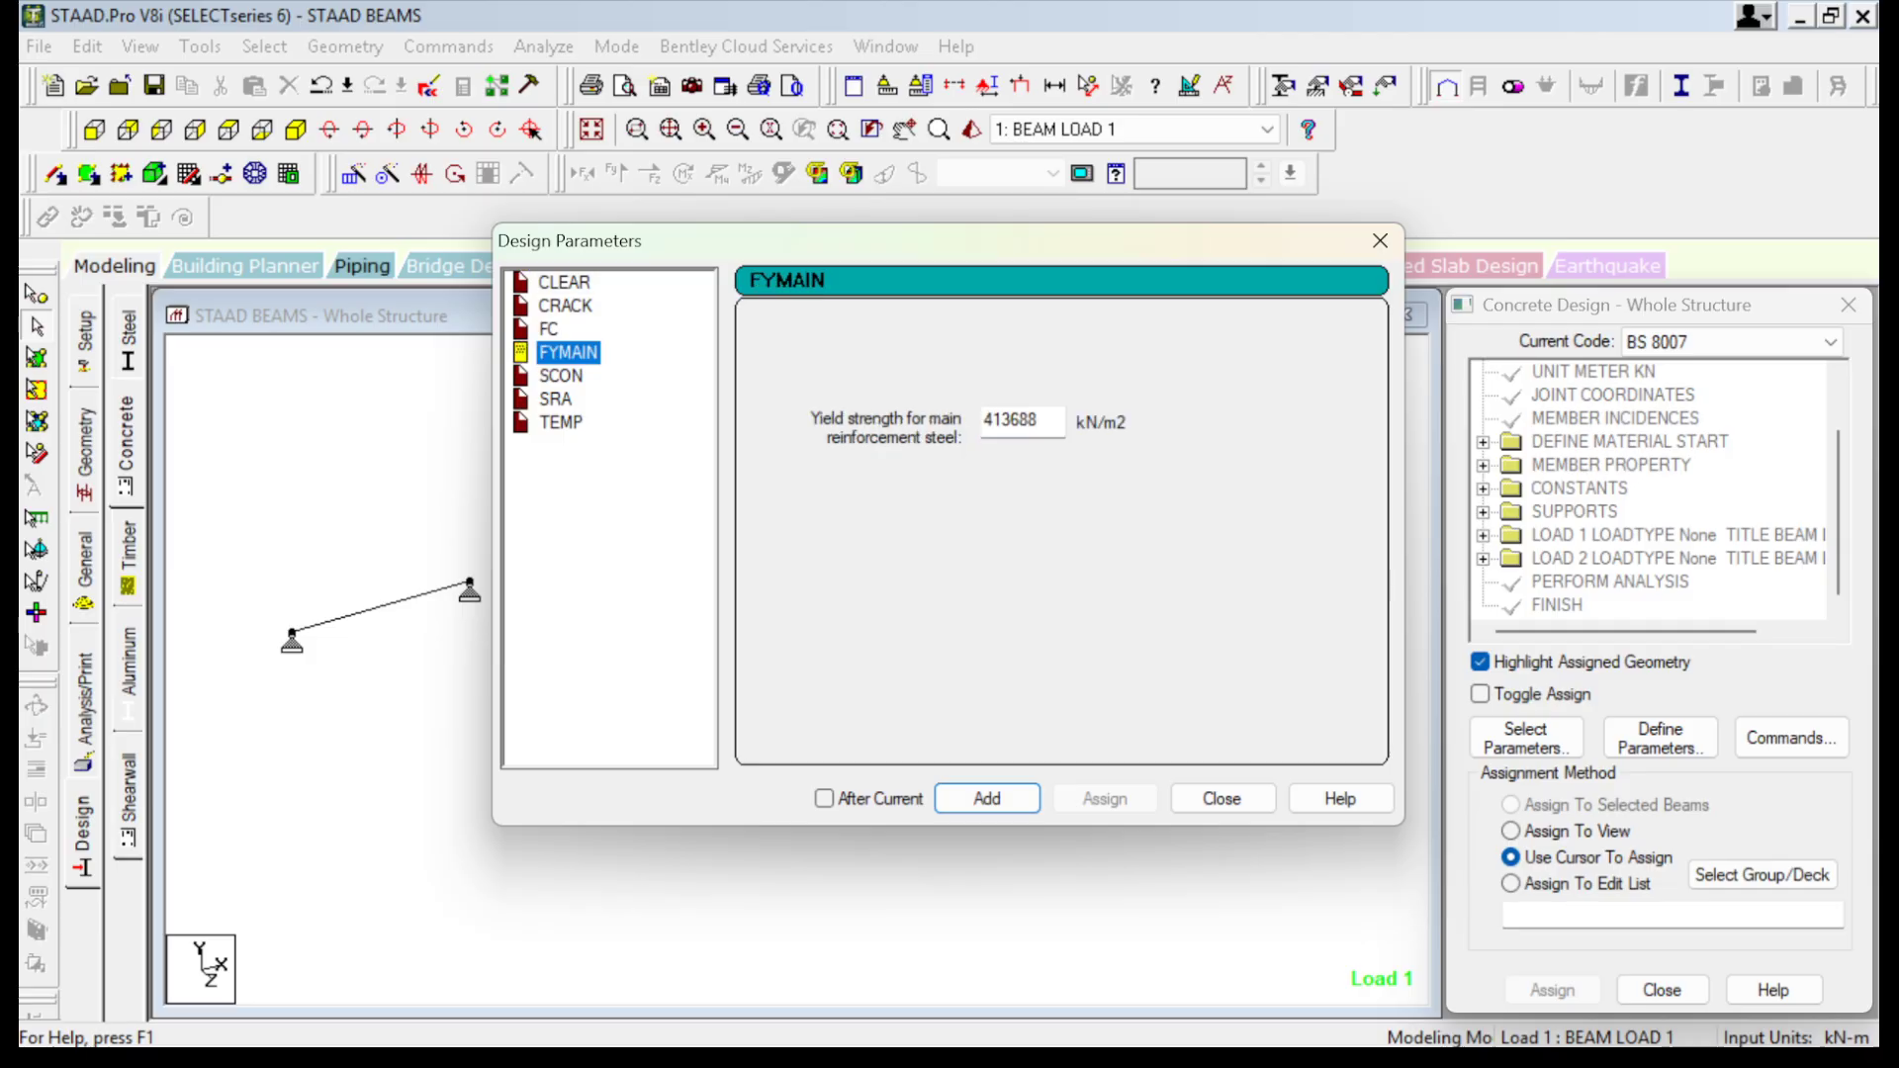
pyautogui.doubleClick(1013, 421)
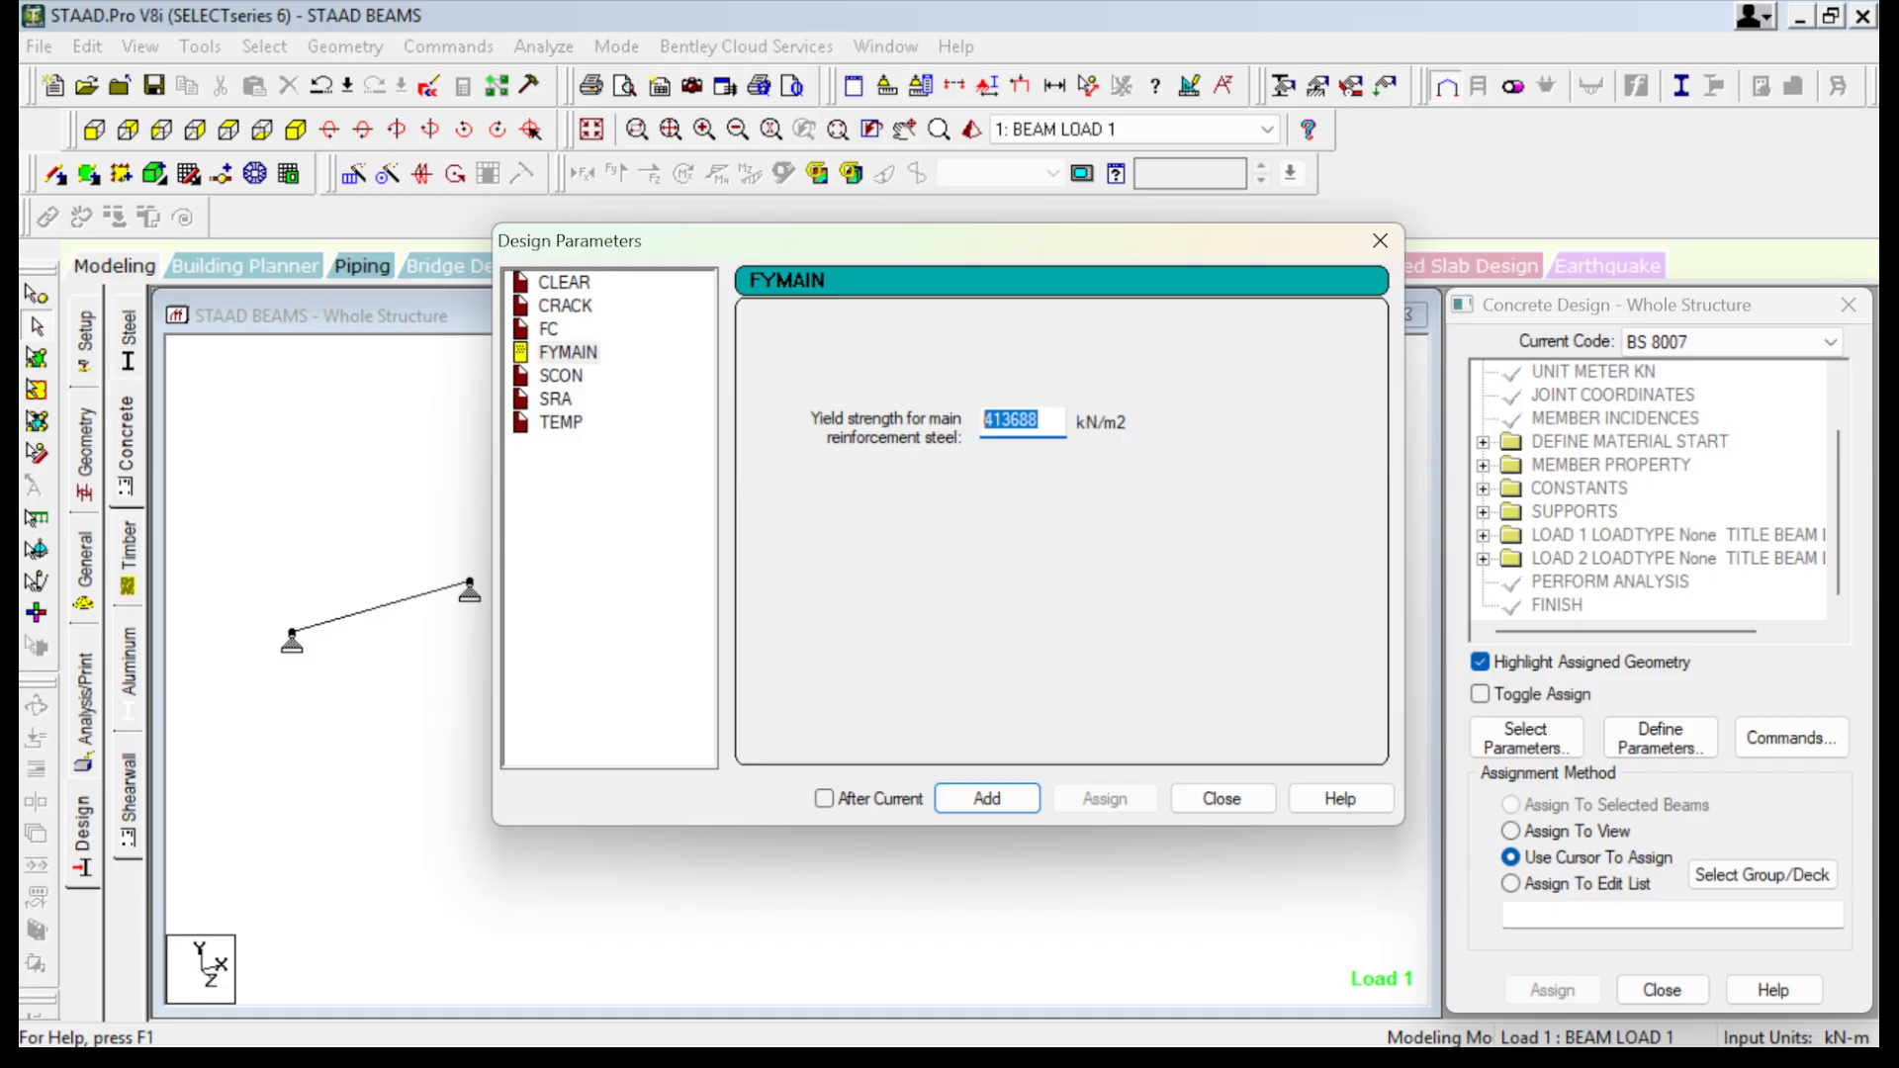
pyautogui.write('410000')
pyautogui.click(987, 798)
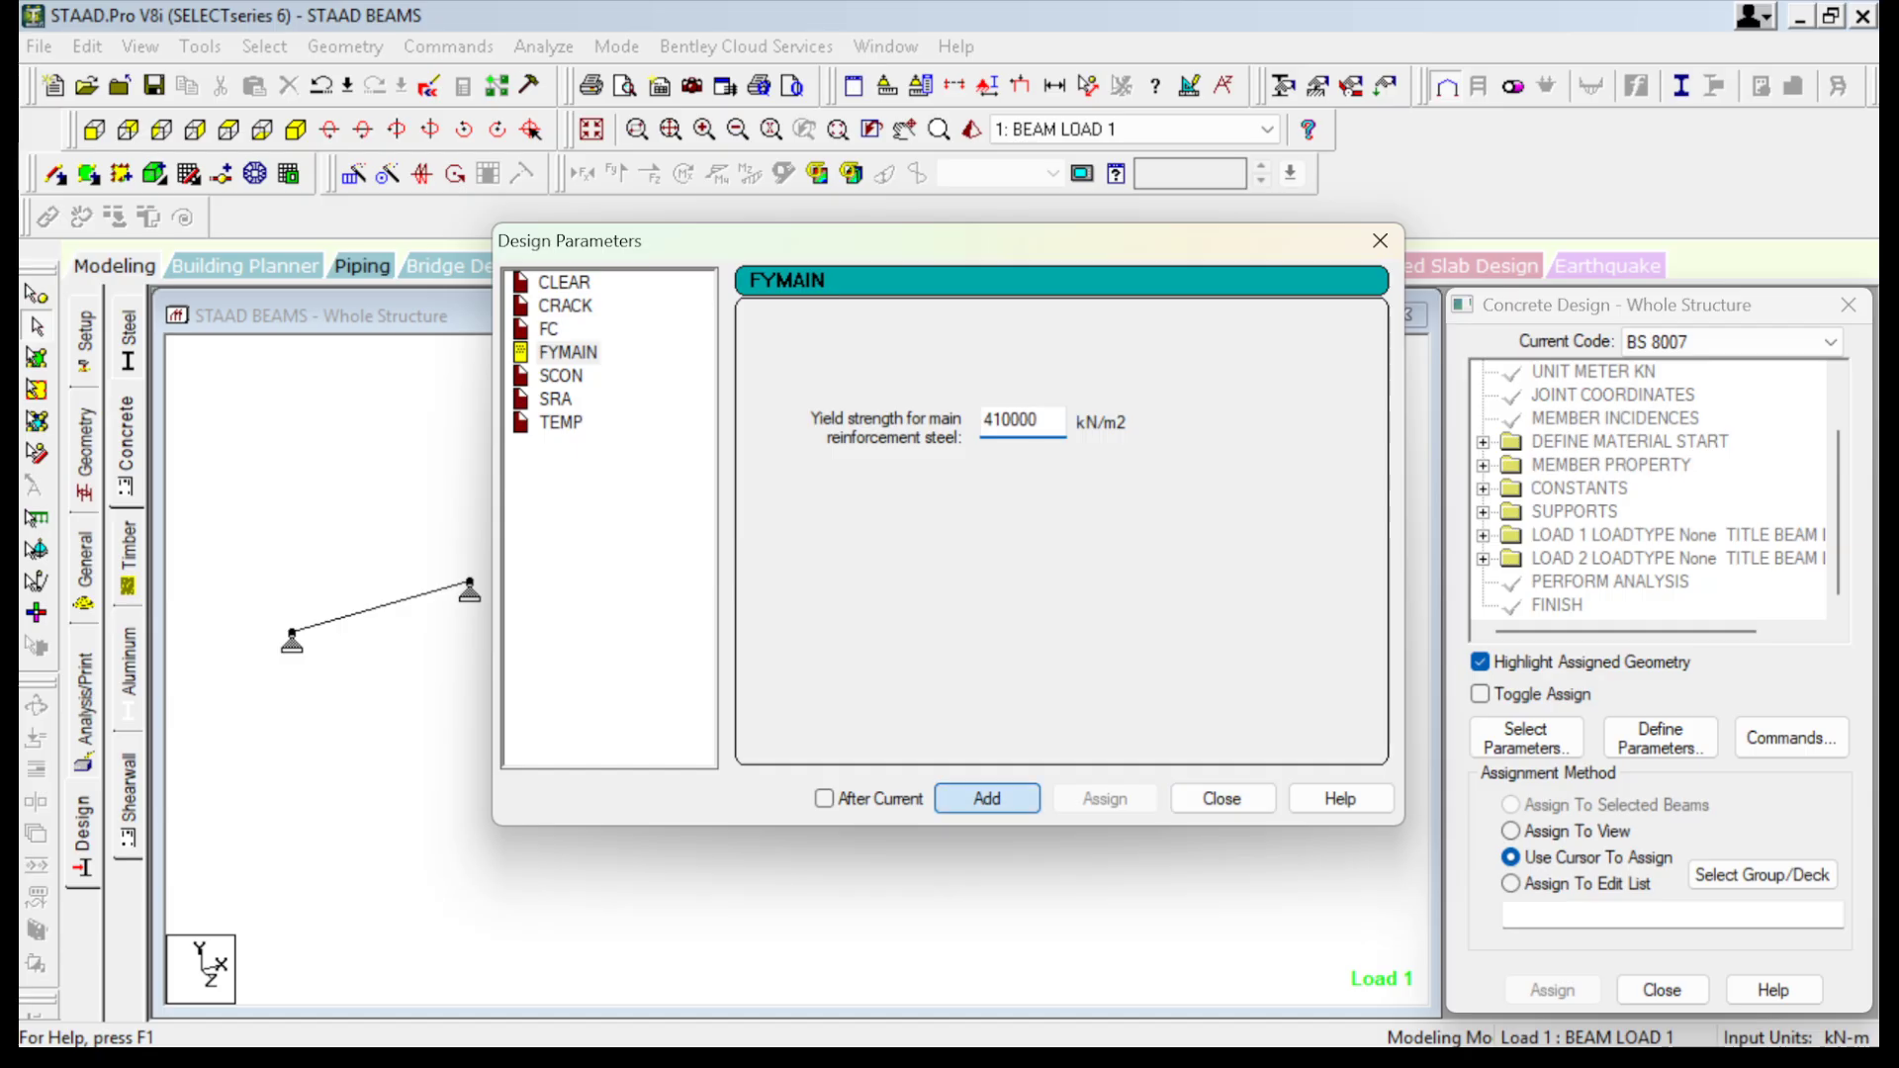
# Add an FC design parameter with a concrete compressive strength of 20000 kN/m2 and close the parameter definitions.
pyautogui.click(568, 352)
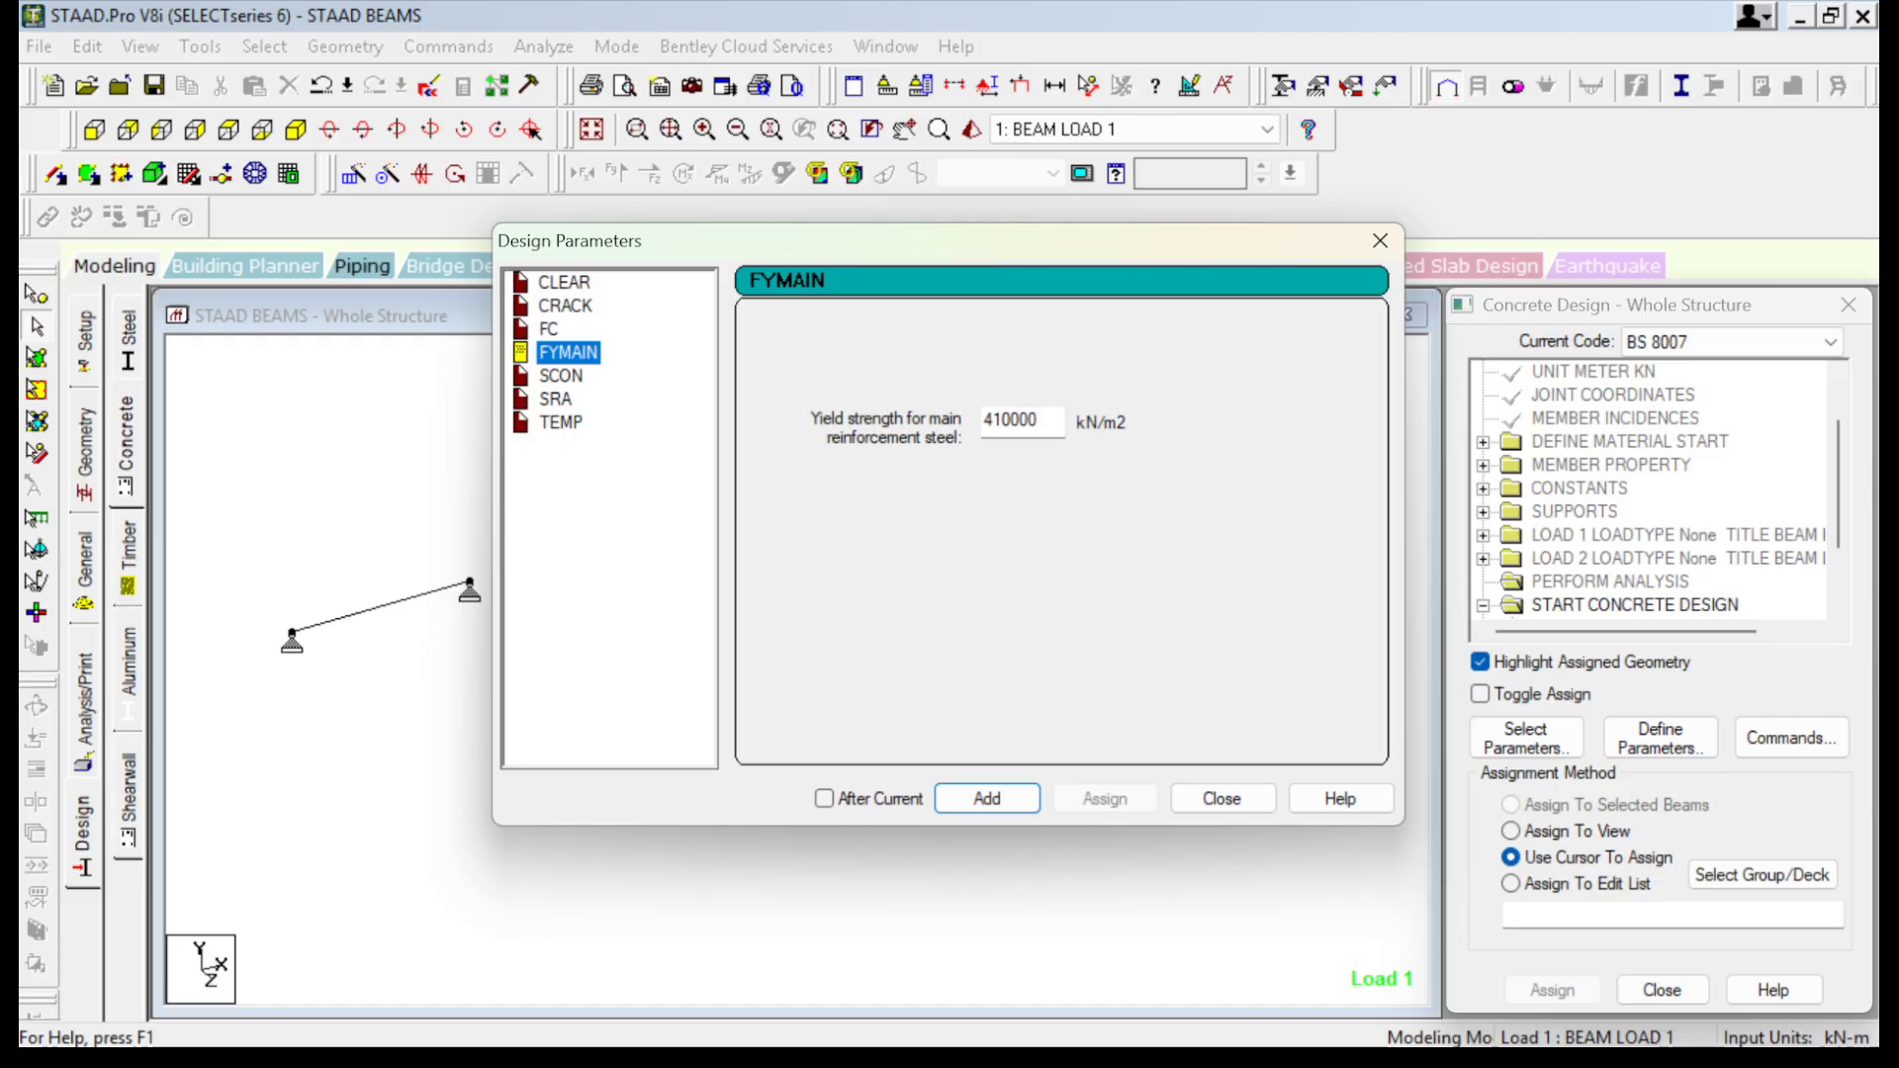
pyautogui.click(549, 329)
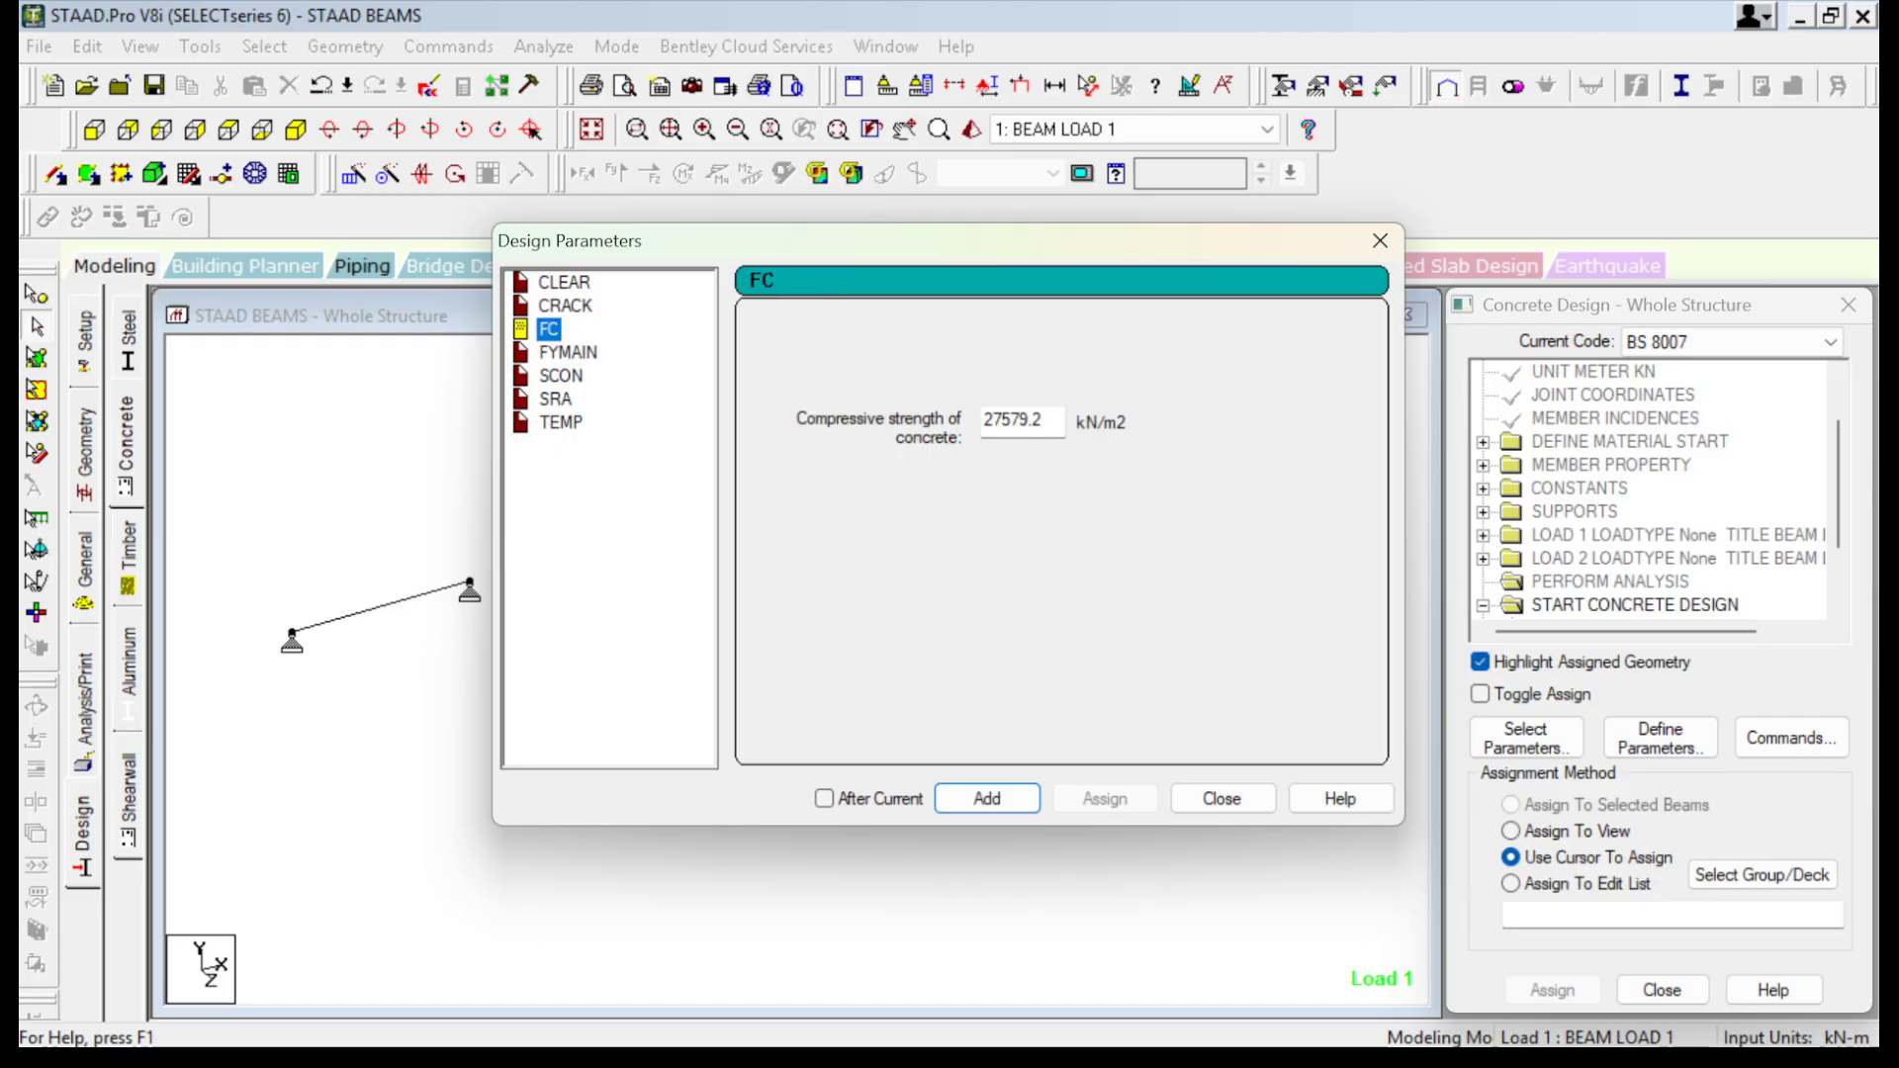
pyautogui.press('Tab')
pyautogui.write('20000')
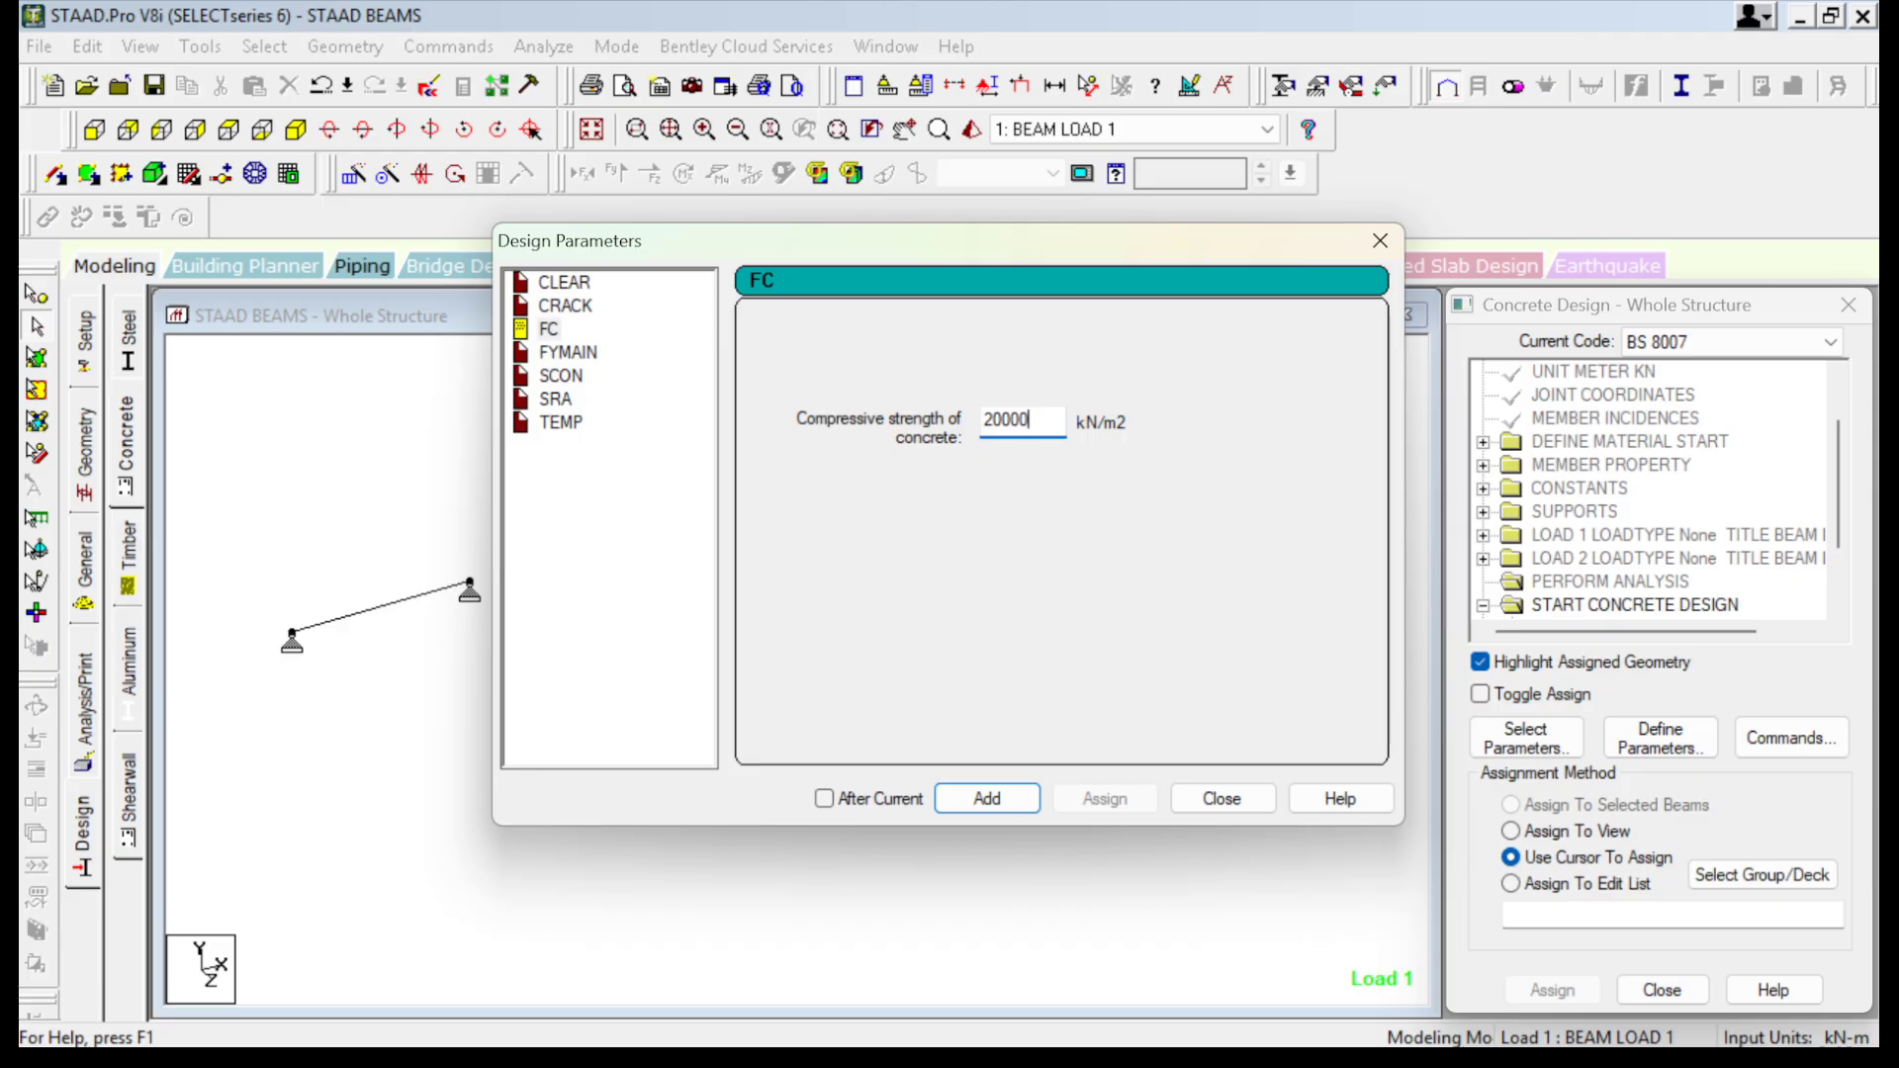
pyautogui.click(987, 798)
pyautogui.click(1222, 798)
# Add a DESIGN BEAM command to the concrete design and close the design commands dialog.
pyautogui.click(1790, 736)
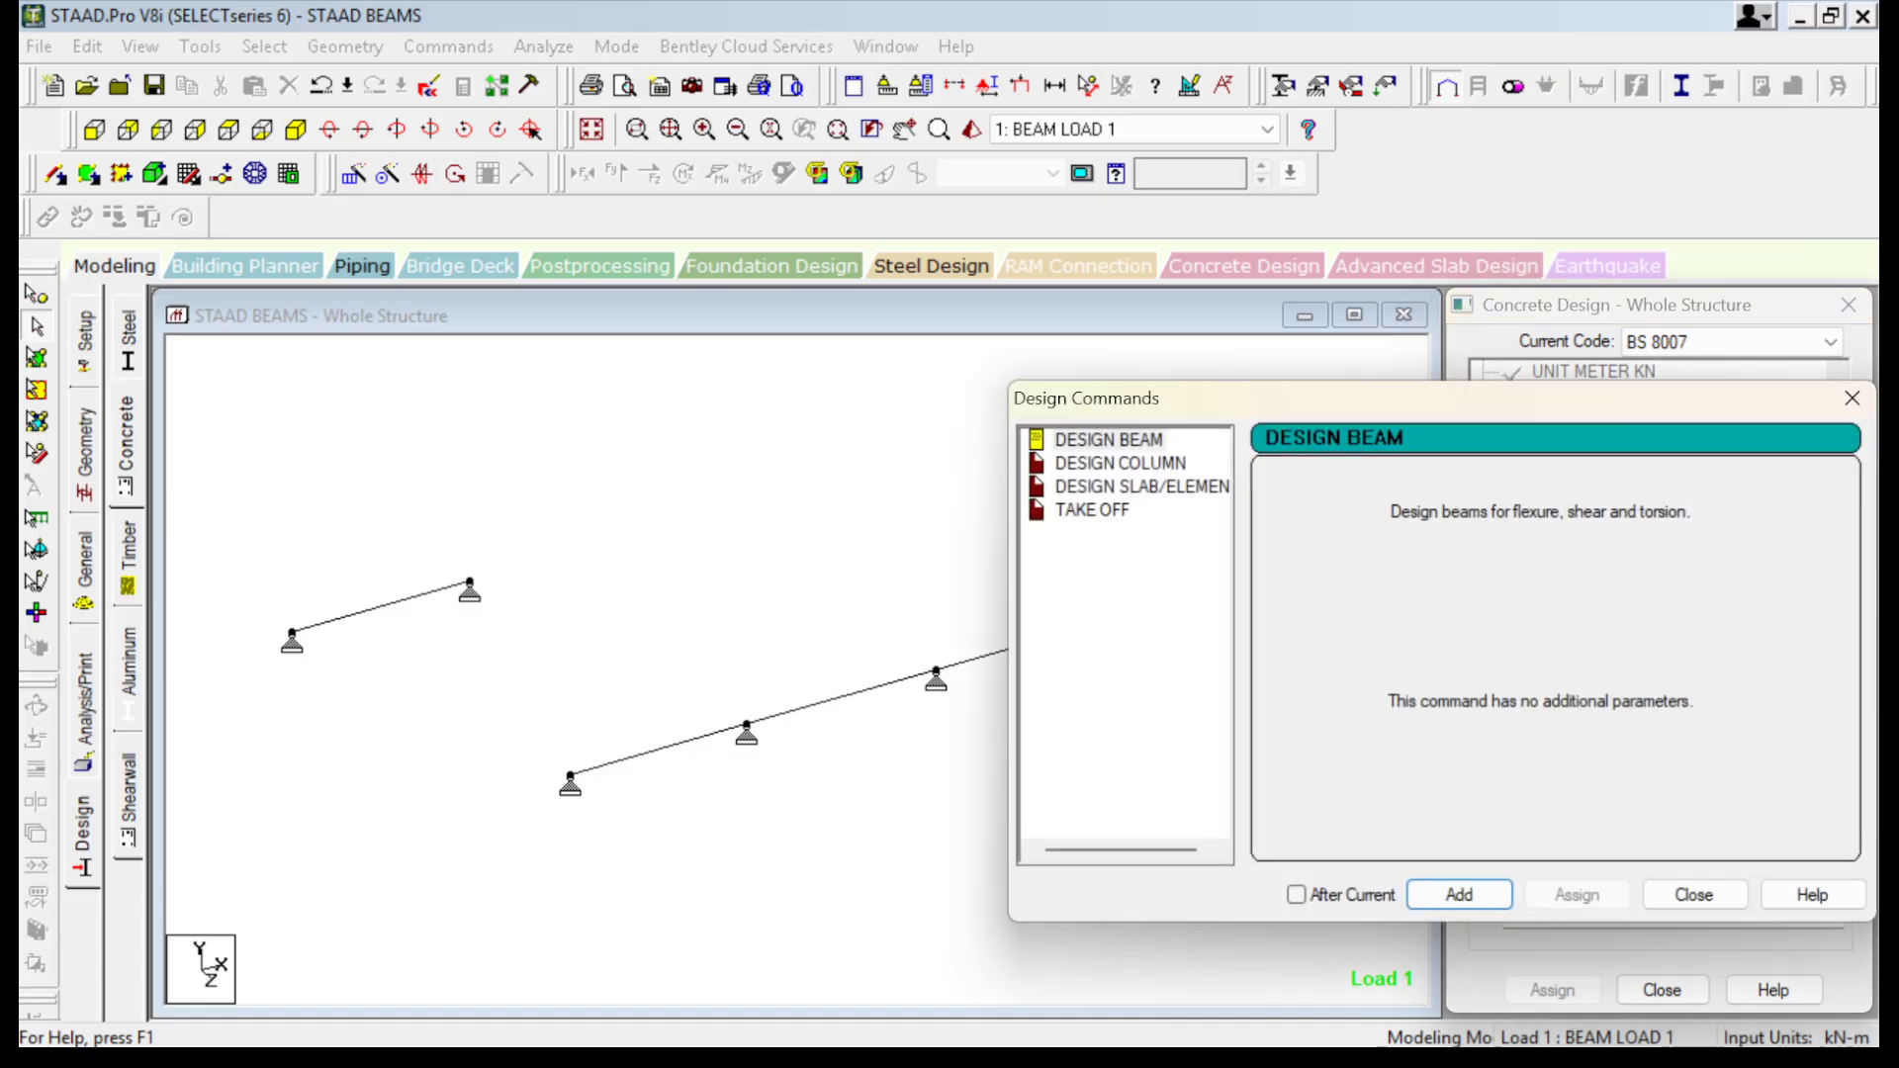
pyautogui.click(1108, 441)
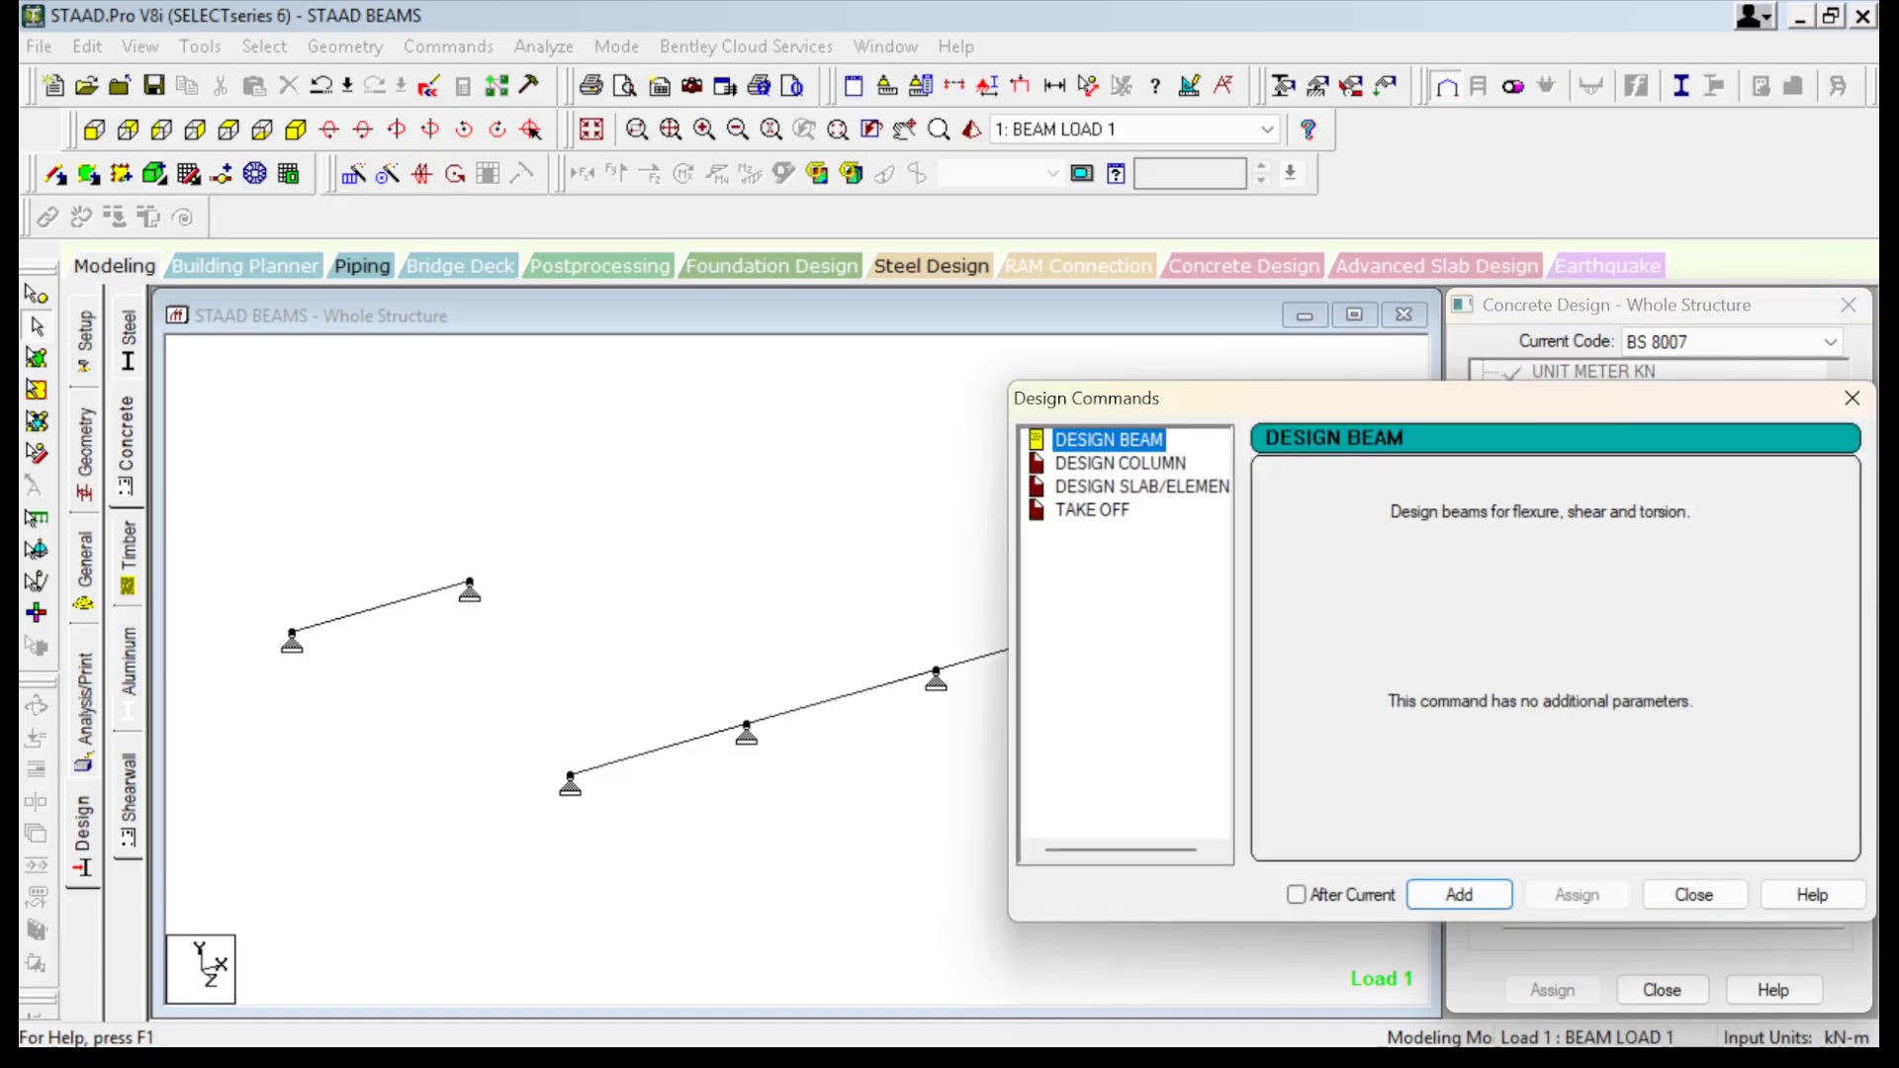
pyautogui.click(1459, 895)
pyautogui.click(1693, 895)
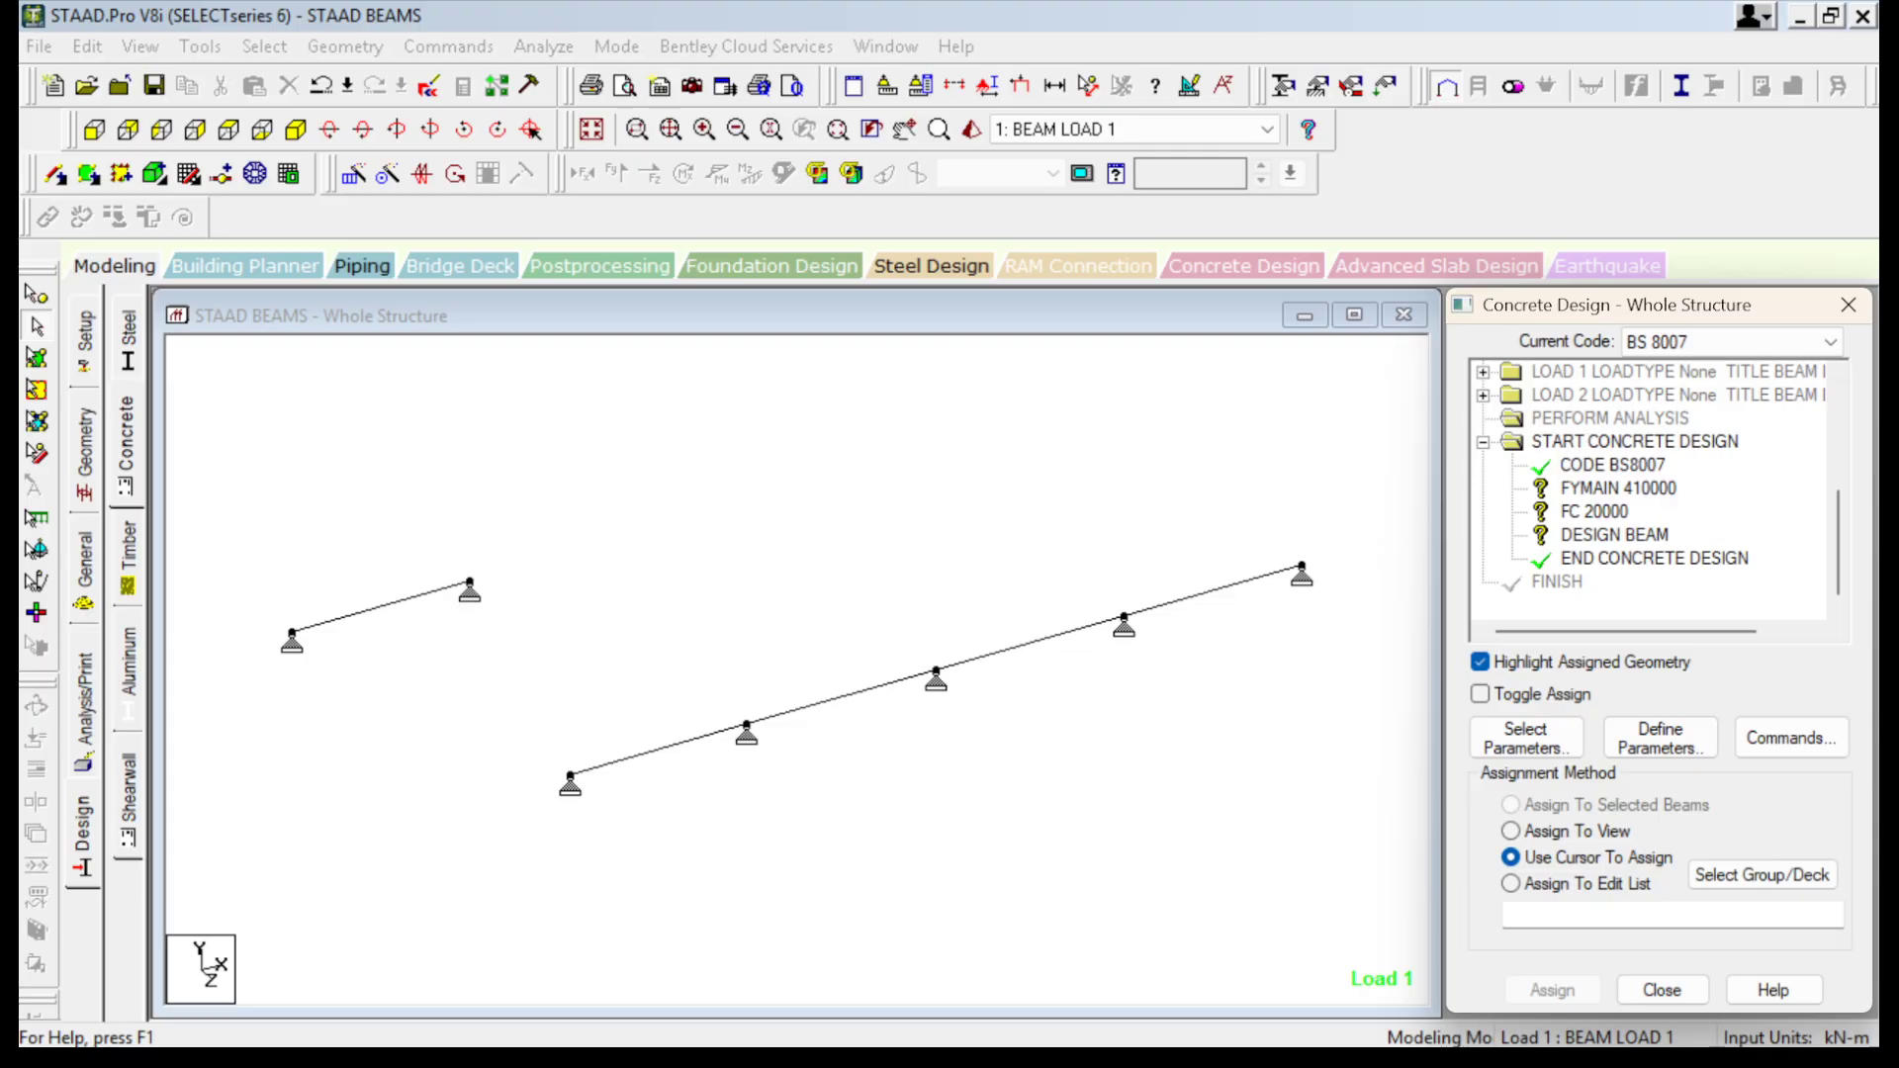
# Assign the FYMAIN 410000 parameter to all members of both beams, using assignment to selected beams.
pyautogui.click(1618, 489)
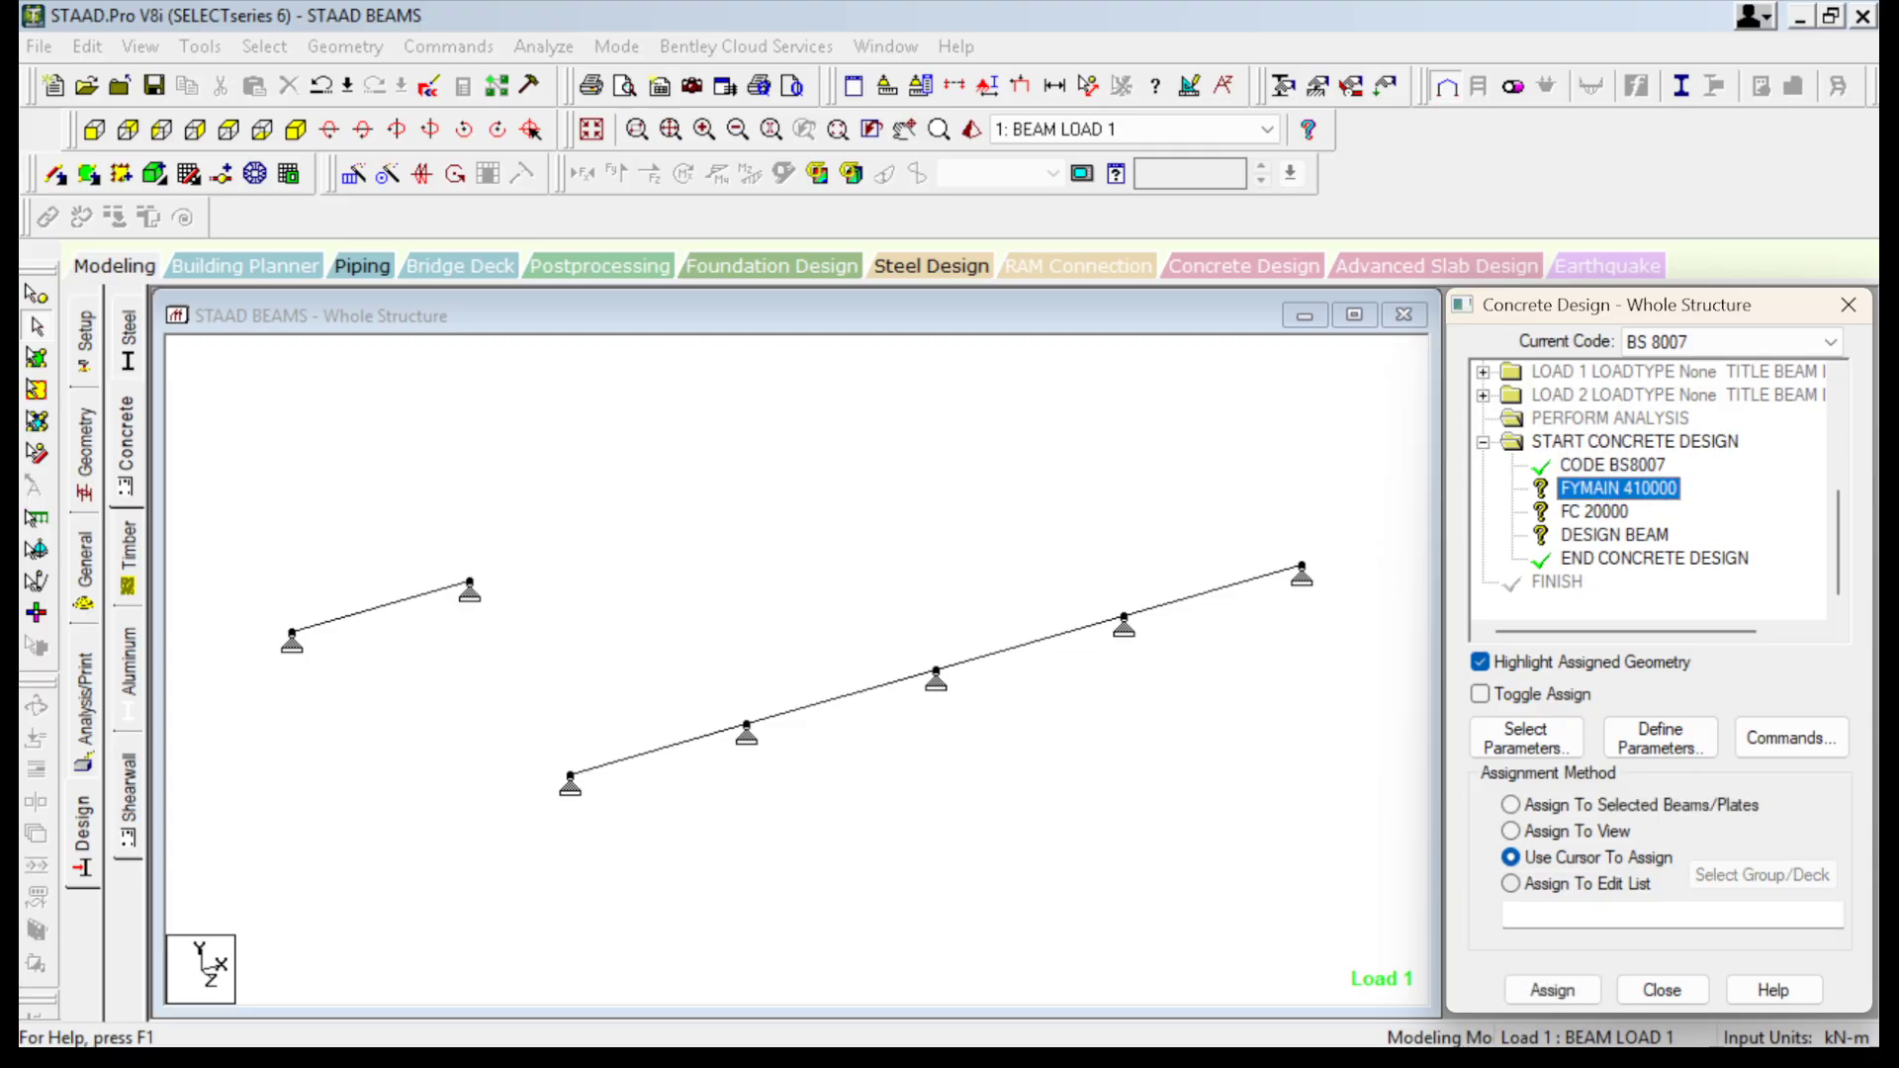
pyautogui.click(1511, 805)
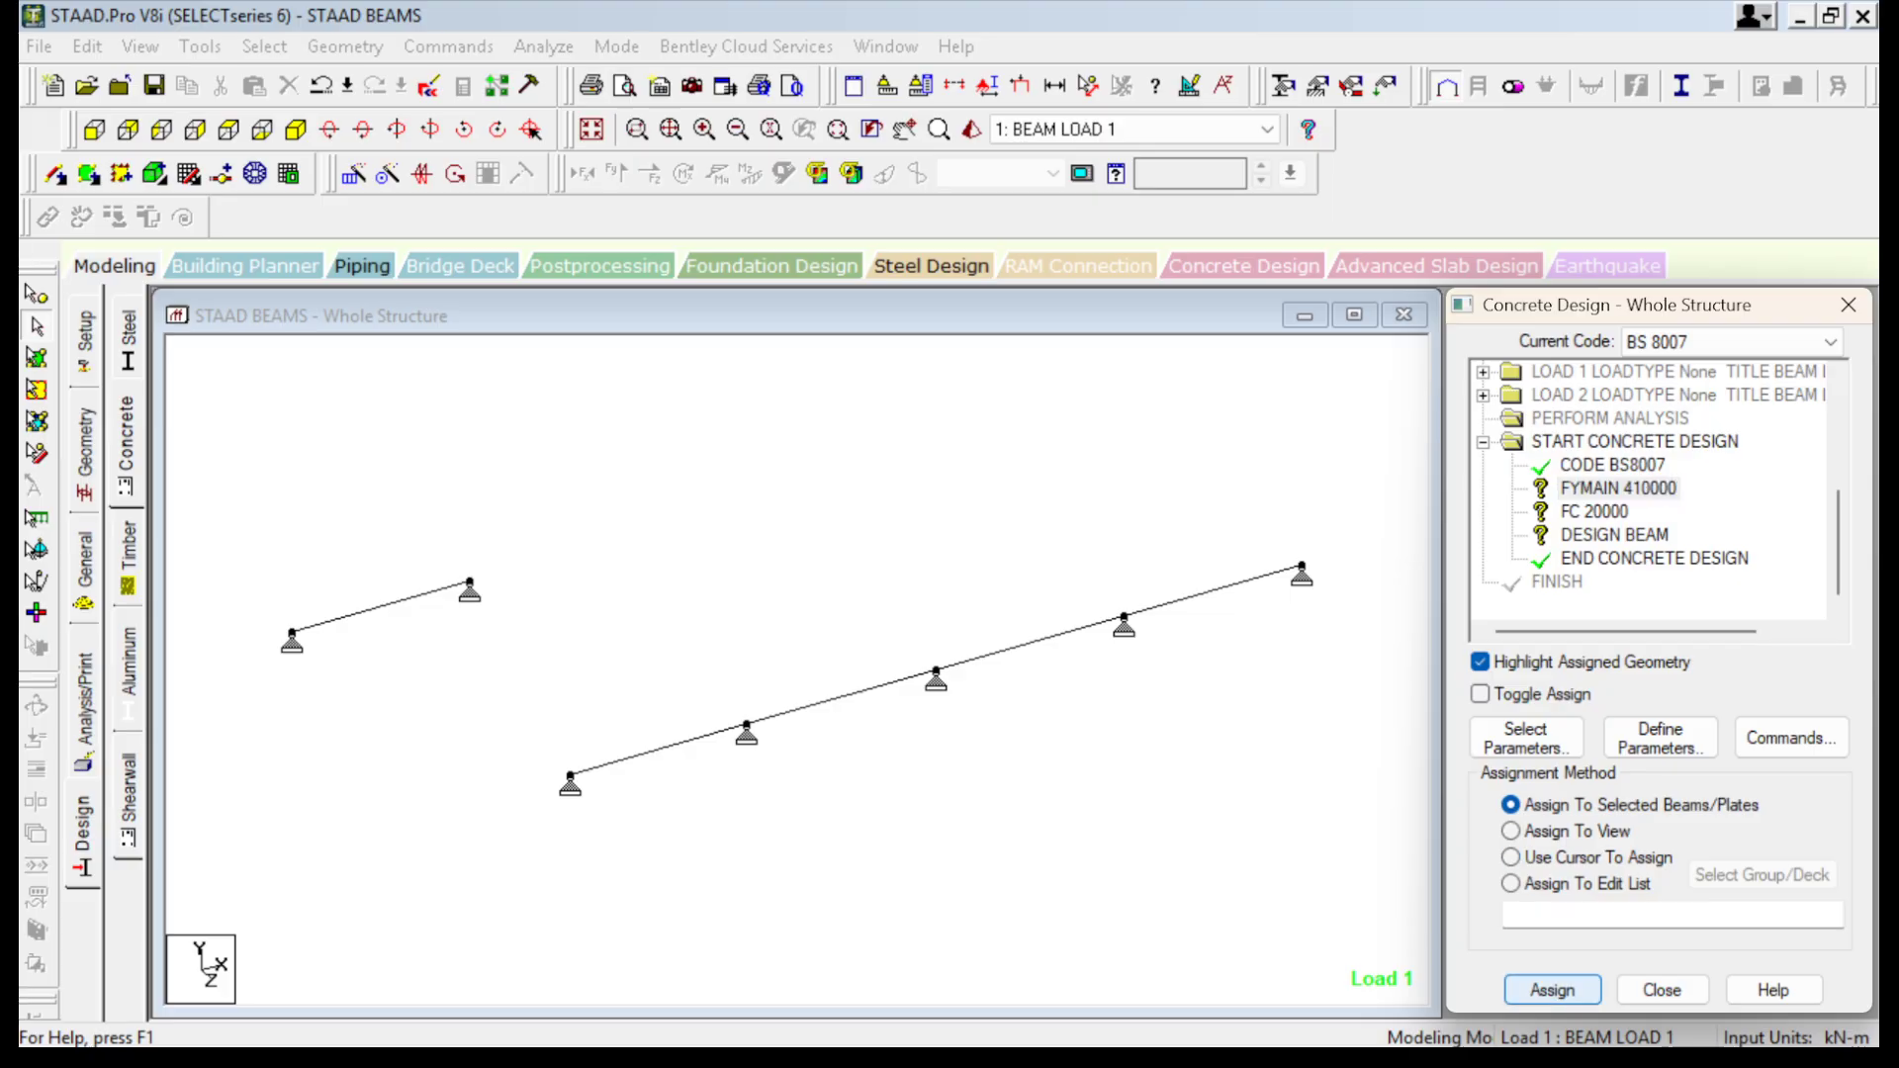
pyautogui.click(1551, 990)
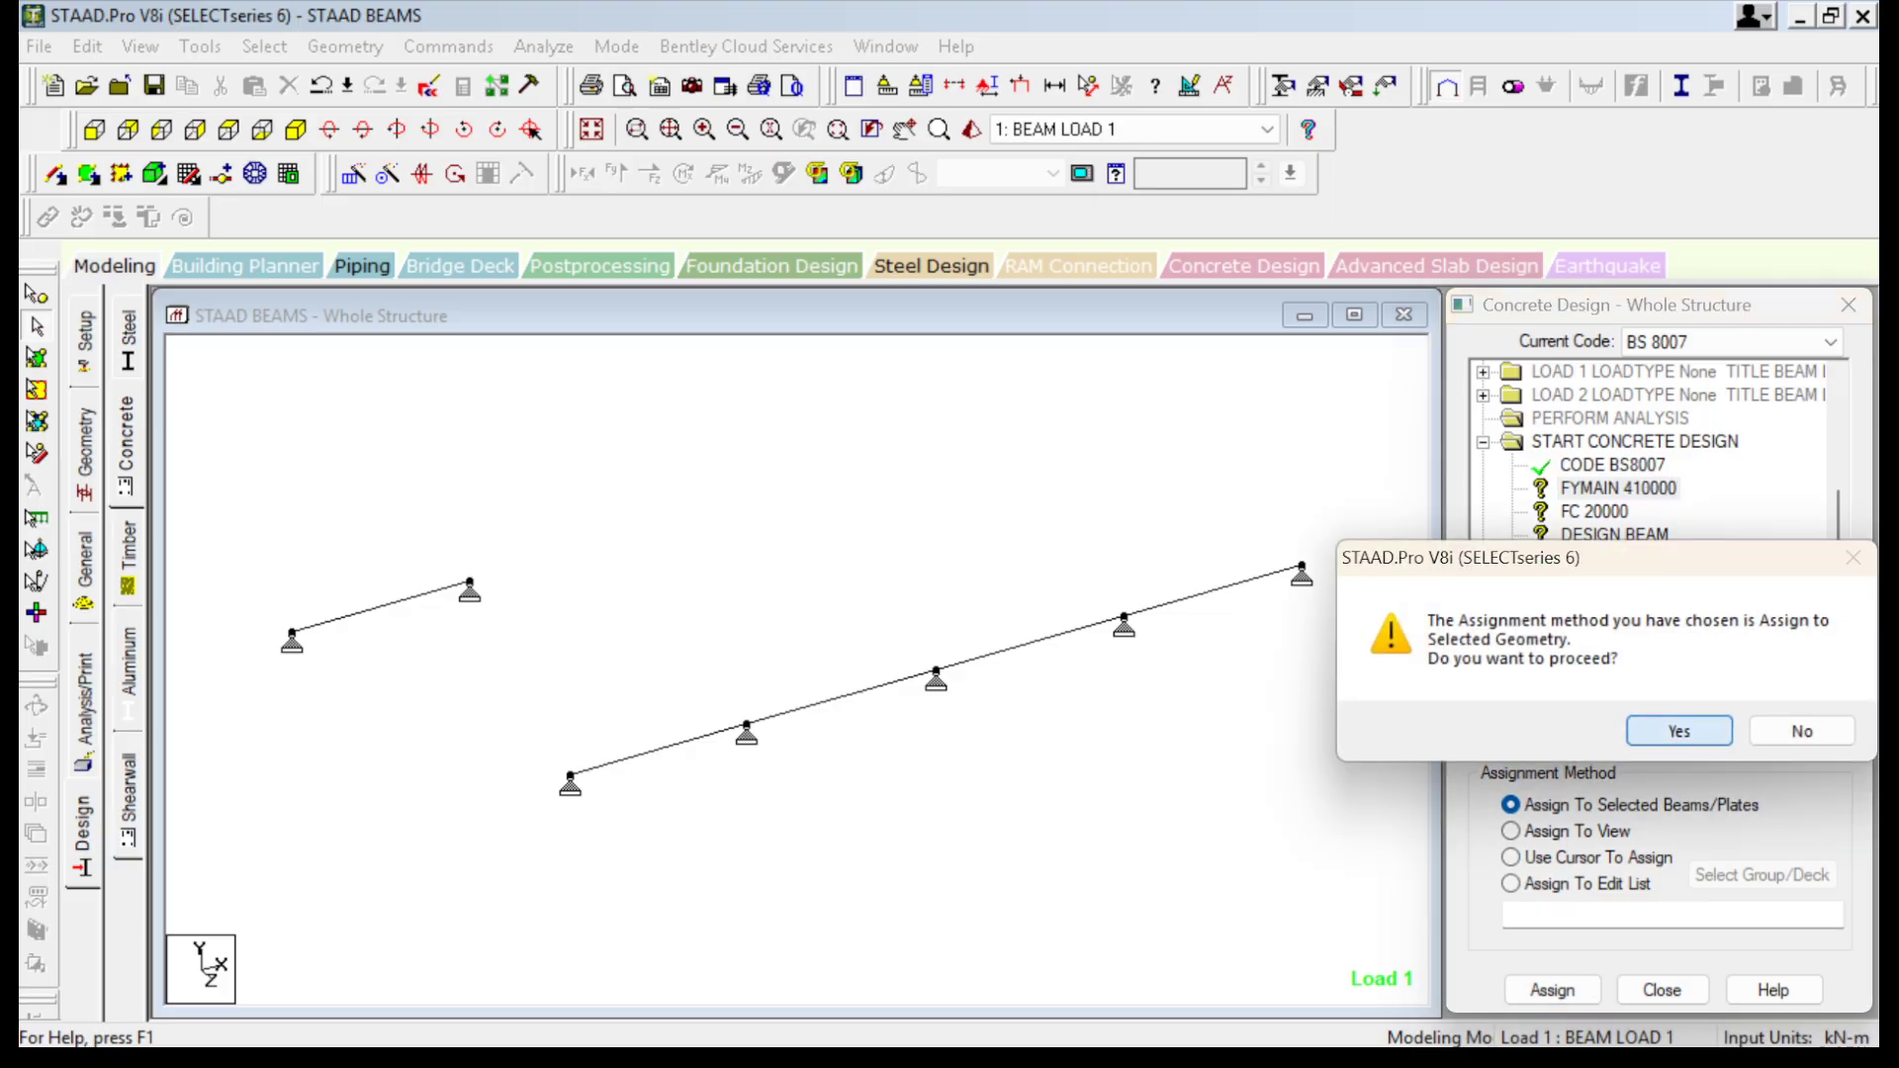
pyautogui.click(1681, 729)
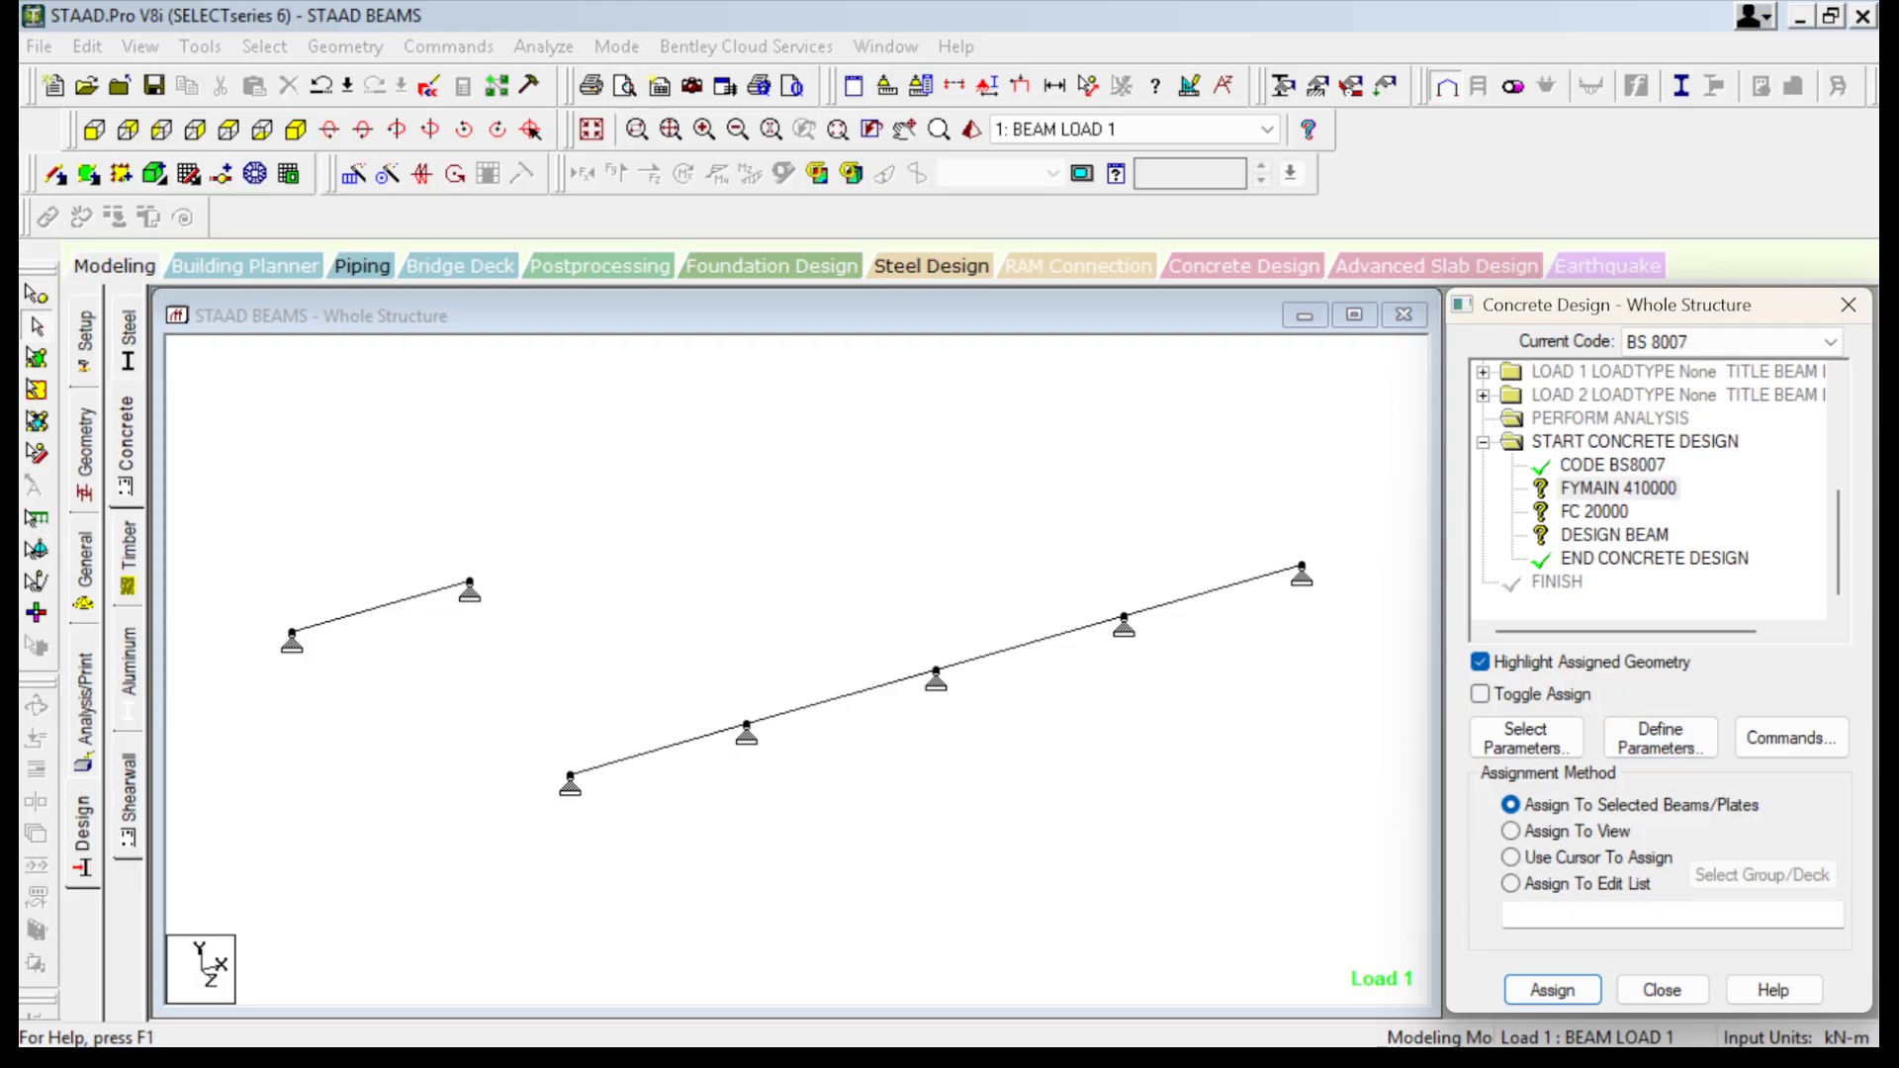
pyautogui.click(876, 514)
pyautogui.hotkey('ctrl', 'a')
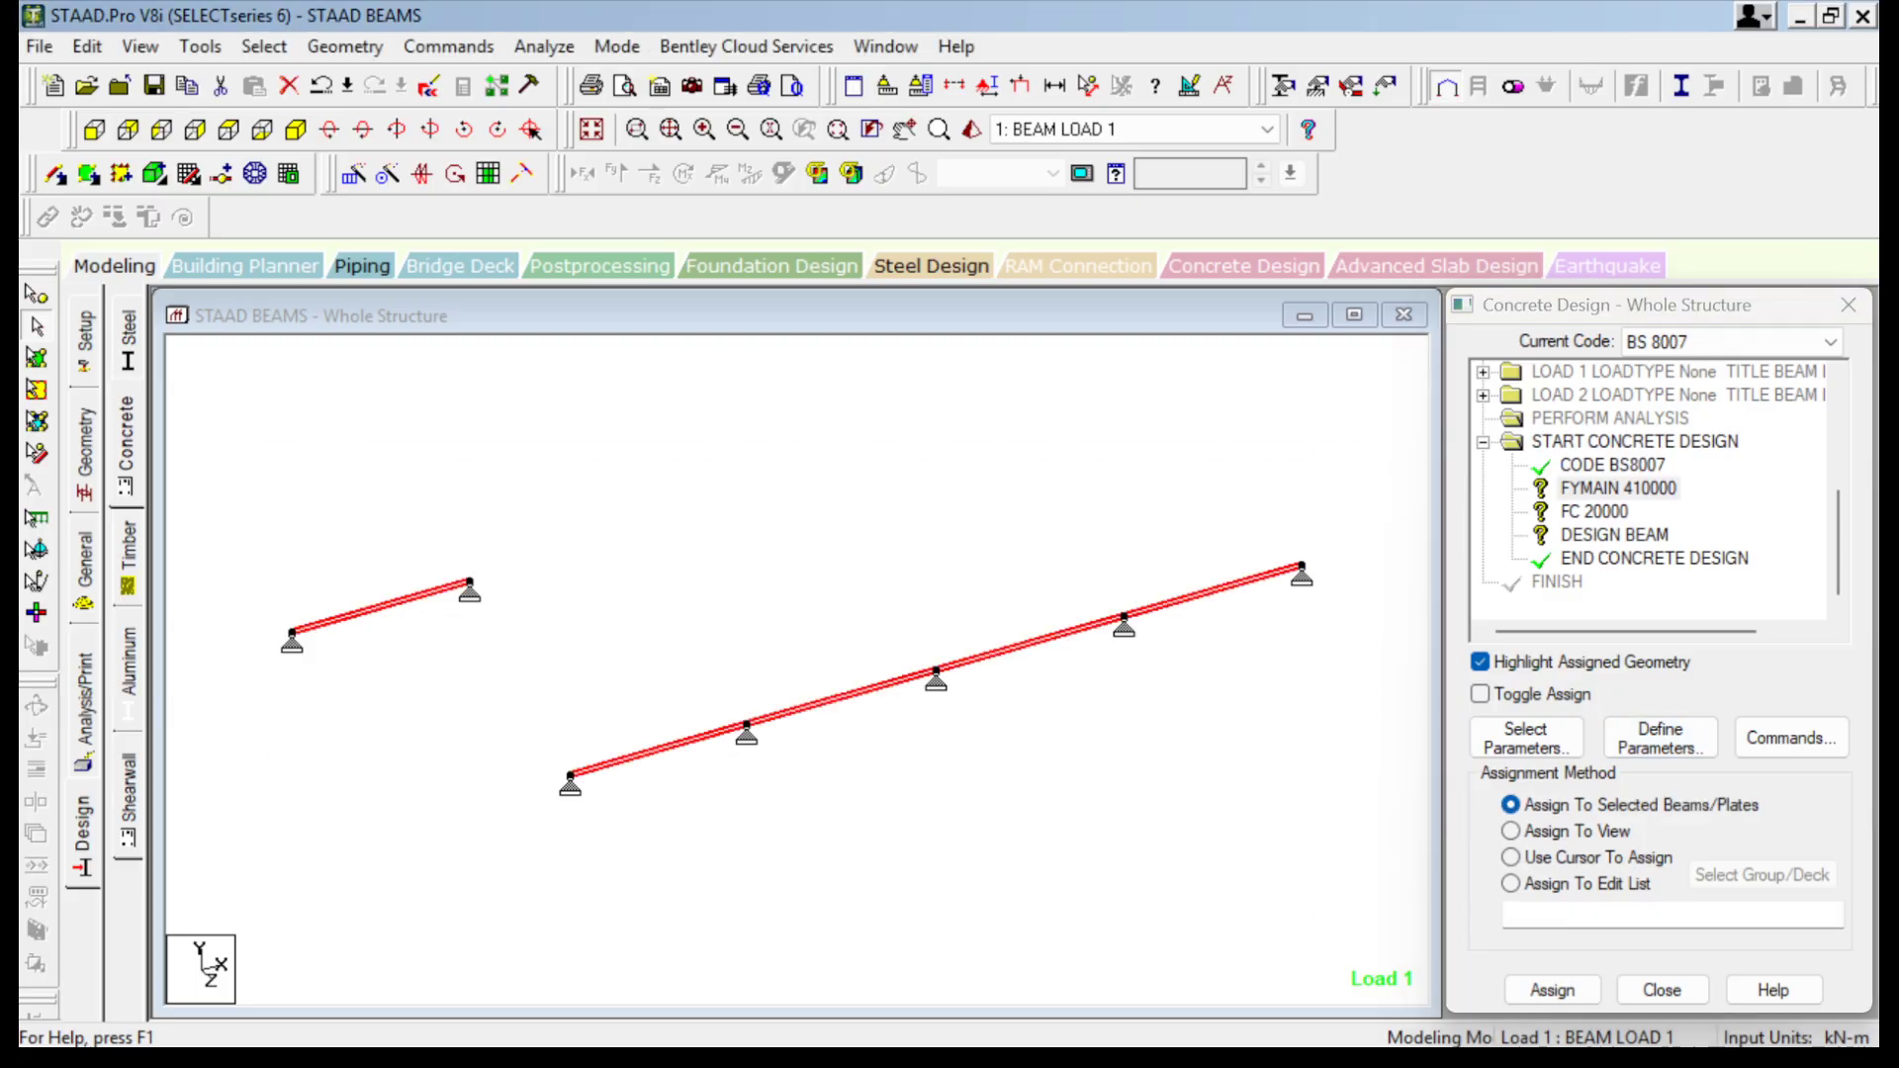
pyautogui.click(1551, 990)
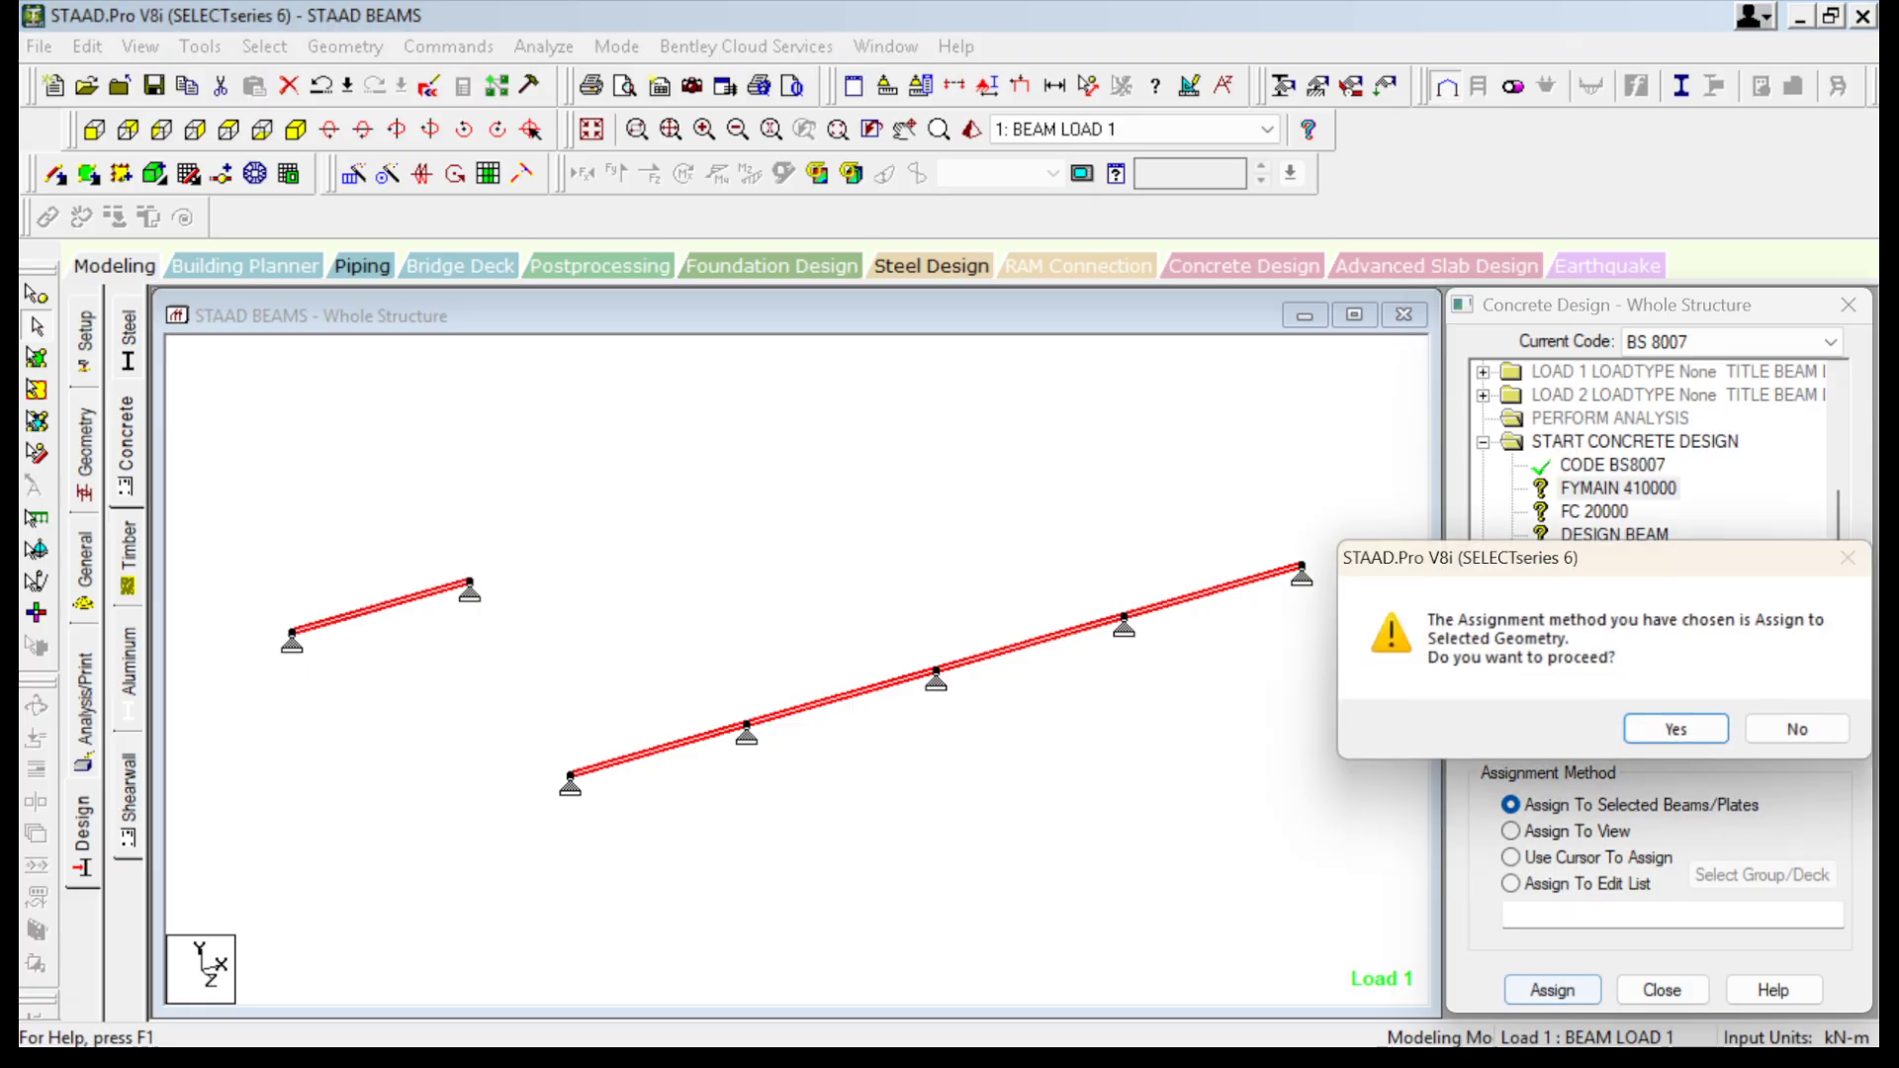
pyautogui.click(1649, 730)
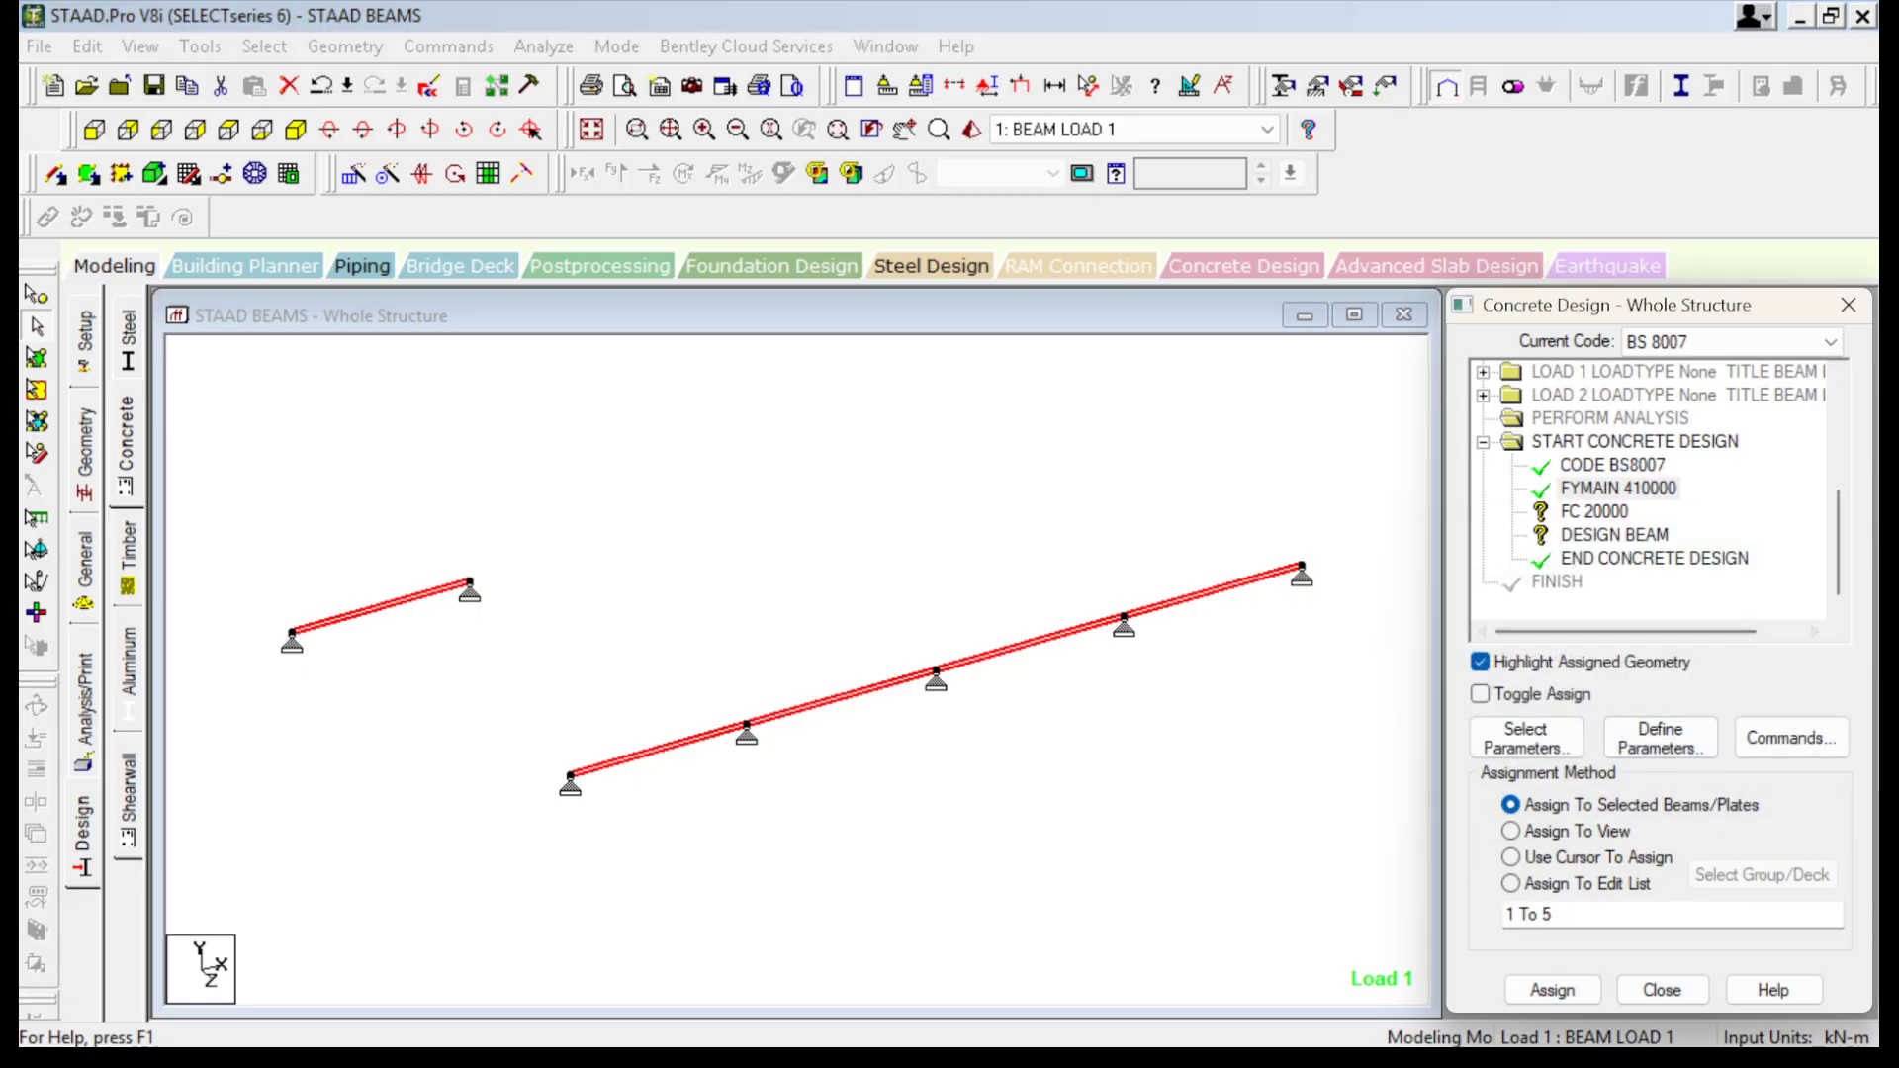
# Assign the FC 20000 parameter to all selected members of both beams.
pyautogui.click(1593, 511)
pyautogui.moveTo(219, 443); pyautogui.dragTo(1334, 851)
pyautogui.click(1553, 990)
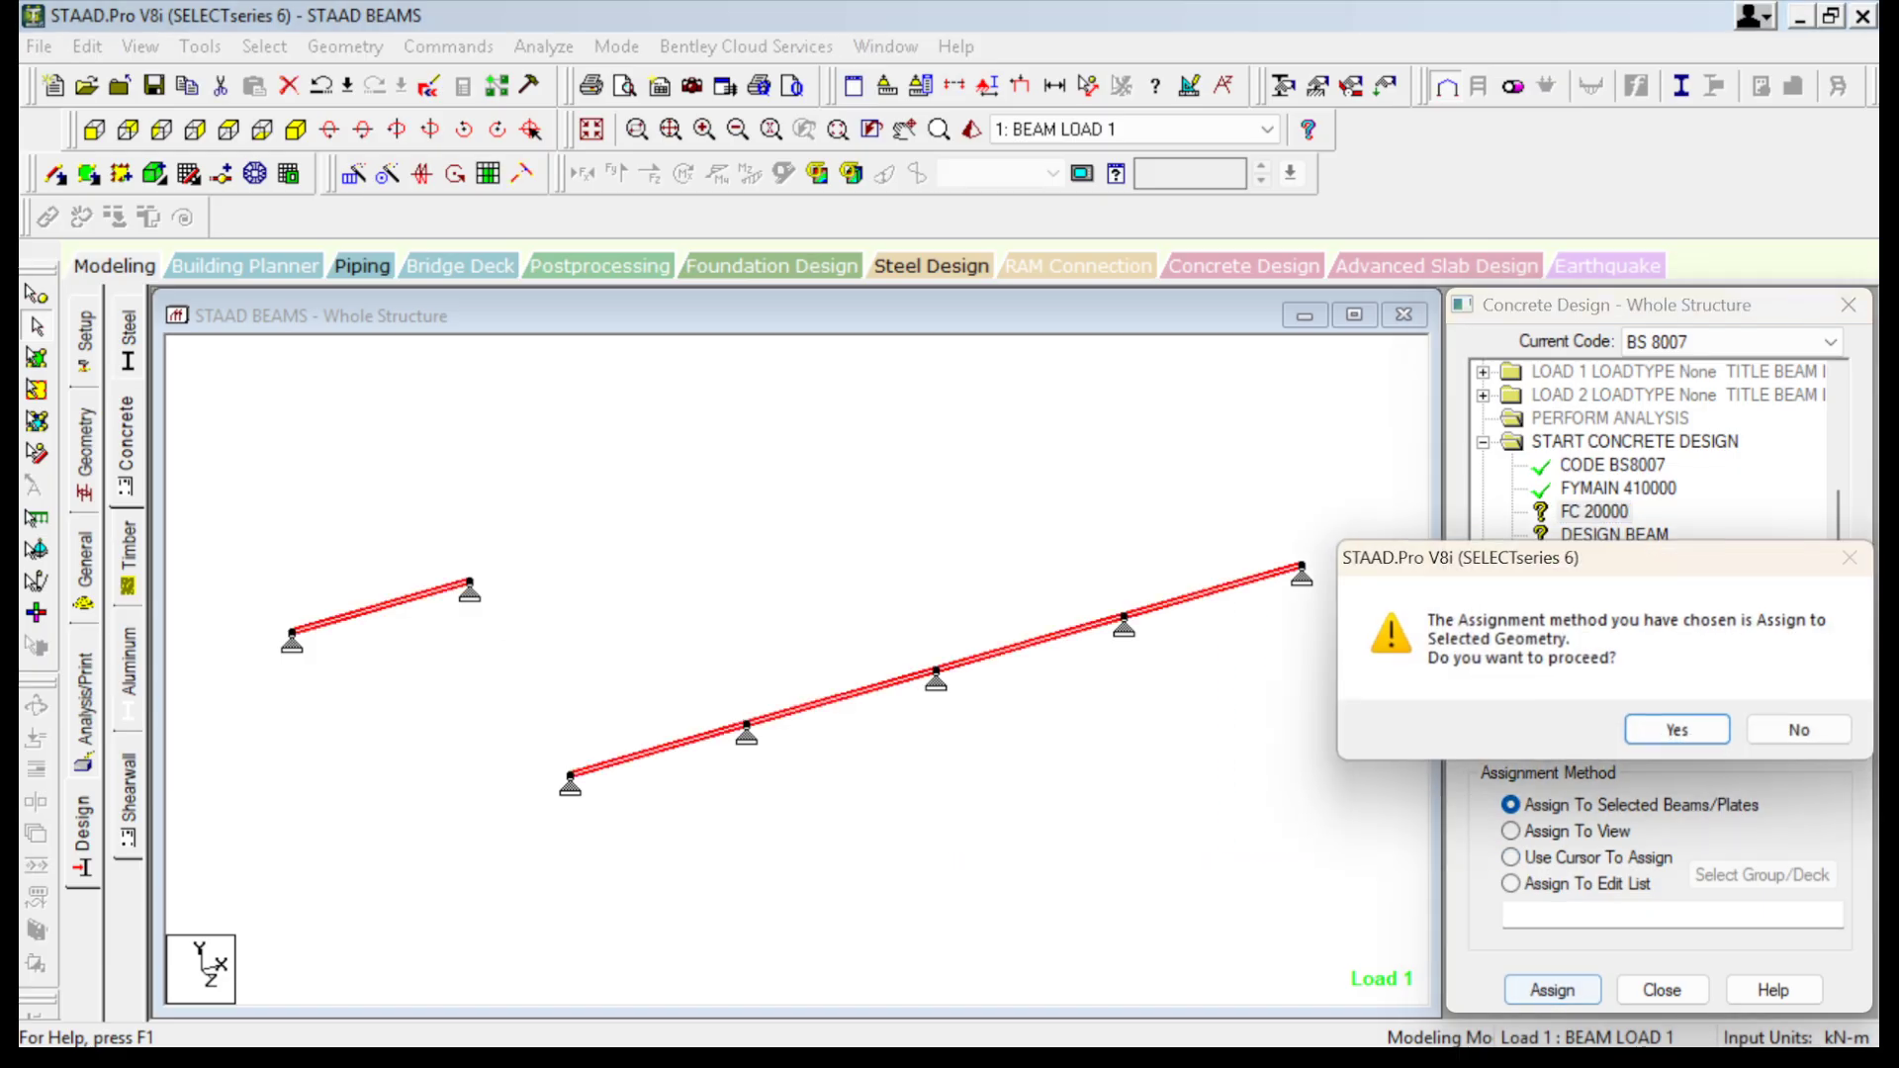
pyautogui.click(1681, 733)
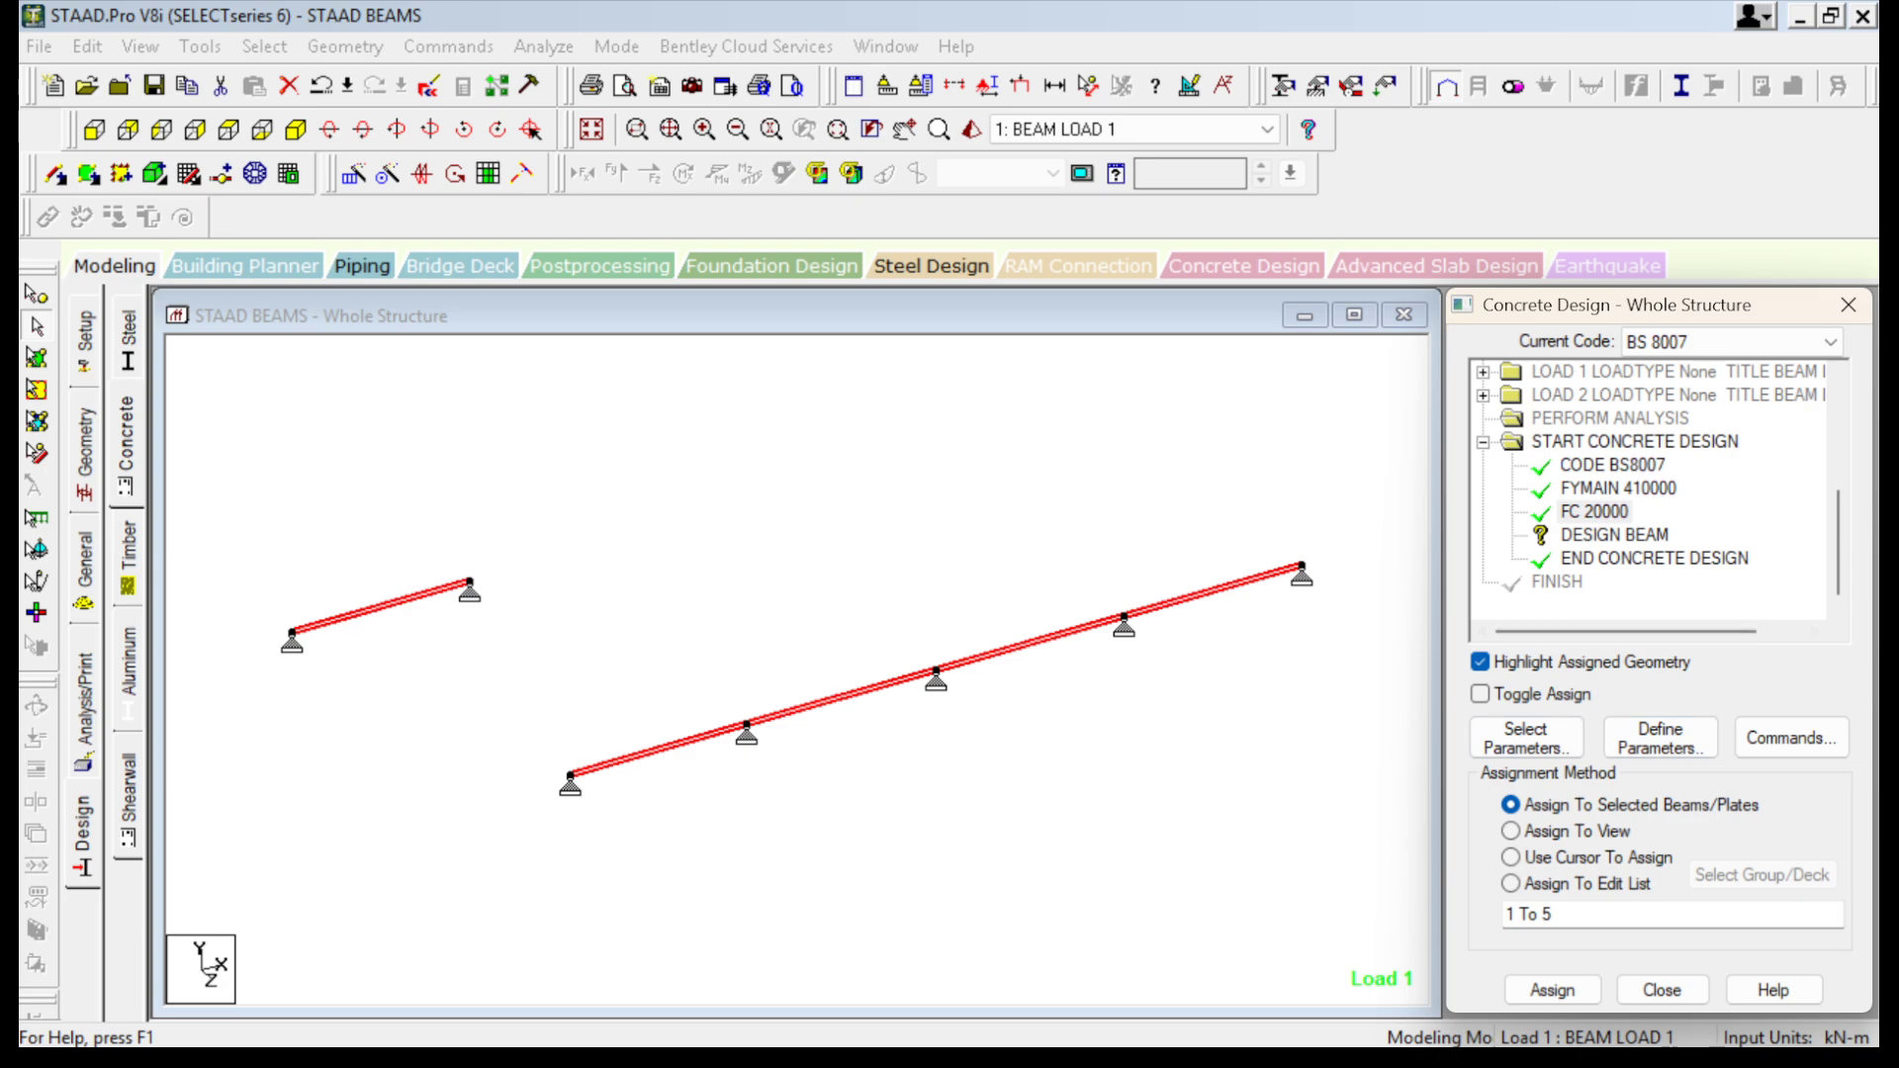
# Assign the DESIGN BEAM command to all selected members of both beams.
pyautogui.click(1614, 534)
pyautogui.moveTo(208, 430); pyautogui.dragTo(1351, 839)
pyautogui.click(1510, 804)
pyautogui.click(1552, 990)
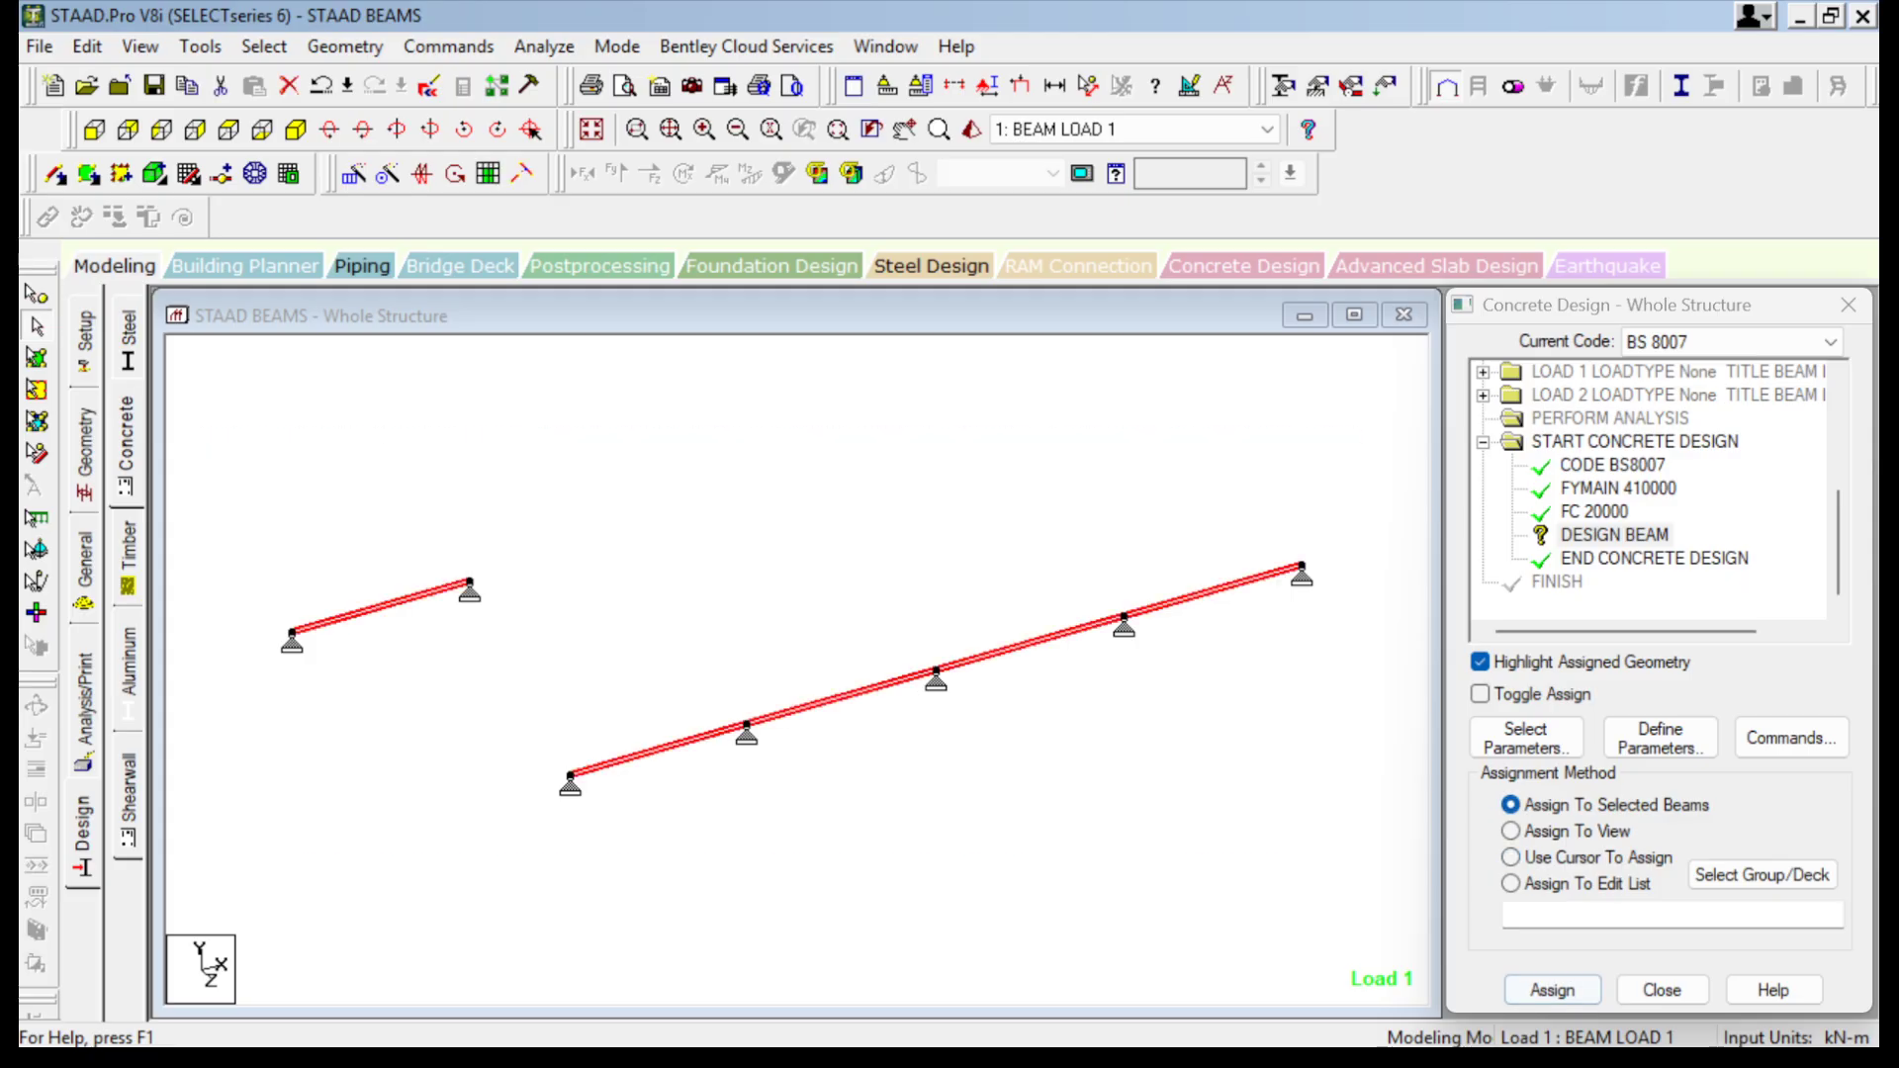
pyautogui.click(1661, 729)
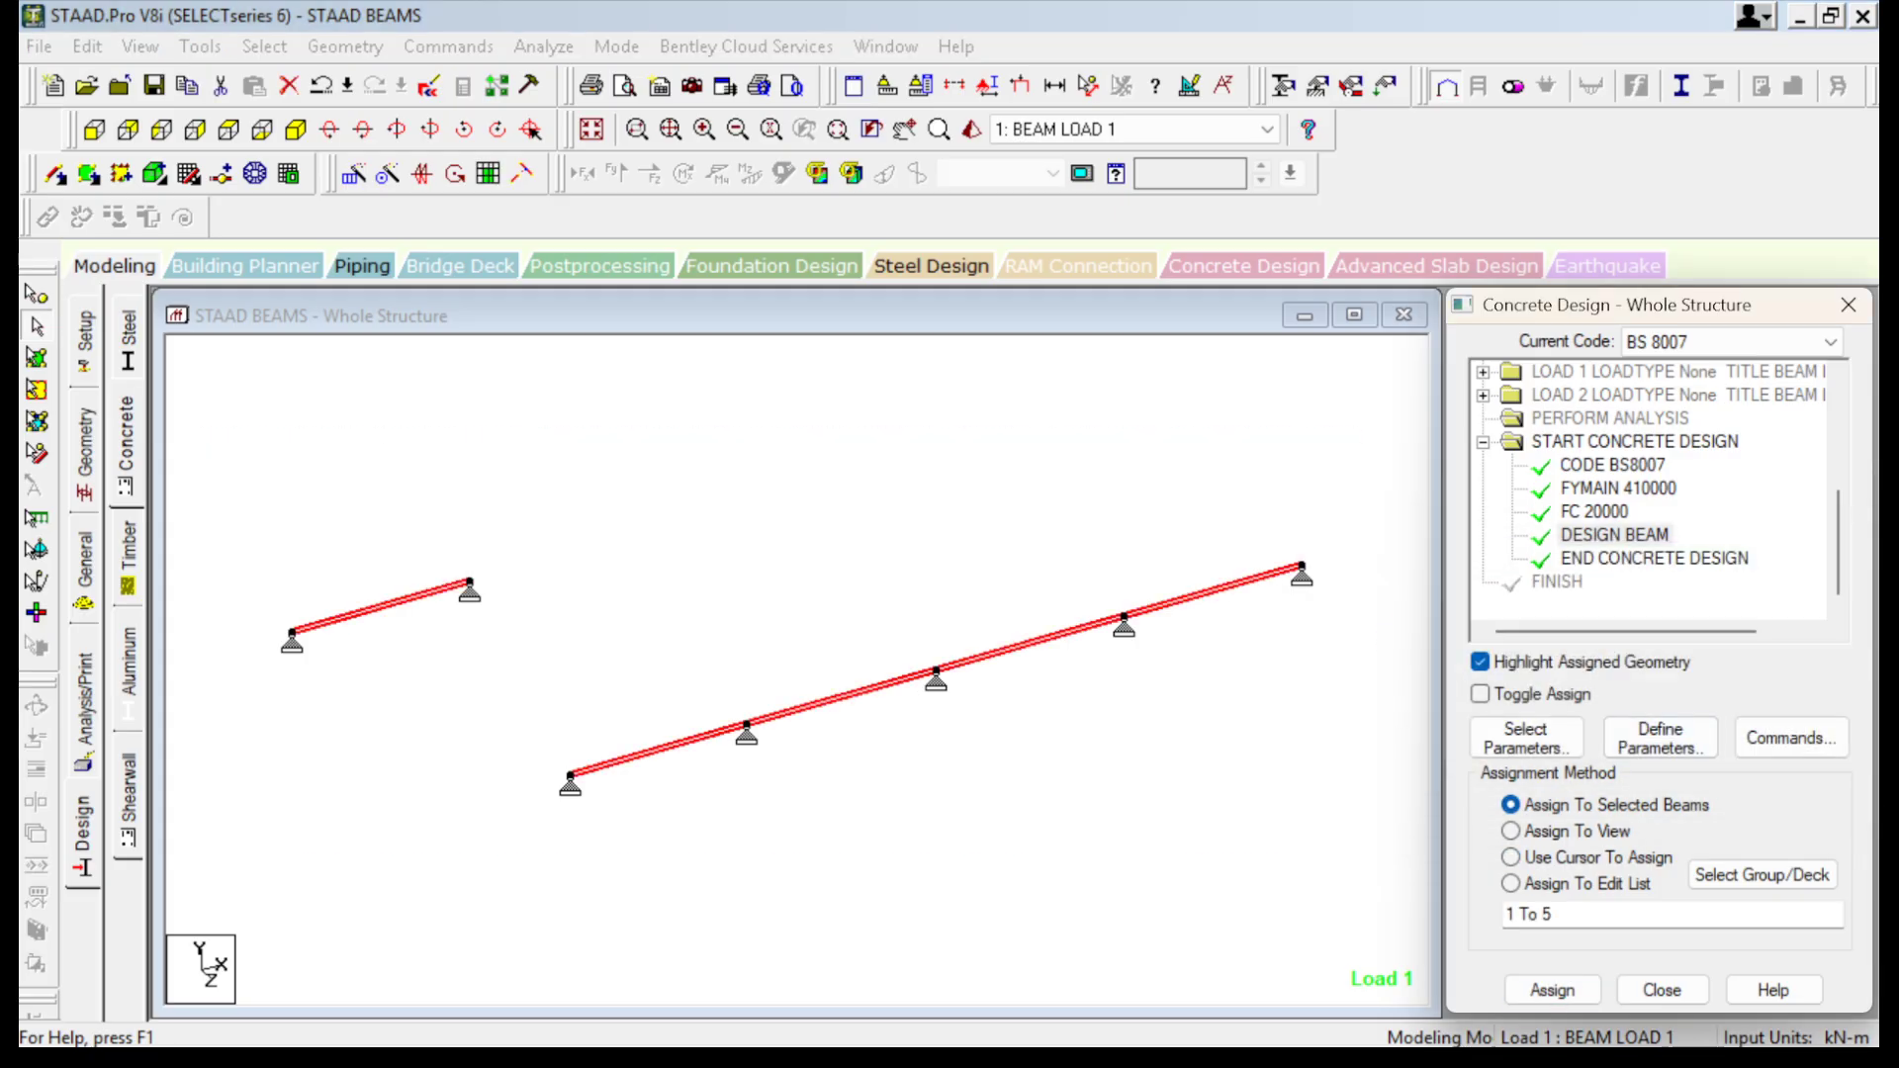
# Add a CLEAR design parameter with a distance to the main reinforcement of 0.025 m and close the parameter definitions.
pyautogui.click(1660, 738)
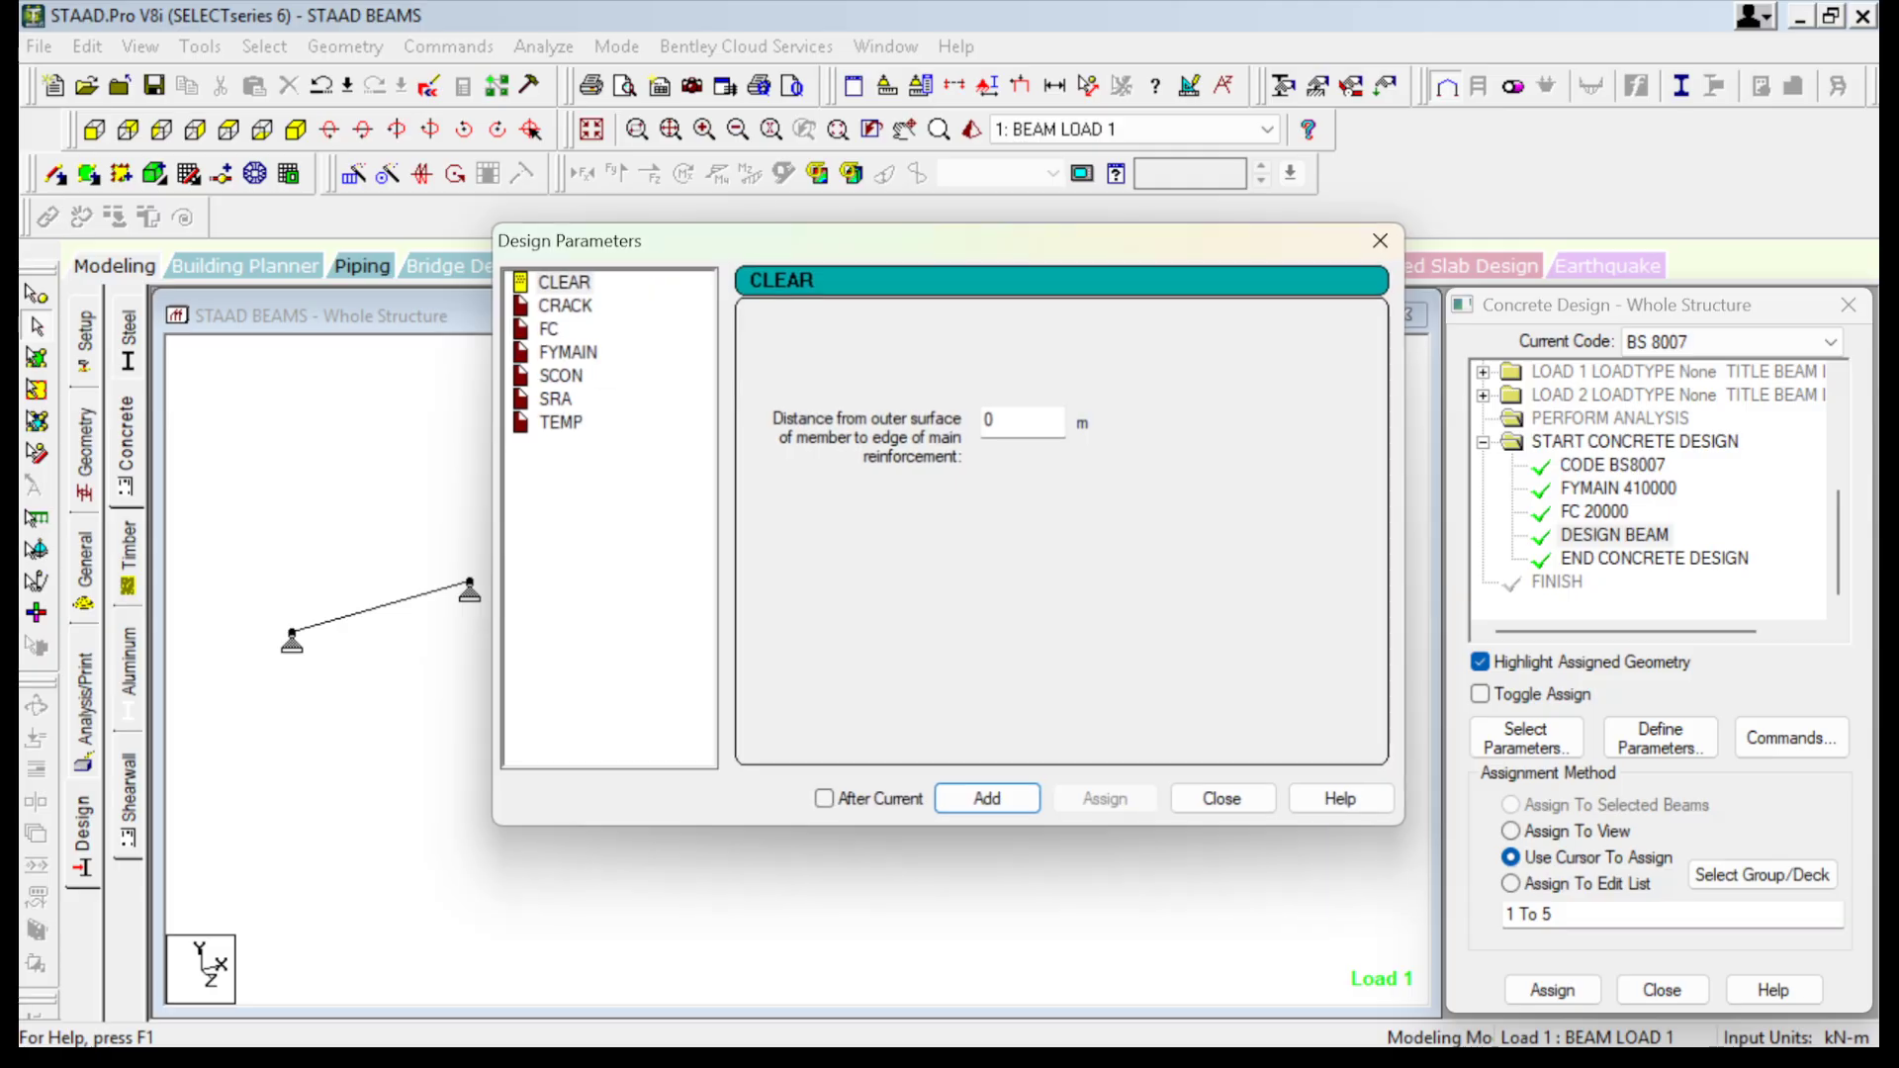
pyautogui.click(565, 306)
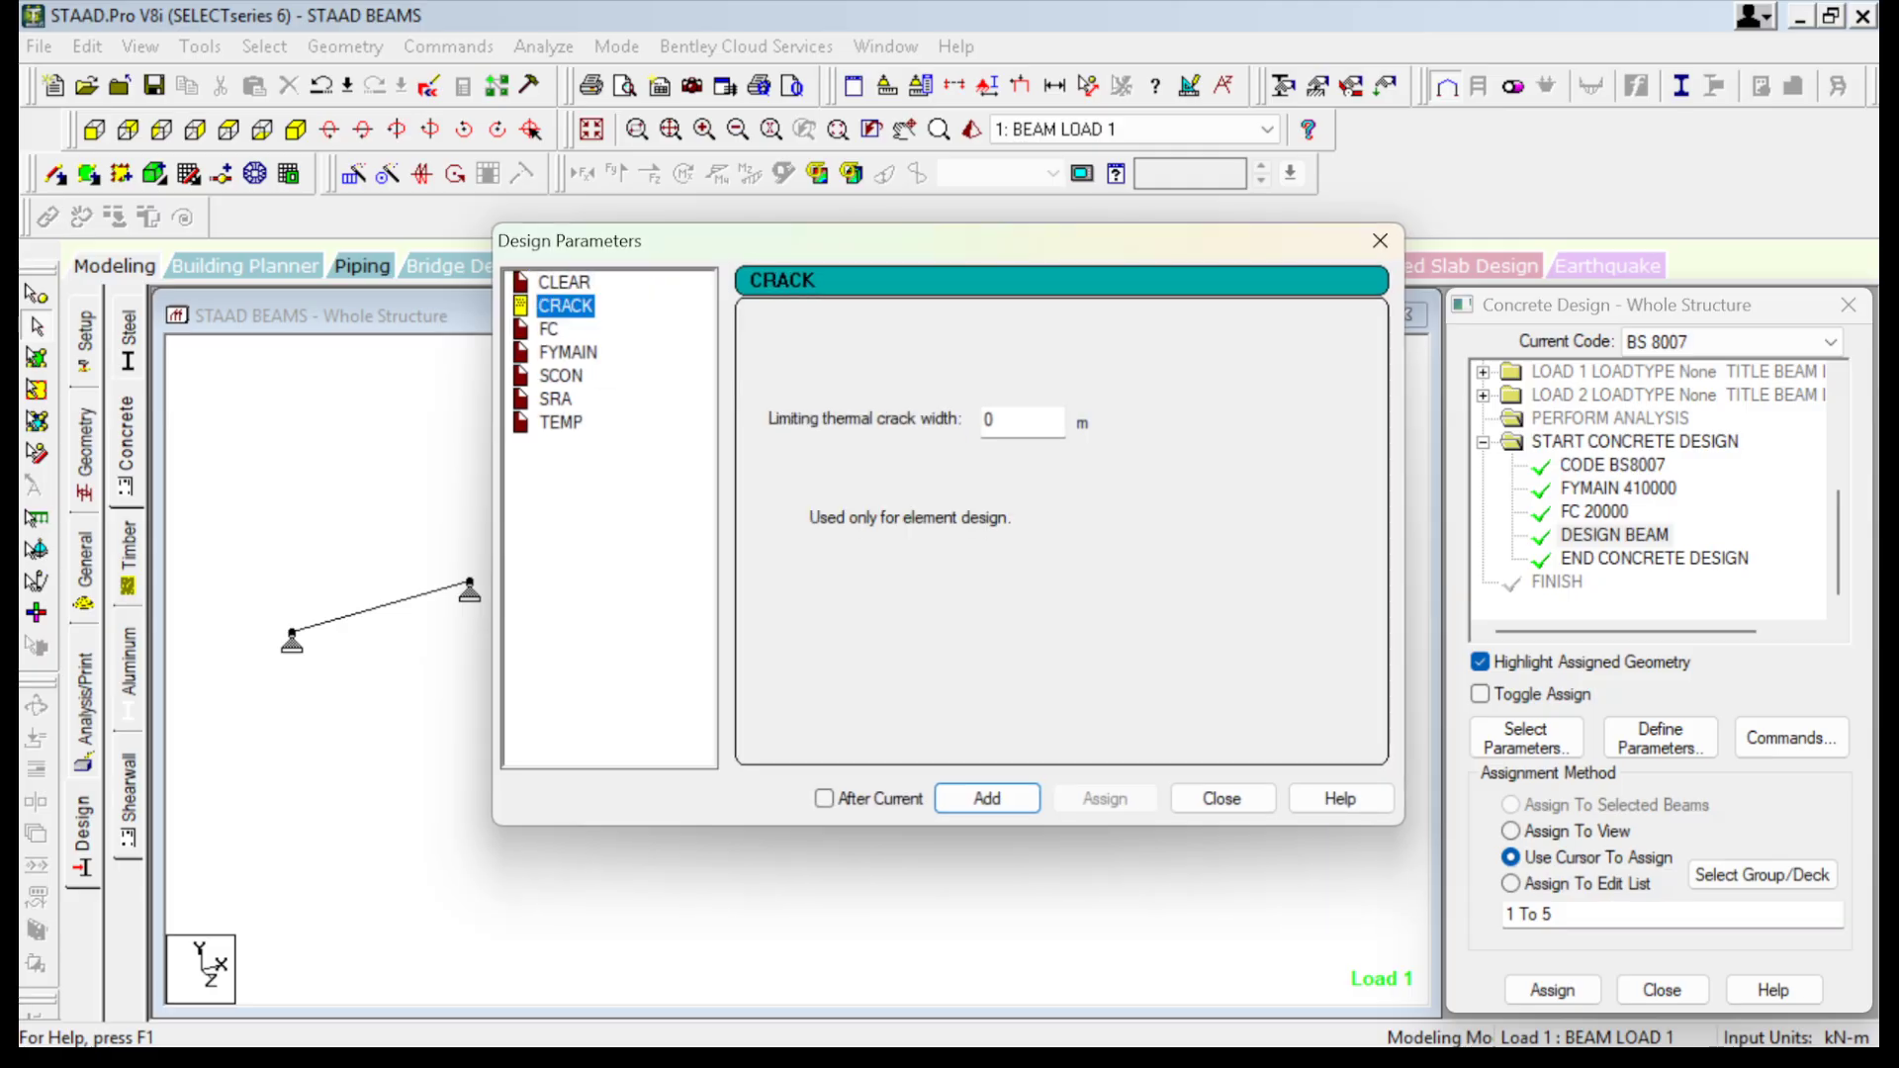
pyautogui.click(564, 282)
pyautogui.press('Tab')
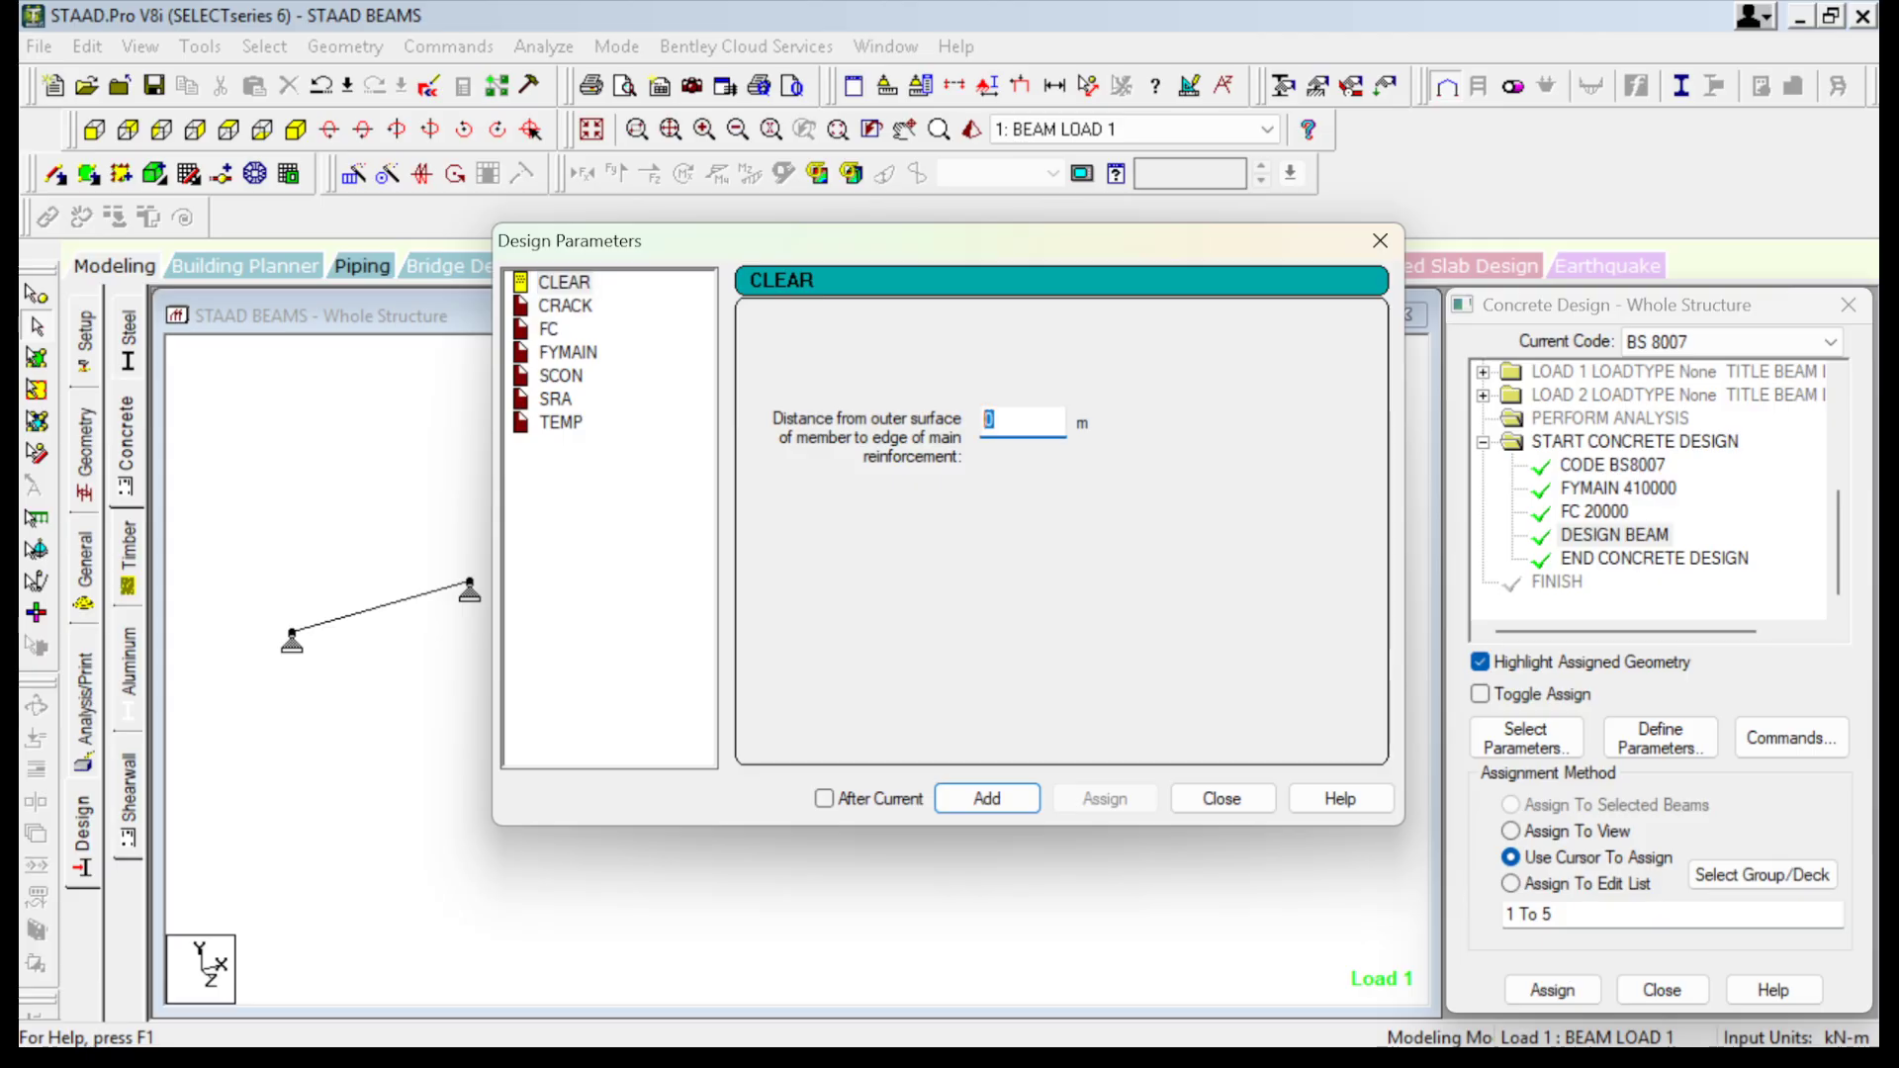
pyautogui.write('0.025')
pyautogui.click(986, 798)
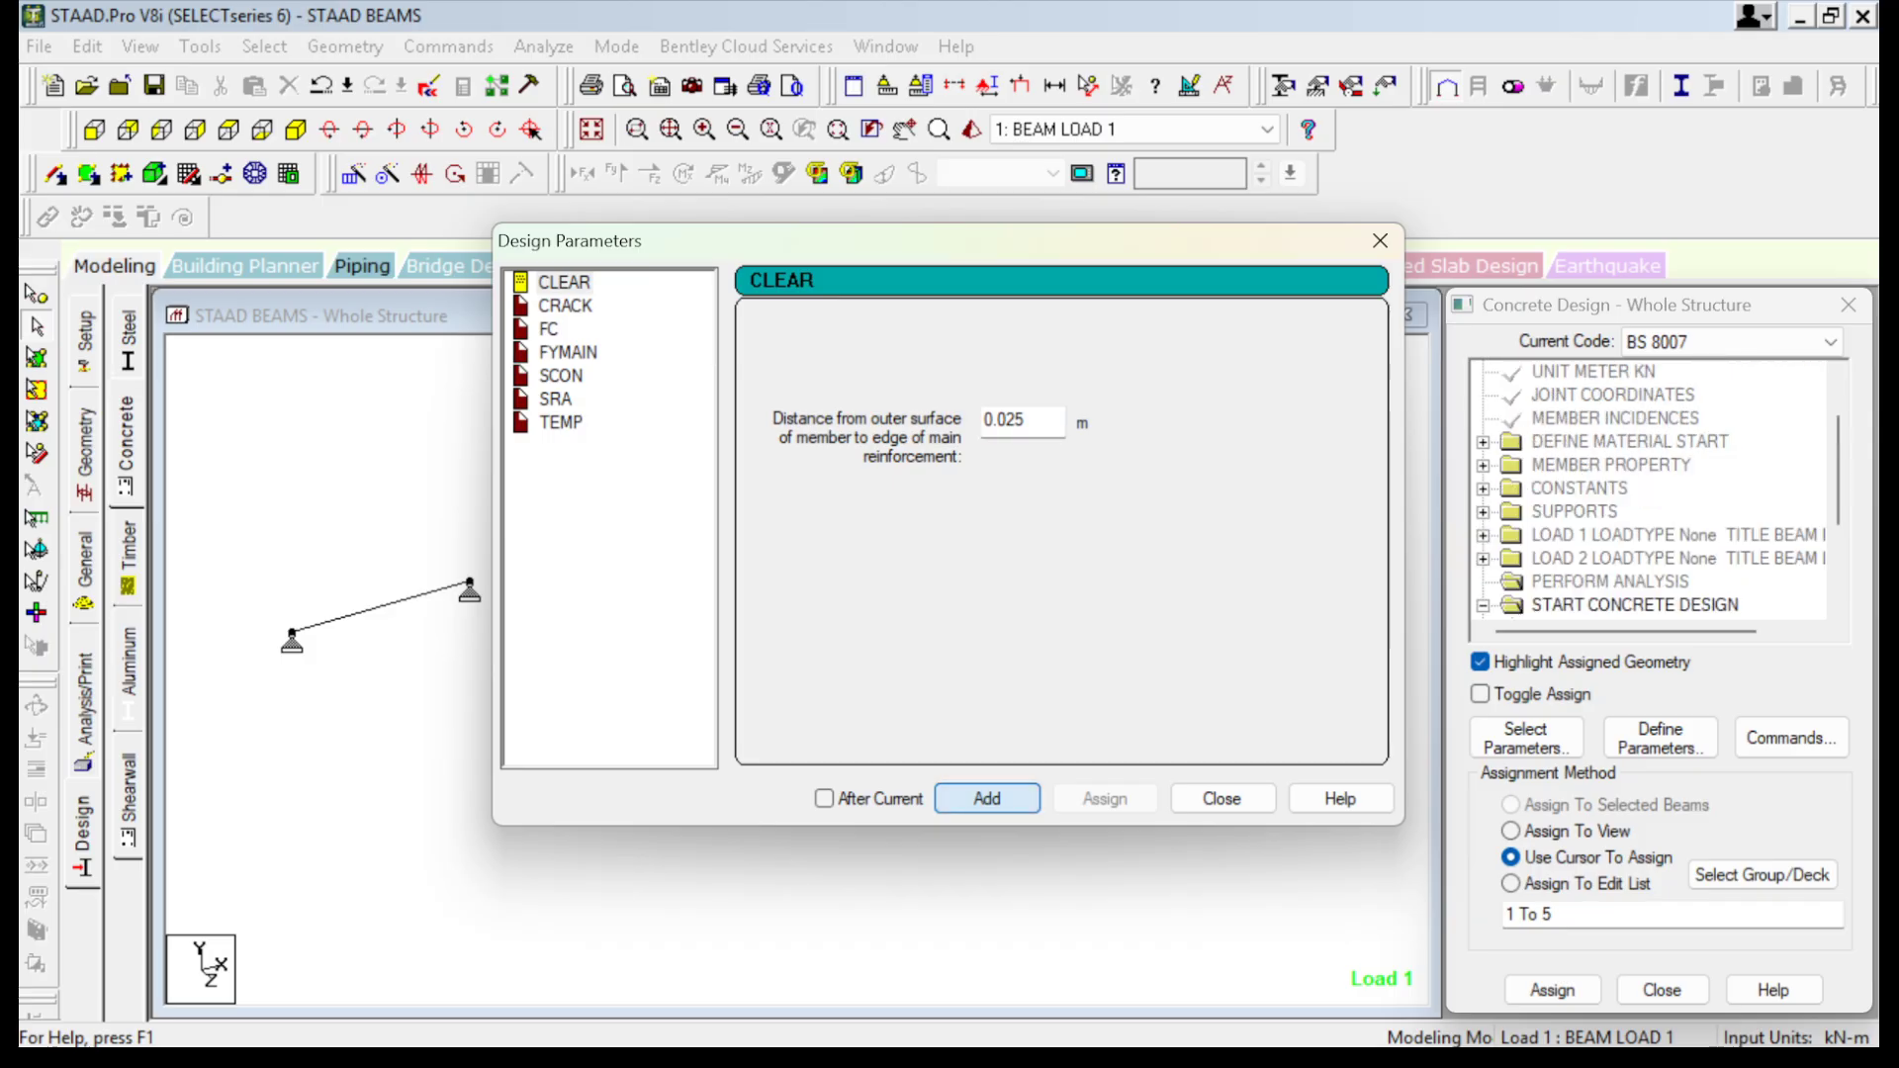
pyautogui.click(1221, 798)
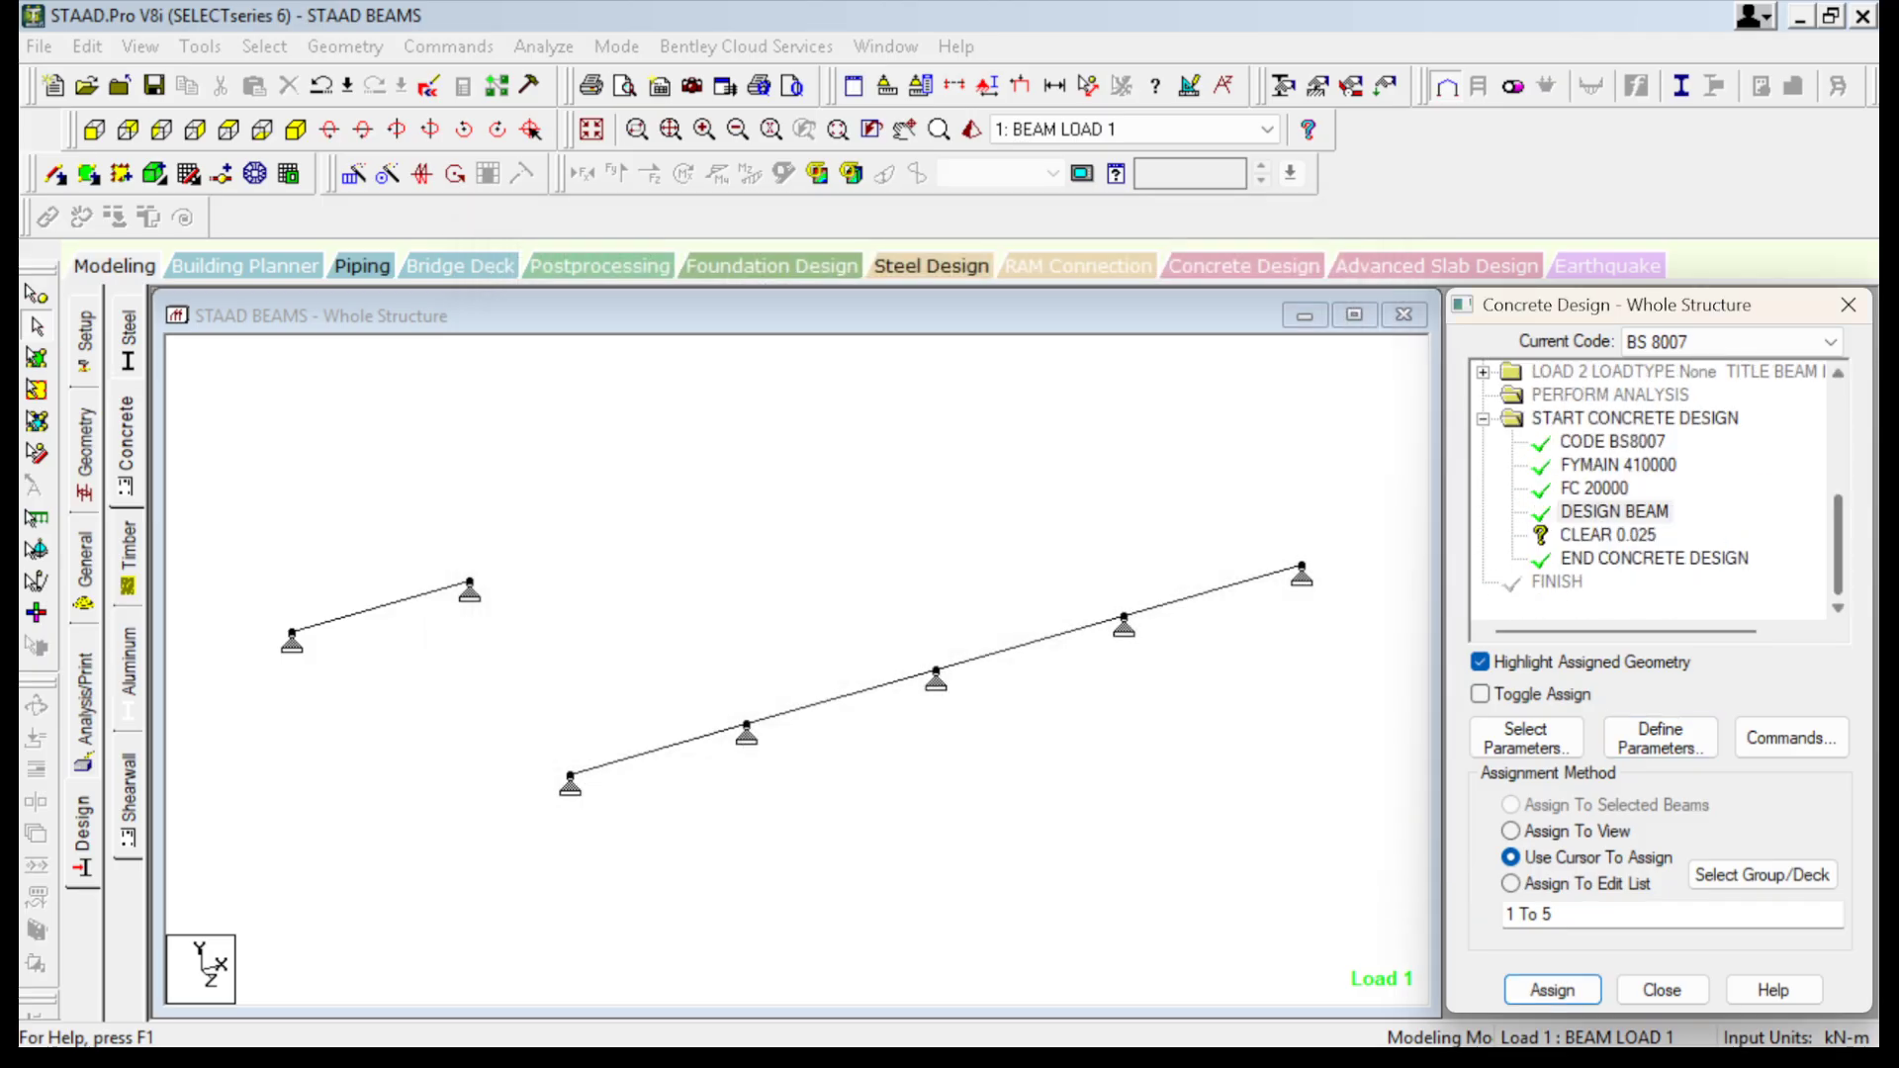
# Assign the CLEAR 0.025 parameter to all members of both beams, using assignment to selected beams.
pyautogui.click(1607, 535)
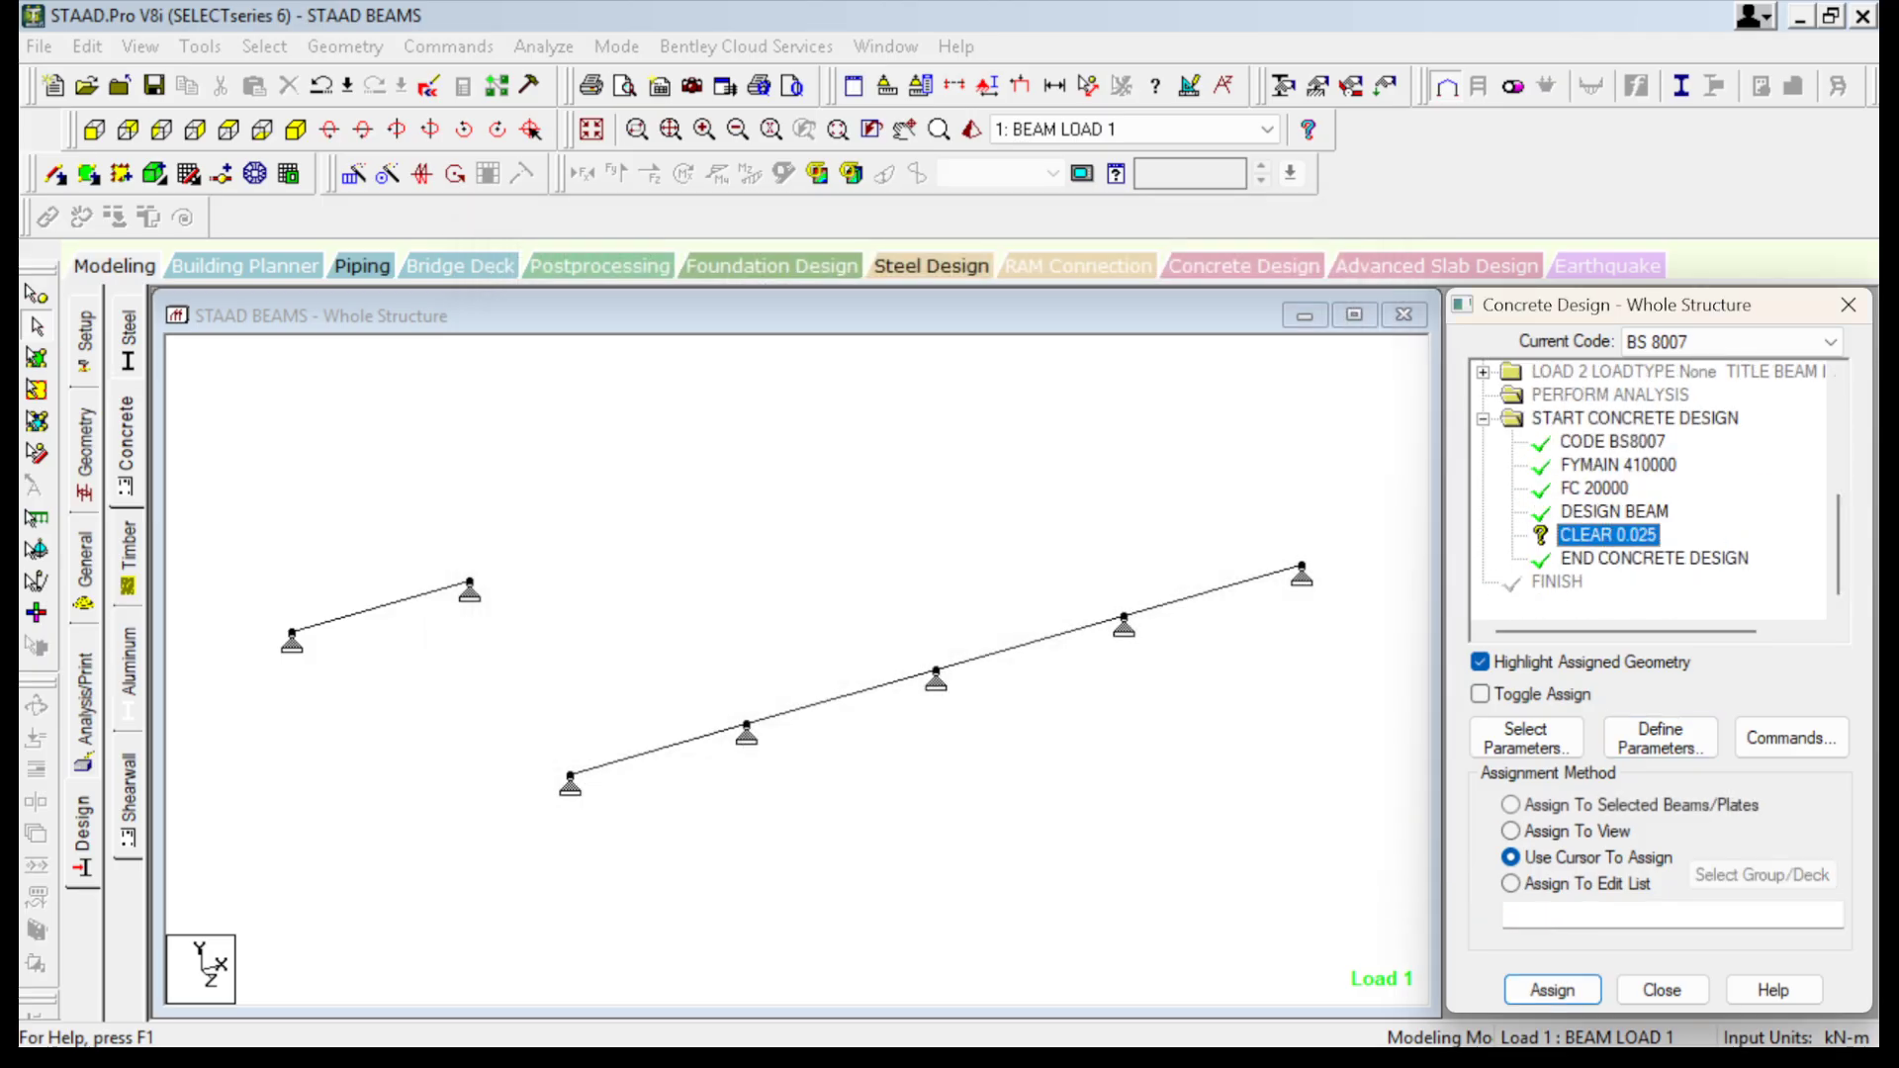
pyautogui.click(1511, 832)
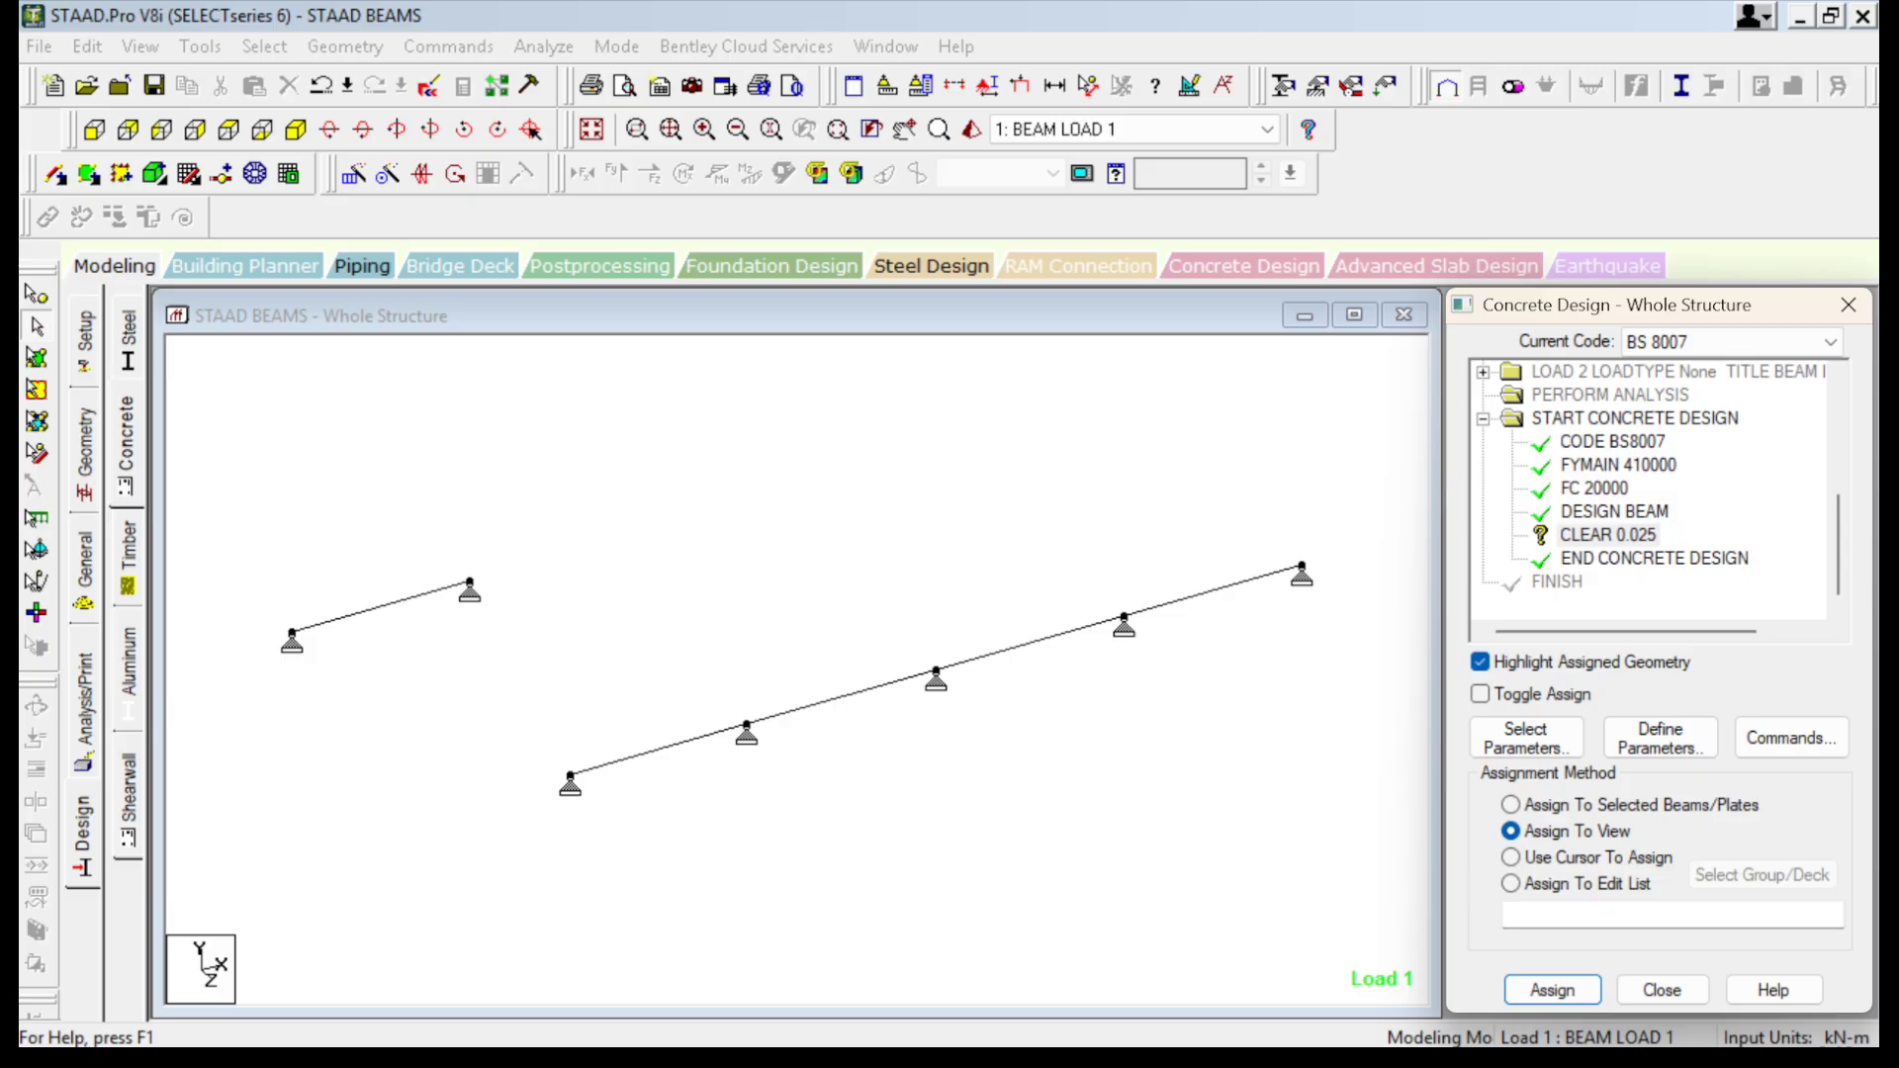
pyautogui.moveTo(254, 373); pyautogui.dragTo(1330, 890)
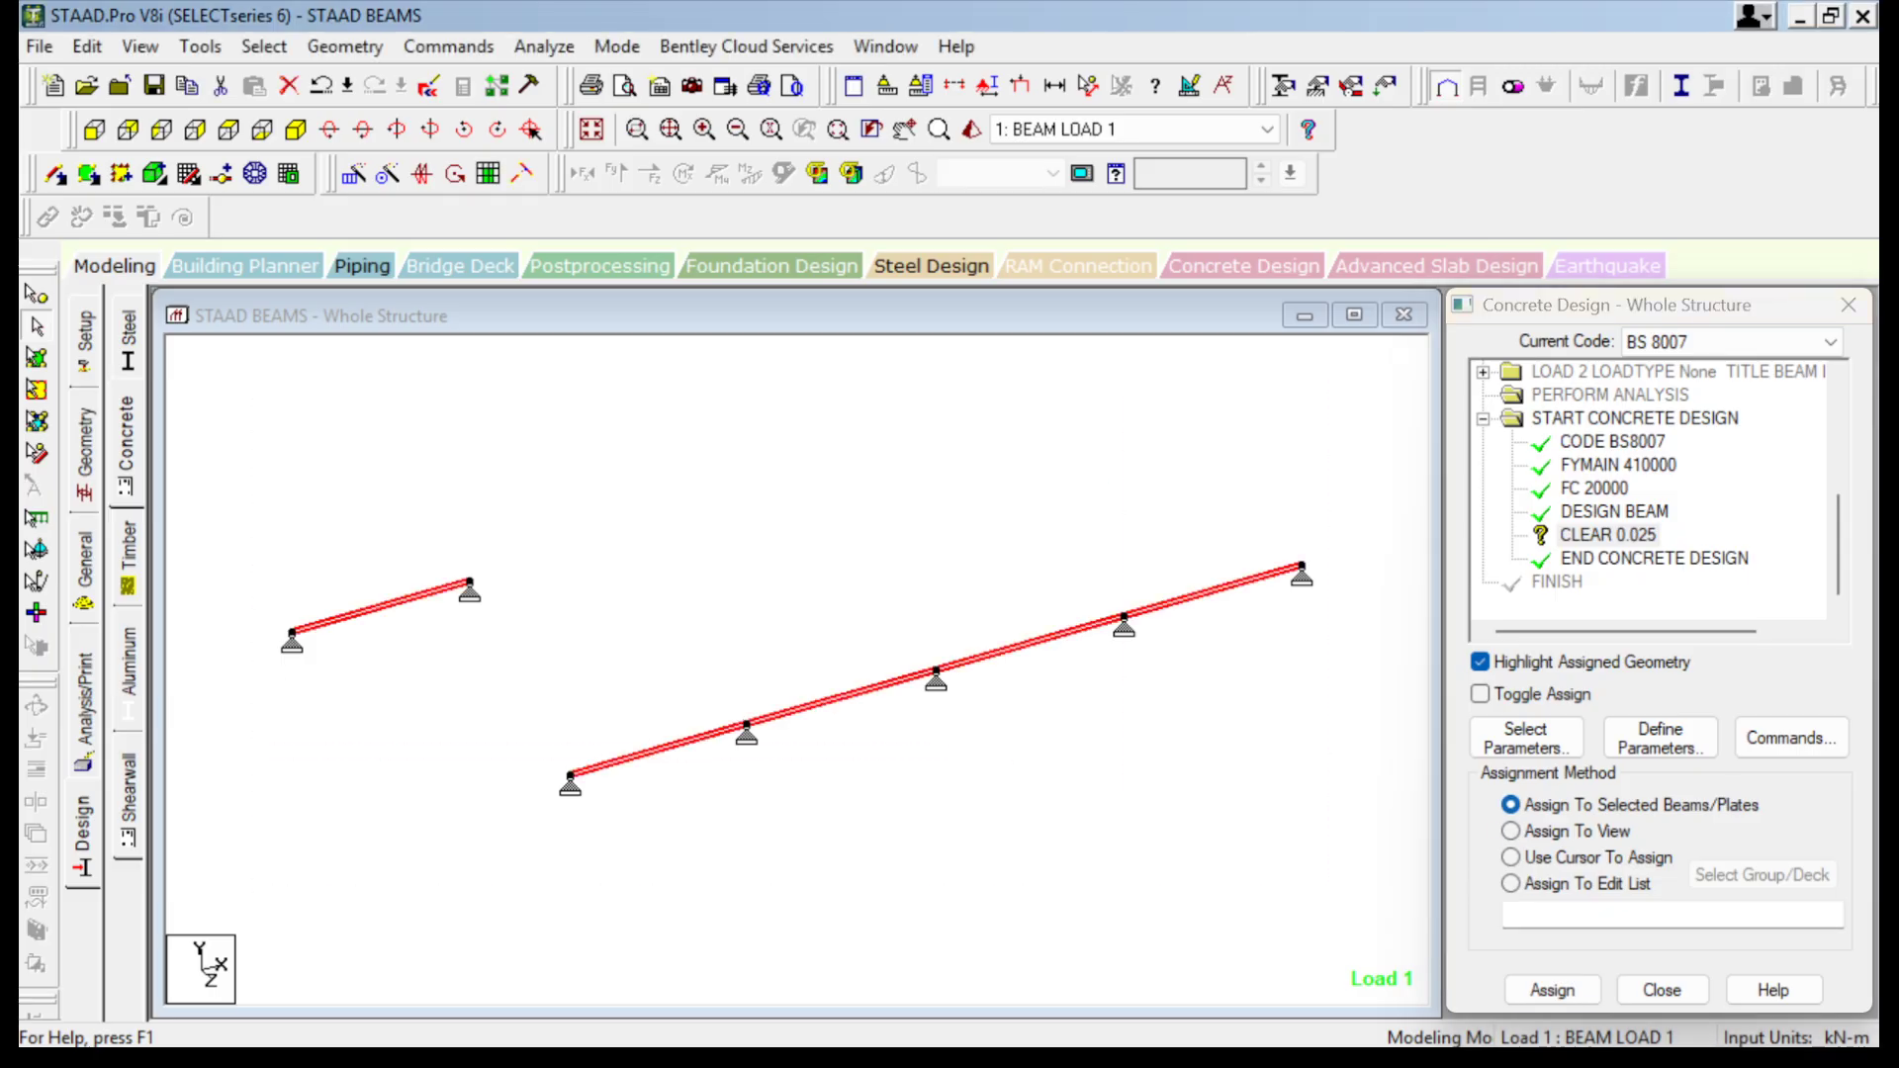
pyautogui.click(1552, 989)
pyautogui.click(1679, 730)
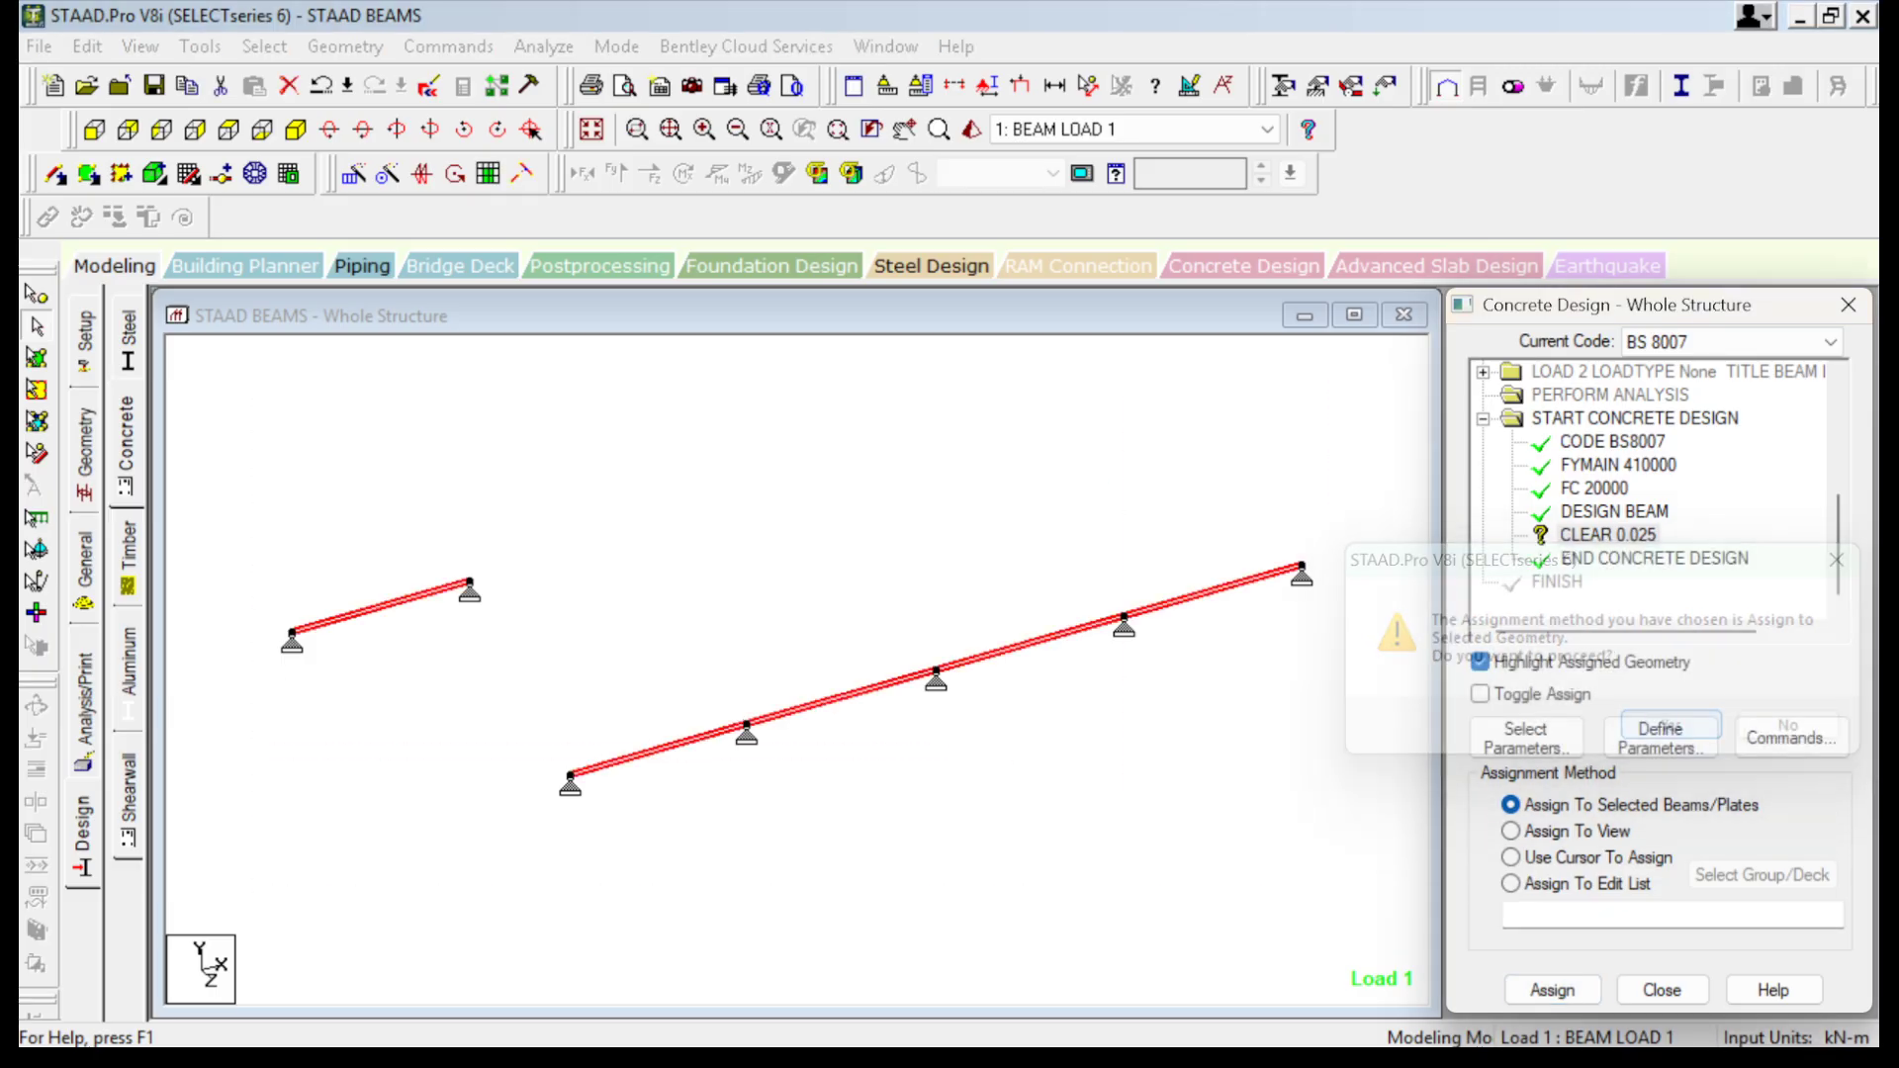
pyautogui.scroll(-2, 797, 670)
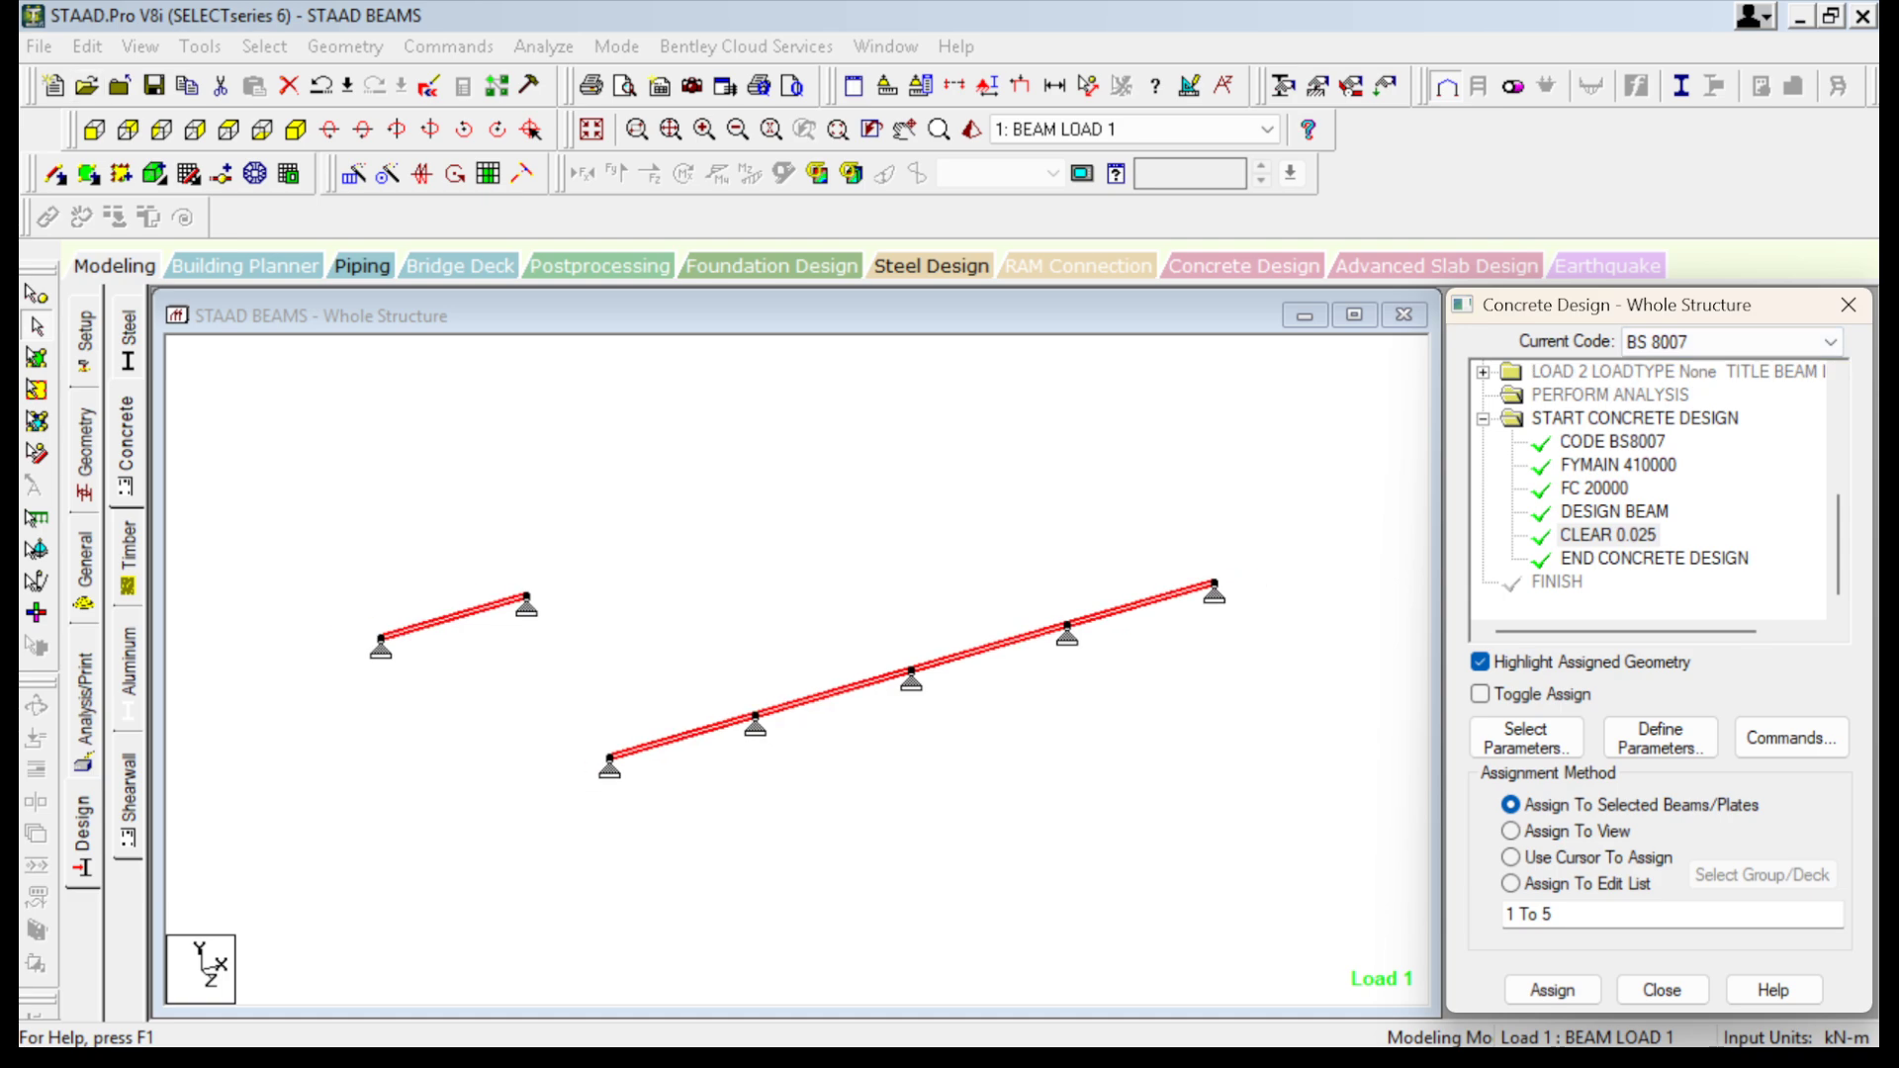
# Run the analysis and go to post-processing mode with load cases BEAM LOAD 1 and BEAM LOAD 2 selected for the results.
pyautogui.click(544, 46)
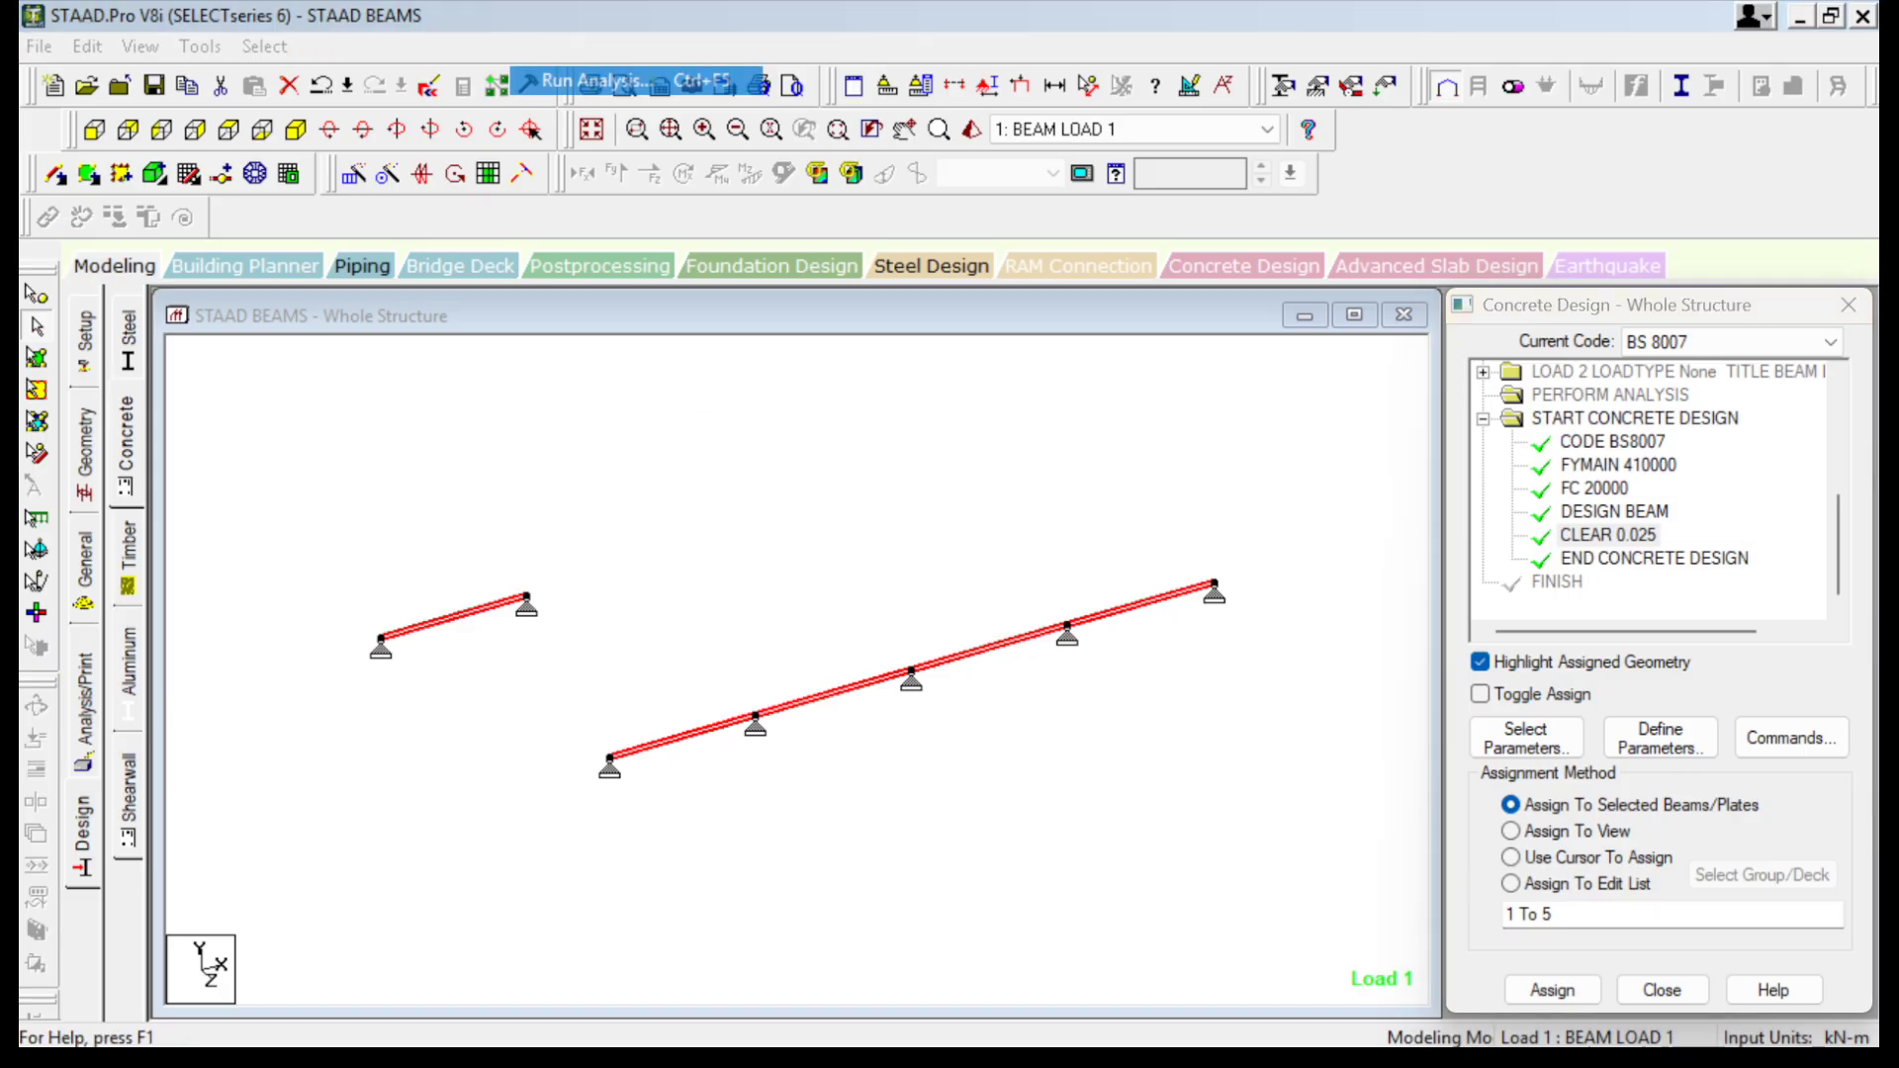
pyautogui.click(597, 80)
pyautogui.press('Return')
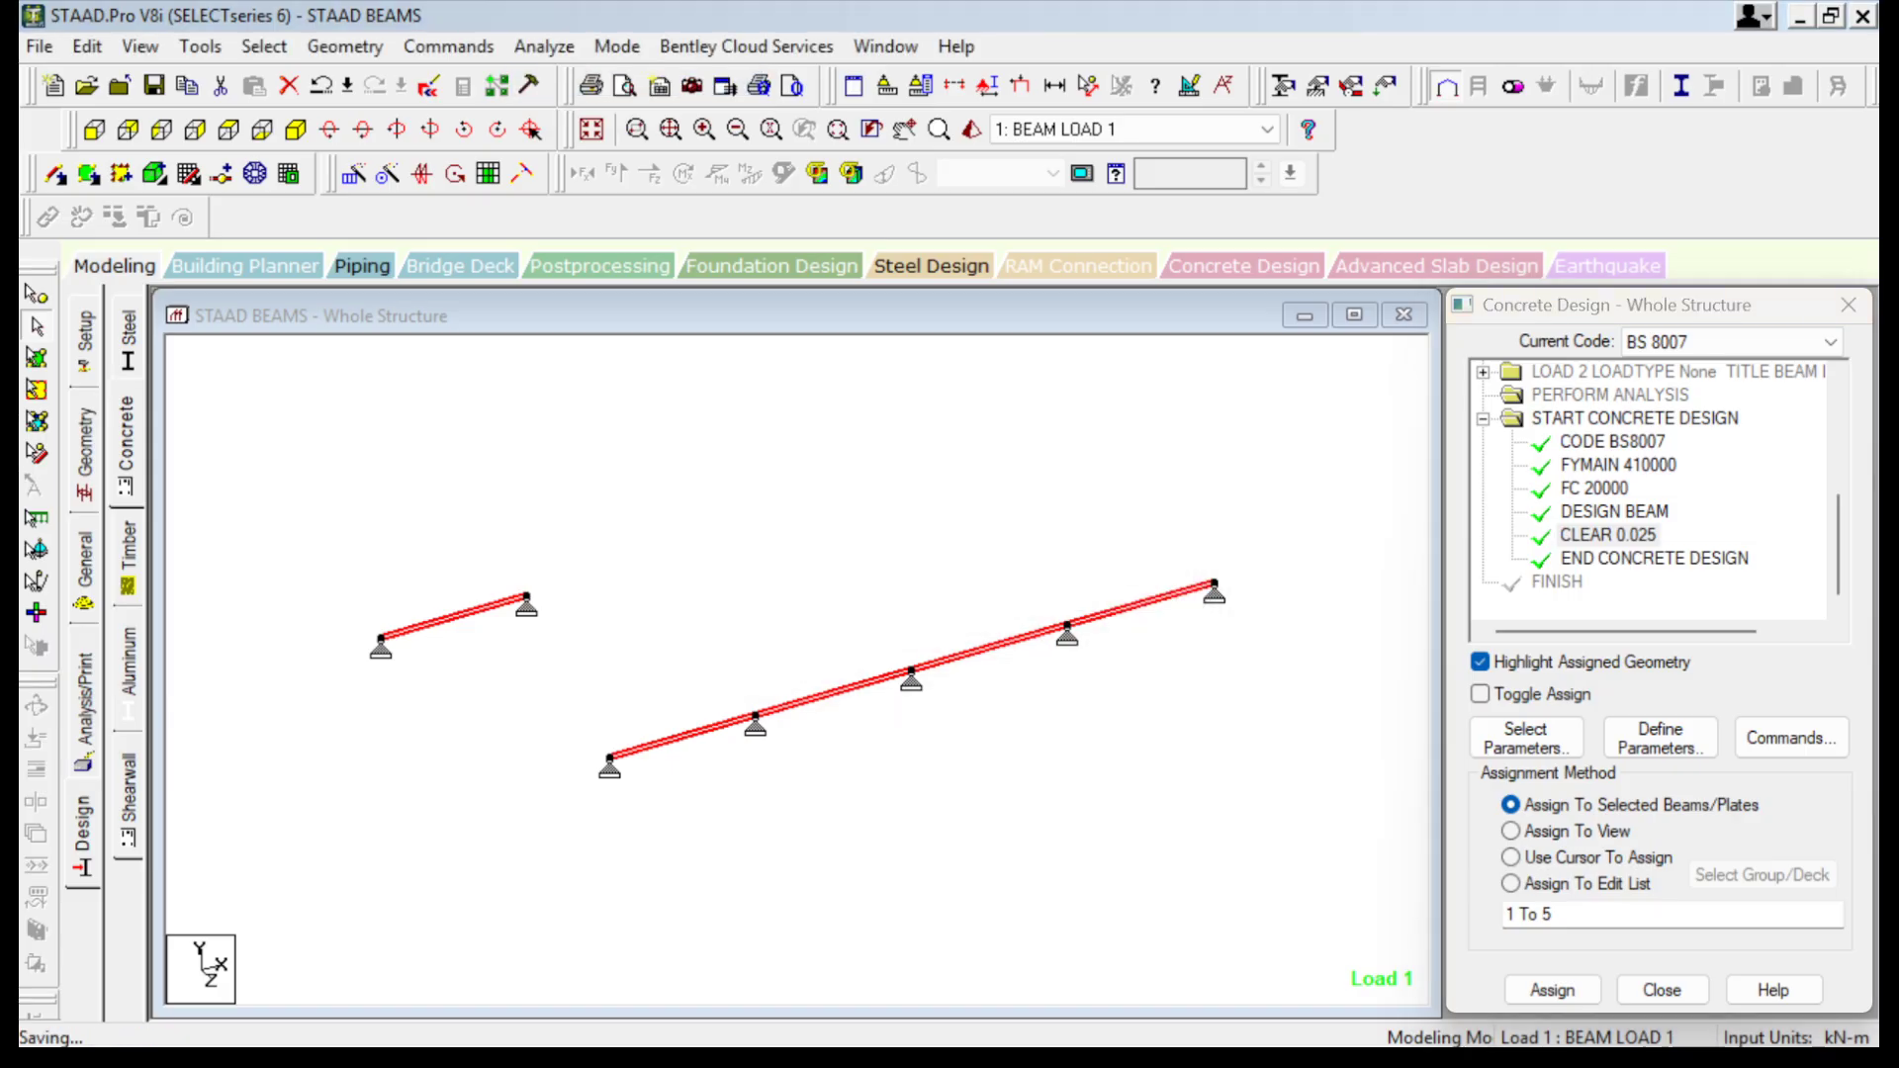
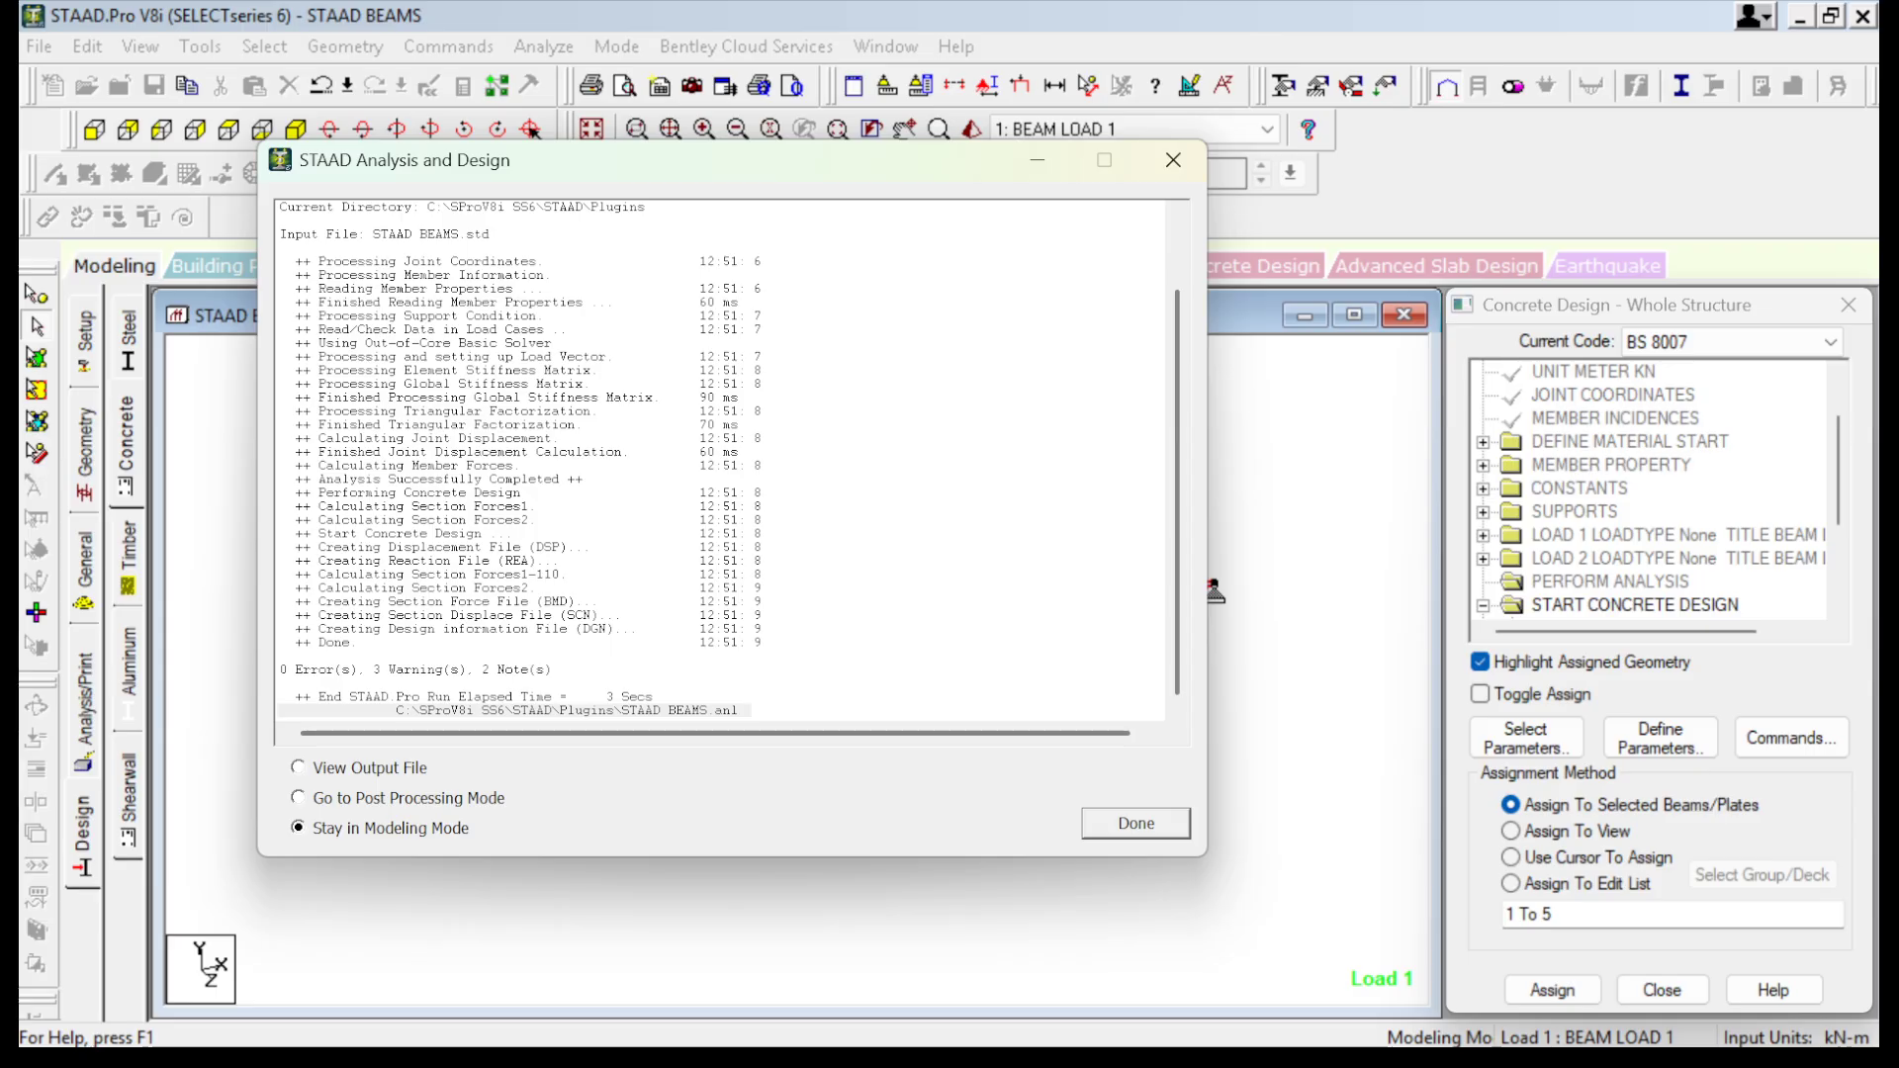
pyautogui.click(298, 797)
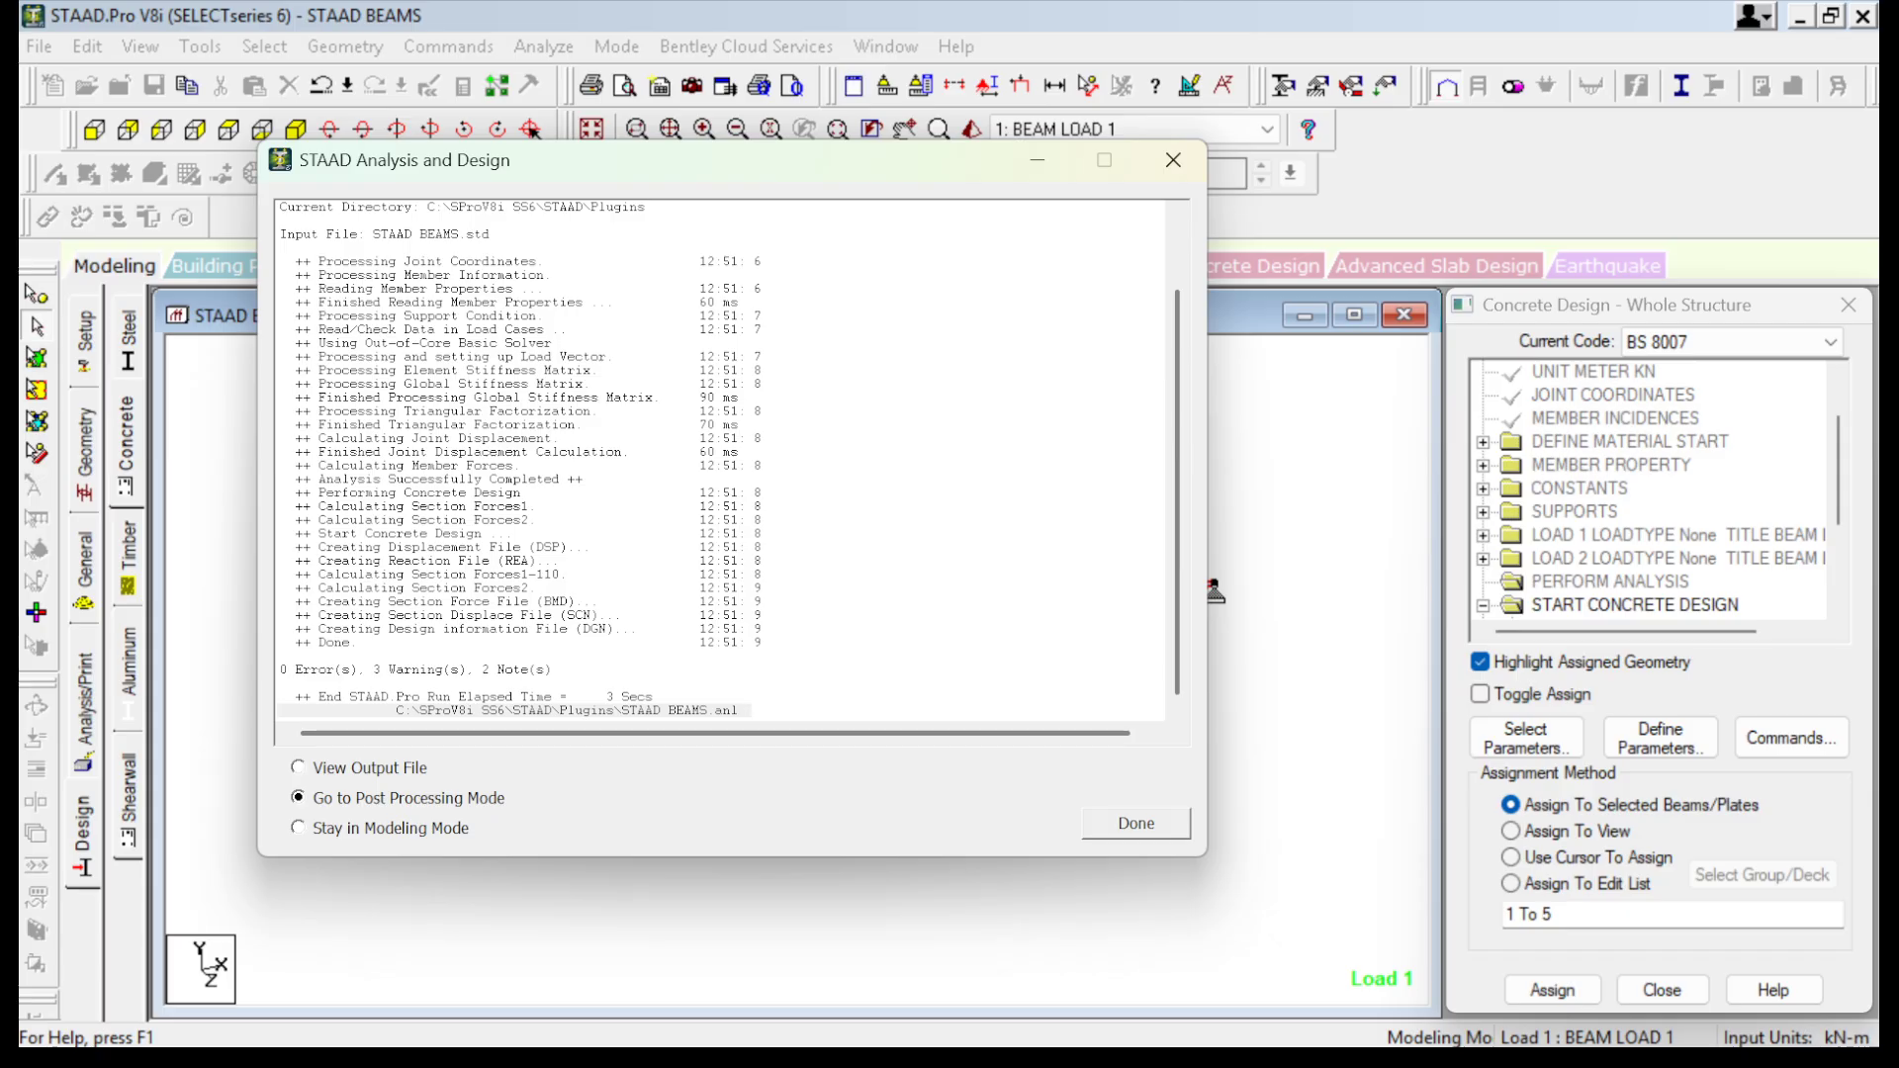
pyautogui.click(1135, 823)
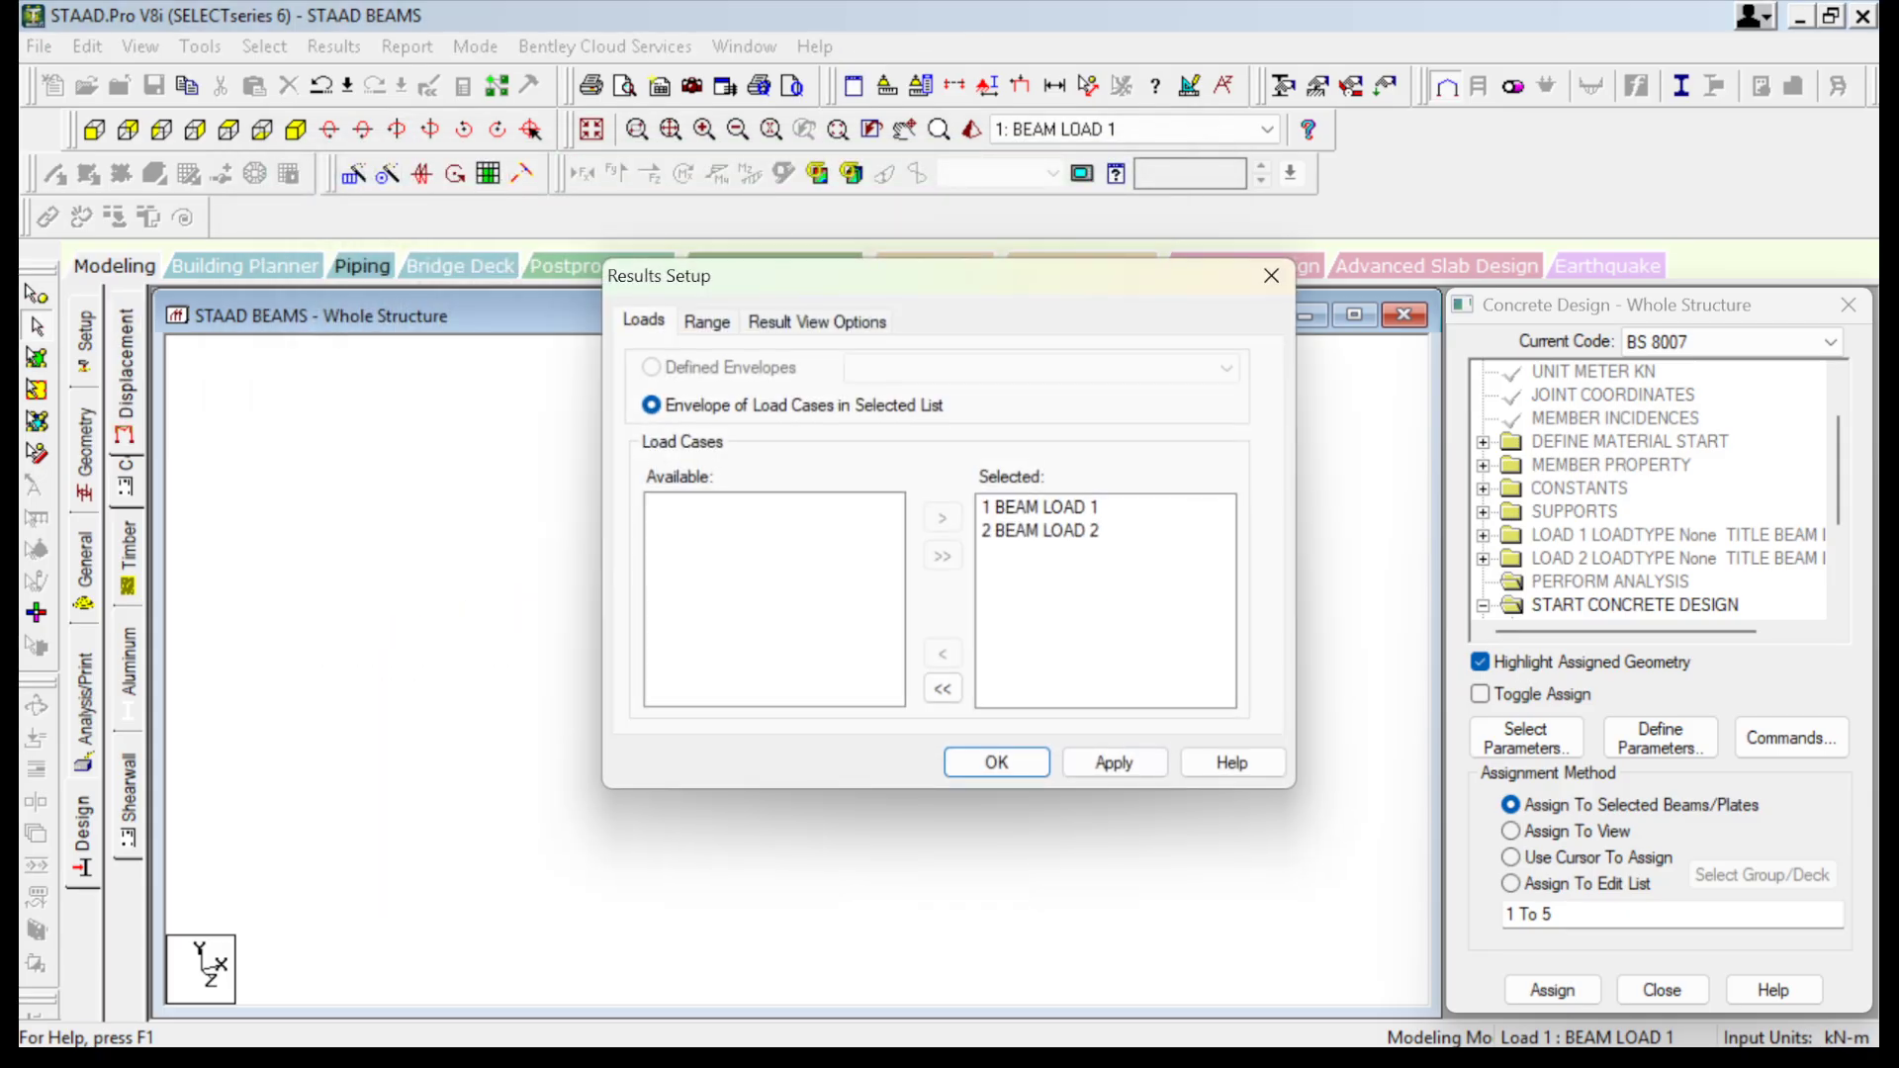
pyautogui.click(1114, 763)
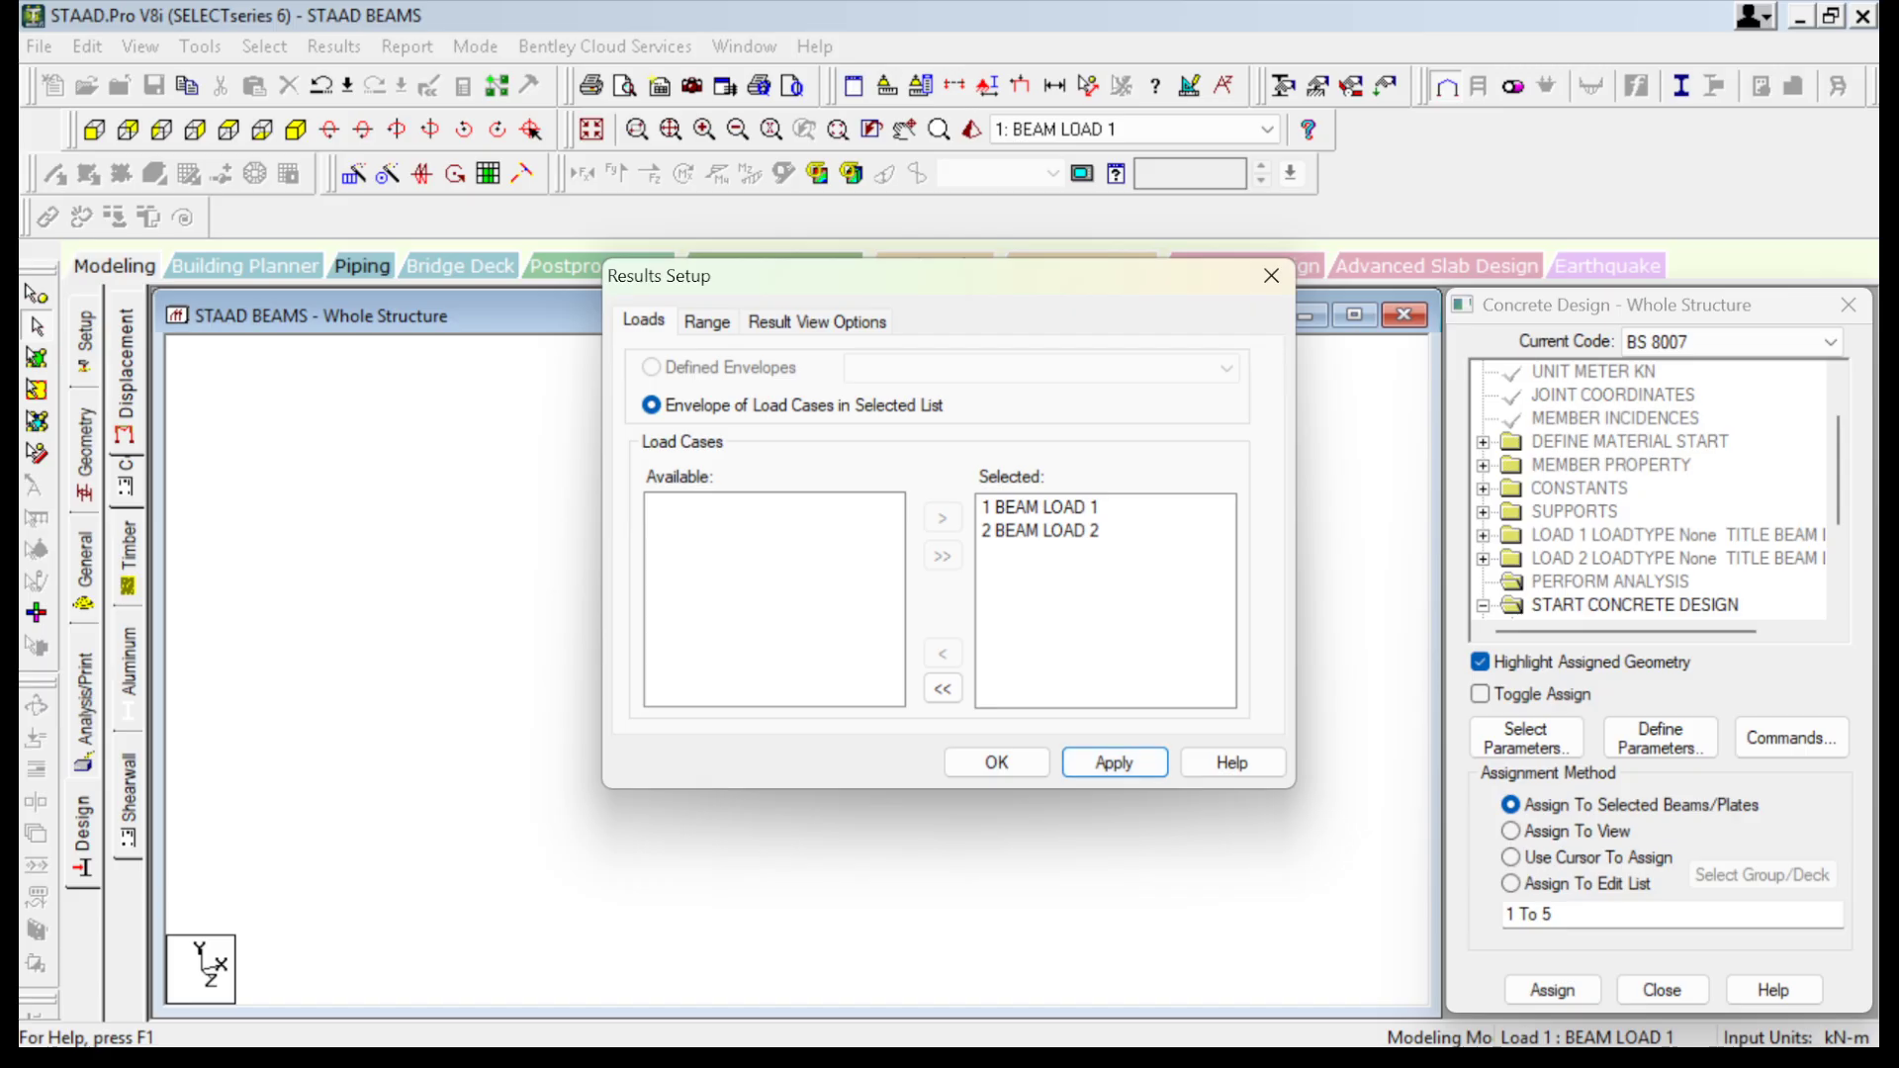
pyautogui.click(996, 763)
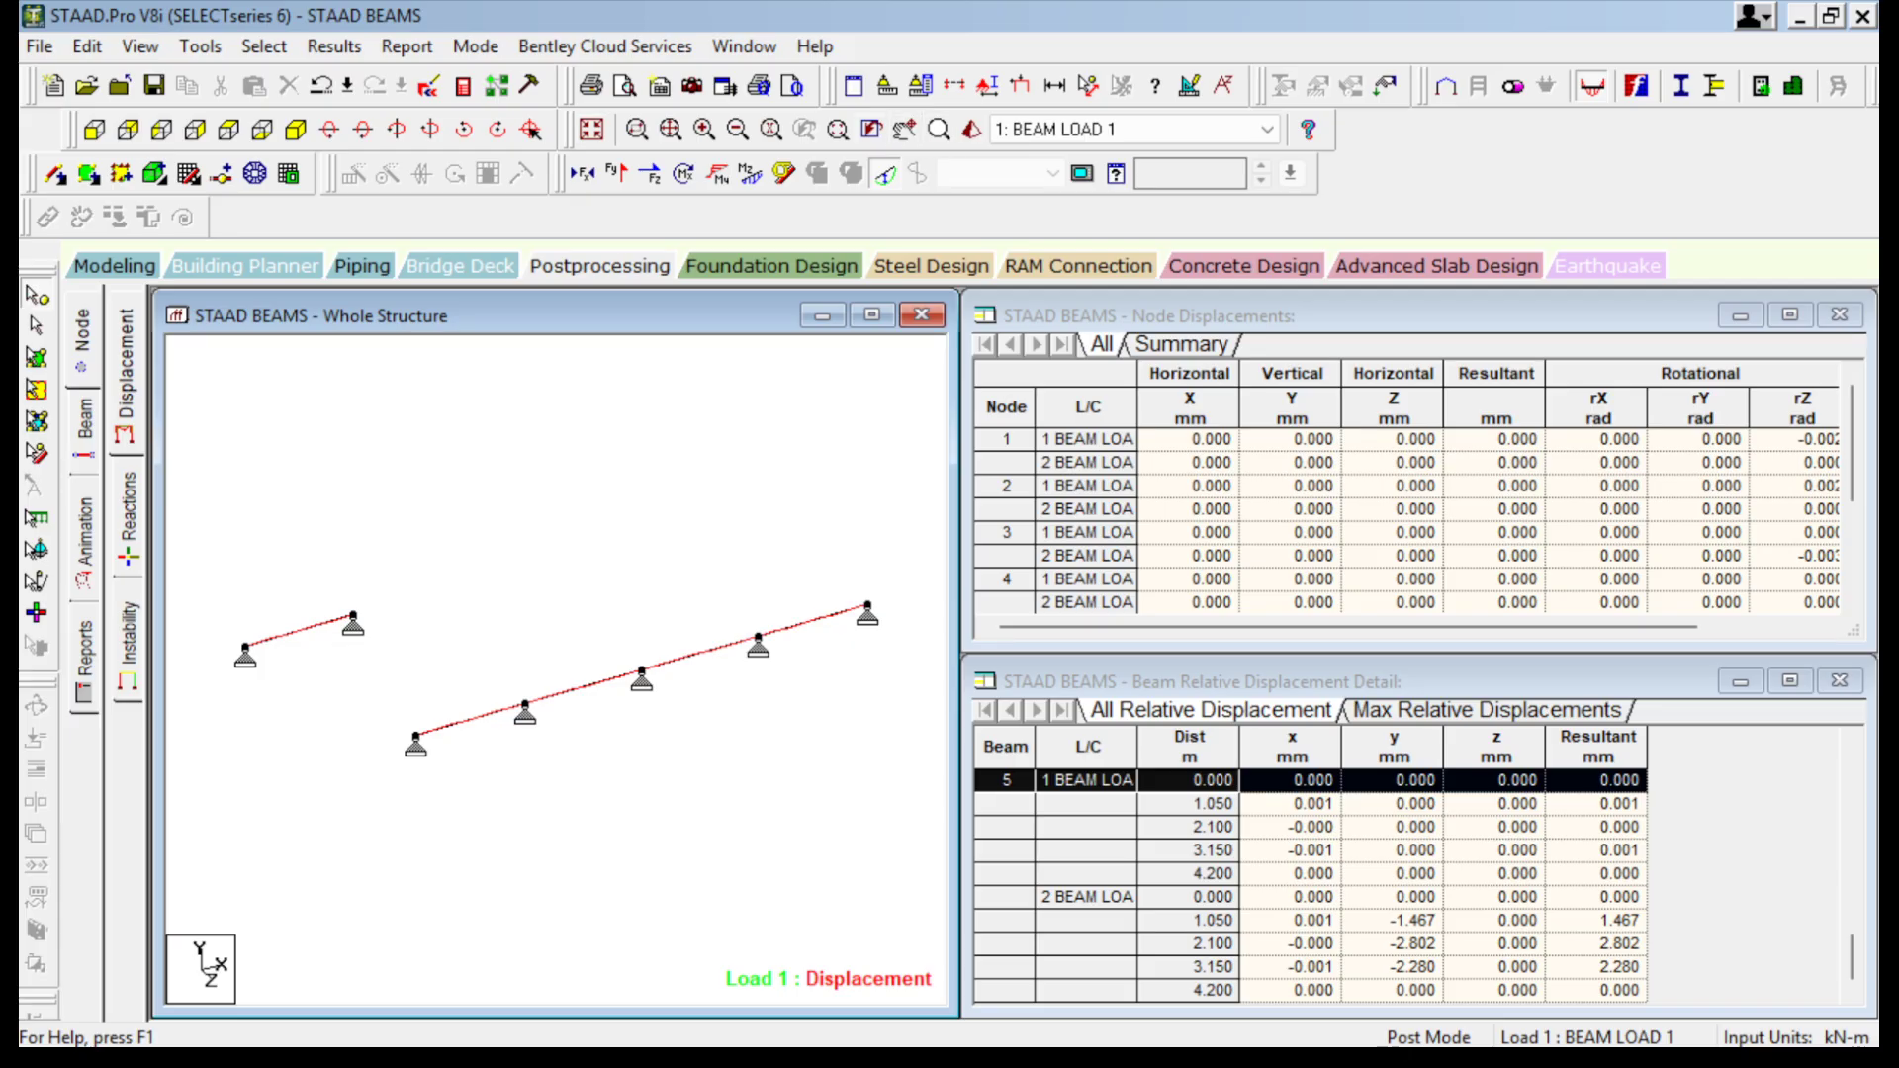
# Display the bending moment Mz diagram and annotate it with the end, maximum and mid-point bending values.
pyautogui.click(751, 174)
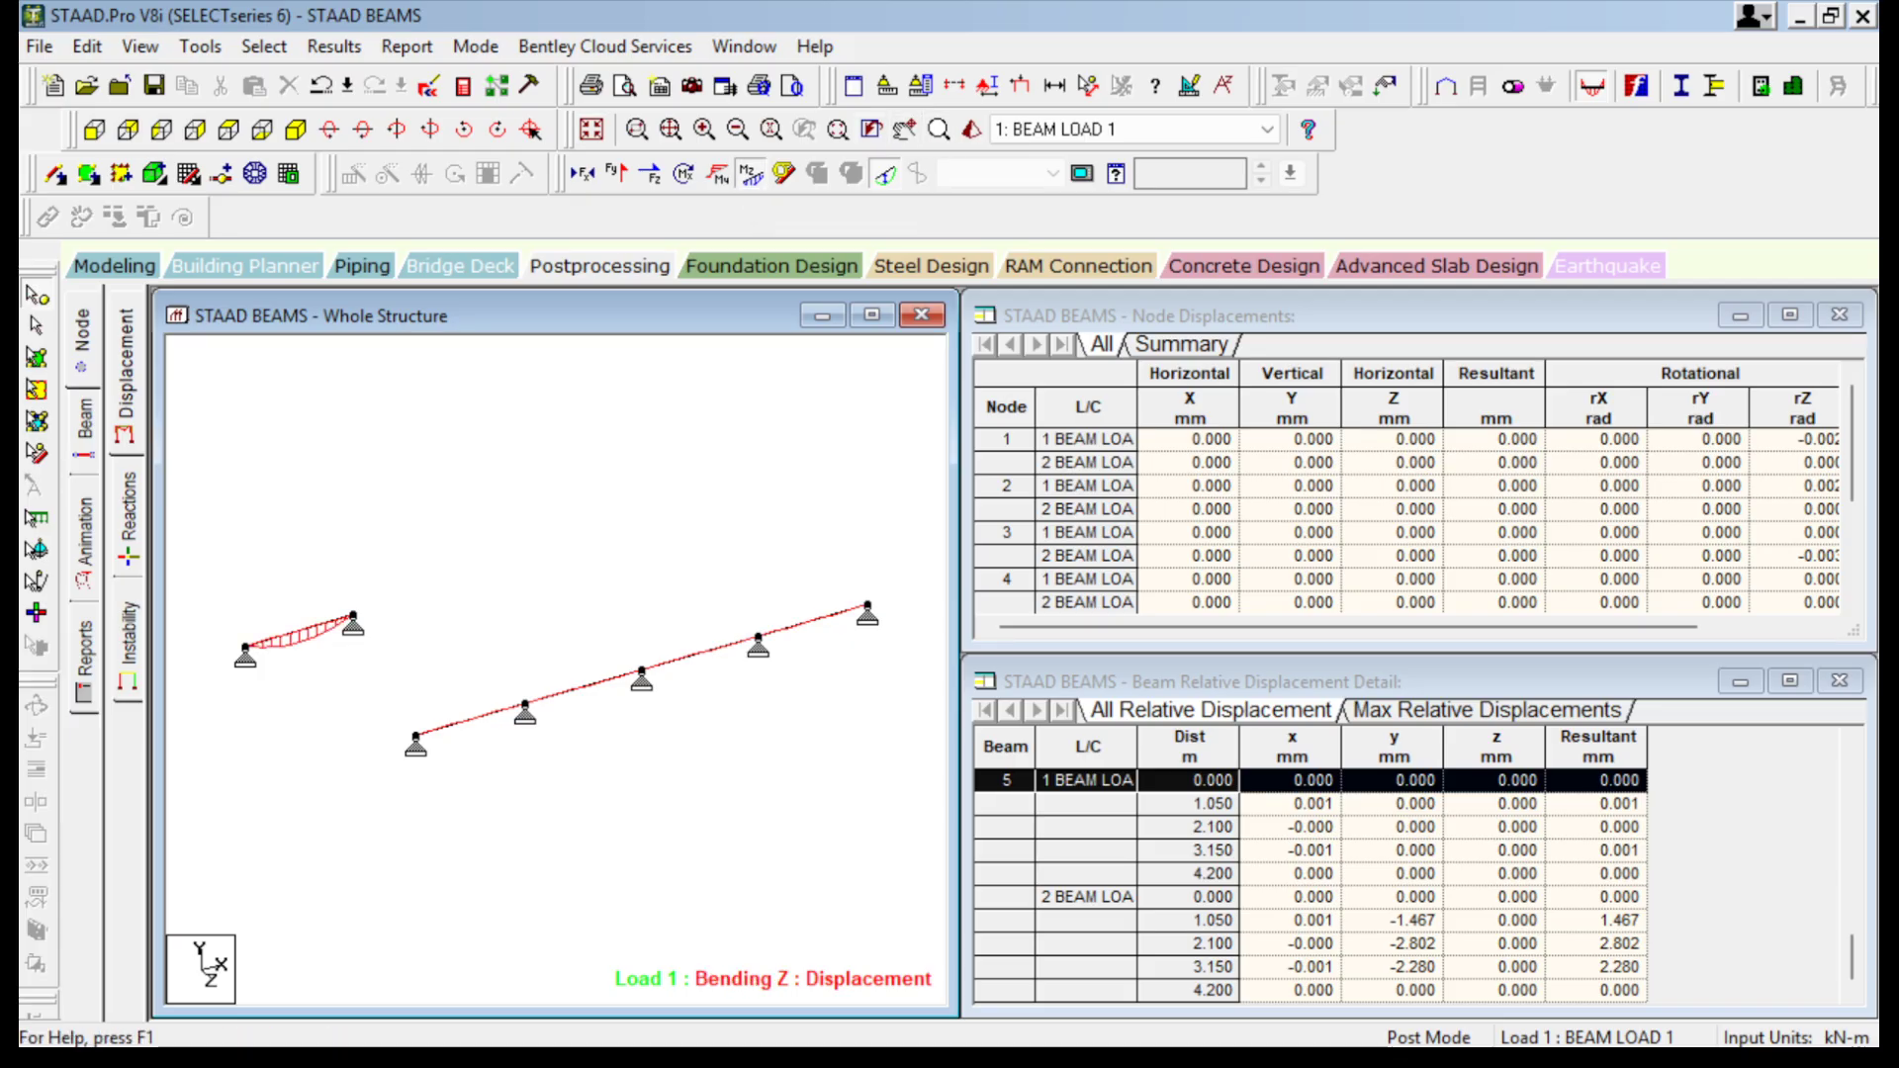
pyautogui.click(335, 46)
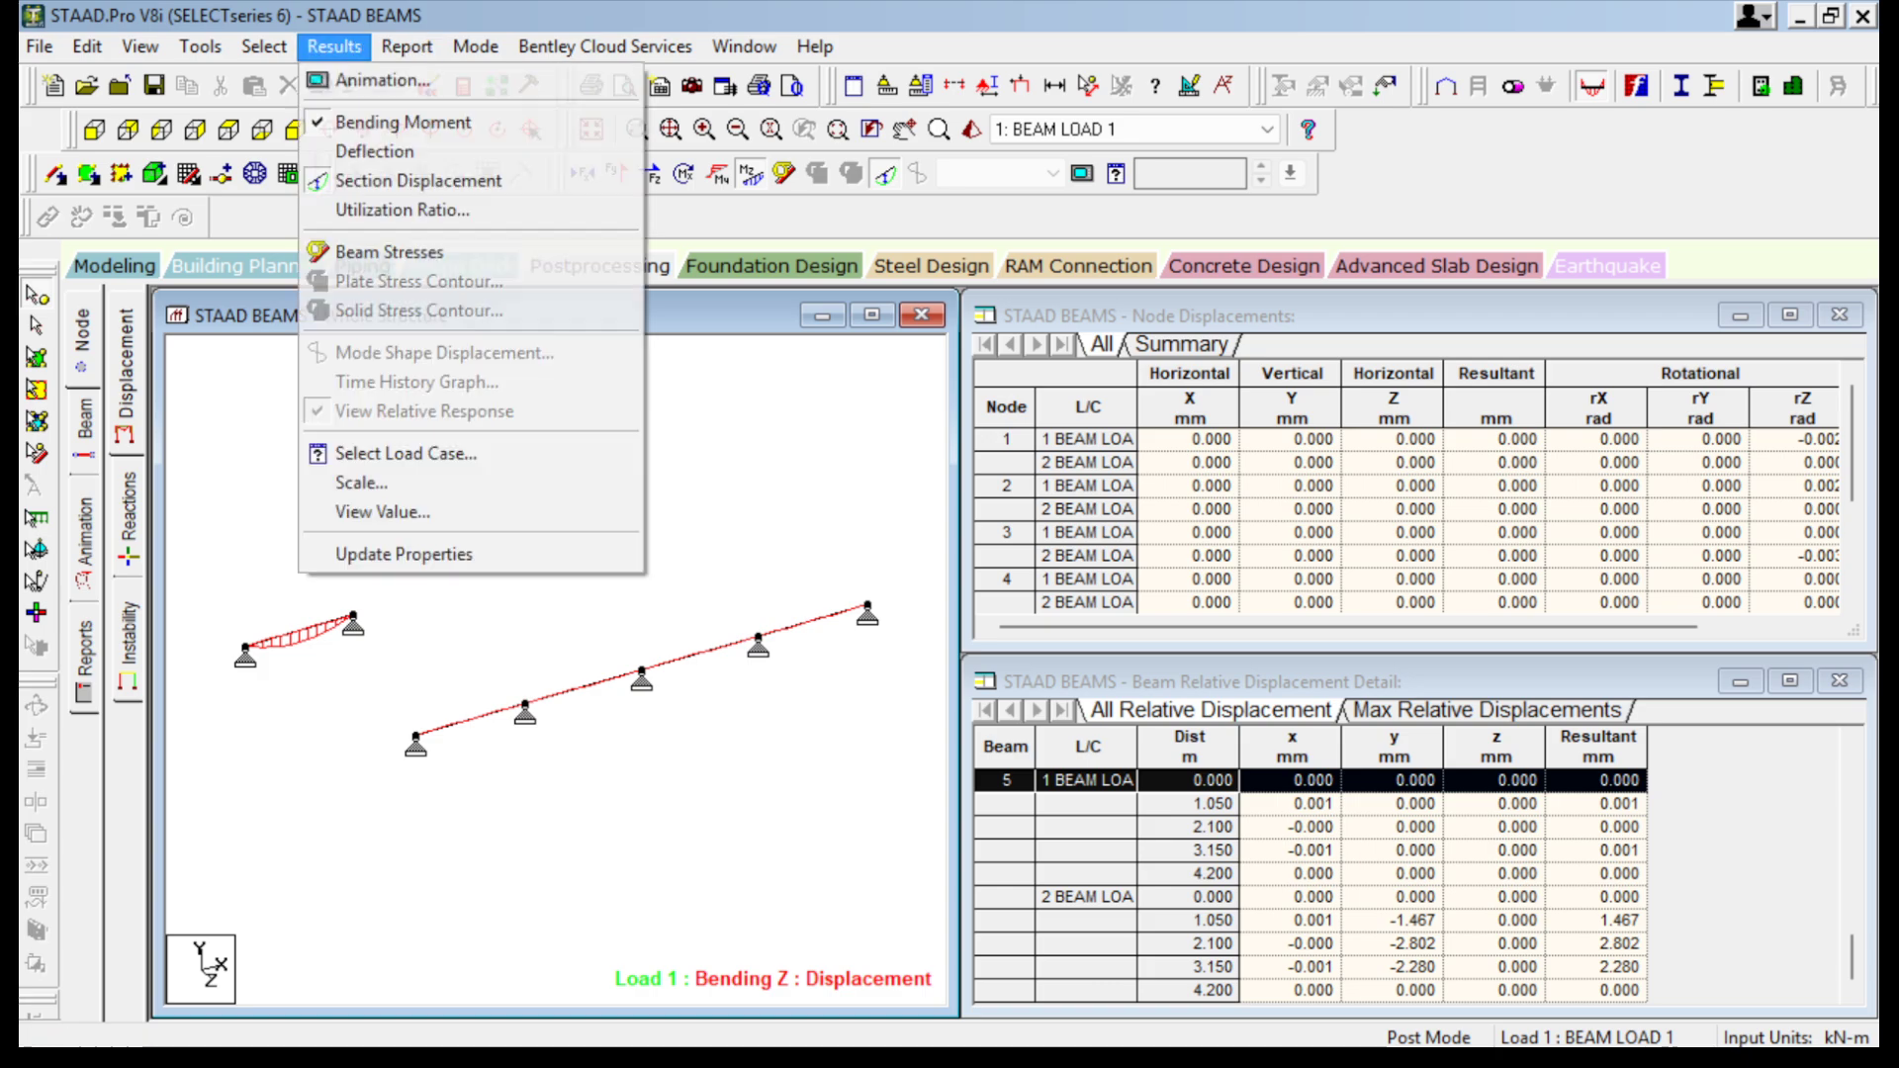
pyautogui.click(382, 511)
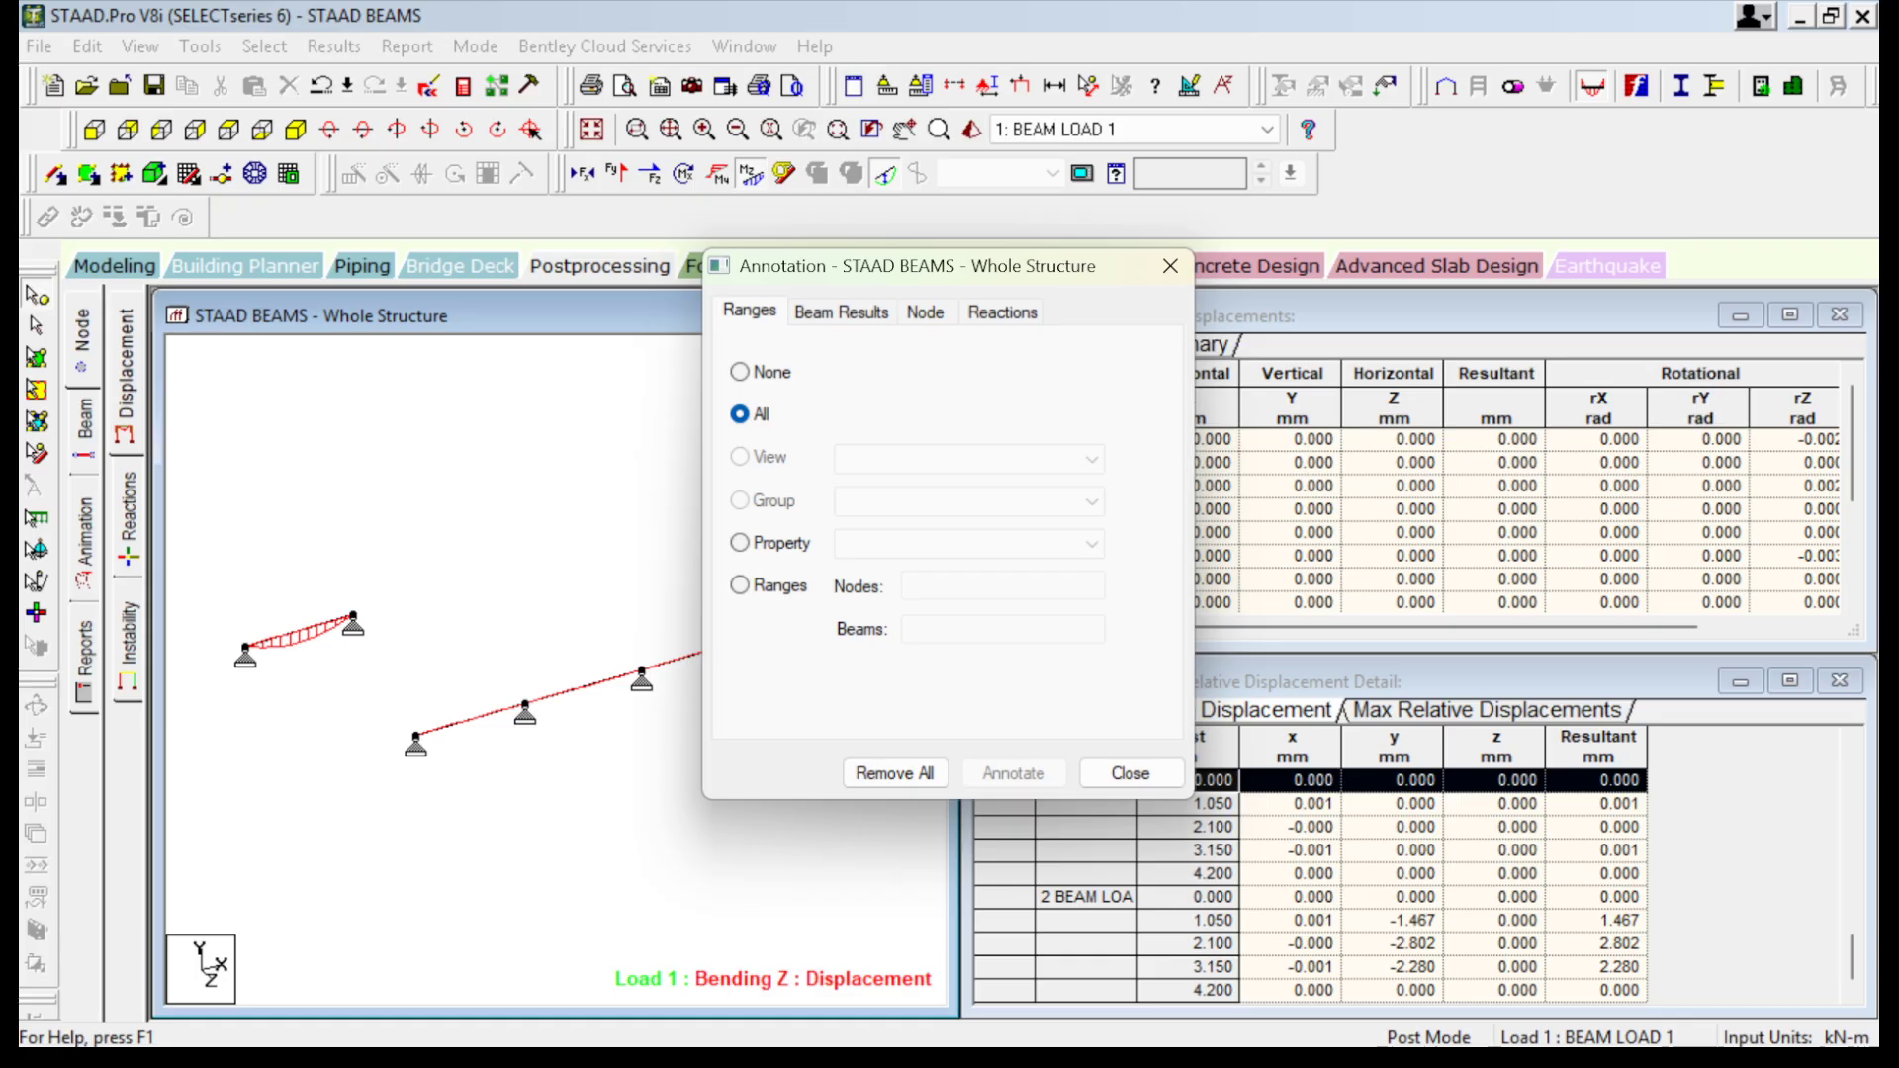
pyautogui.click(842, 311)
pyautogui.click(758, 381)
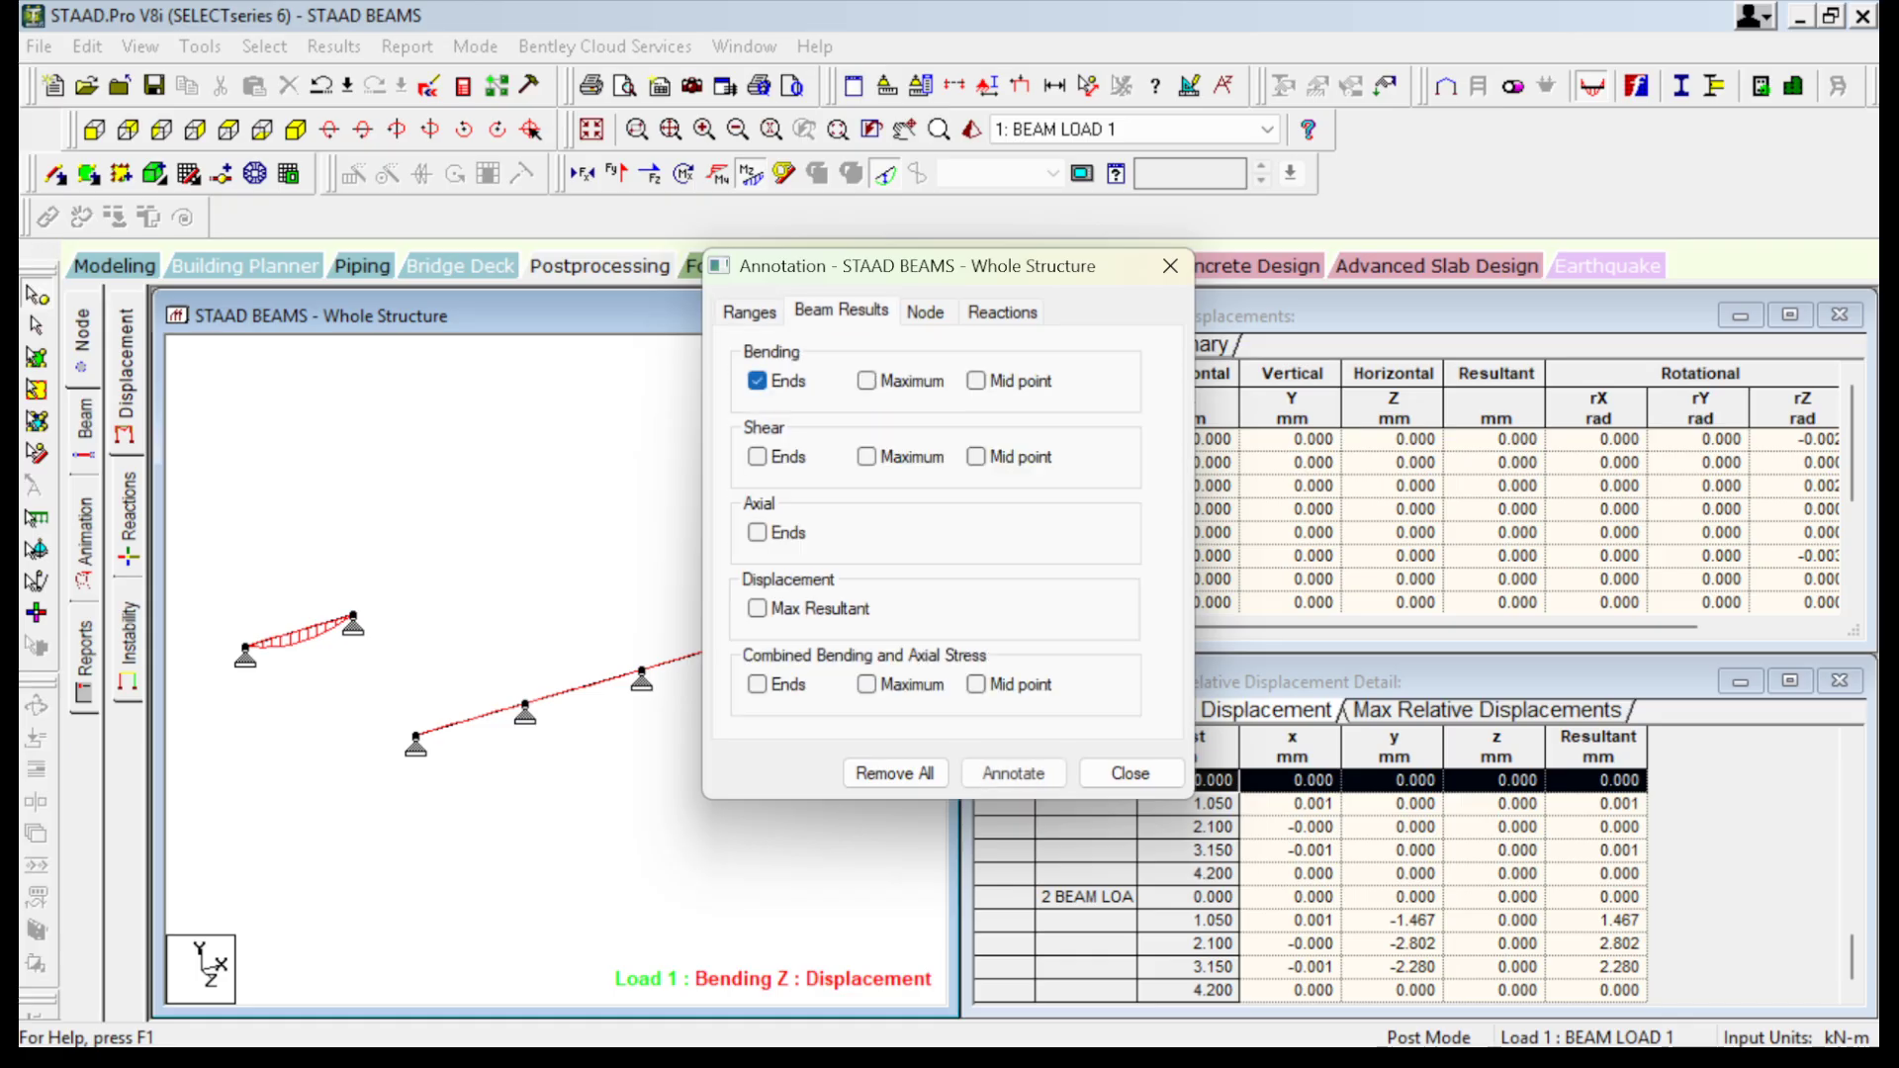
pyautogui.click(866, 381)
pyautogui.click(976, 380)
pyautogui.click(1013, 772)
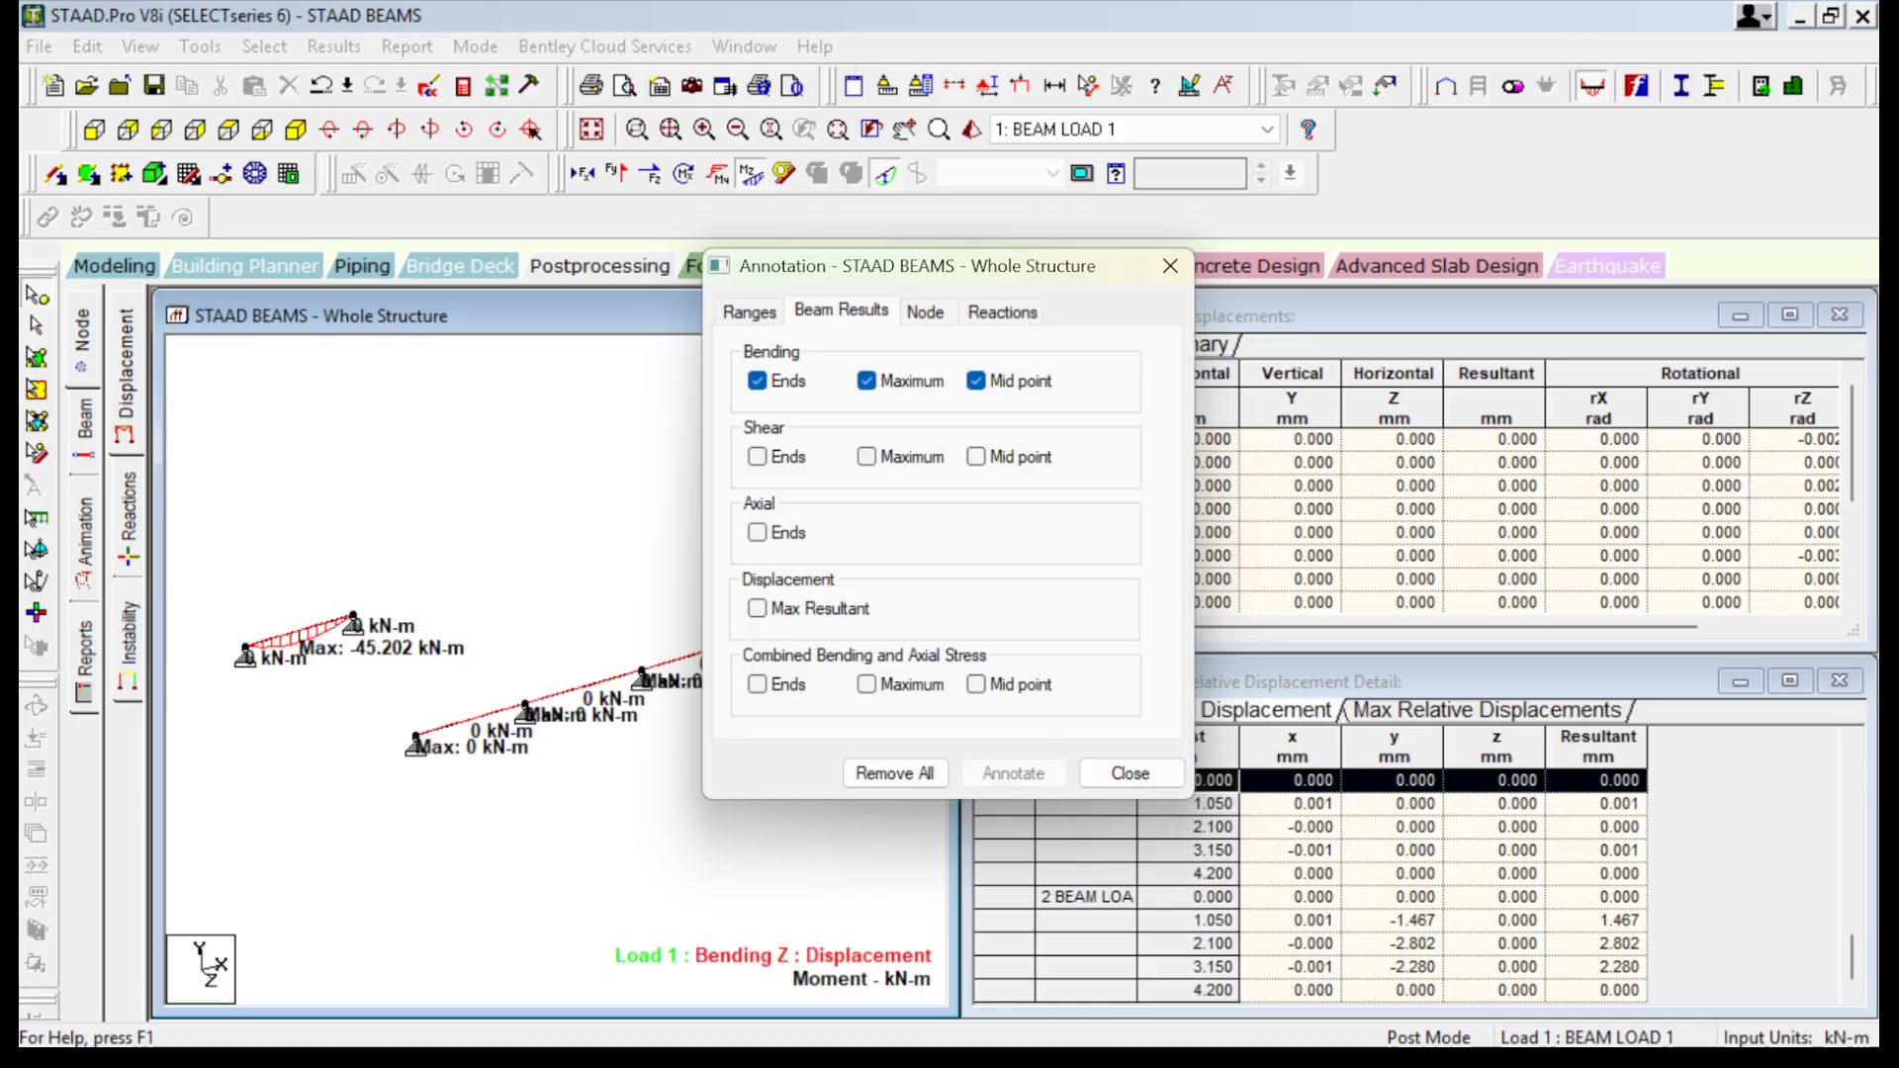
pyautogui.click(1129, 772)
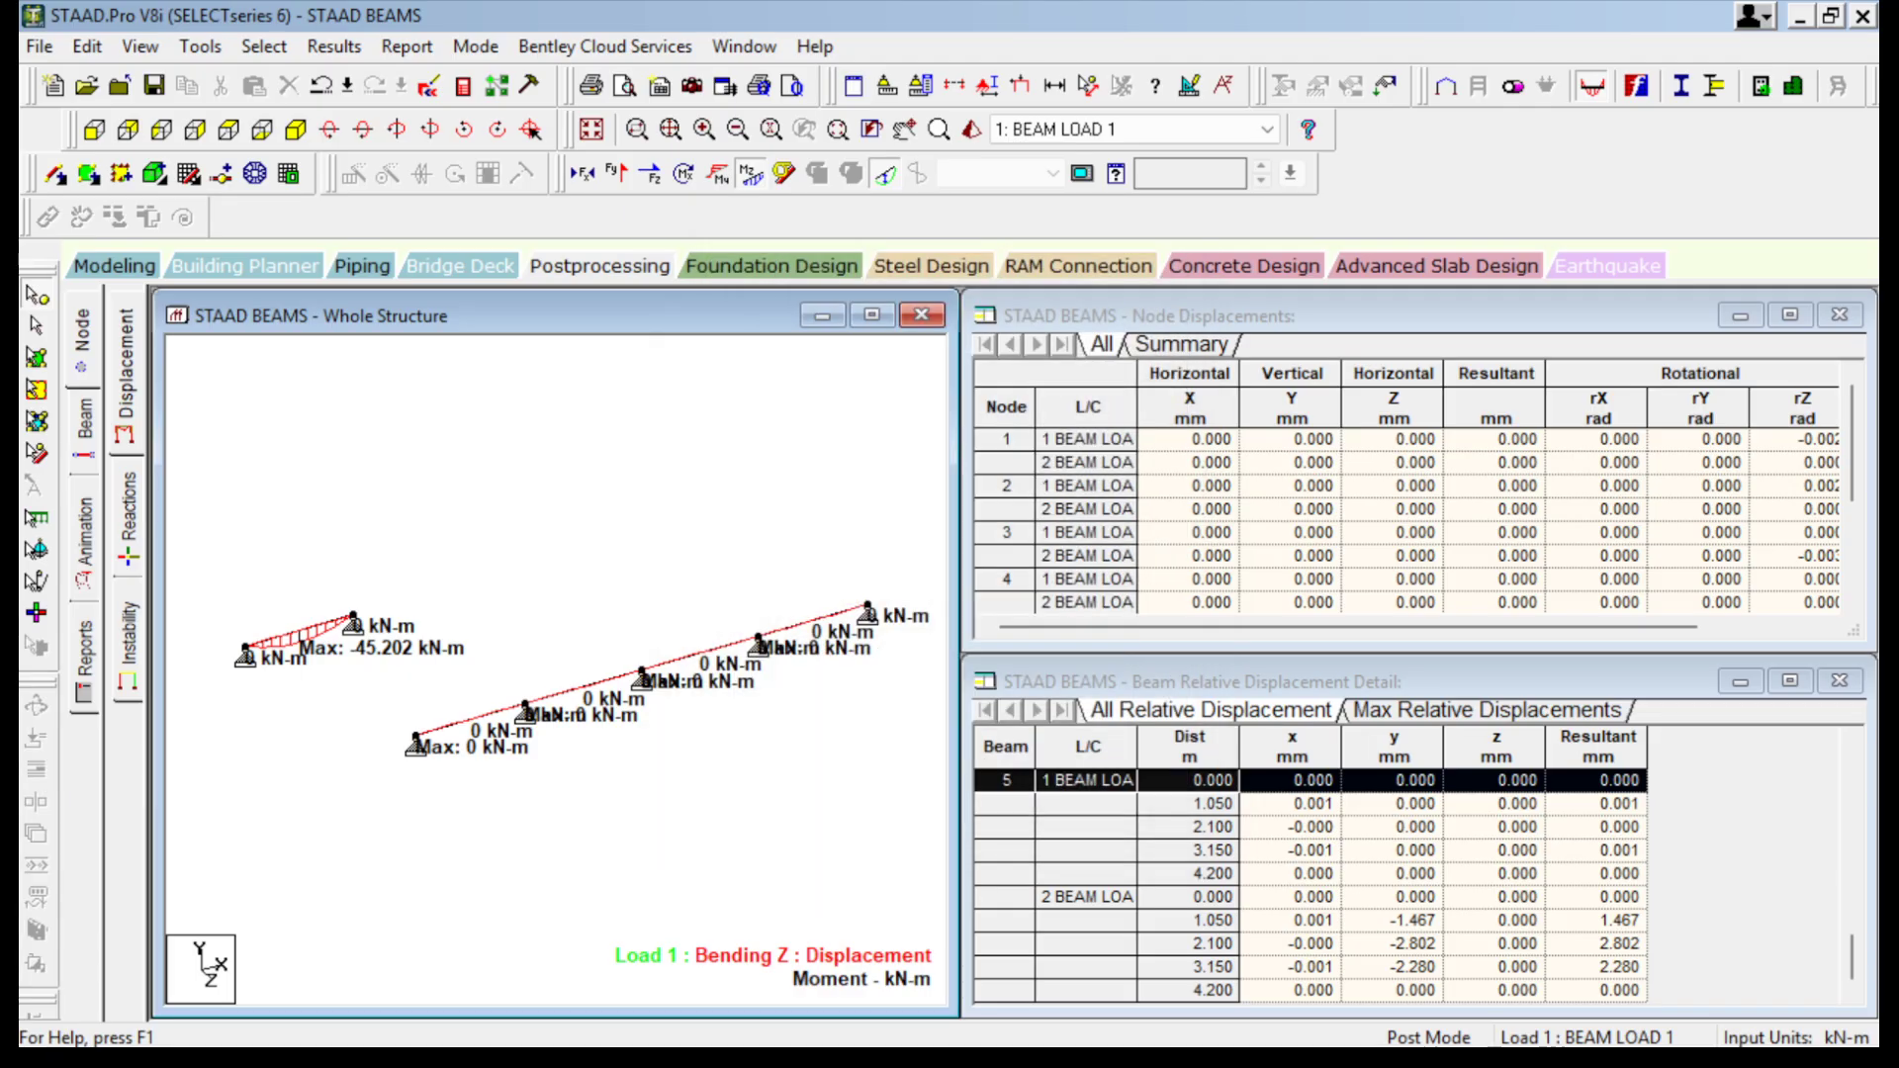
# Examine the annotated BEAM LOAD 1 bending moment diagram, focusing on the maximum moment of the simply supported beam.
pyautogui.scroll(5, 556, 670)
pyautogui.scroll(-3, 556, 669)
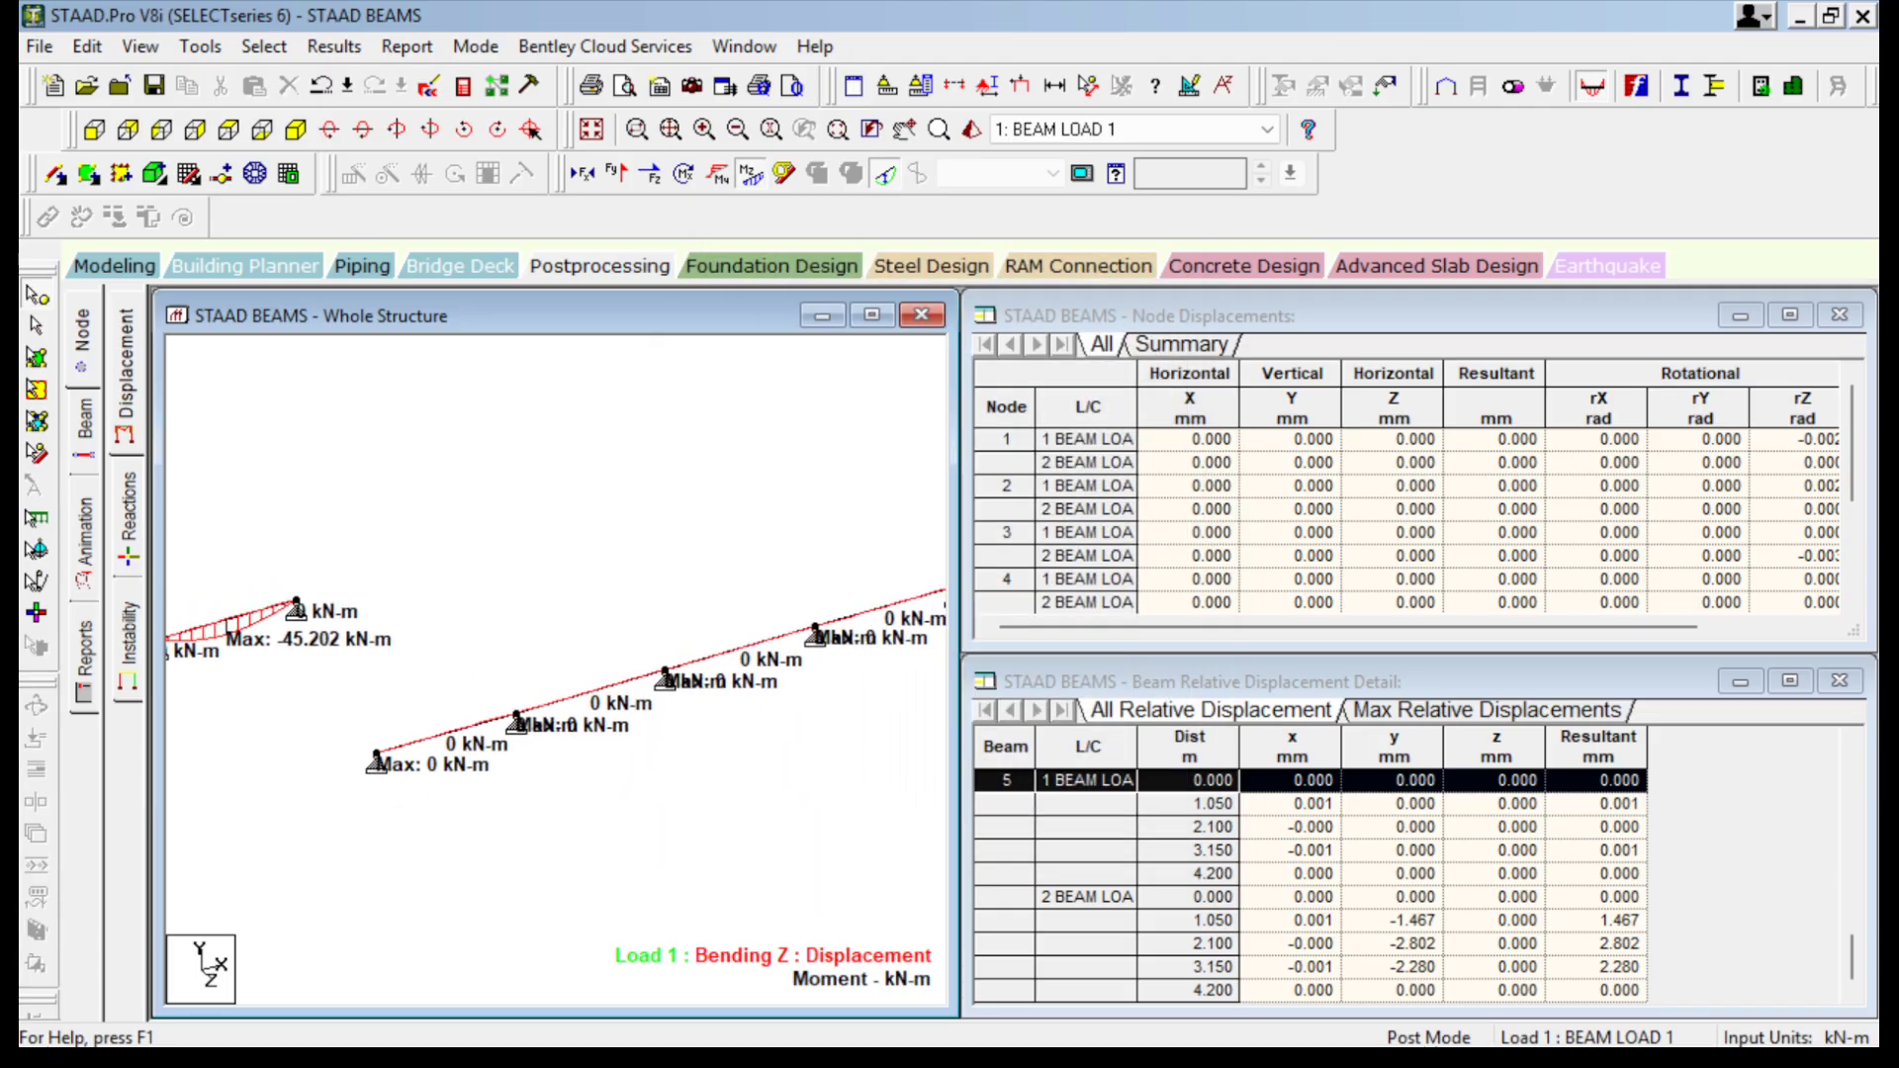
pyautogui.scroll(-4, 556, 670)
pyautogui.scroll(7, 556, 670)
pyautogui.scroll(-1, 555, 670)
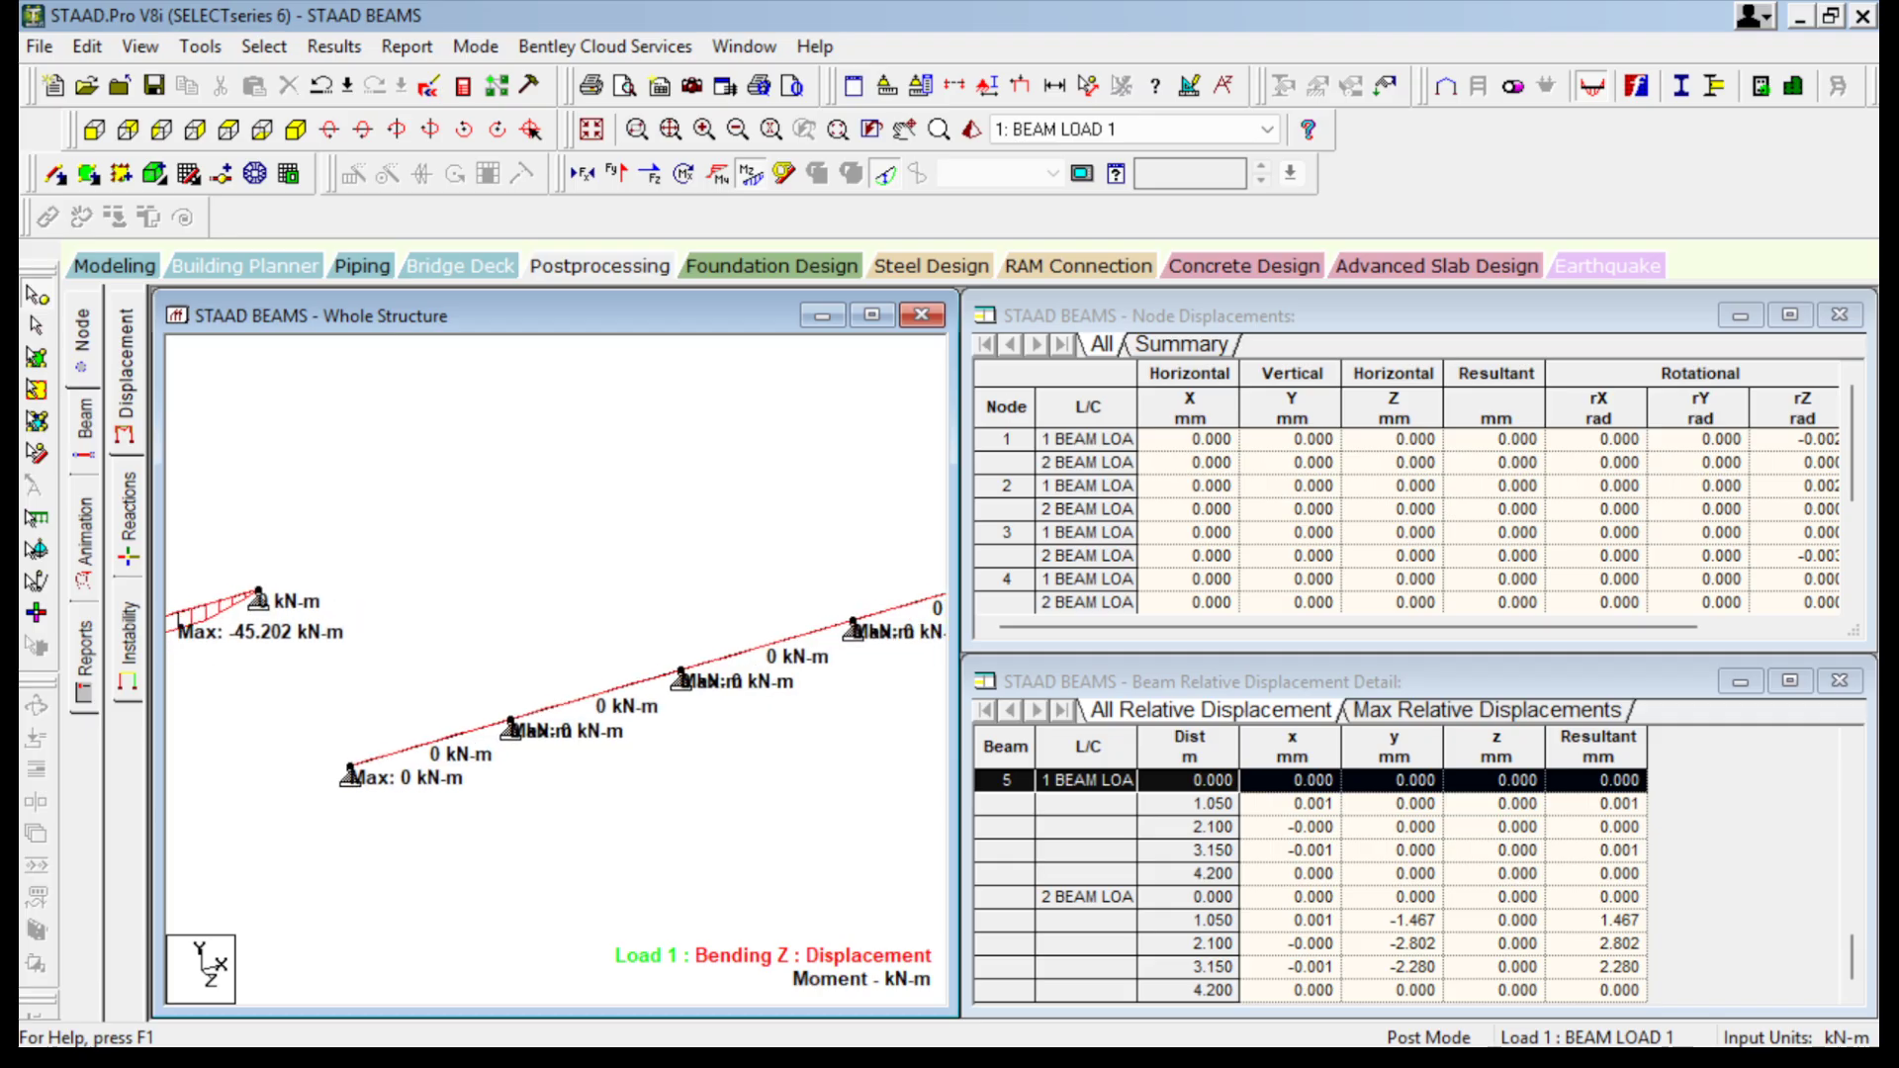
pyautogui.moveTo(556, 669); pyautogui.dragTo(816, 653, button='middle')
pyautogui.scroll(5, 815, 653)
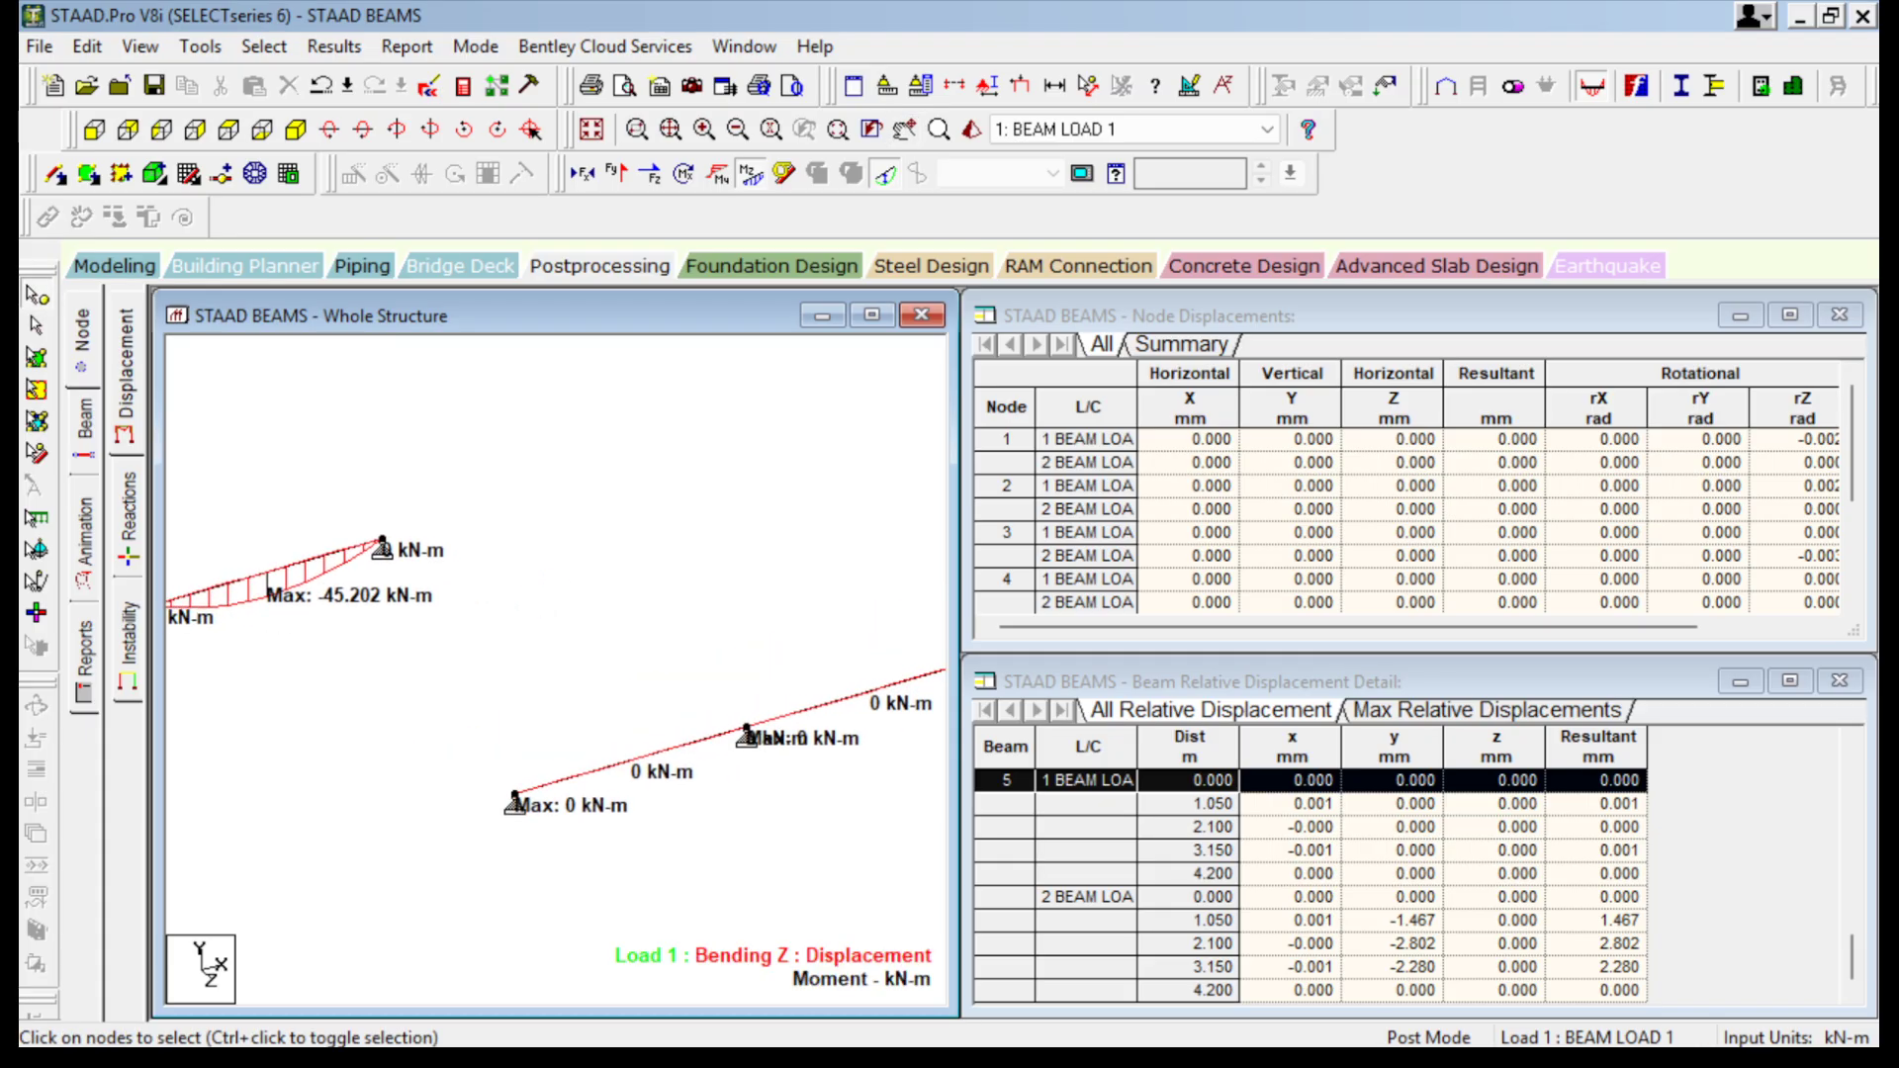
pyautogui.scroll(1, 890, 658)
pyautogui.moveTo(556, 670); pyautogui.dragTo(606, 669, button='middle')
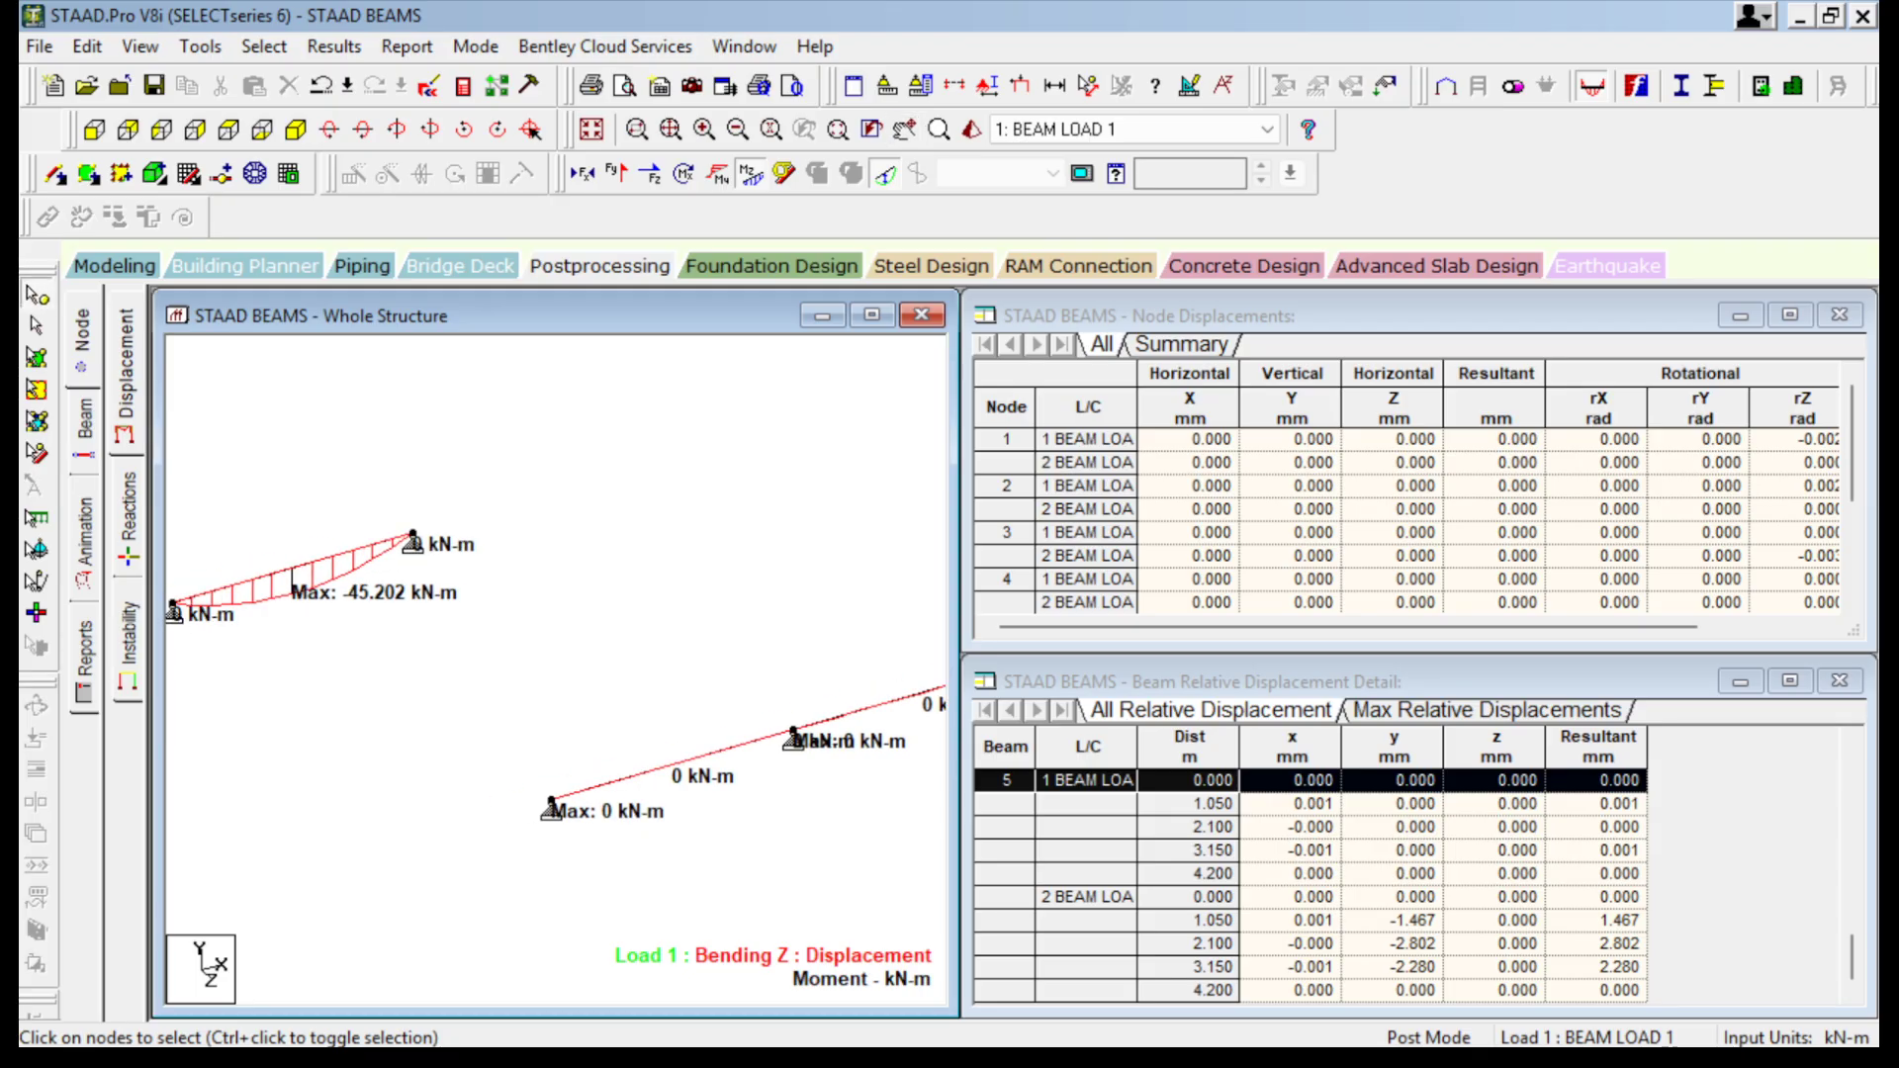
# Switch to the textbook PDF in Acrobat and find the simply supported beam's design ultimate moment for comparison with the analysis.
pyautogui.press('super')
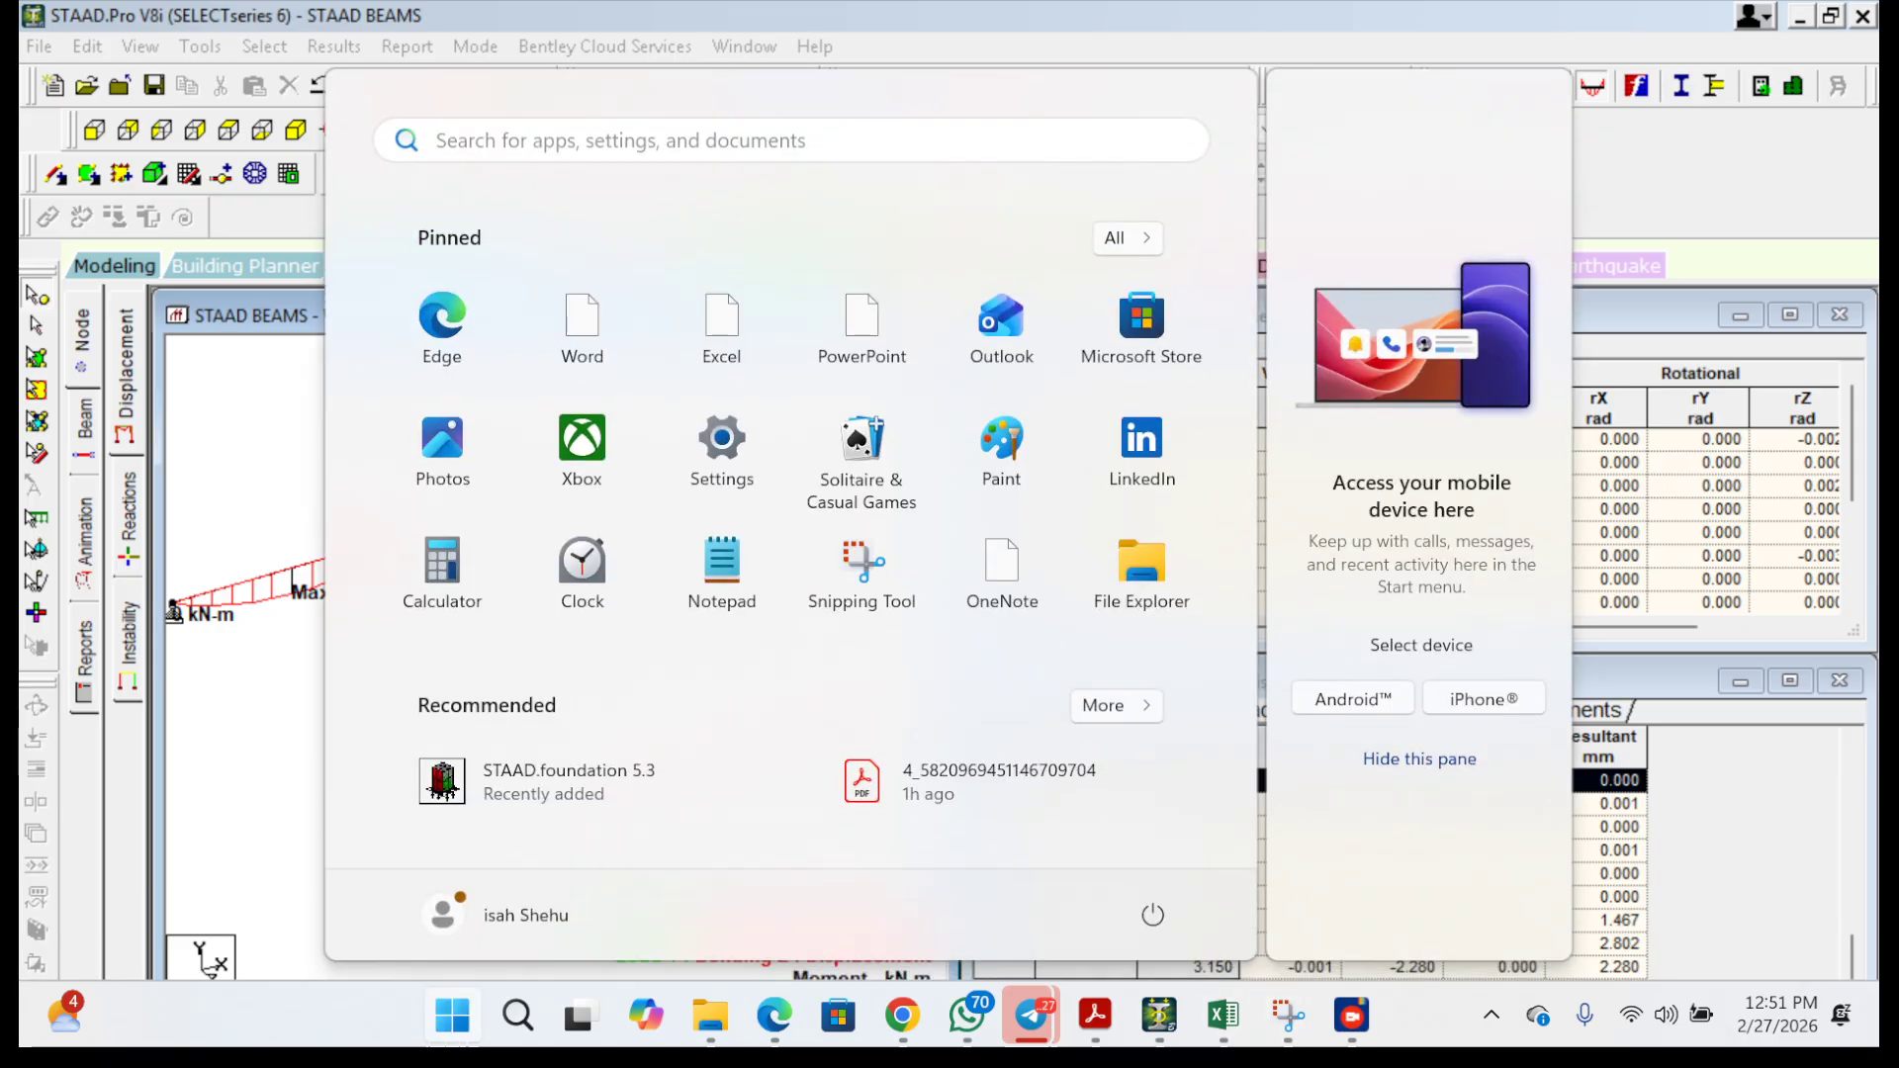
pyautogui.moveTo(1159, 1014)
pyautogui.moveTo(1095, 1014)
pyautogui.click(1248, 871)
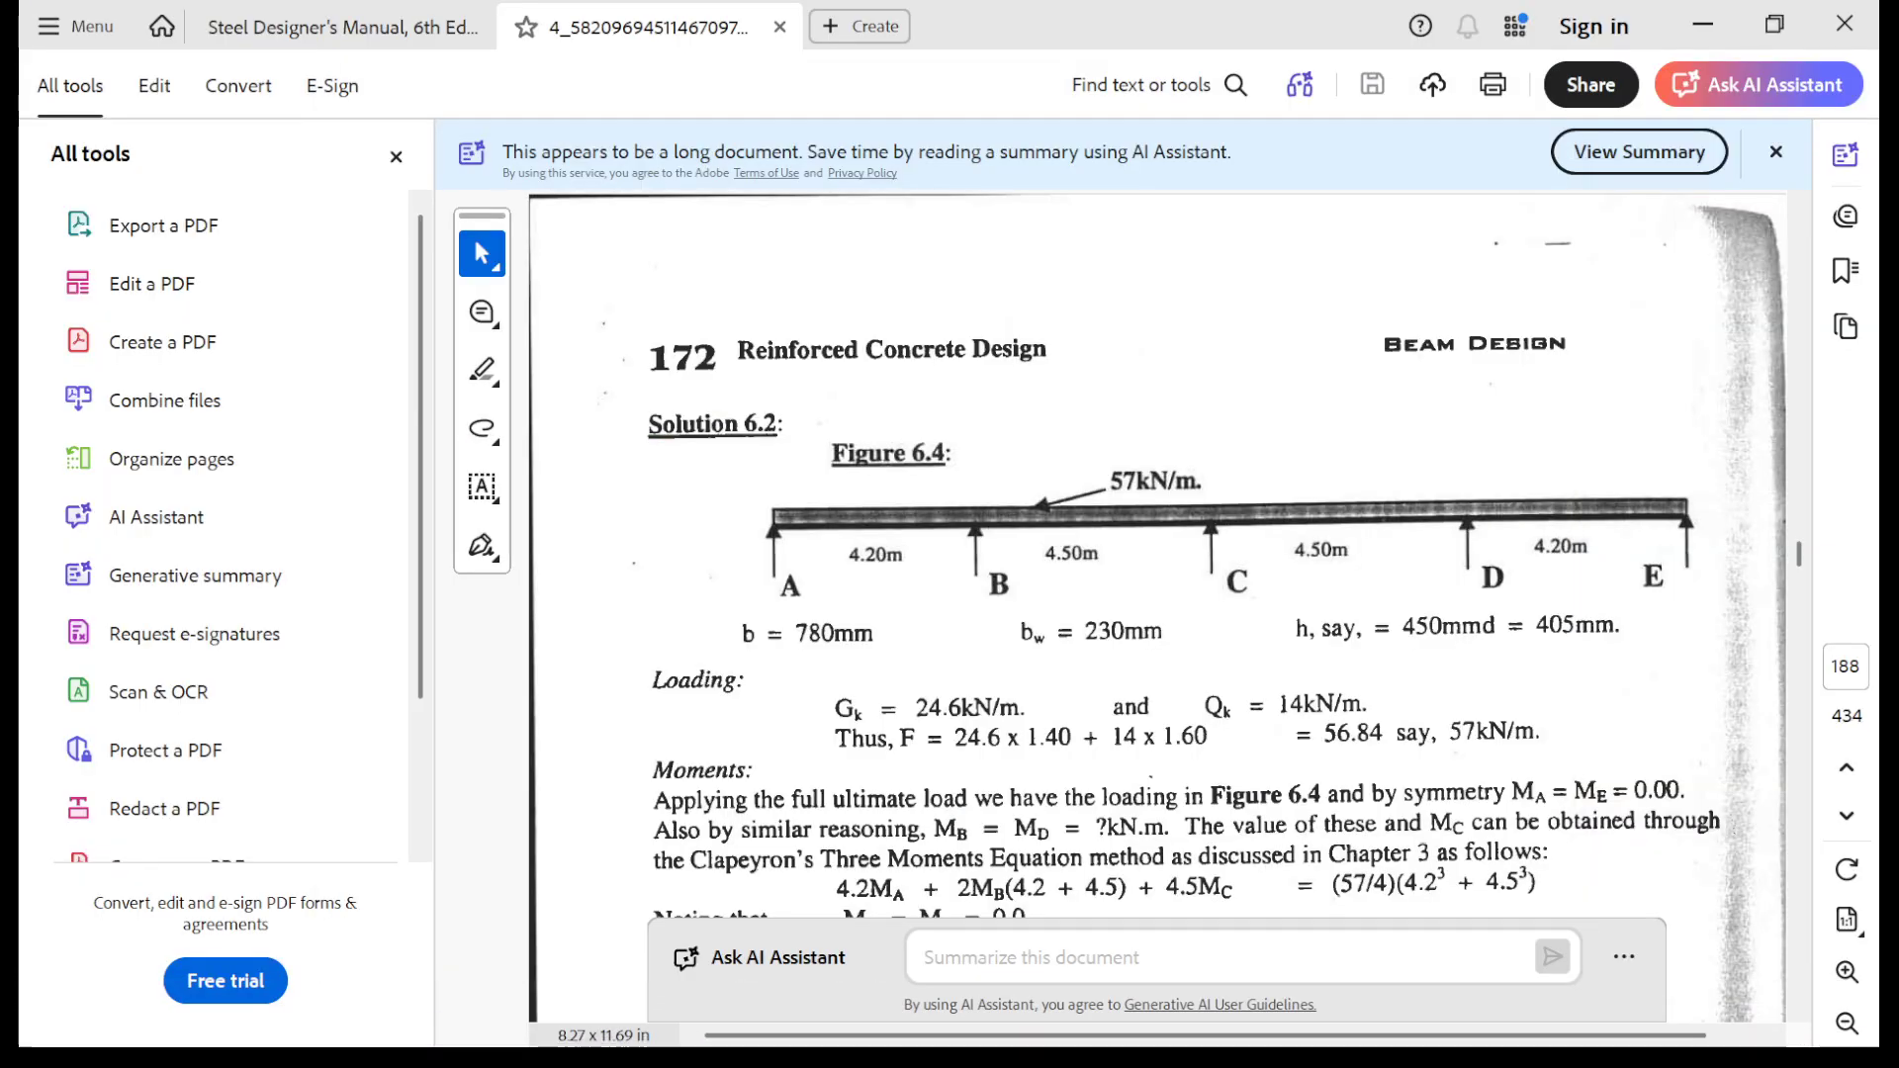
pyautogui.scroll(6, 1157, 613)
pyautogui.scroll(10, 1157, 613)
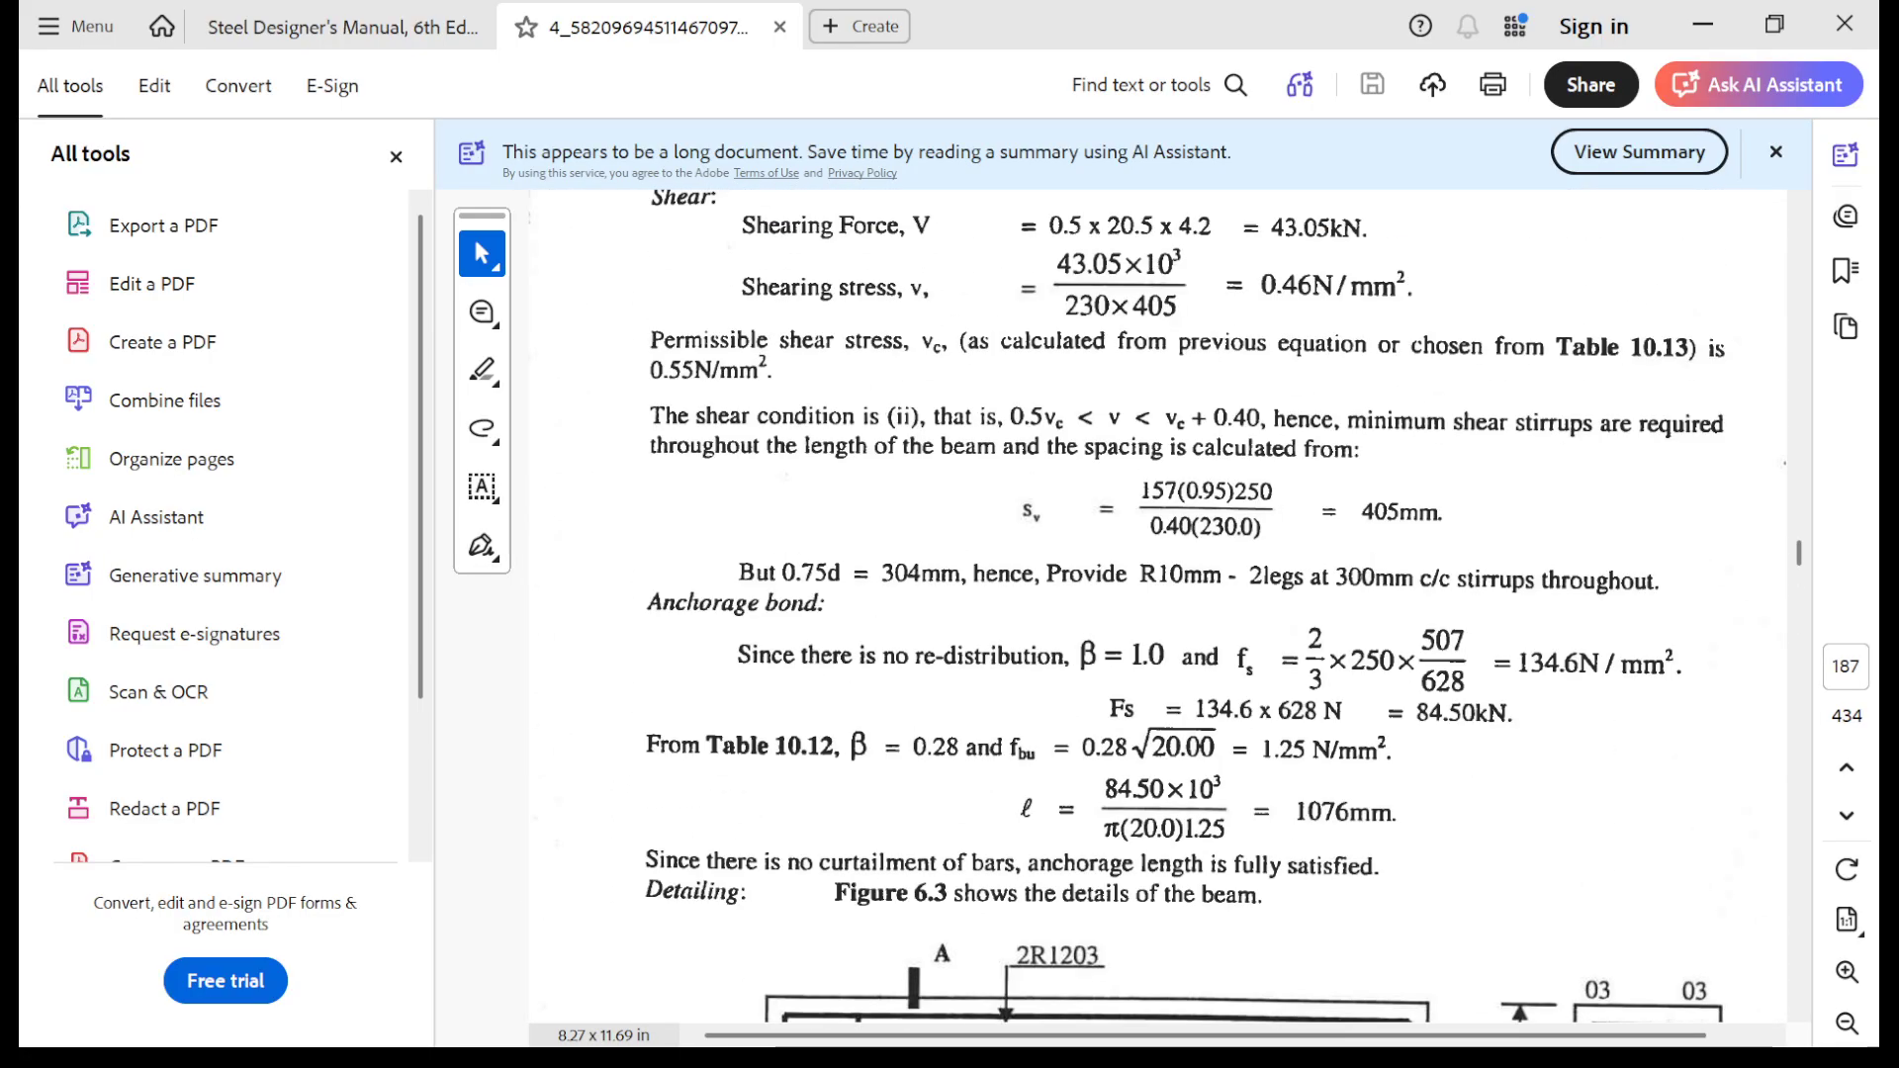
pyautogui.scroll(3, 1157, 613)
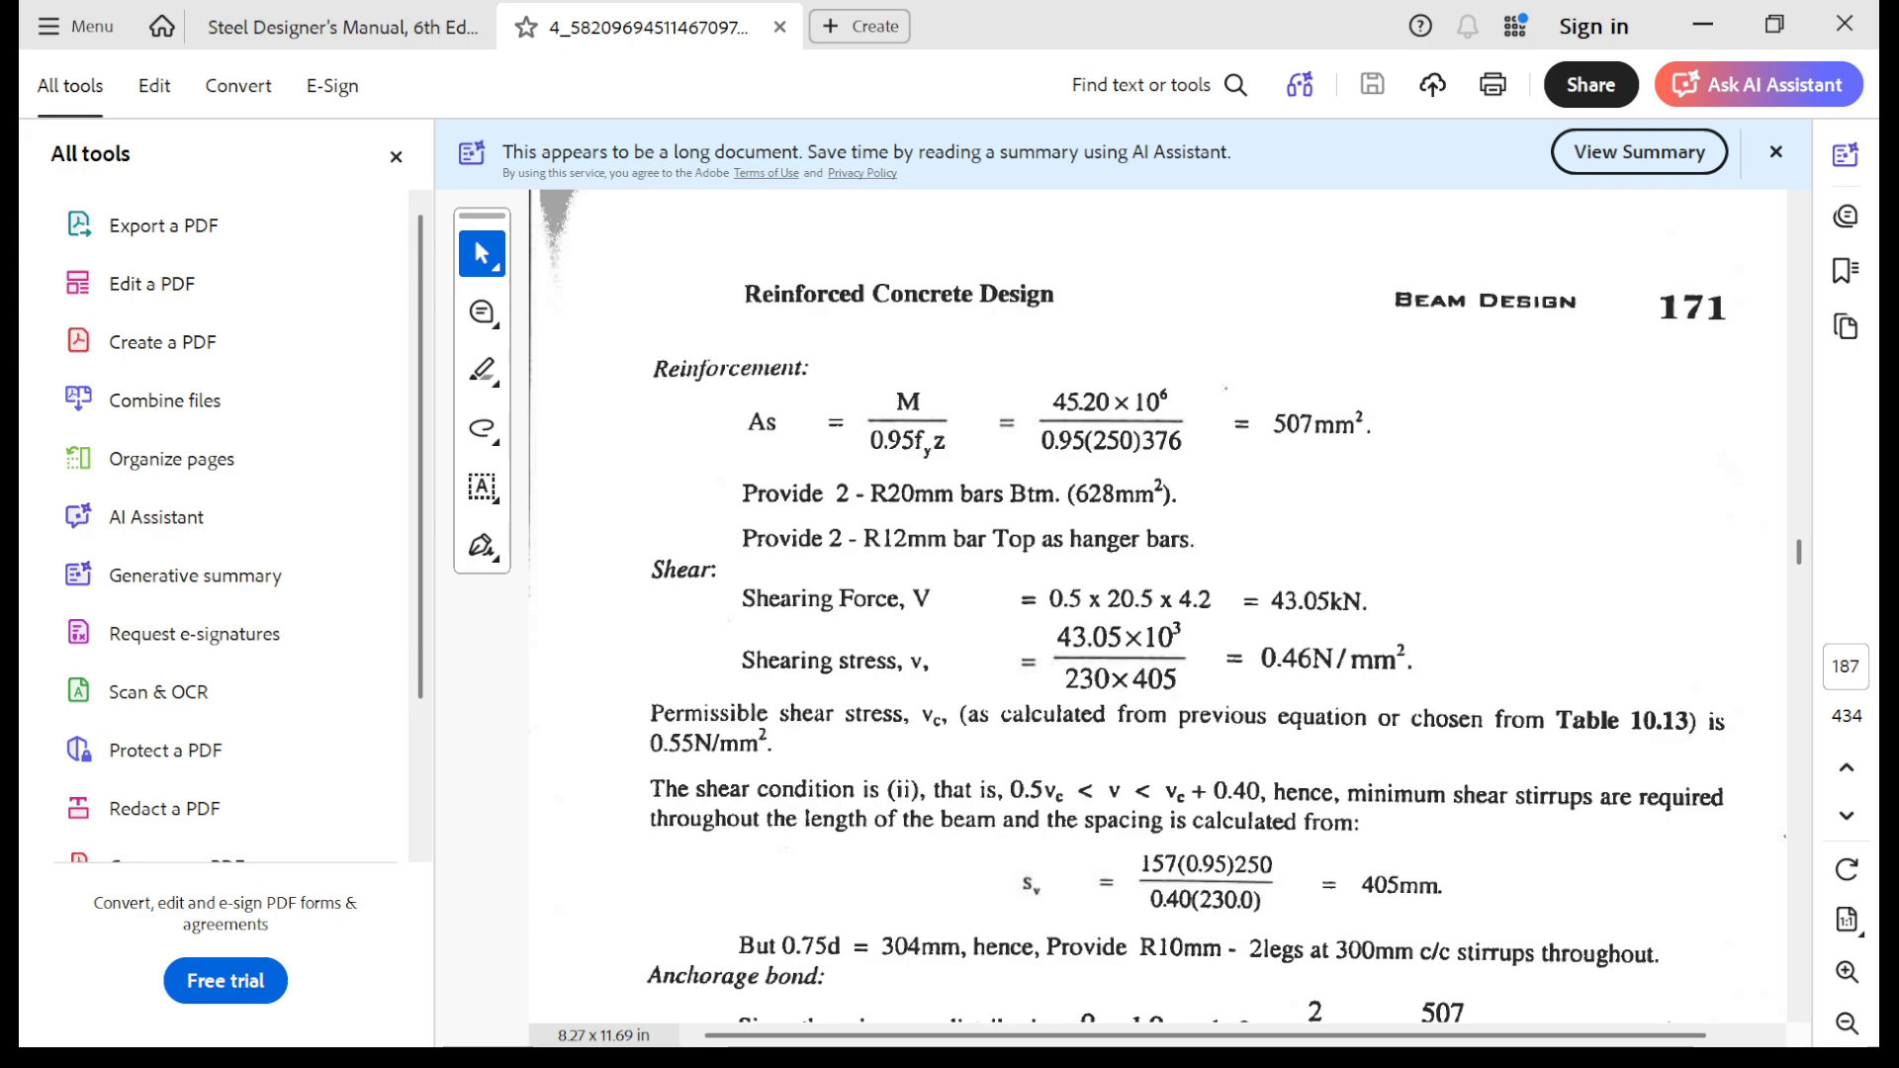
pyautogui.scroll(-3, 1157, 613)
pyautogui.scroll(-4, 1157, 613)
pyautogui.scroll(4, 1157, 613)
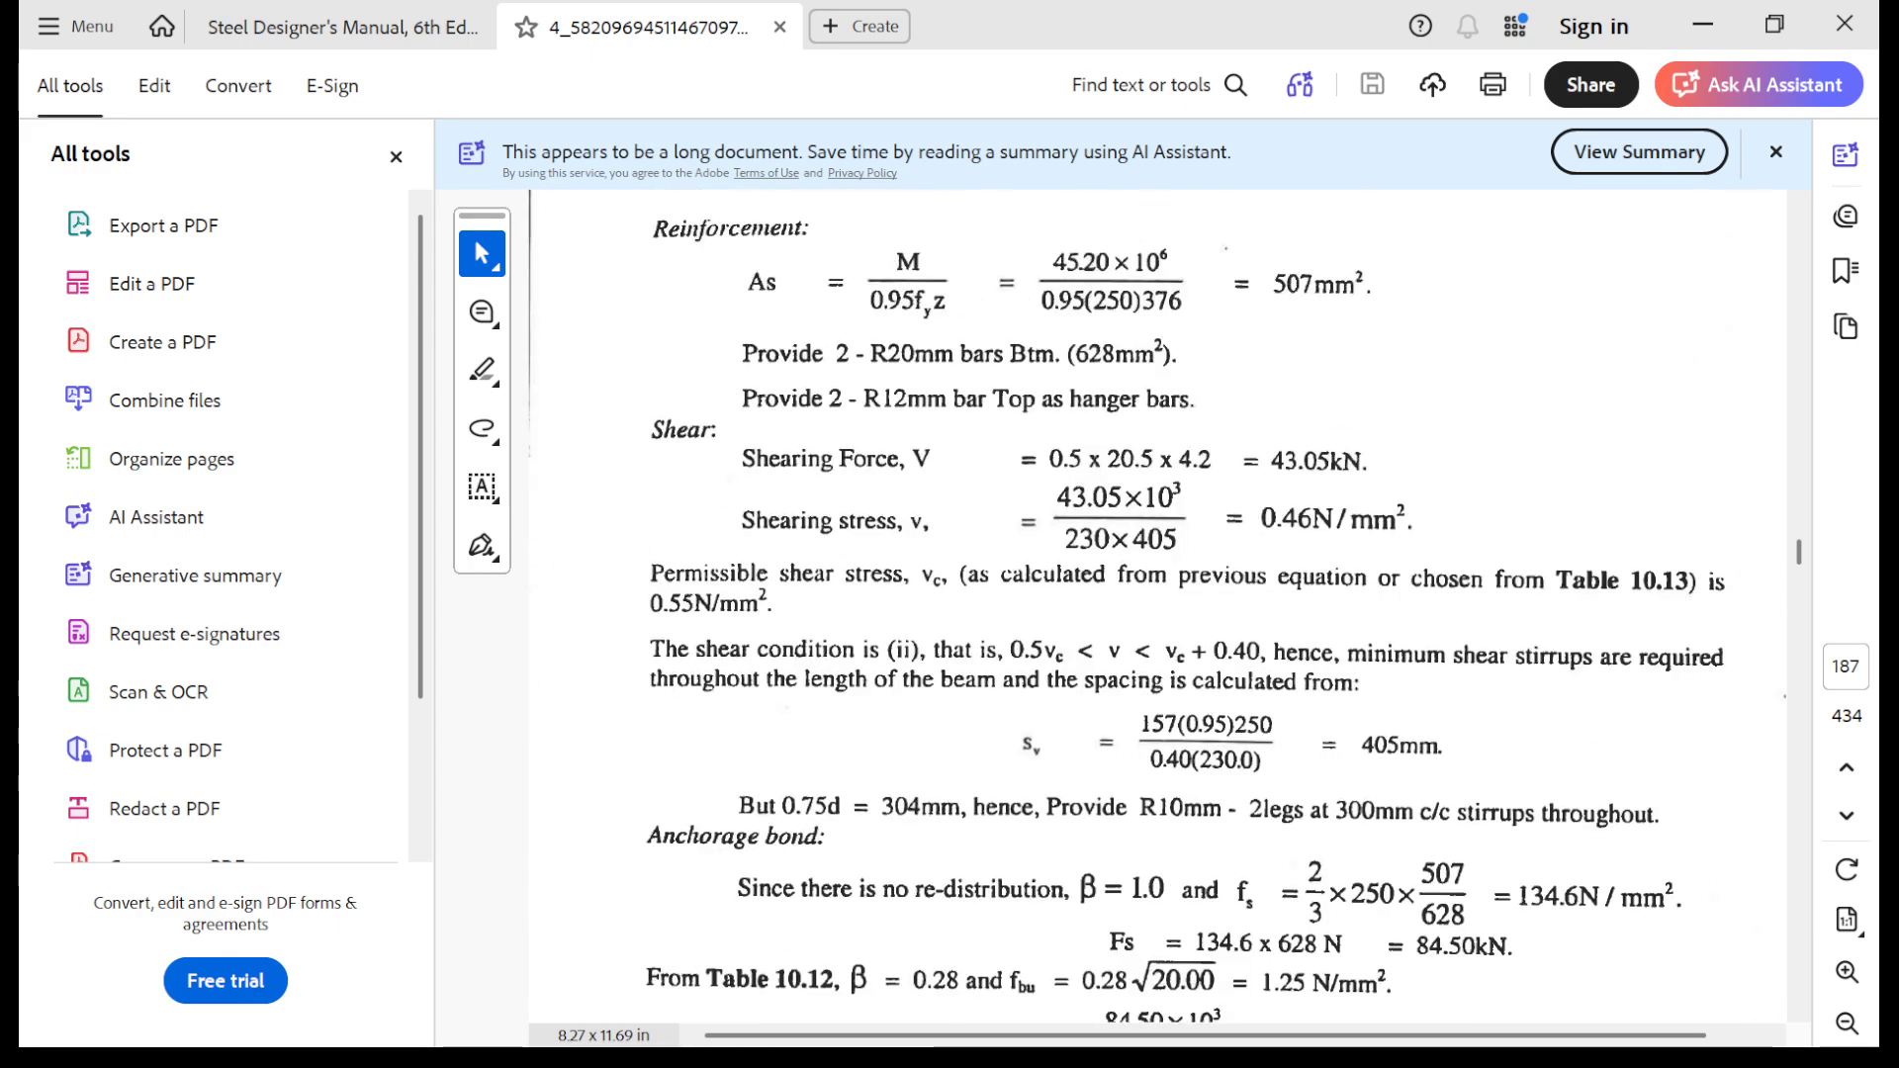
pyautogui.scroll(15, 1157, 604)
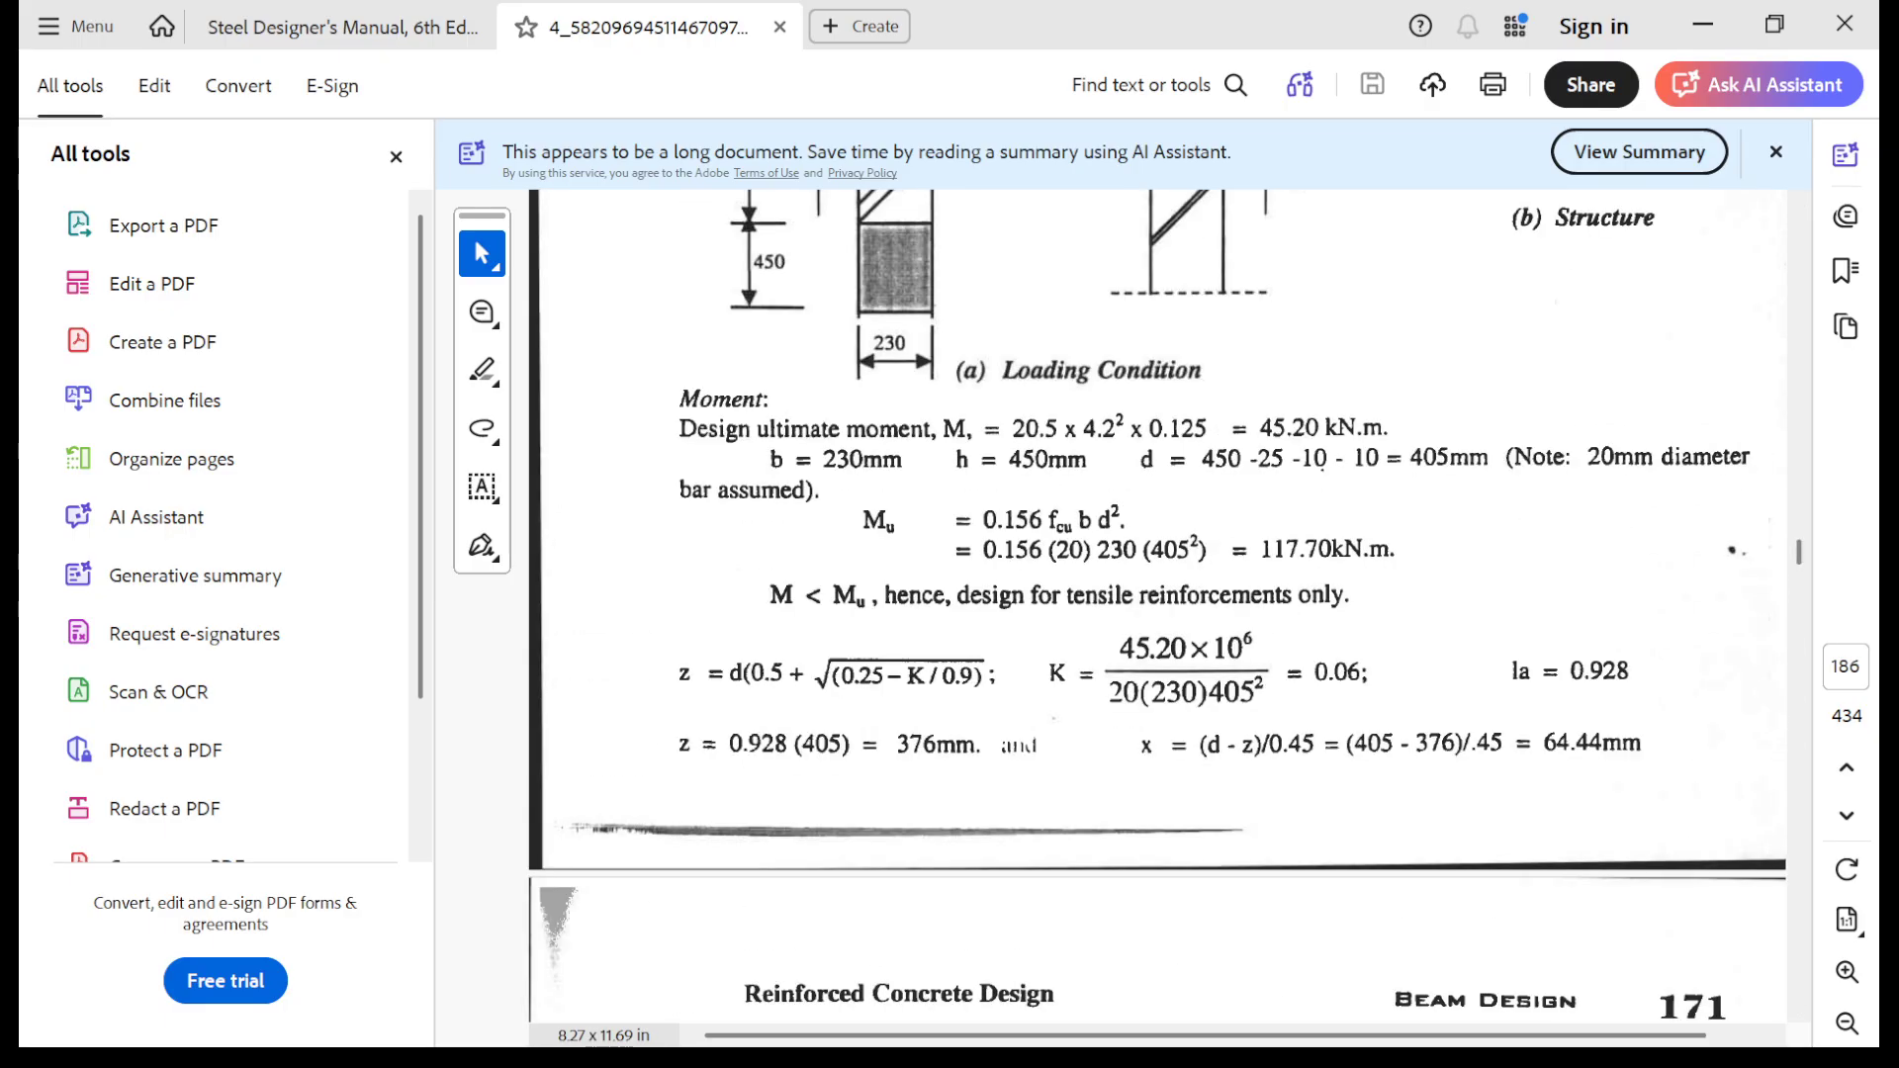
pyautogui.scroll(1, 1157, 603)
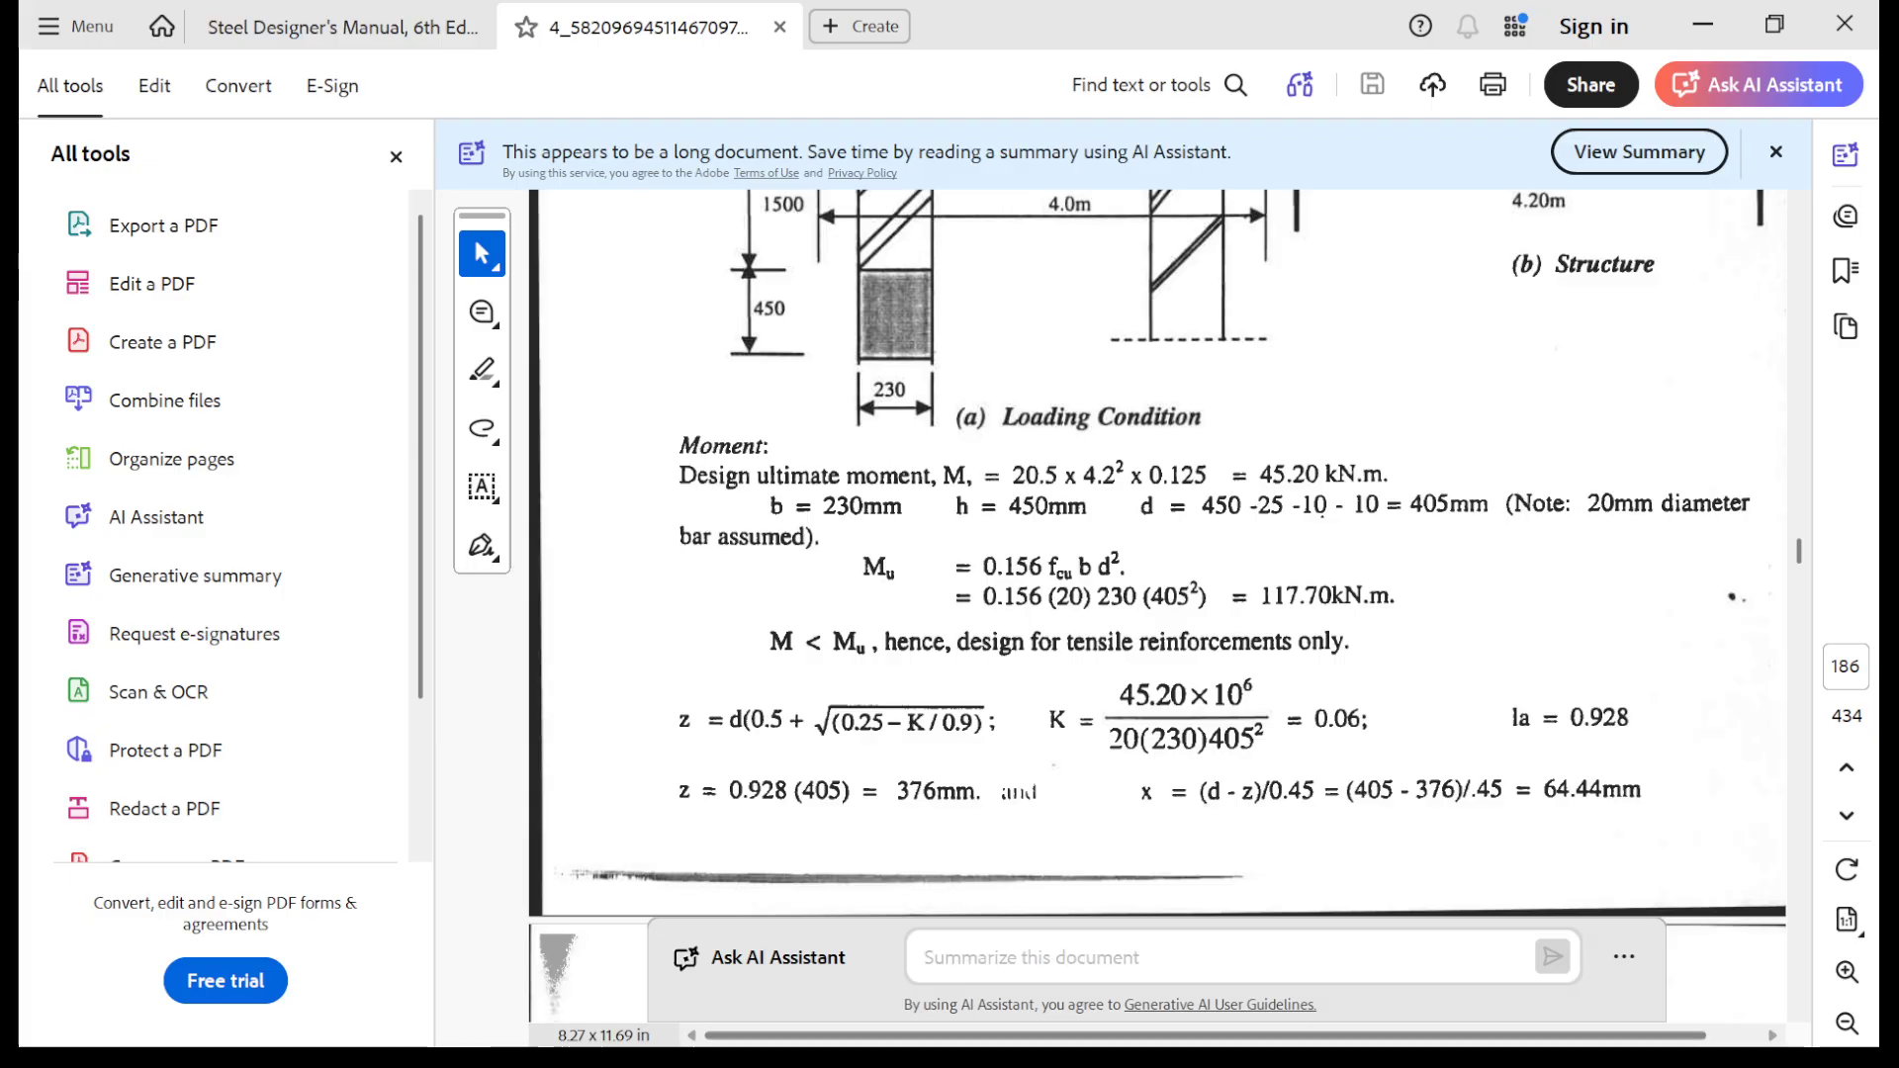
# Switch back to STAAD.Pro and examine the BEAM LOAD 1 bending moments along the four-span continuous beam.
pyautogui.press('super')
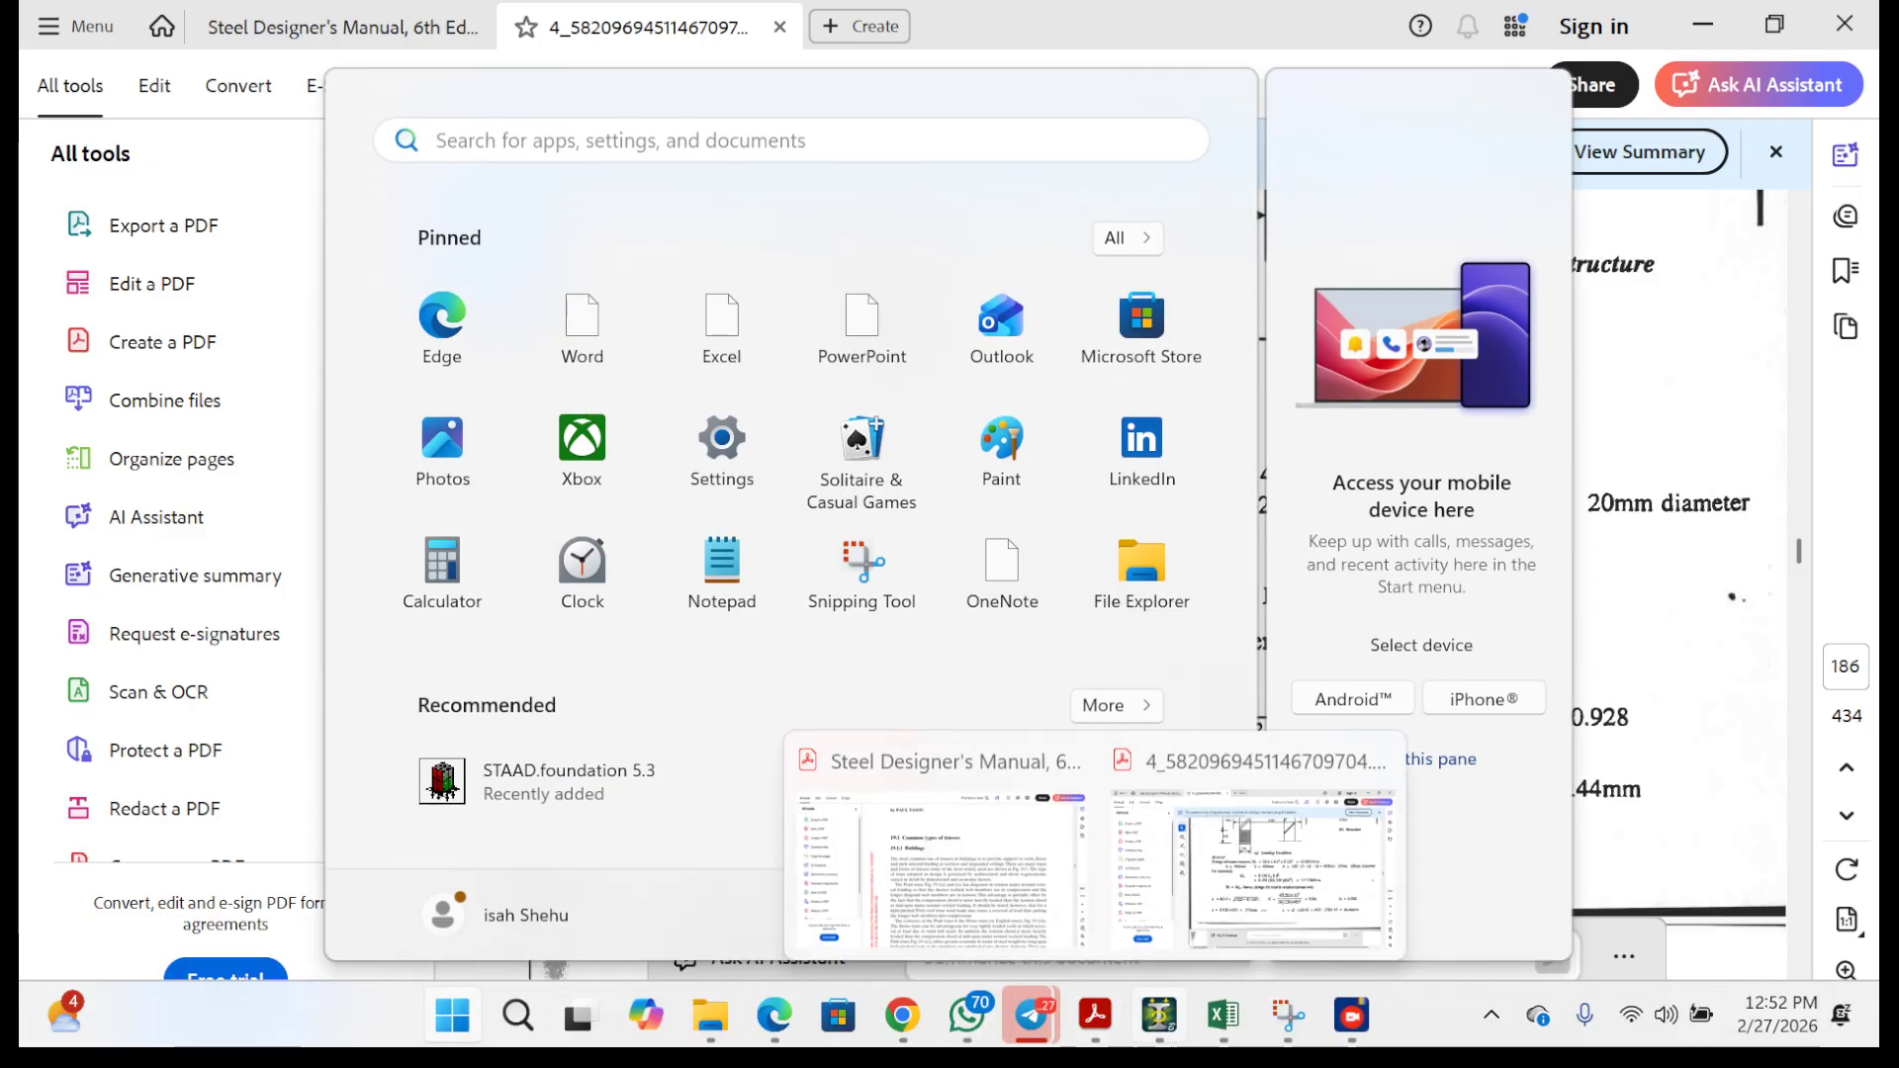
pyautogui.click(1159, 1014)
pyautogui.moveTo(791, 538); pyautogui.dragTo(346, 479, button='middle')
pyautogui.scroll(-1, 811, 529)
pyautogui.scroll(-1, 810, 529)
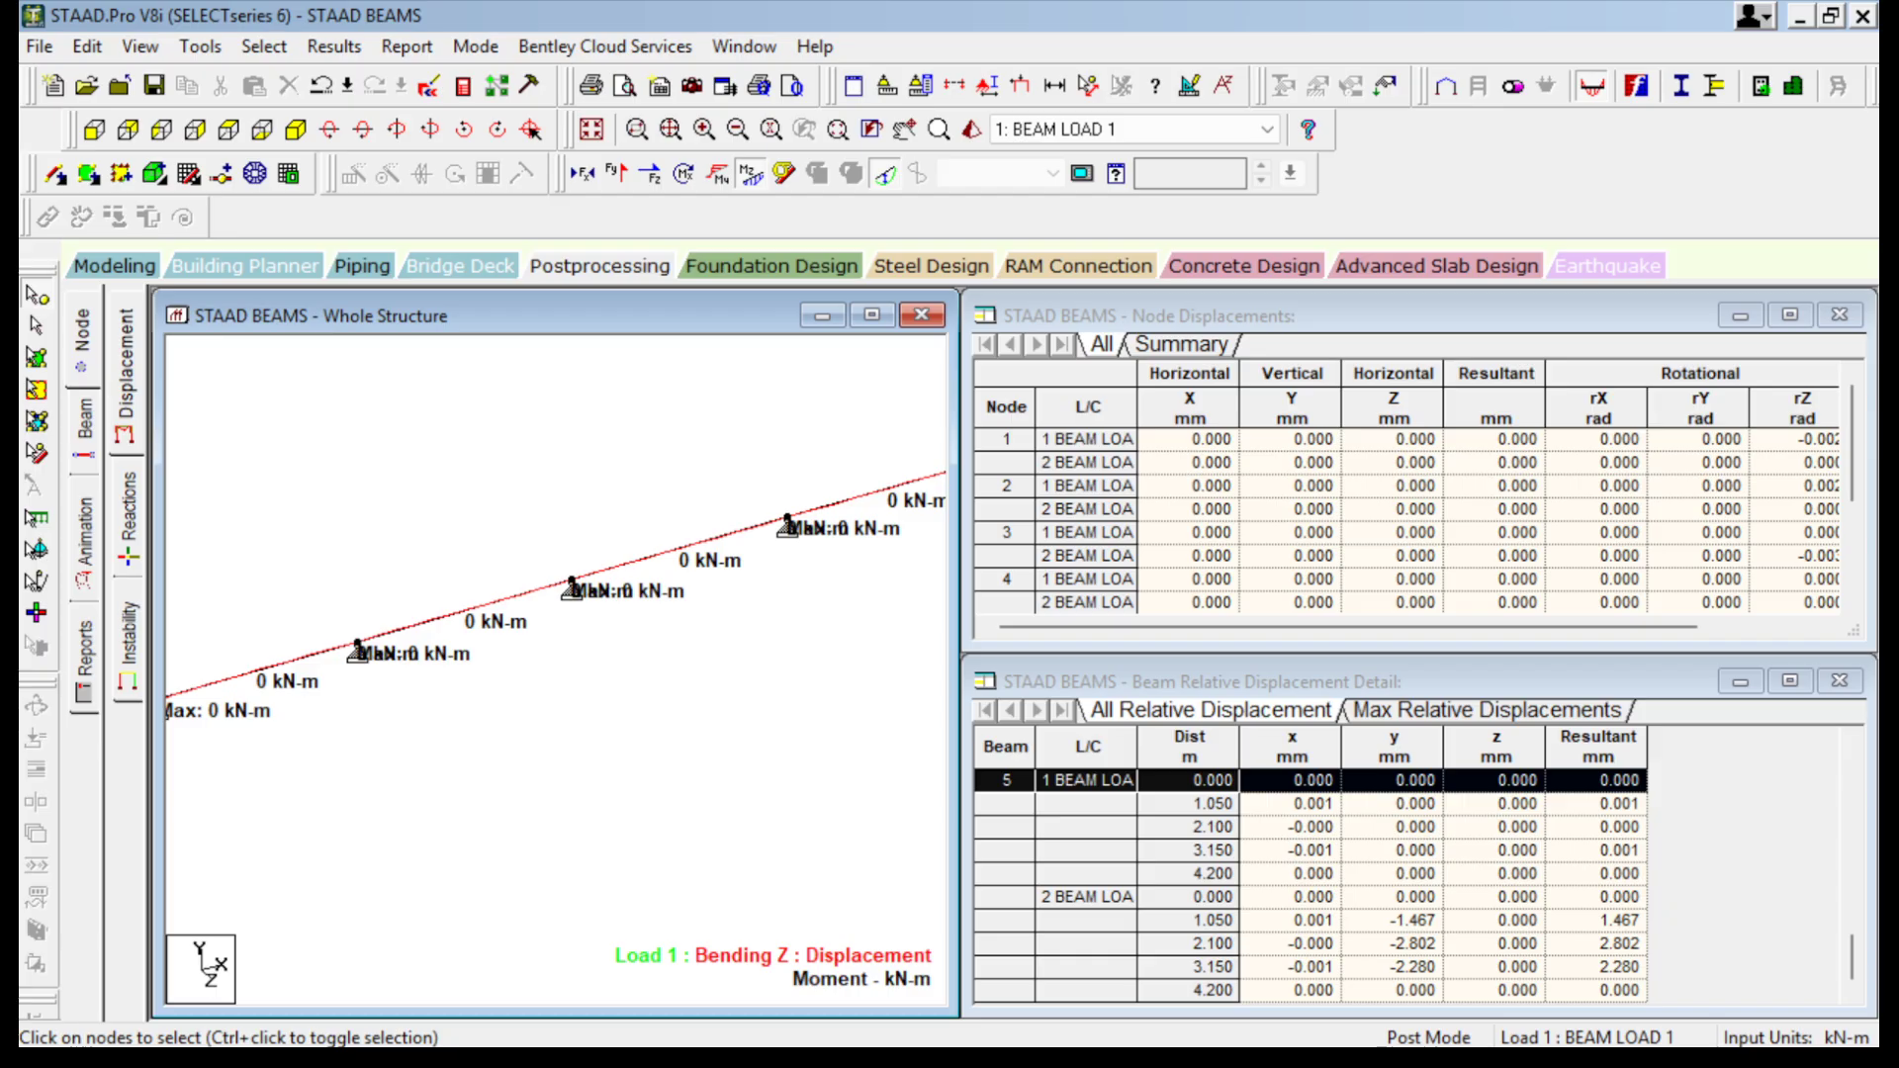
pyautogui.rightClick(1036, 447)
pyautogui.click(850, 445)
# Return to modeling mode, rerun the analysis and go to post-processing mode again.
pyautogui.click(113, 266)
pyautogui.scroll(-1, 796, 671)
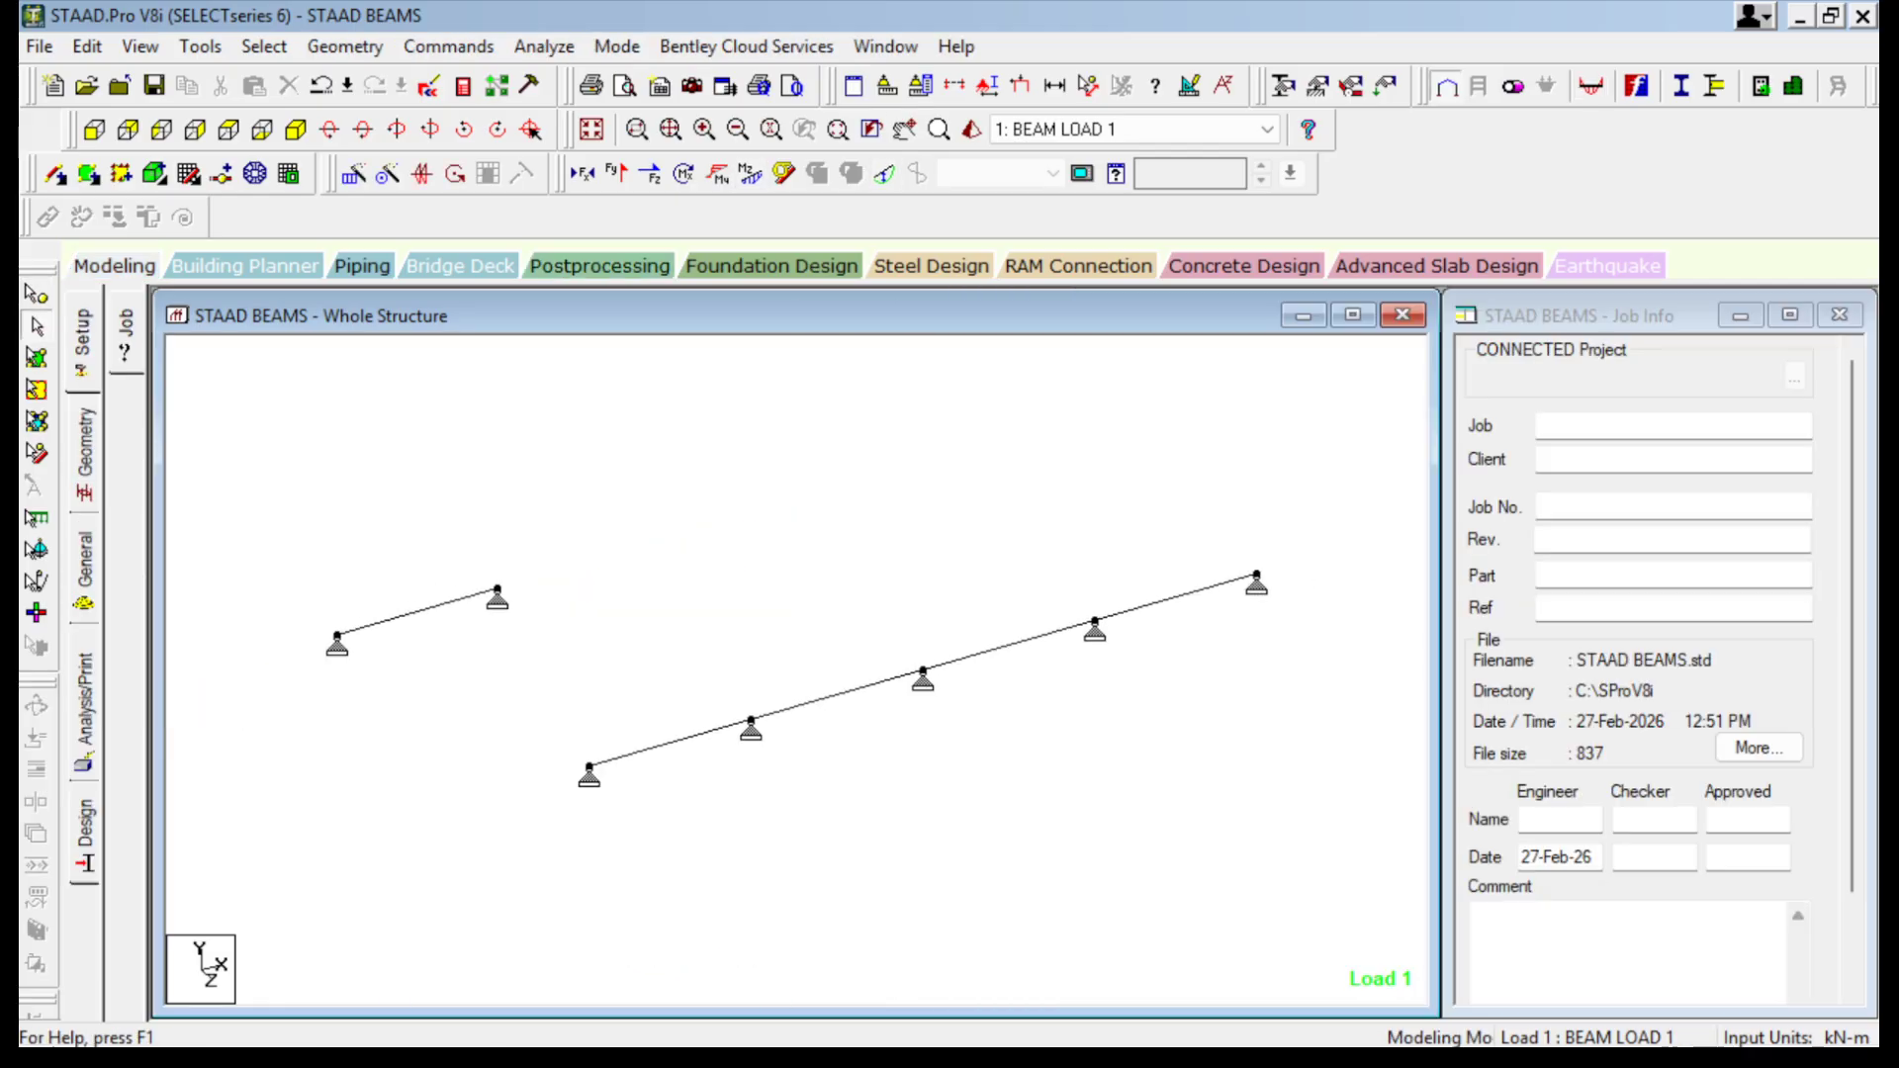
pyautogui.moveTo(796, 670); pyautogui.dragTo(886, 710, button='middle')
pyautogui.scroll(1, 607, 622)
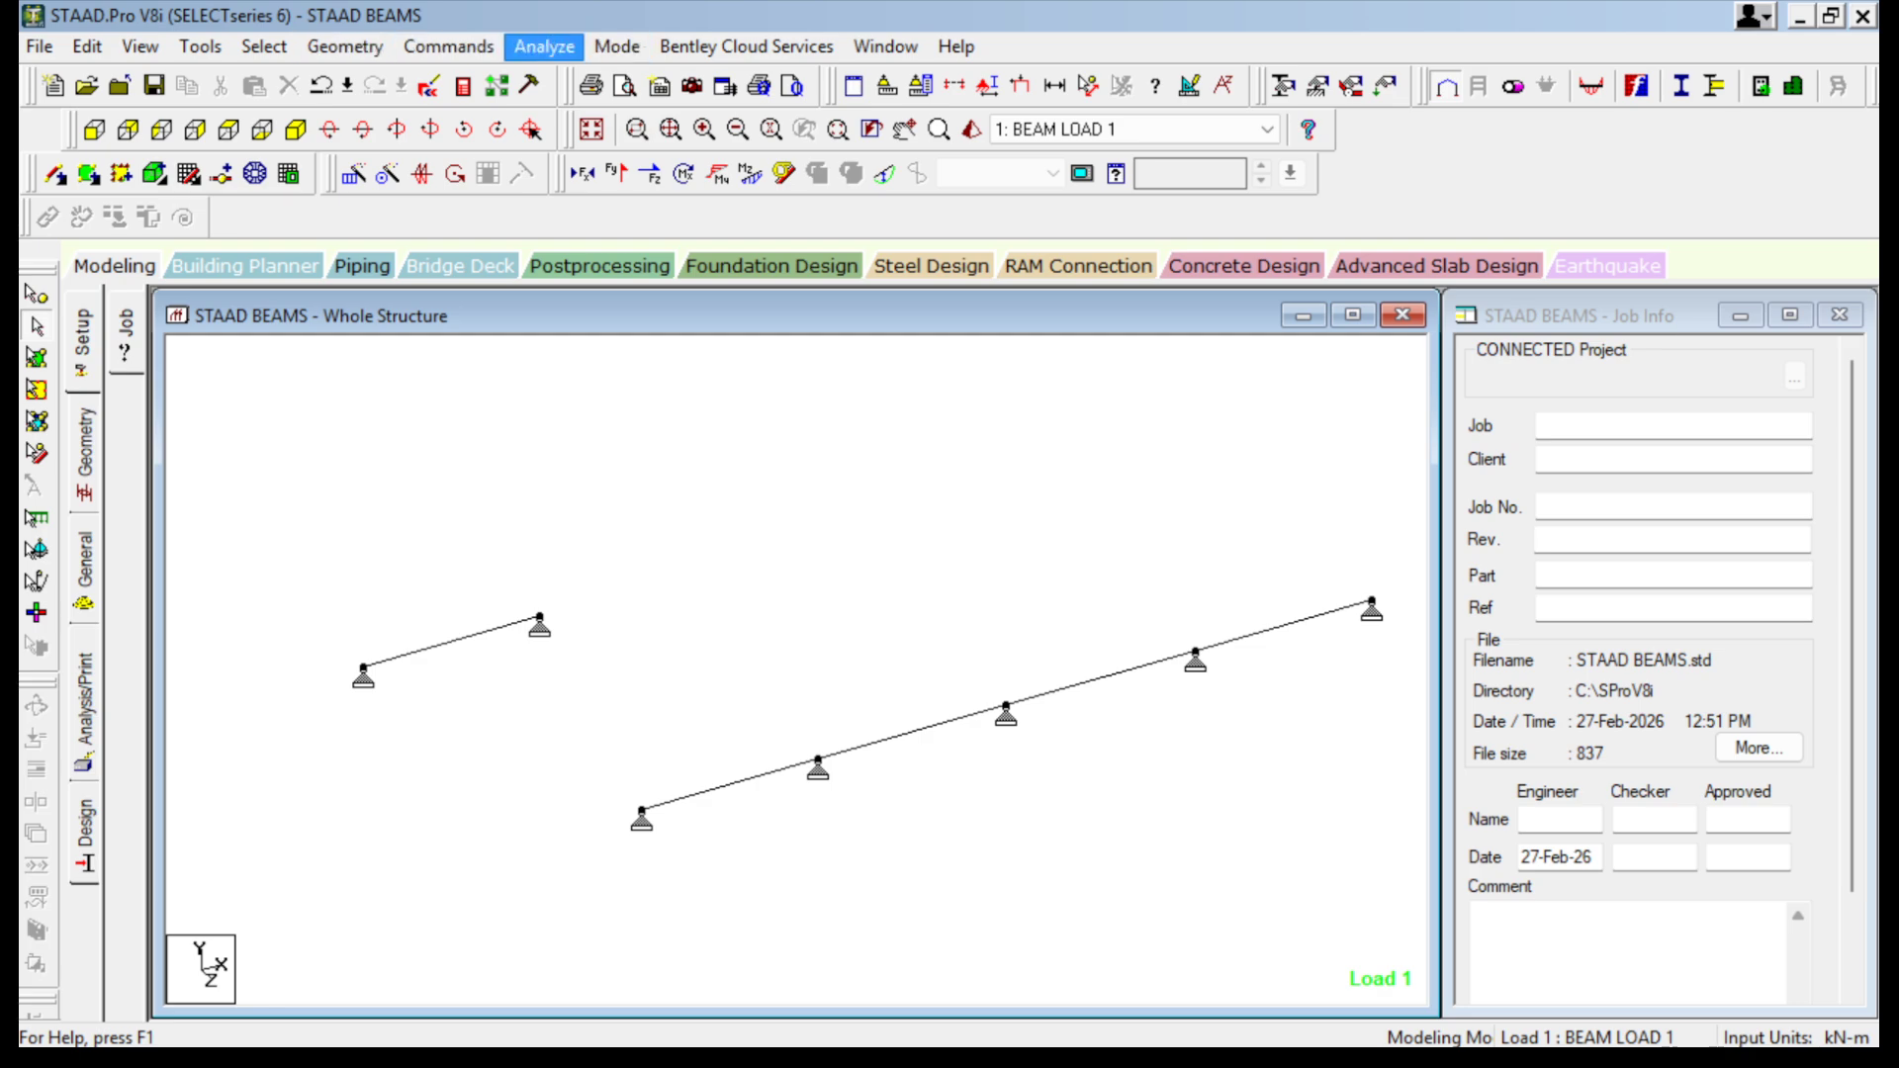
pyautogui.click(544, 47)
pyautogui.click(594, 81)
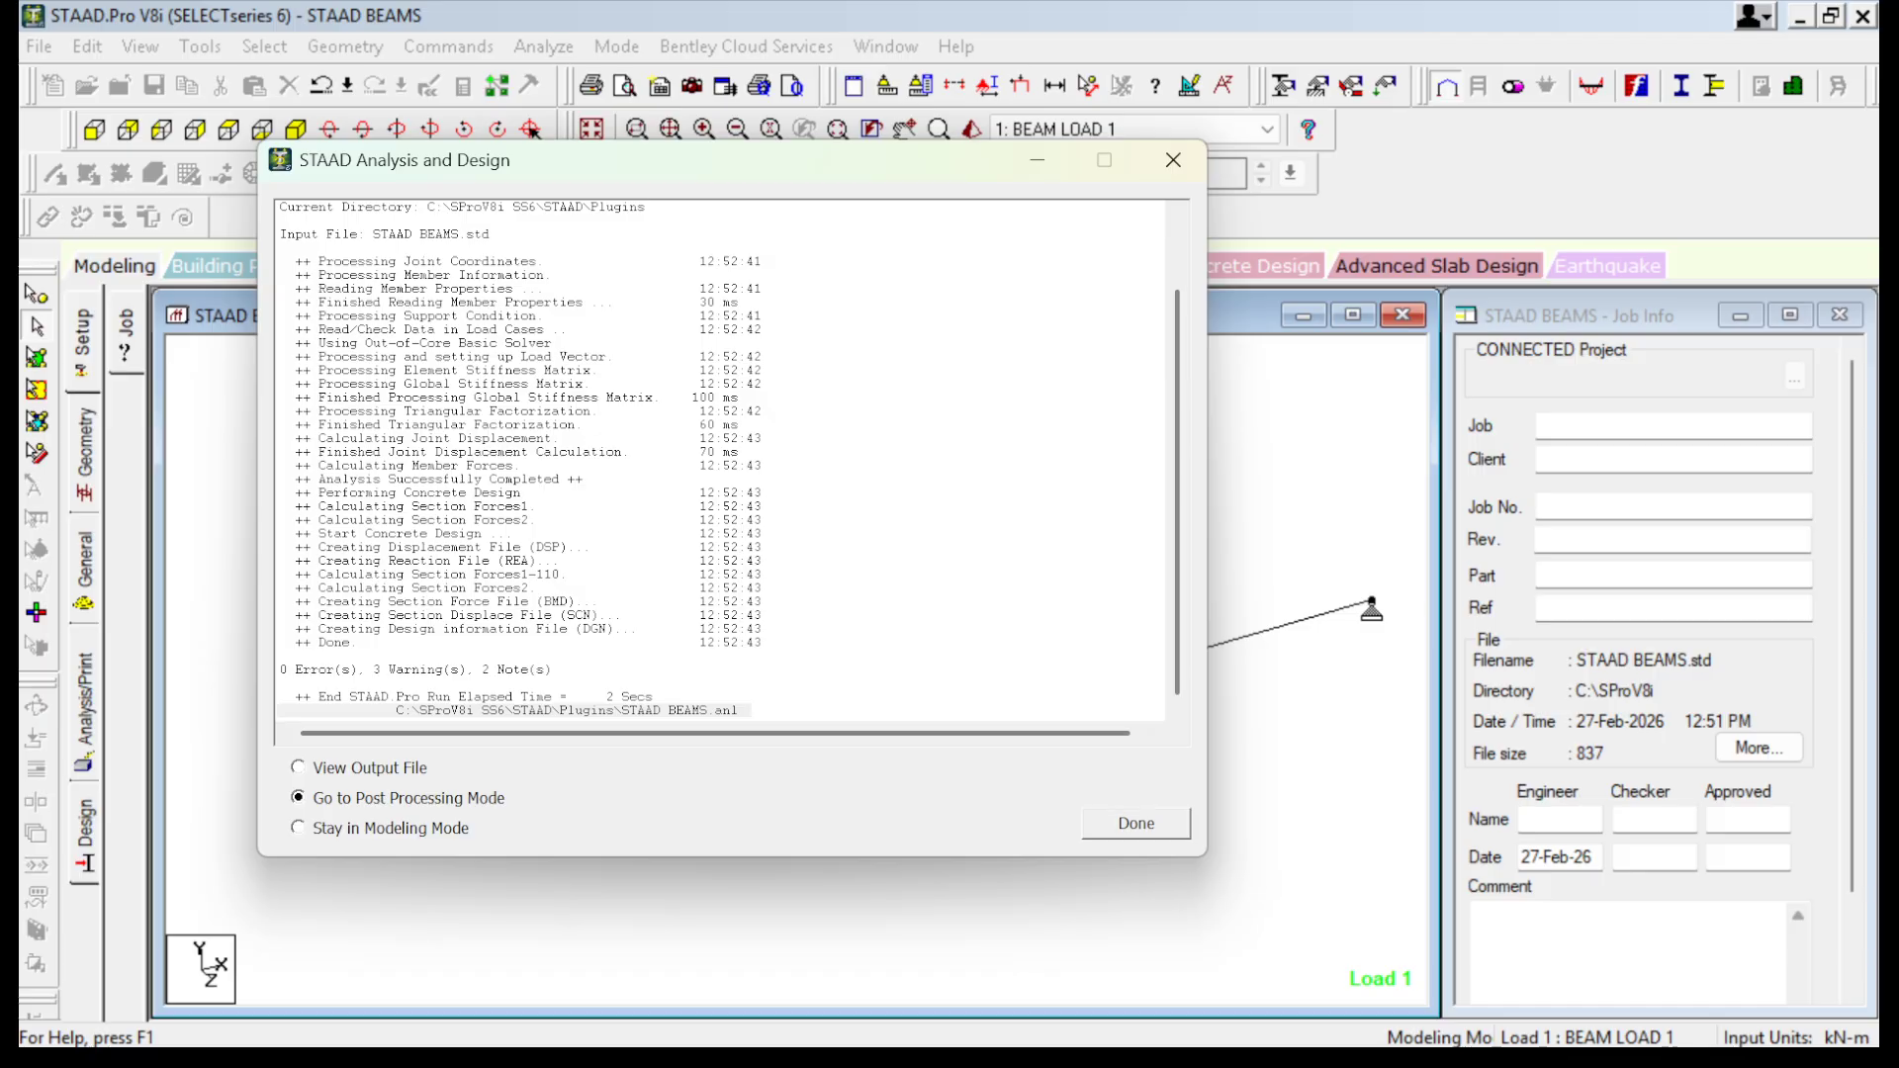
pyautogui.press('Return')
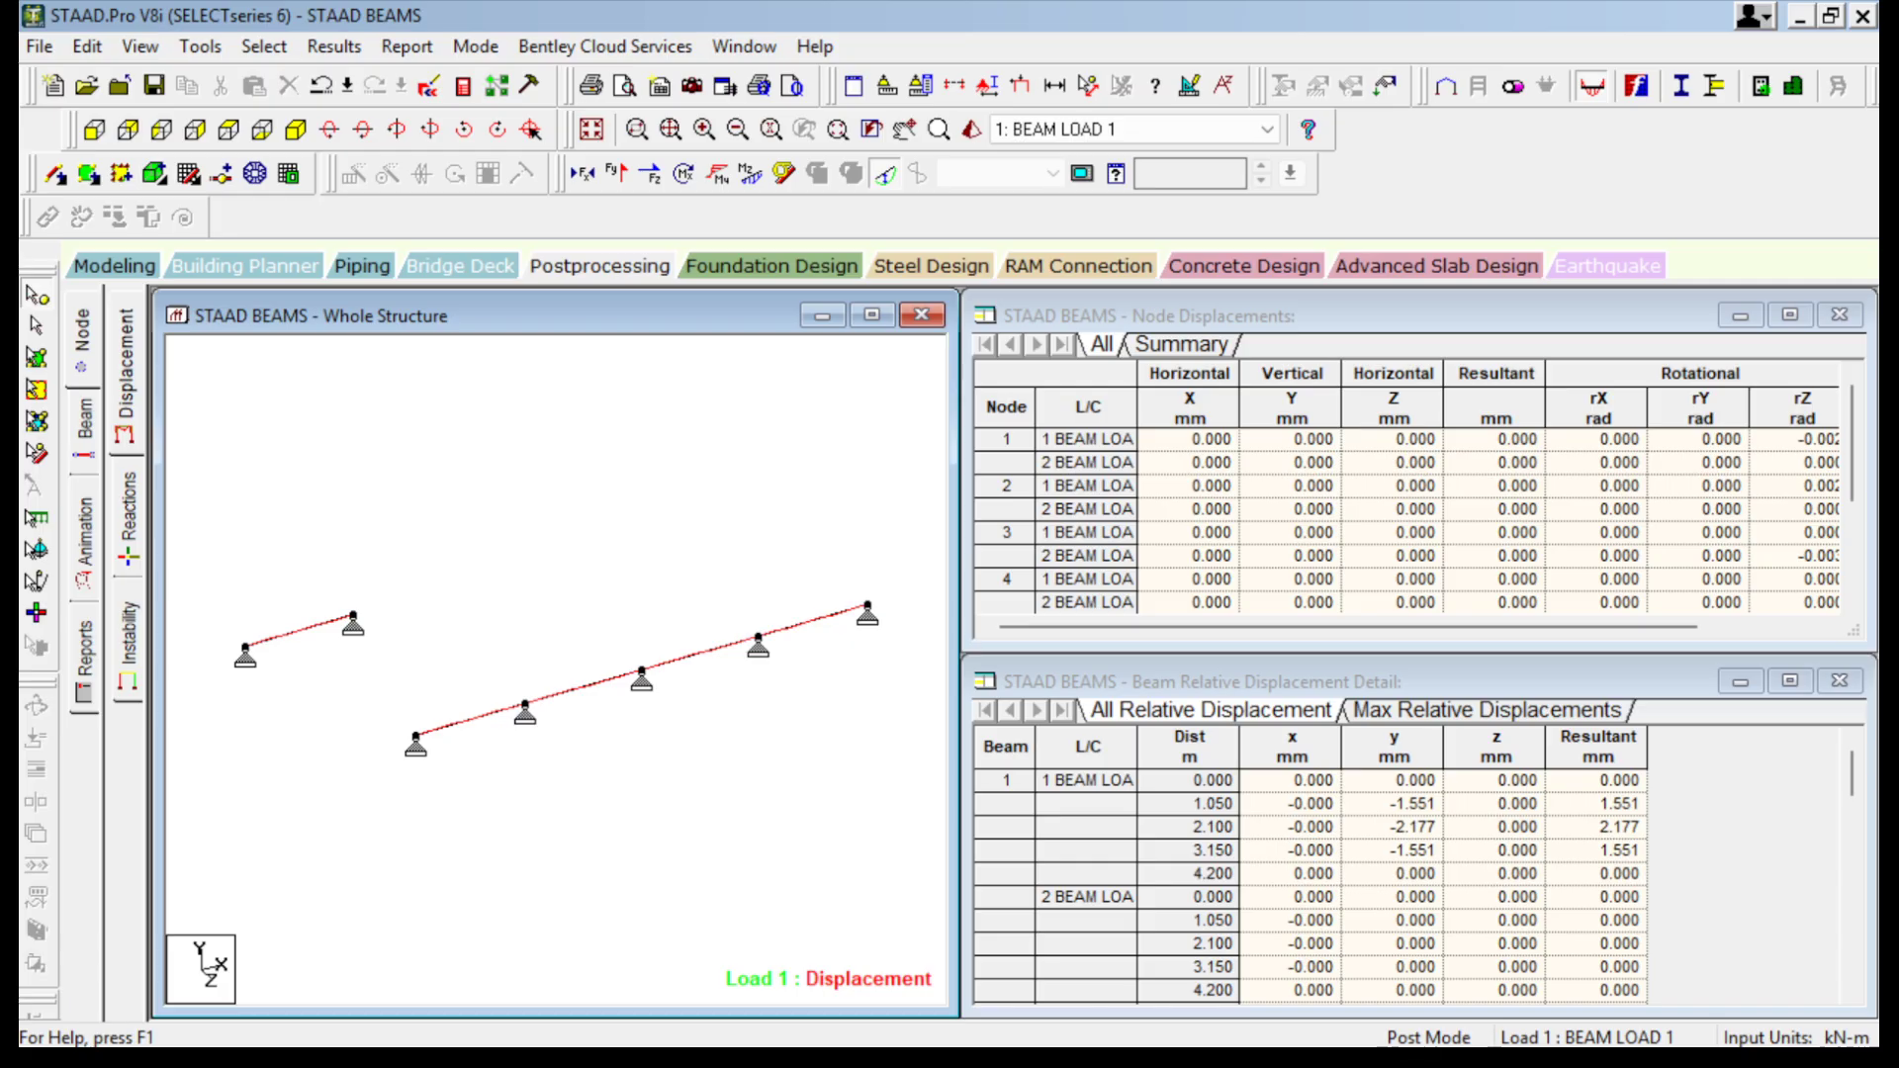
pyautogui.scroll(-2, 556, 670)
pyautogui.scroll(3, 556, 671)
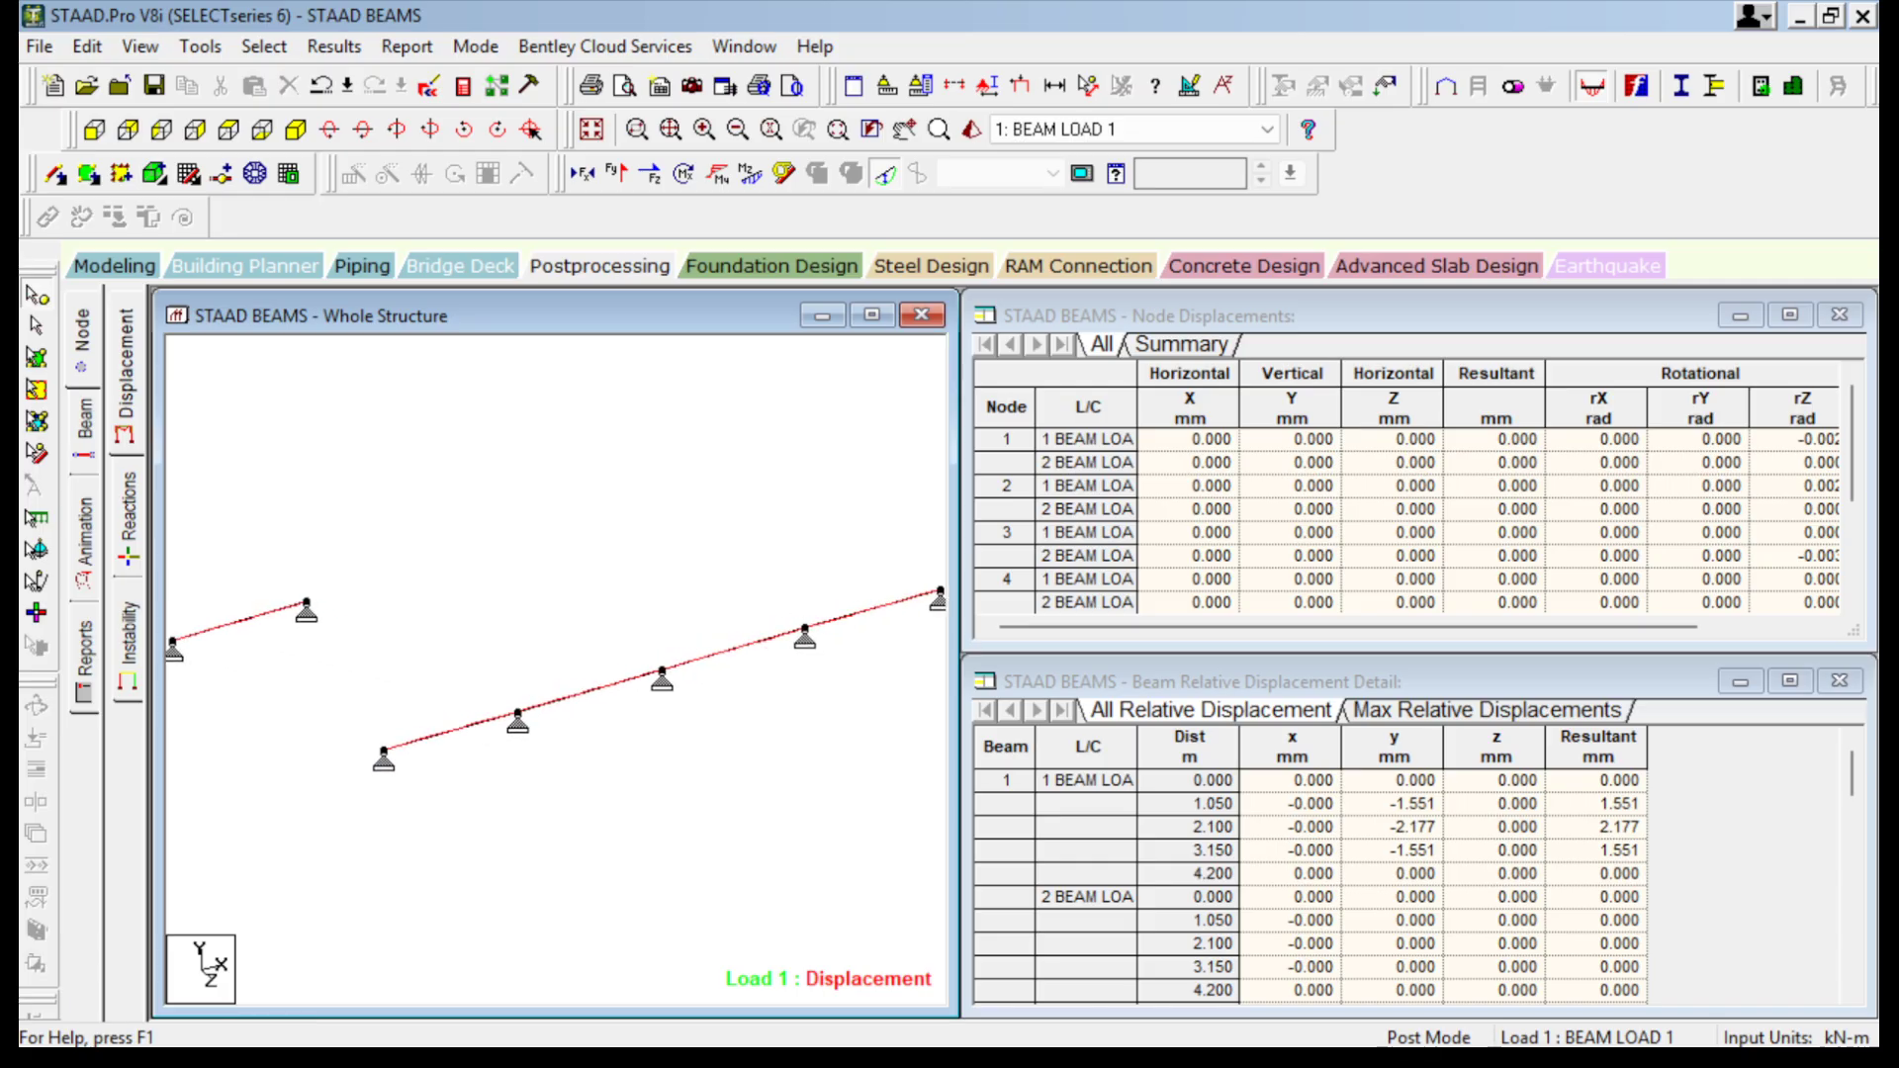
pyautogui.moveTo(958, 671)
pyautogui.mouseDown()
pyautogui.moveTo(1061, 671)
pyautogui.moveTo(931, 671)
pyautogui.mouseUp()
pyautogui.scroll(-3, 542, 670)
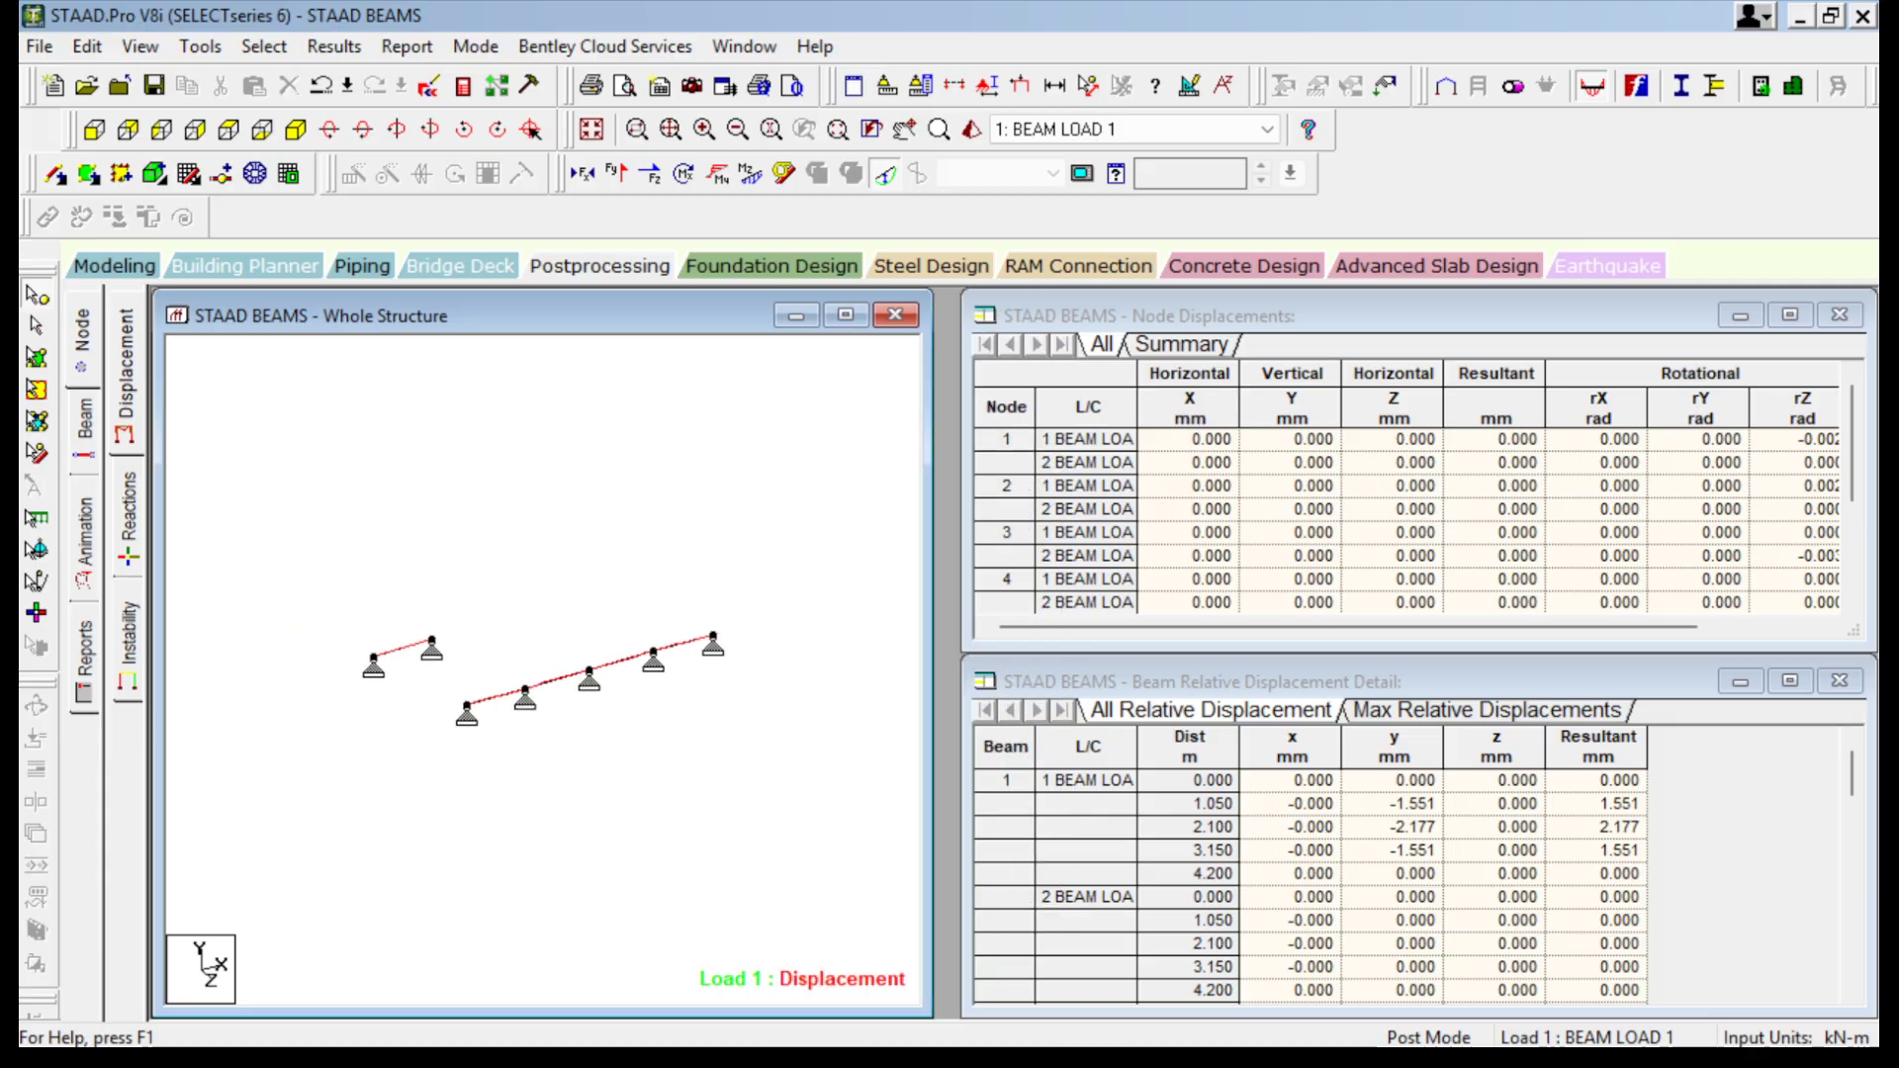
pyautogui.scroll(3, 542, 670)
pyautogui.moveTo(541, 671); pyautogui.dragTo(539, 583, button='middle')
pyautogui.scroll(-2, 346, 576)
pyautogui.scroll(1, 648, 574)
pyautogui.scroll(2, 648, 574)
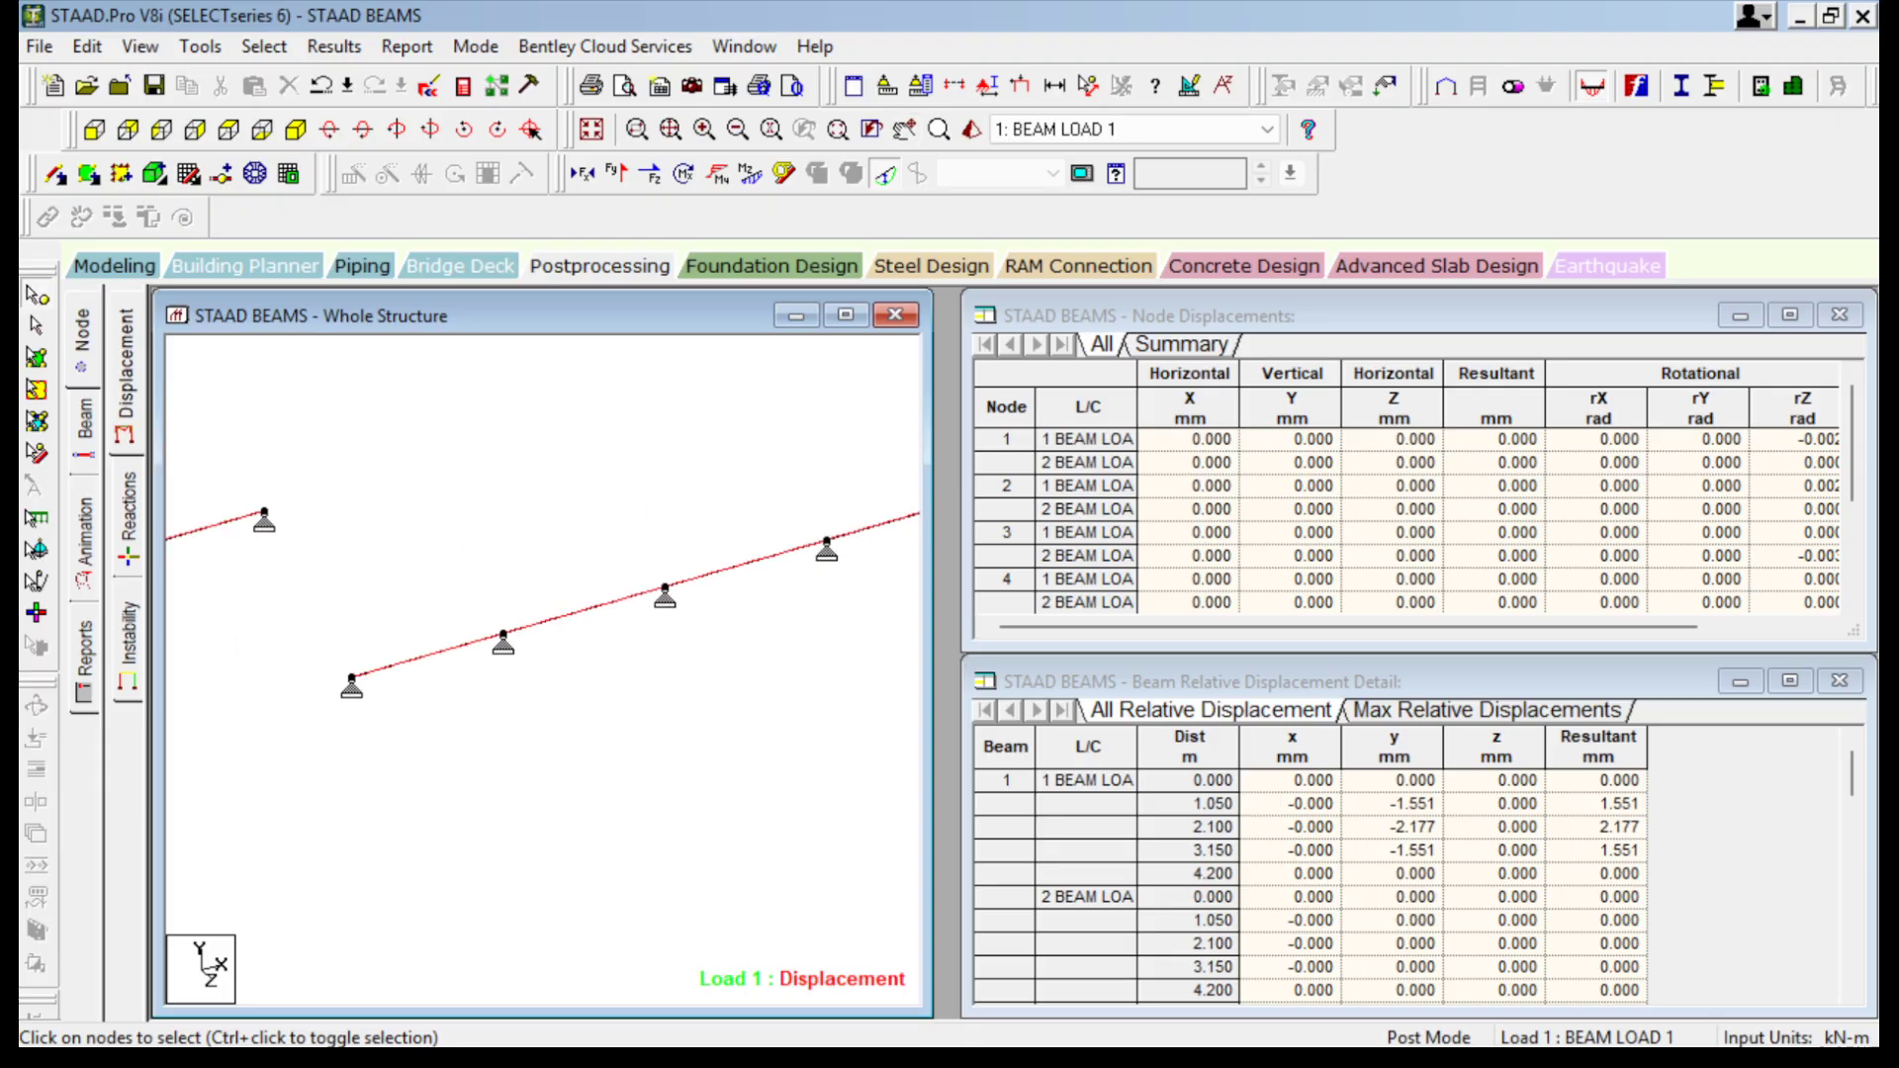
pyautogui.click(129, 519)
pyautogui.rightClick(1299, 387)
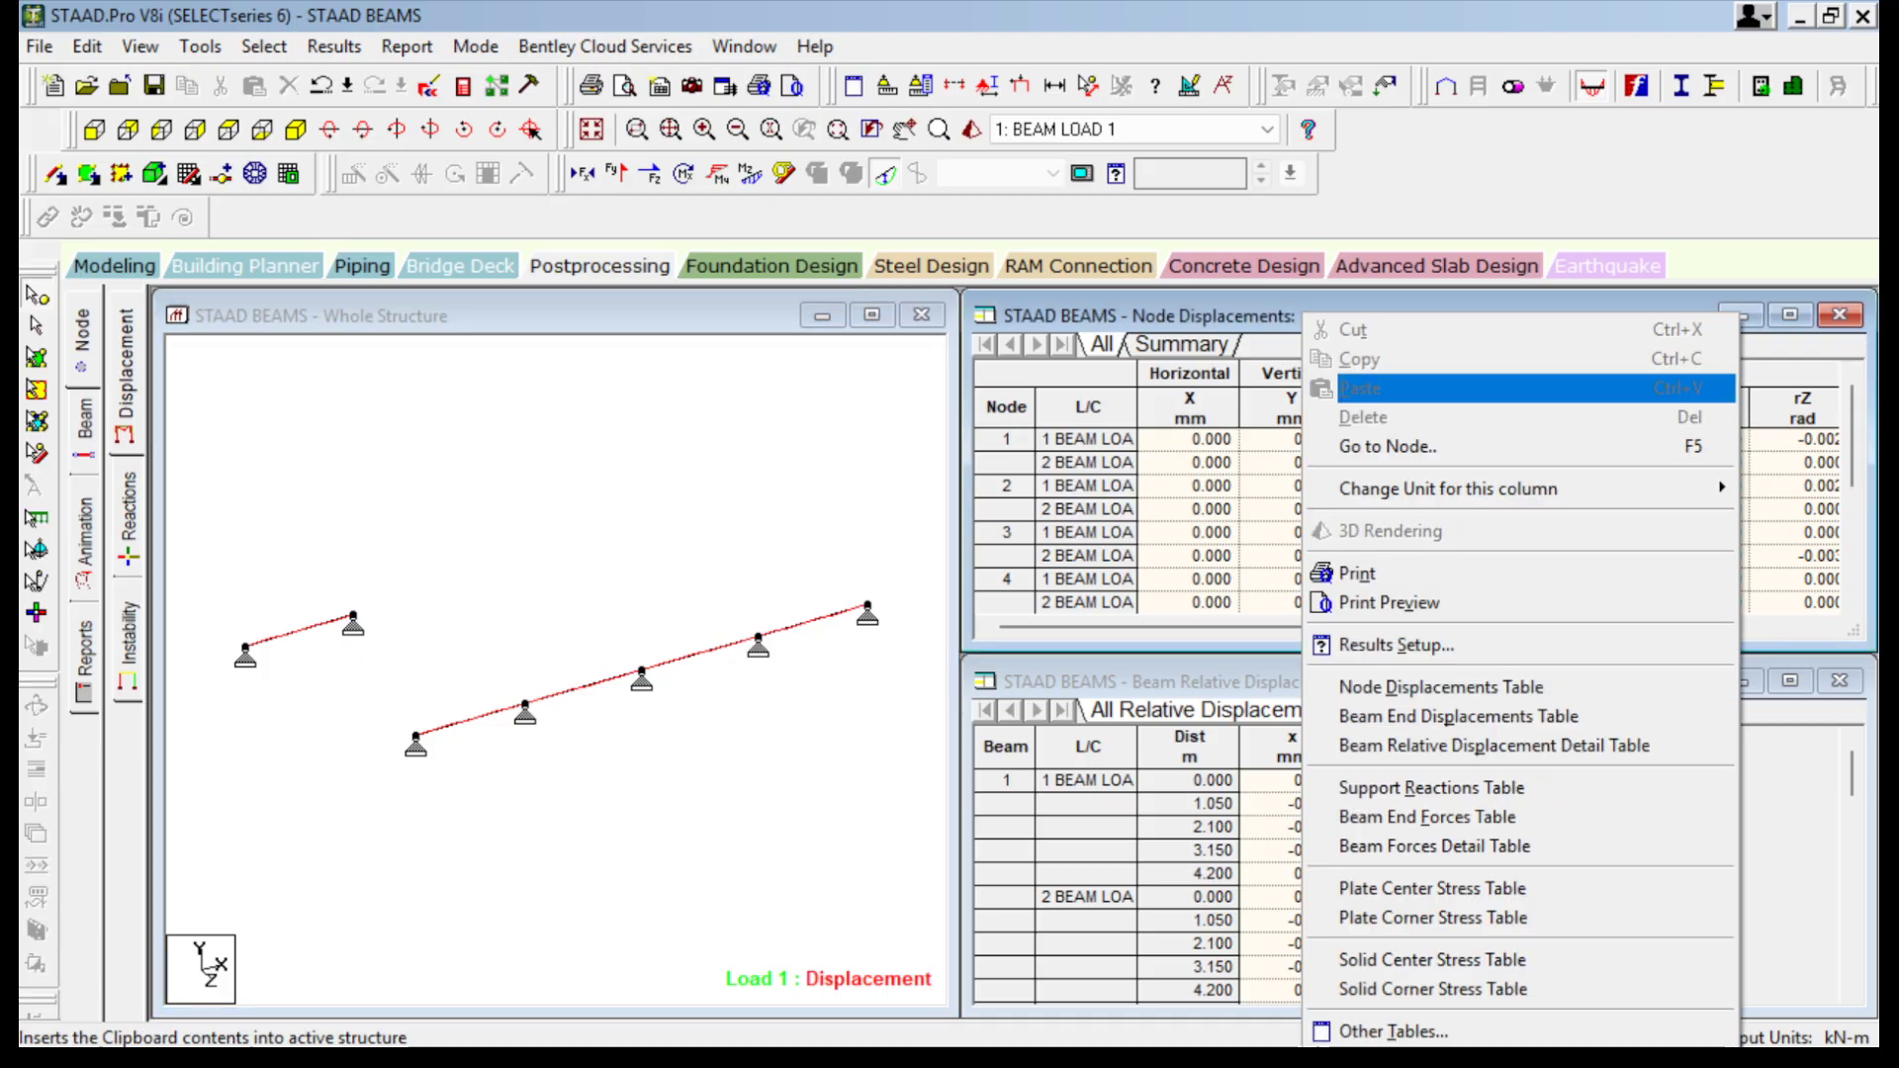
pyautogui.moveTo(1137, 406); pyautogui.dragTo(1132, 407)
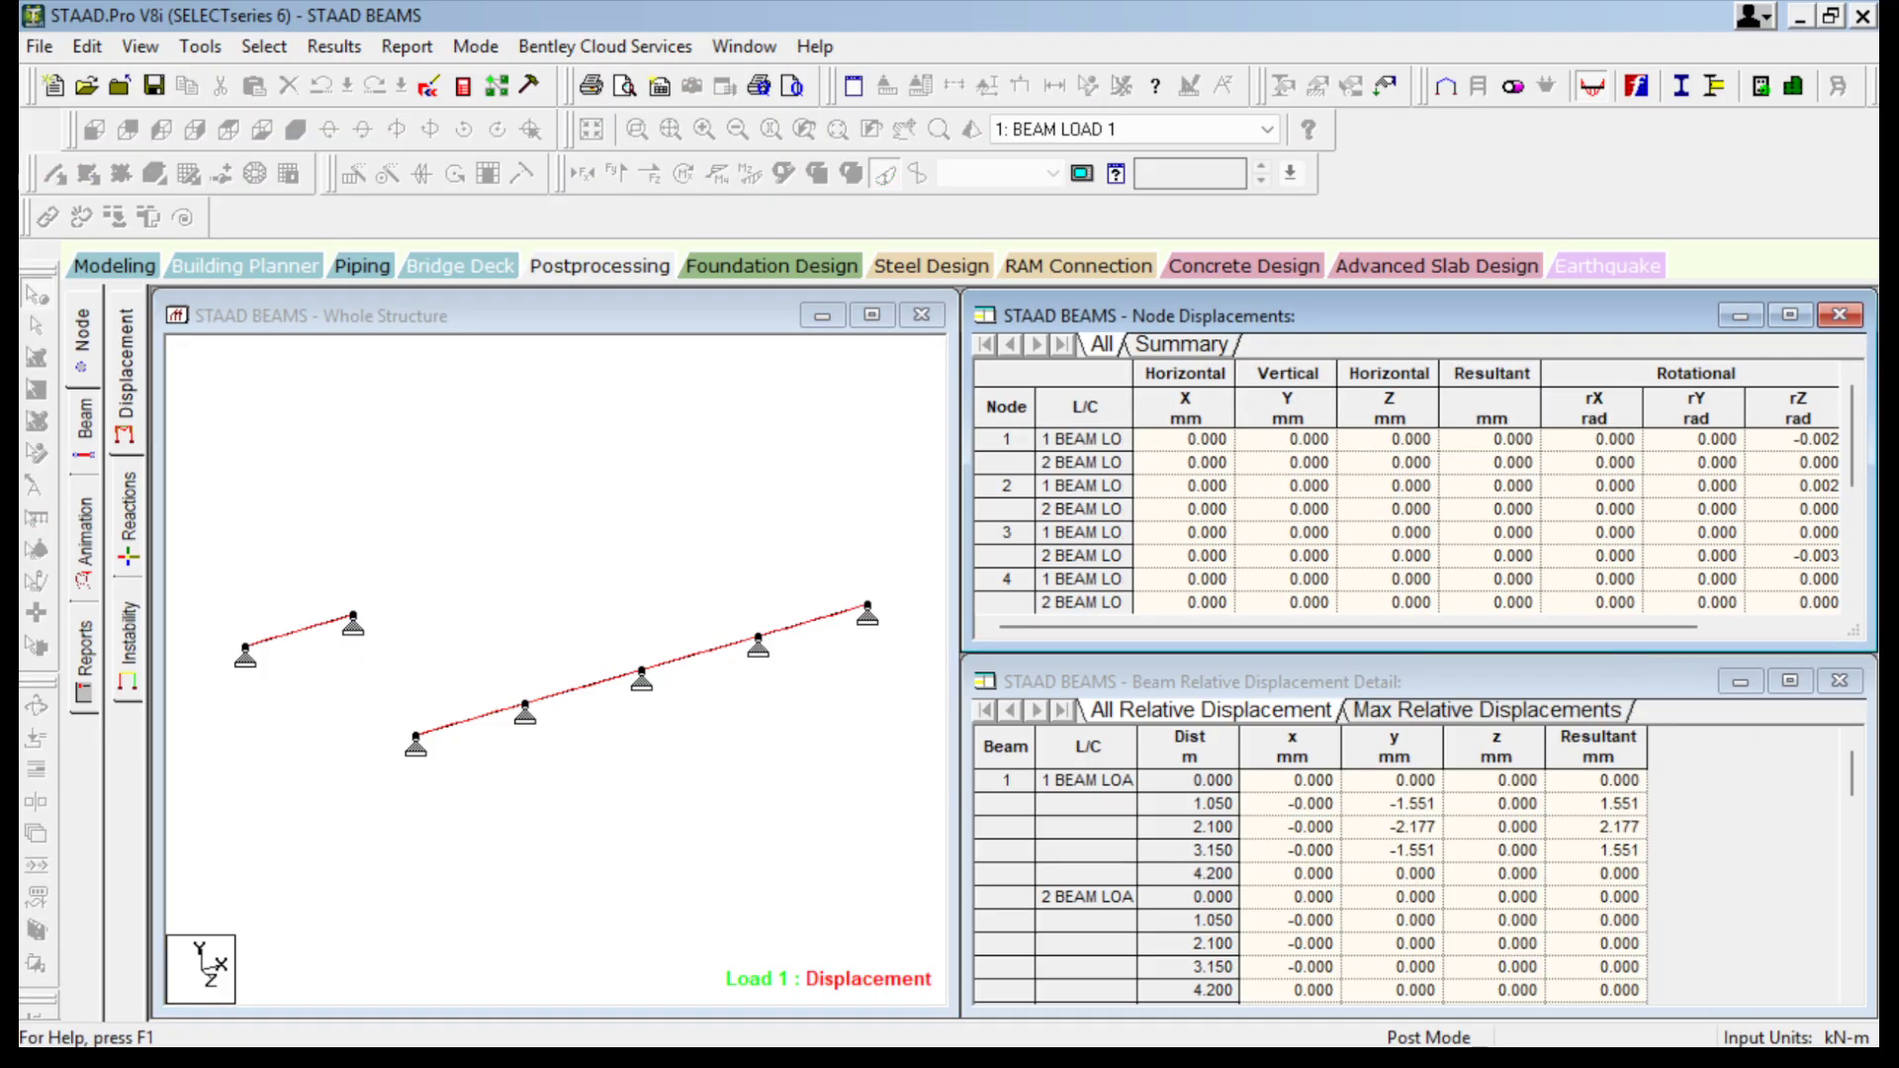
pyautogui.moveTo(959, 554)
pyautogui.mouseDown()
pyautogui.moveTo(1075, 554)
pyautogui.moveTo(908, 554)
pyautogui.moveTo(970, 554)
pyautogui.mouseUp()
pyautogui.scroll(3, 561, 669)
pyautogui.moveTo(561, 669); pyautogui.dragTo(689, 684, button='middle')
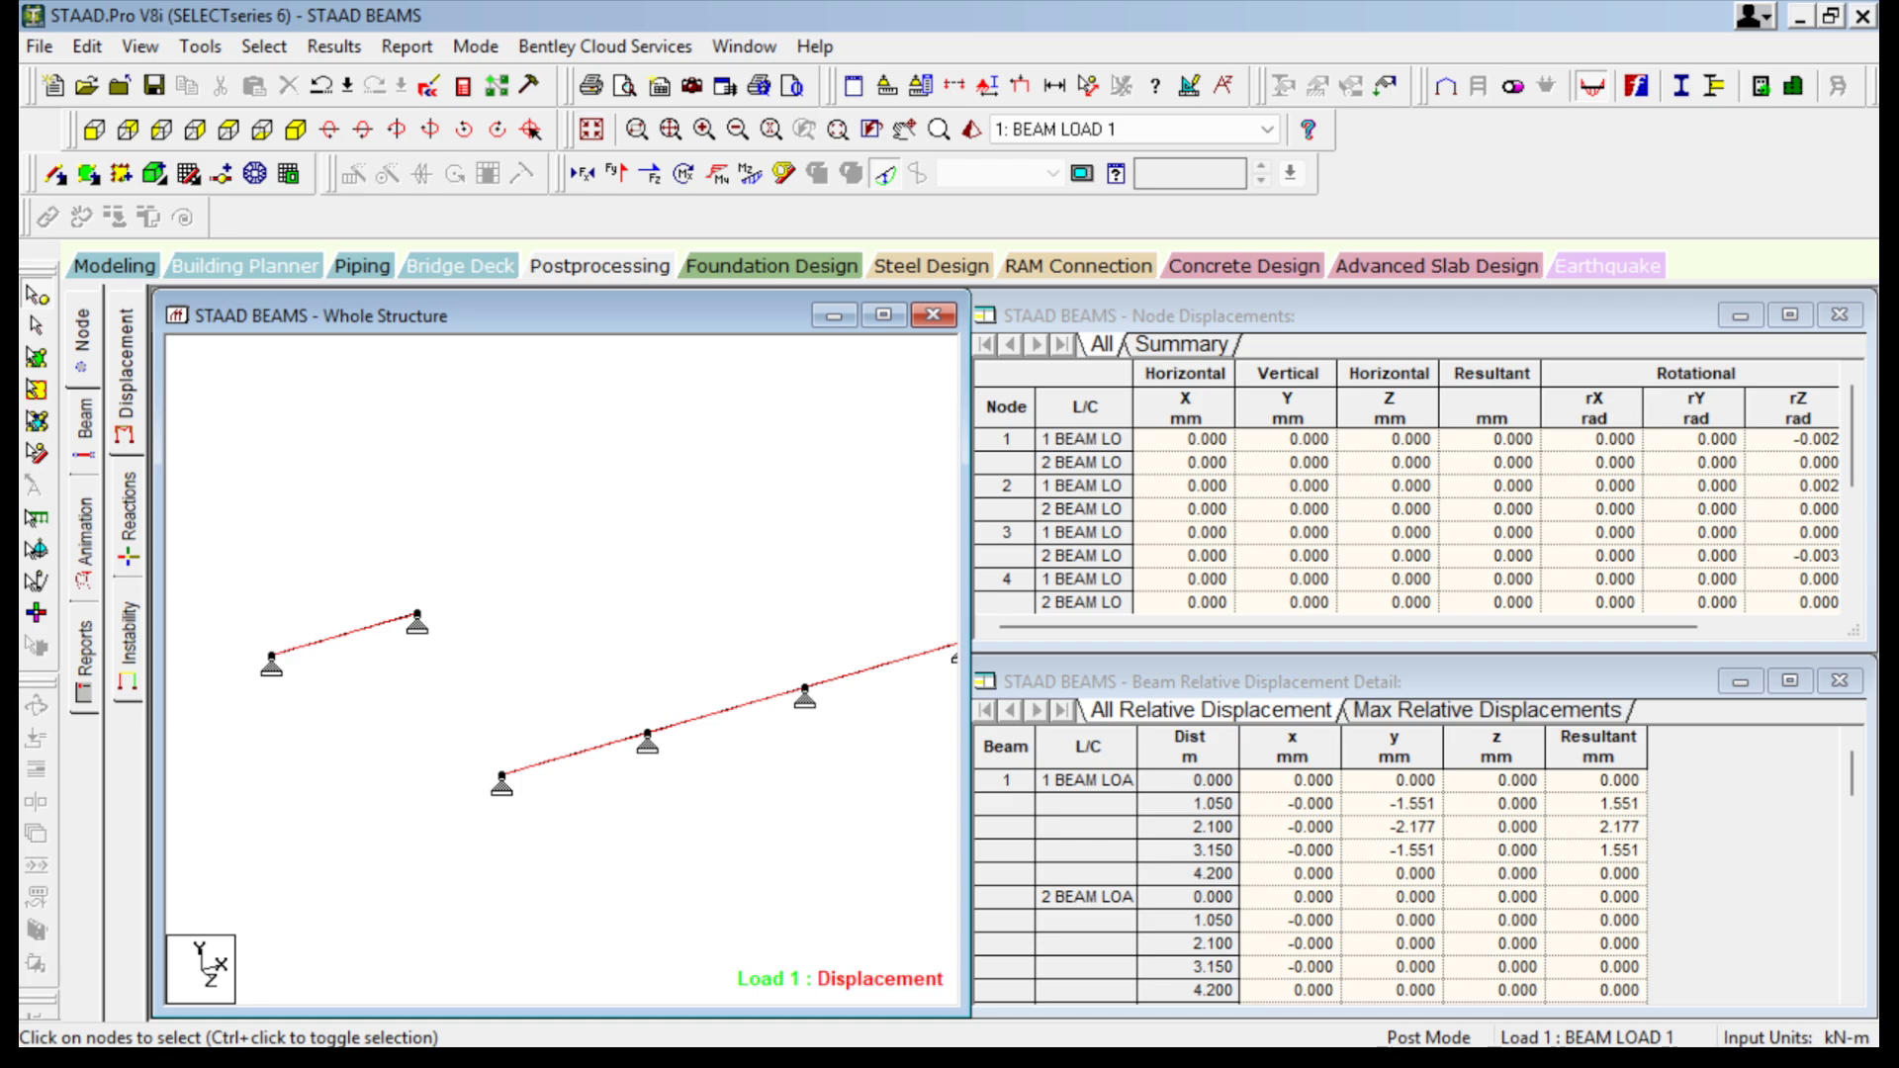
pyautogui.click(84, 539)
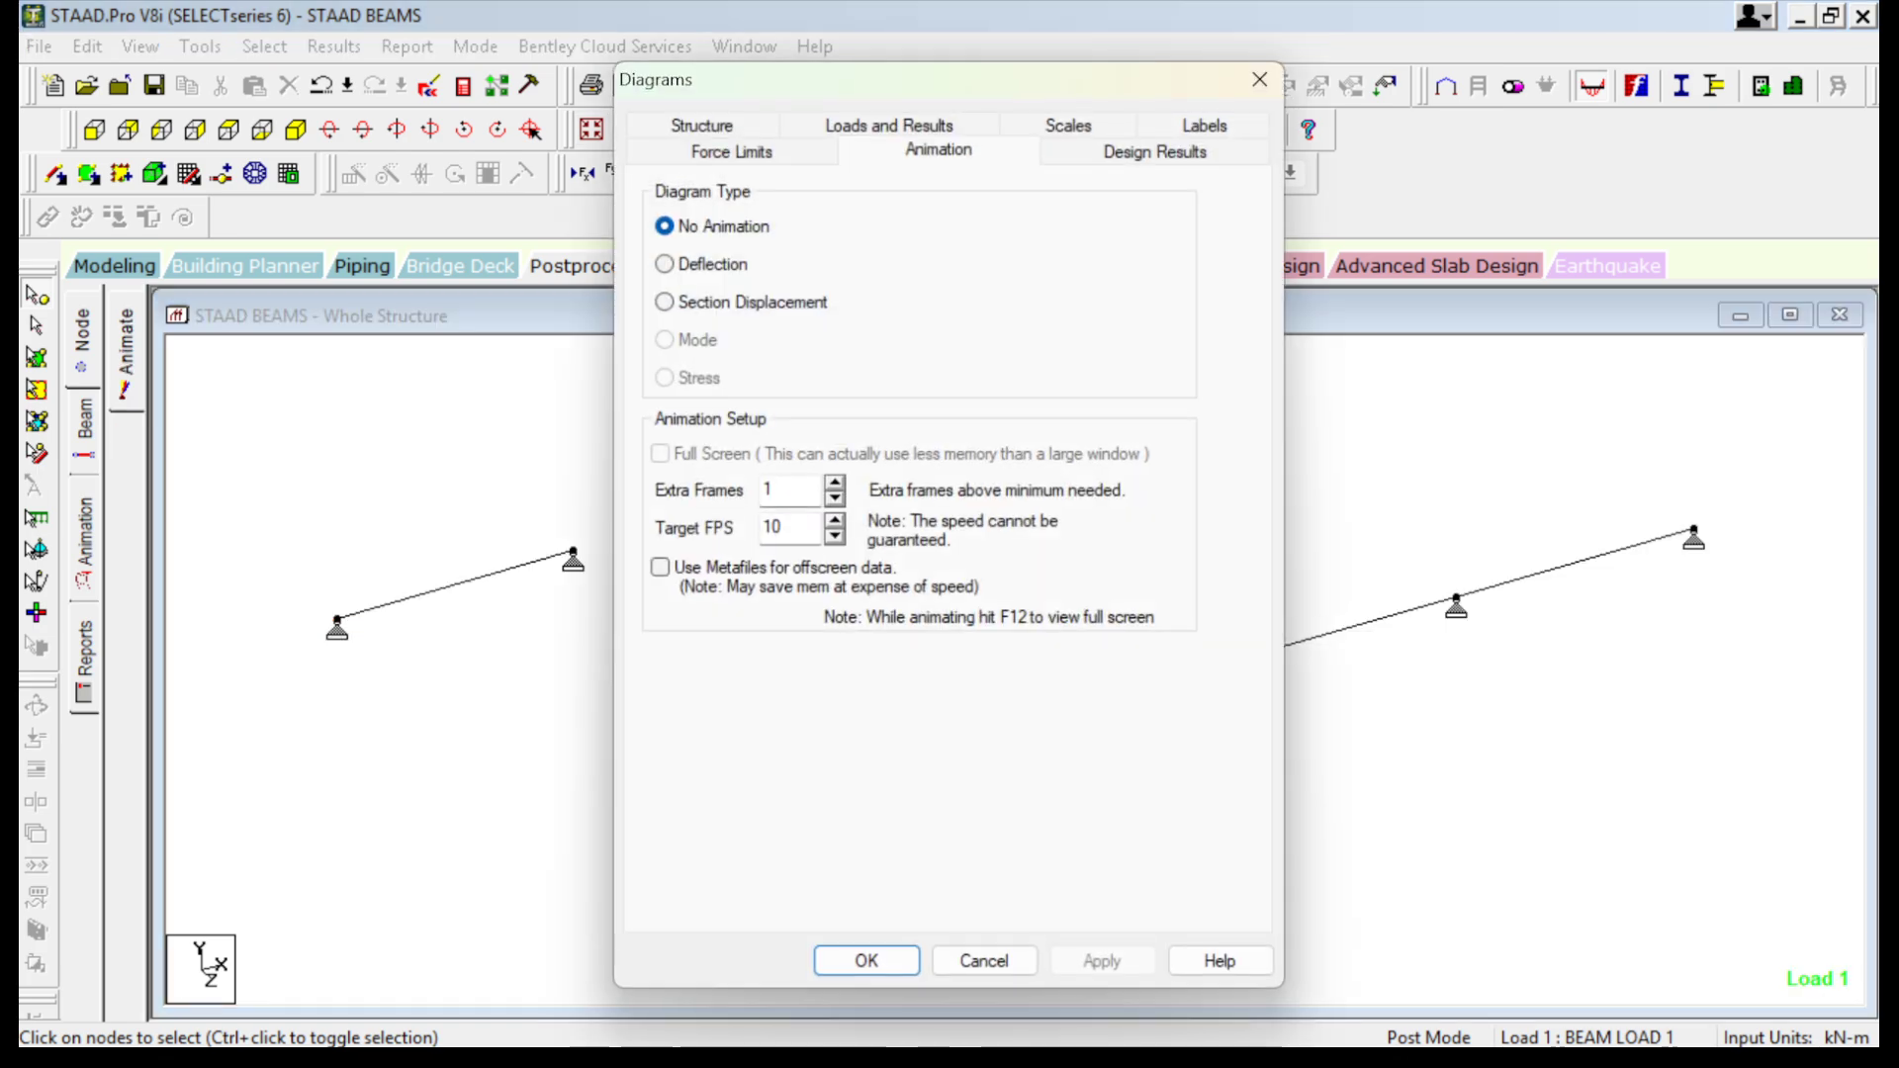
pyautogui.click(984, 960)
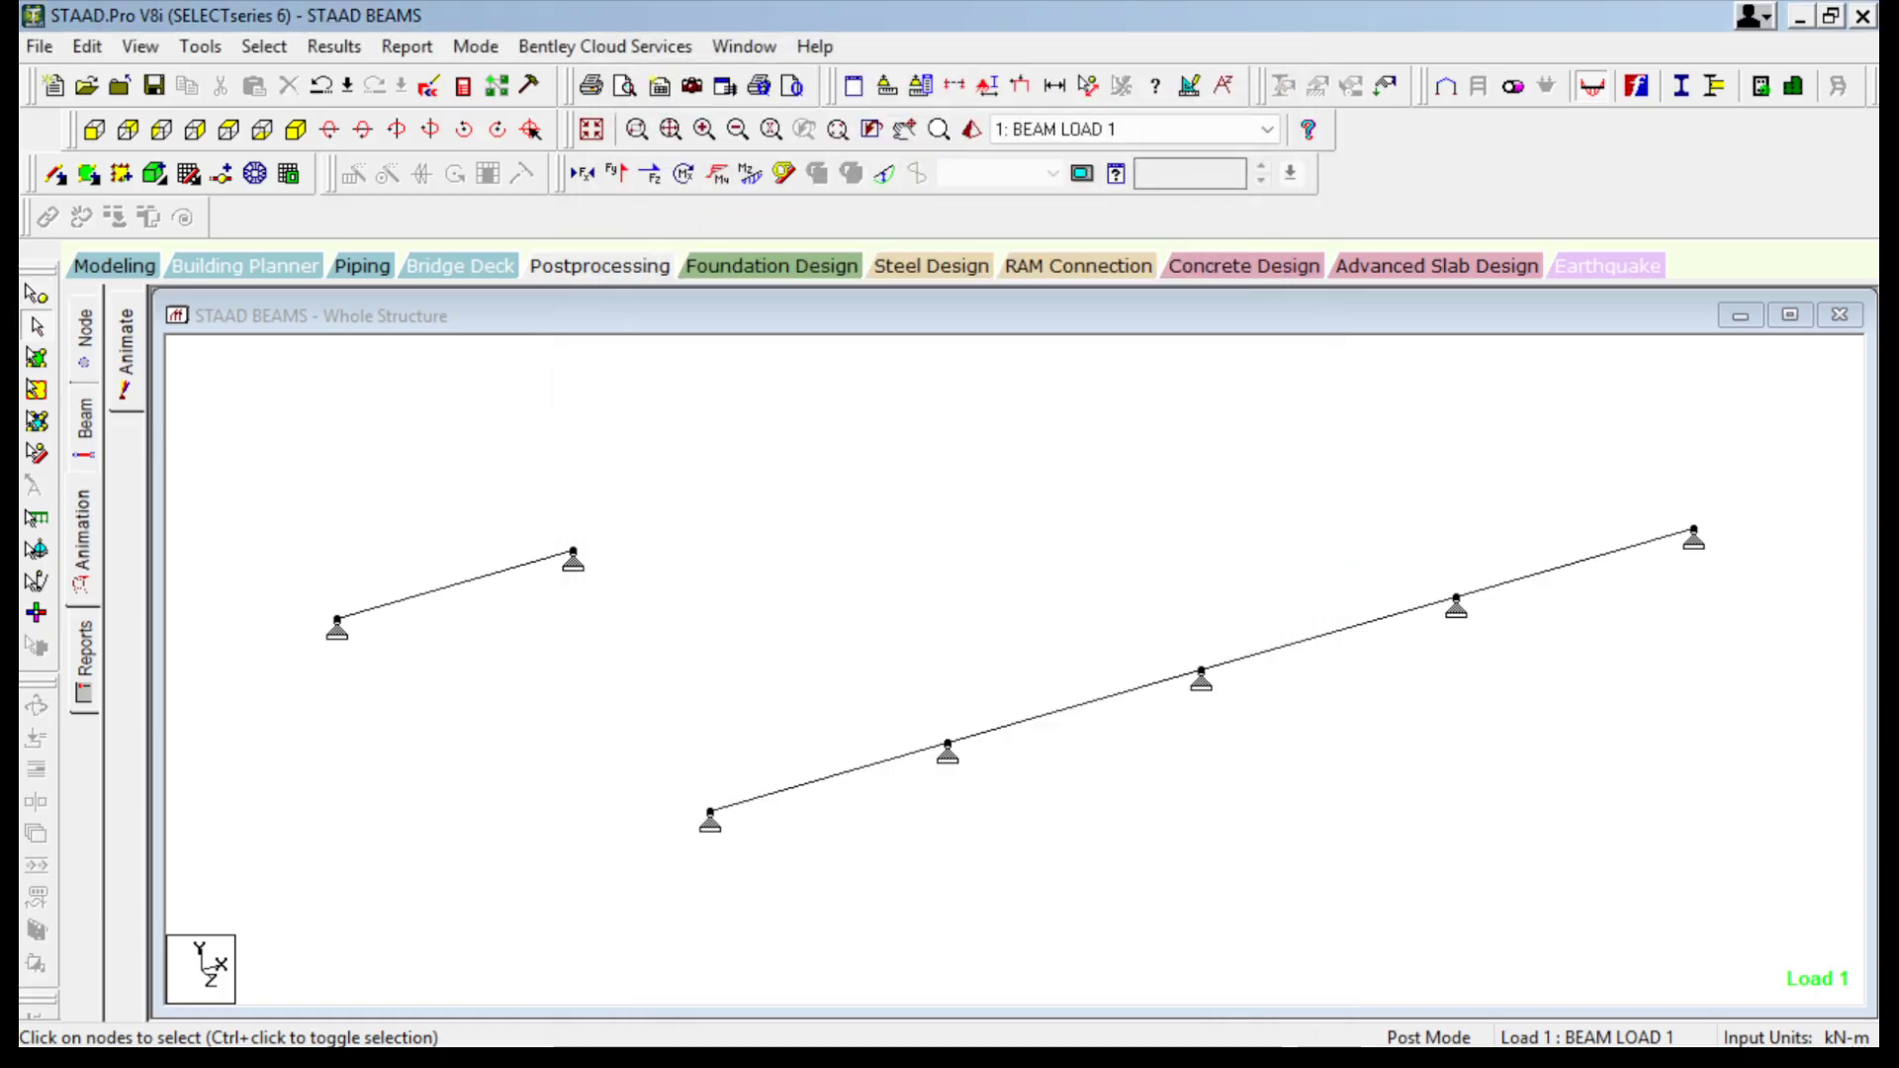
pyautogui.scroll(-2, 1015, 670)
pyautogui.moveTo(1015, 670); pyautogui.dragTo(805, 733, button='middle')
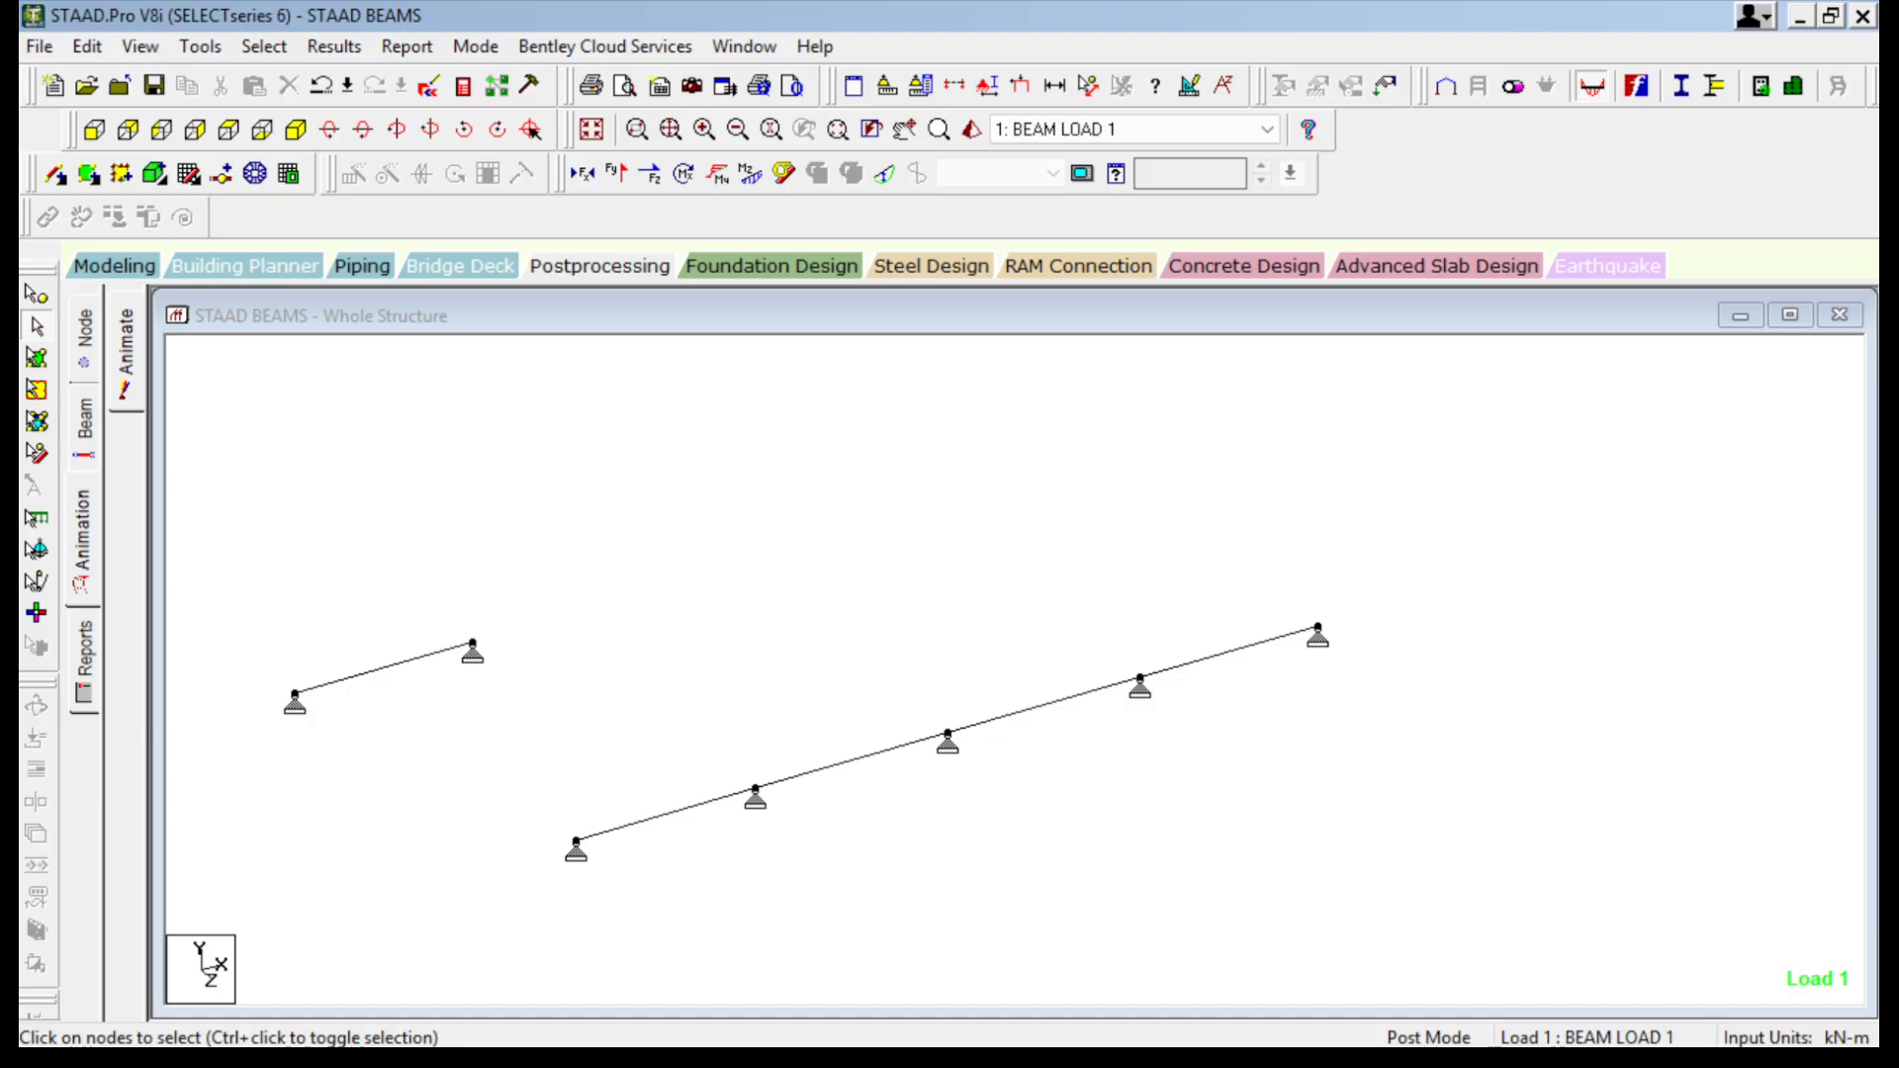
pyautogui.press('super')
pyautogui.moveTo(1350, 1015)
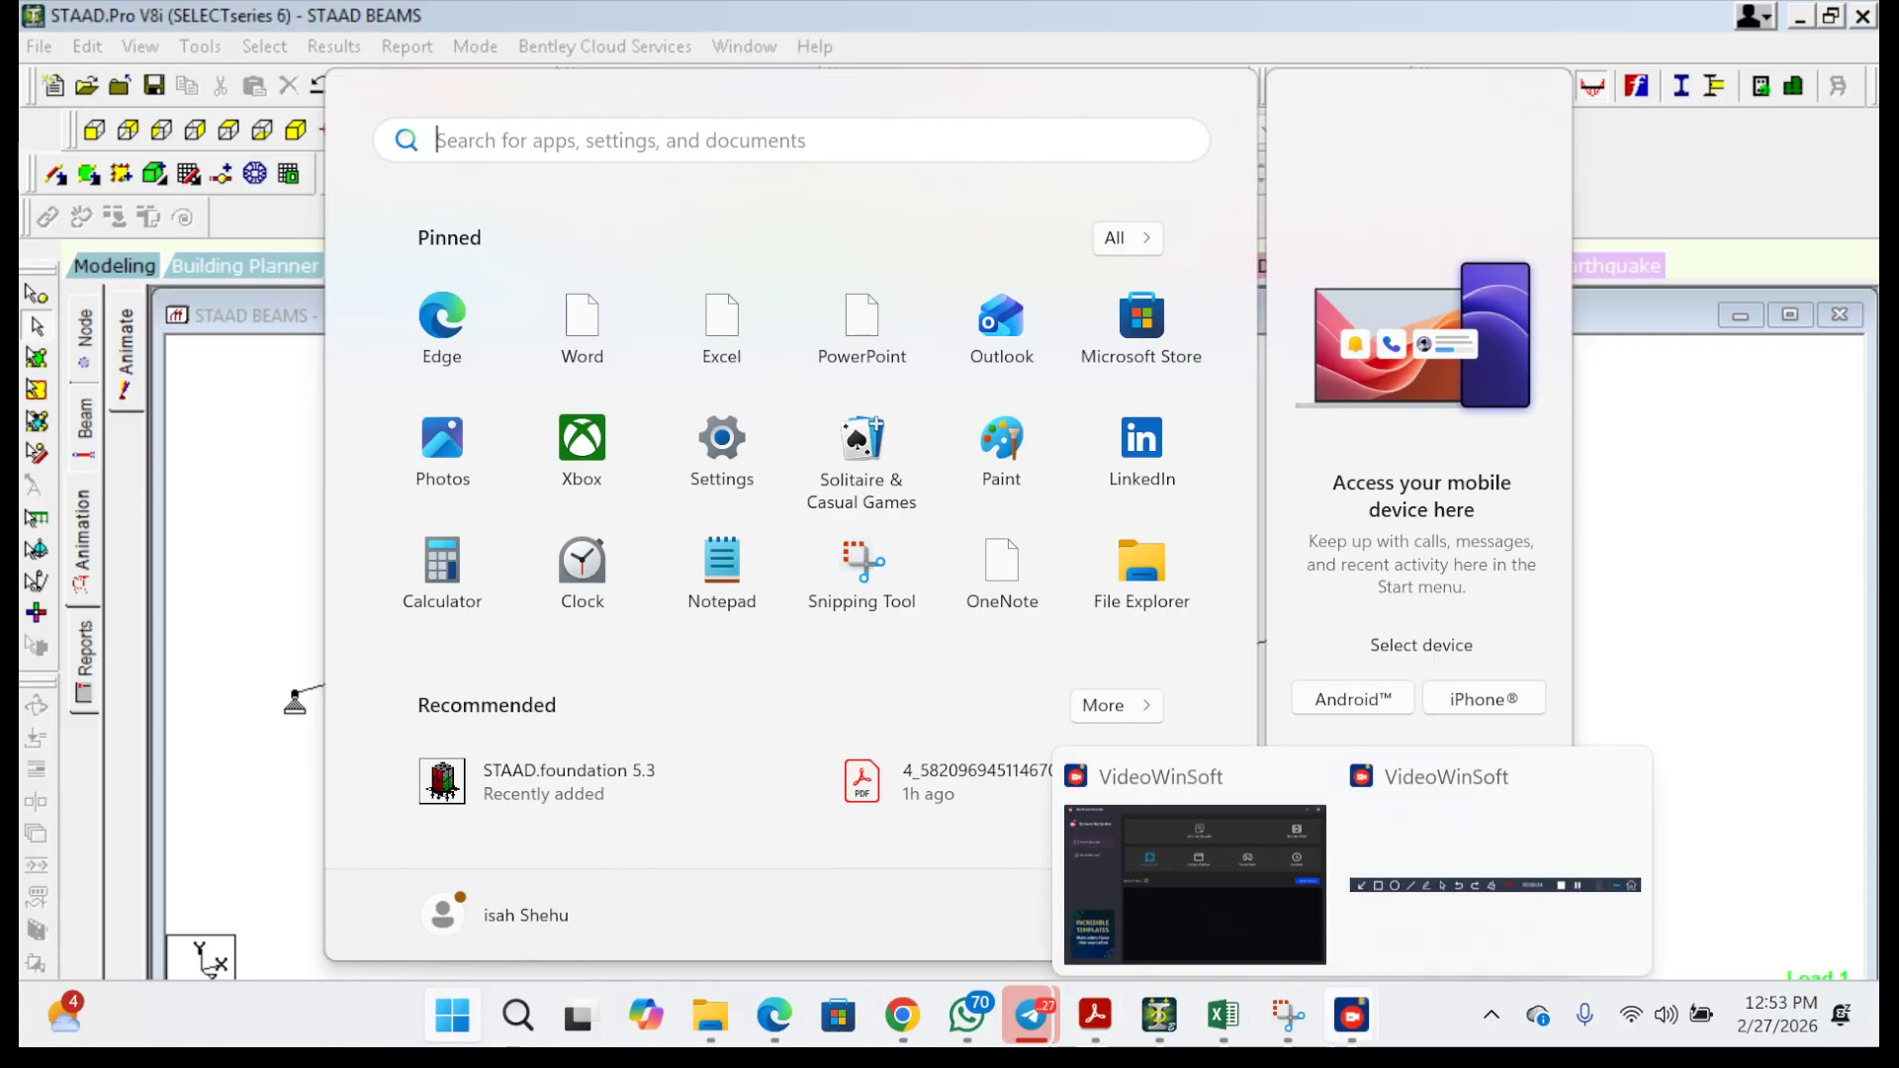
pyautogui.click(1494, 868)
pyautogui.click(1206, 884)
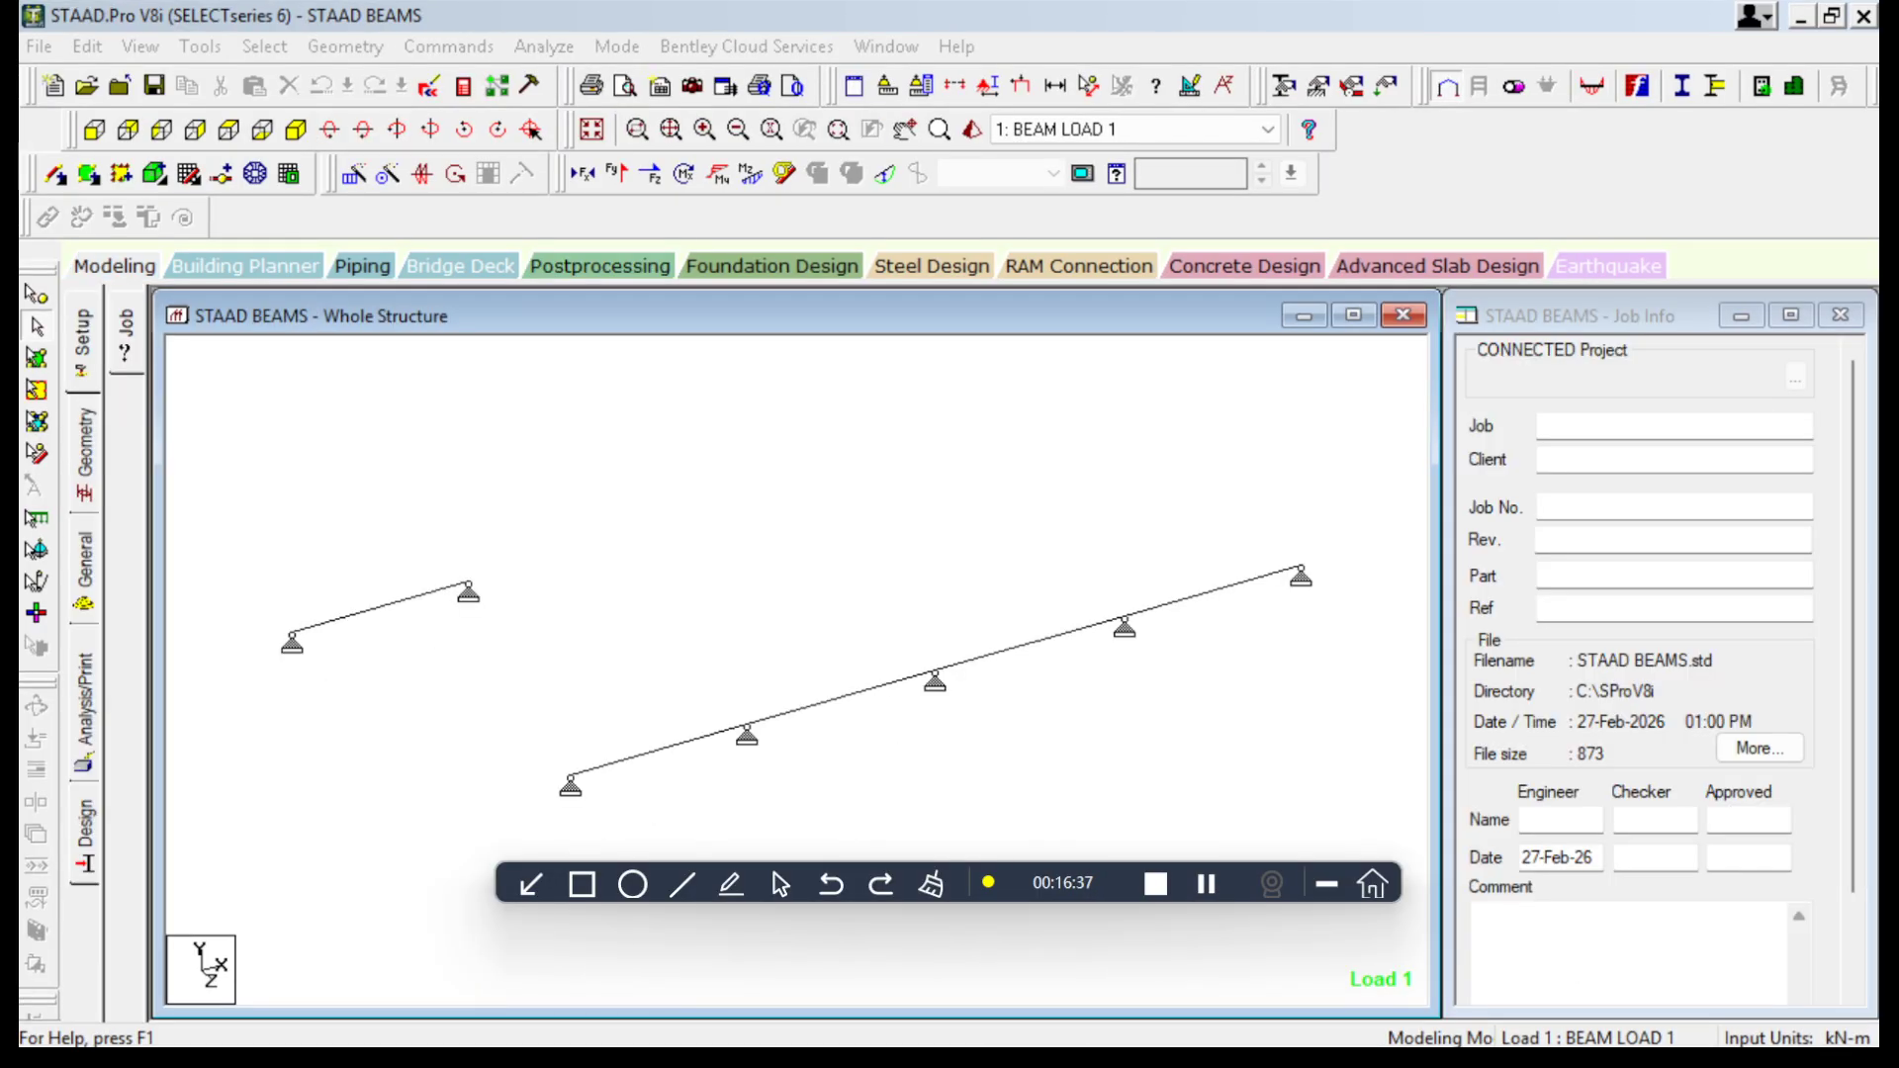
pyautogui.click(1326, 883)
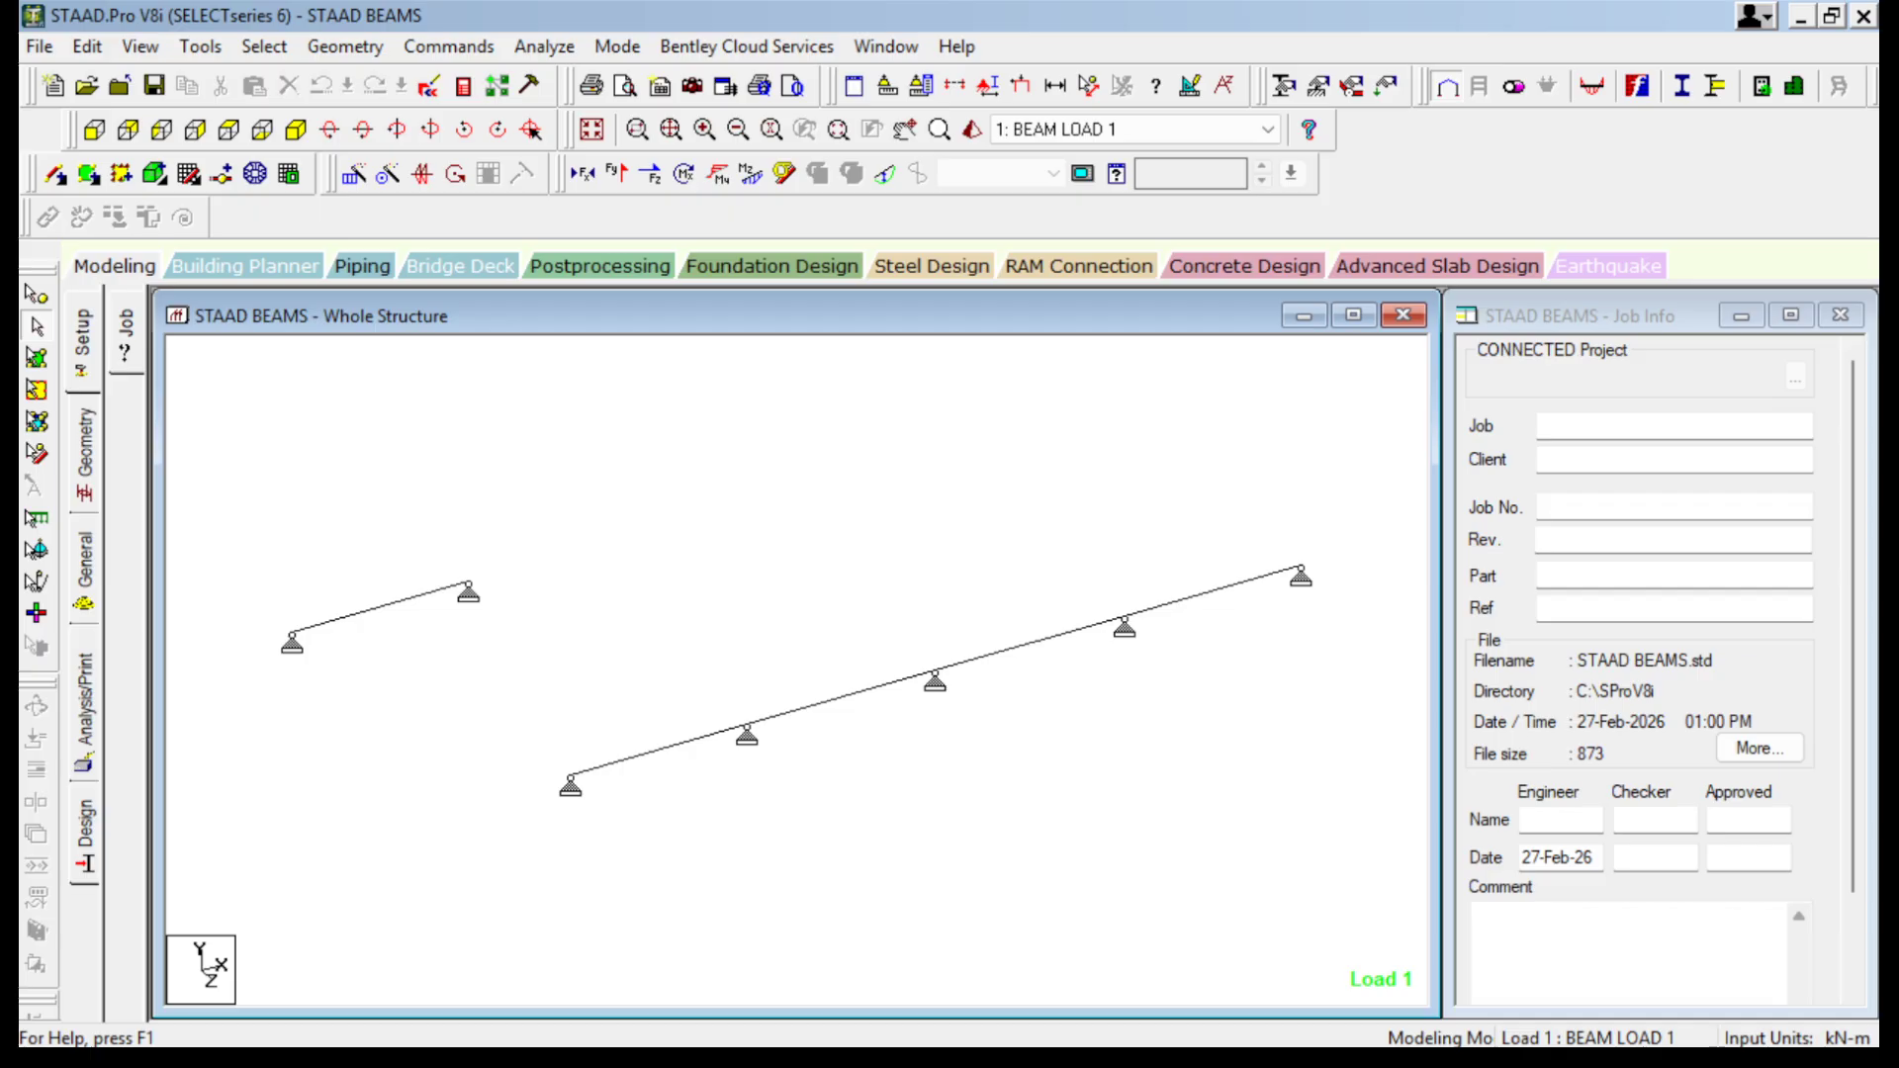
pyautogui.scroll(-1, 796, 671)
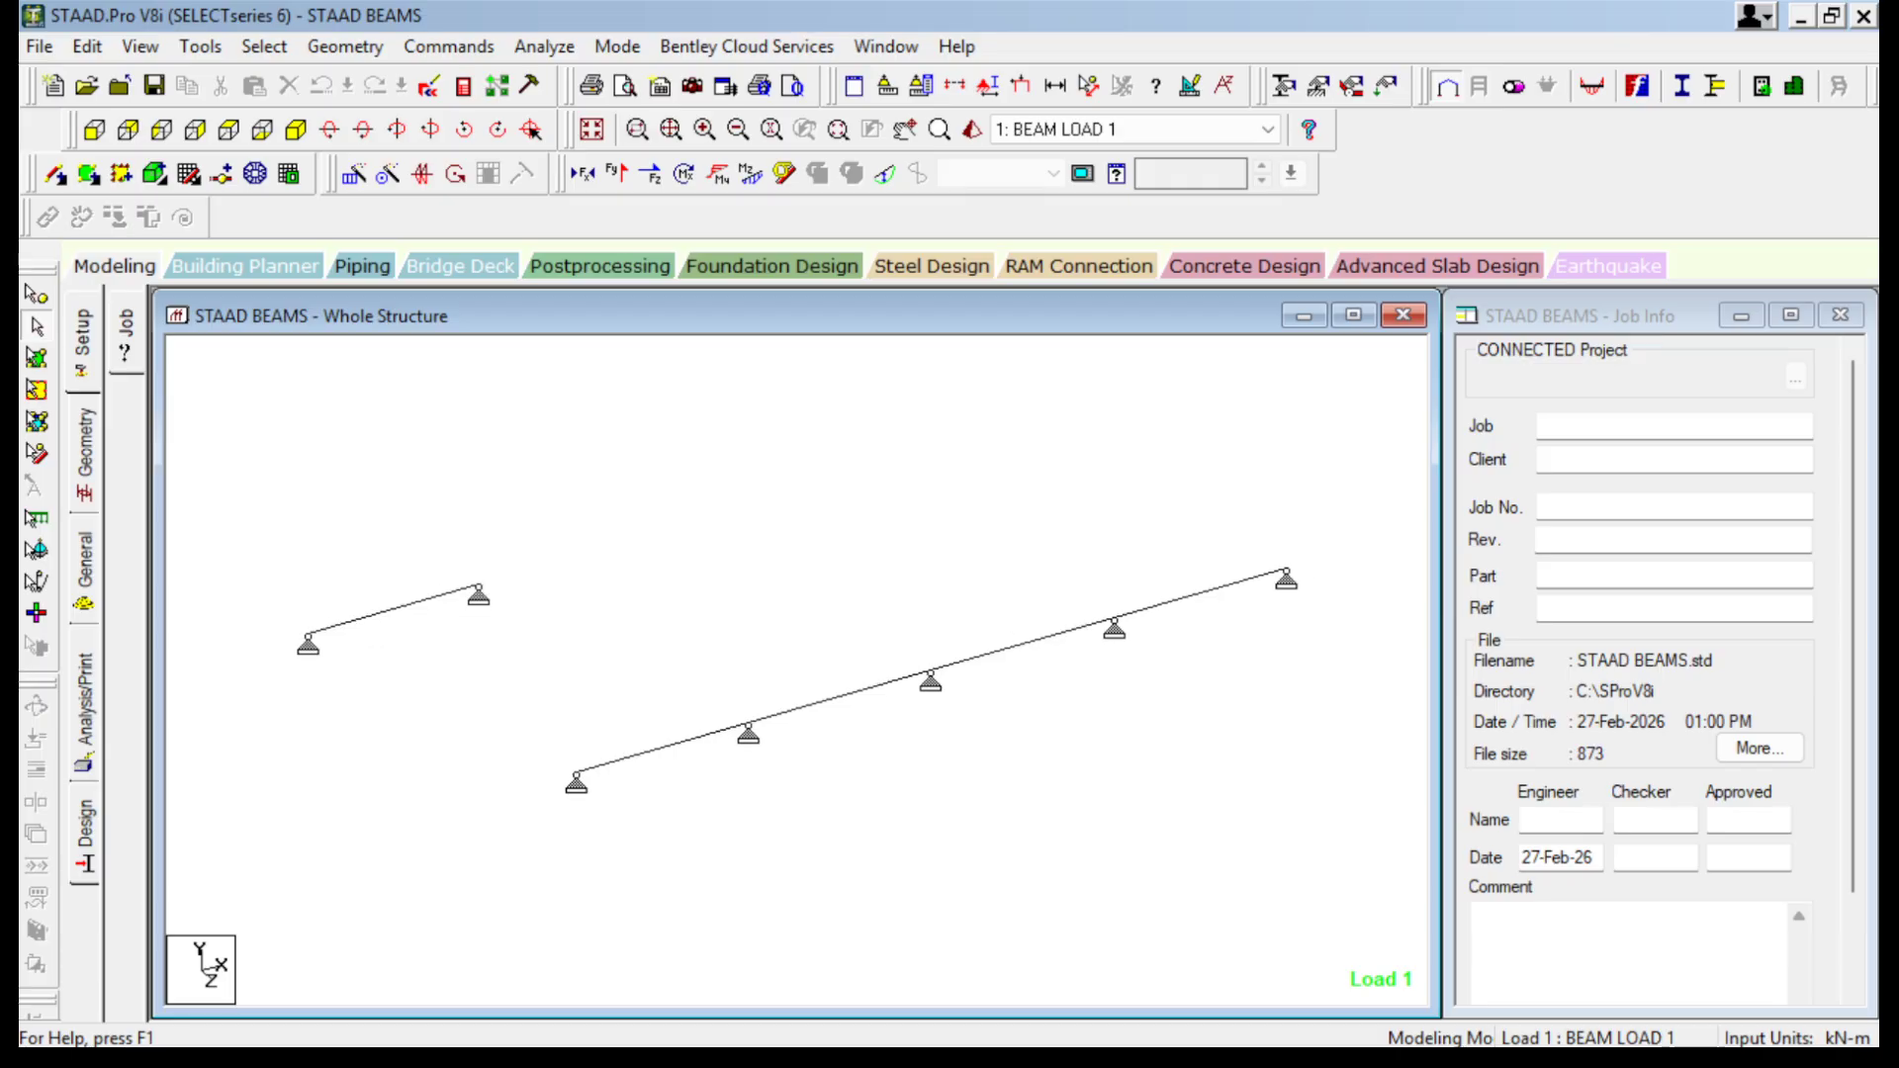
pyautogui.click(839, 697)
pyautogui.click(662, 748)
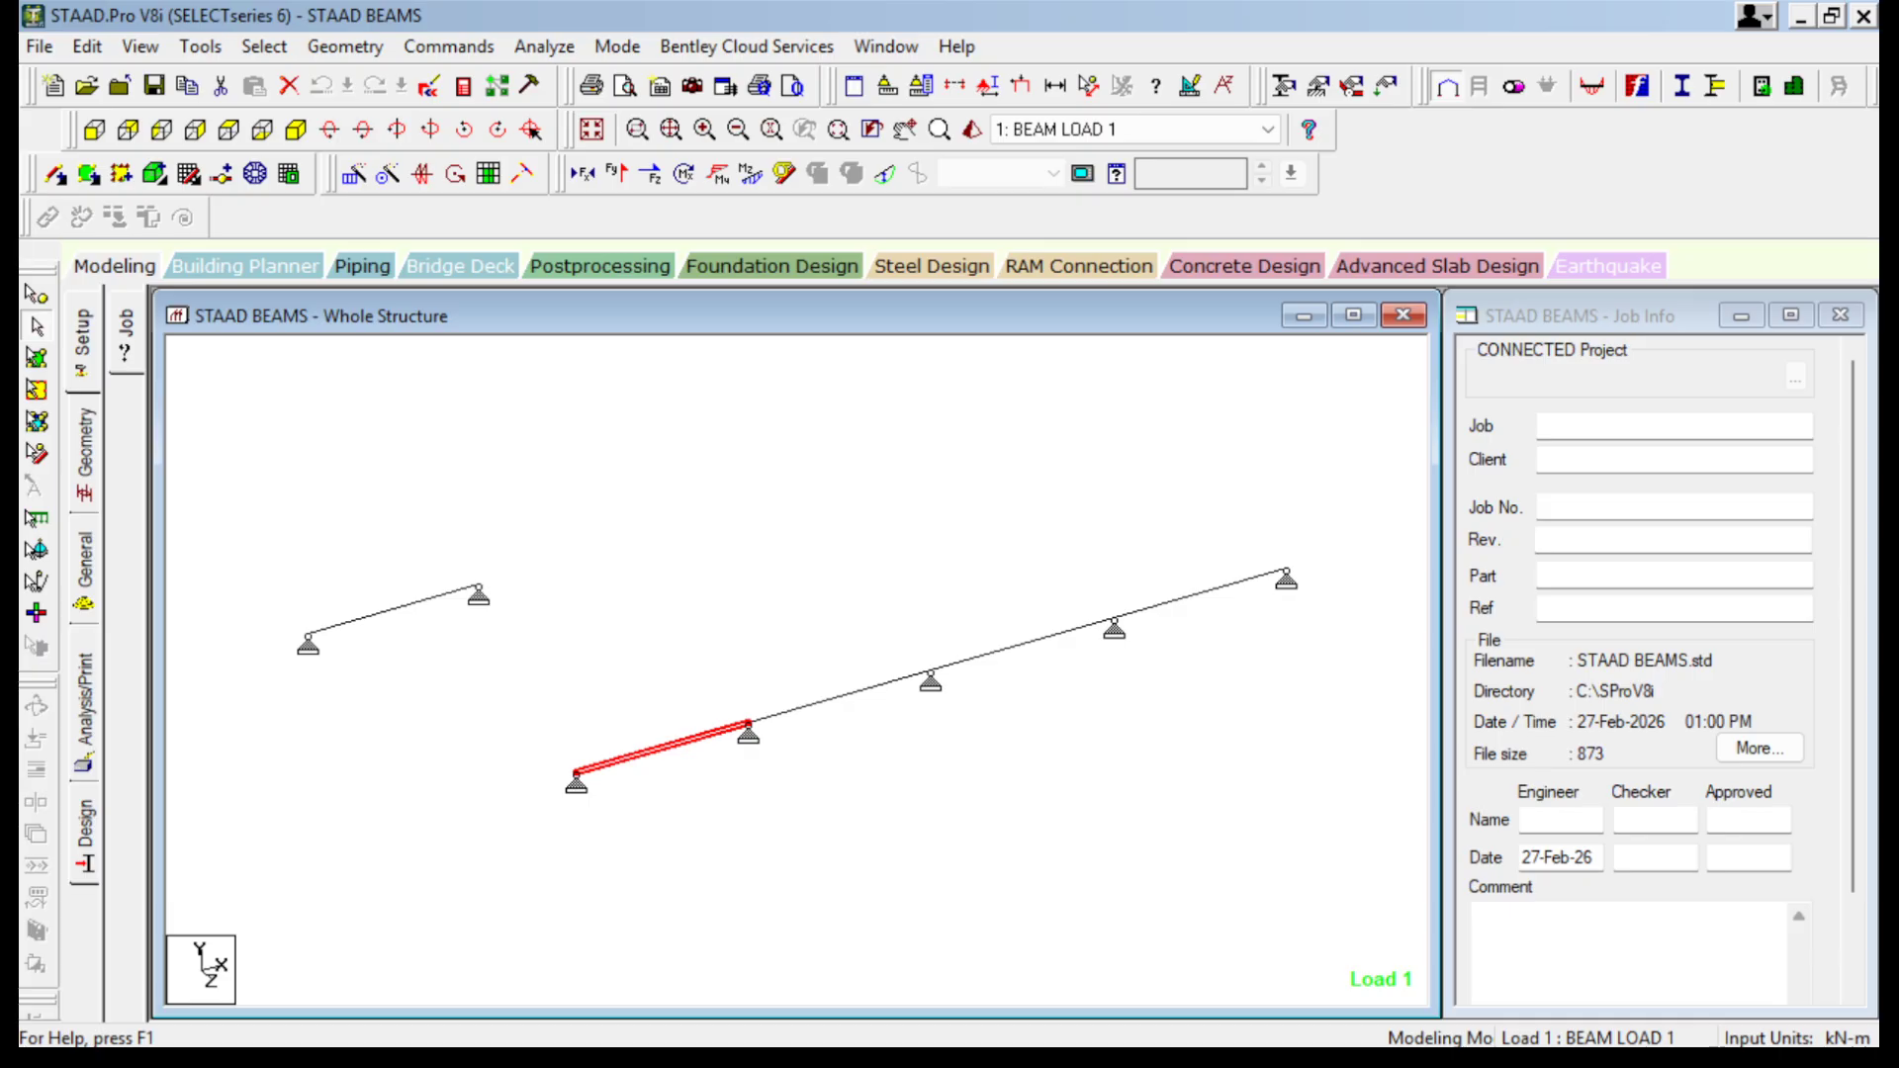
pyautogui.scroll(1, 796, 670)
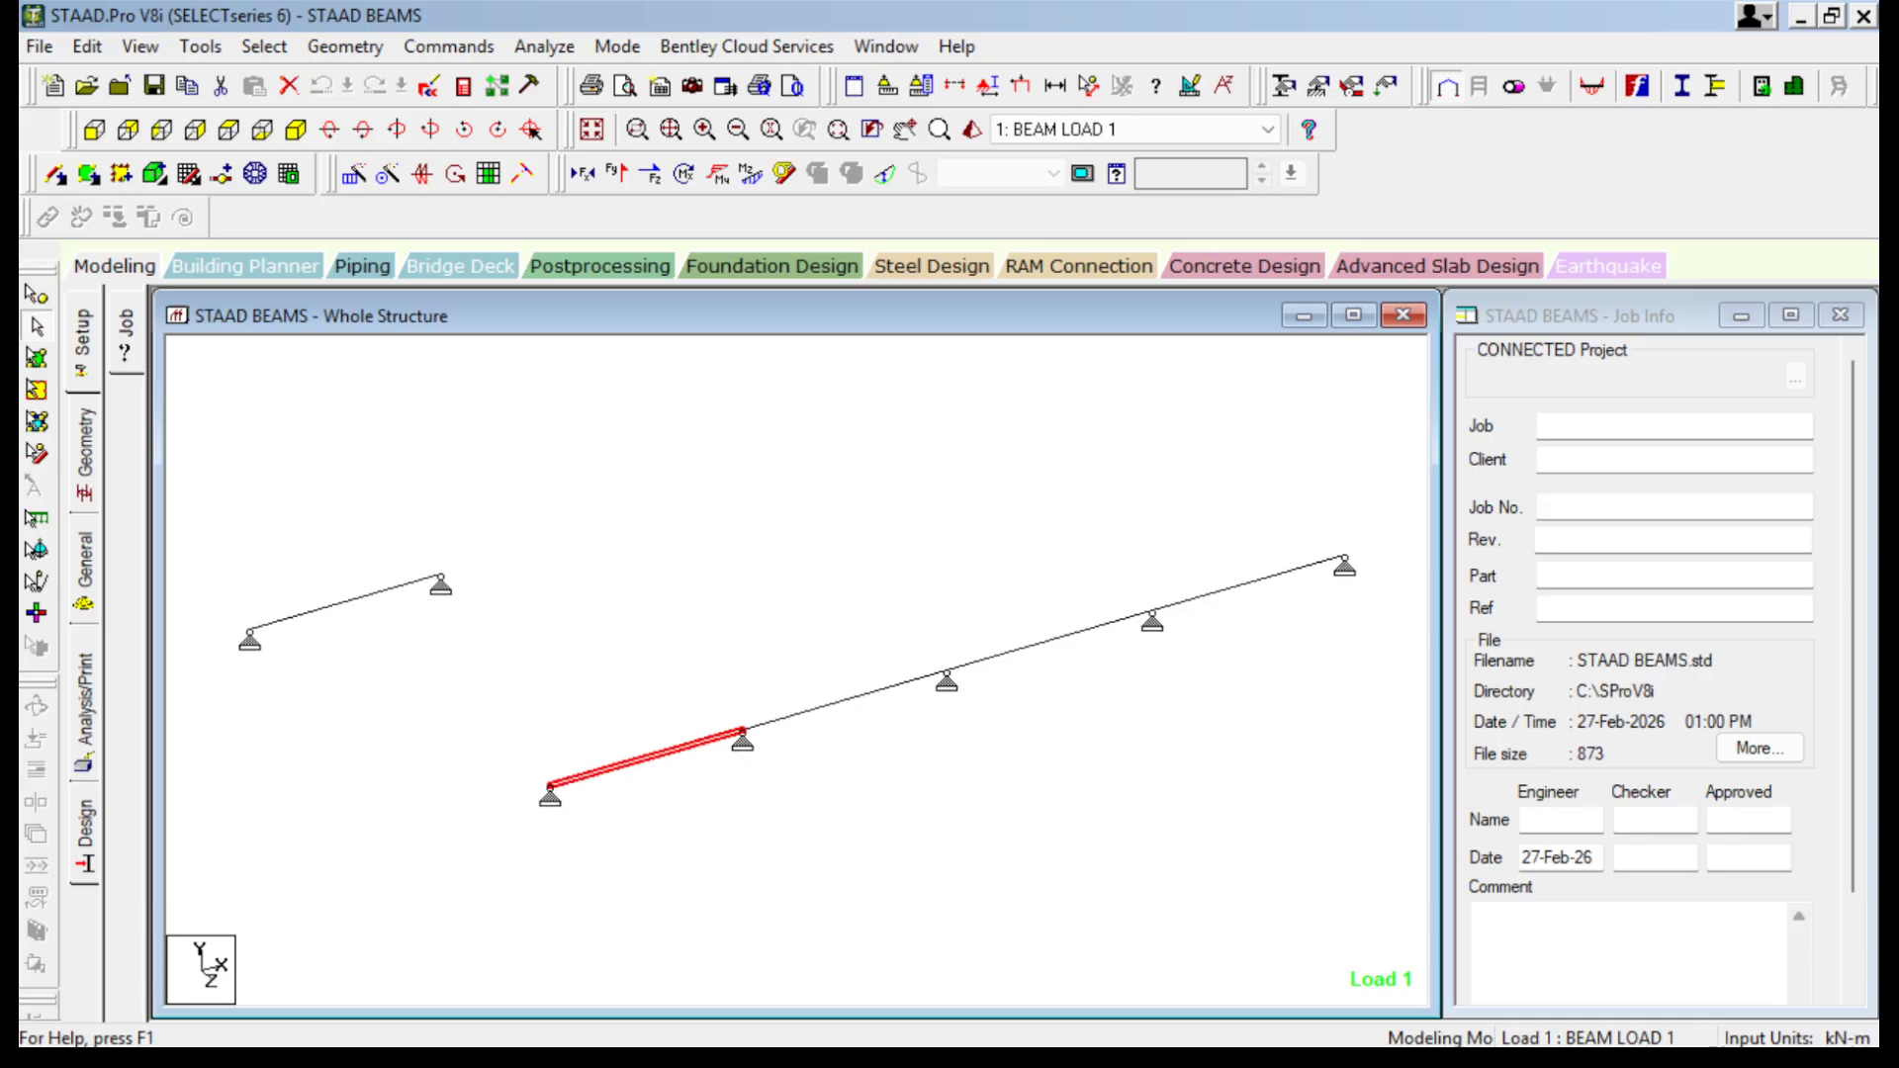
pyautogui.moveTo(359, 663); pyautogui.dragTo(348, 595, button='middle')
pyautogui.click(348, 595)
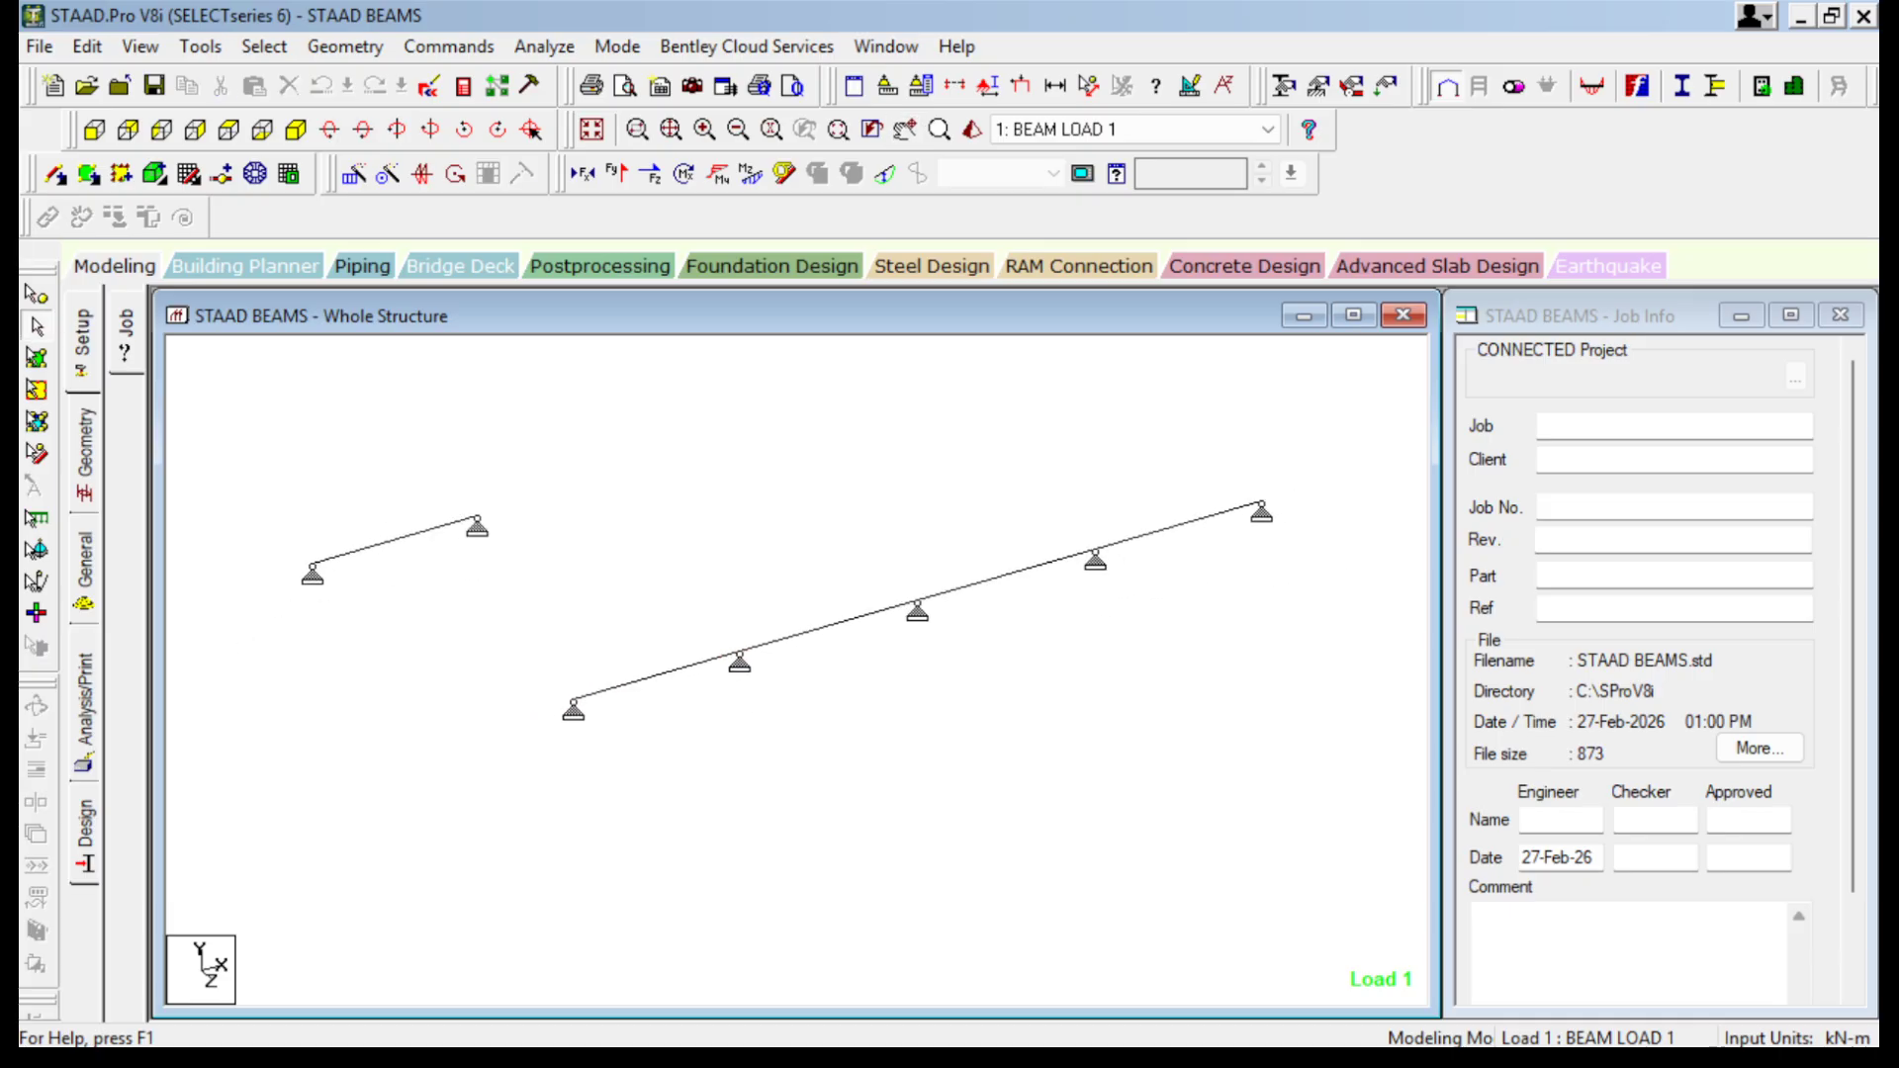
pyautogui.scroll(1, 786, 608)
pyautogui.scroll(1, 791, 608)
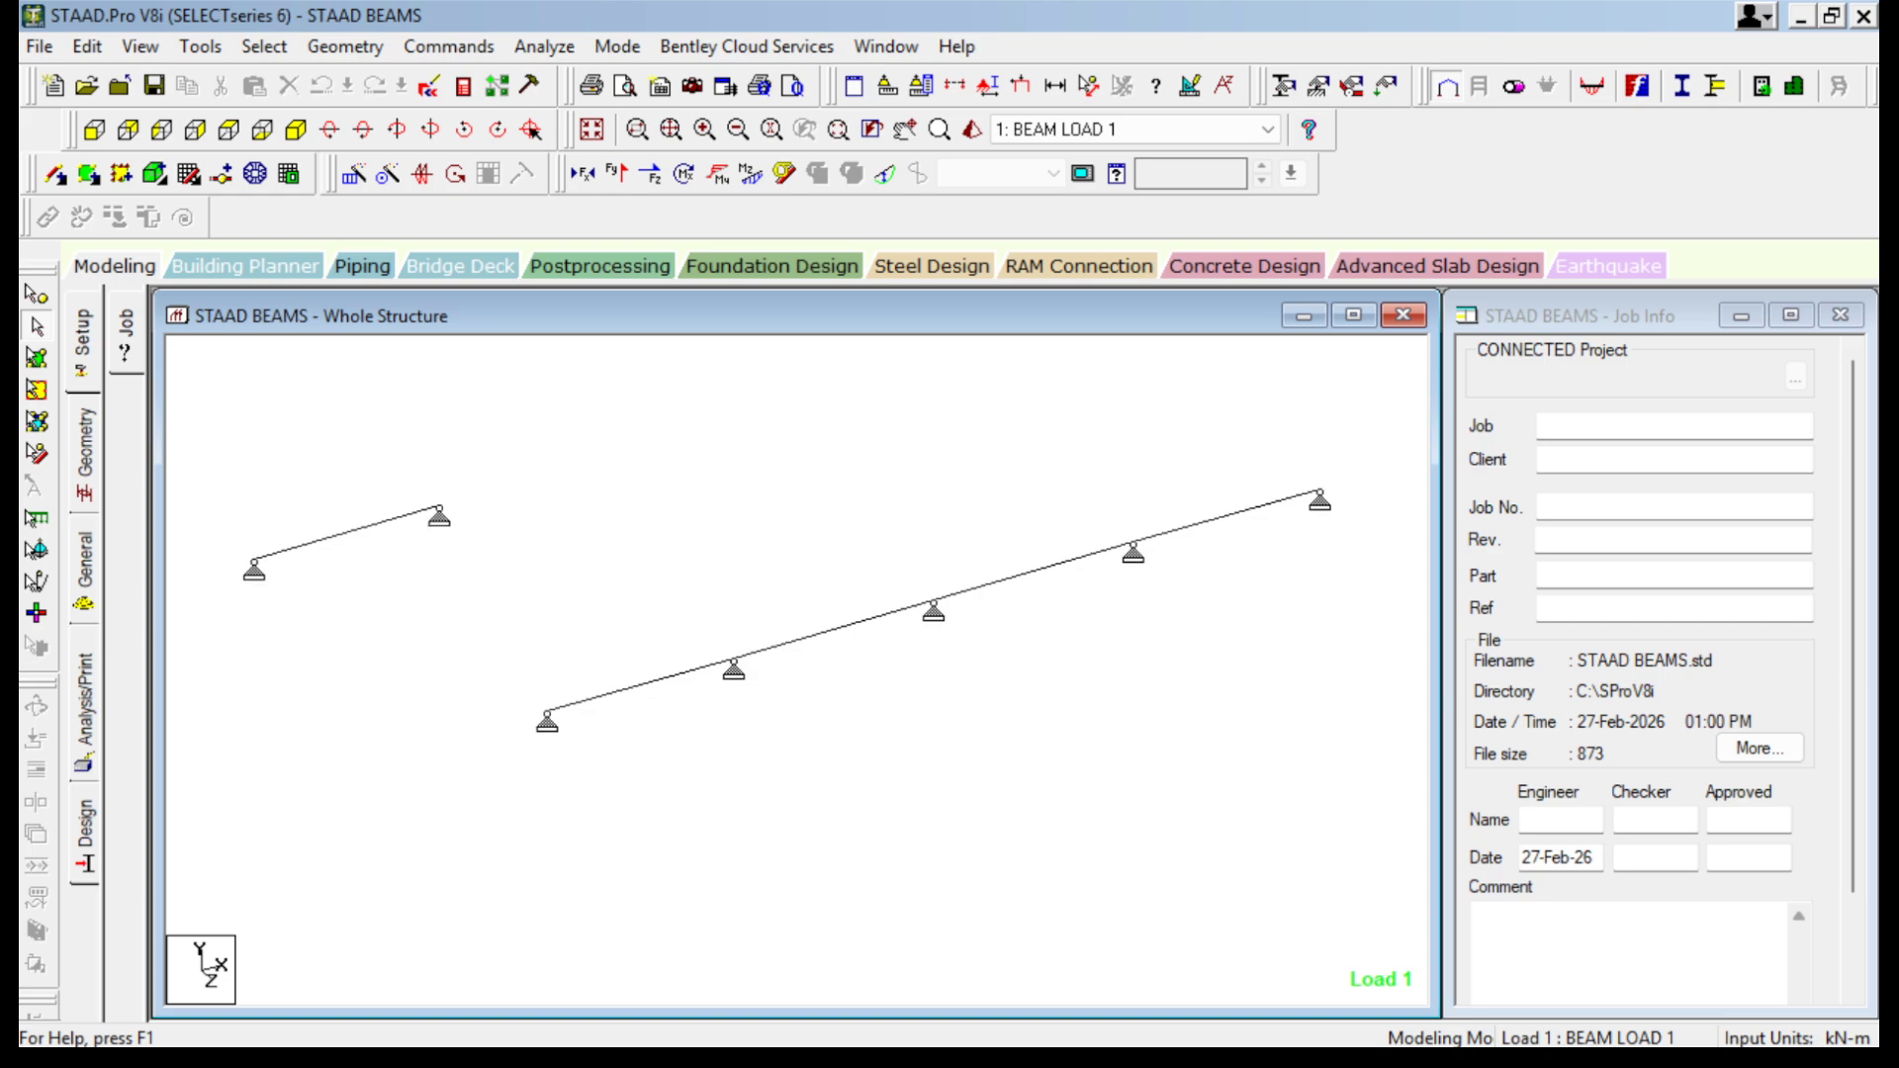
pyautogui.moveTo(791, 608); pyautogui.dragTo(633, 678, button='middle')
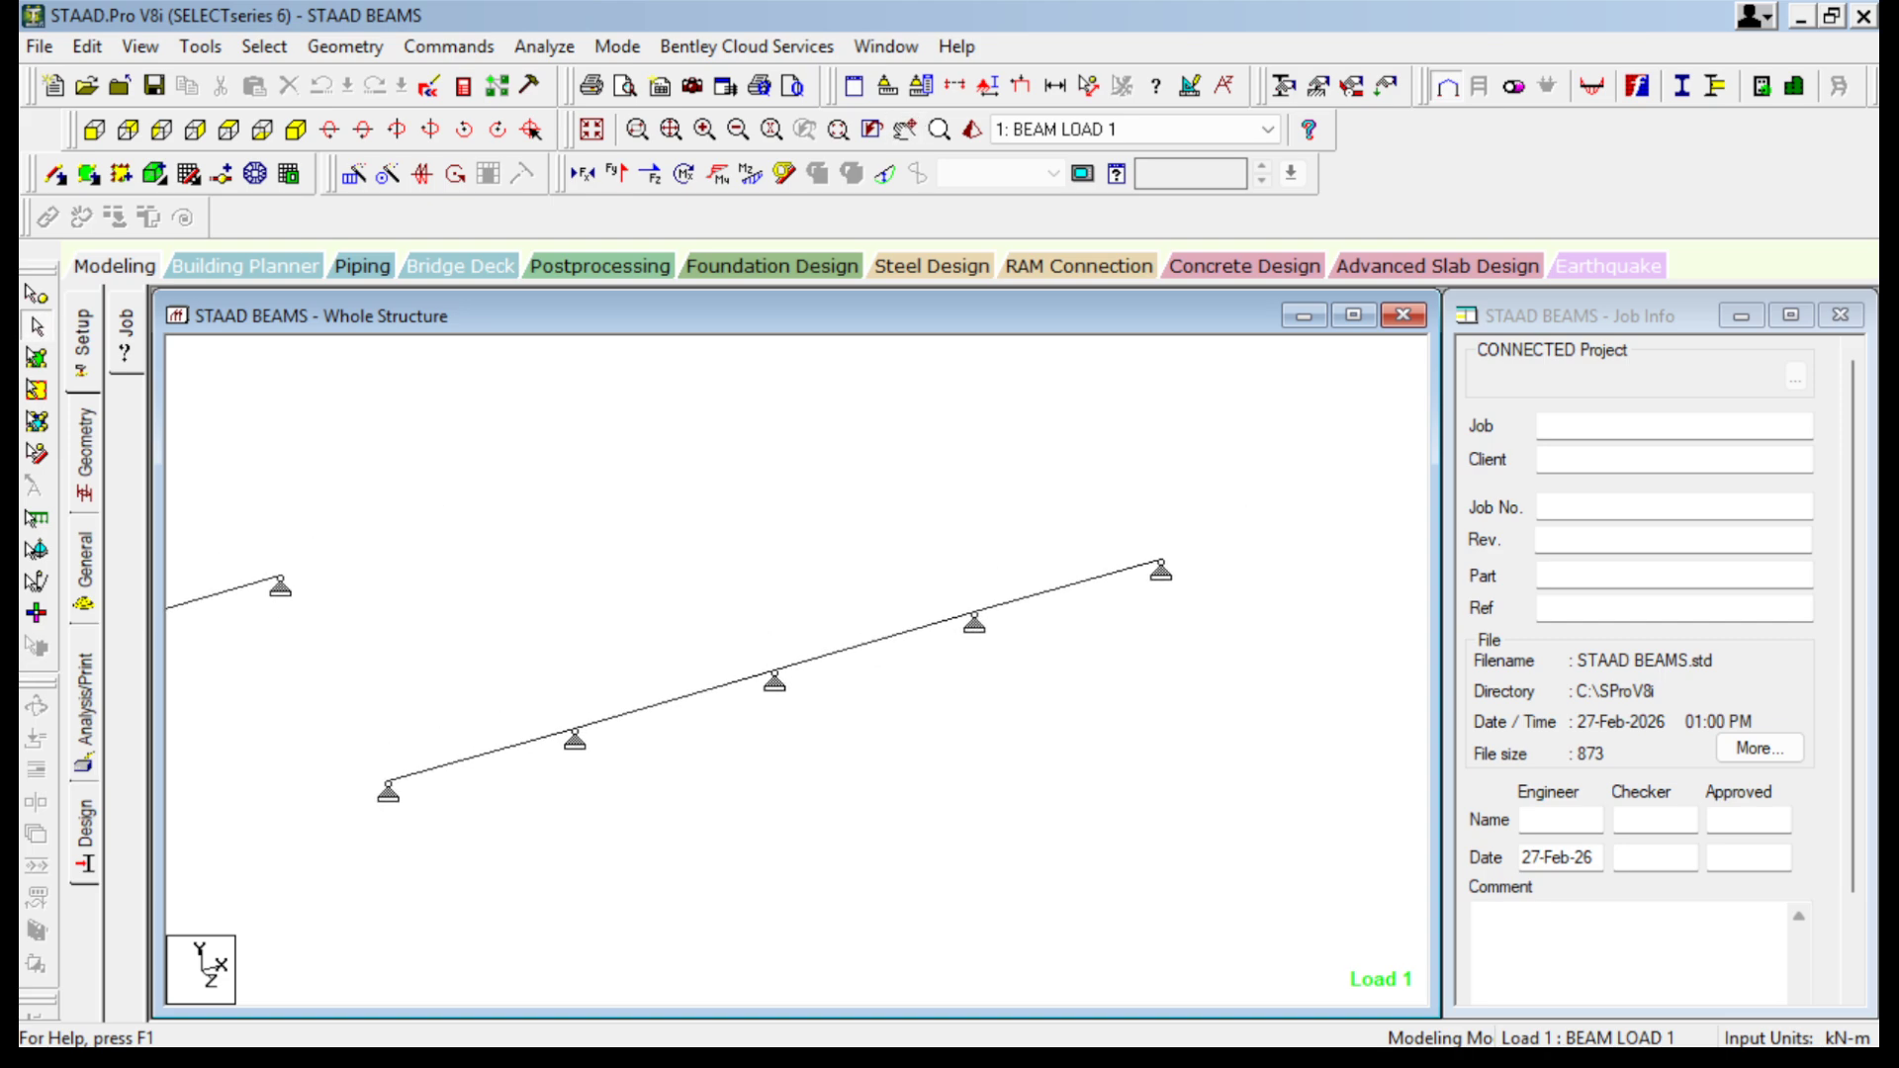
pyautogui.click(675, 700)
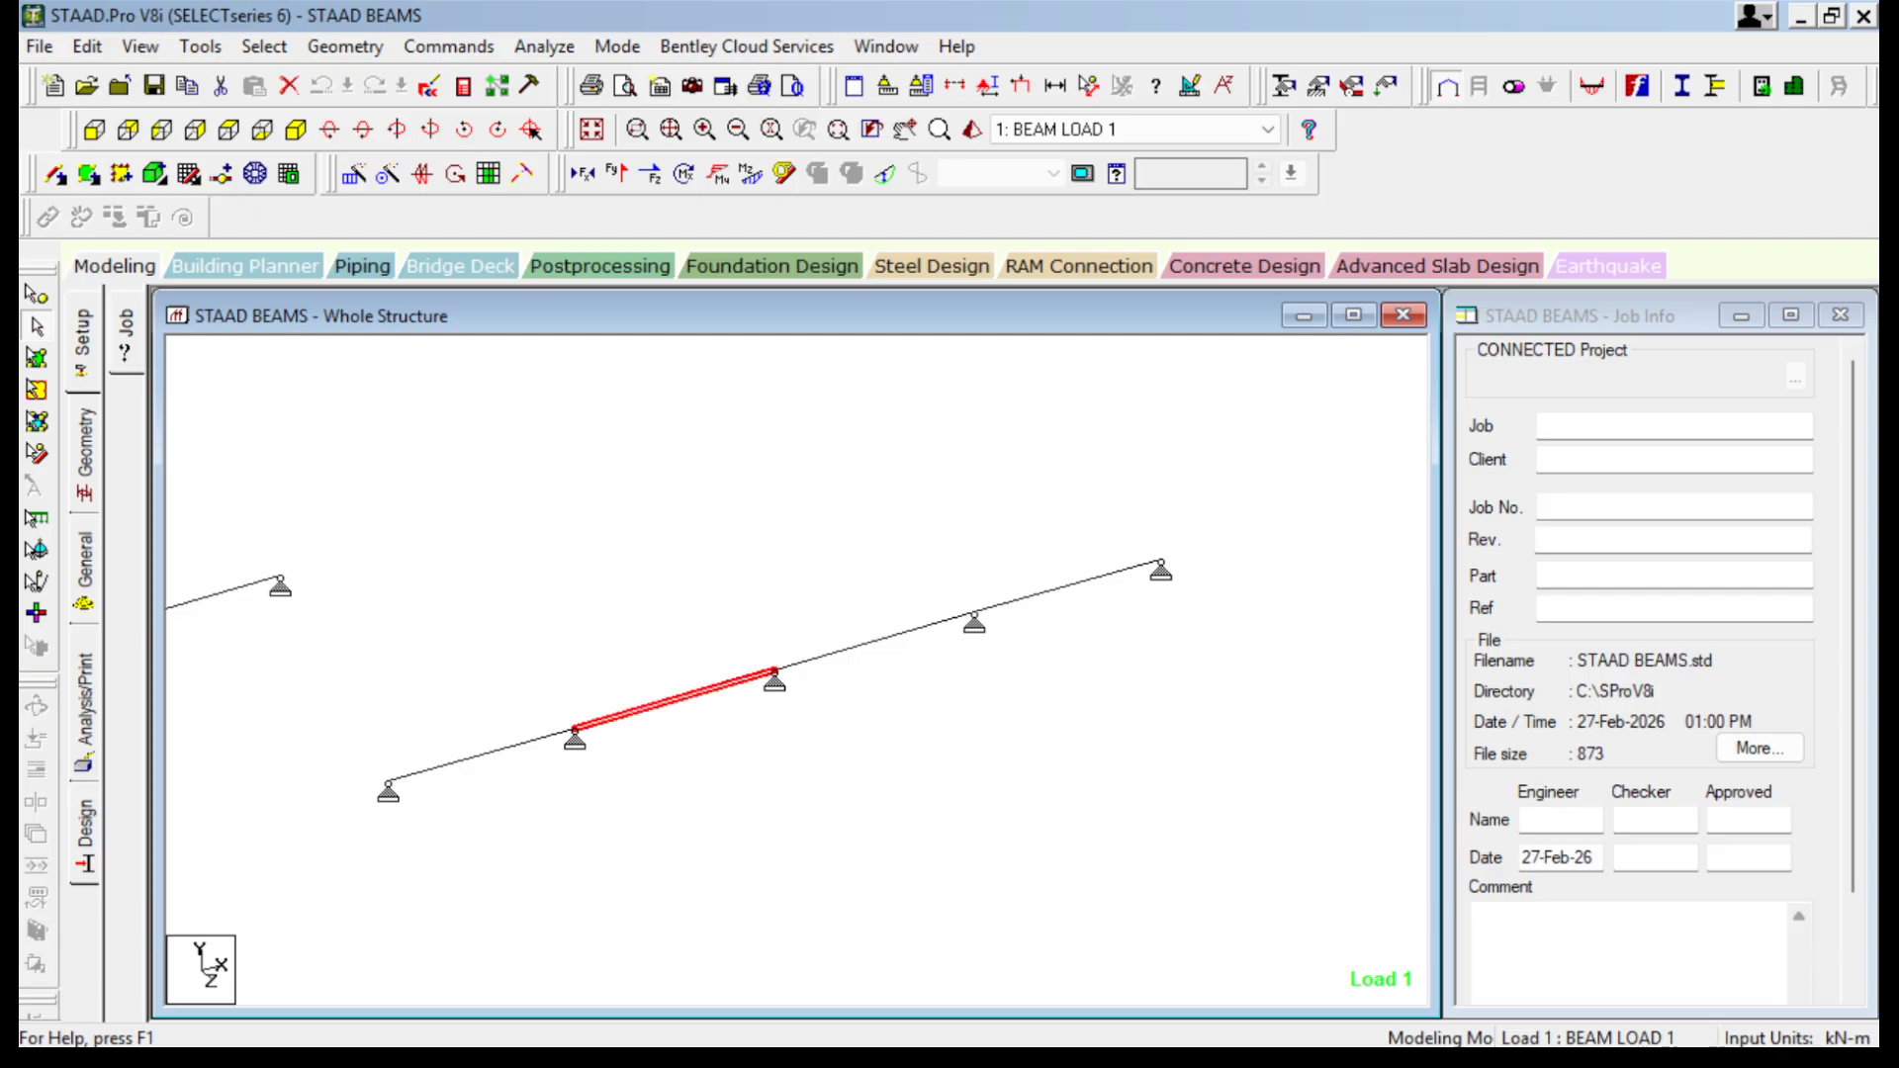
# Run the analysis and design again and proceed to post-processing mode.
pyautogui.click(543, 45)
pyautogui.click(593, 76)
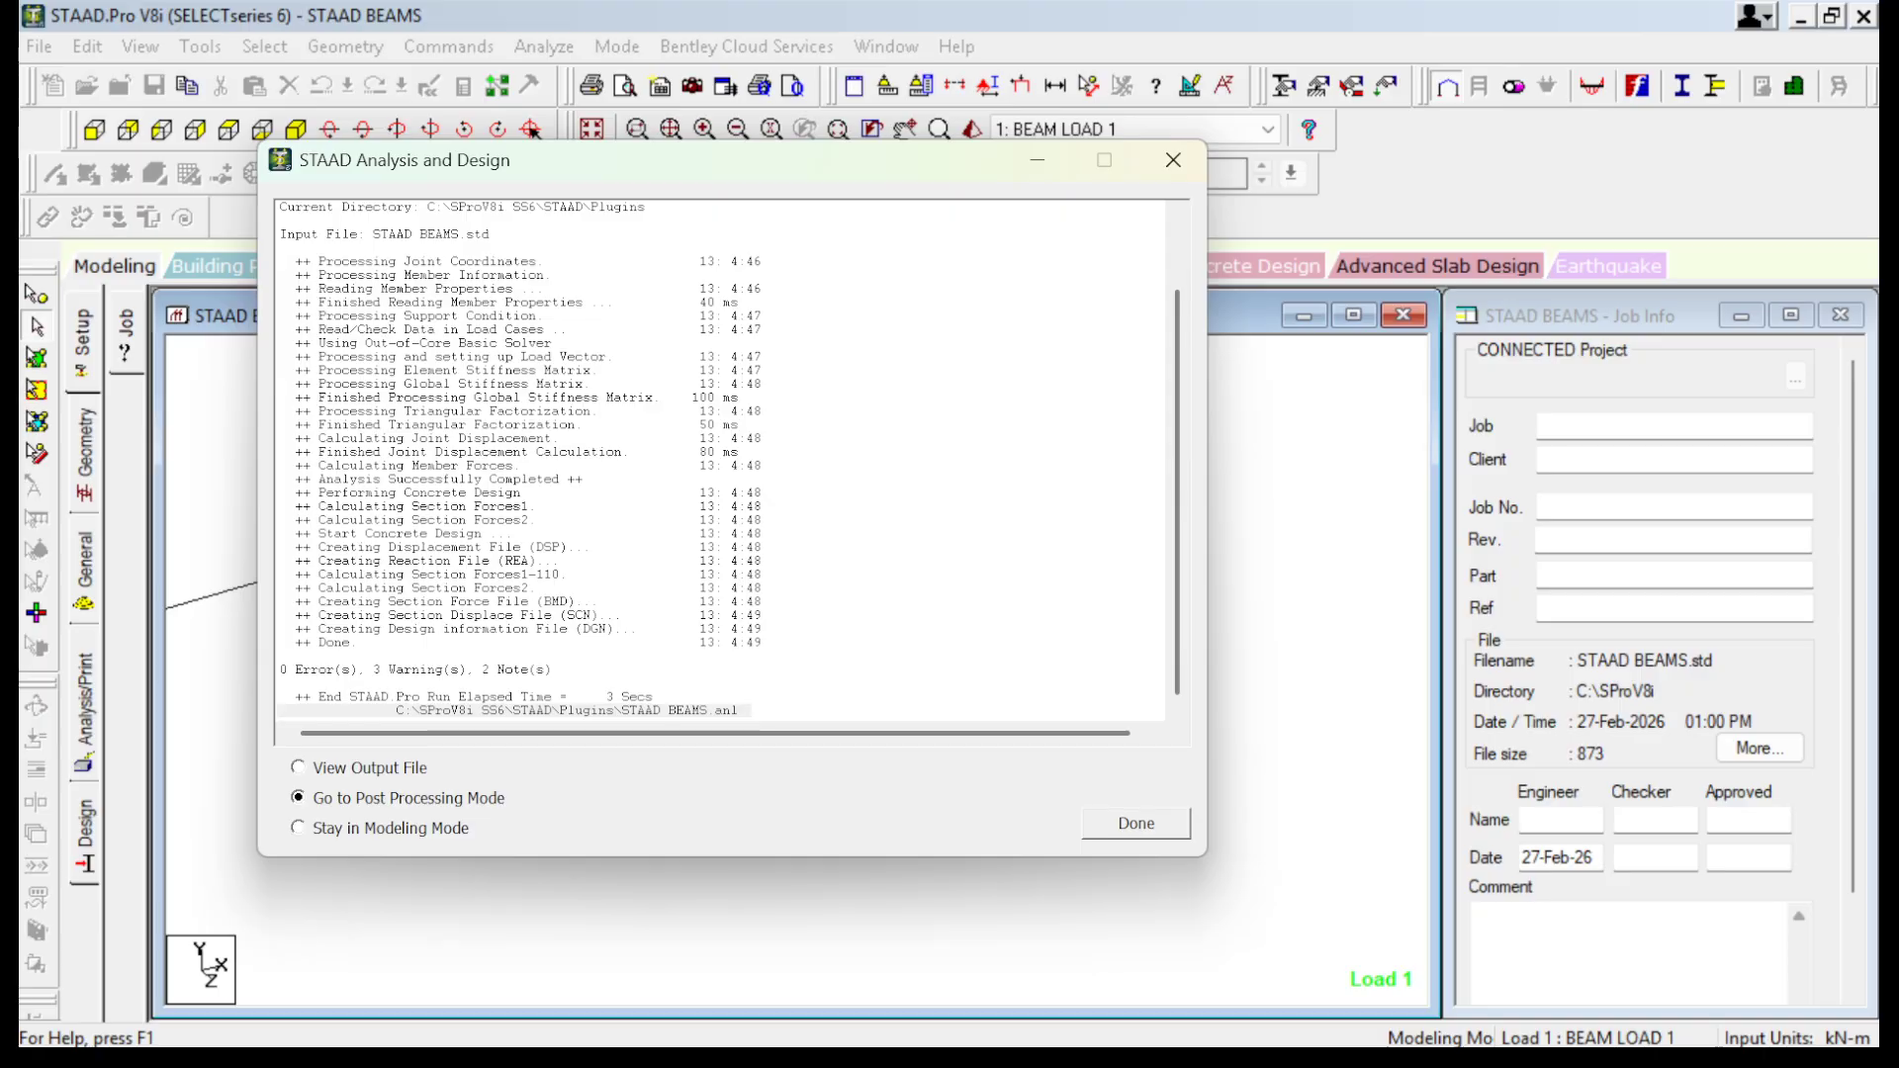
pyautogui.press('Return')
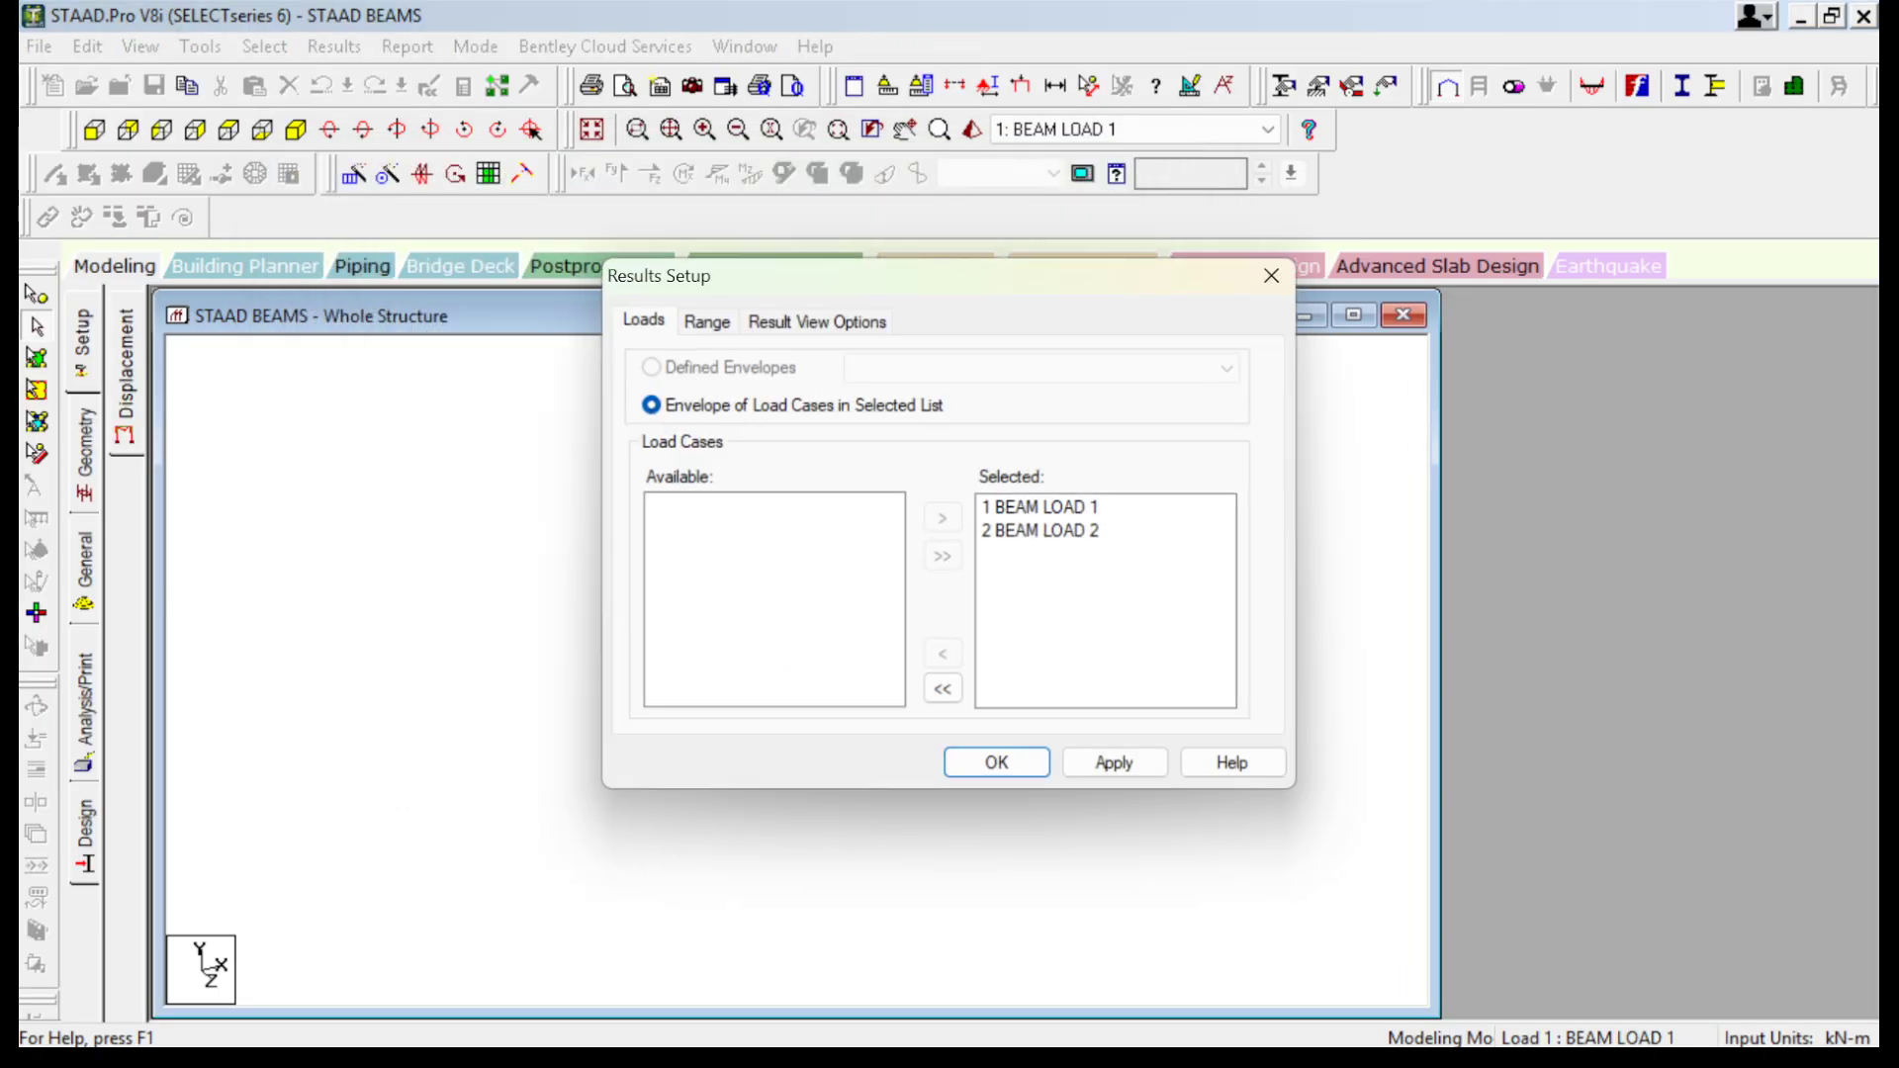
# Exclude BEAM LOAD 1 from the results setup so that only load case 2 BEAM LOAD 2 is used.
pyautogui.click(1040, 507)
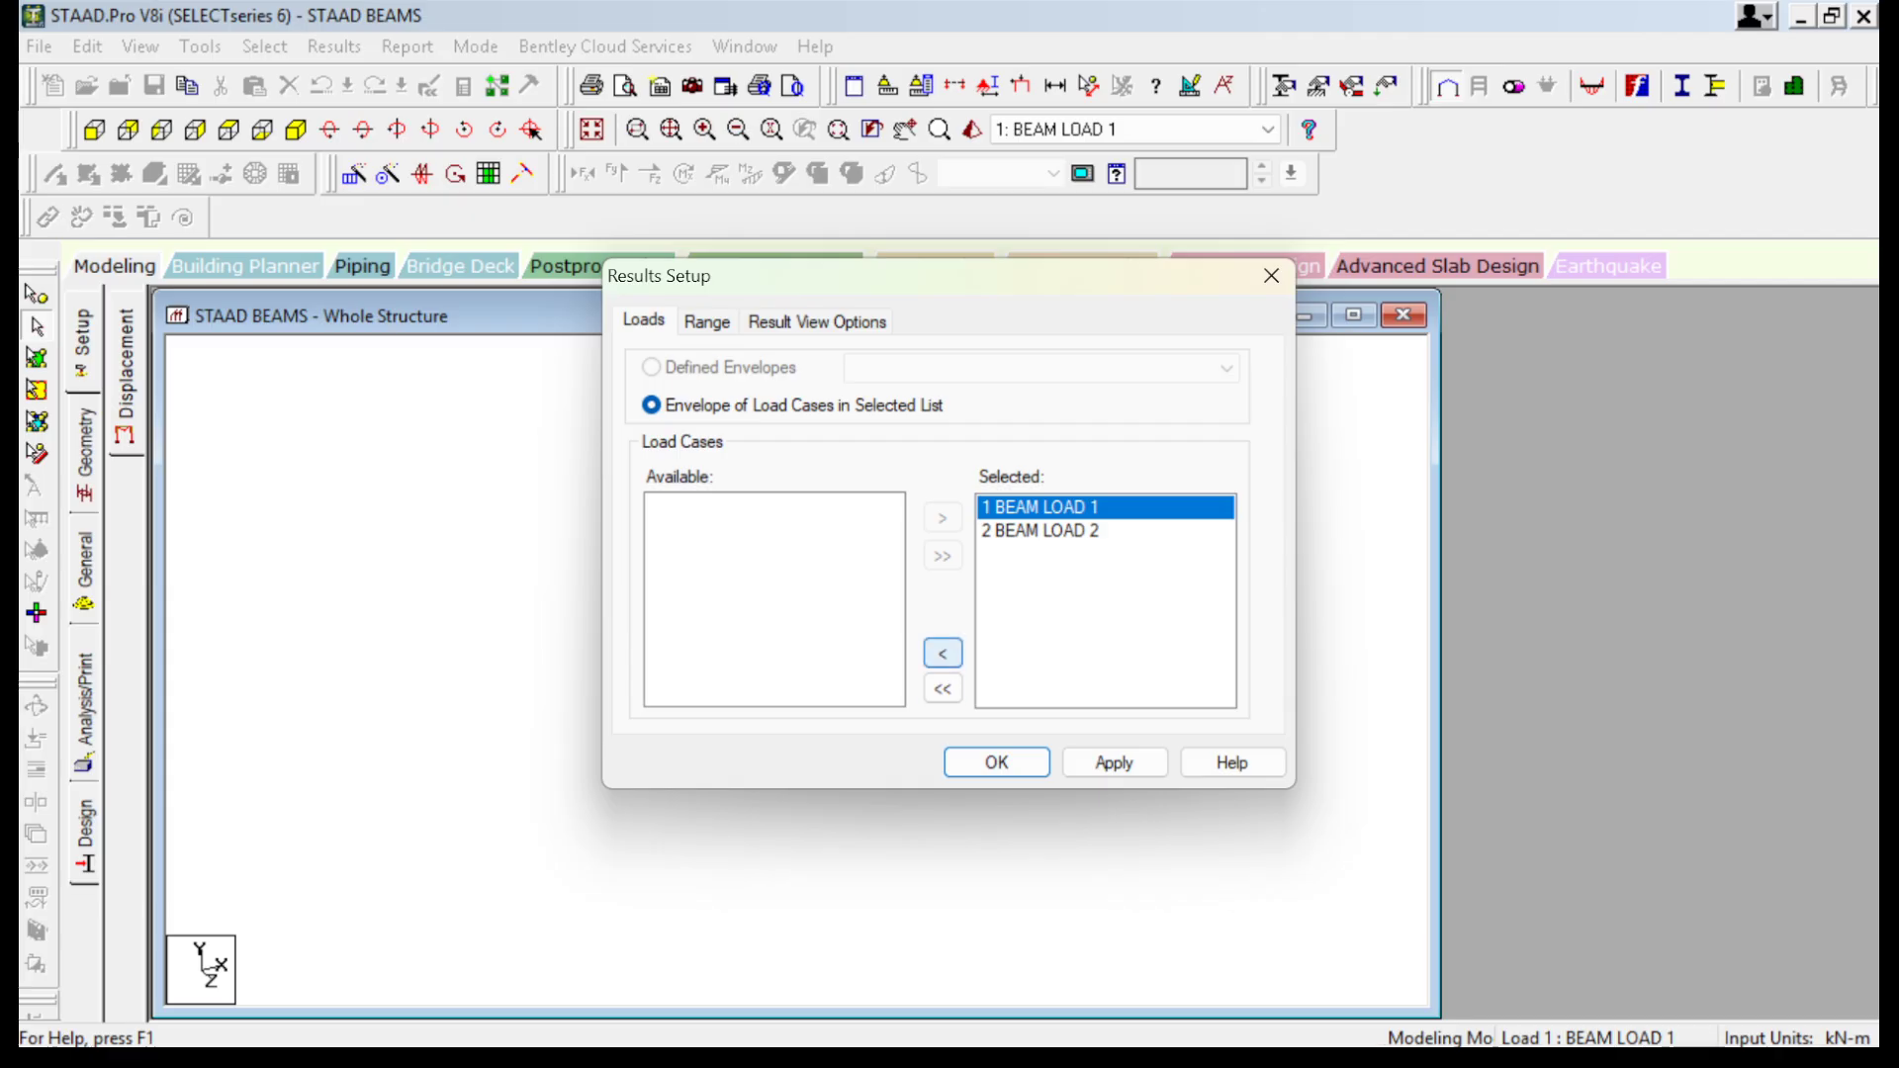
pyautogui.click(942, 653)
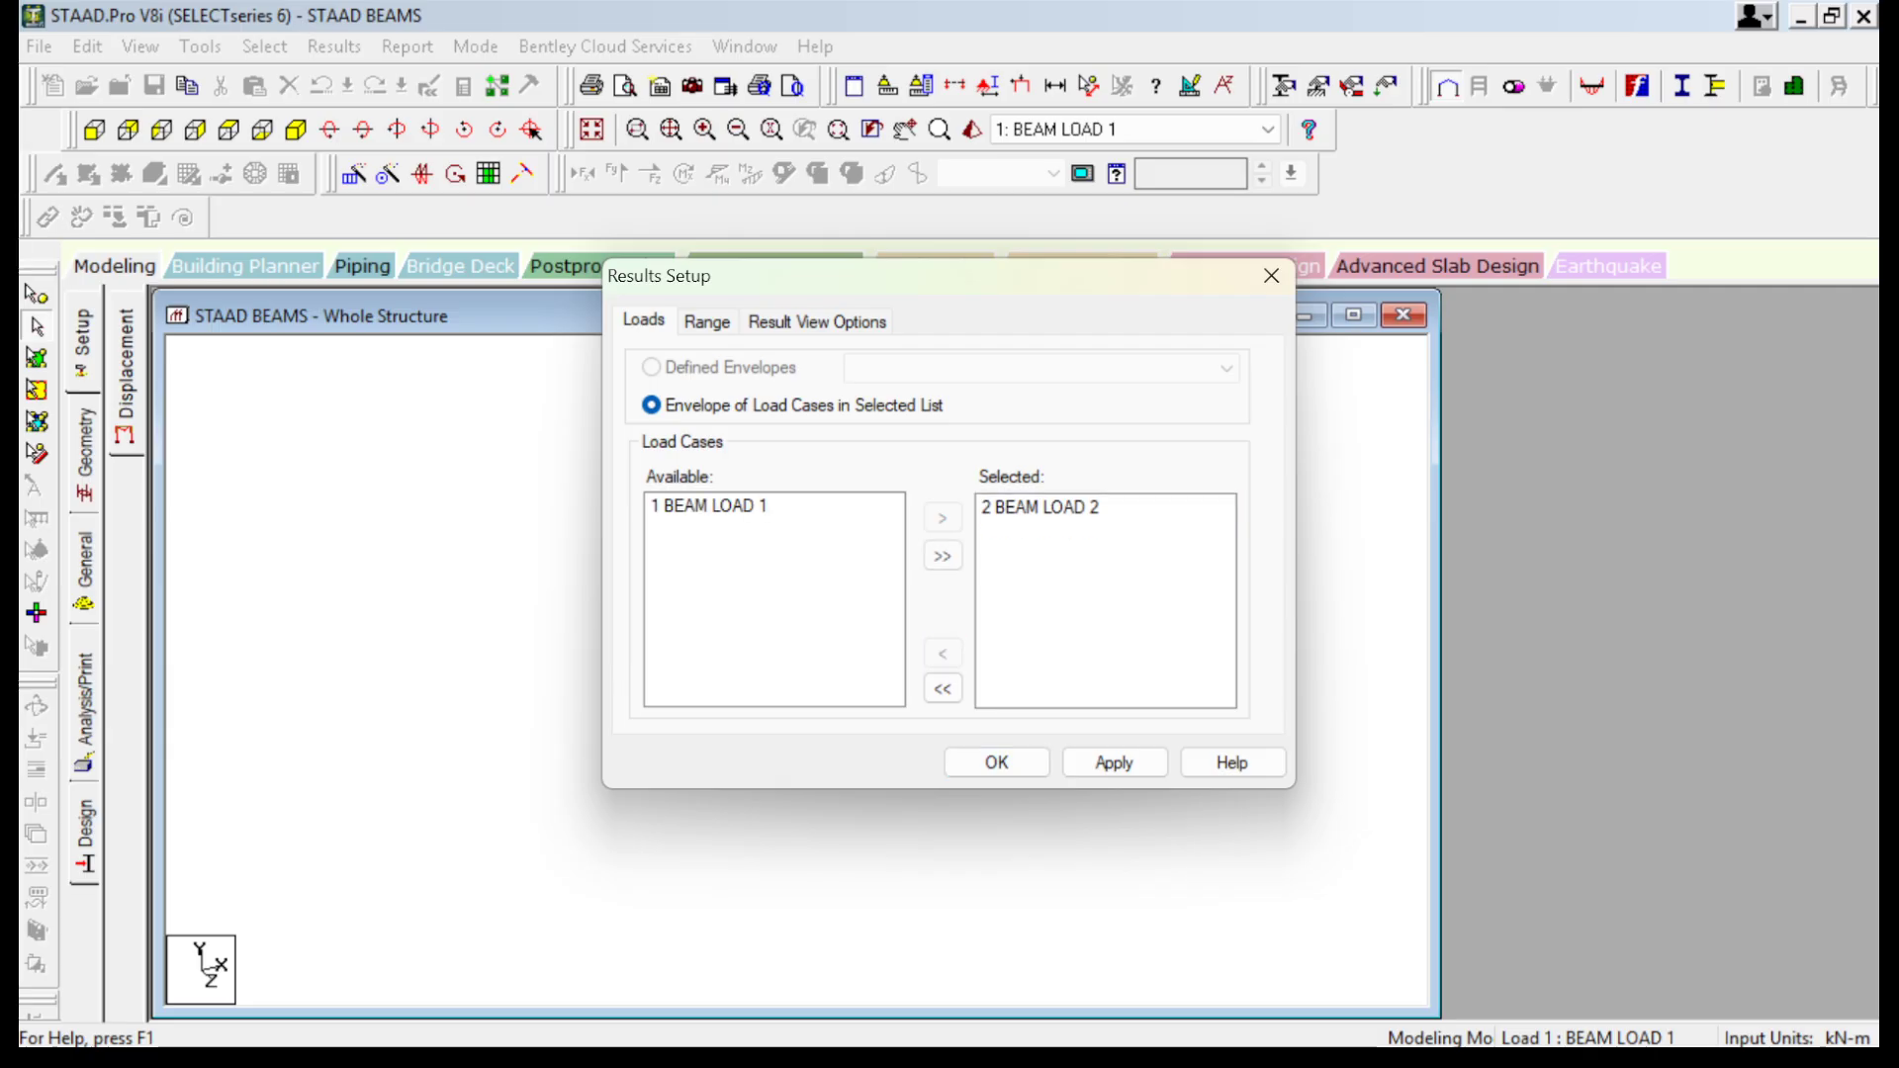
pyautogui.click(1040, 507)
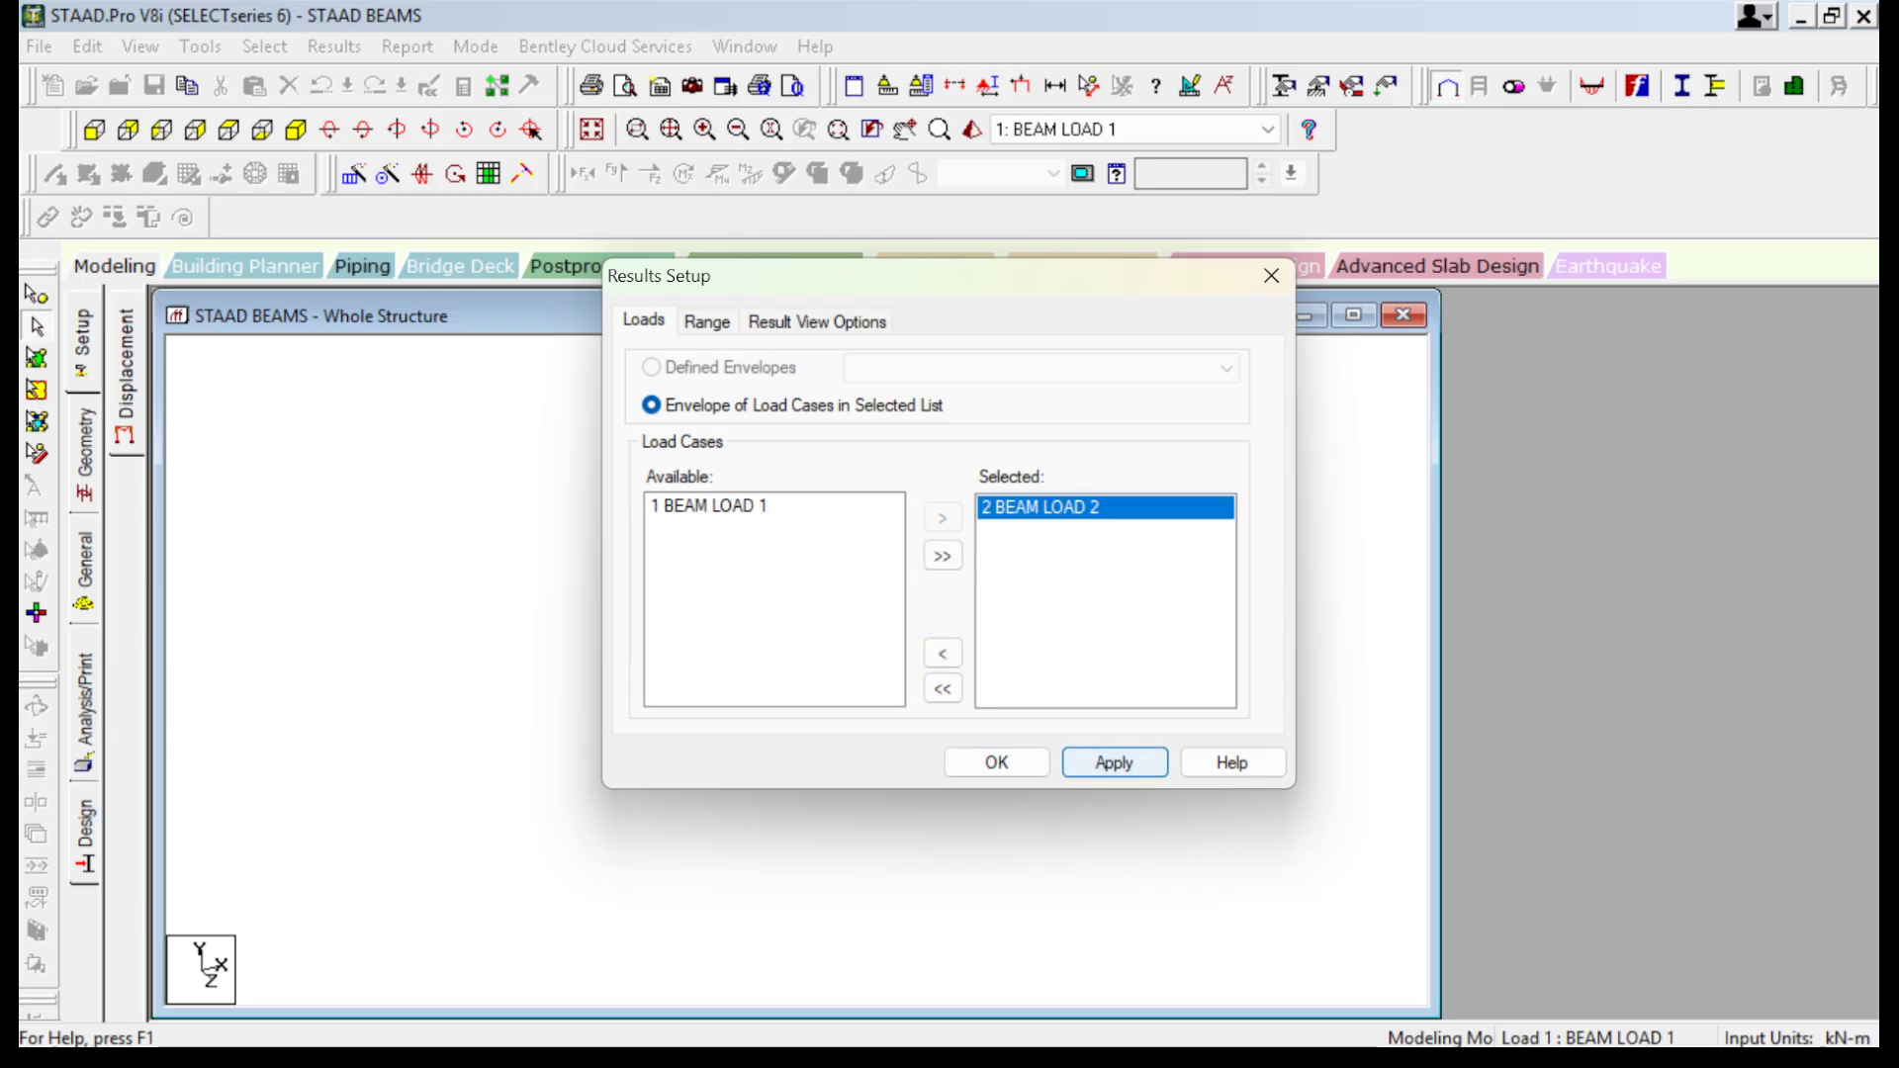
pyautogui.click(996, 762)
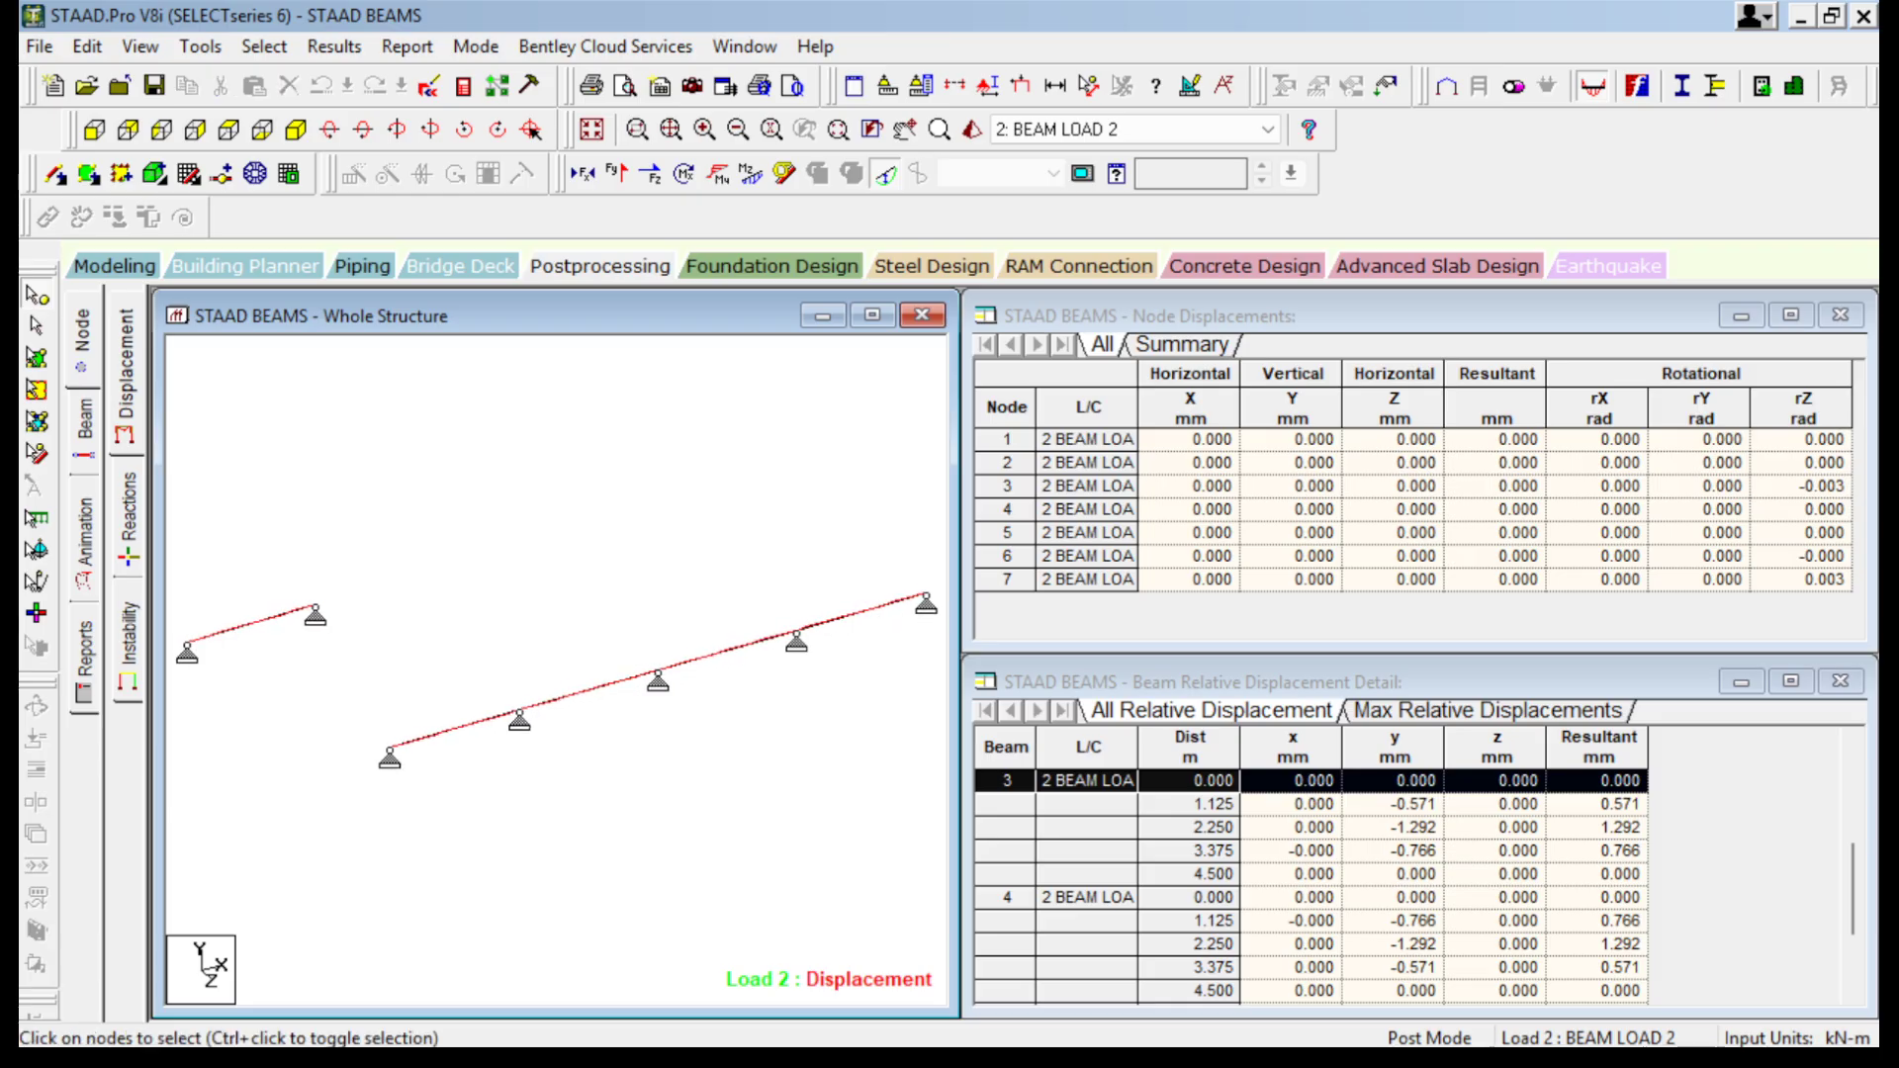
# Display the bending Z moment diagram for BEAM LOAD 2 on the four-span continuous beam.
pyautogui.scroll(1, 557, 671)
pyautogui.moveTo(633, 643); pyautogui.dragTo(466, 598, button='middle')
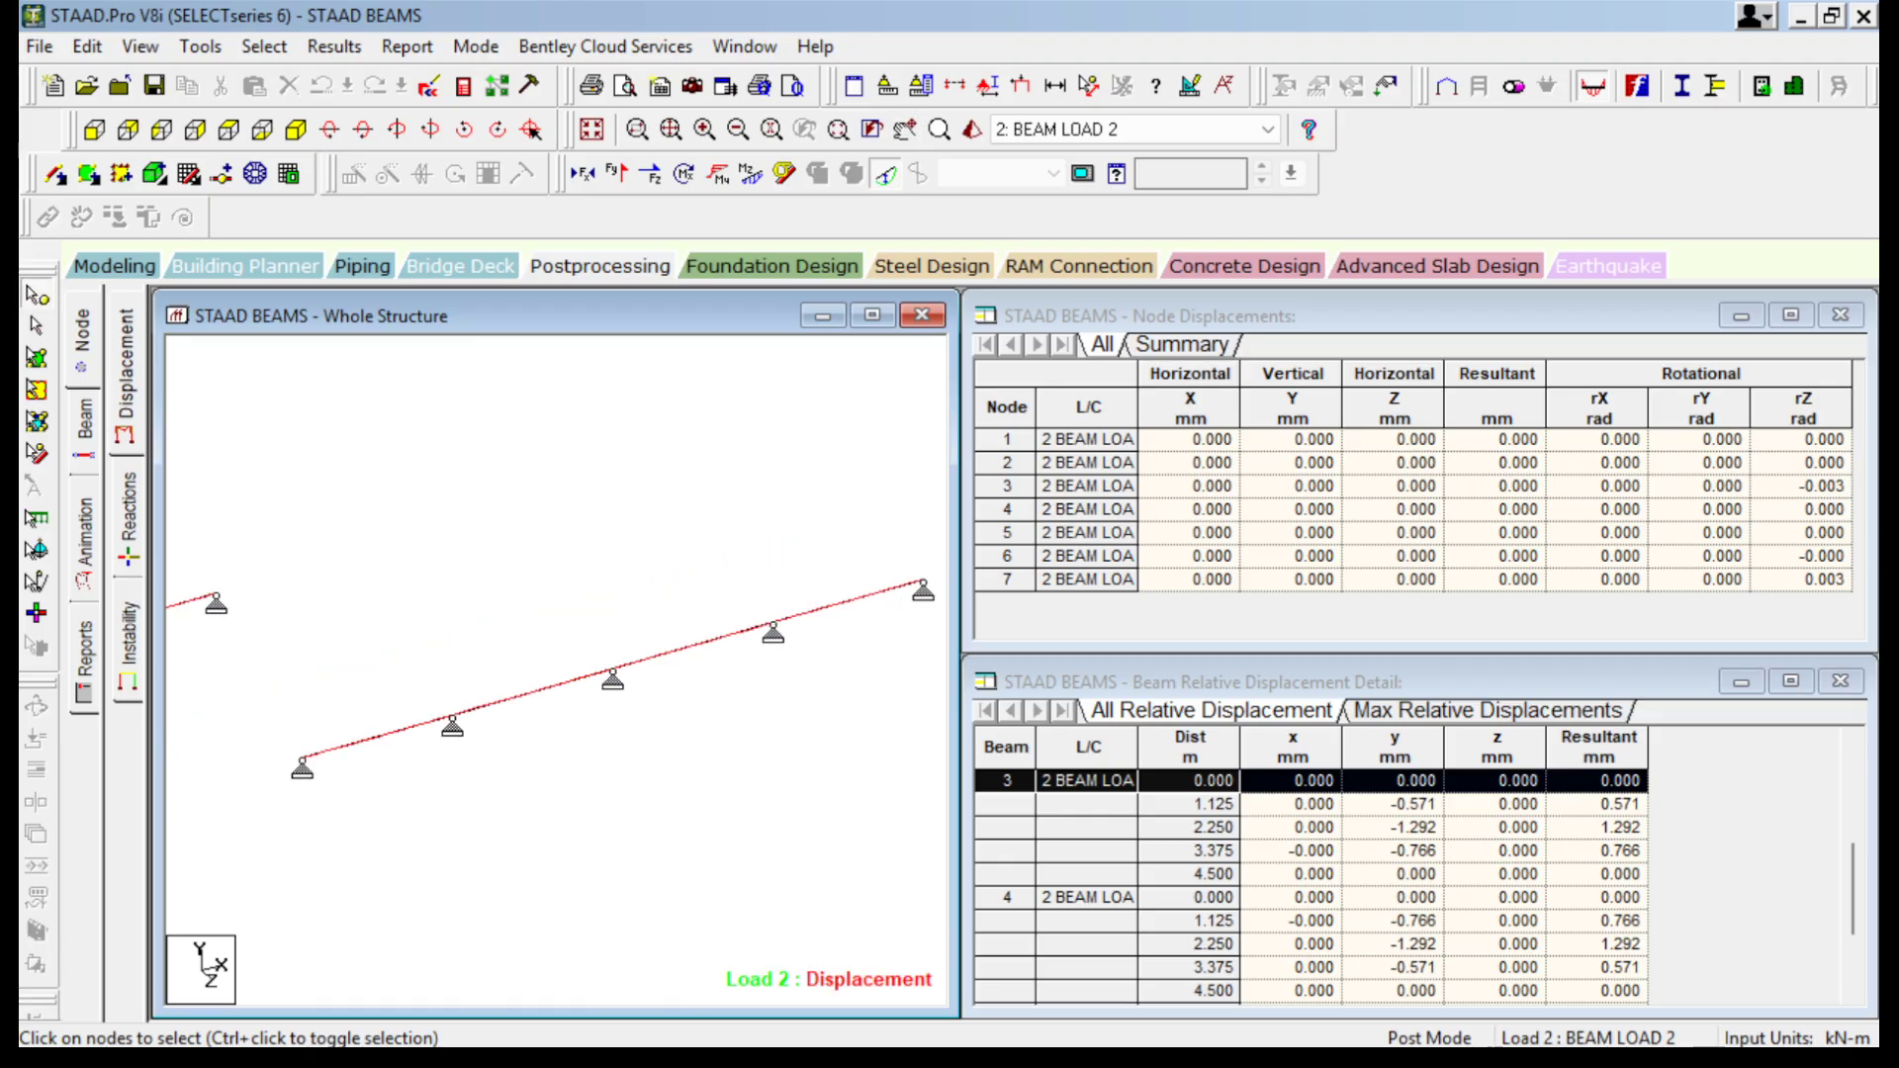
pyautogui.scroll(-1, 557, 671)
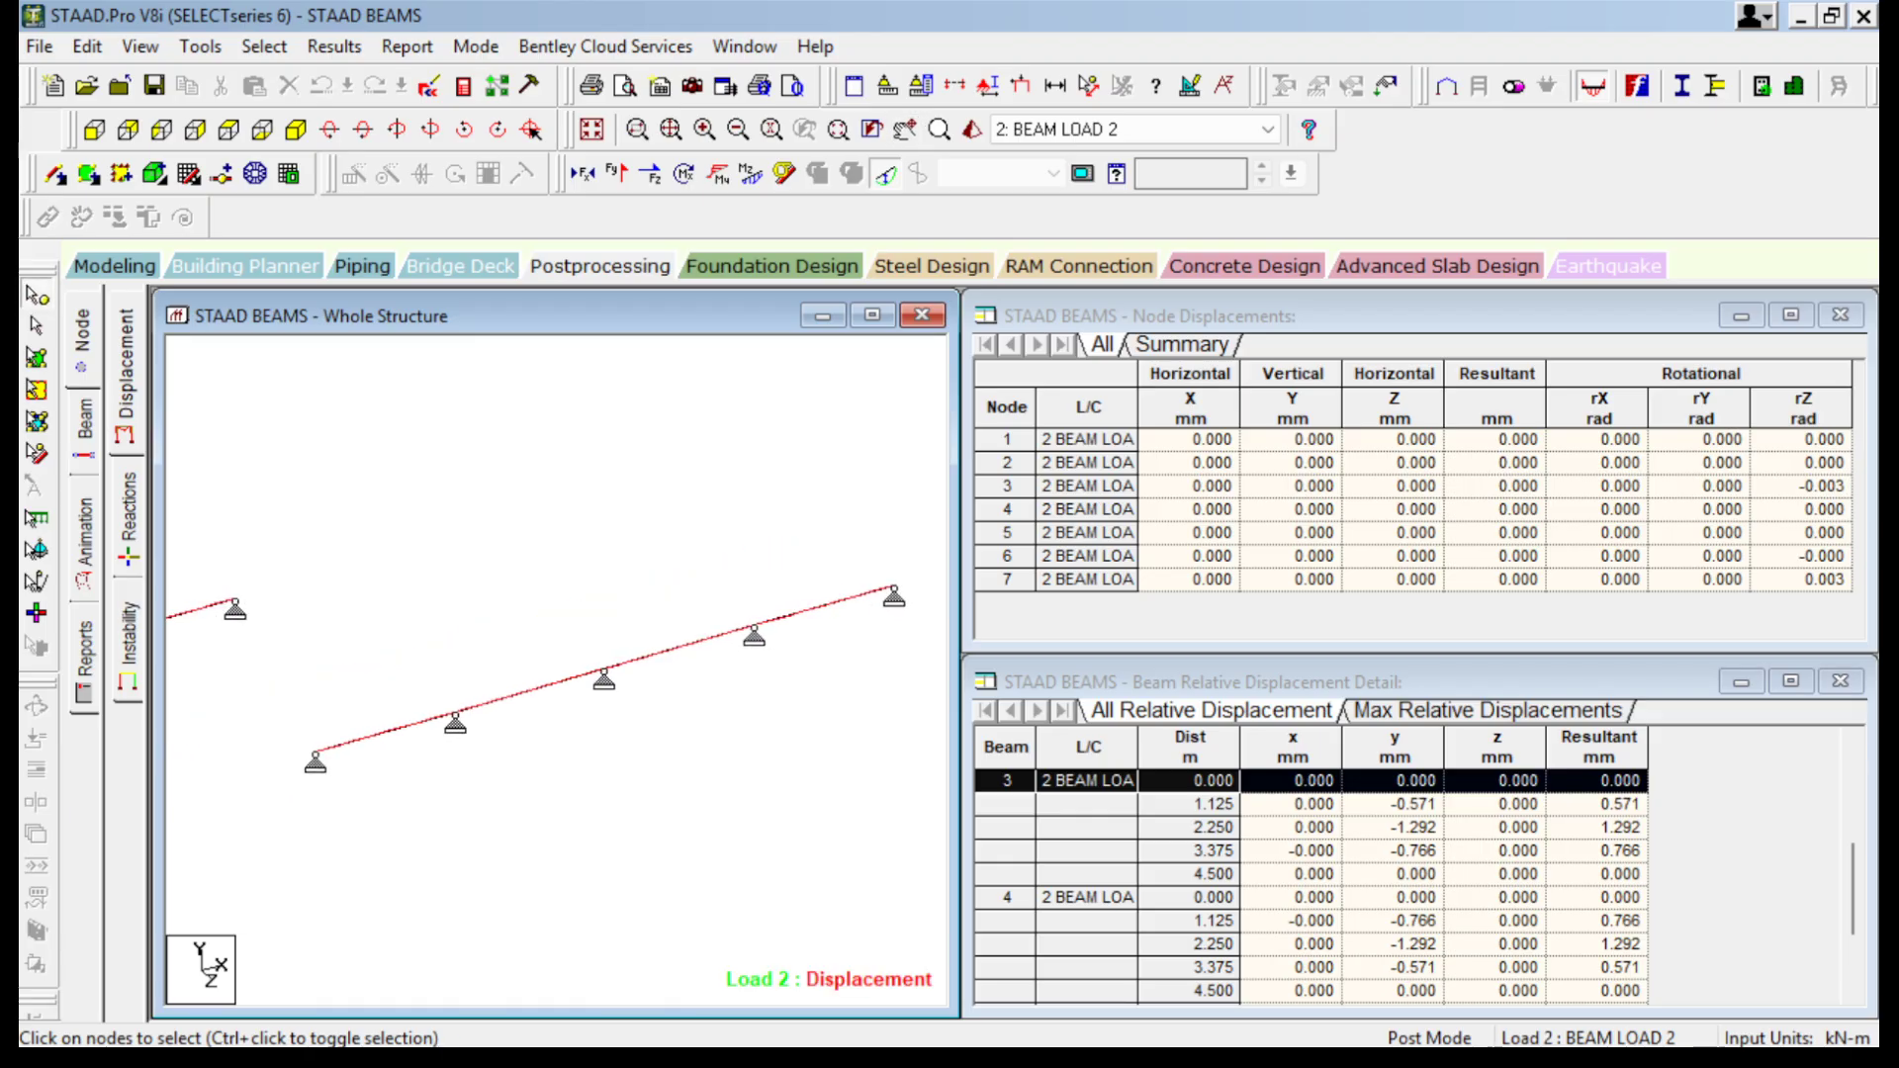
pyautogui.moveTo(593, 652); pyautogui.dragTo(548, 642, button='middle')
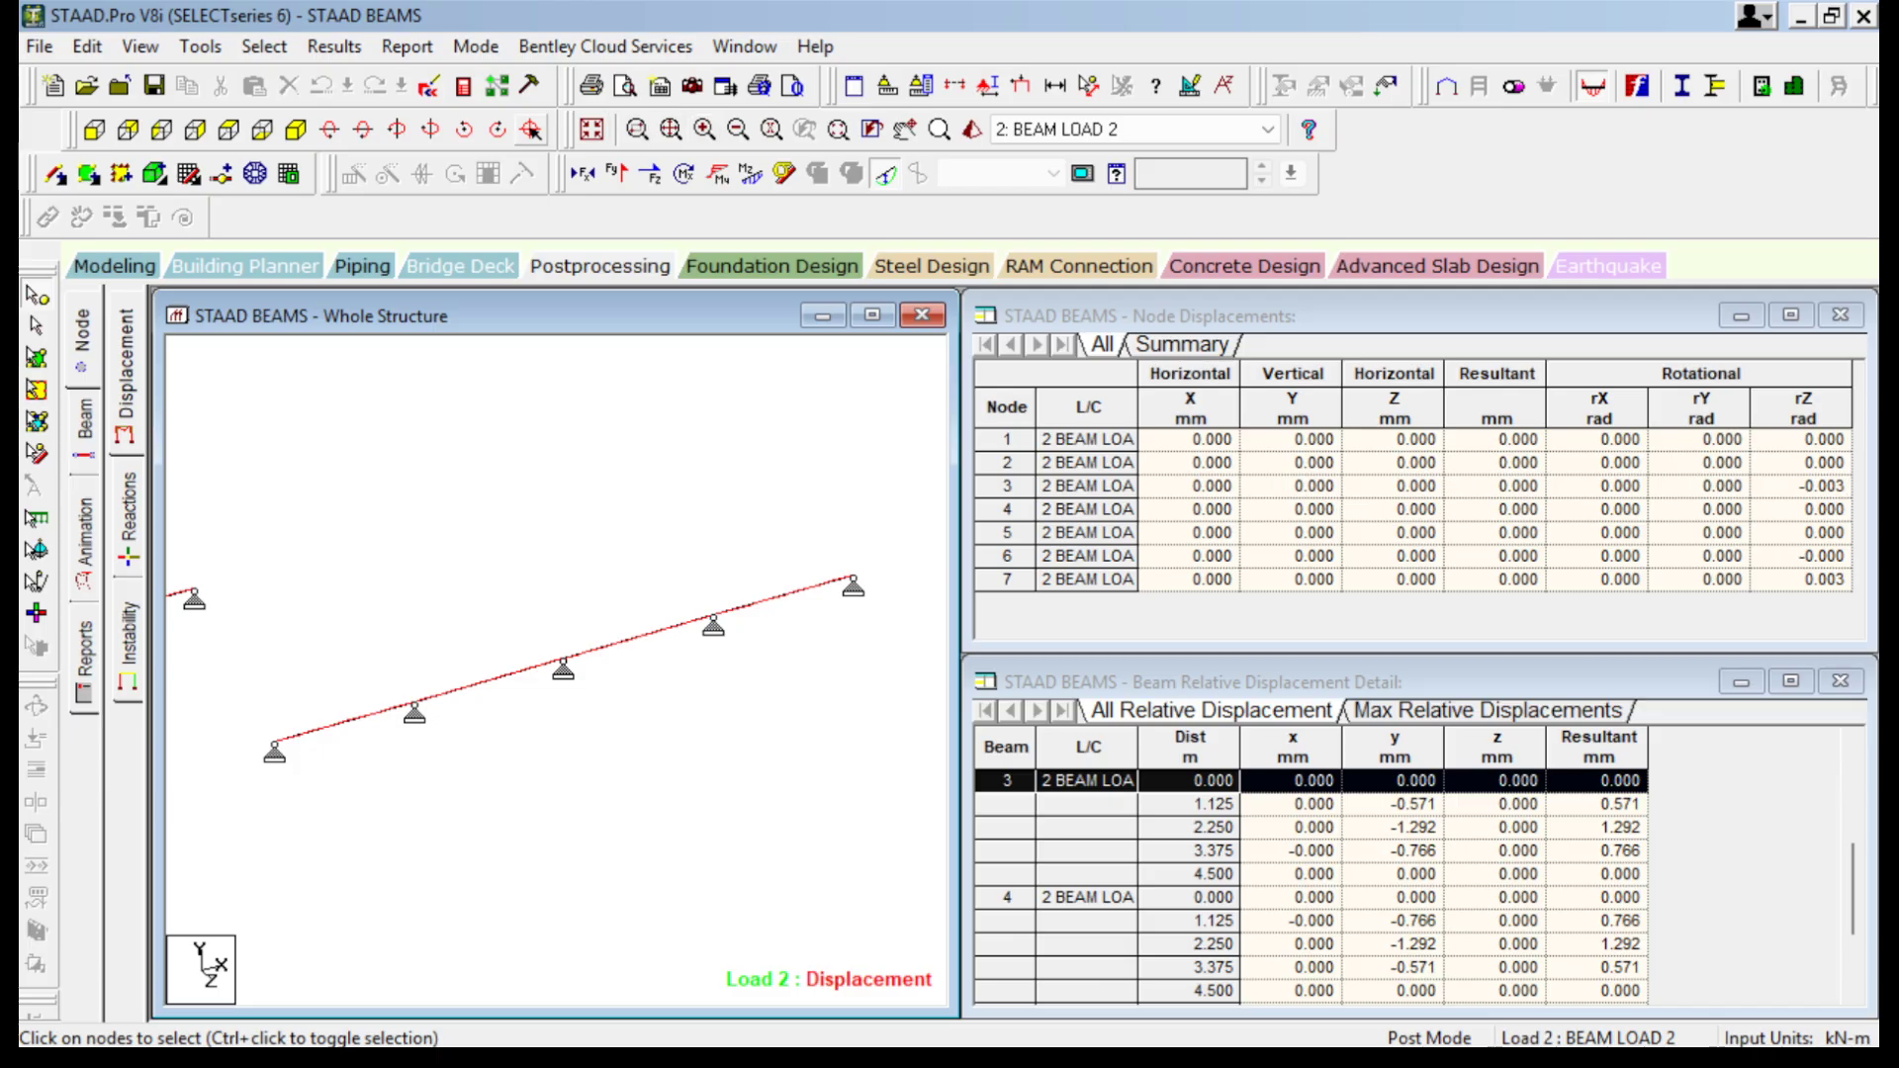
pyautogui.click(751, 174)
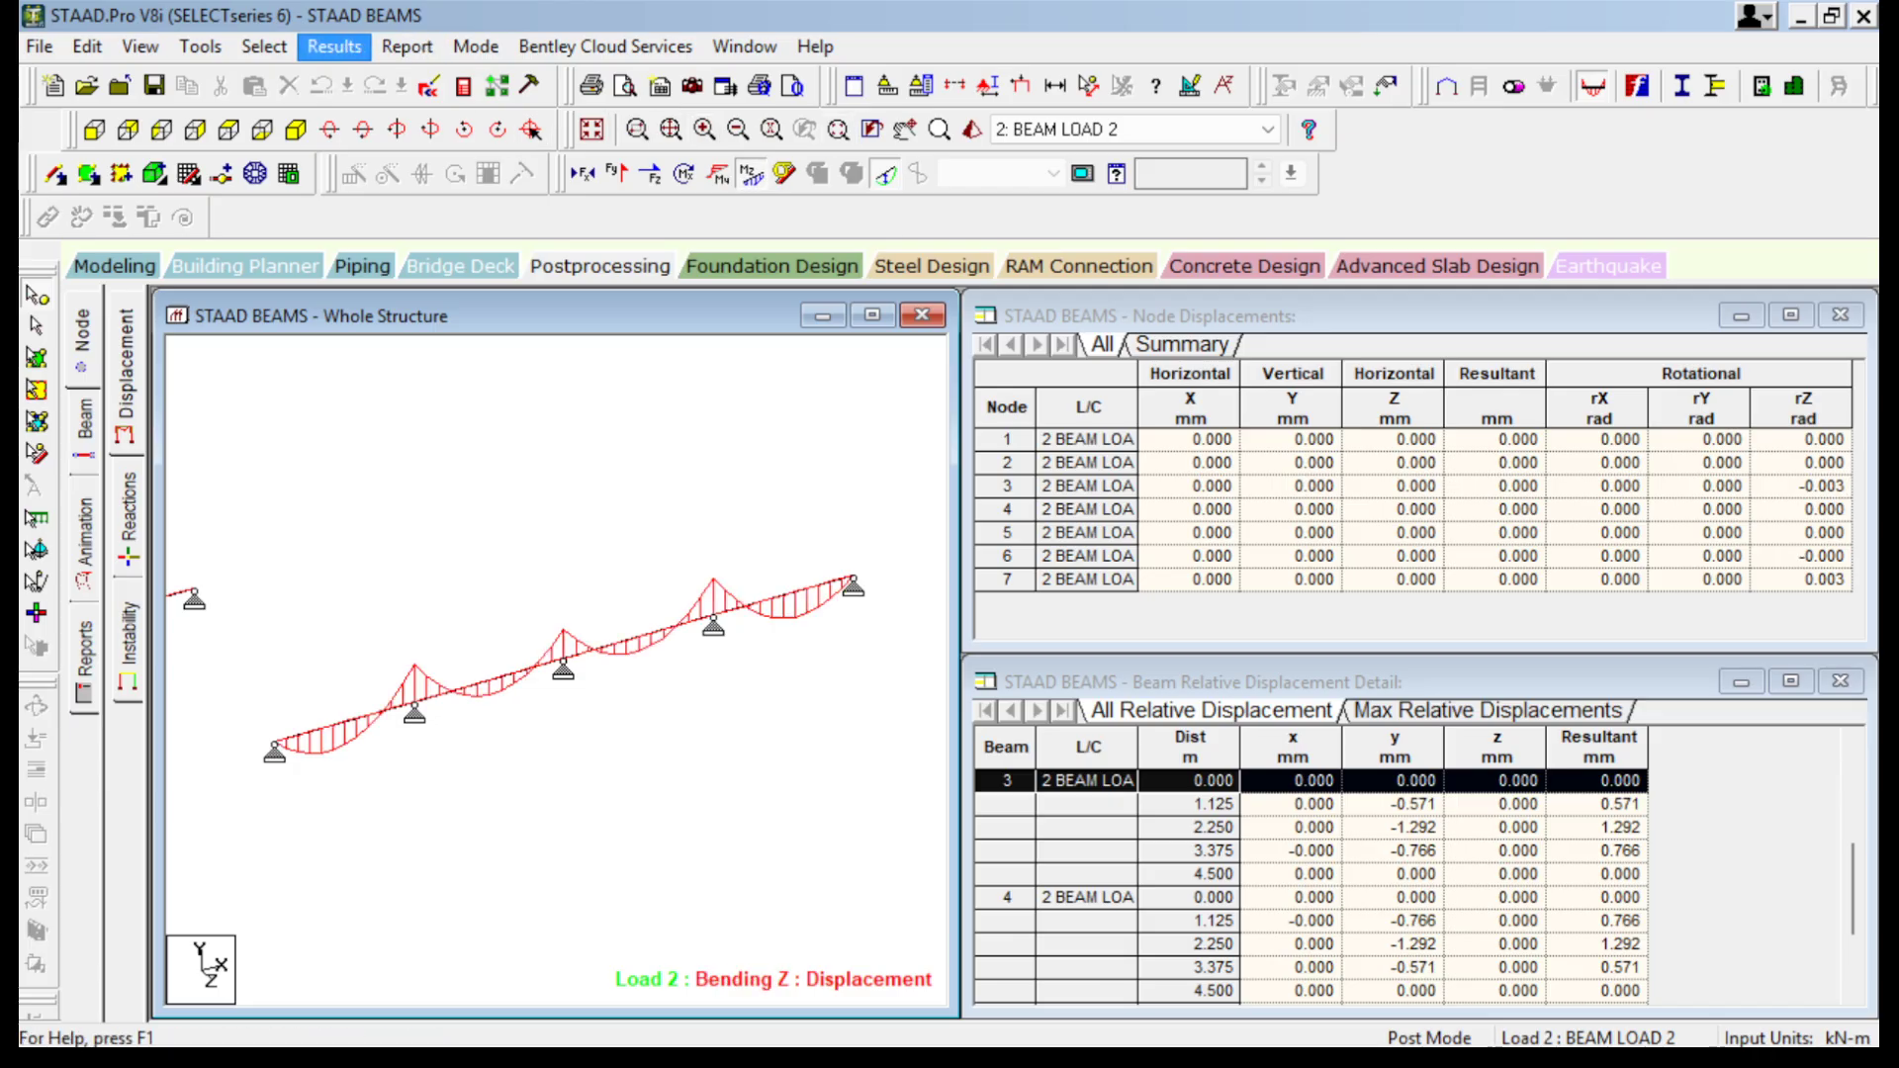
# Annotate the BEAM LOAD 2 bending moment diagram with its end, maximum and mid-point values.
pyautogui.click(334, 47)
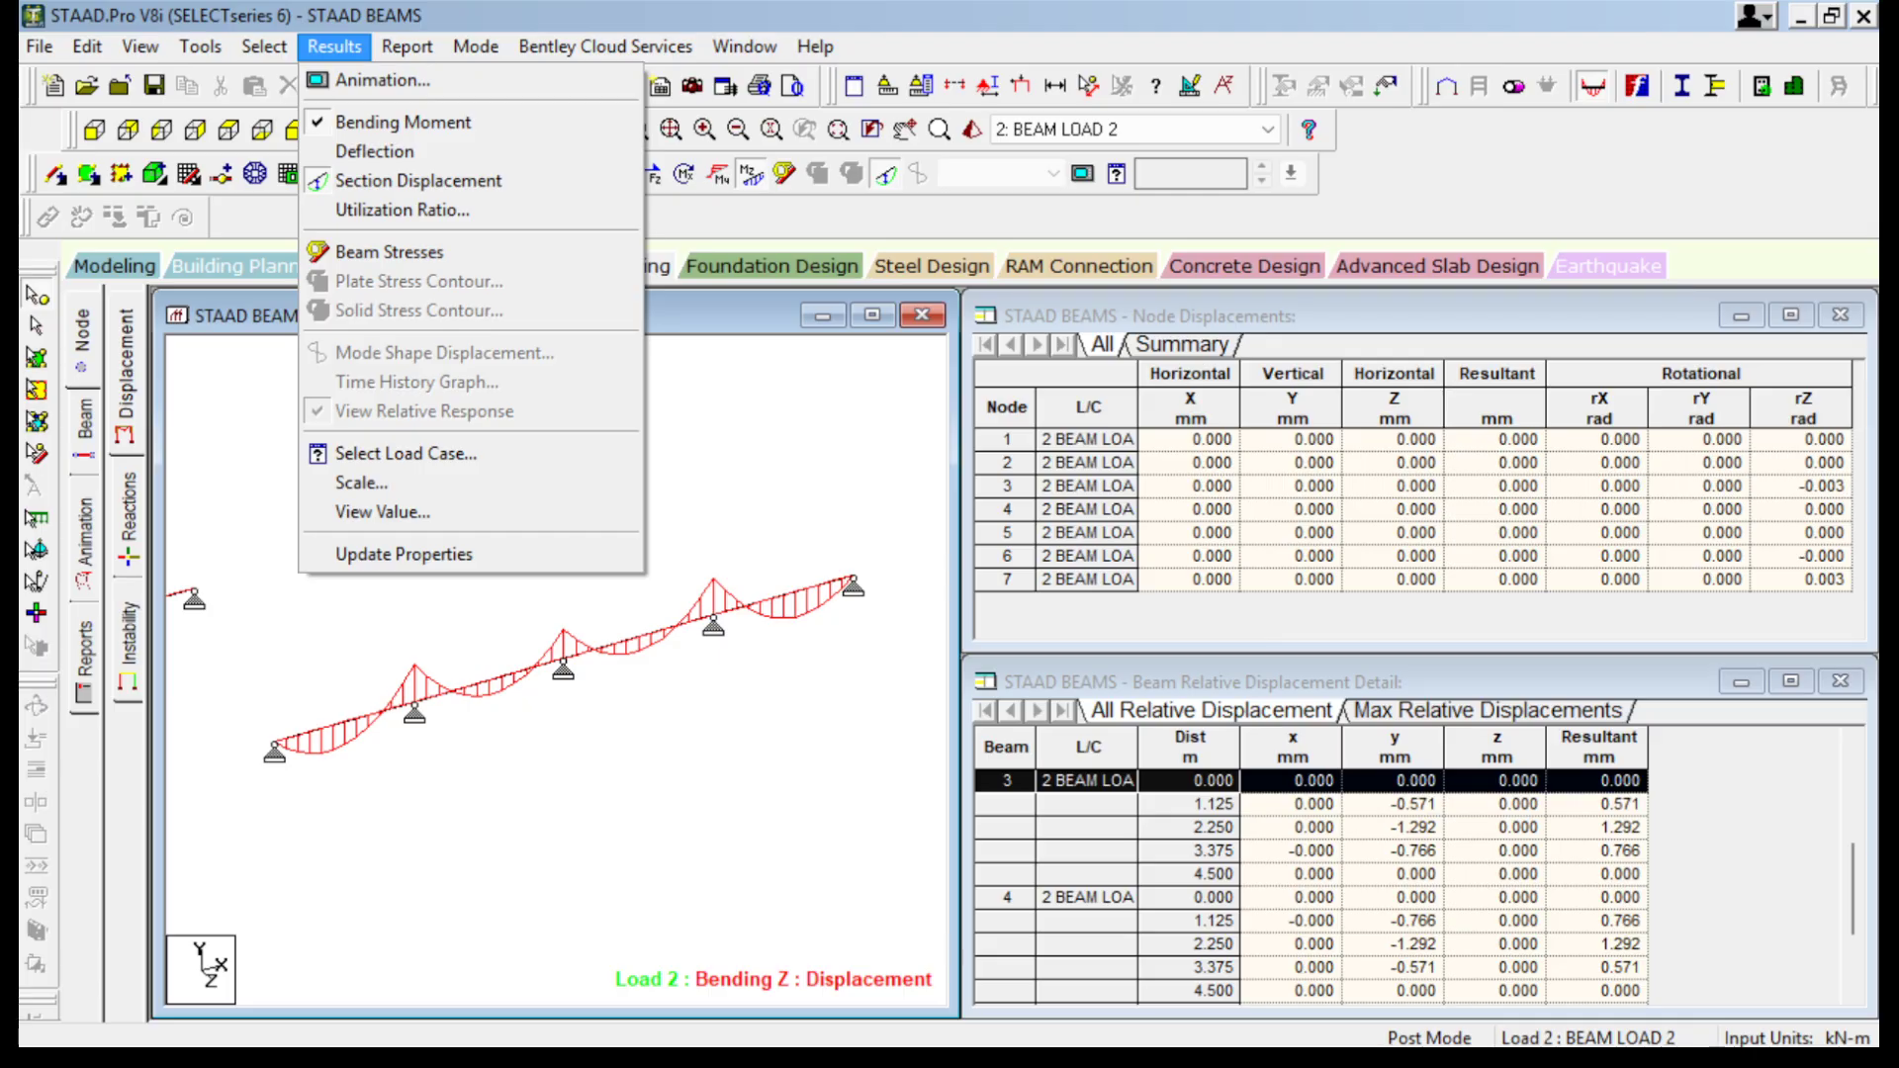
pyautogui.click(383, 512)
pyautogui.click(841, 312)
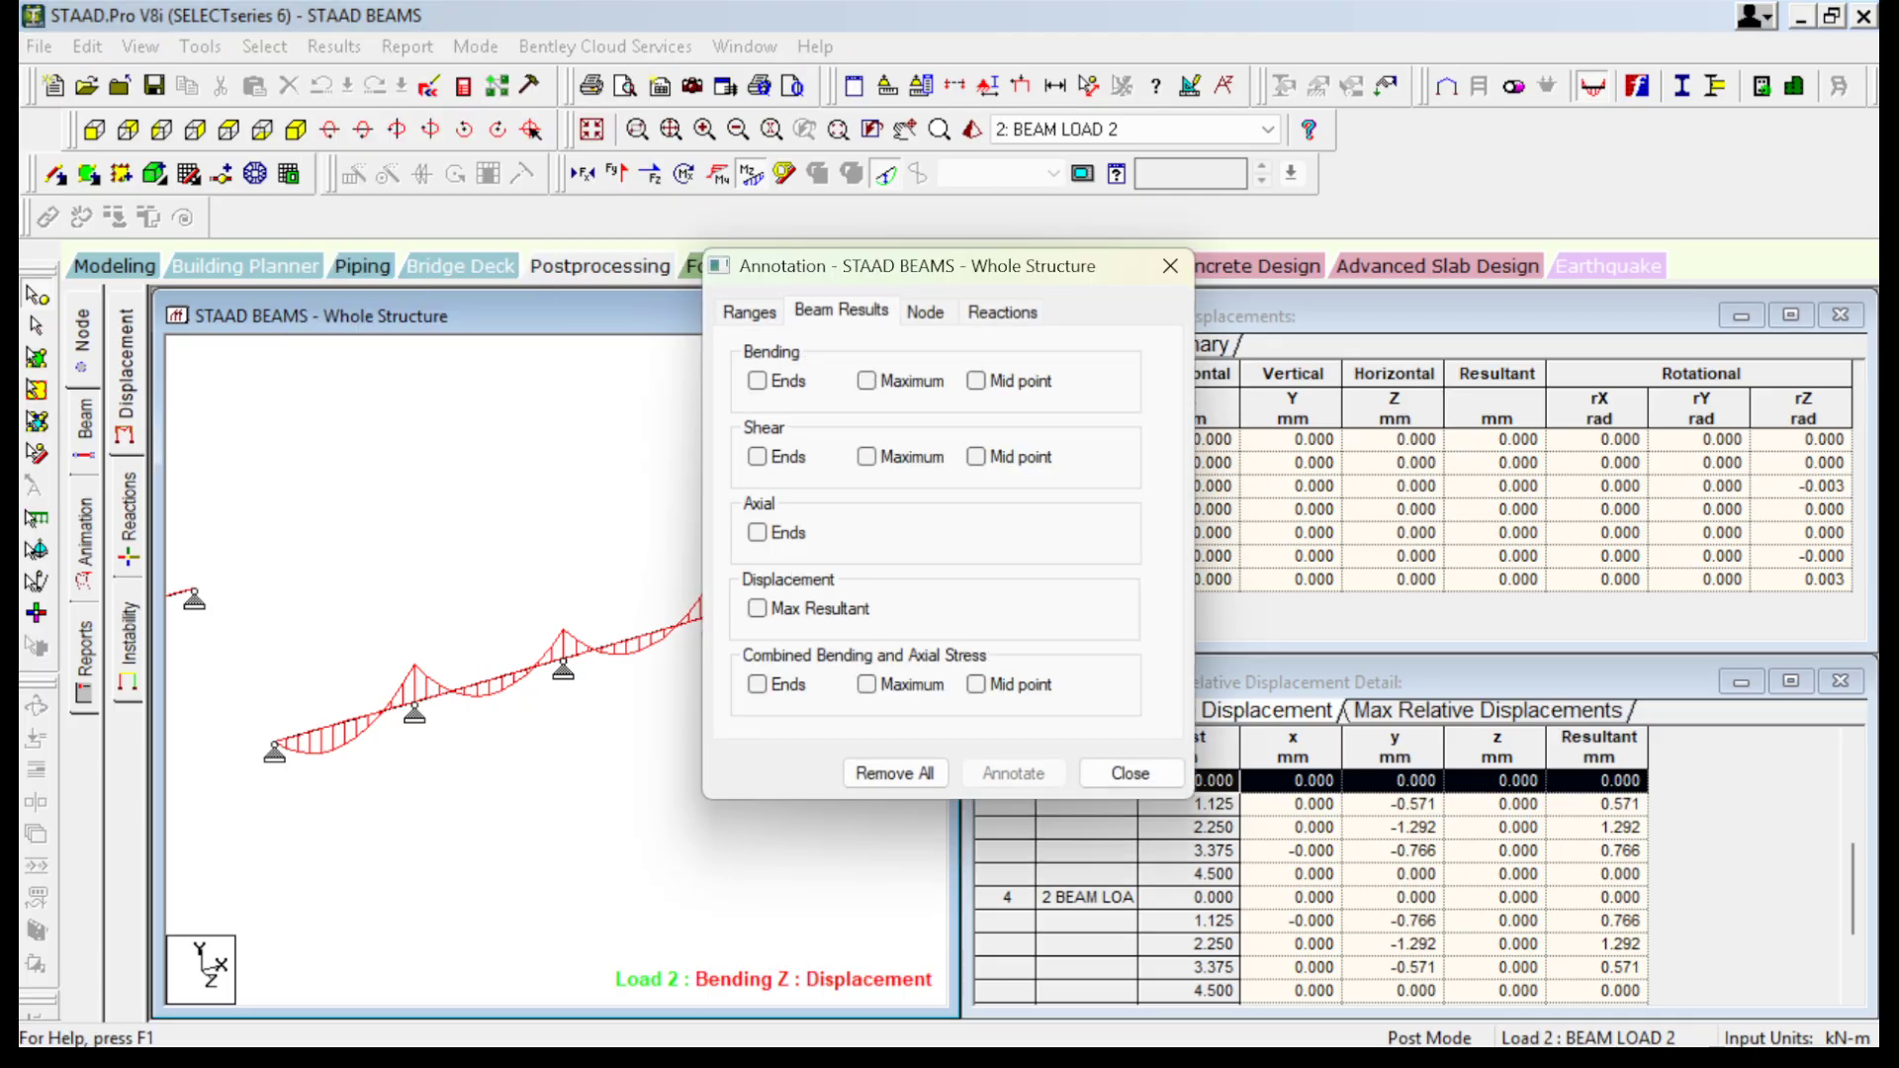
pyautogui.click(757, 381)
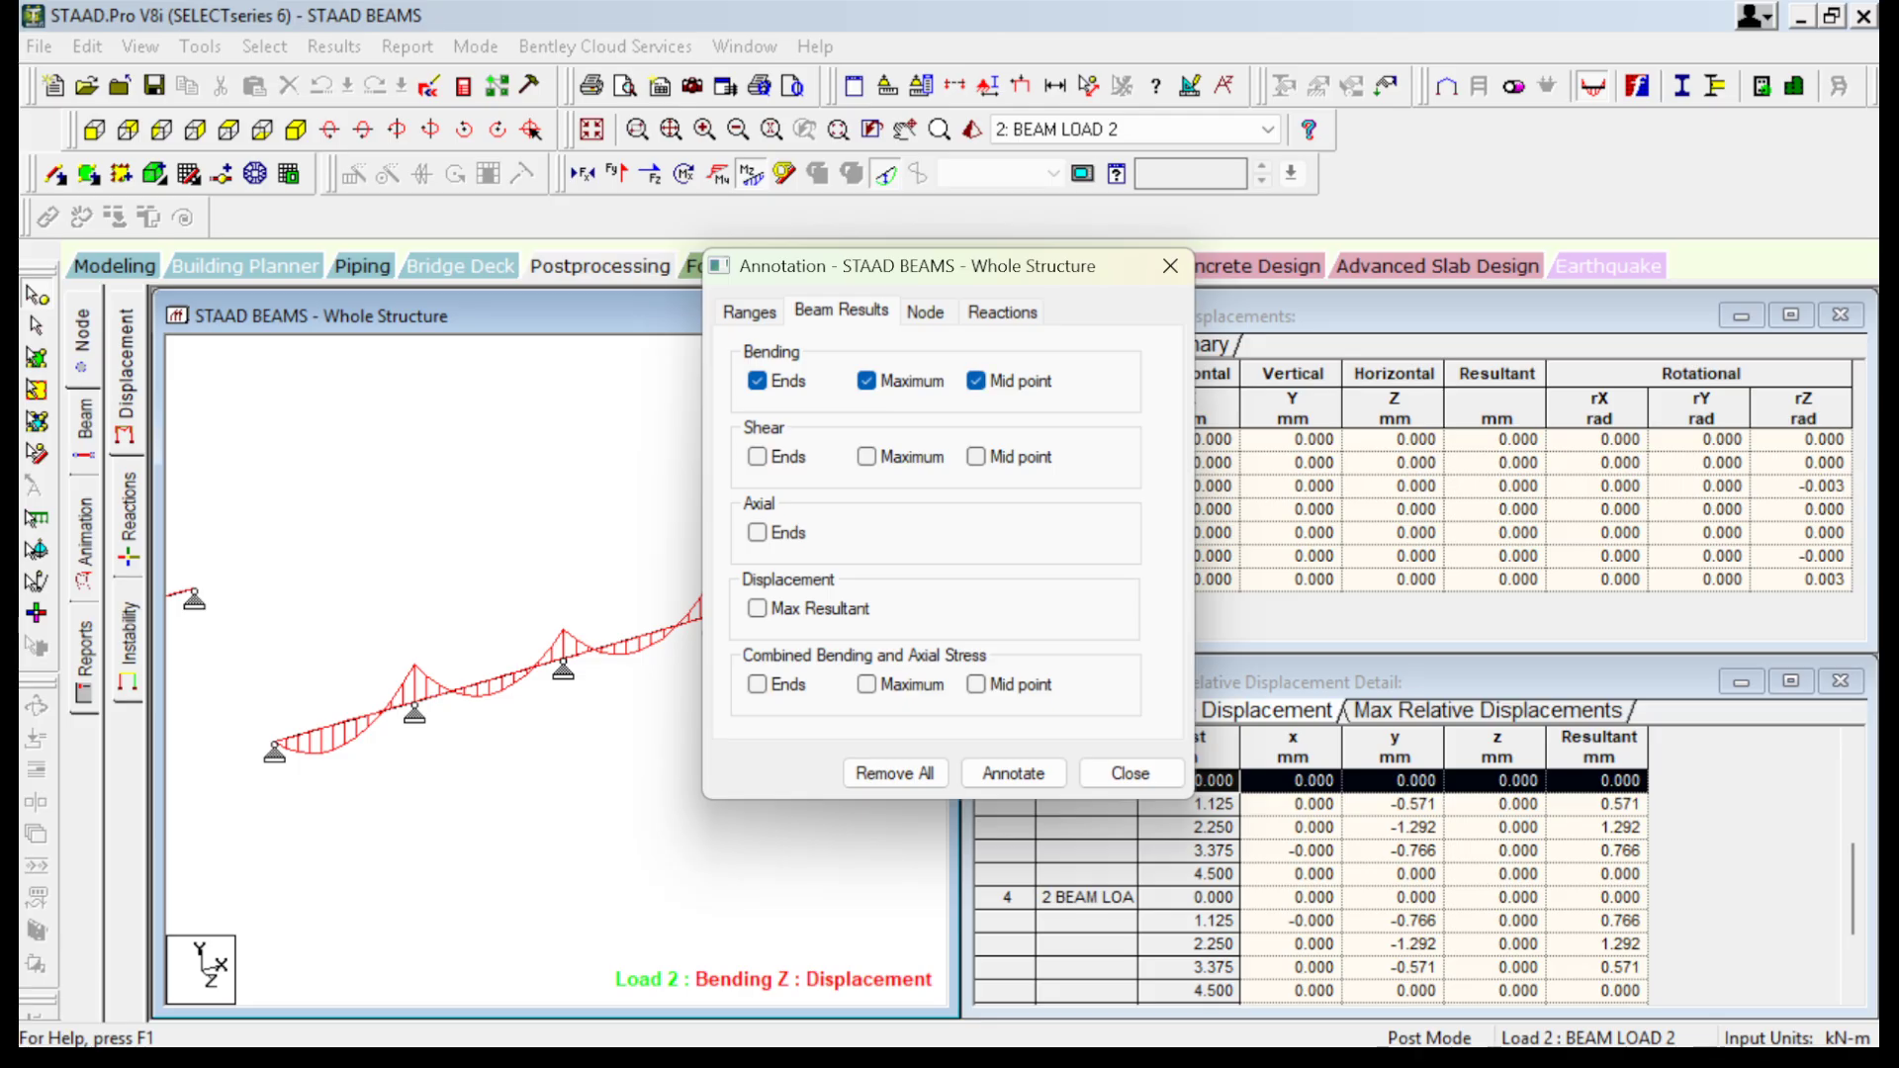
pyautogui.click(1013, 772)
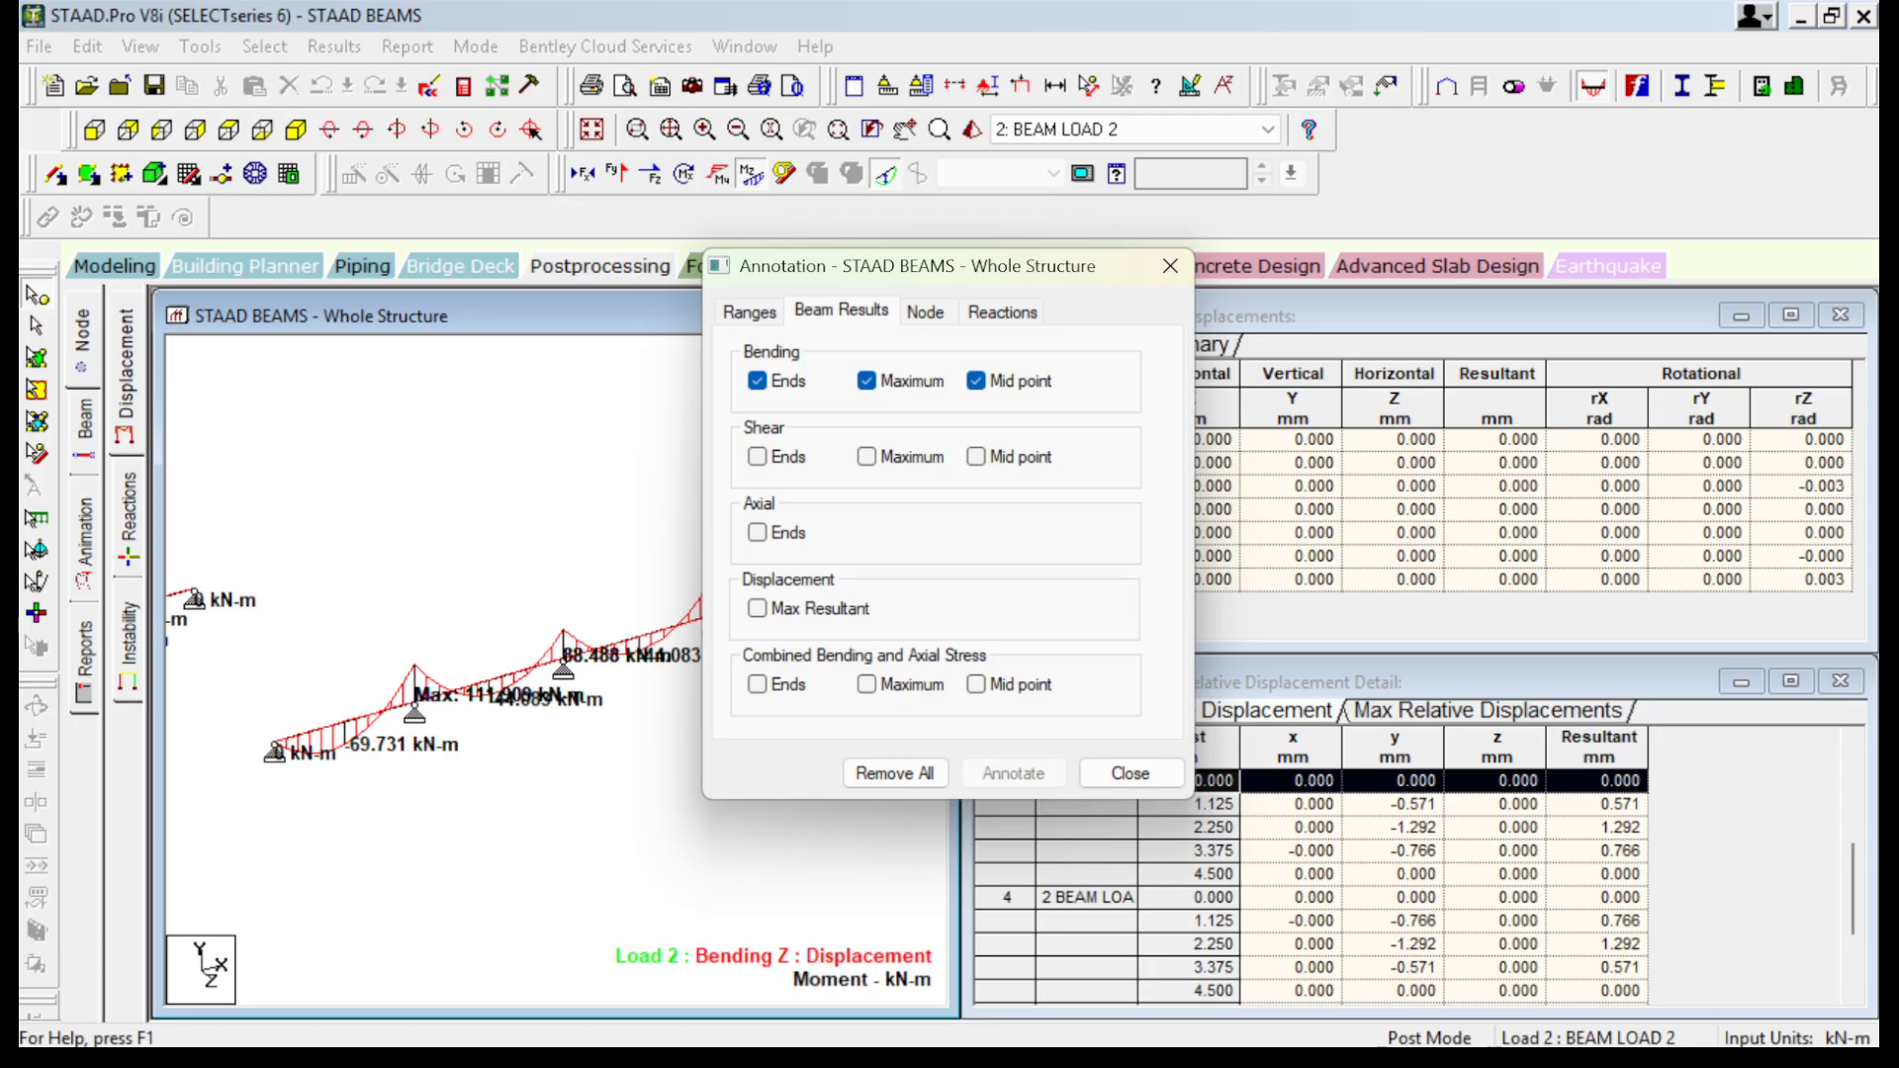
pyautogui.click(1130, 772)
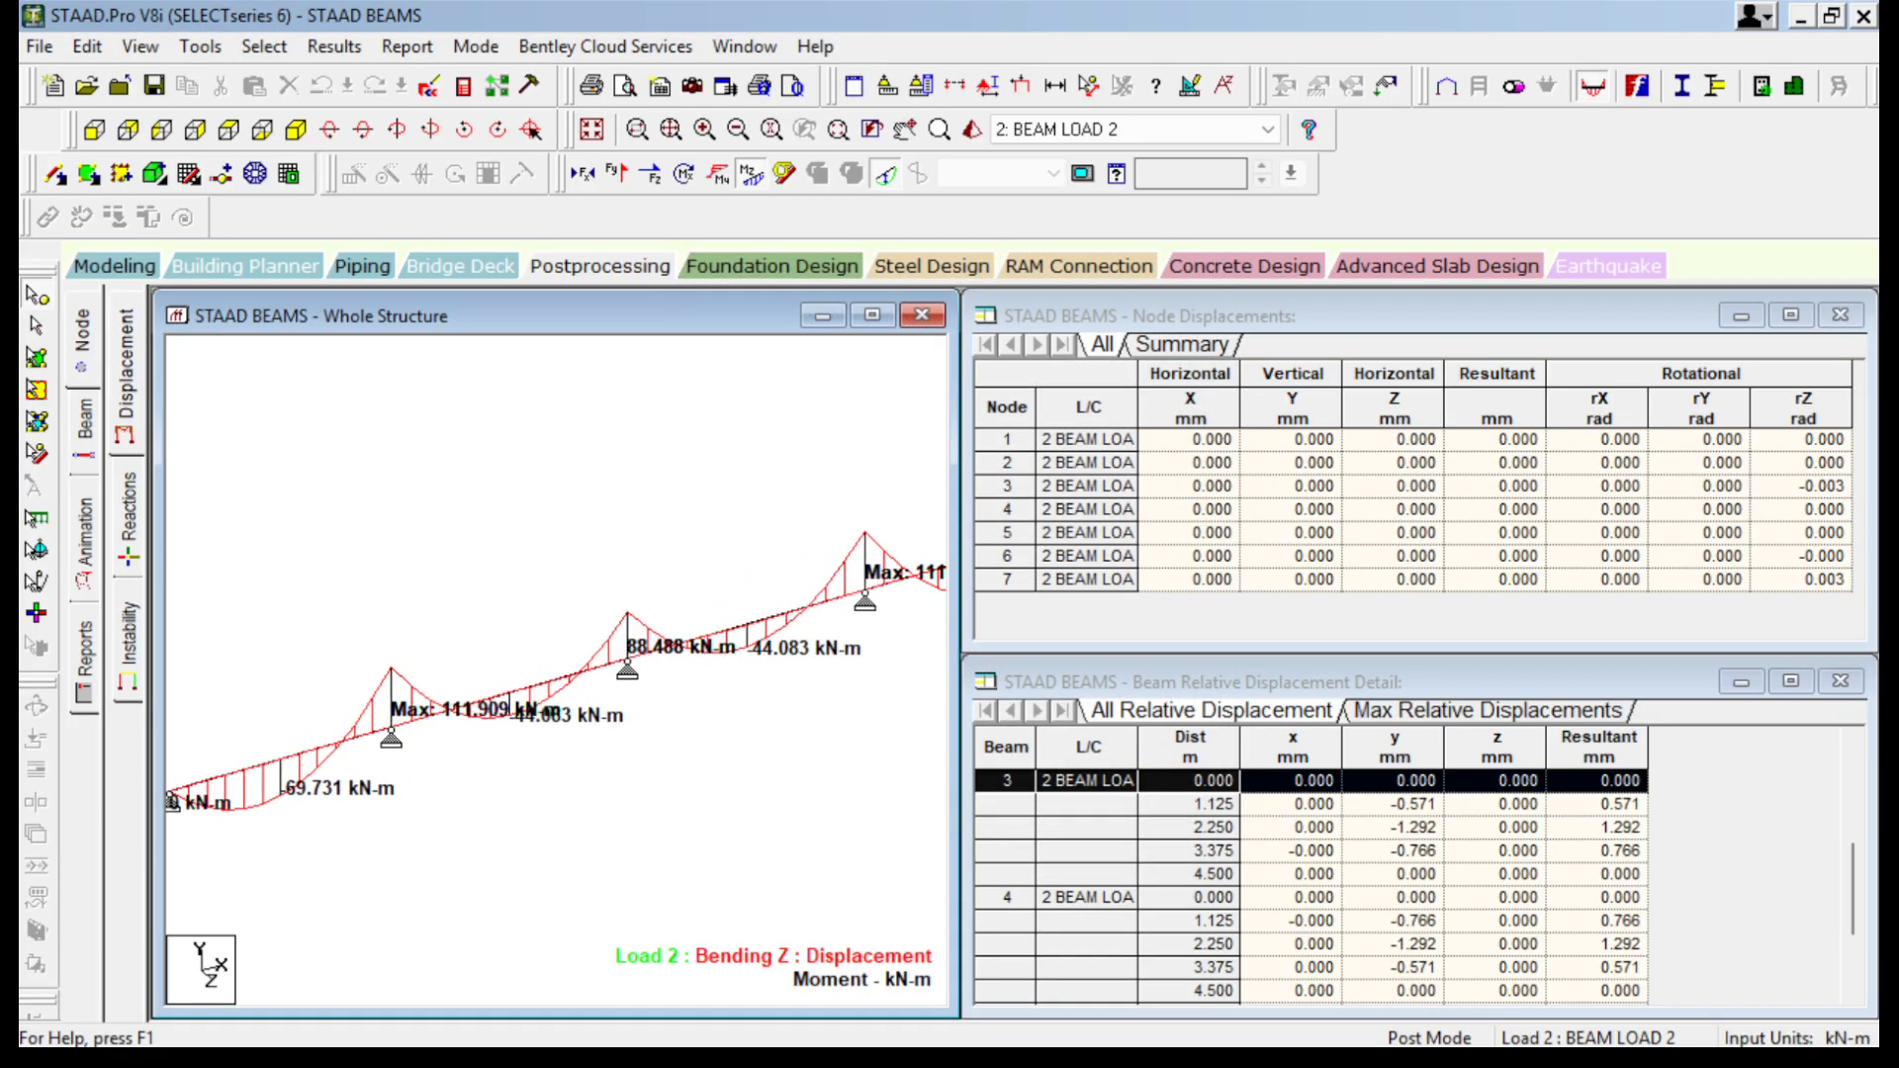
pyautogui.moveTo(752, 583); pyautogui.dragTo(706, 587, button='middle')
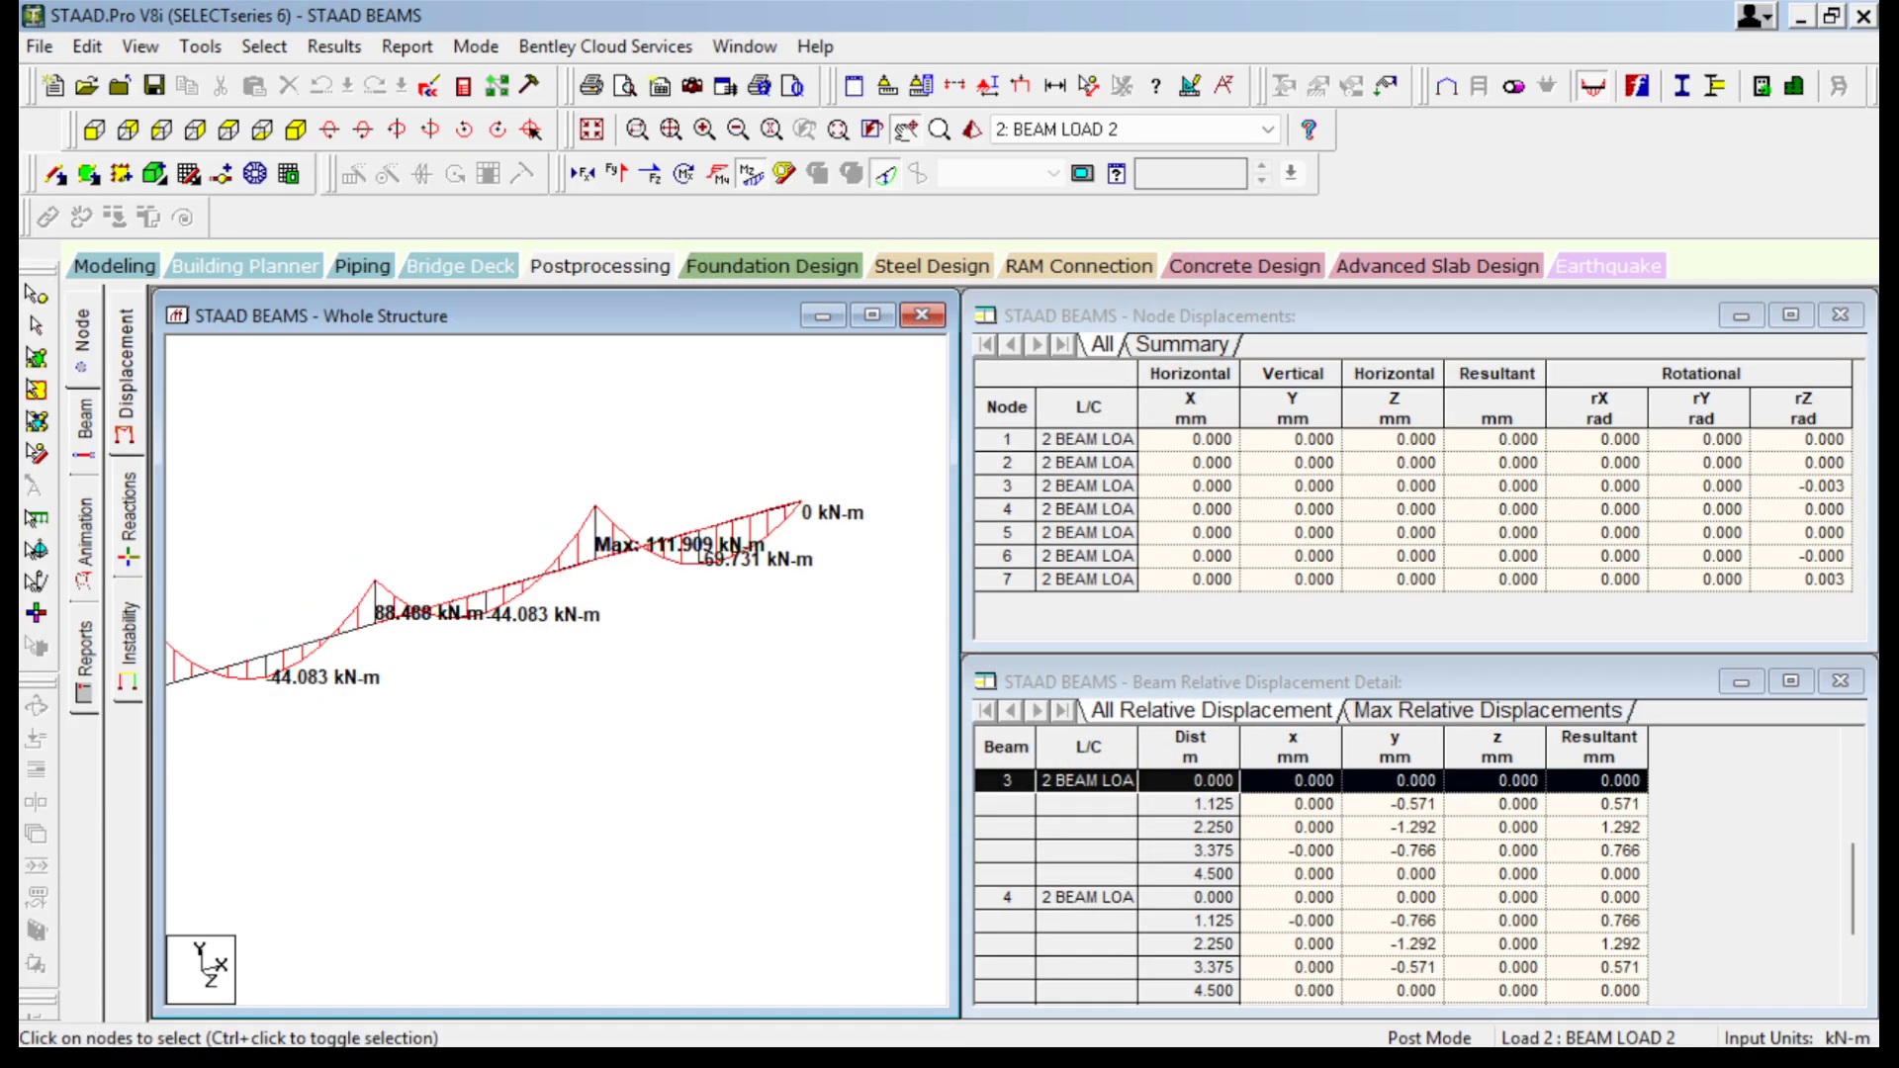
# Narrow the node and beam displacement tables and widen the Whole Structure window to show the four-span bending moment diagram.
pyautogui.moveTo(966, 484); pyautogui.dragTo(1346, 484)
pyautogui.moveTo(964, 831); pyautogui.dragTo(1387, 831)
pyautogui.click(956, 643)
pyautogui.moveTo(956, 643); pyautogui.dragTo(1344, 643)
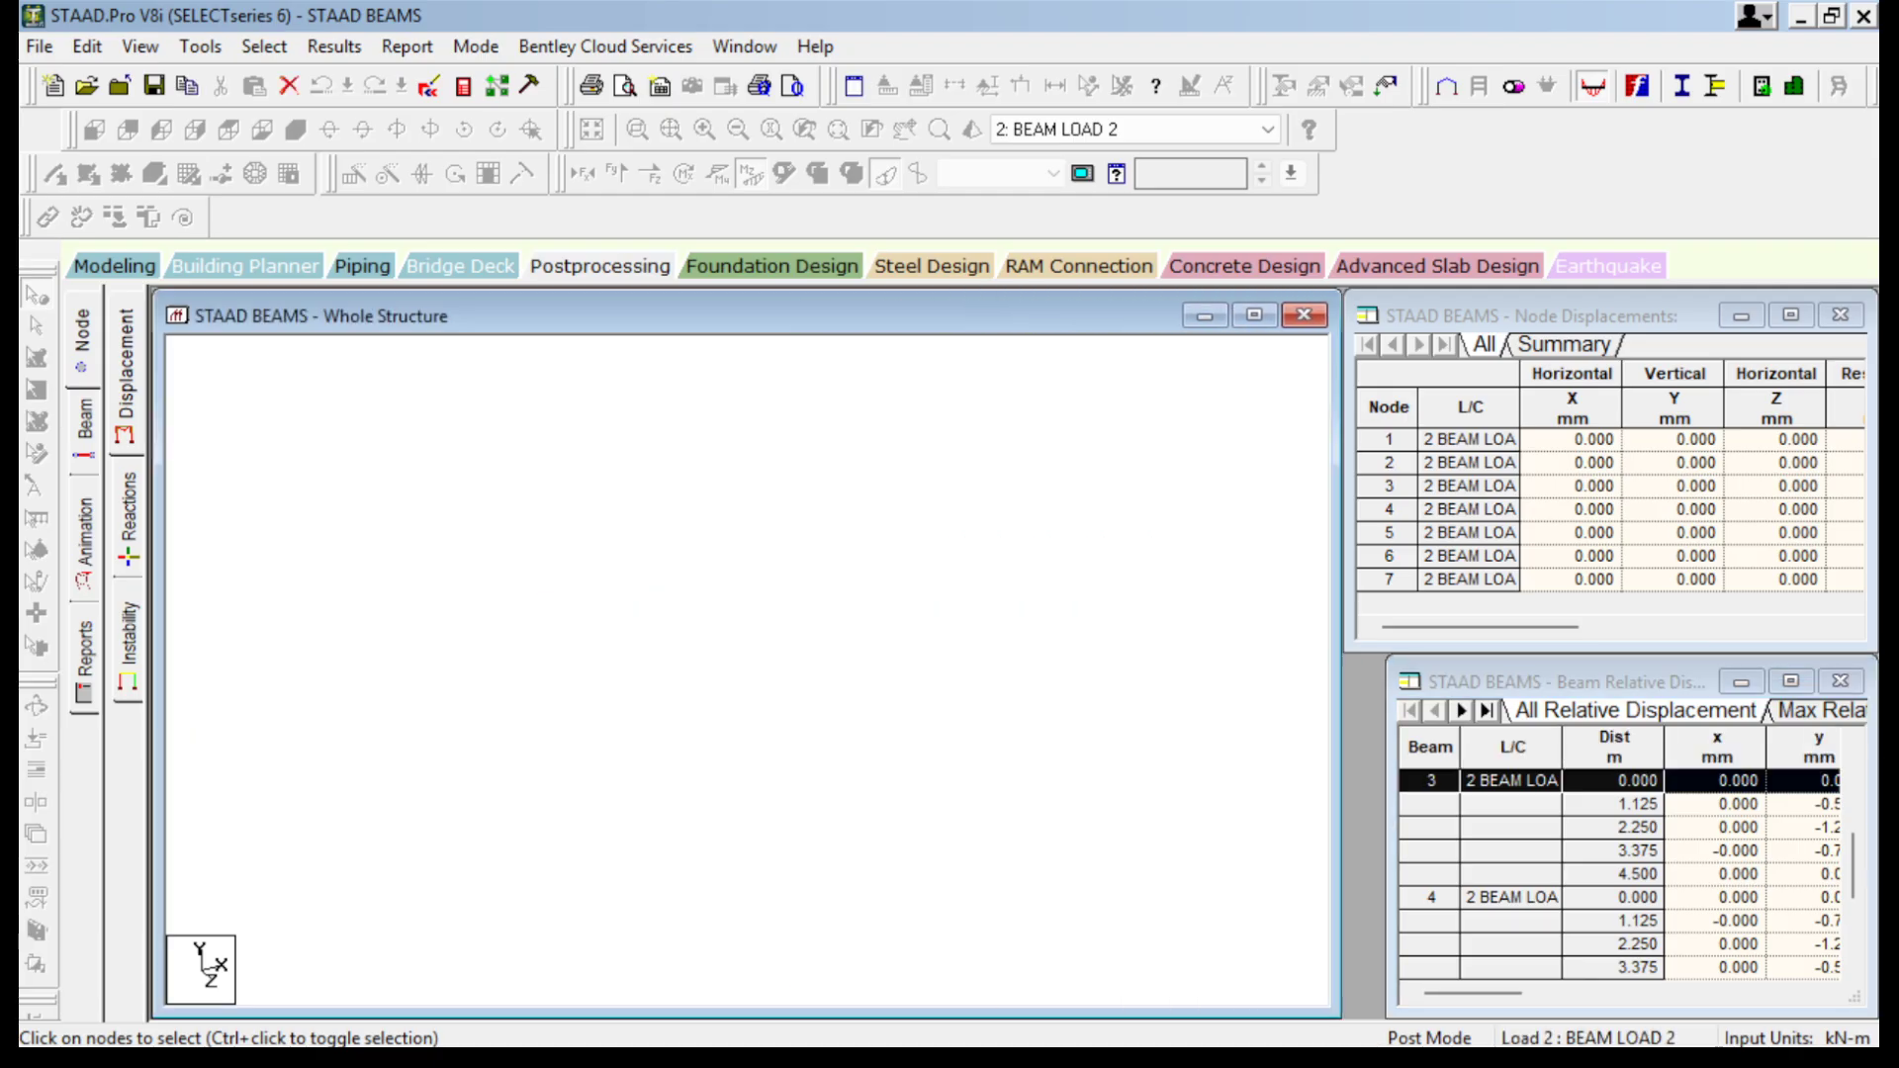
pyautogui.moveTo(763, 714); pyautogui.dragTo(660, 512, button='middle')
pyautogui.scroll(3, 657, 513)
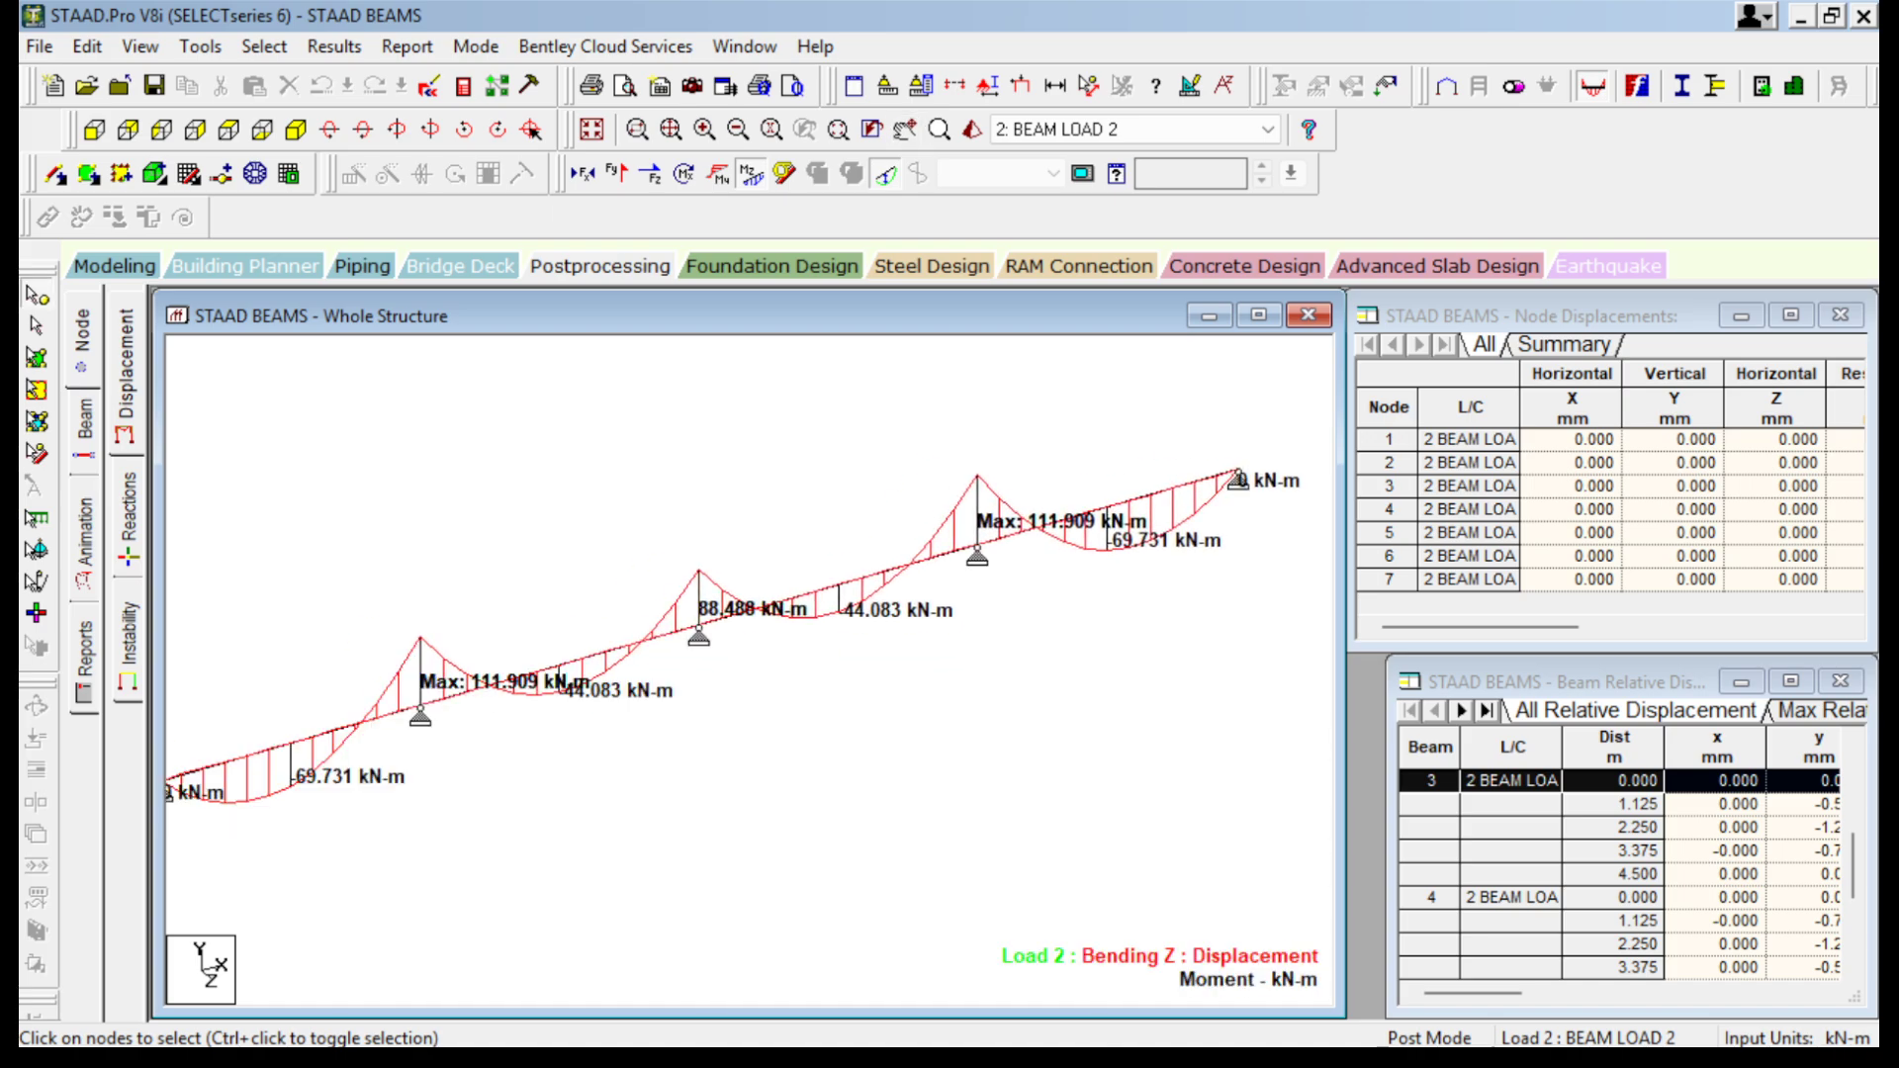
# Switch to the textbook PDF and find the Figure 6.5 bending moment diagram in Solution 6.2.
pyautogui.press('super')
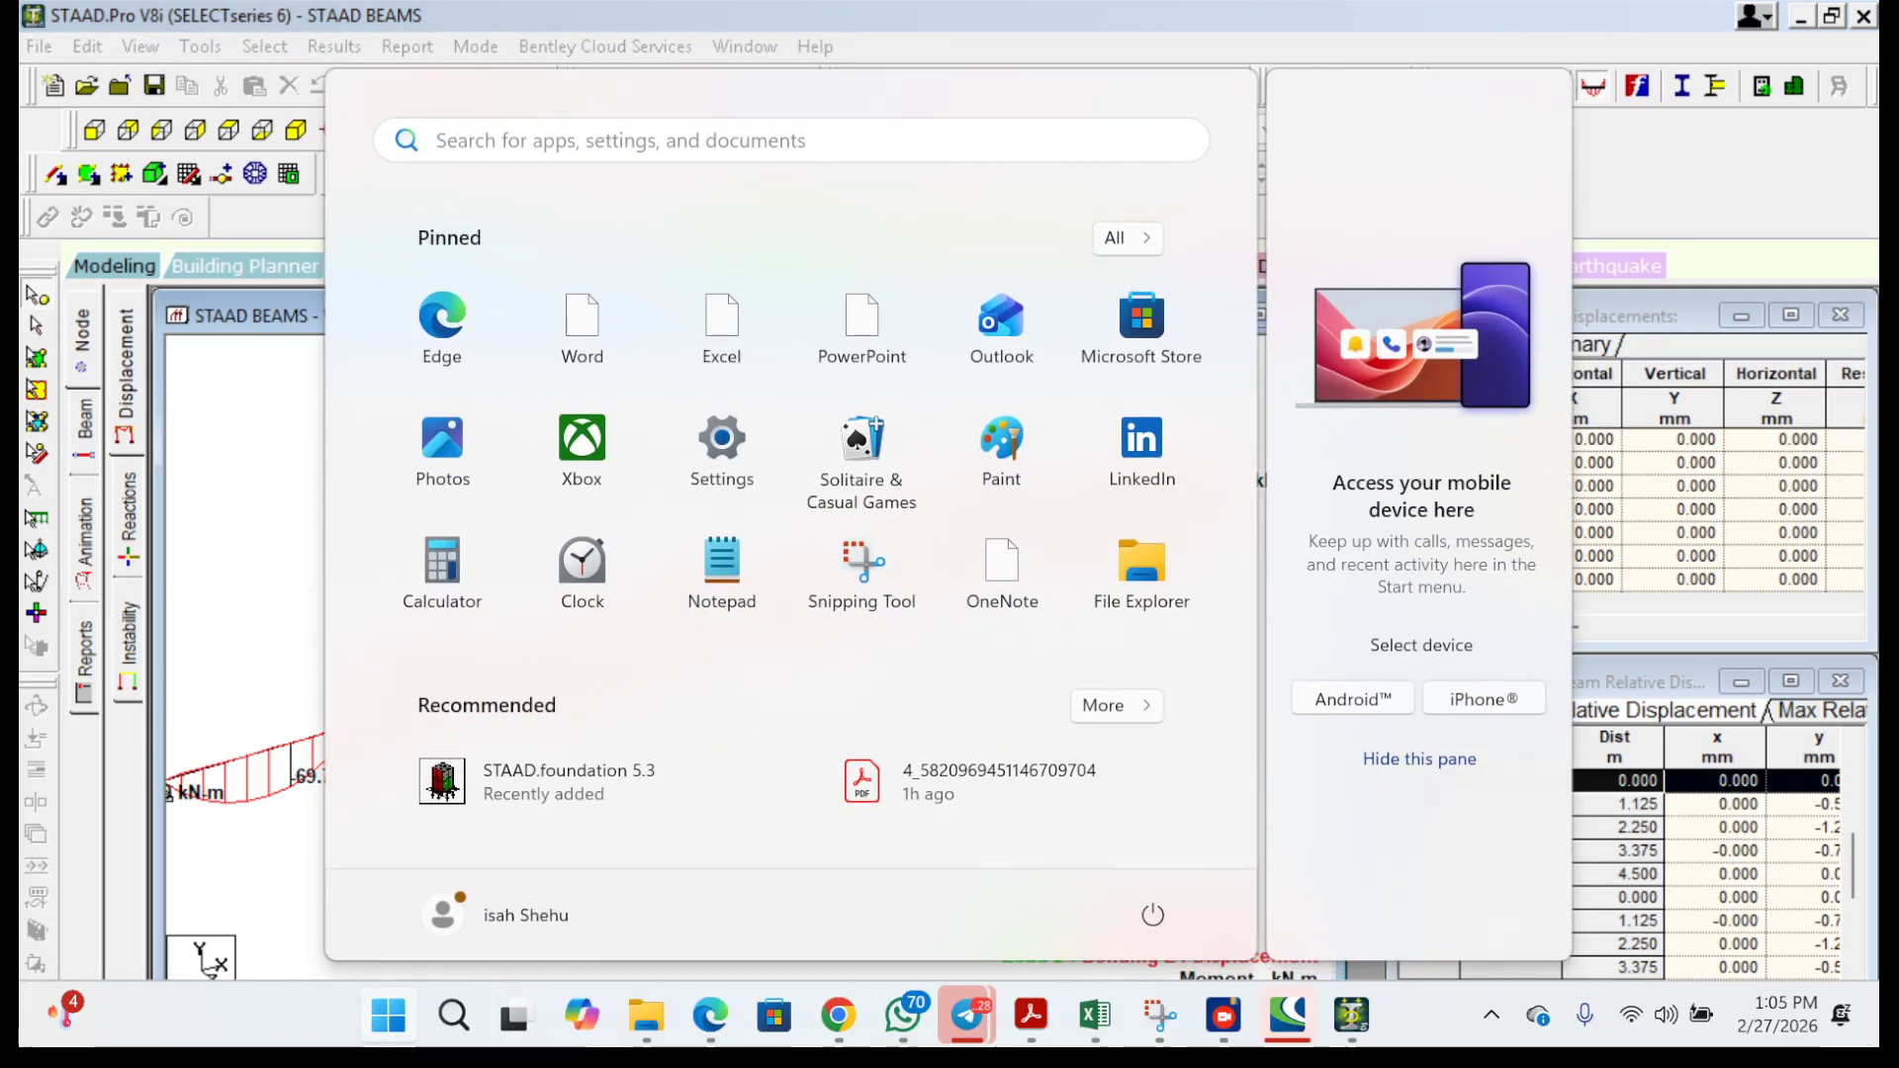
pyautogui.click(1030, 1015)
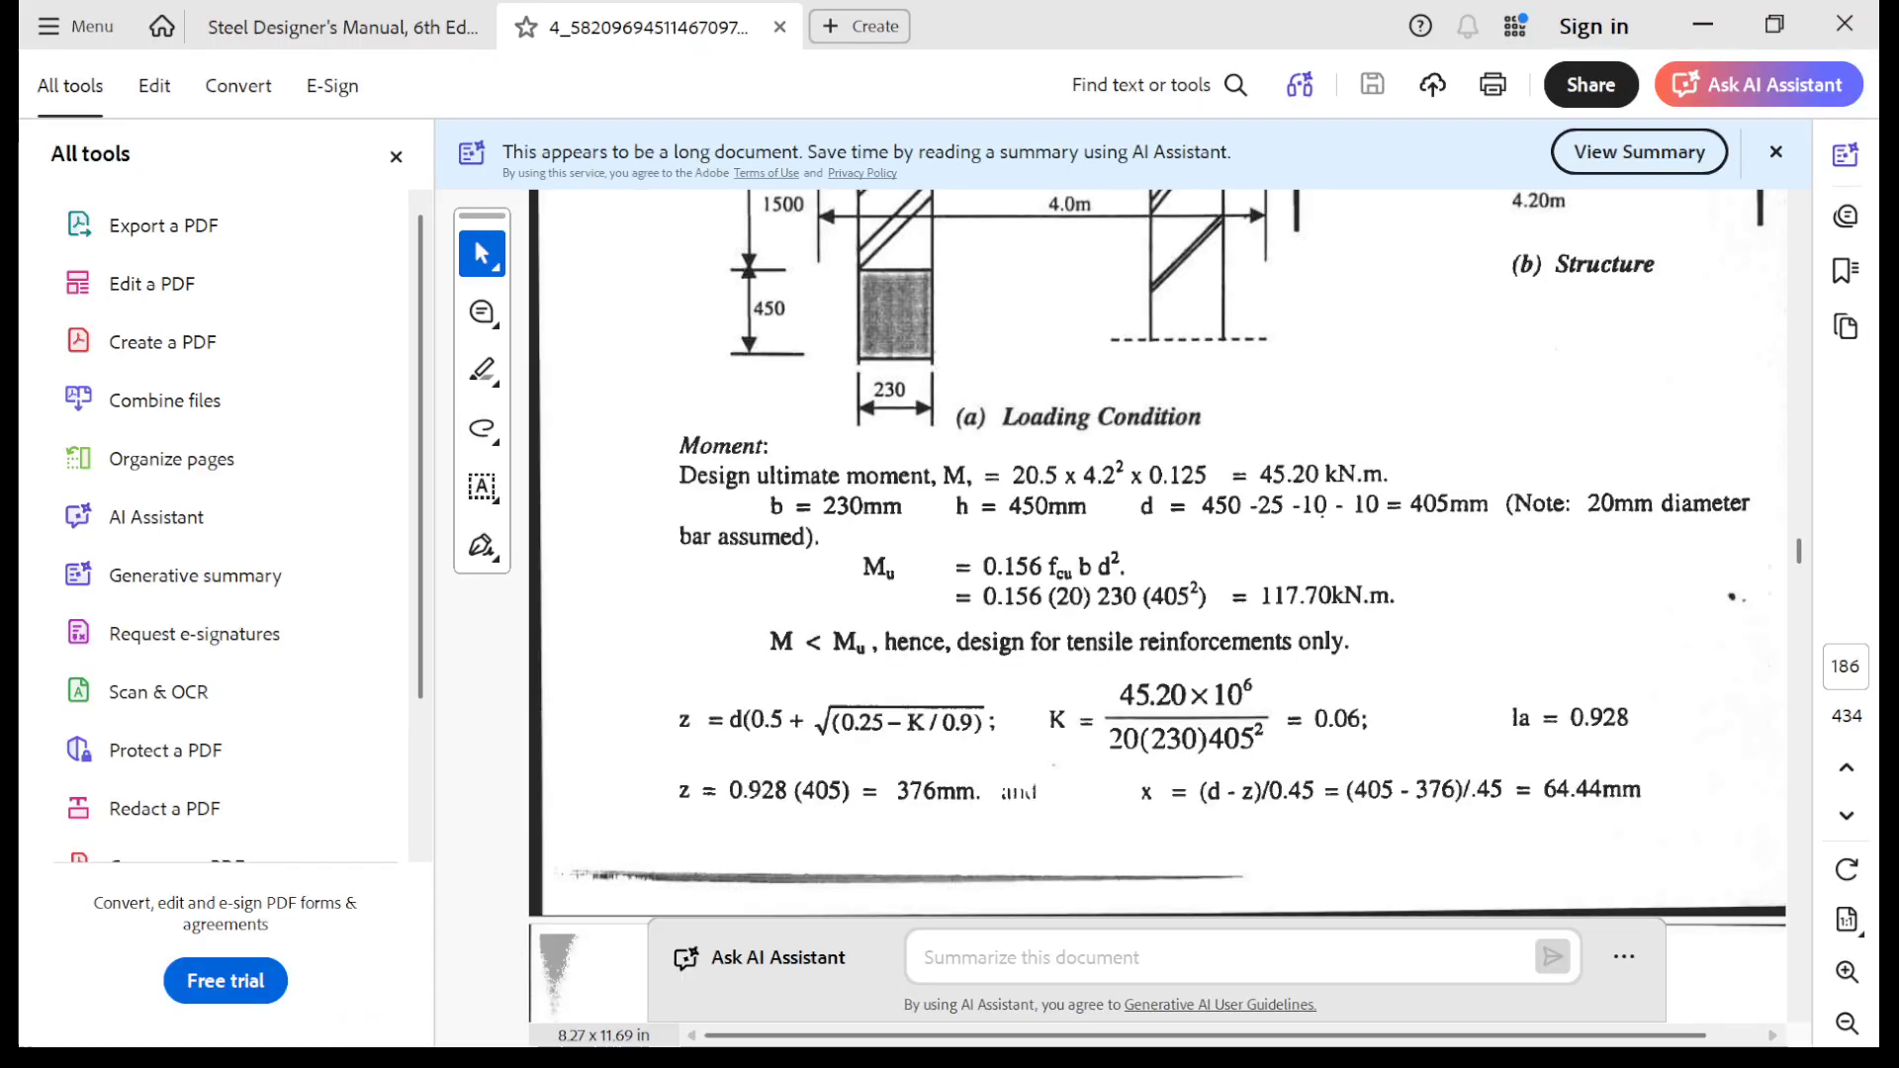
pyautogui.scroll(3, 1157, 605)
pyautogui.scroll(-10, 1157, 605)
pyautogui.scroll(3, 1157, 606)
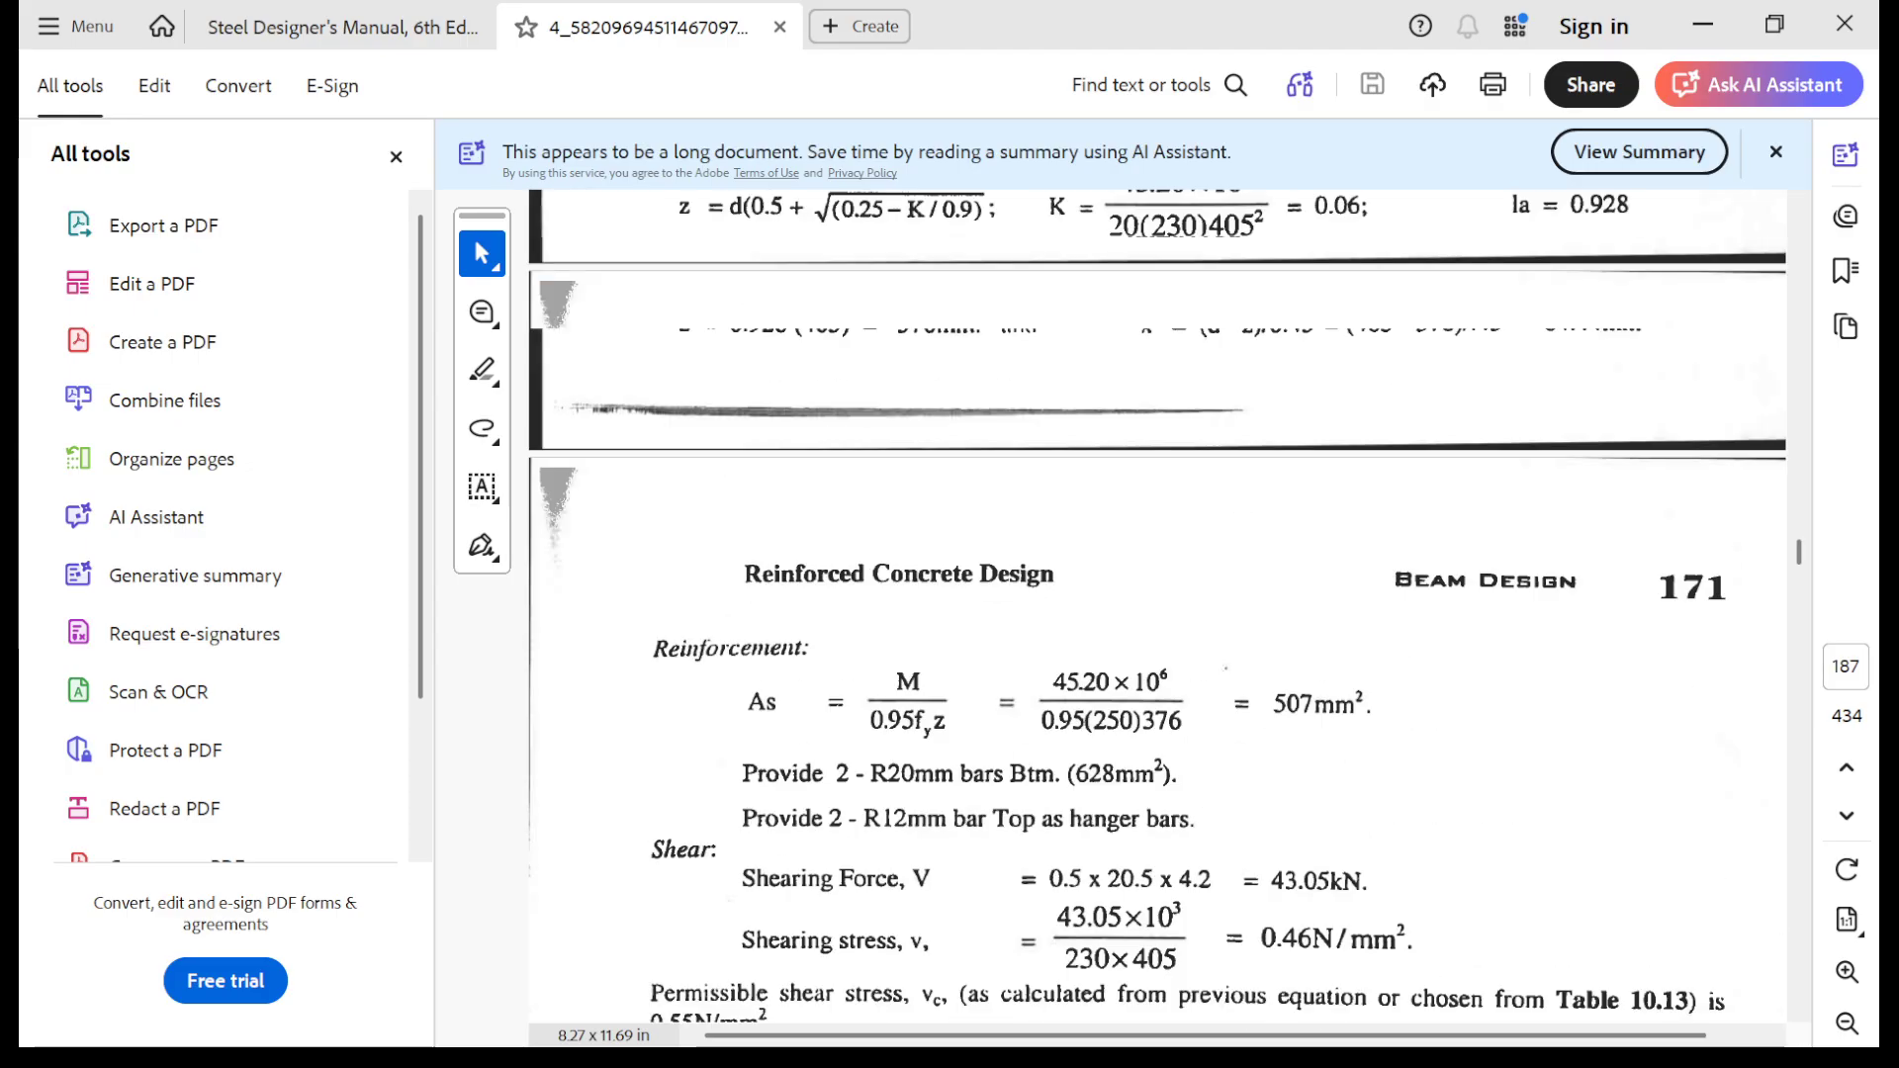
pyautogui.scroll(-5, 1157, 606)
pyautogui.scroll(-15, 1157, 605)
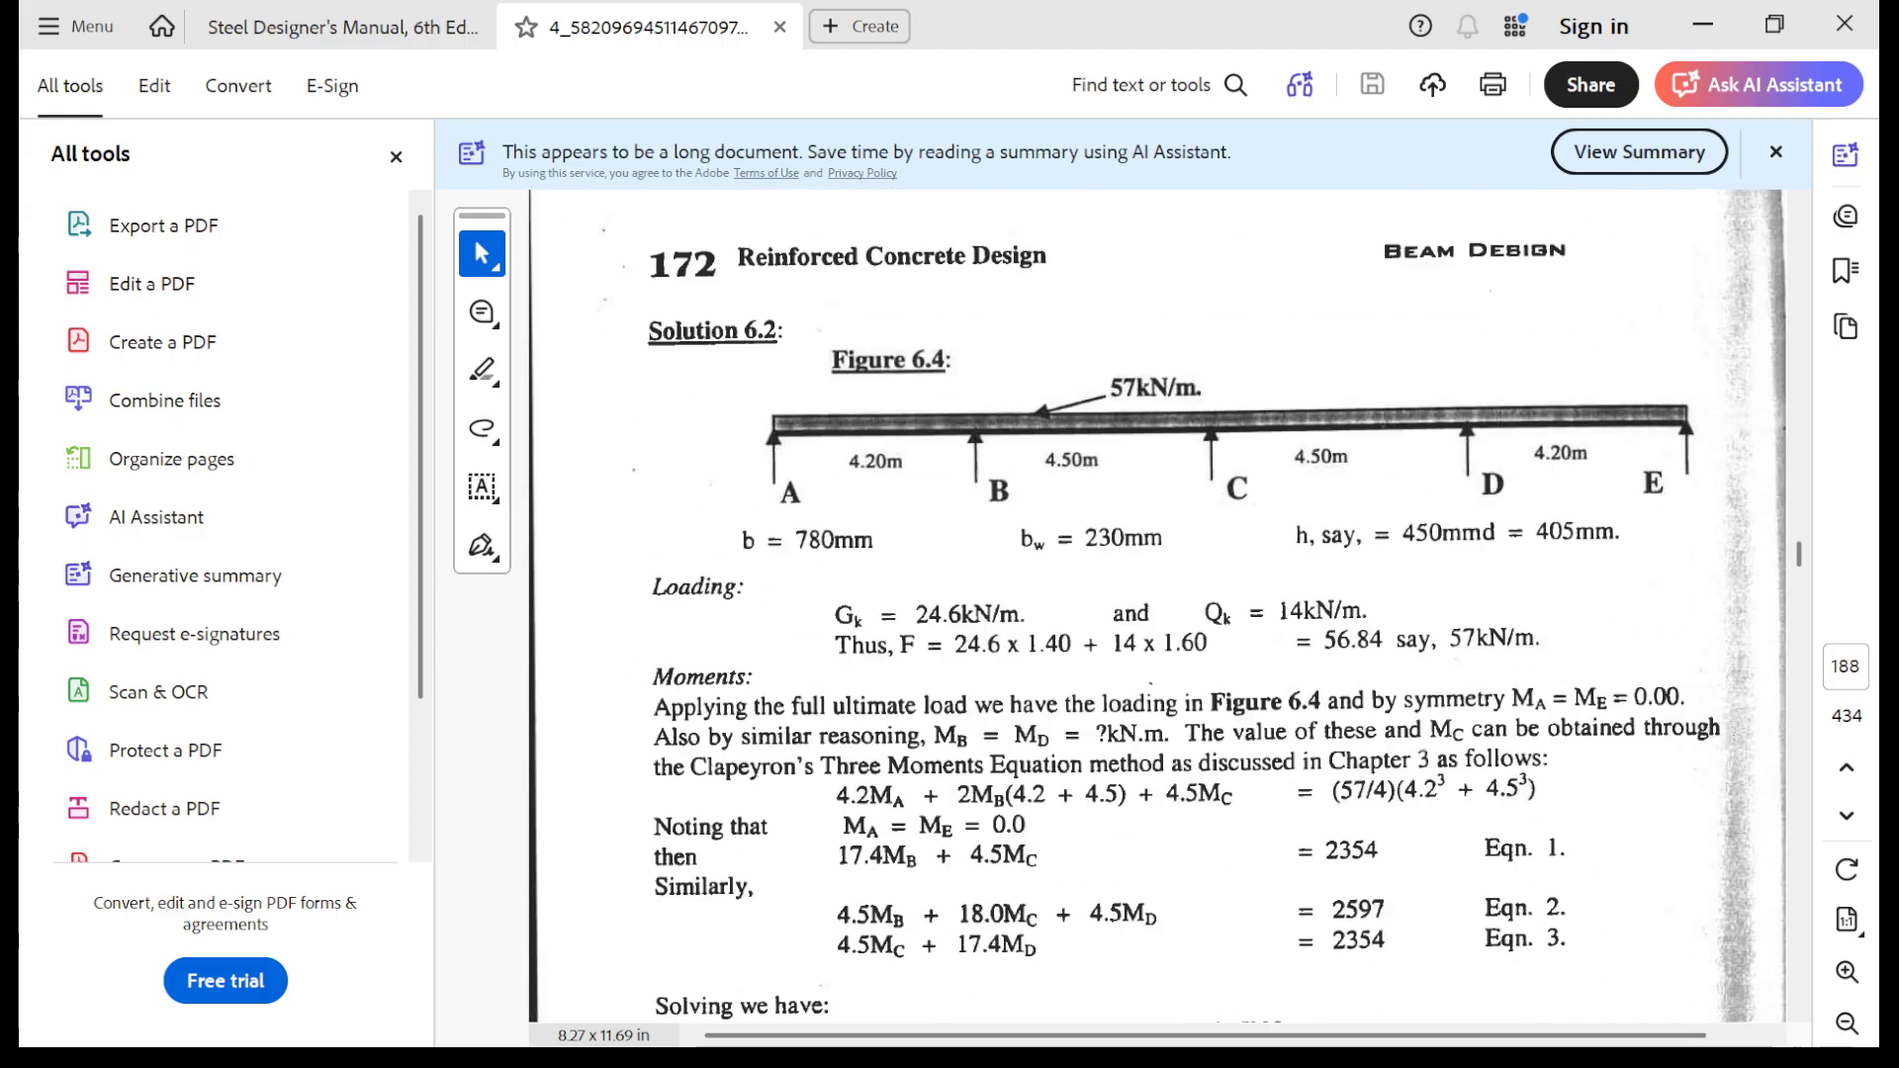
pyautogui.scroll(-4, 1157, 605)
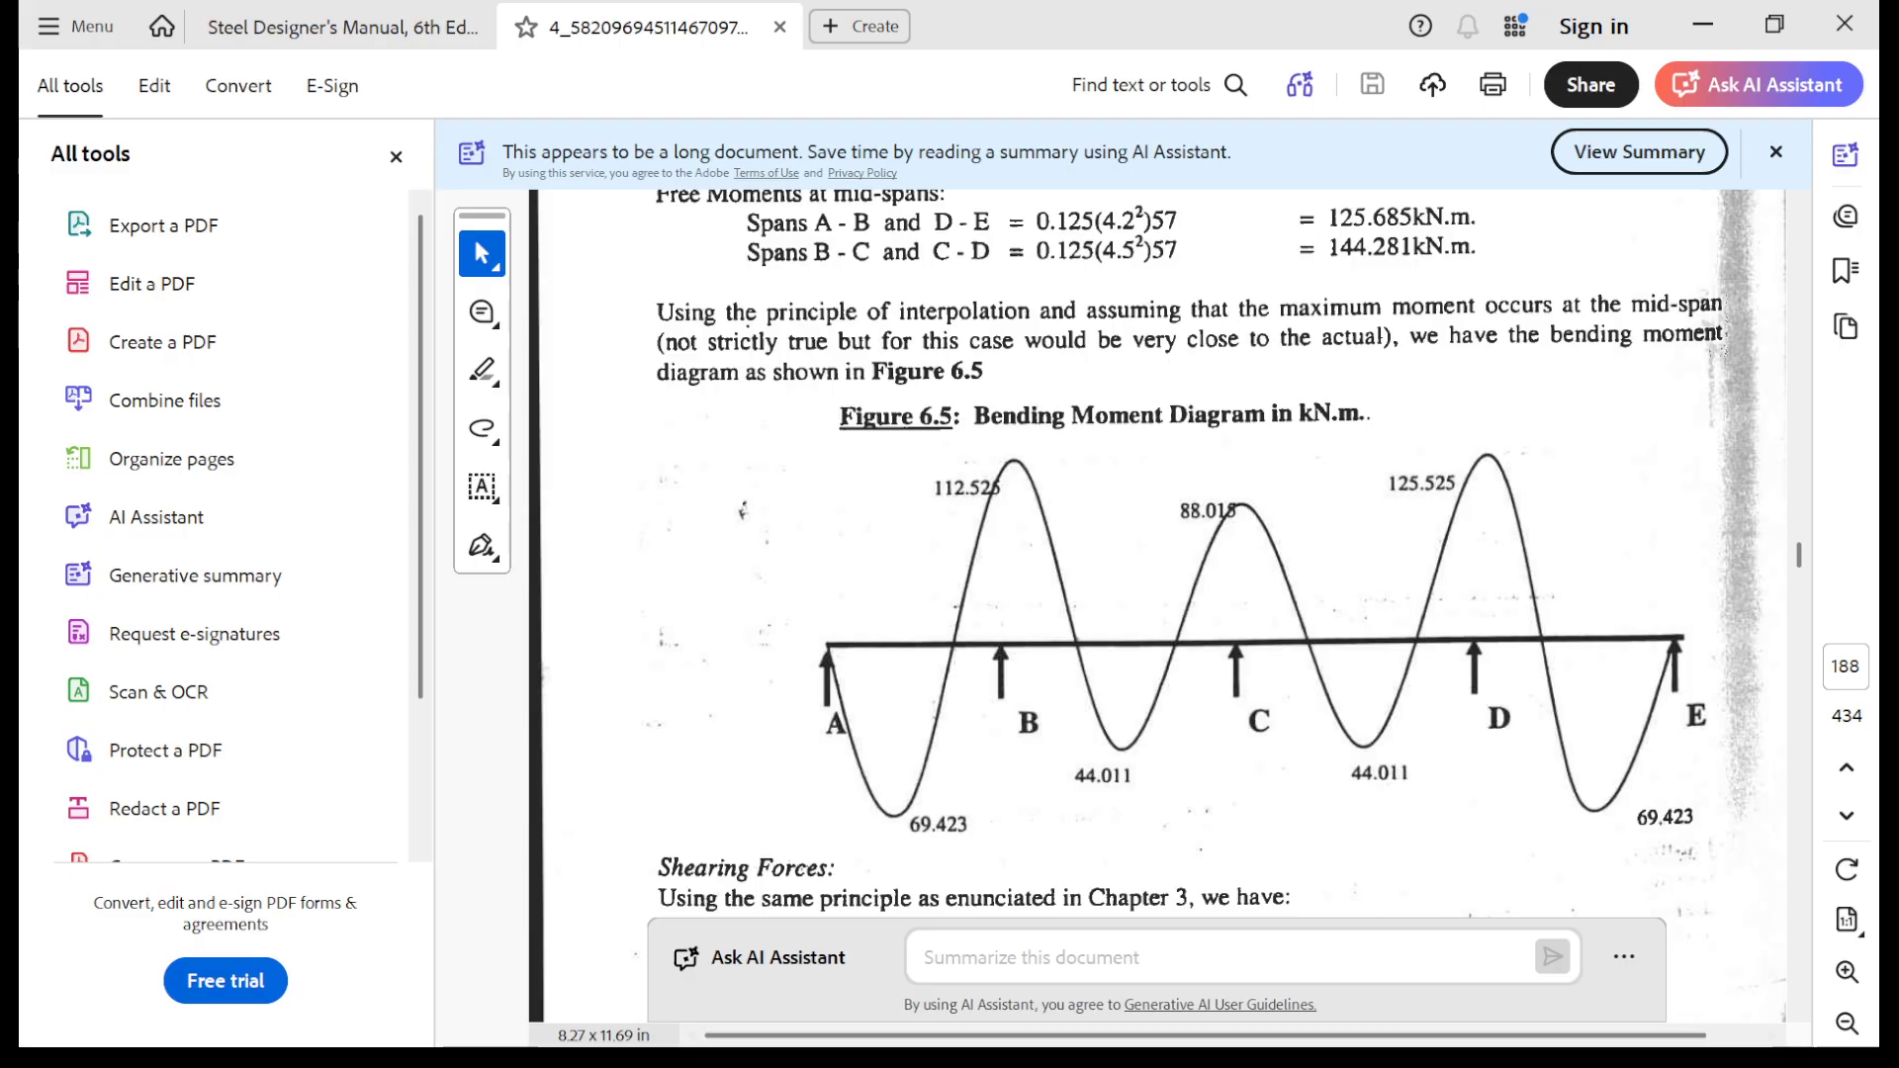
# Switch back to STAAD.Pro and examine the BEAM LOAD 2 moments at the interior supports and inner spans.
pyautogui.press('super')
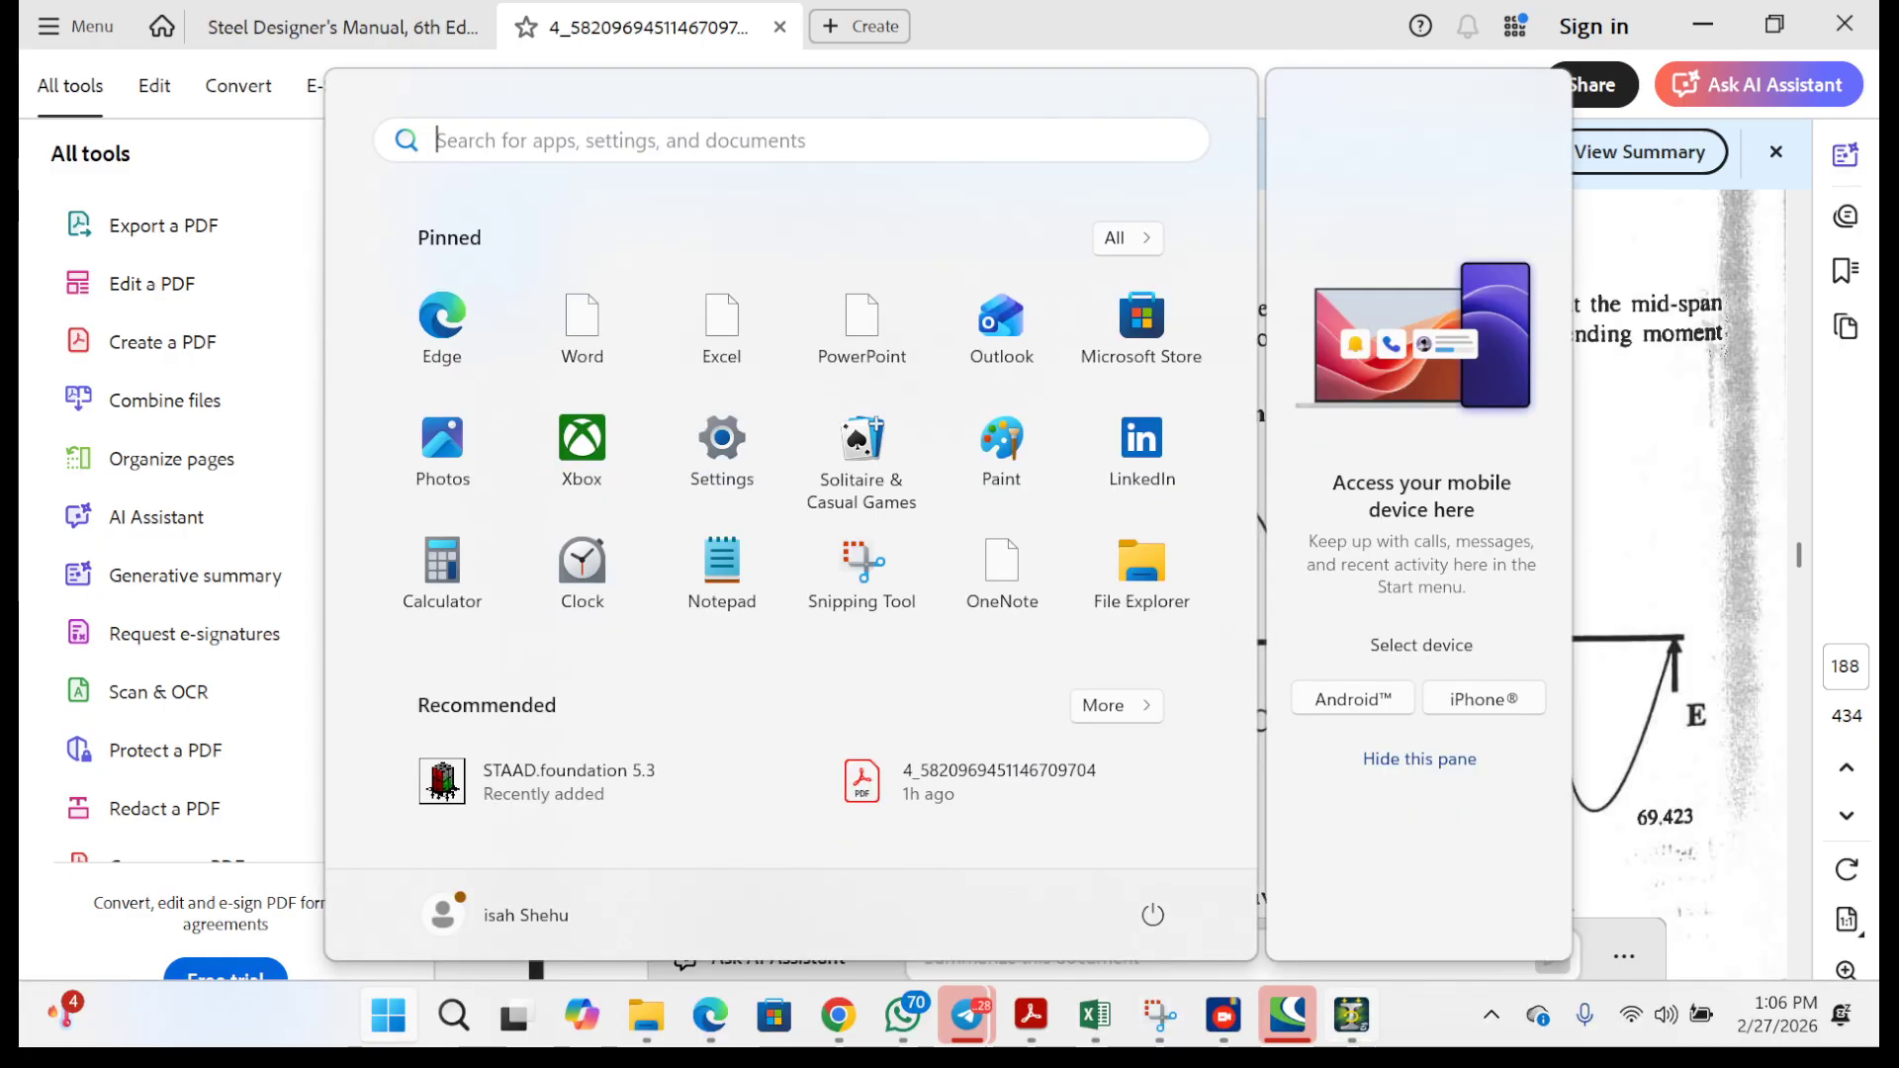
pyautogui.click(1351, 1016)
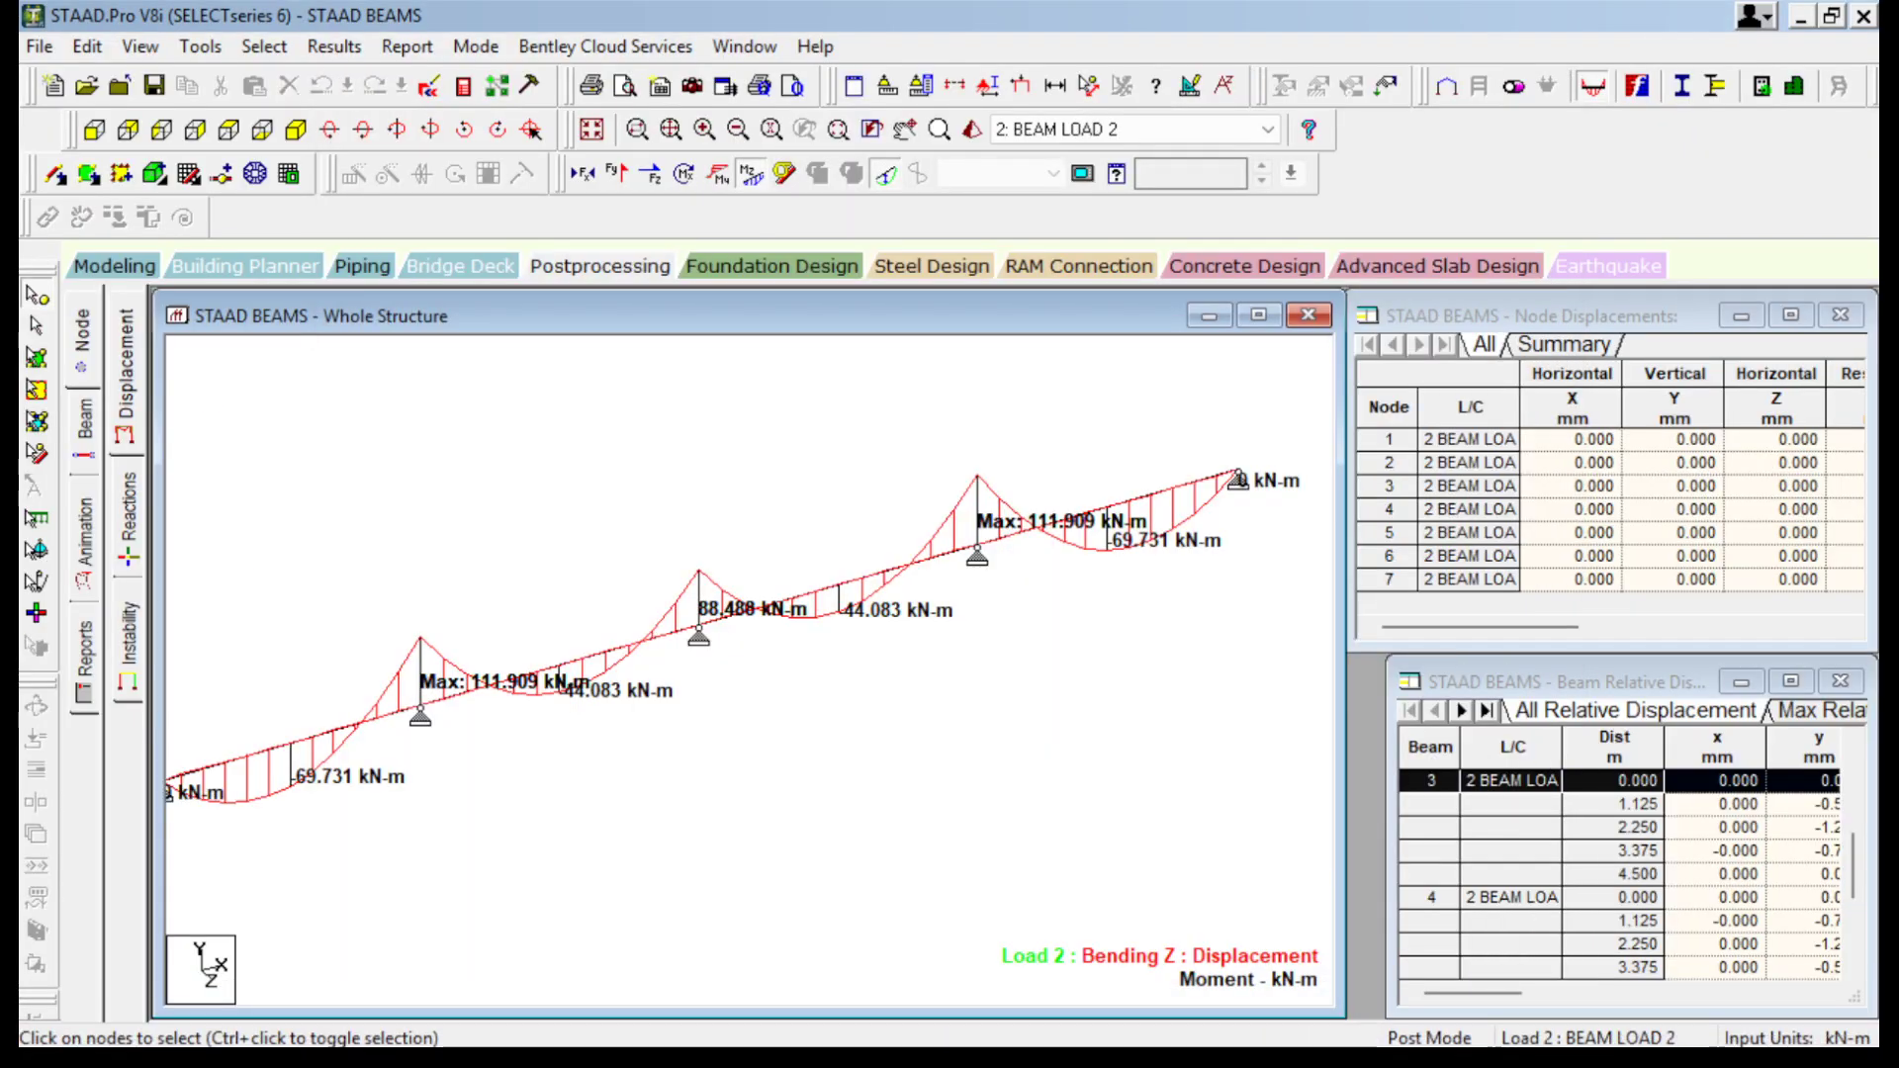
pyautogui.scroll(7, 494, 628)
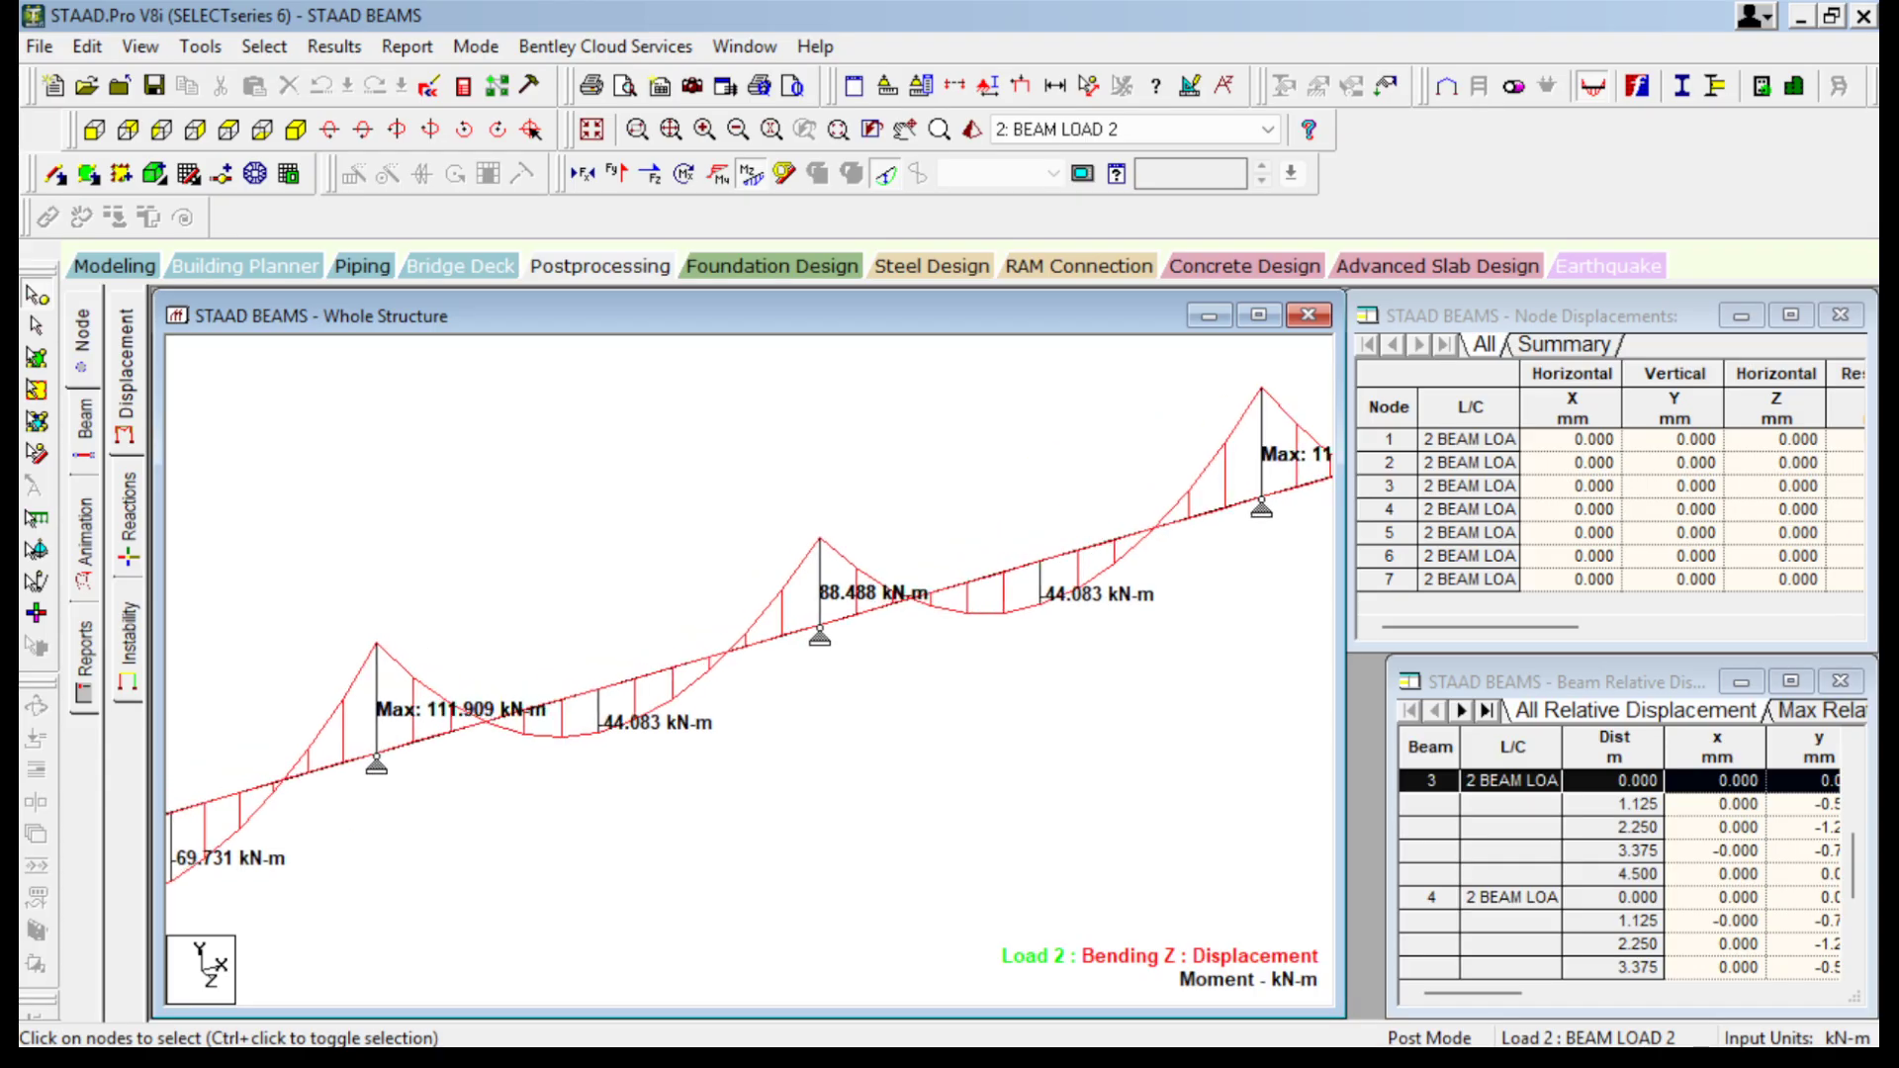
pyautogui.scroll(1, 492, 618)
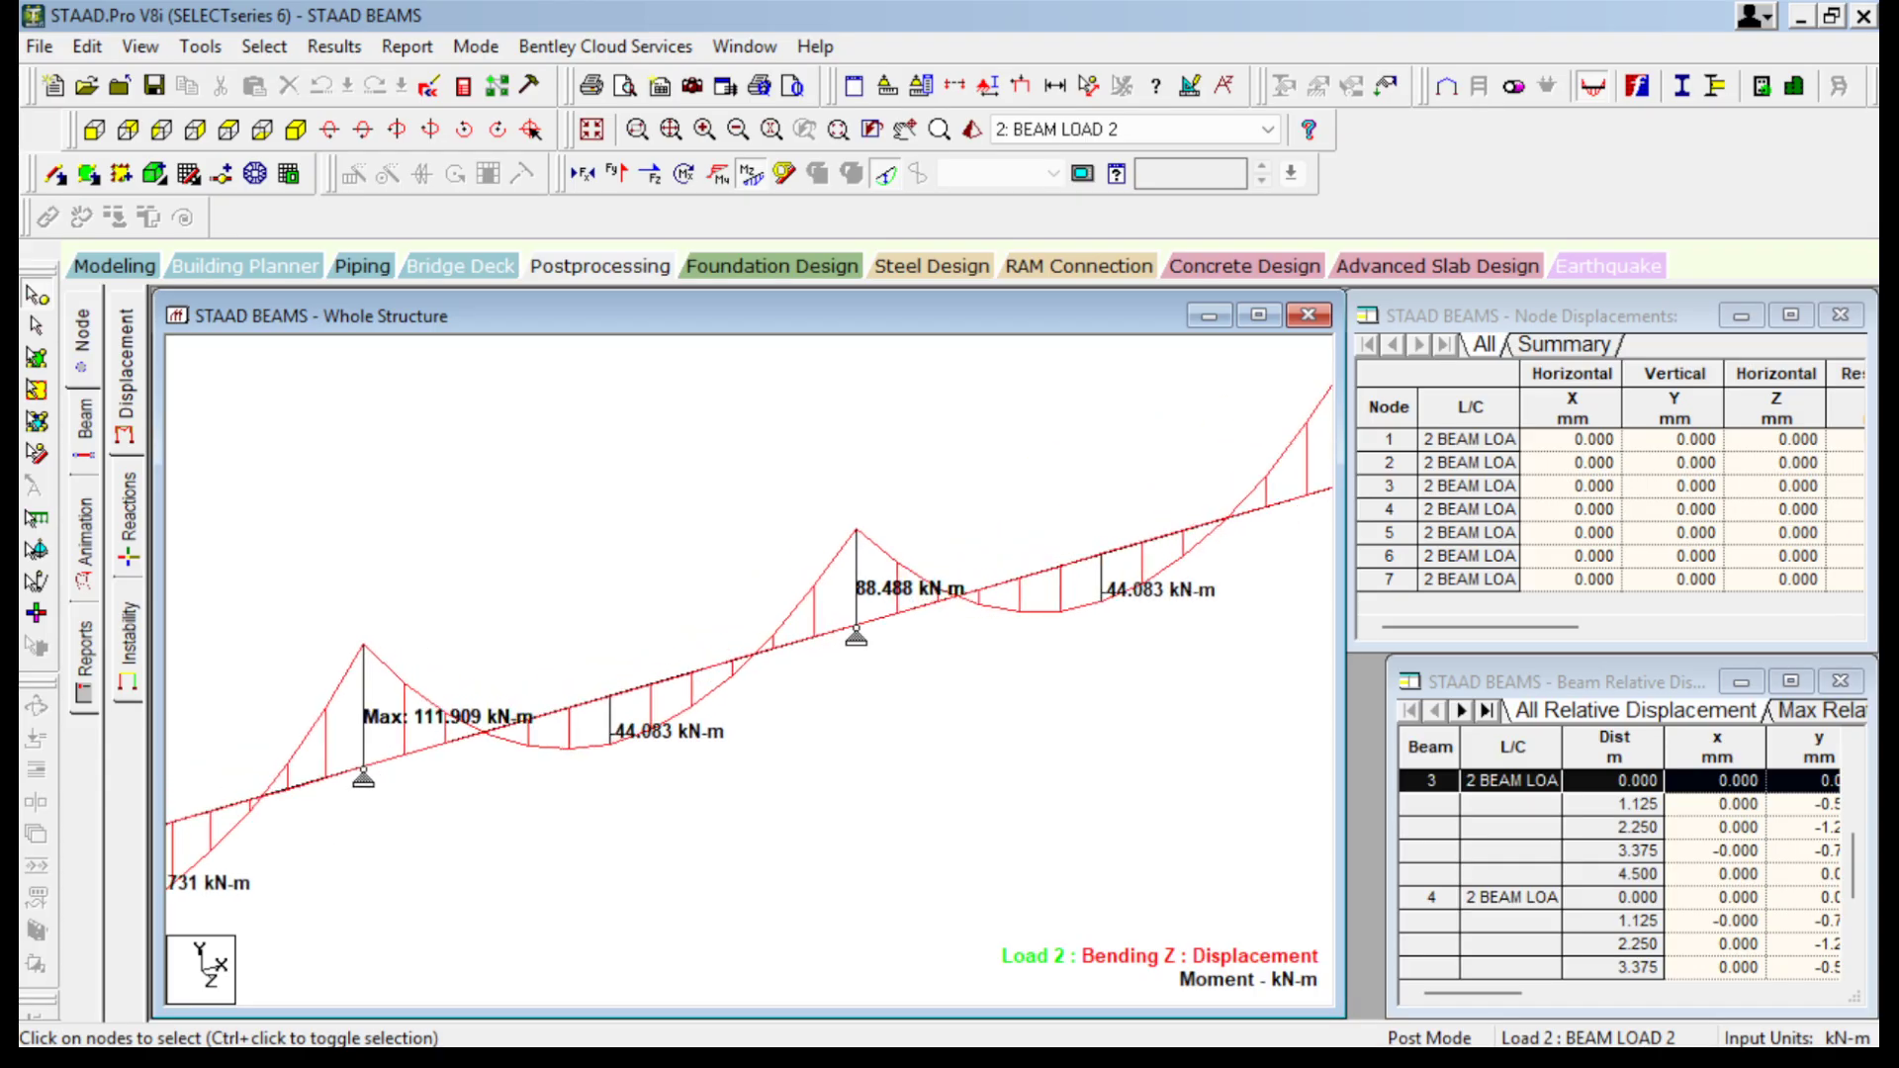
# Compare the STAAD.Pro support and mid-span moments with Figure 6.5 by alternating between the textbook PDF and the model.
pyautogui.press('super')
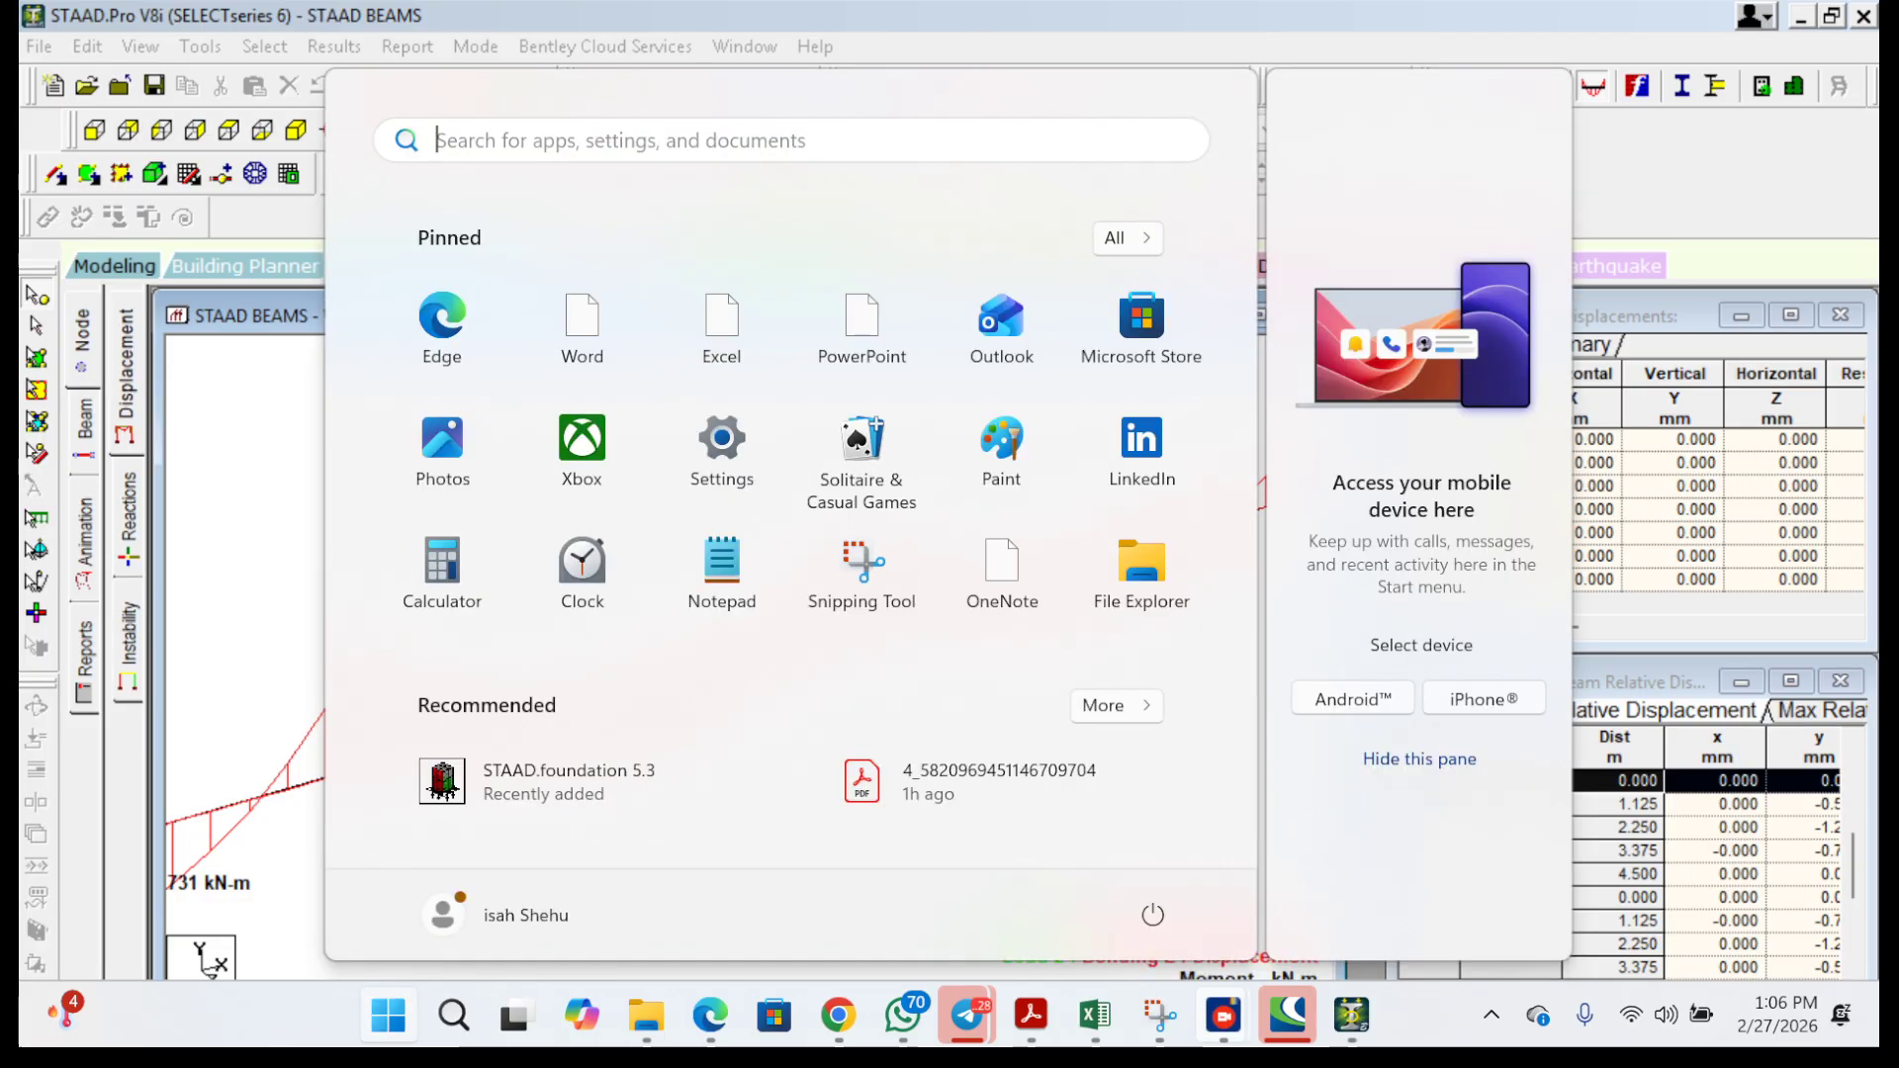
pyautogui.click(1030, 1026)
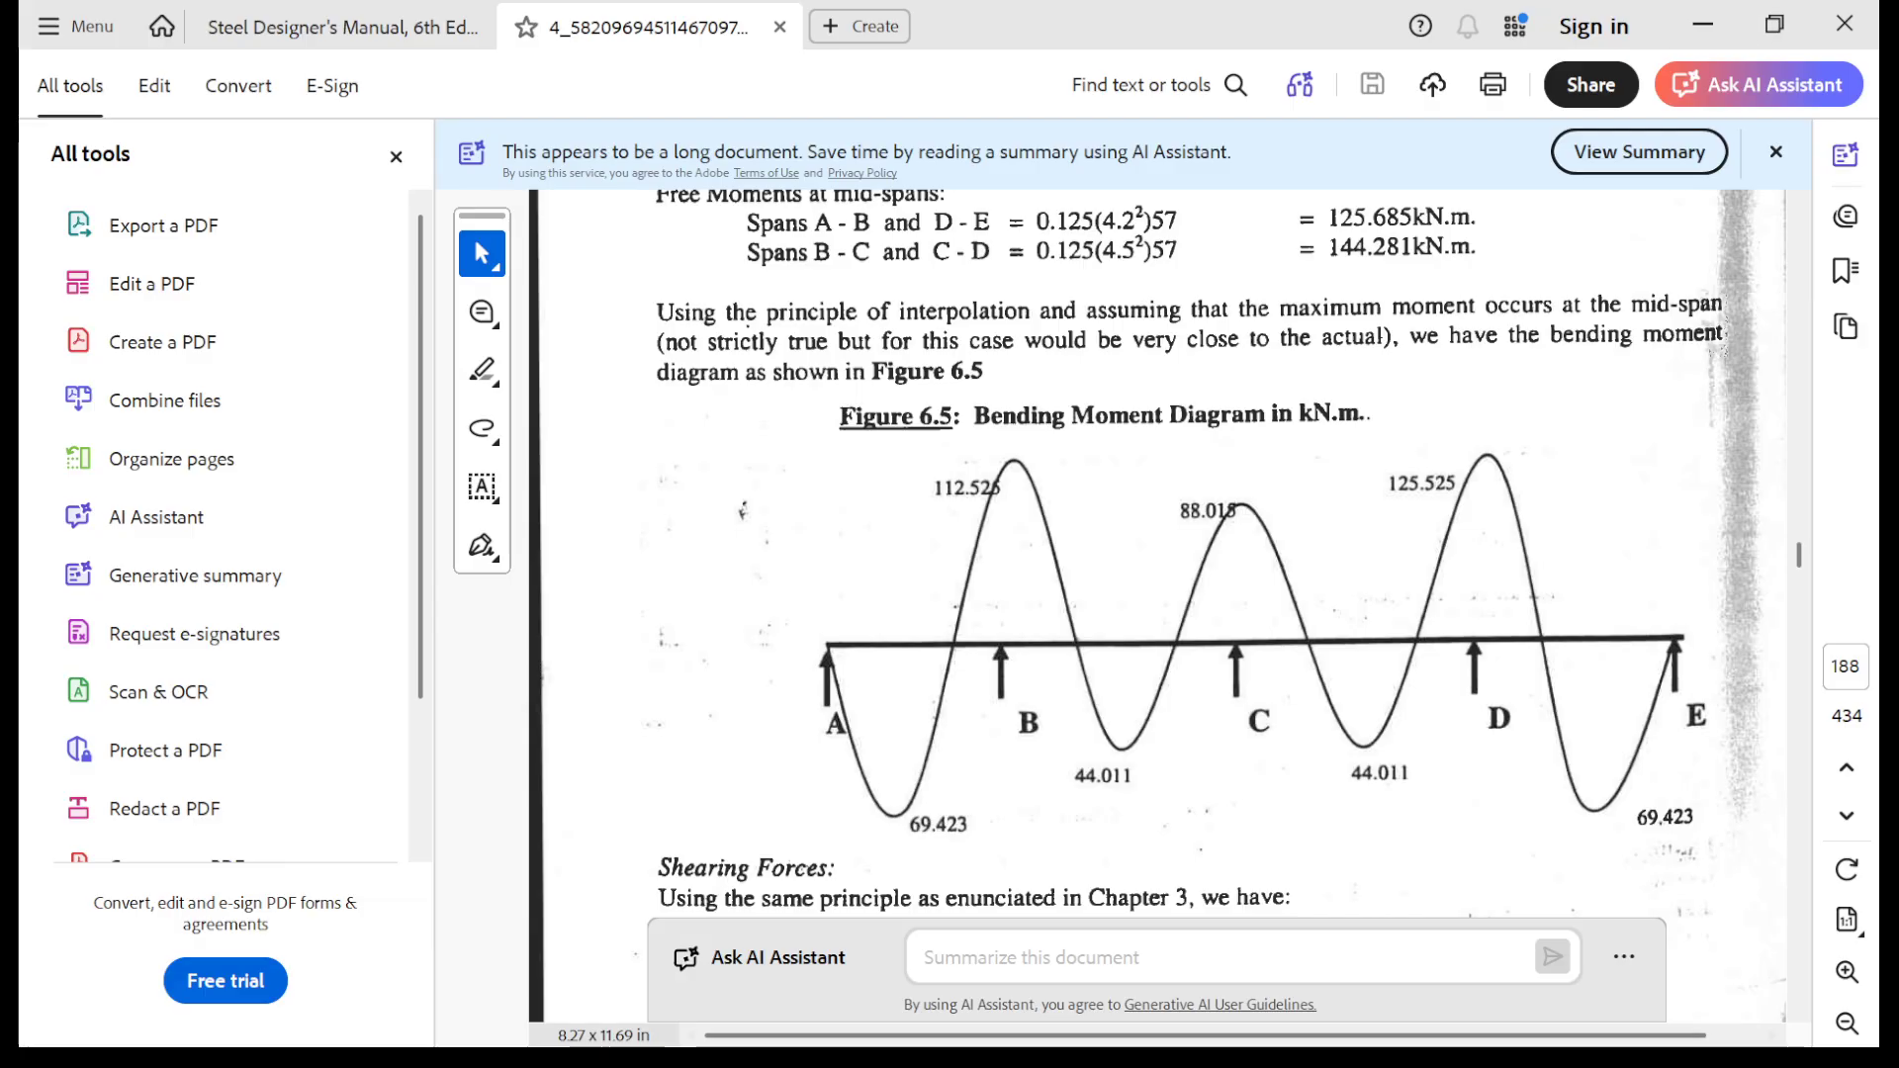
pyautogui.press('super')
pyautogui.click(1030, 1018)
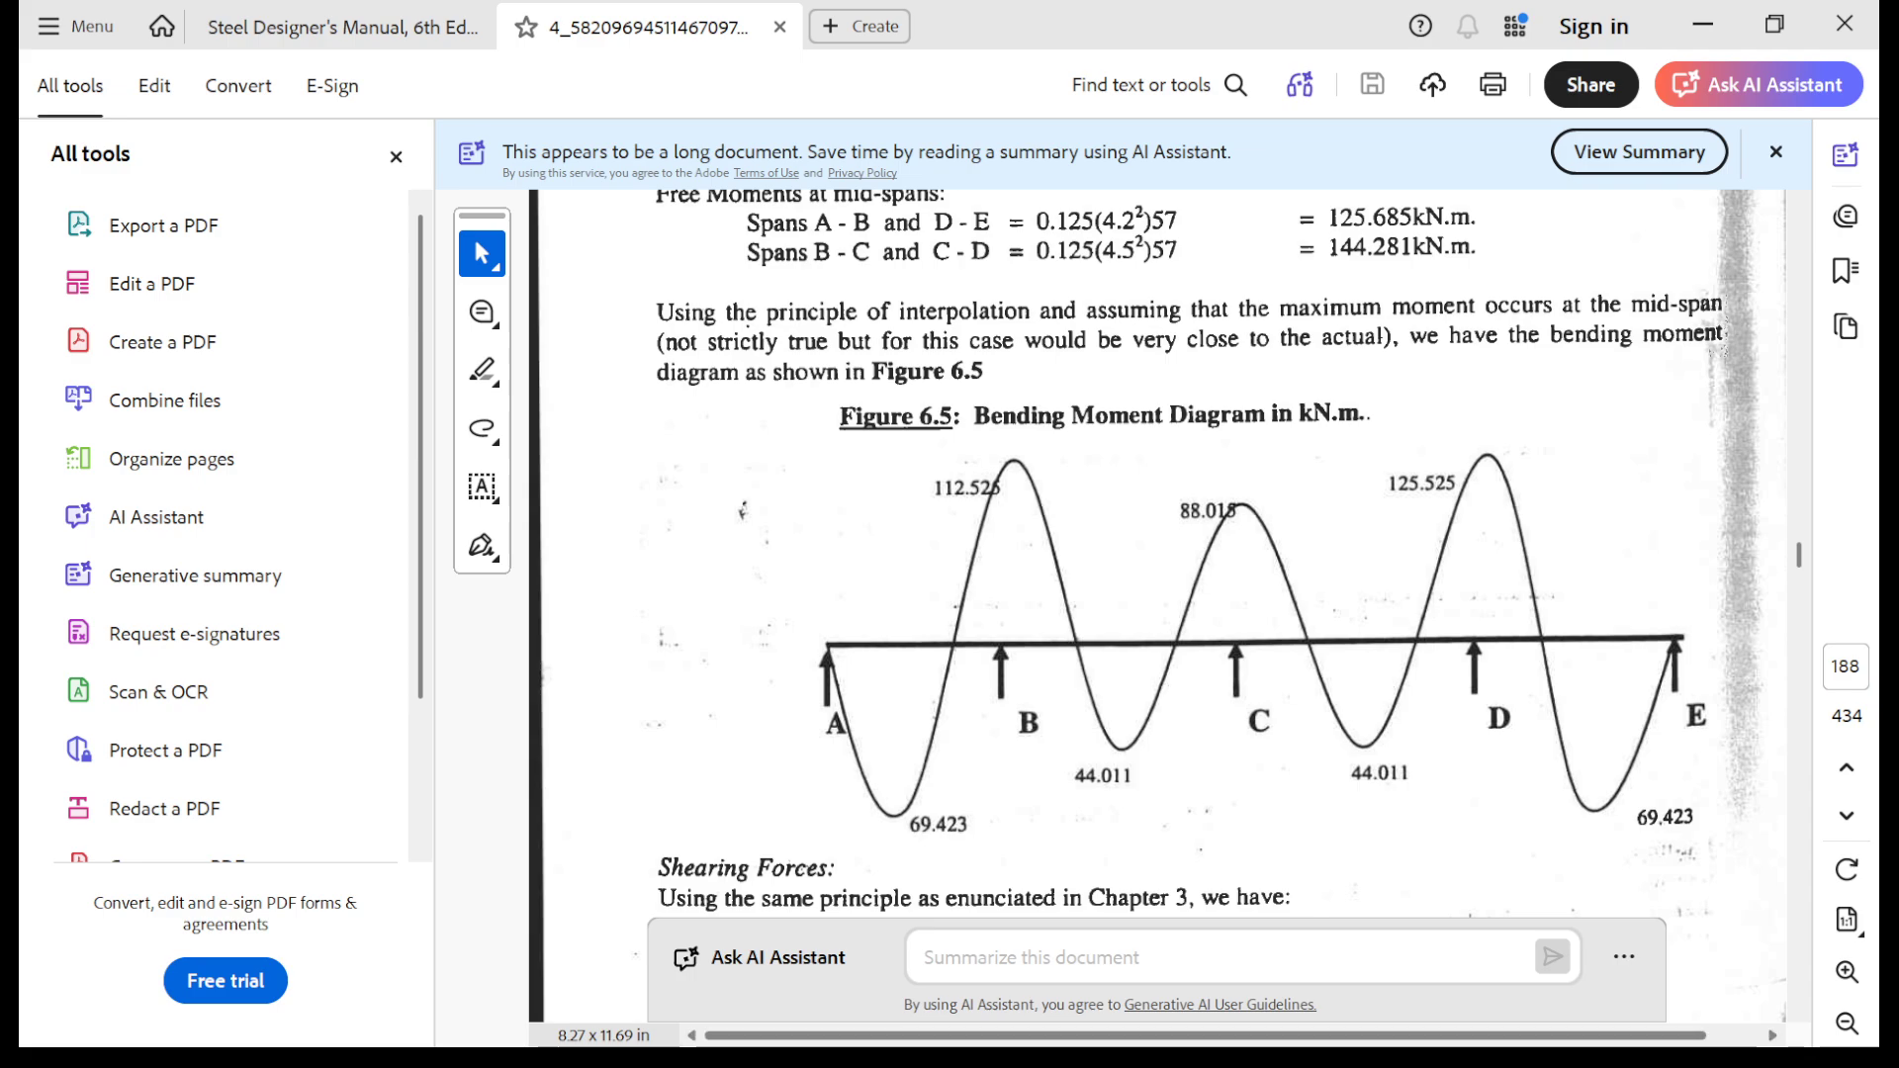
pyautogui.press('super')
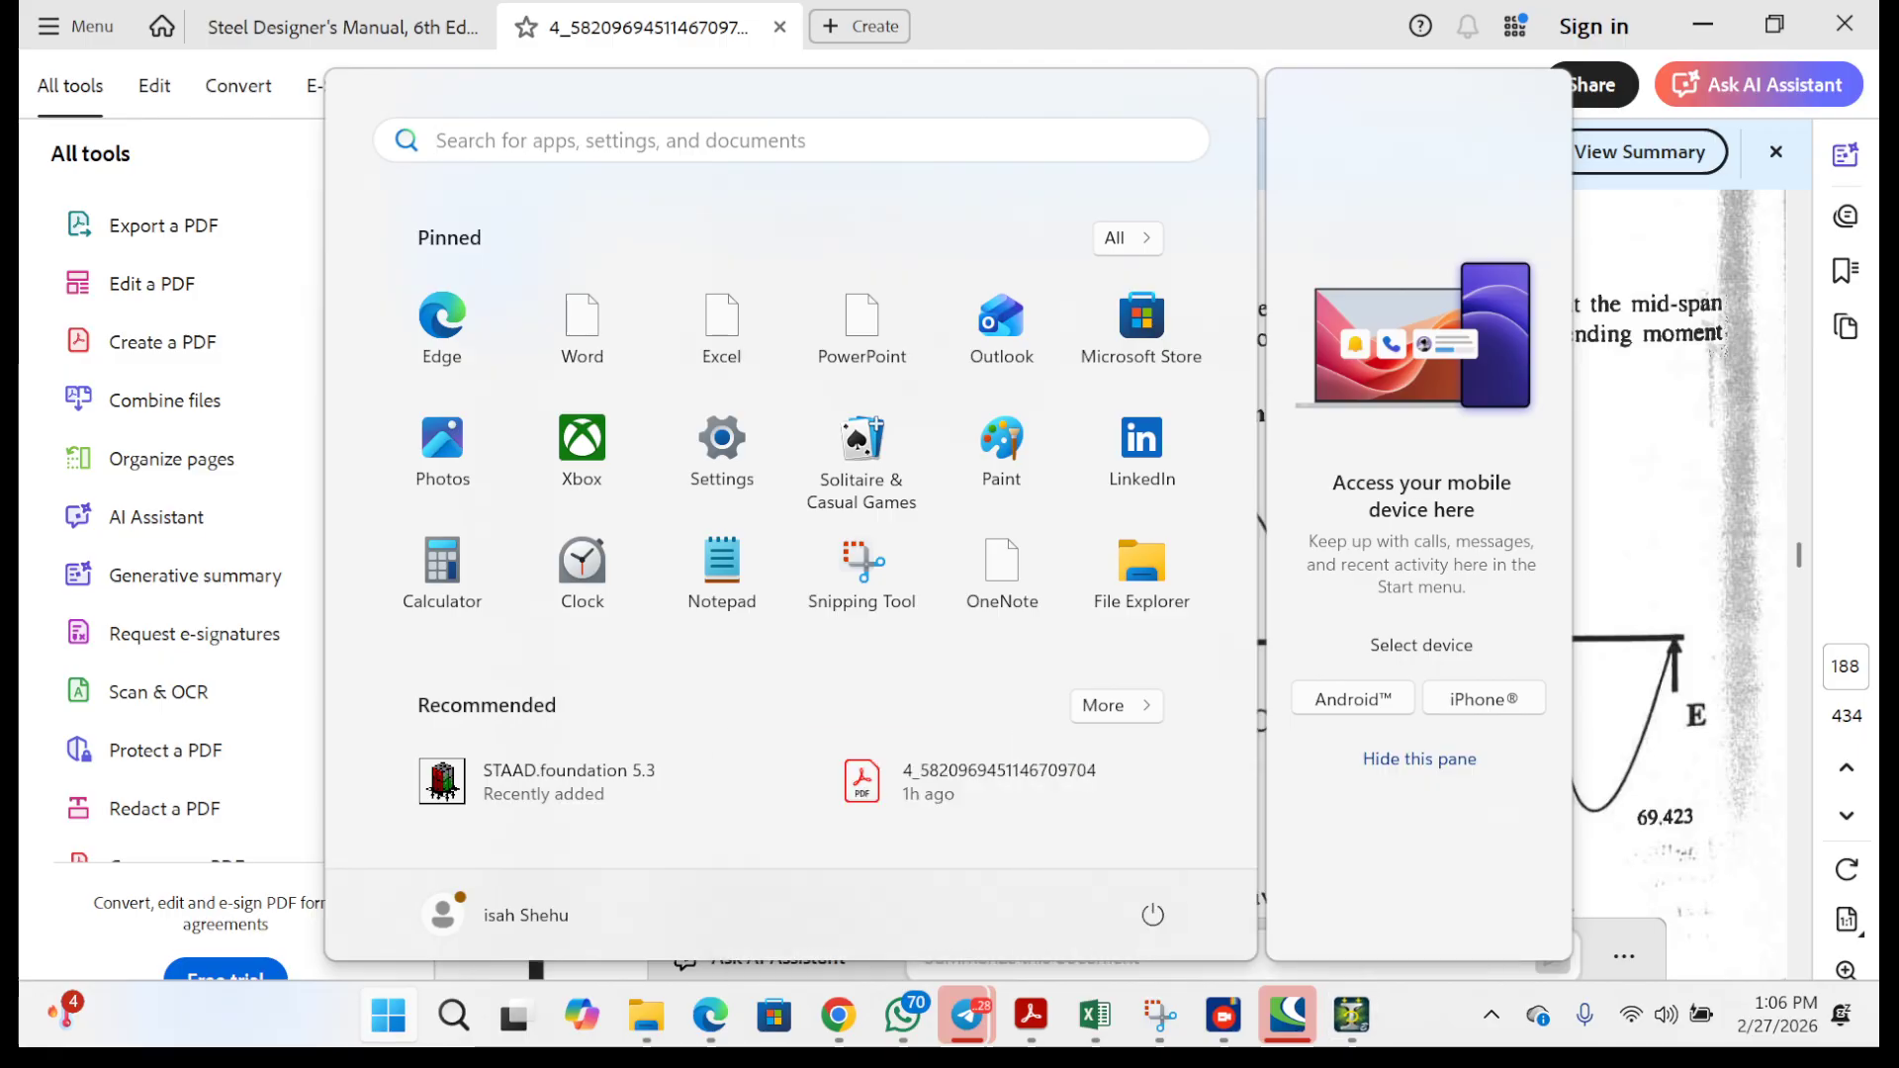
pyautogui.click(1351, 1015)
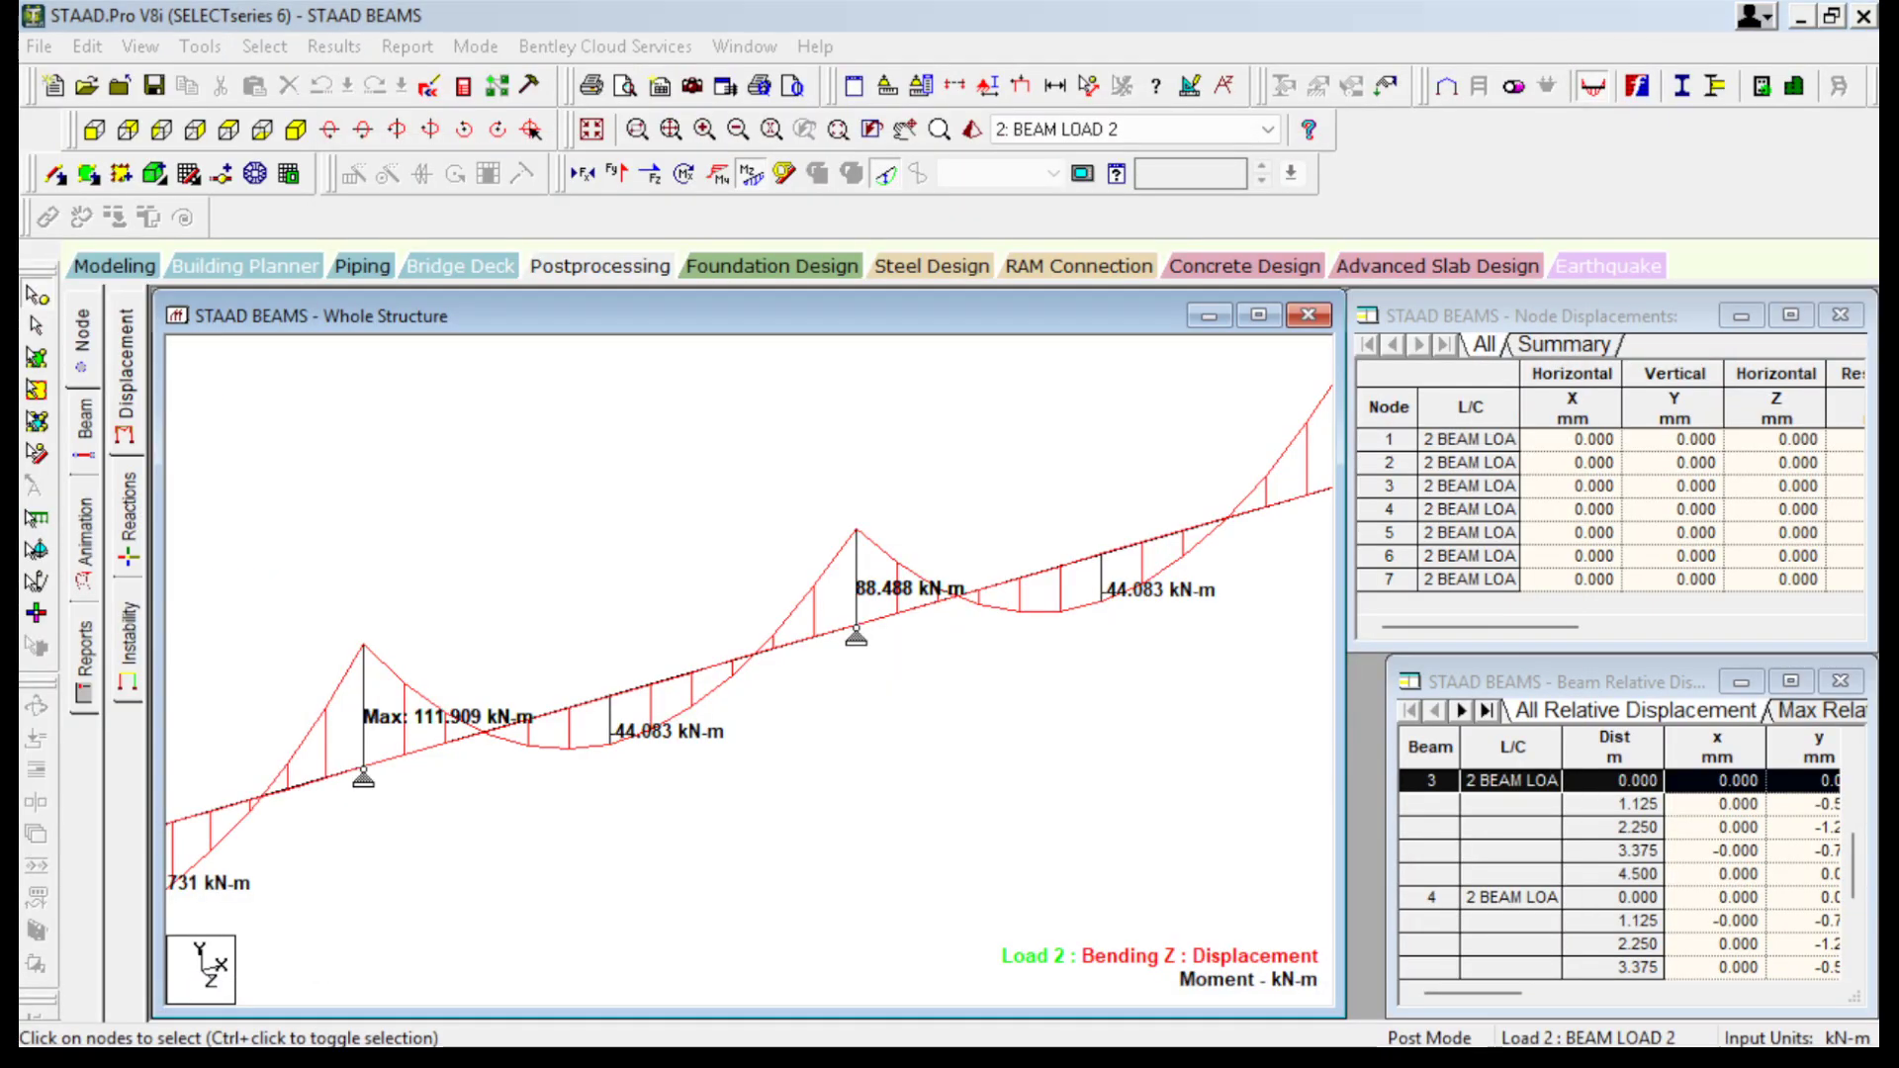
pyautogui.press('super')
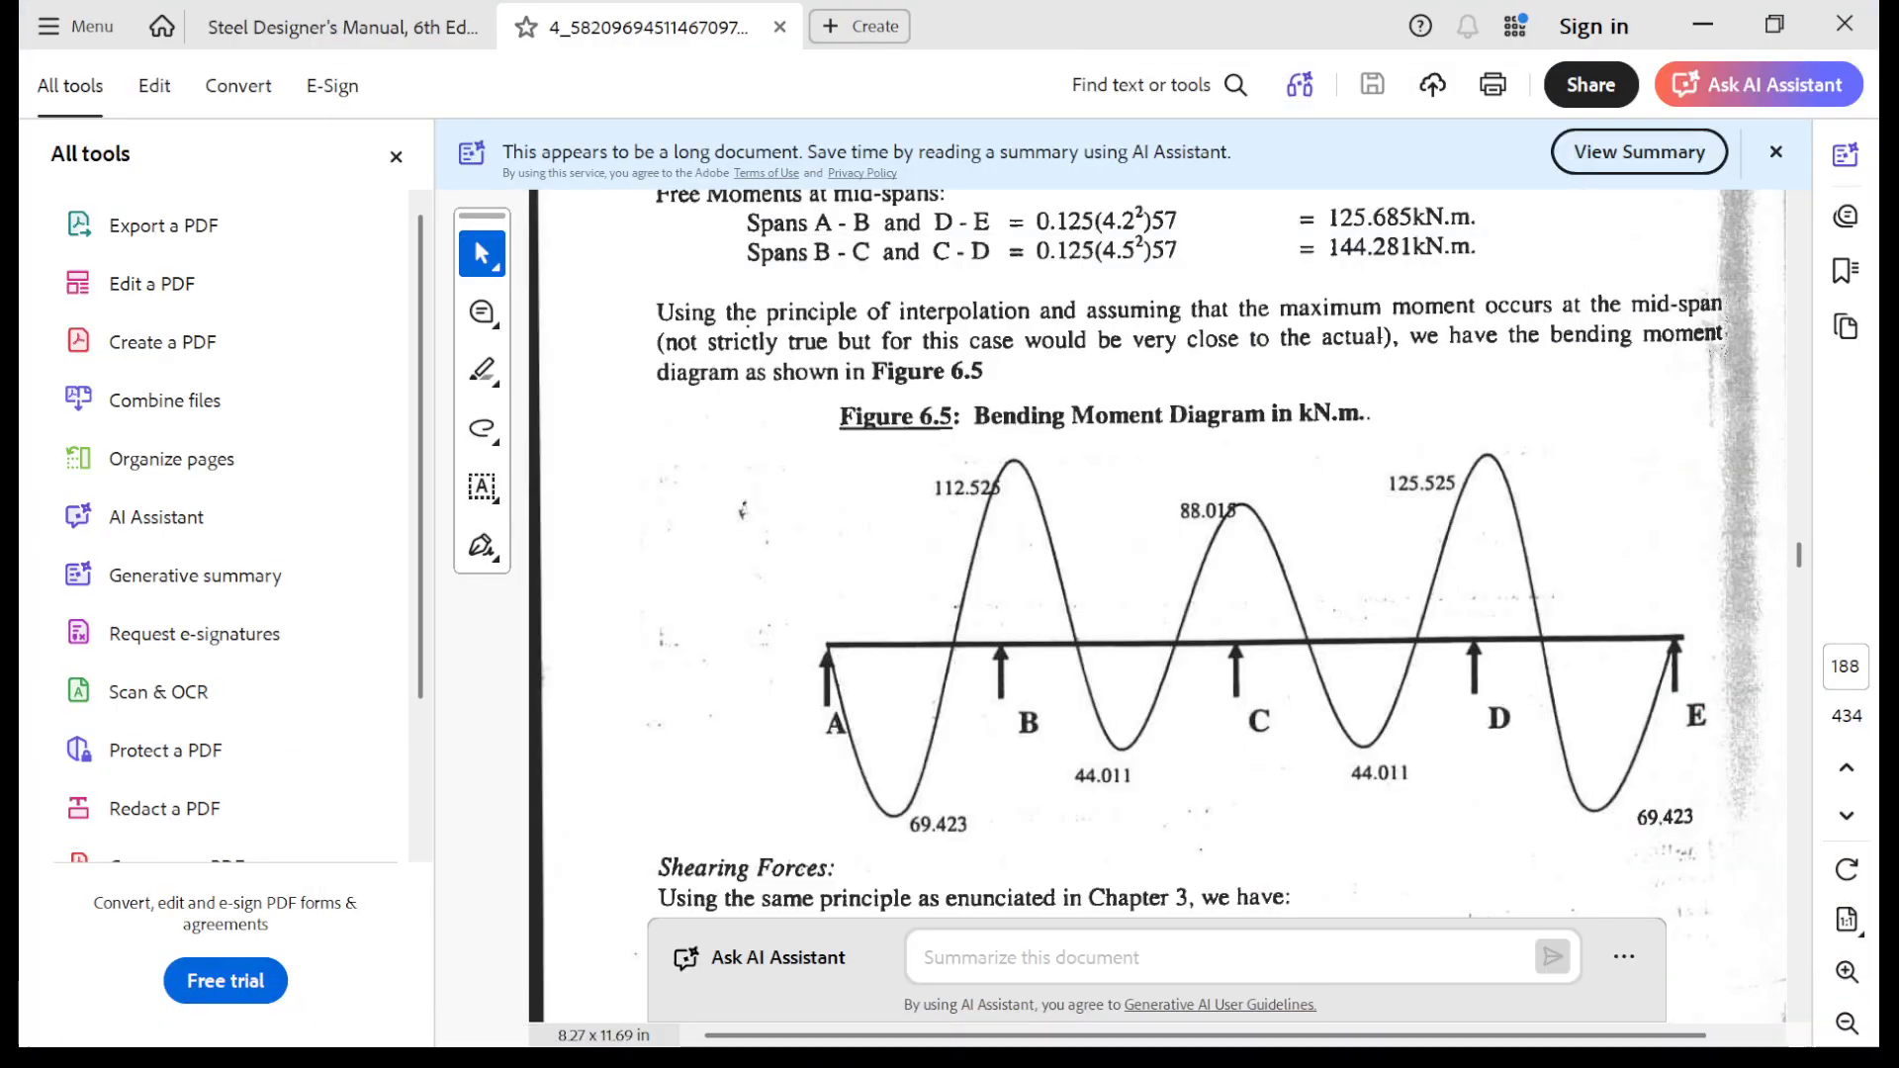
pyautogui.press('super')
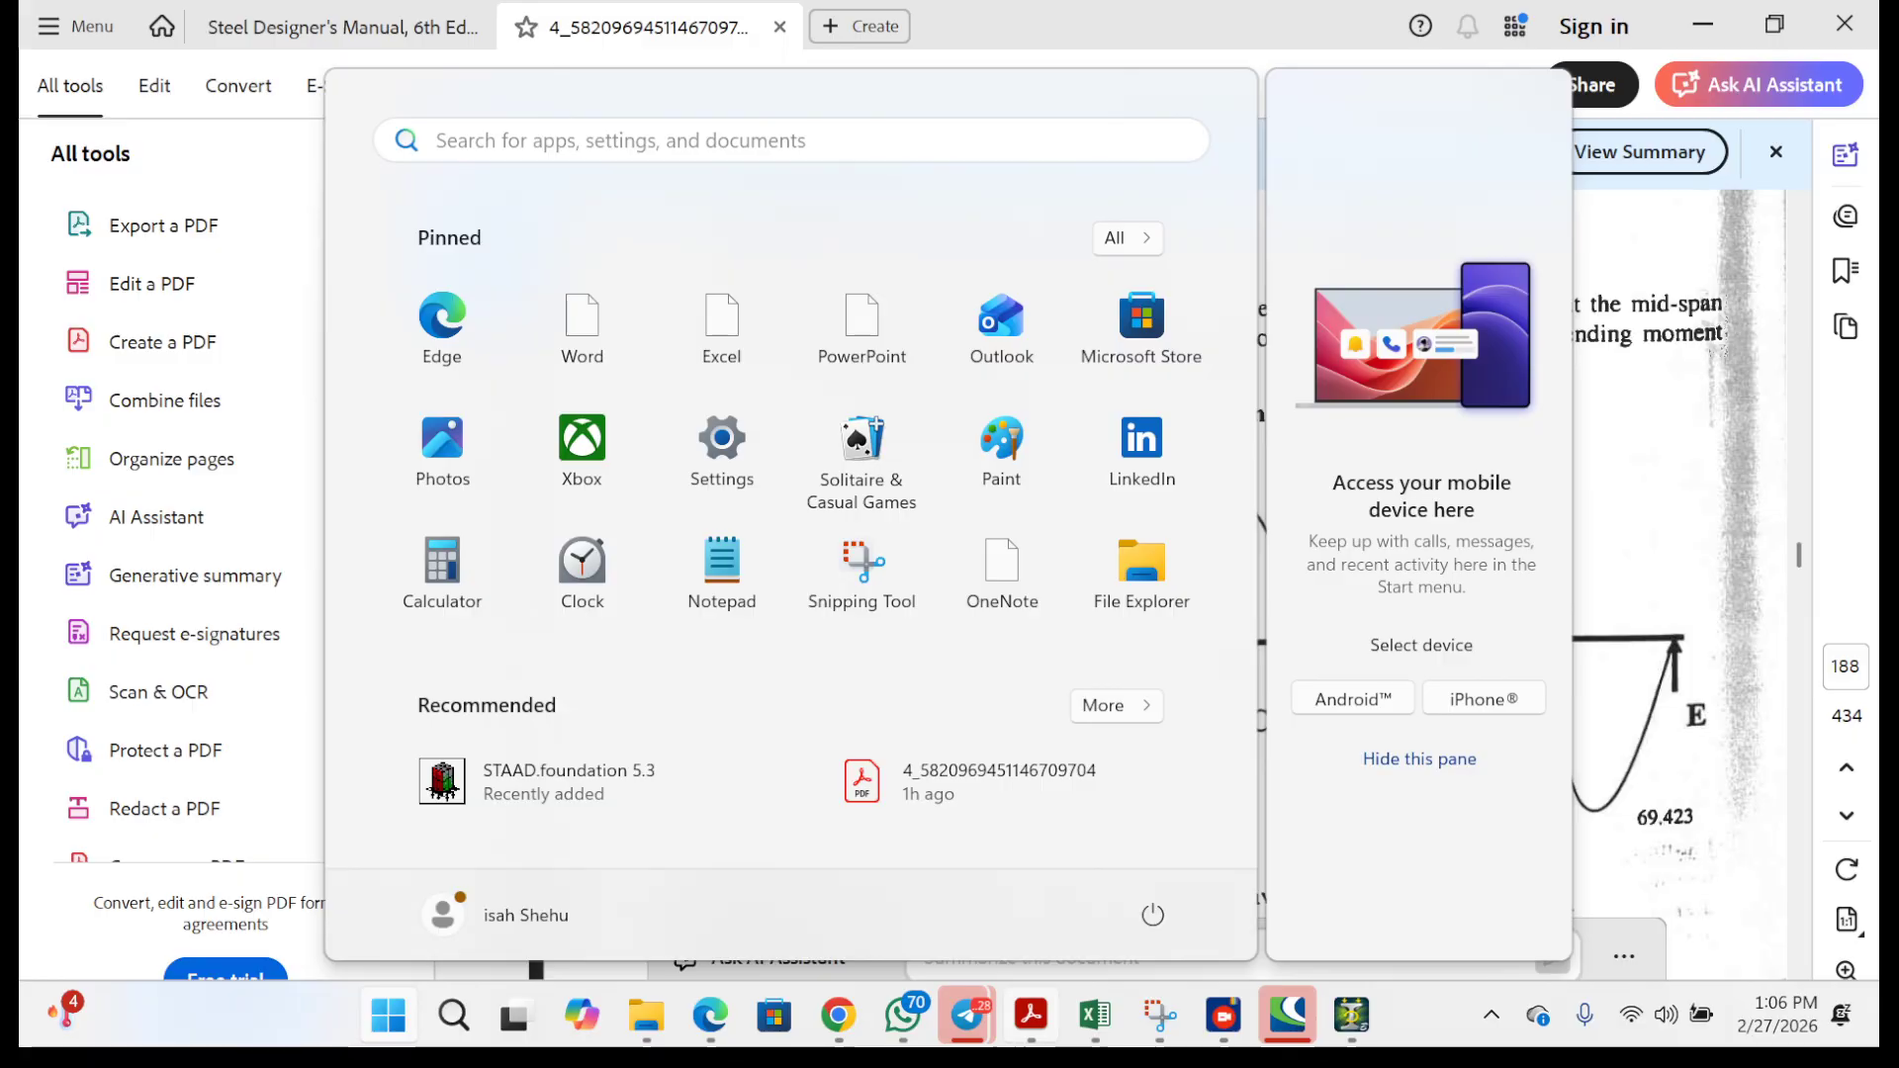
pyautogui.moveTo(1031, 1019)
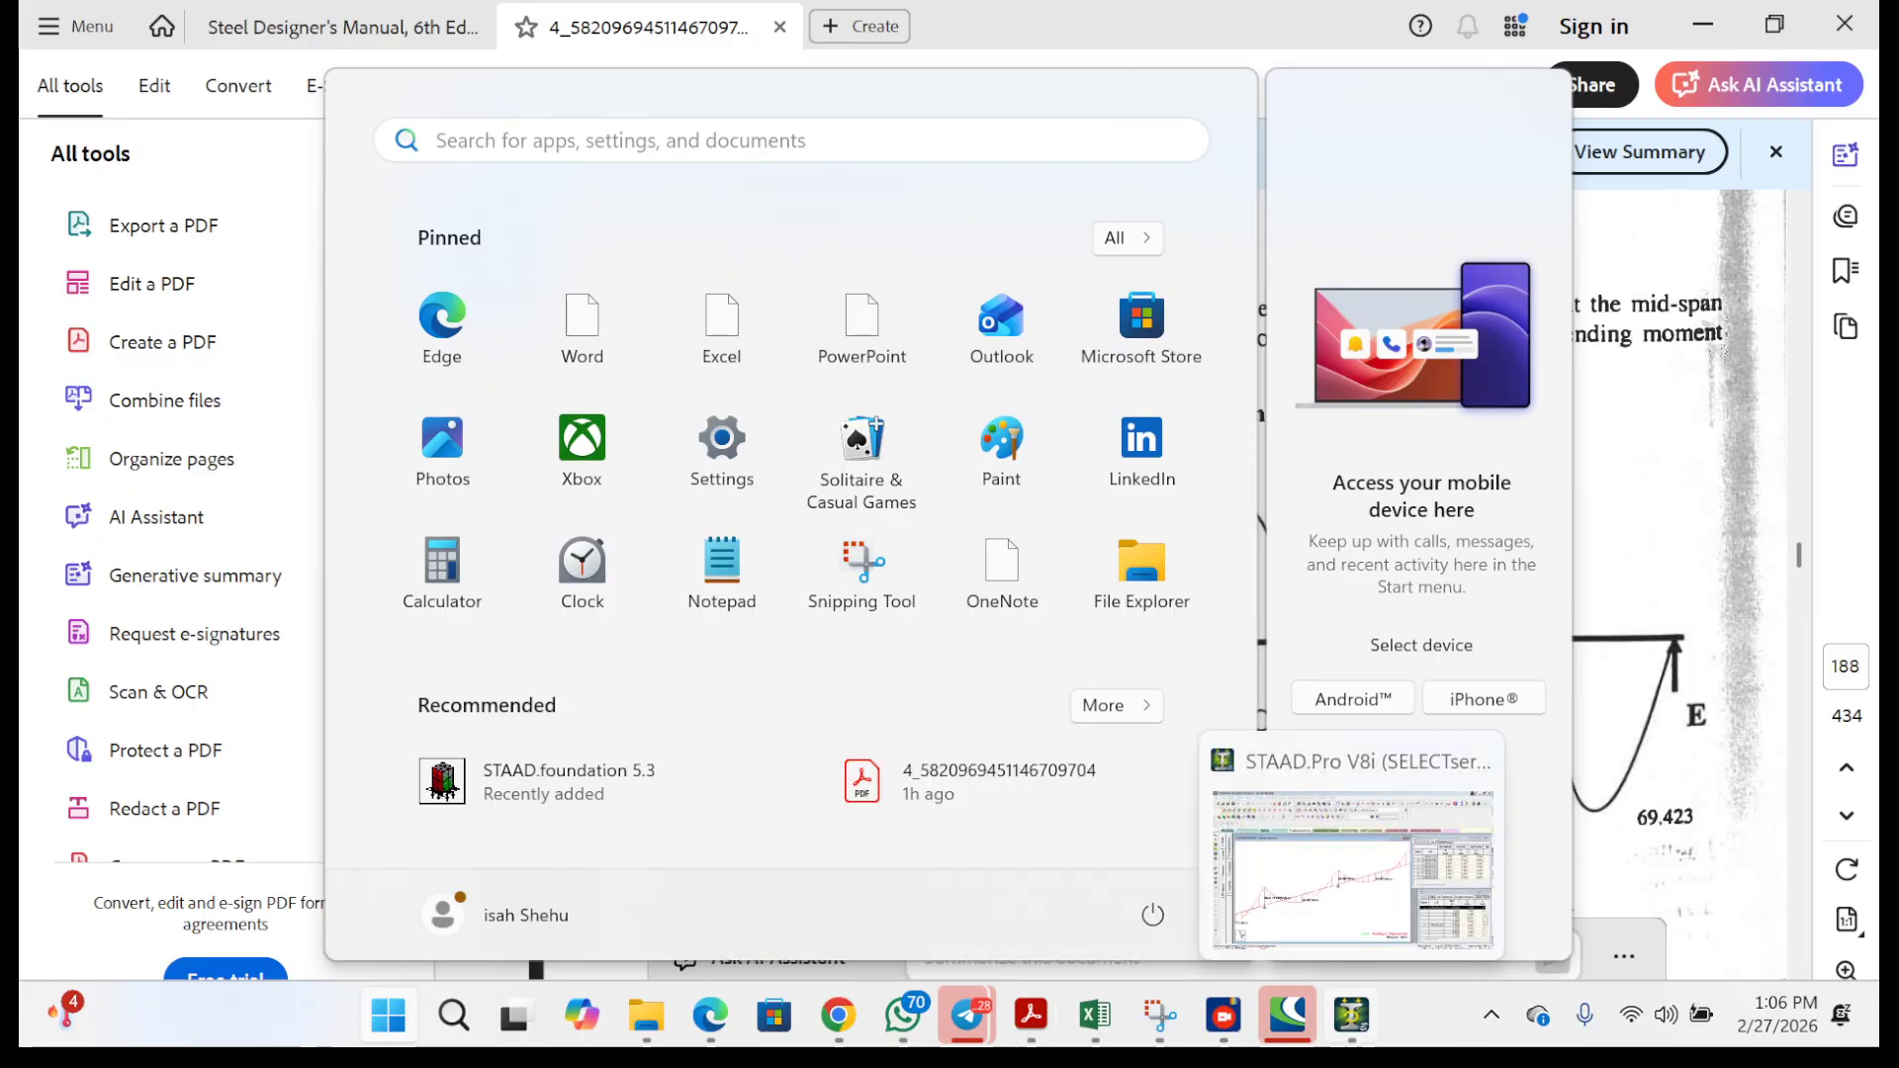
pyautogui.click(1351, 1014)
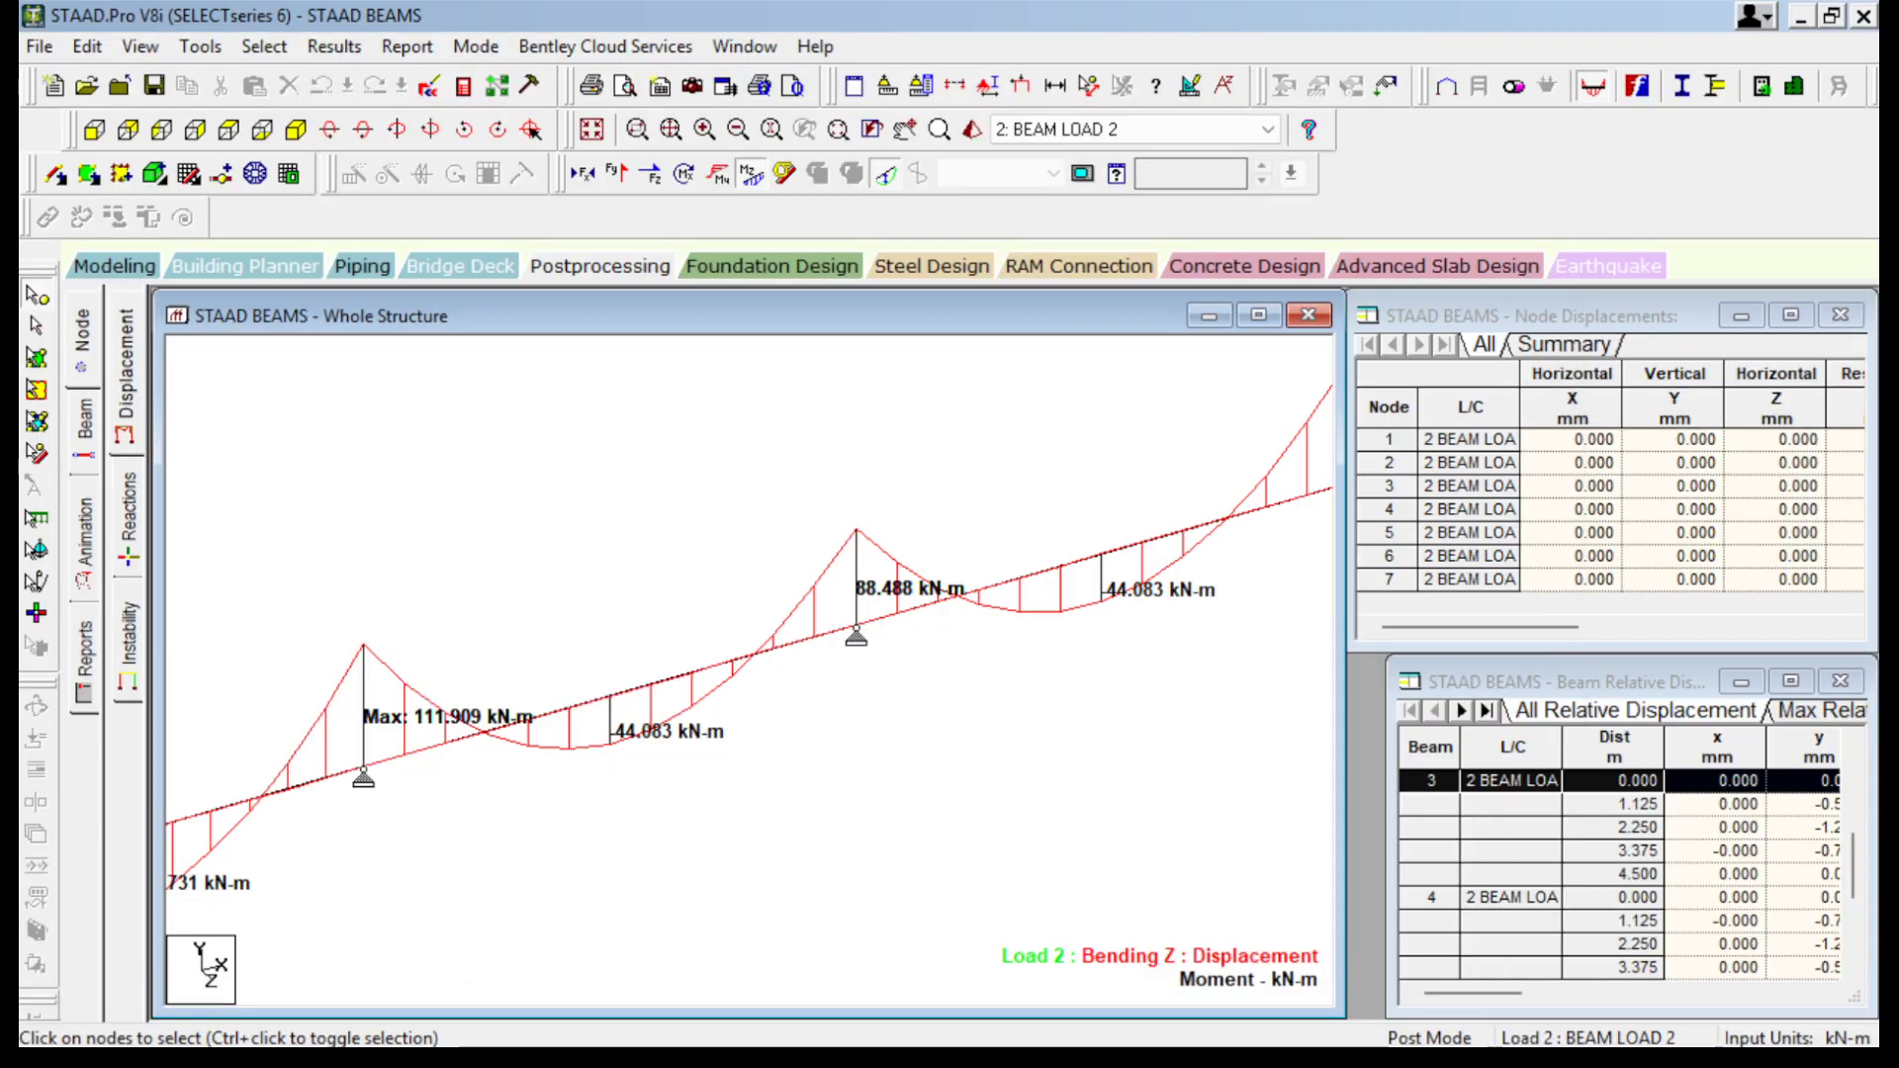
pyautogui.press('super')
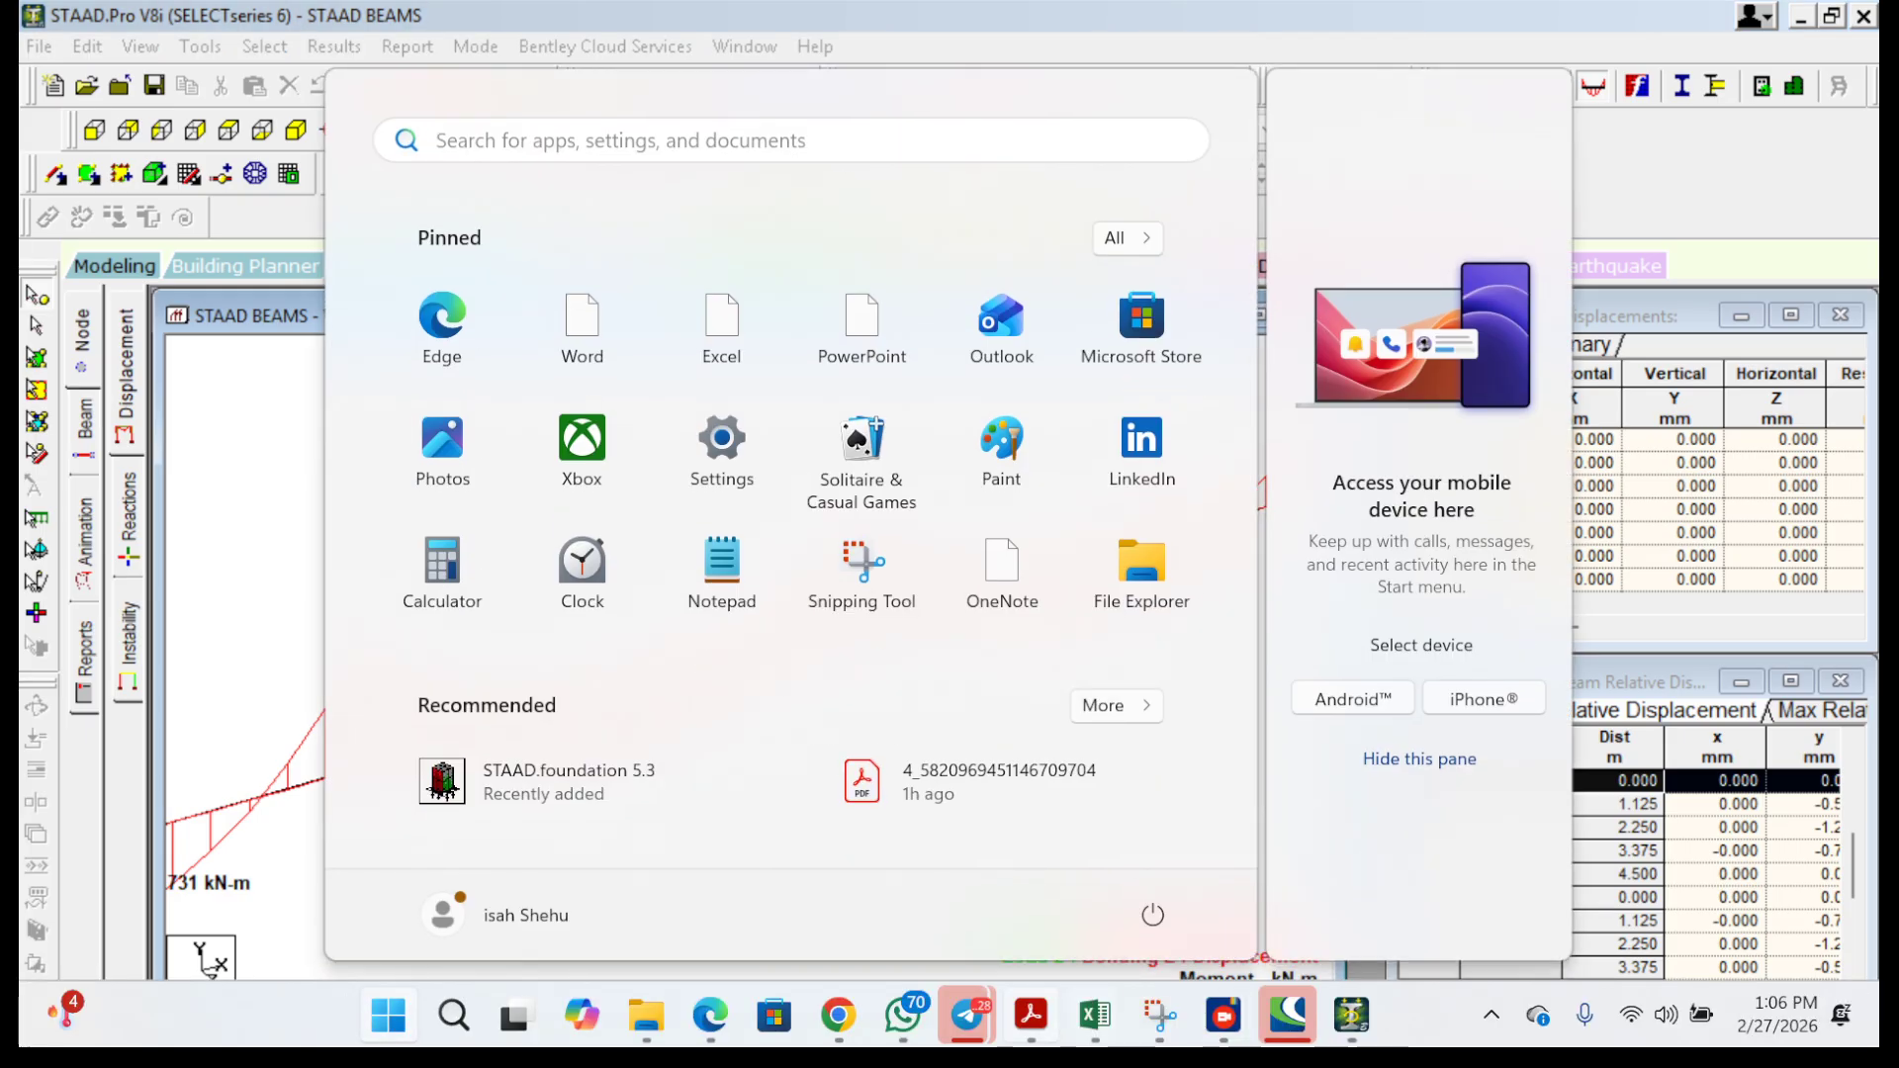
pyautogui.click(1031, 1015)
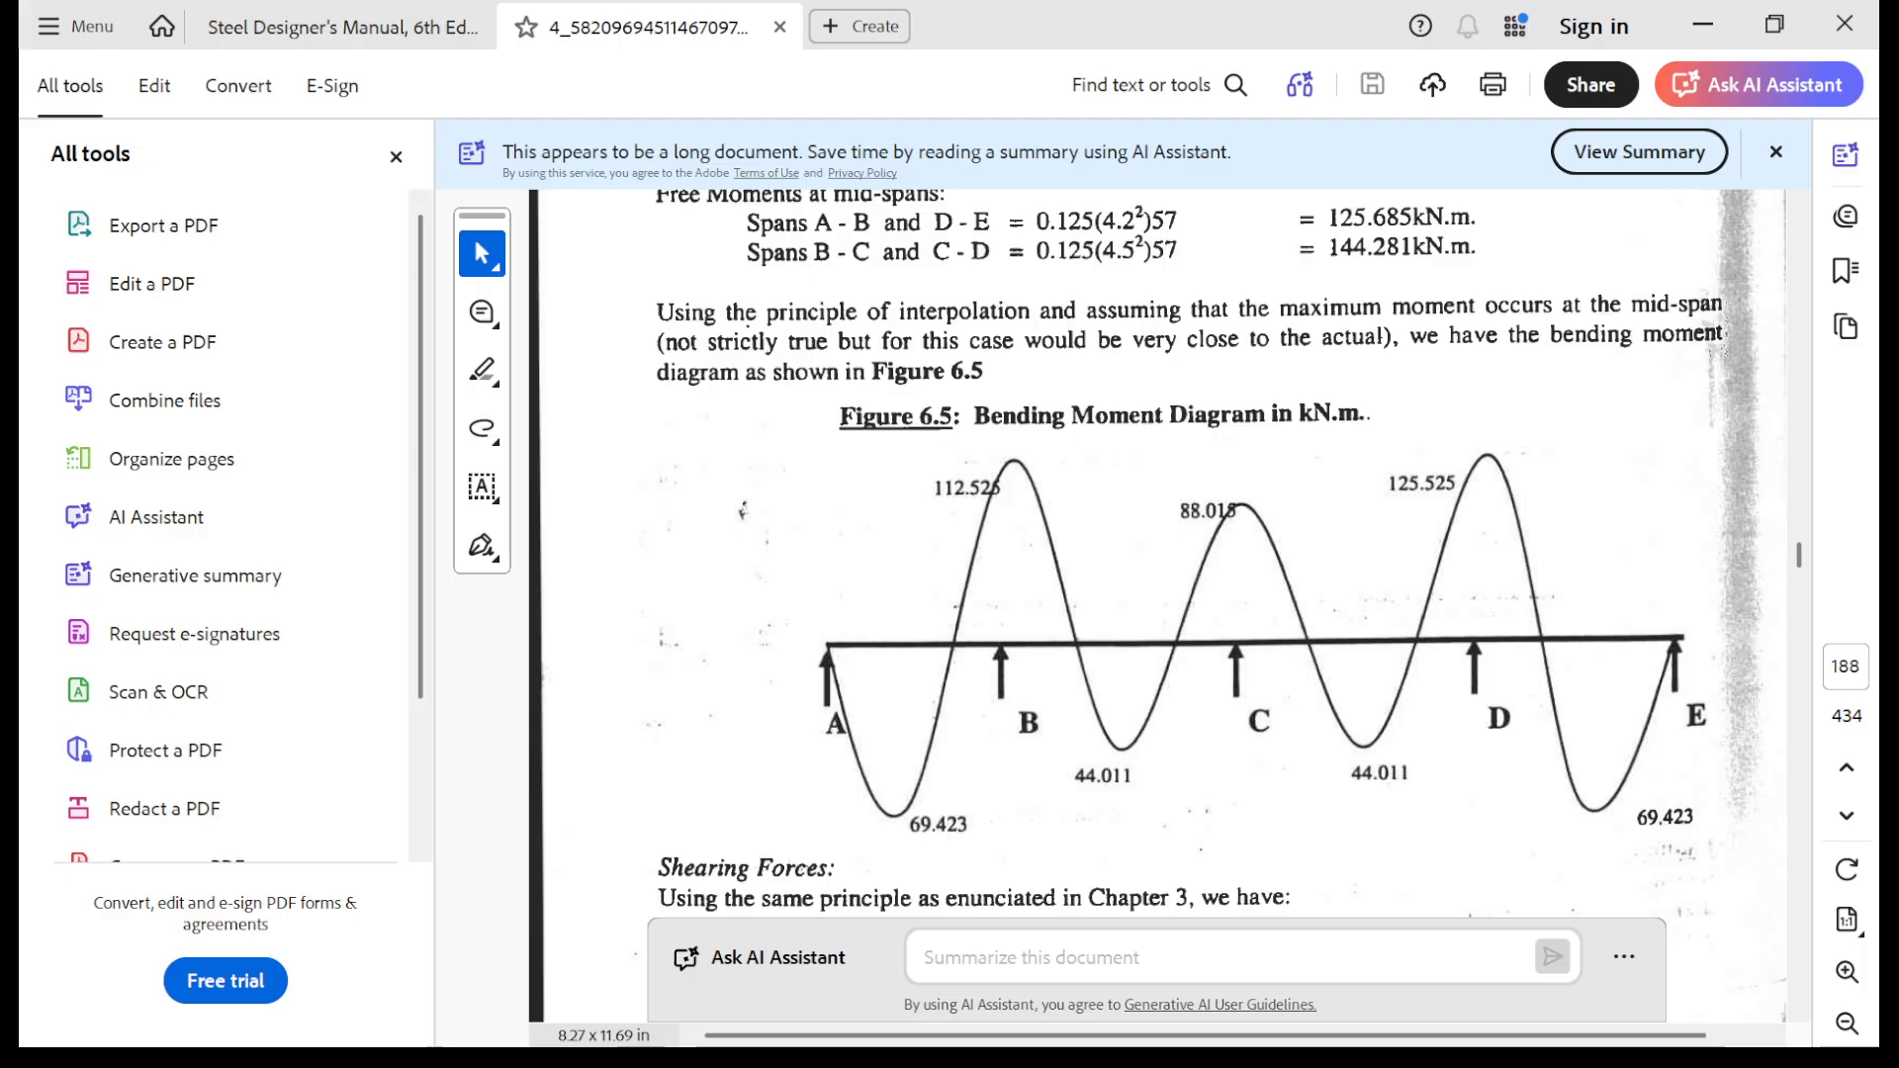
# Return to STAAD.Pro and examine the bending moments from the first end span to the middle support.
pyautogui.press('super')
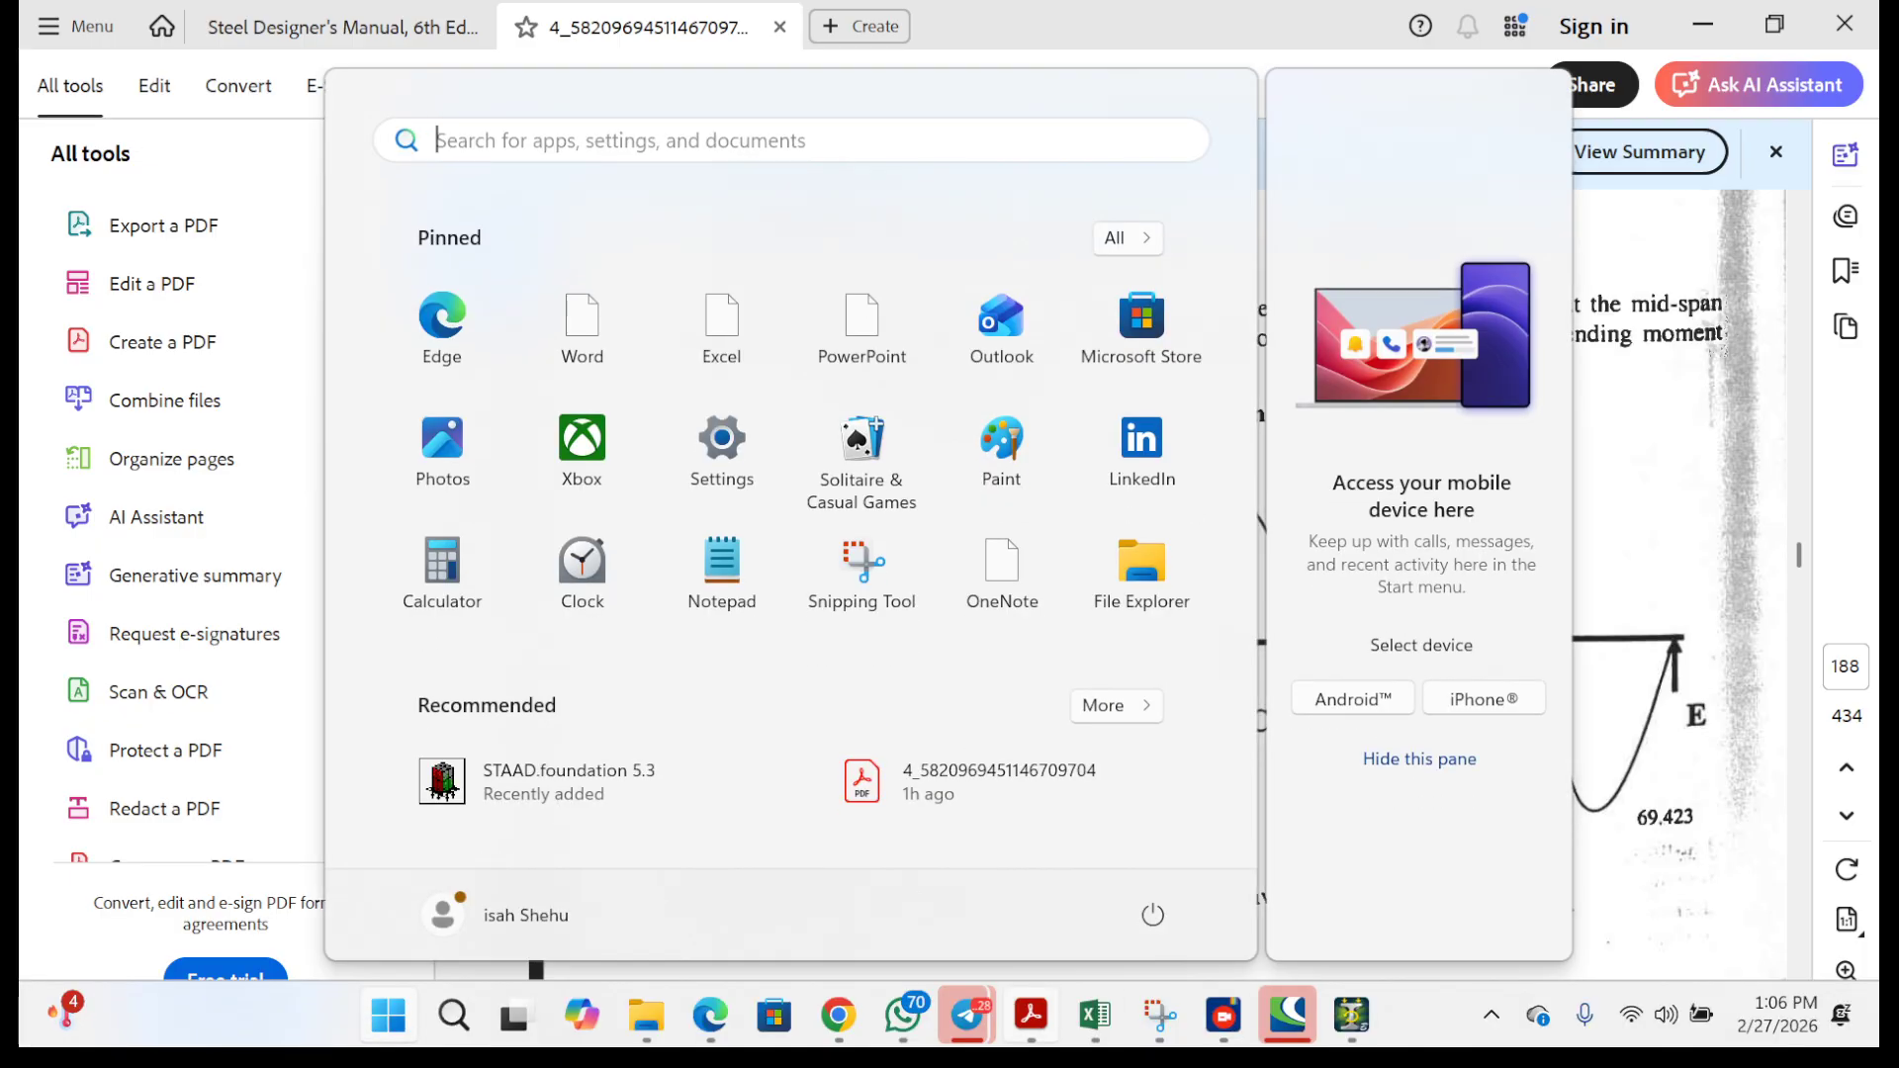
pyautogui.press('super')
pyautogui.press('super')
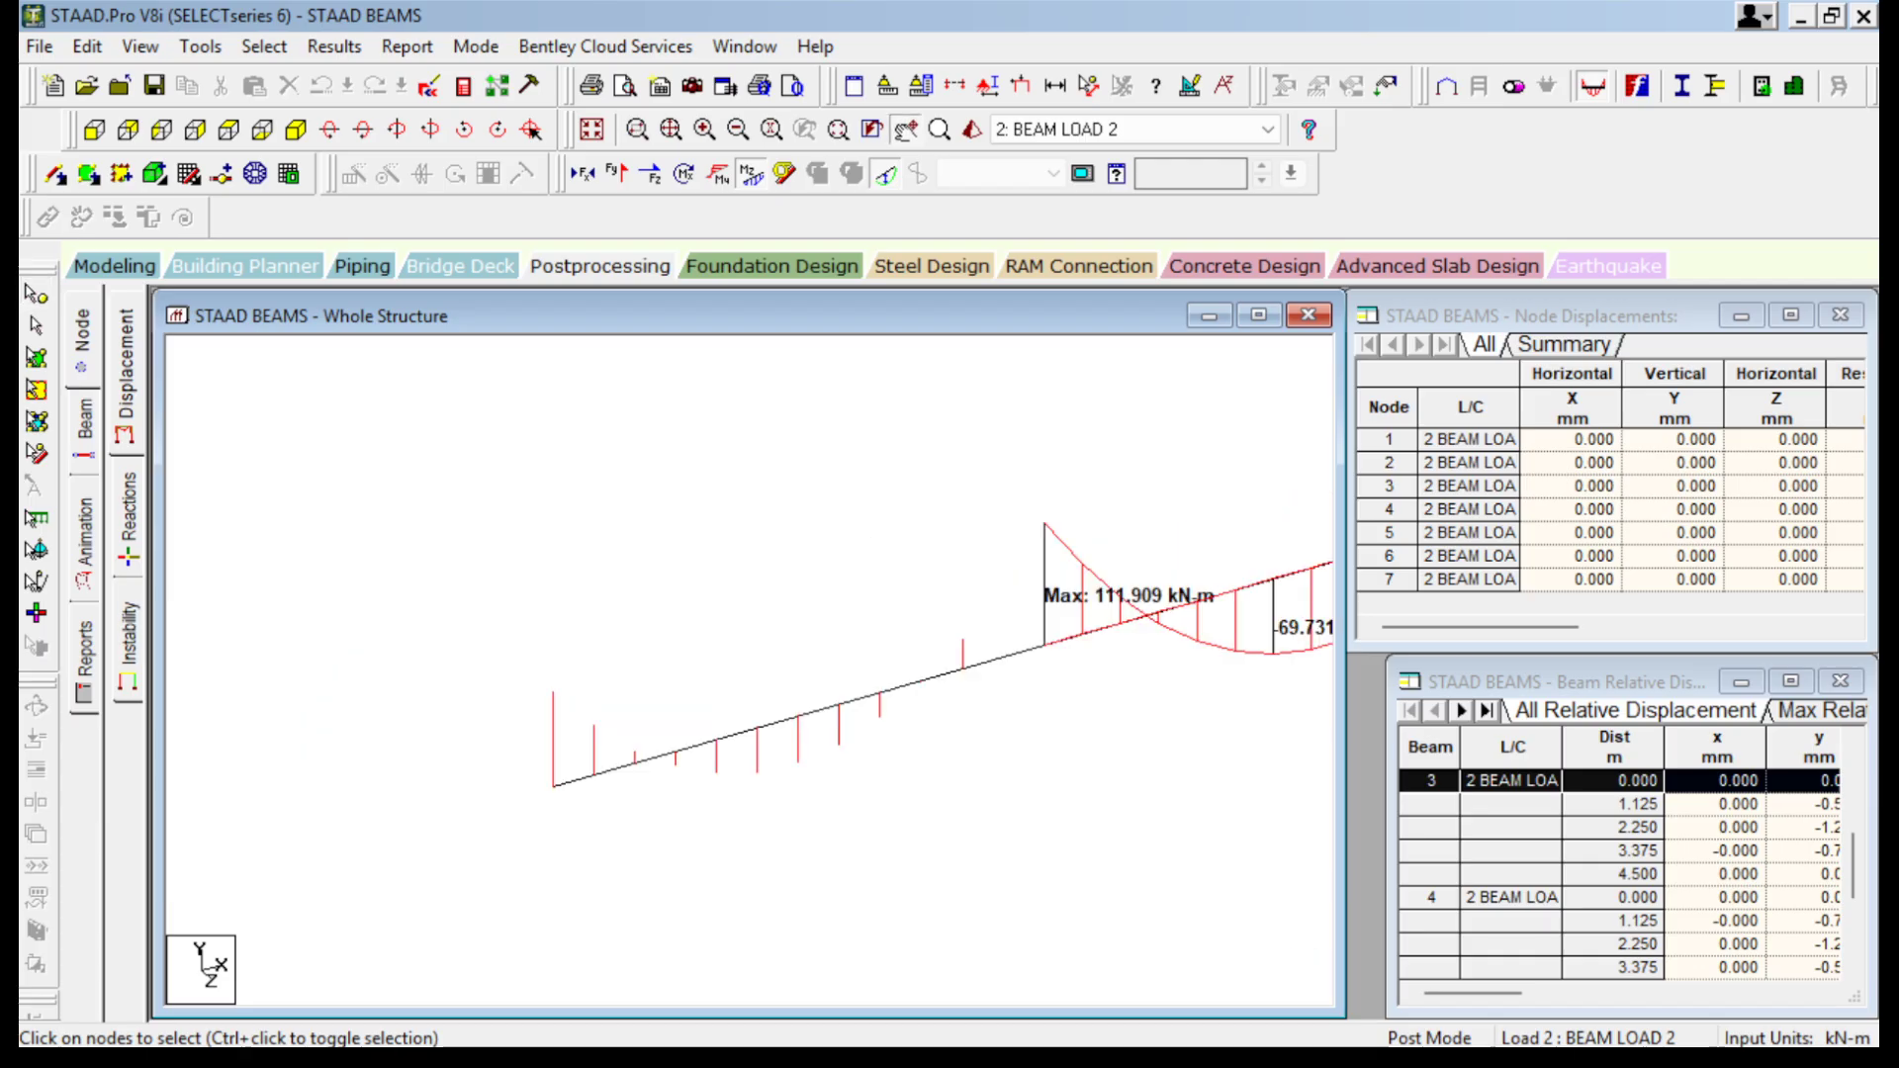
pyautogui.moveTo(791, 693); pyautogui.dragTo(1173, 496, button='middle')
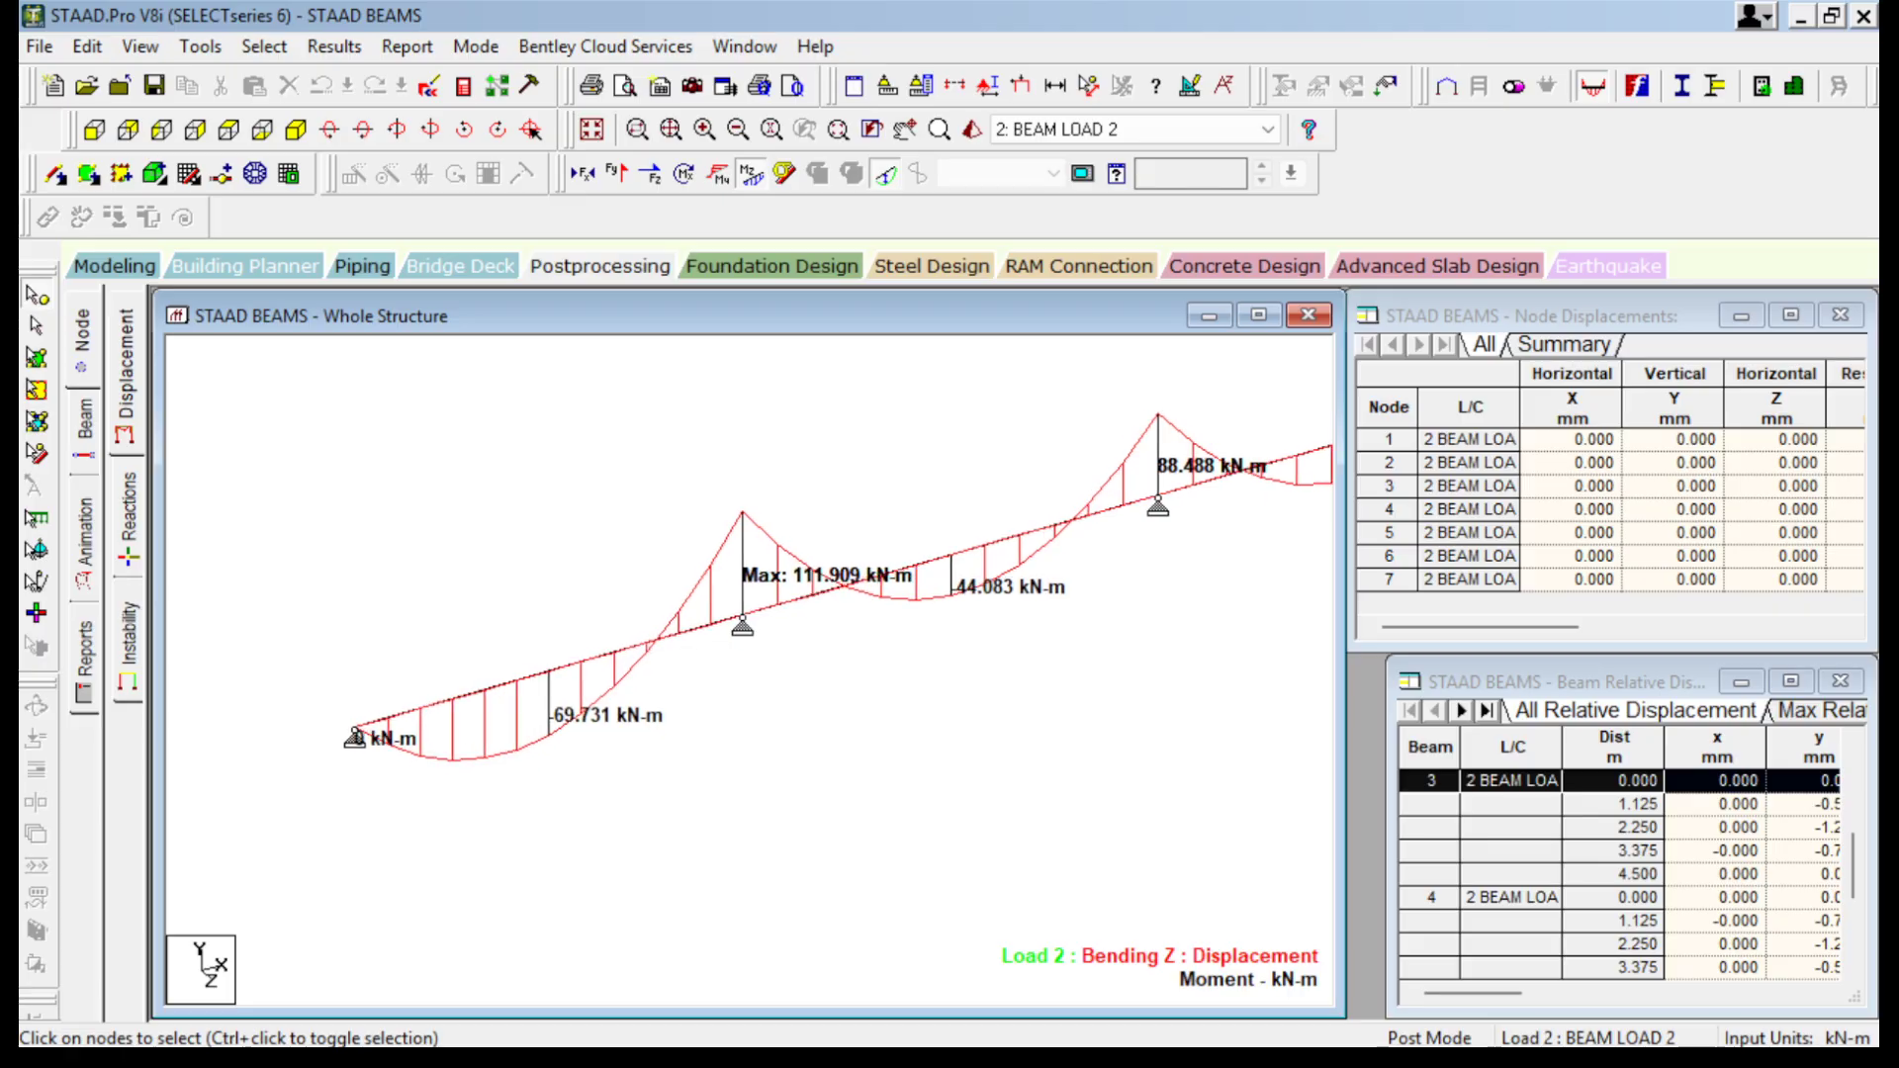
pyautogui.scroll(2, 859, 513)
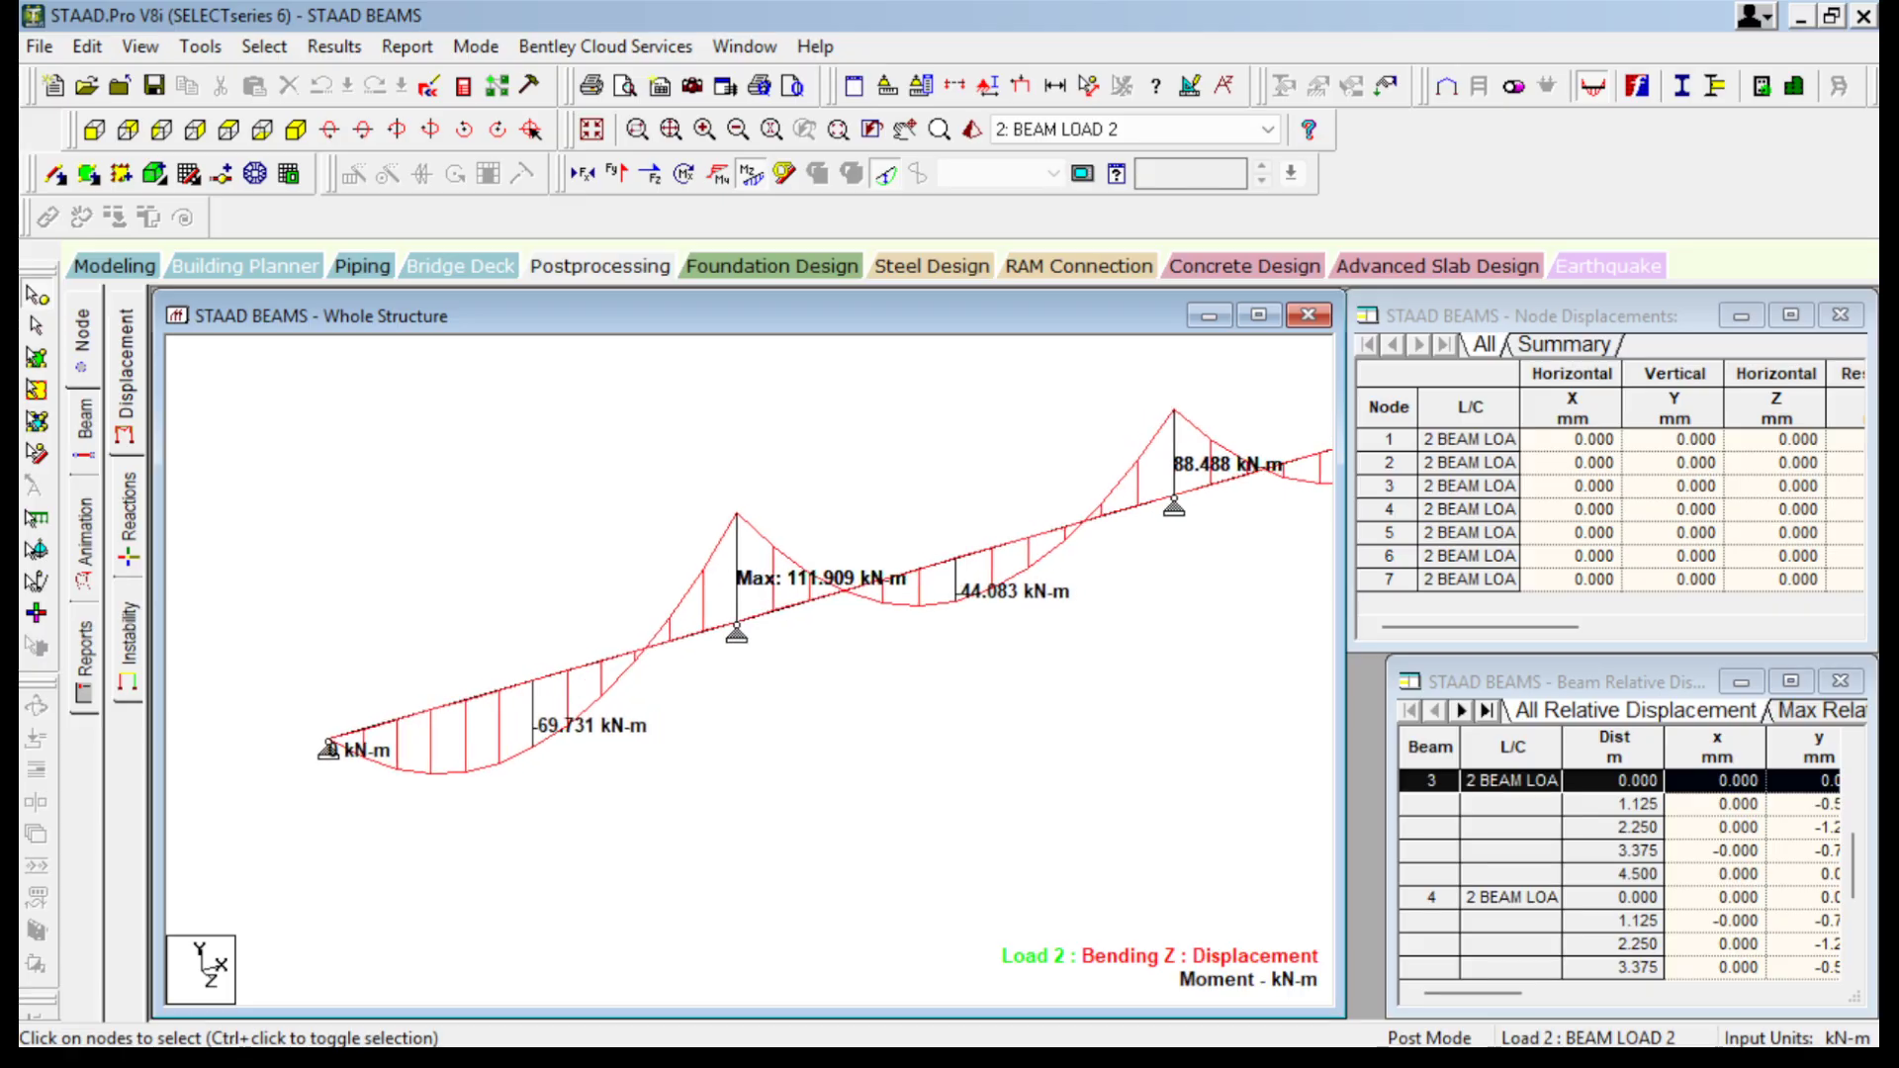
pyautogui.press('super')
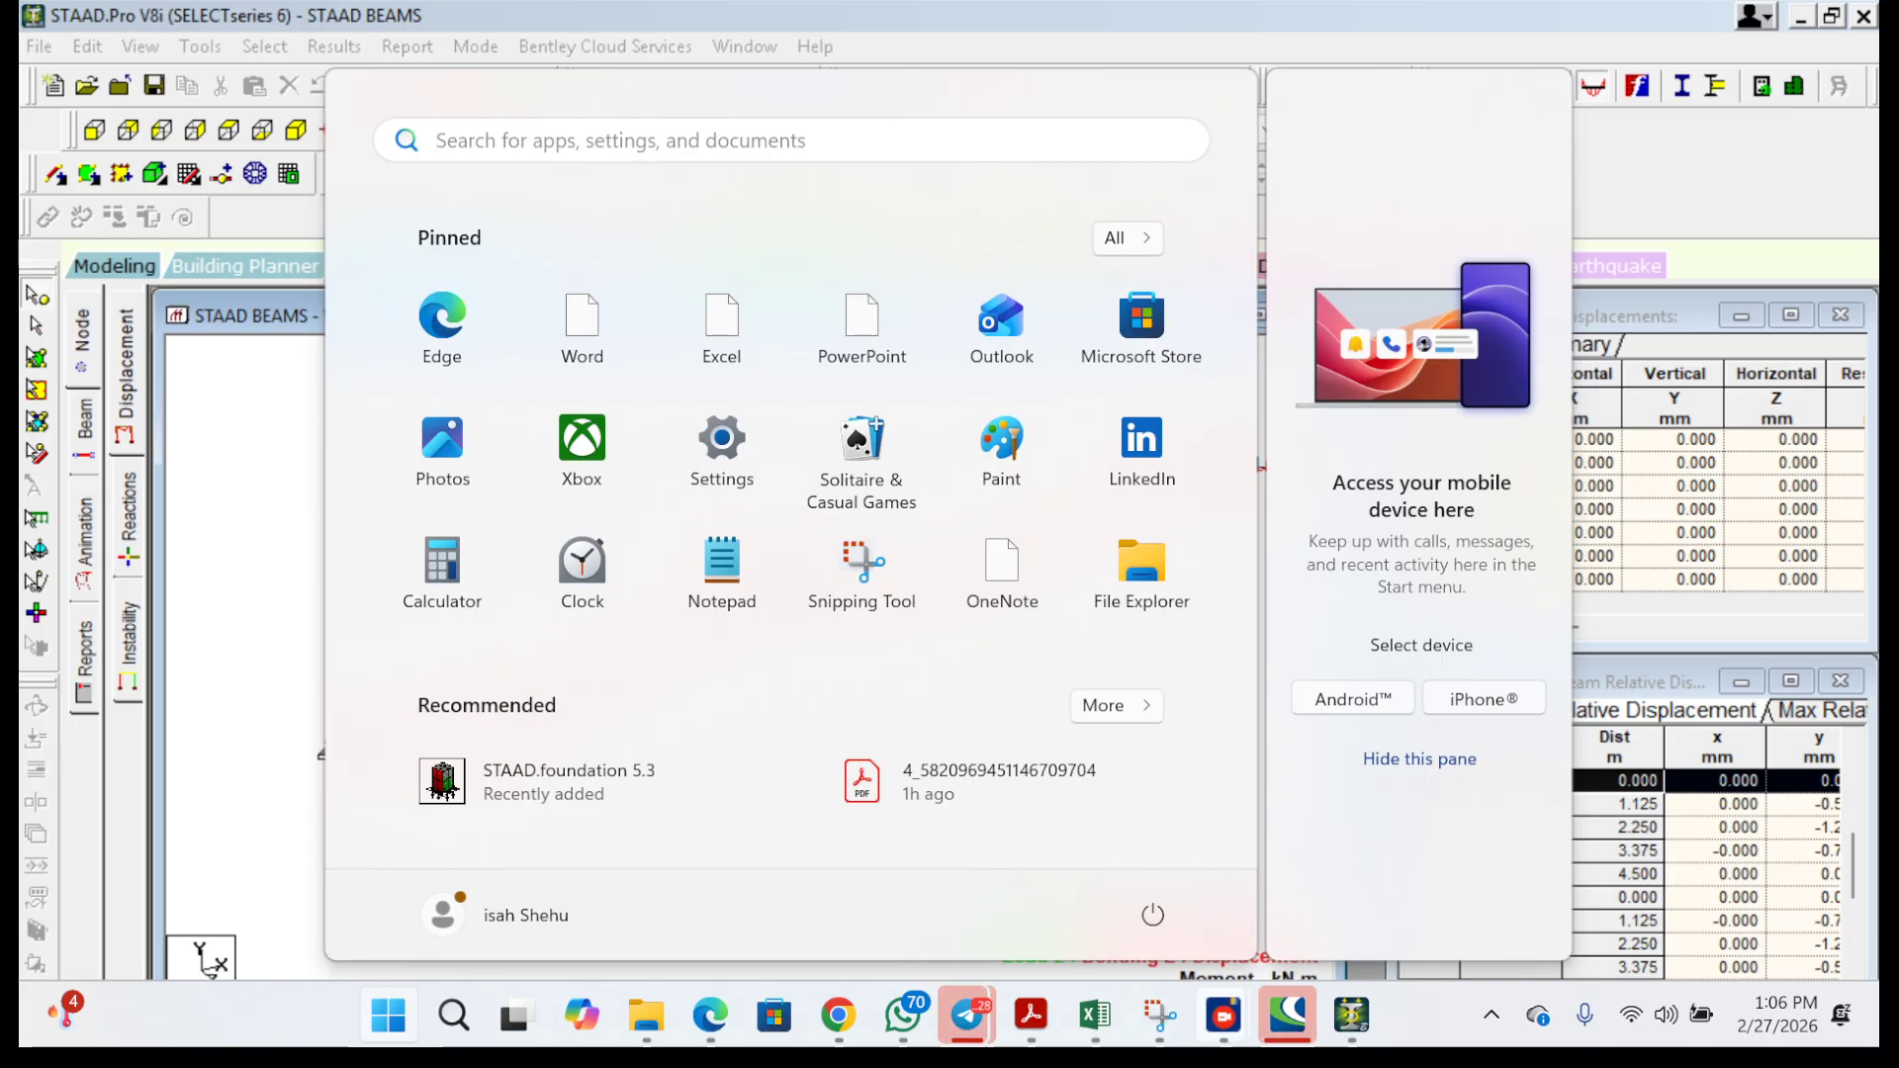
pyautogui.moveTo(1224, 1013)
pyautogui.click(1366, 868)
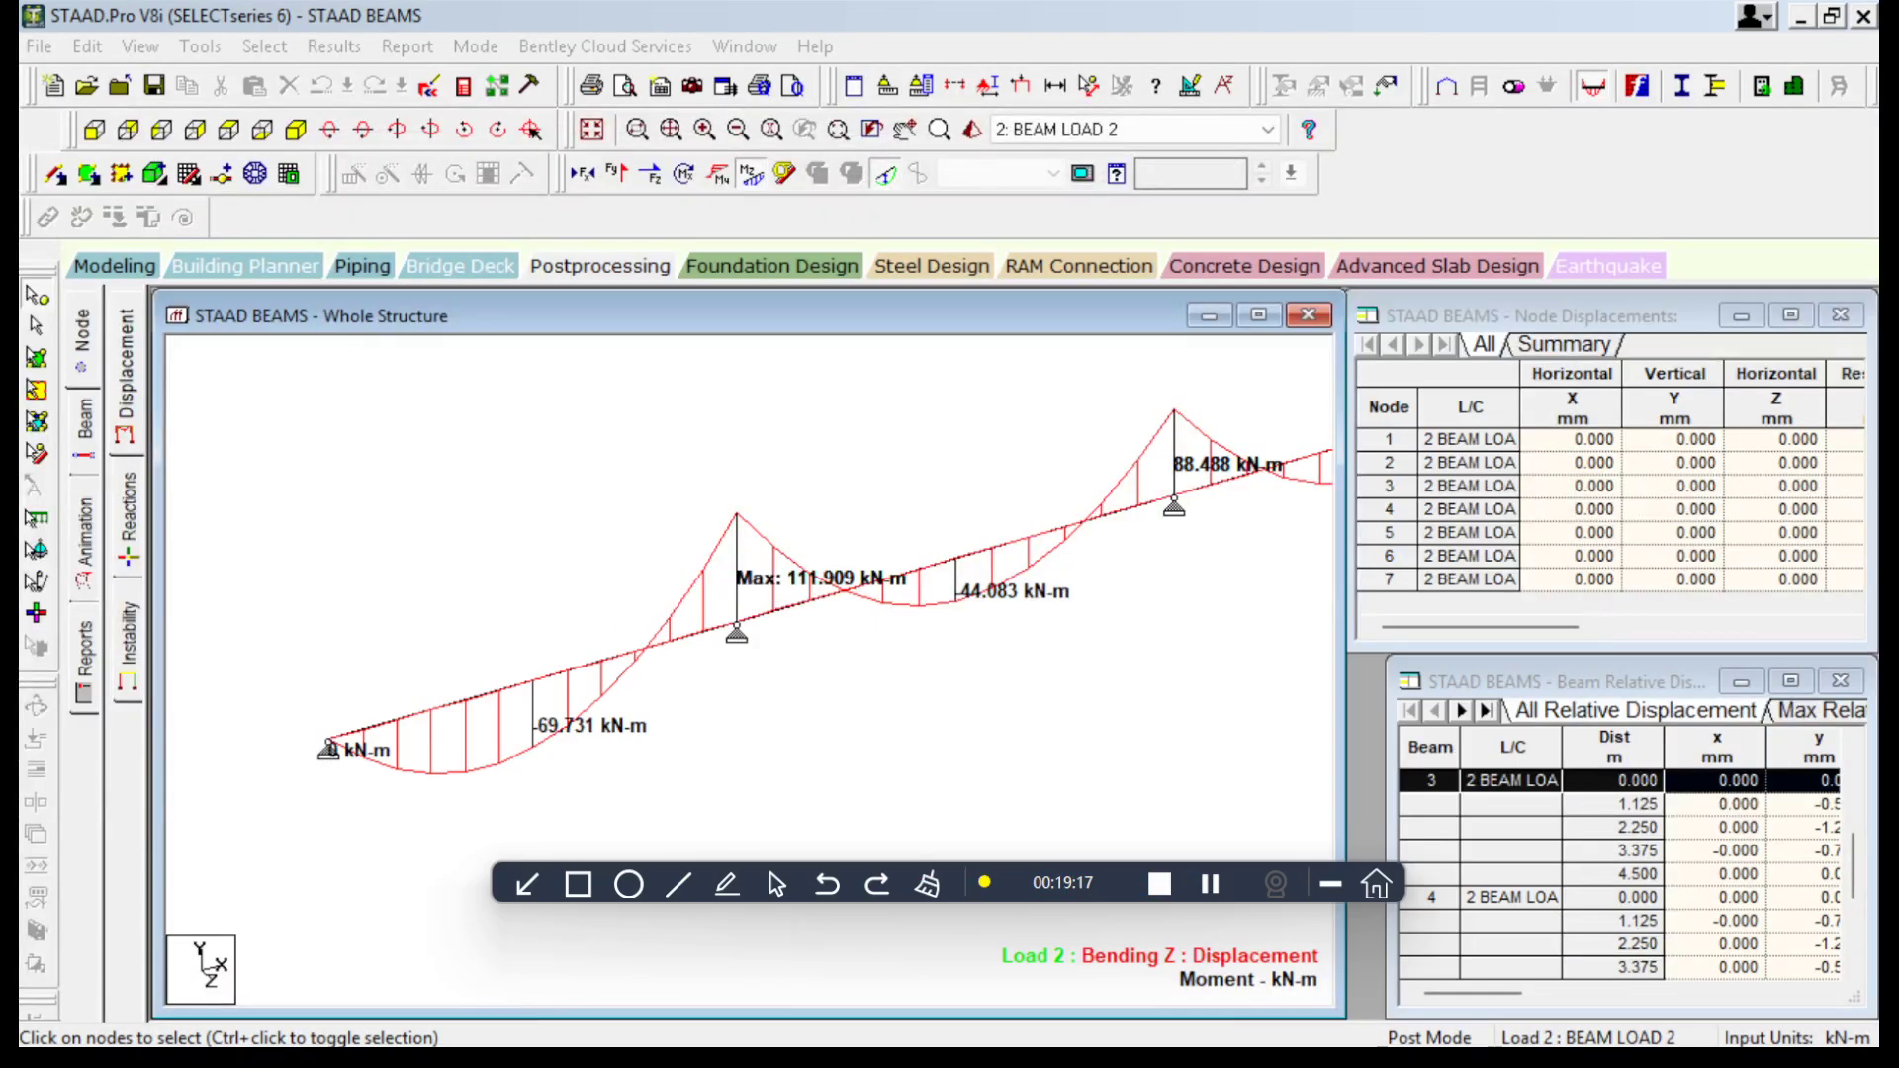